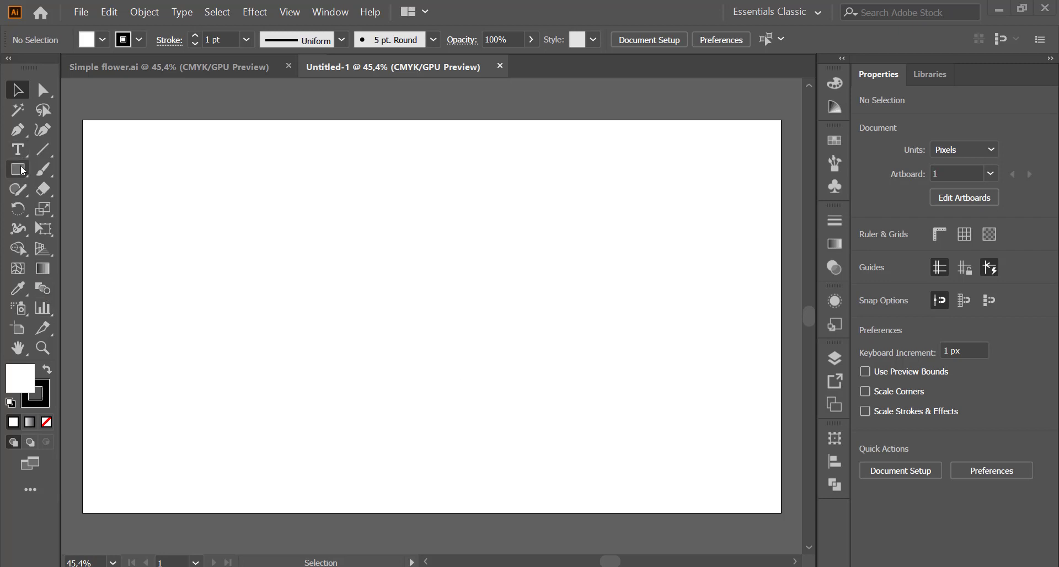
- Draw a circle of about 290 px near the artboard centre and shift it slightly left
left_click_drag(19, 170, 58, 182)
left_click(72, 210)
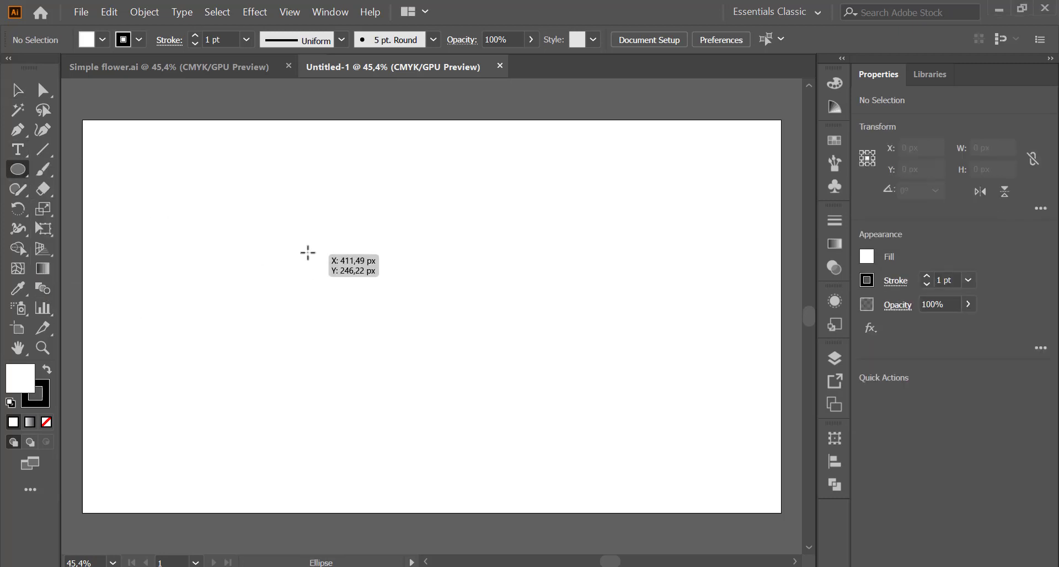
left_click_drag(373, 238, 532, 344)
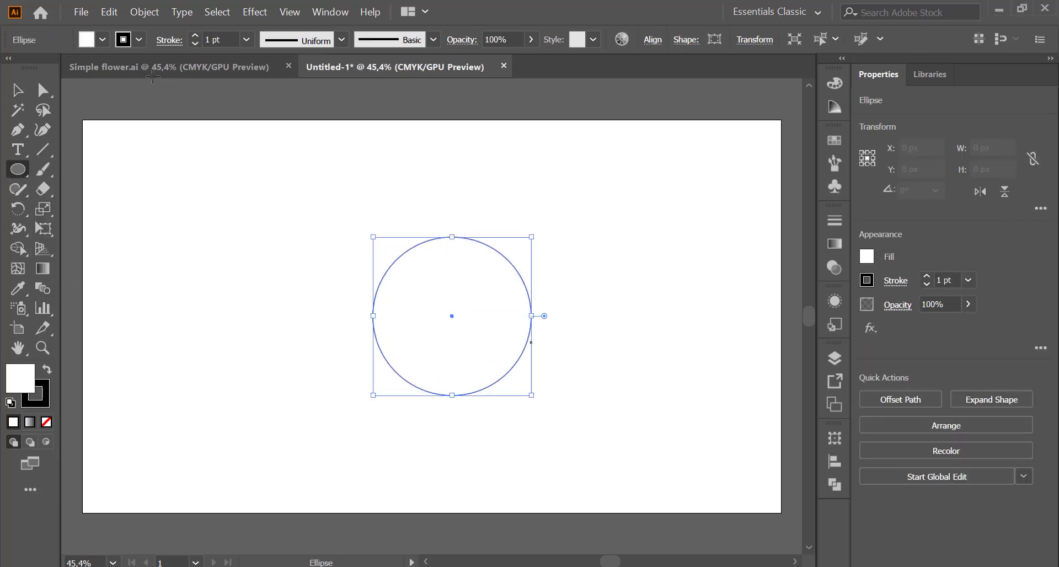
left_click(17, 90)
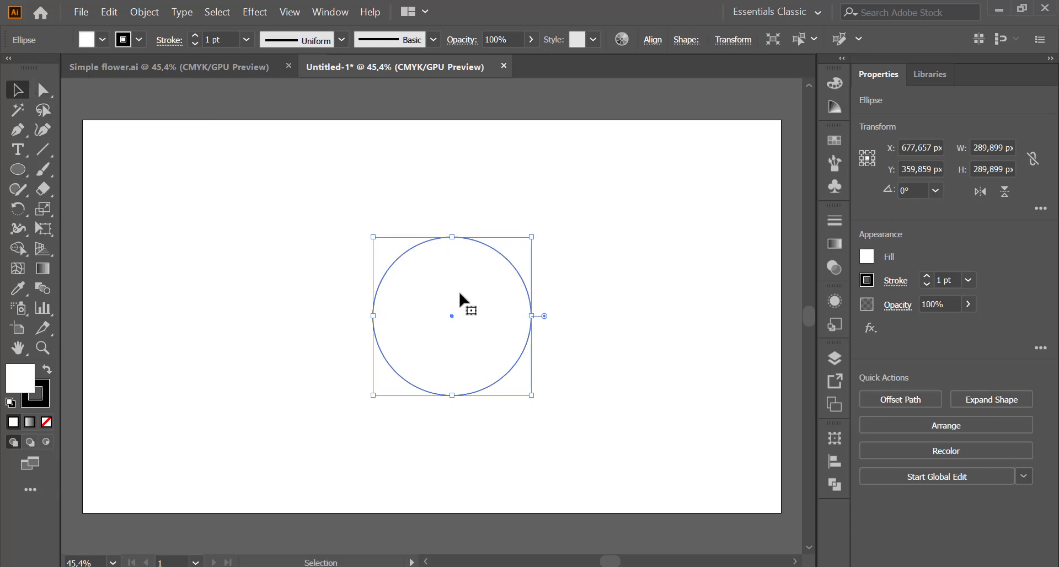
mouse_move(451, 315)
left_mouse_down()
mouse_move(427, 318)
mouse_move(438, 319)
left_mouse_up()
left_click(474, 179)
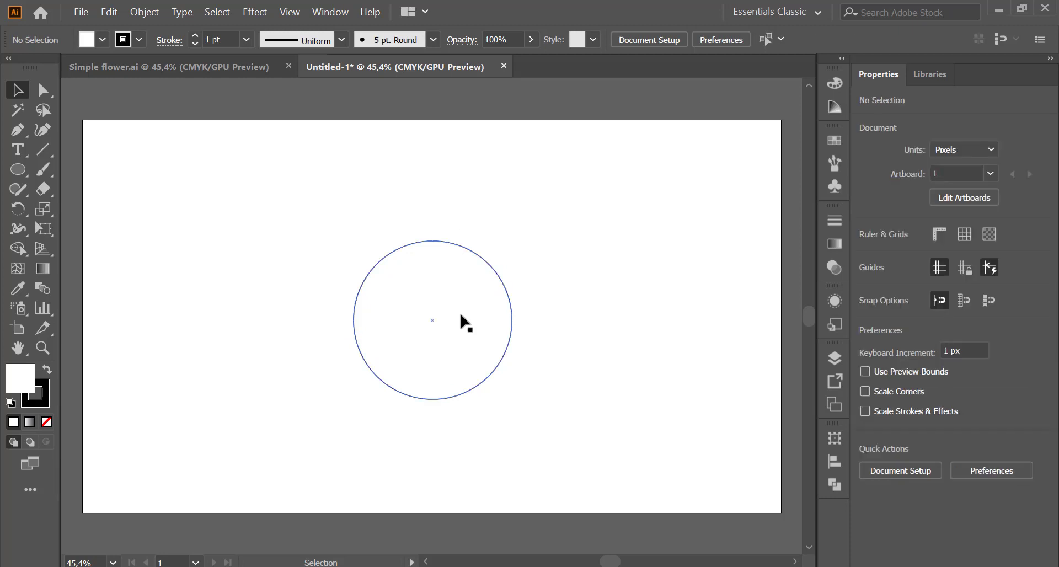
- Set the circle to no fill, keeping its thin black outline
double_click(472, 310)
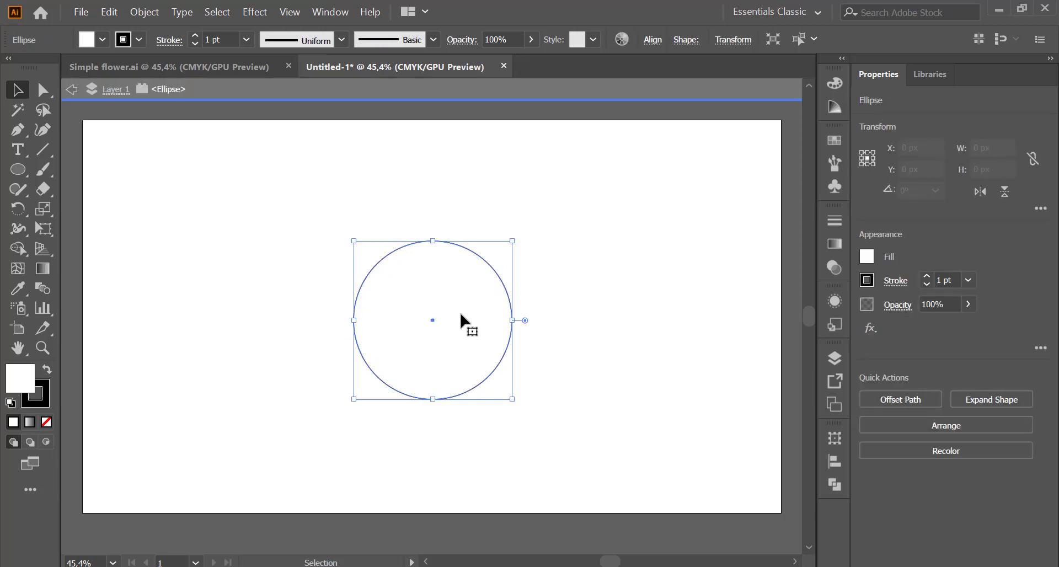
left_click(102, 40)
left_click(17, 67)
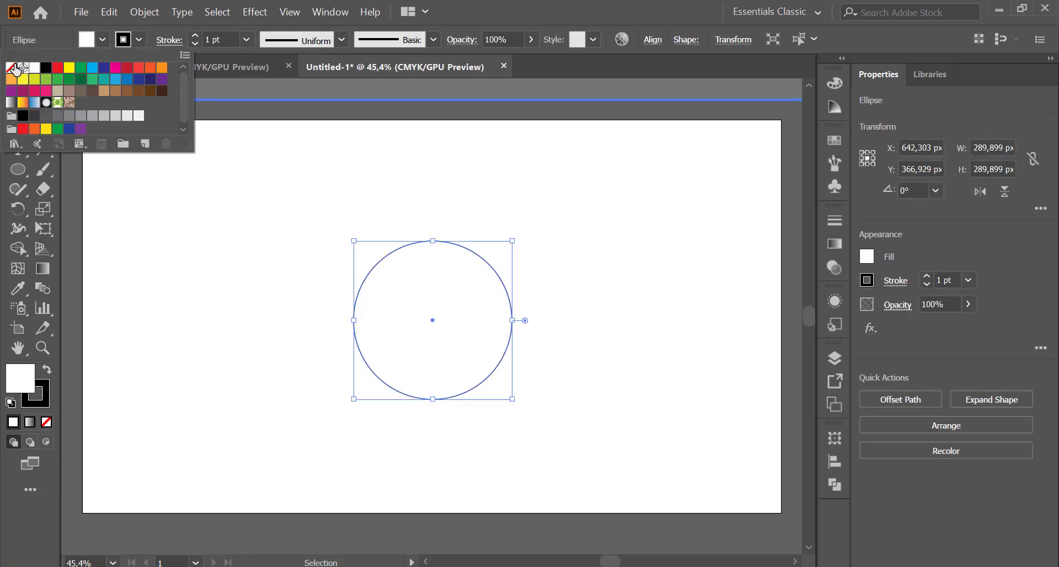
left_click(17, 68)
left_click(120, 241)
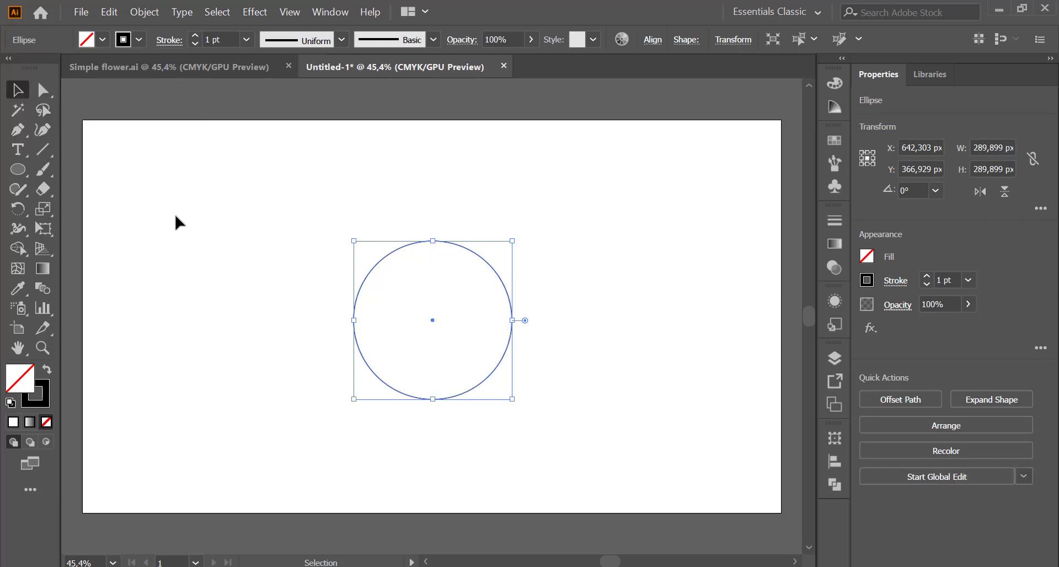
left_click_drag(194, 197, 596, 461)
left_click(595, 461)
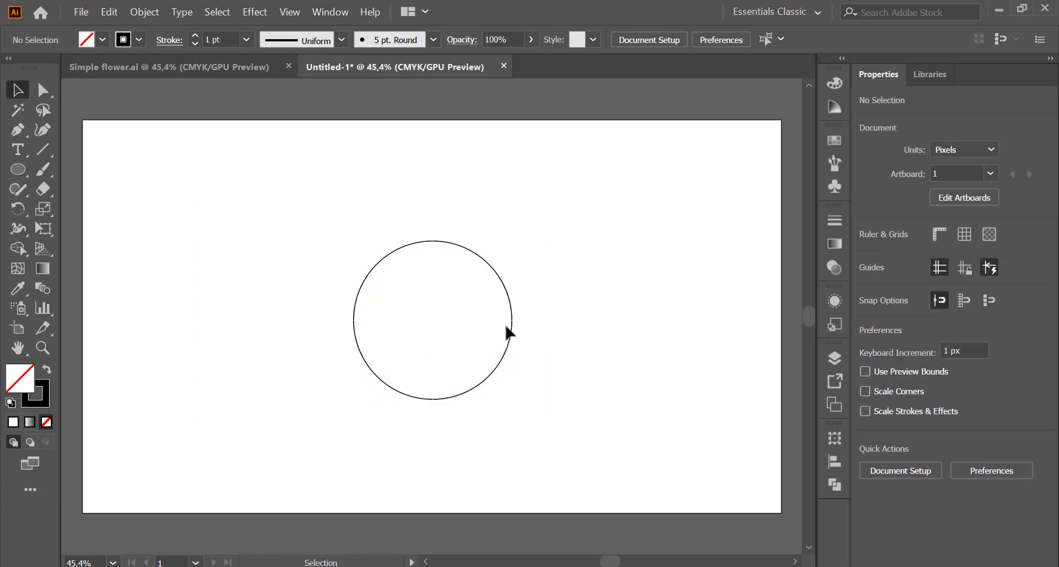
- Set the circle's stroke weight to 5 pt, after briefly trying 6 pt
left_click_drag(475, 335, 504, 339)
left_click(511, 338)
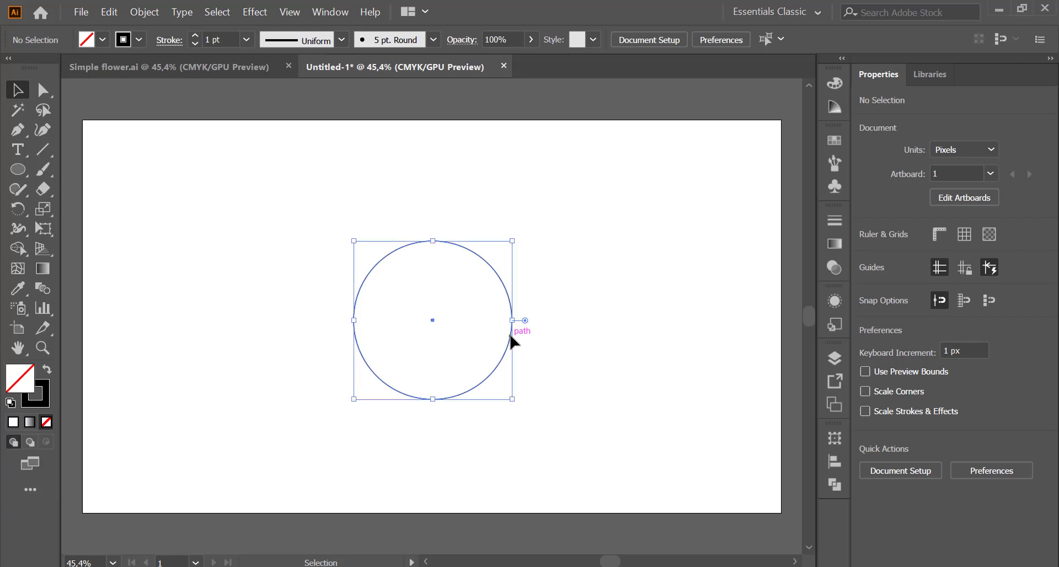
double_click(212, 39)
type("6")
key("Return")
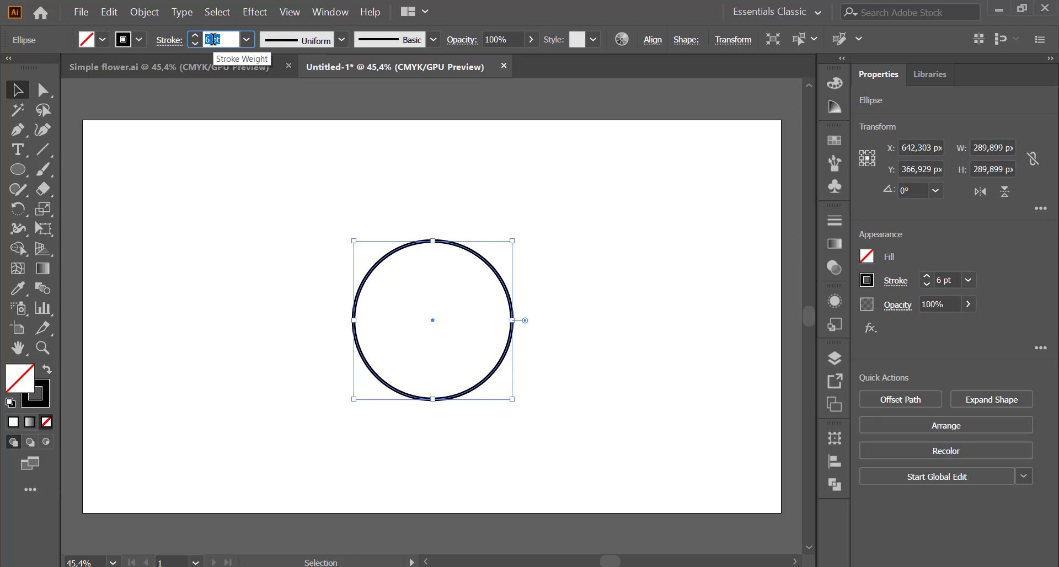
type("5")
key("Return")
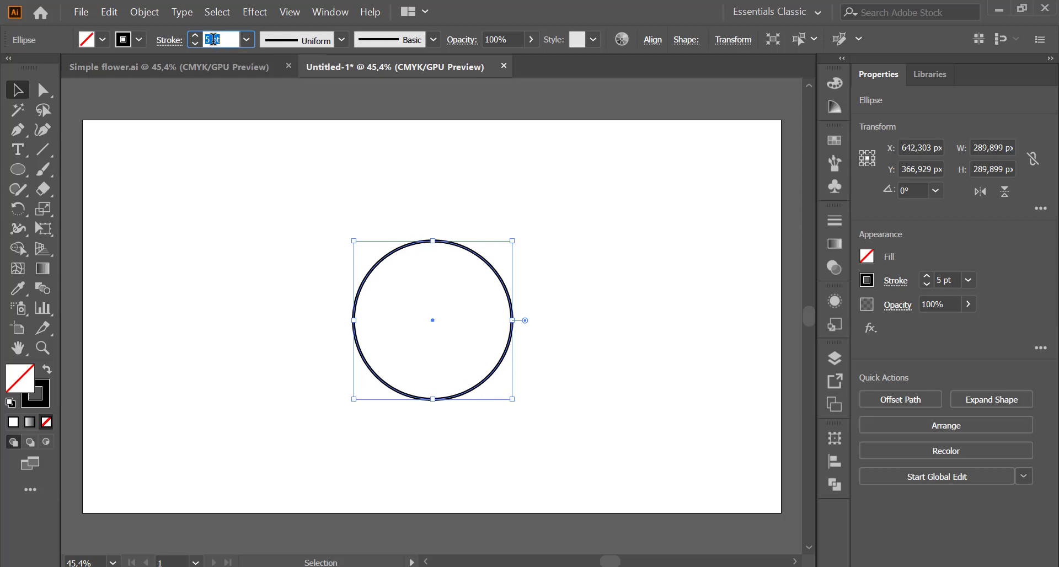
left_click(190, 147)
left_click_drag(331, 195, 548, 407)
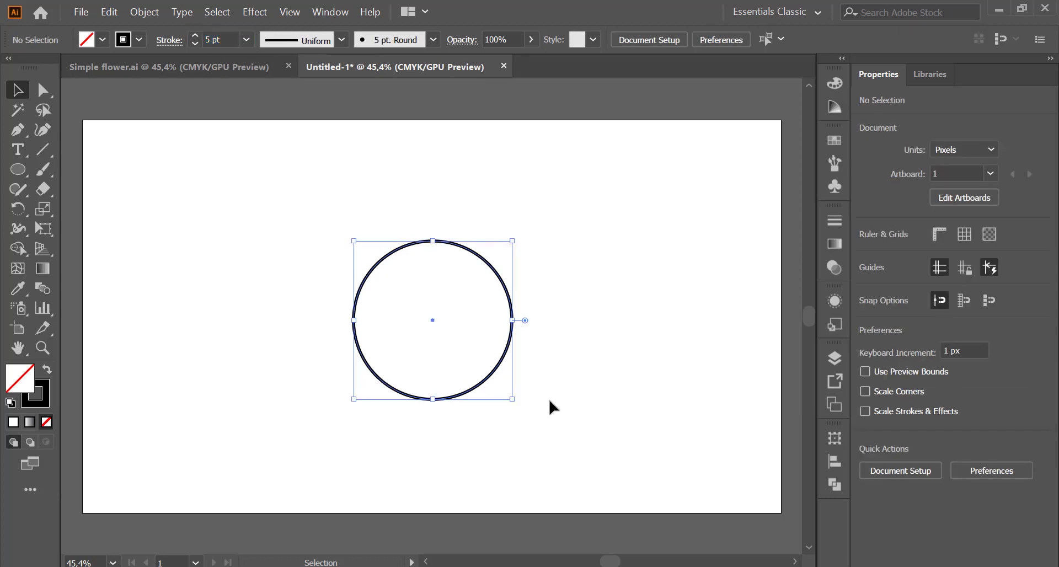
left_click(42, 214)
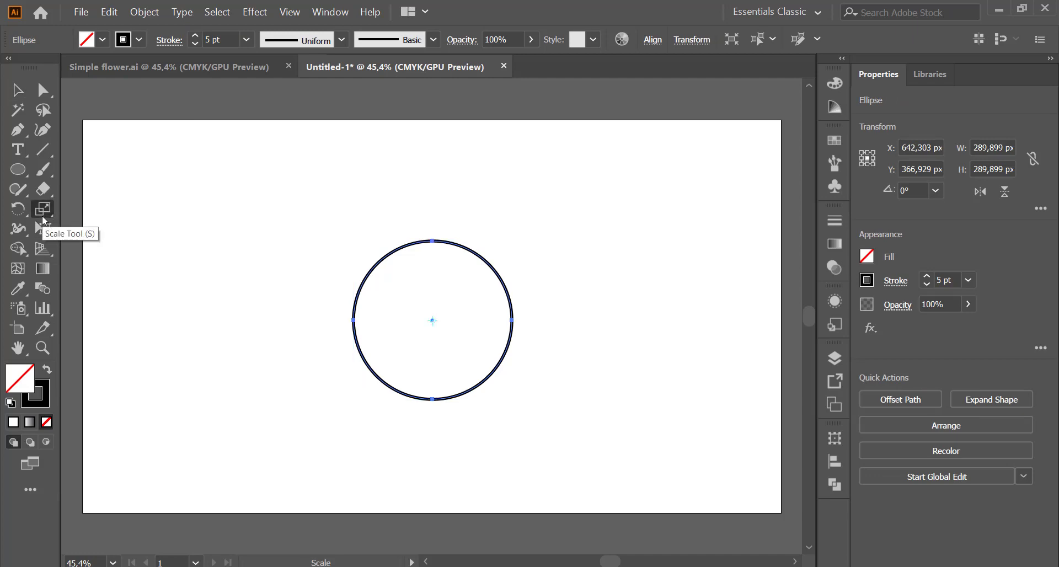
- Make a 120% uniformly scaled copy of the circle around the original, with preview on
double_click(42, 214)
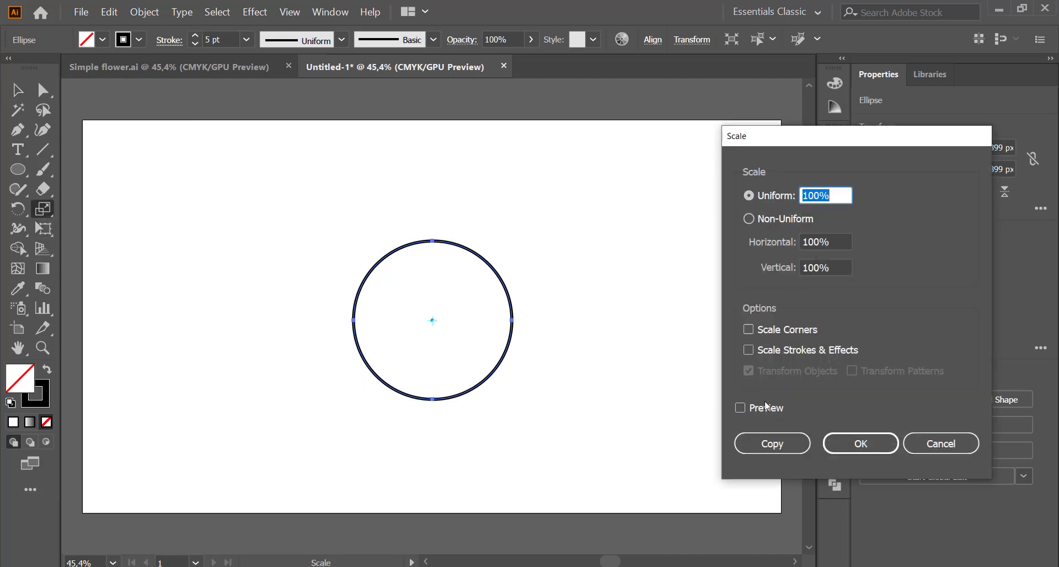
left_click(740, 408)
double_click(811, 196)
type("110")
key("Tab")
key("shift+Up")
key("shift+Down")
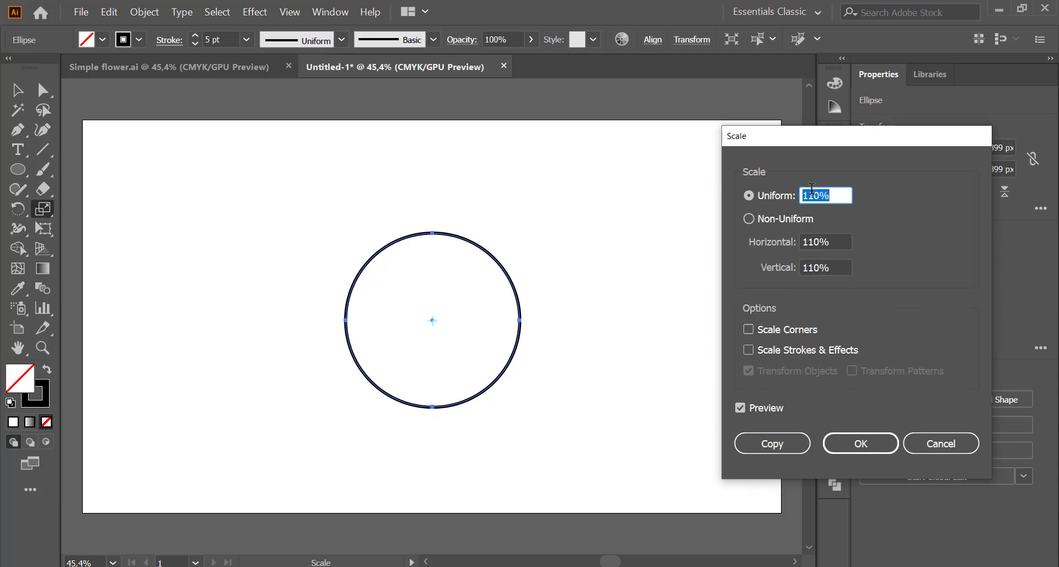
key("shift+Down")
key("shift+Up")
key("shift+Up")
key("shift+Down")
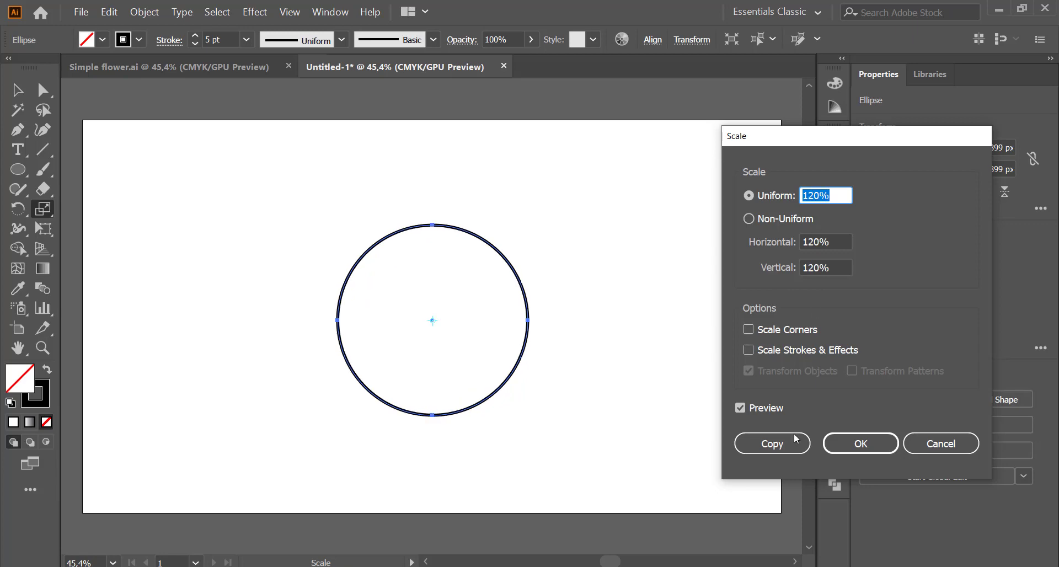
left_click(777, 451)
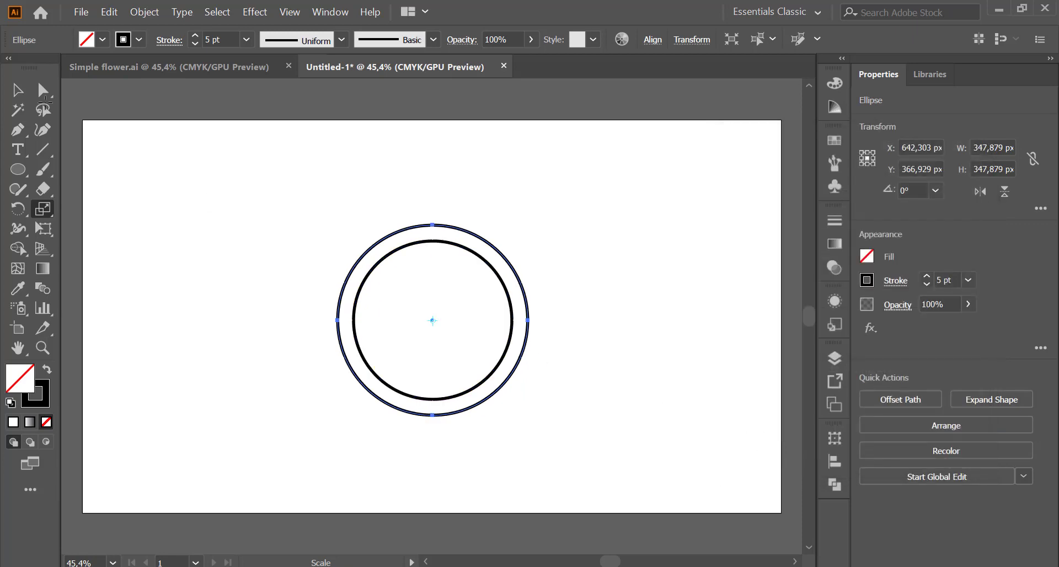
- Deselect both rings and select the inner circle
left_click(38, 88)
left_click(235, 162)
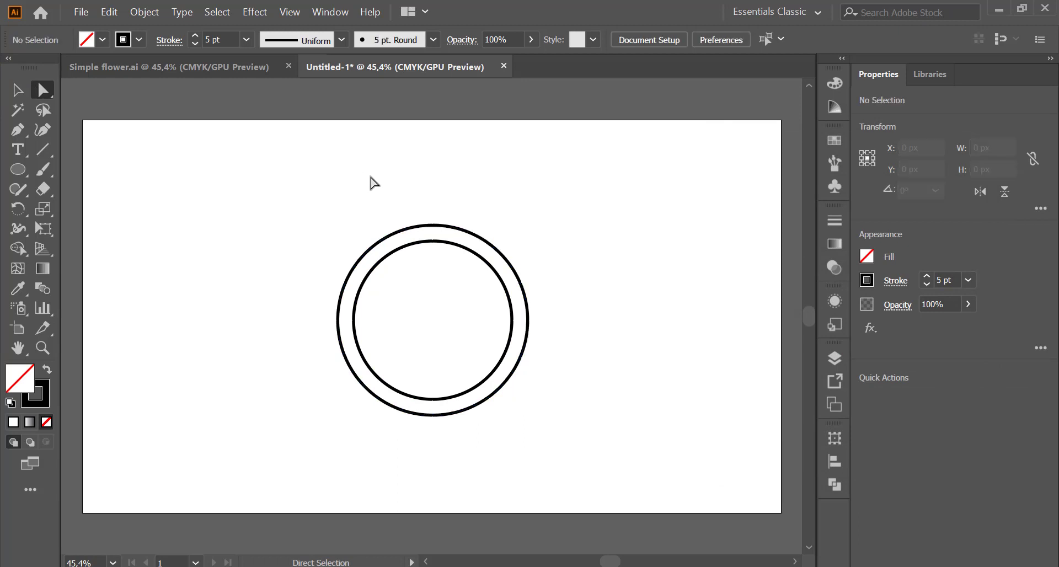
key("v")
left_click(420, 242)
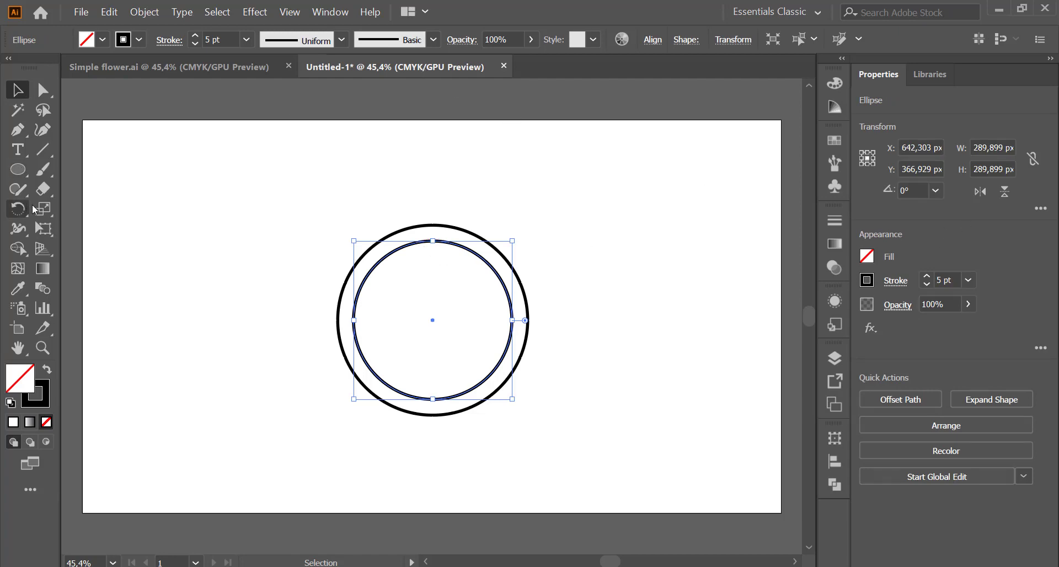
- Scale the inner circle down to 95% uniformly, then marquee-select both rings
double_click(43, 208)
left_click(813, 194)
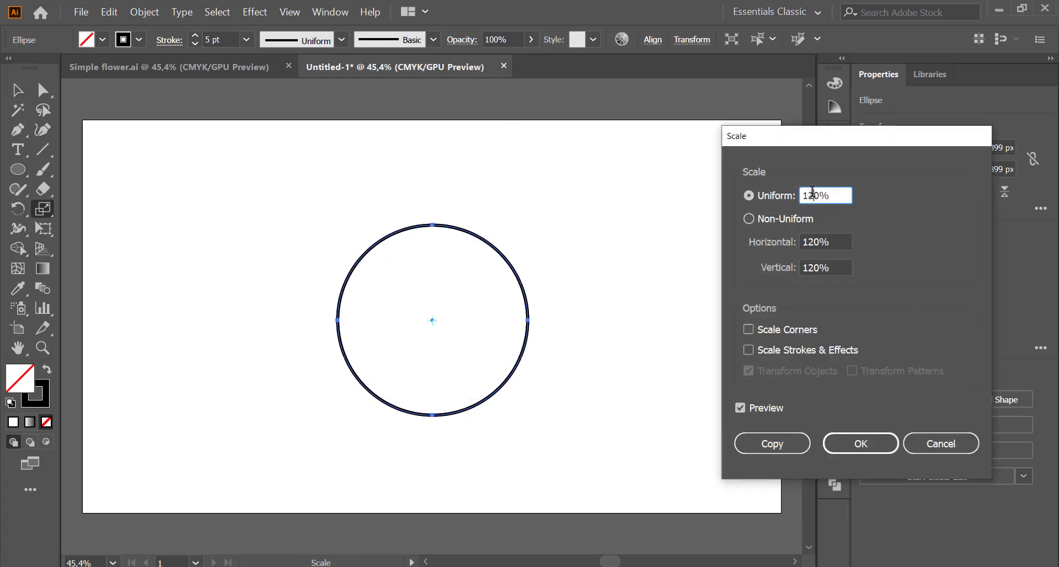
key("shift+Down")
key("shift+Down")
key("shift+Down")
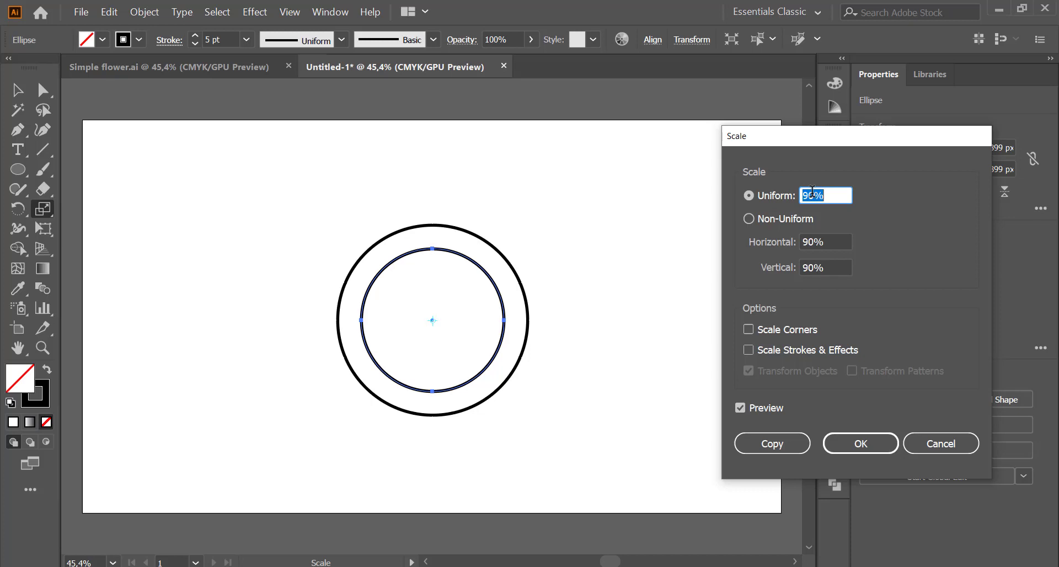
key("Up")
key("Up")
key("Up")
key("Up")
key("Up")
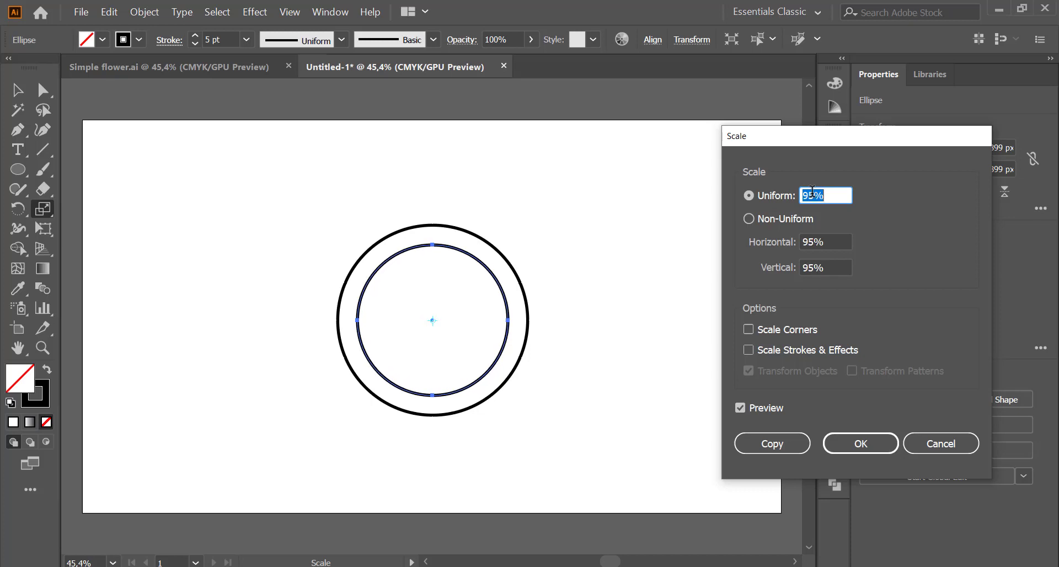
key("Down")
key("Down")
key("Down")
key("Down")
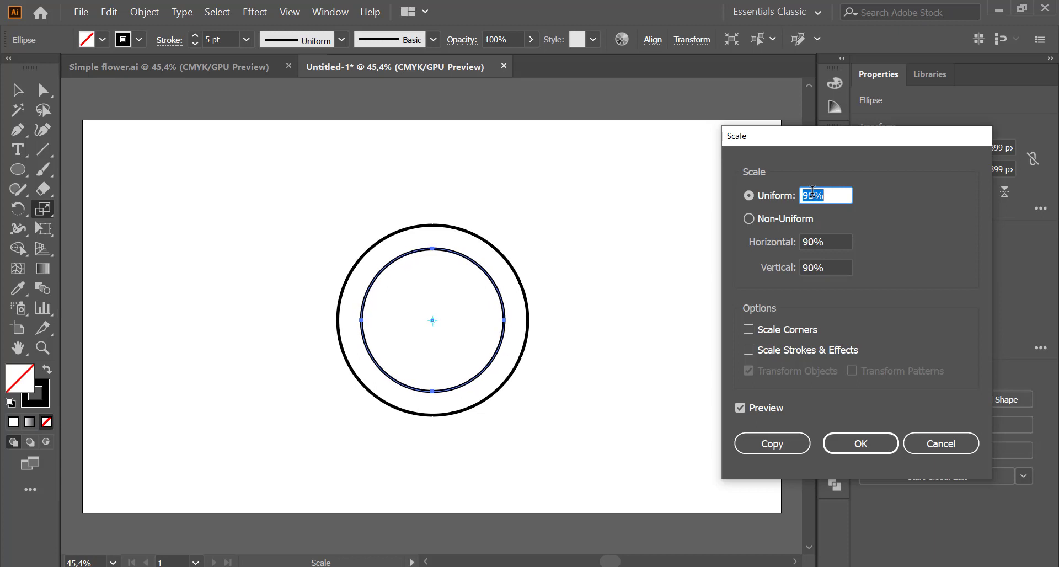
key("Up")
key("Up")
key("Up")
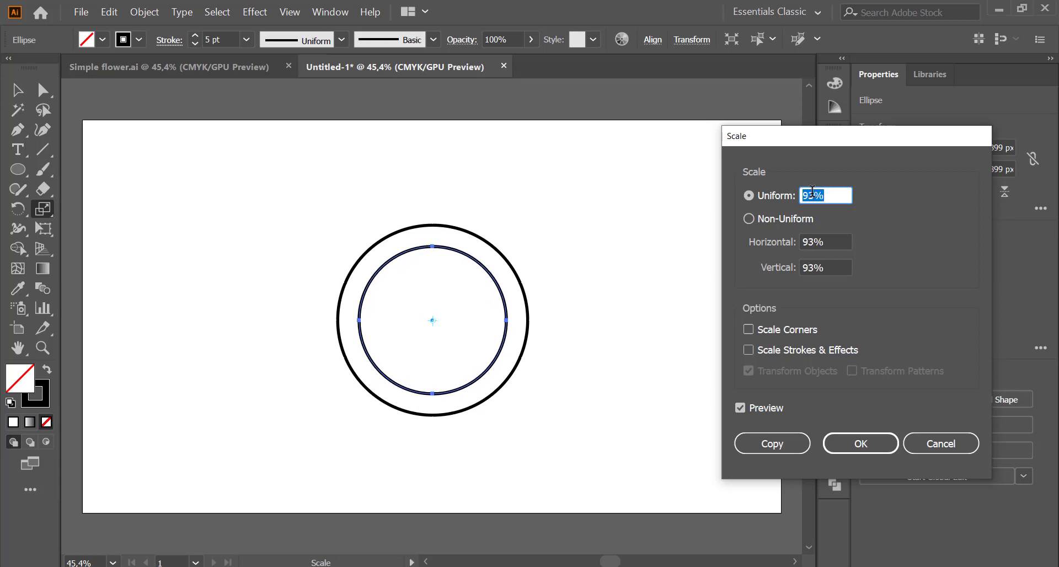
key("Up")
key("Up")
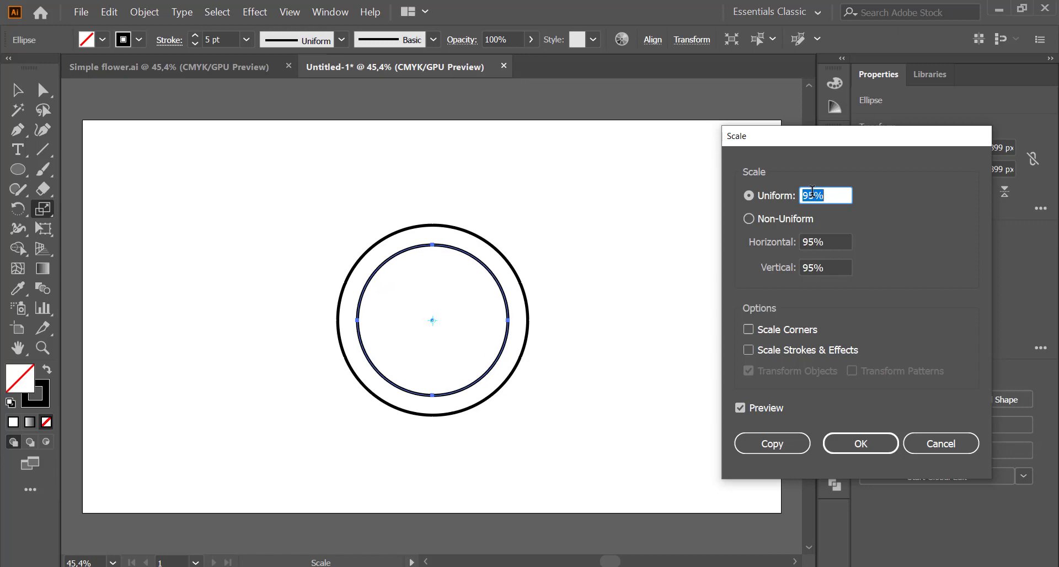
left_click(861, 444)
key("v")
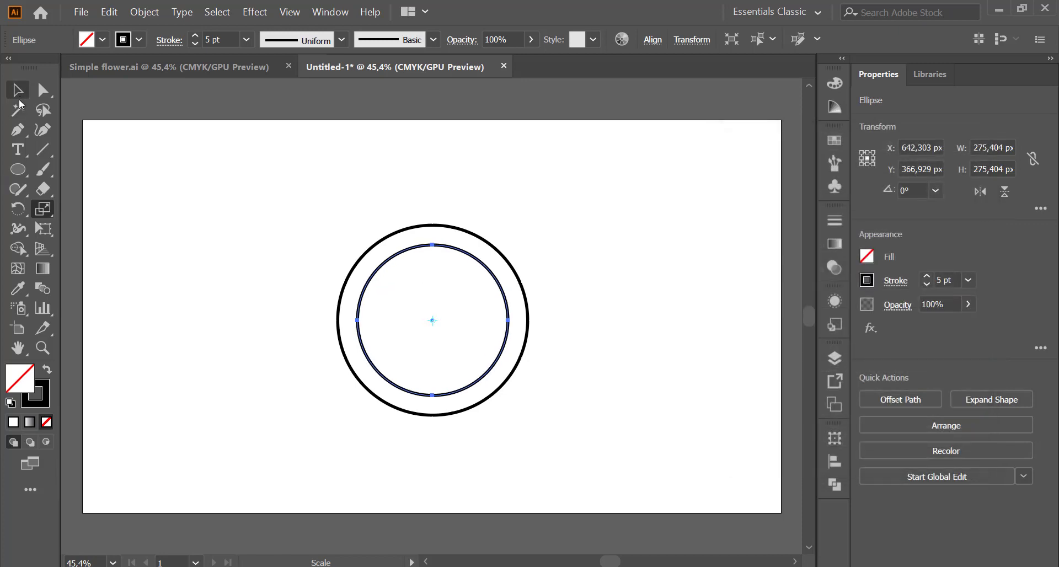
mouse_move(233, 155)
left_mouse_down()
mouse_move(530, 397)
mouse_move(555, 437)
left_mouse_up()
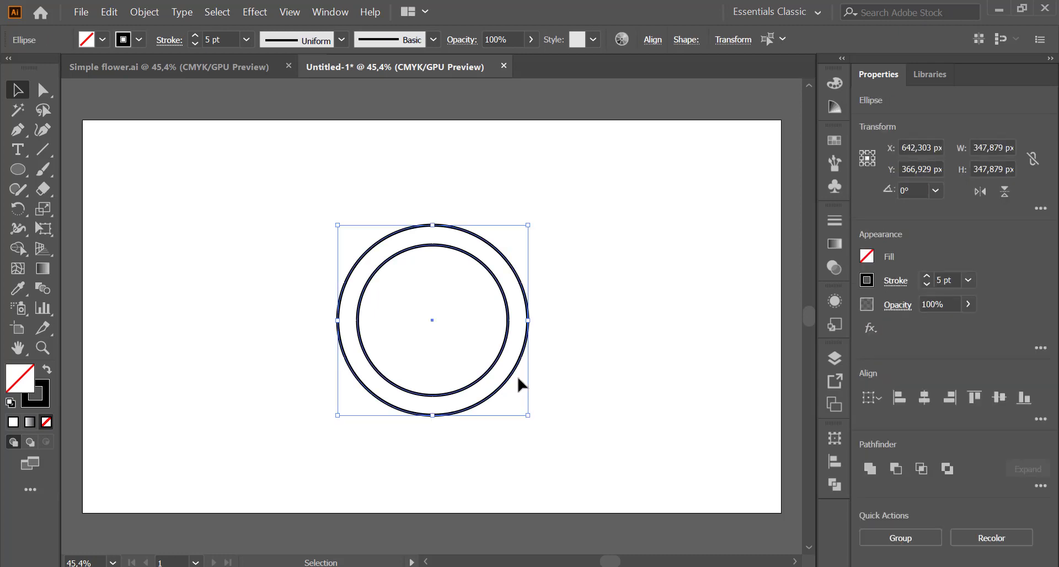
- Move the double rings left and draw a separate circle about 283 px to their right
left_click_drag(511, 383, 292, 364)
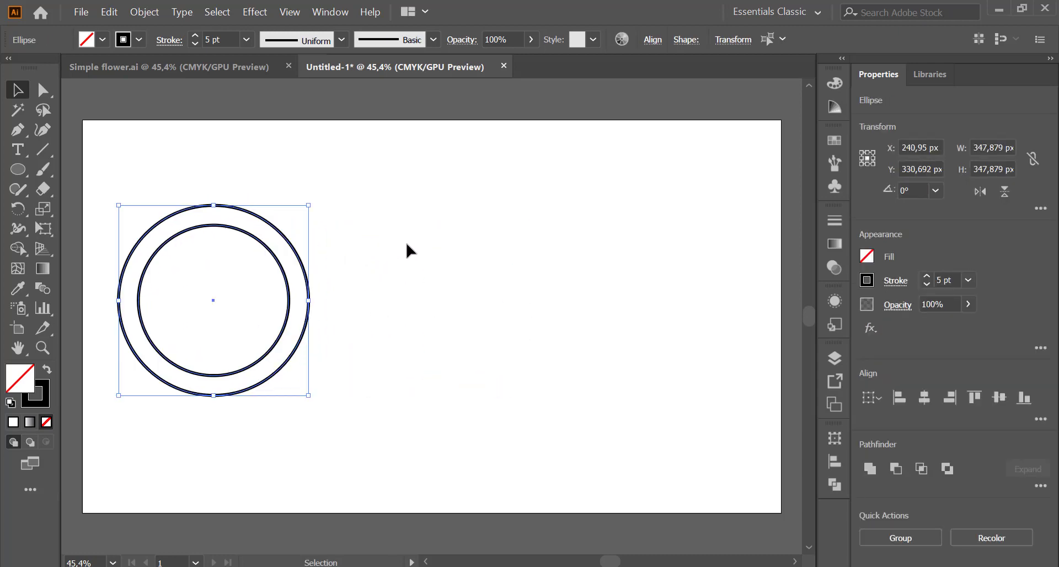
left_click(415, 264)
left_click(18, 169)
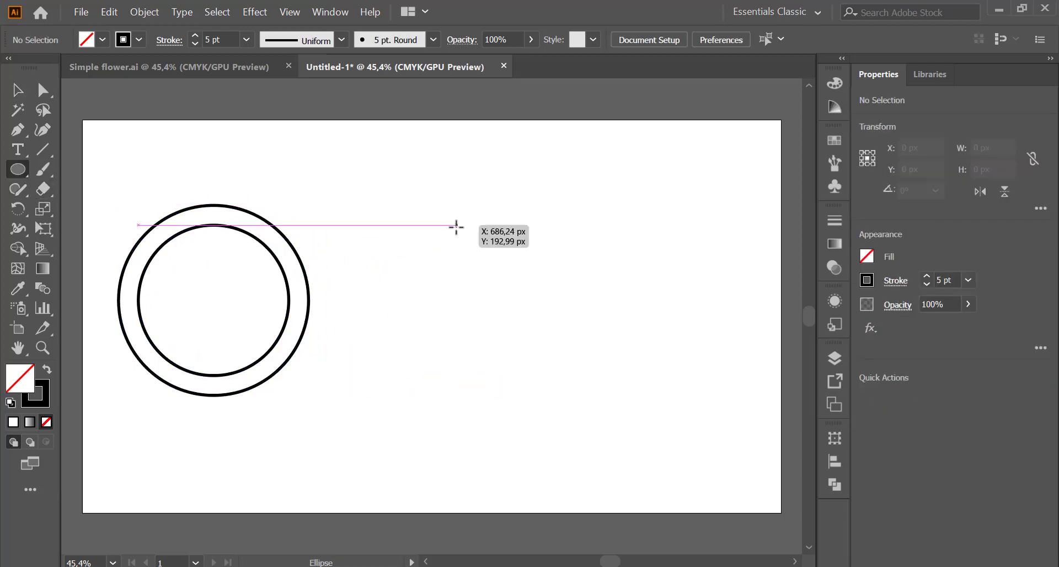
left_click_drag(457, 226, 611, 379)
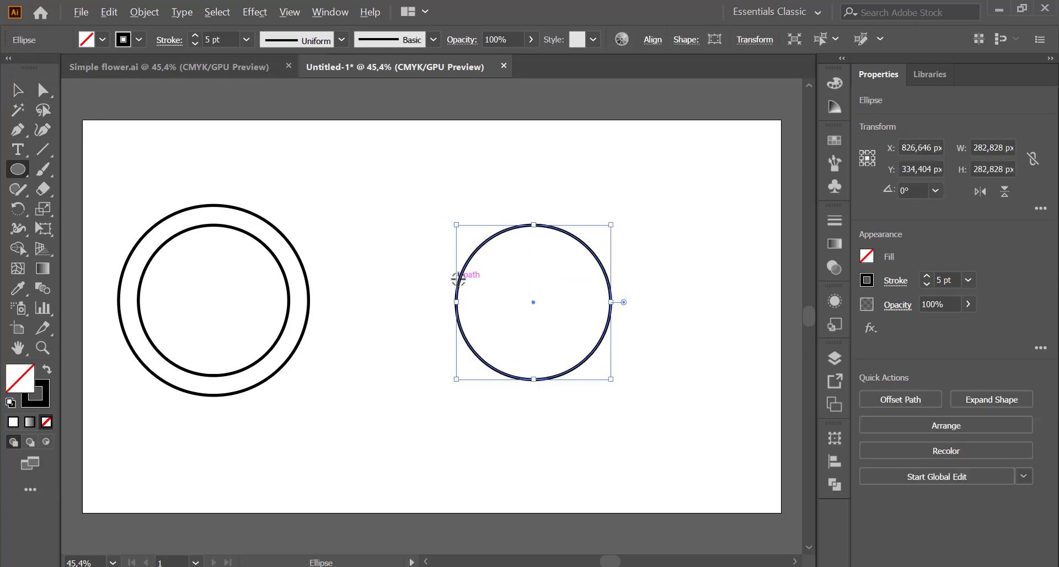
key("alt+v")
left_click(521, 226)
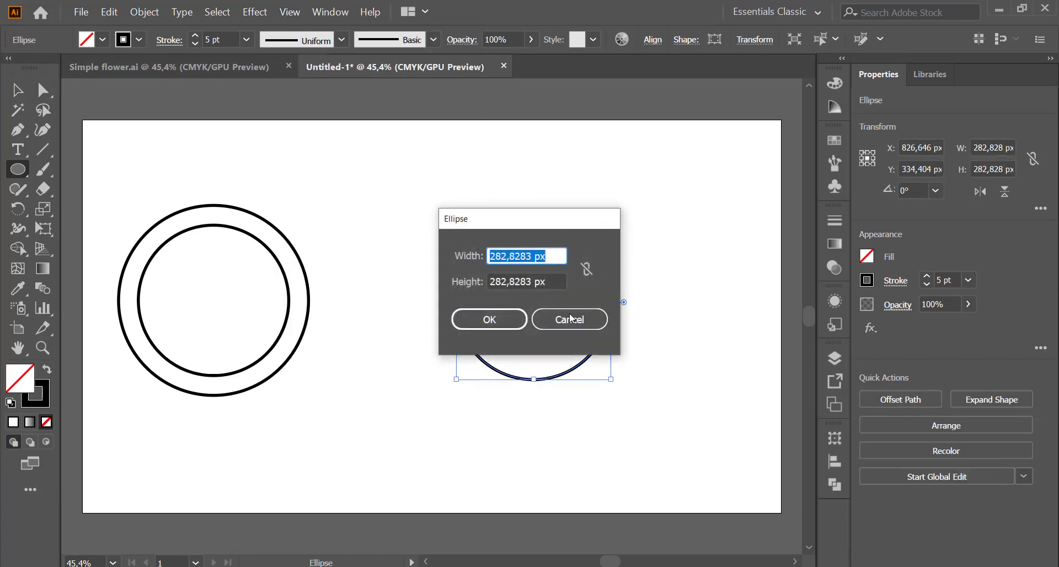
left_click(571, 319)
- Restore the right-hand circle via Edit Undo/Redo after an accidental rotate and delete, then select it
left_click(17, 89)
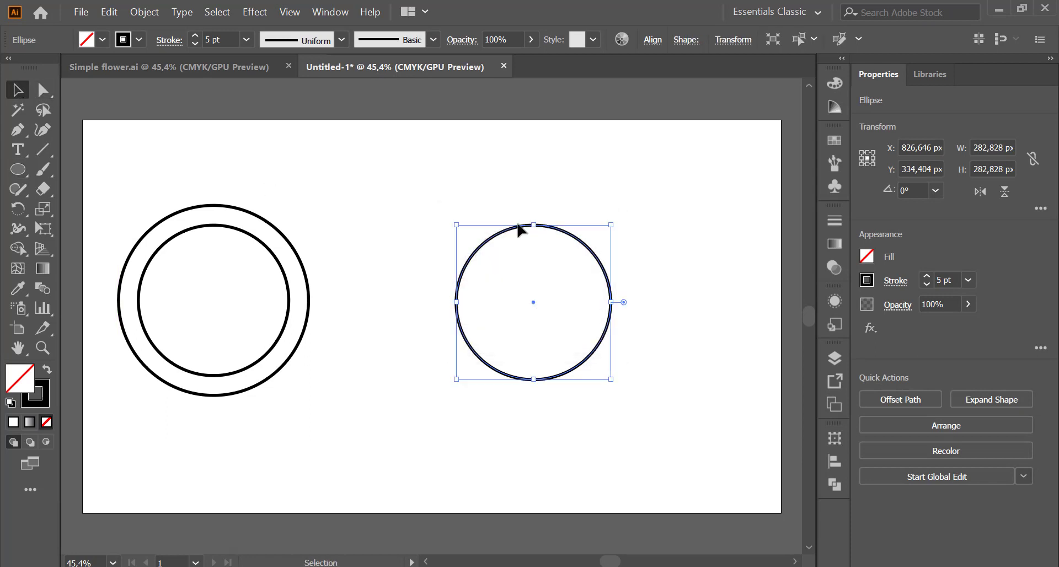
left_click_drag(457, 313, 463, 310)
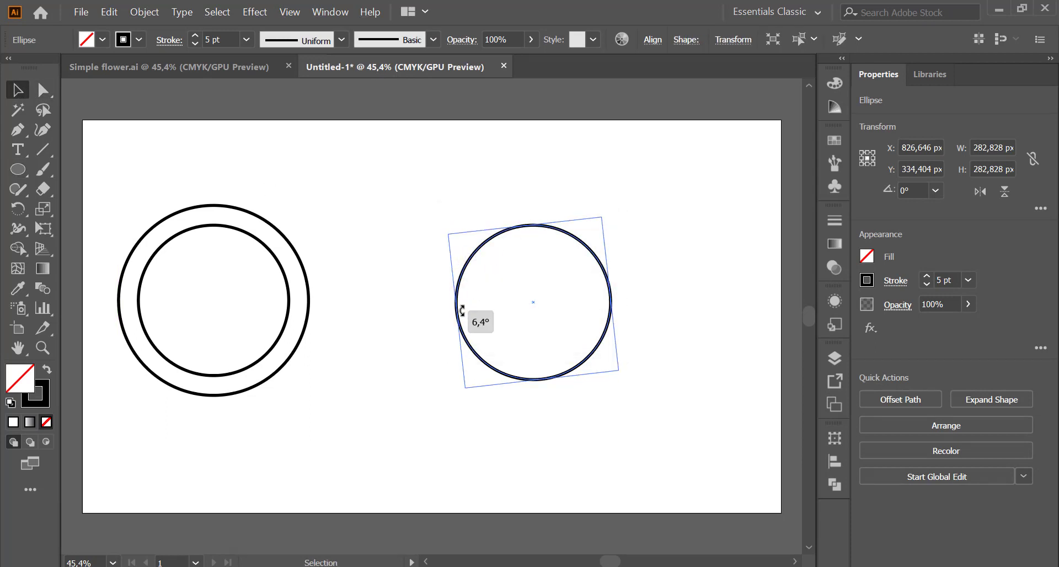
key("Delete")
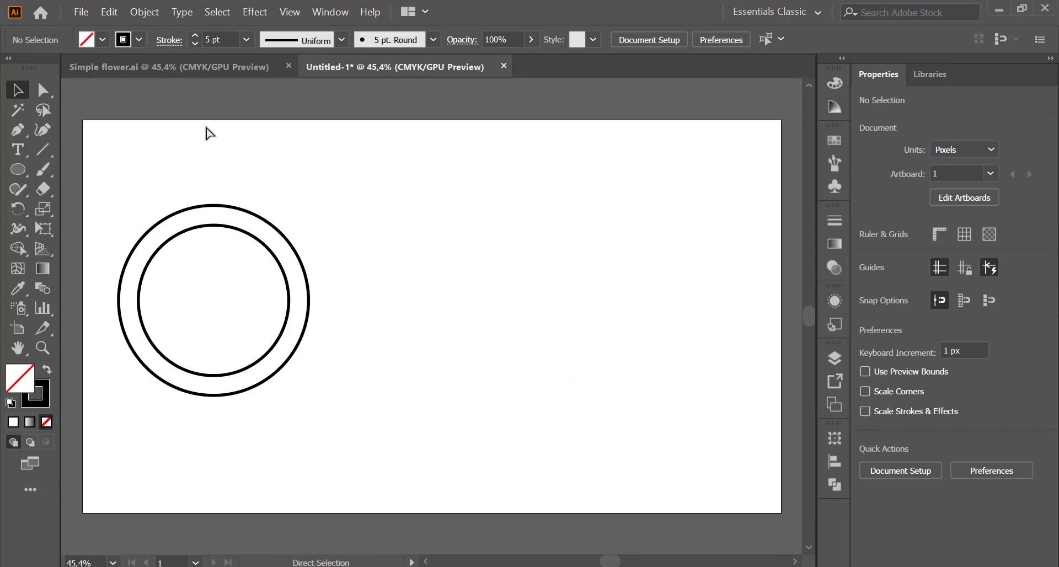
left_click(109, 12)
left_click(128, 30)
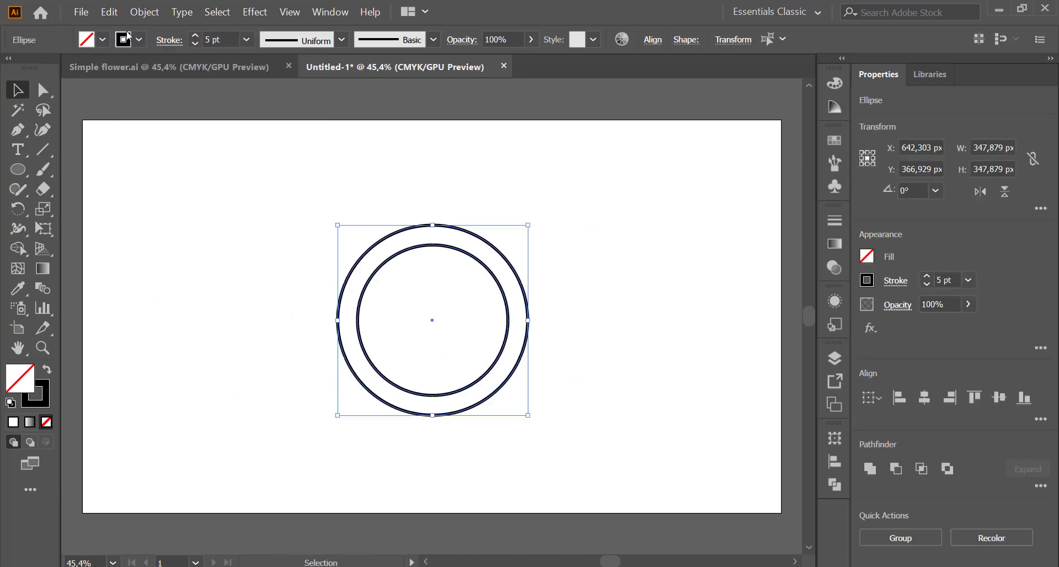
left_click(109, 12)
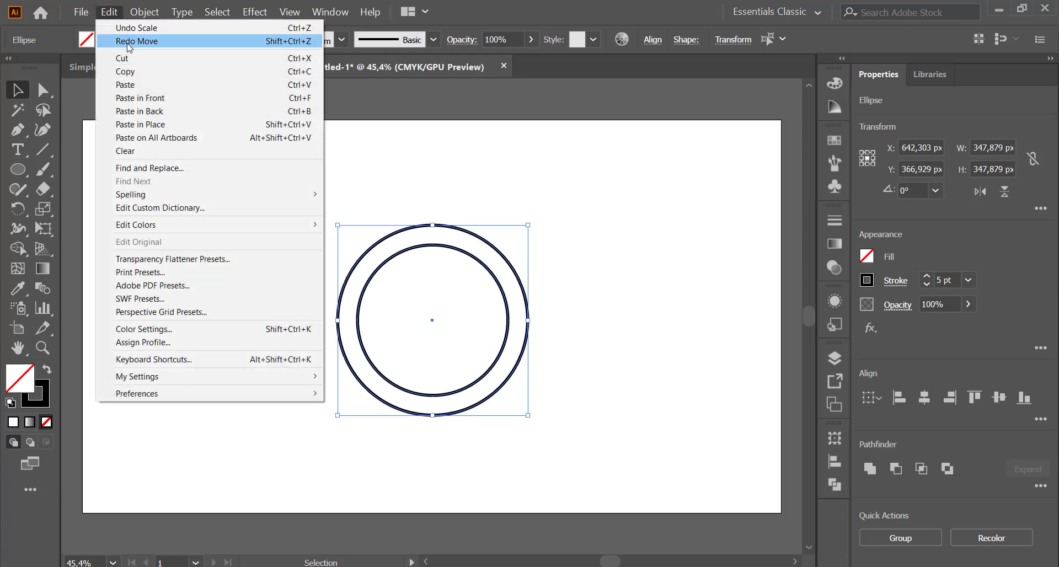
left_click(128, 42)
left_click(101, 16)
left_click(128, 40)
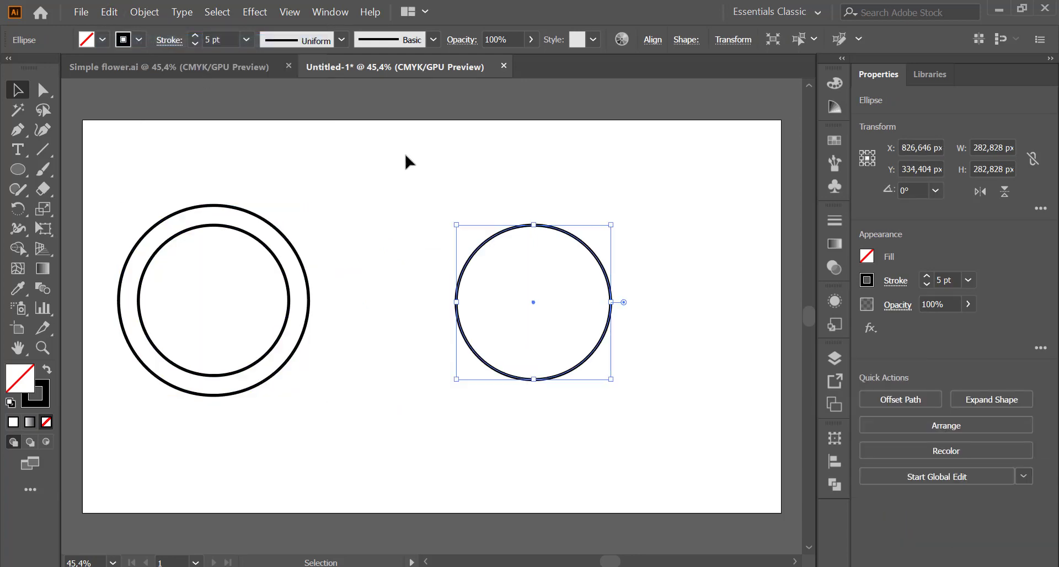
left_click(43, 90)
left_click_drag(428, 160, 651, 410)
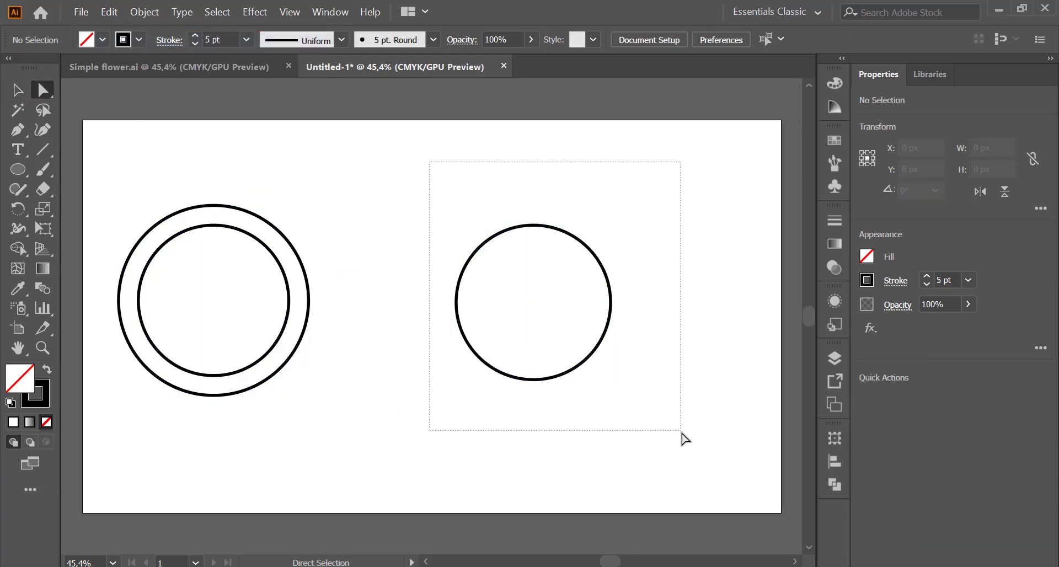
key("v")
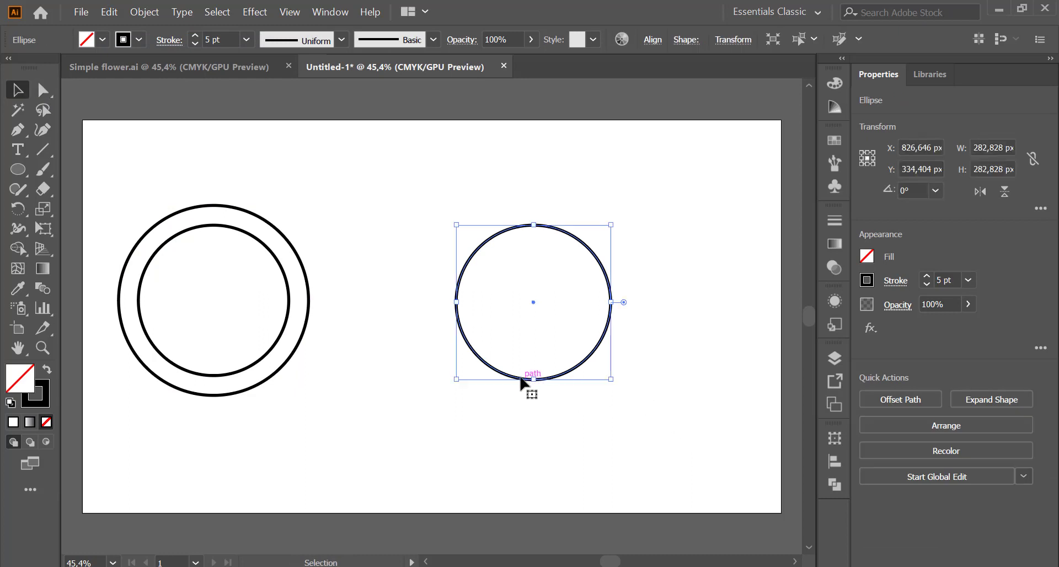
- Alt-drag two copies of the circle, to the right and below, and overlap the top pair
left_click_drag(520, 379, 679, 379)
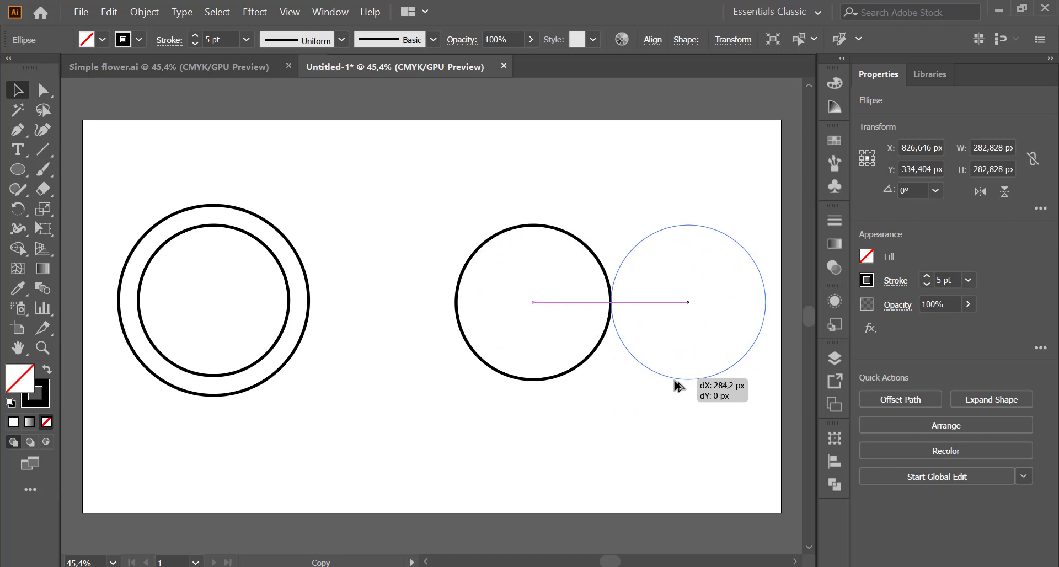
left_click_drag(678, 378, 674, 381)
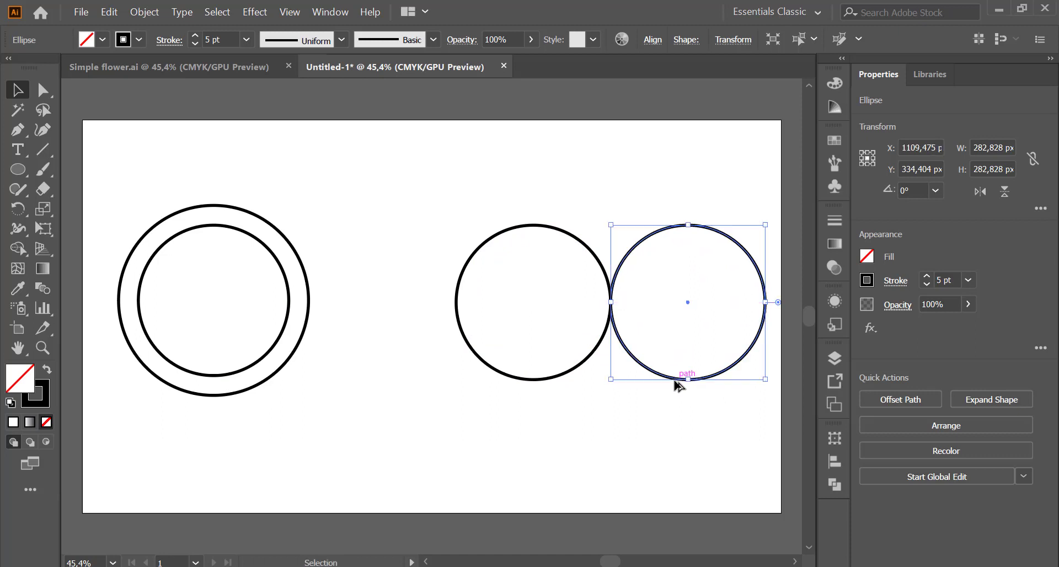
mouse_move(677, 380)
left_mouse_down()
mouse_move(597, 443)
mouse_move(603, 455)
left_mouse_up()
key("shift")
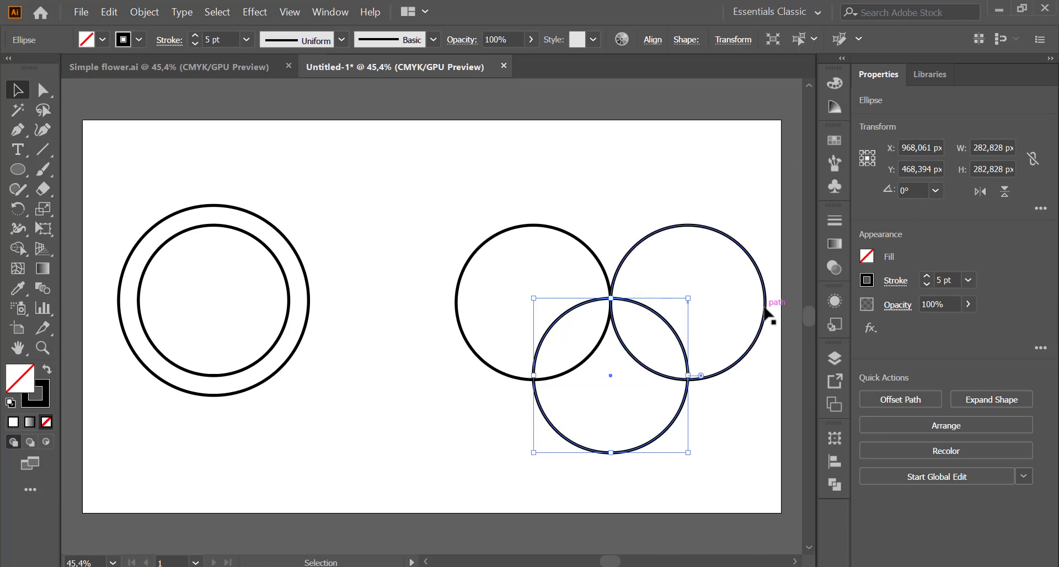
left_click(765, 304)
left_click_drag(764, 304, 687, 304)
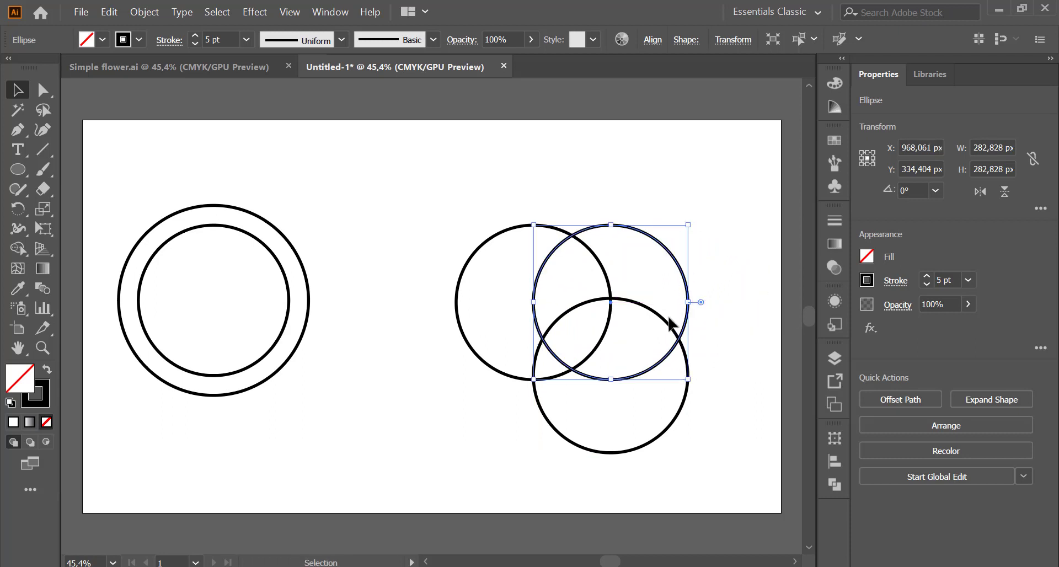
- Centre the bottom circle under the top pair, raise it about 23 px, and select all three
left_click(667, 323)
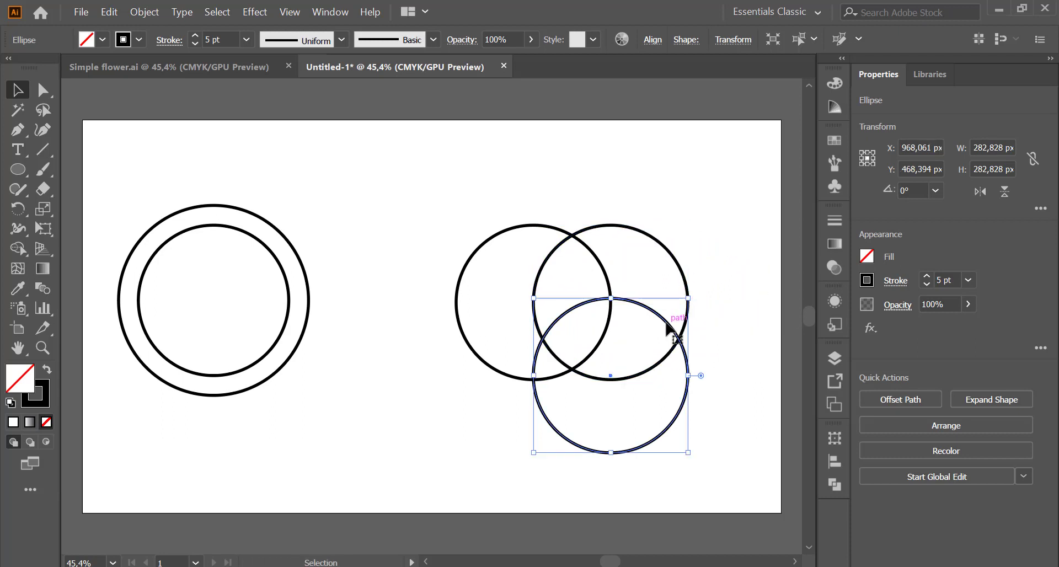
left_click_drag(667, 323, 627, 325)
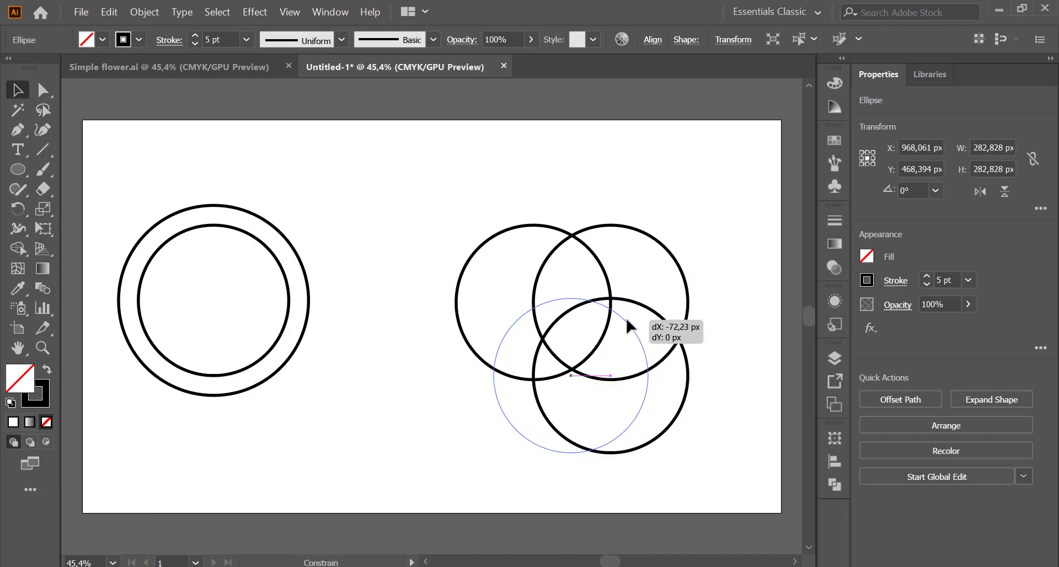
left_click_drag(628, 325, 632, 312)
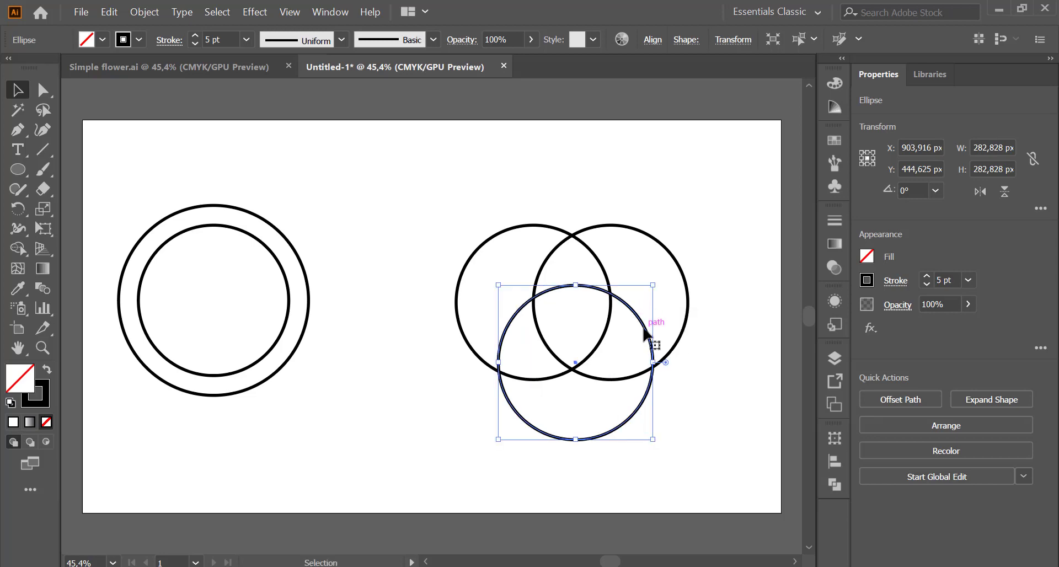
left_click_drag(641, 340, 641, 348)
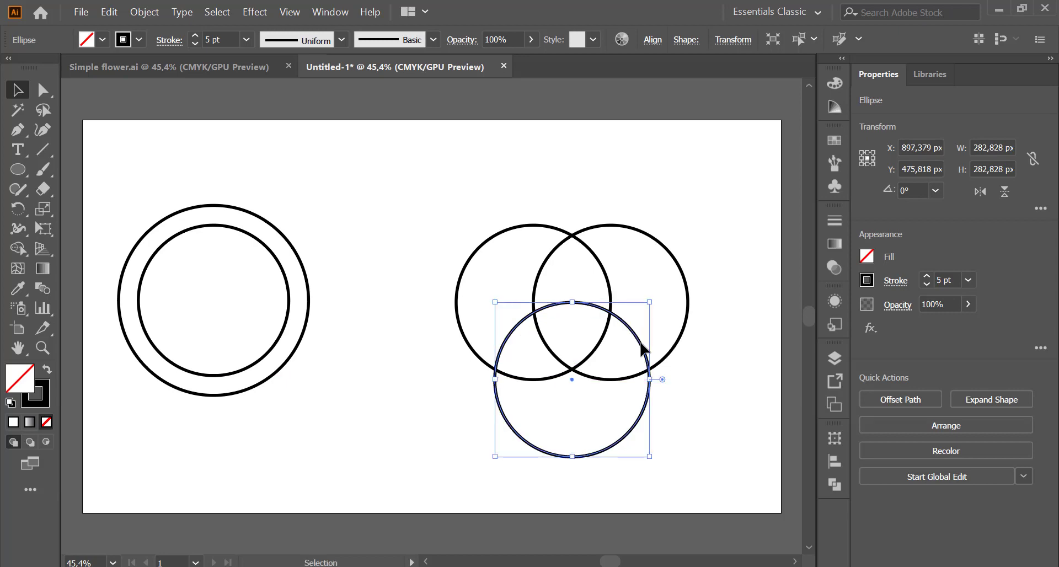
left_click(656, 150)
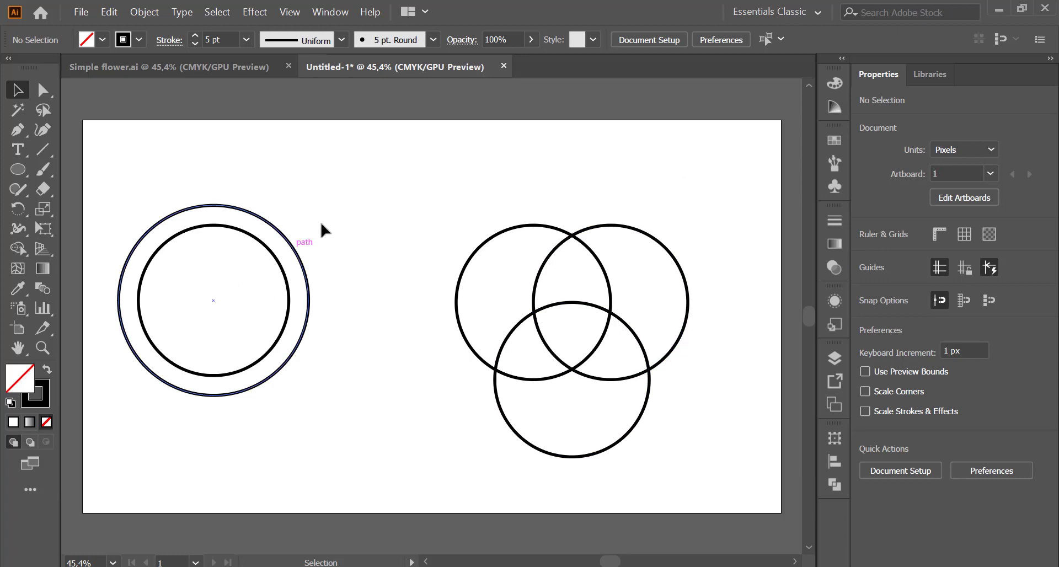
left_click_drag(413, 175, 736, 487)
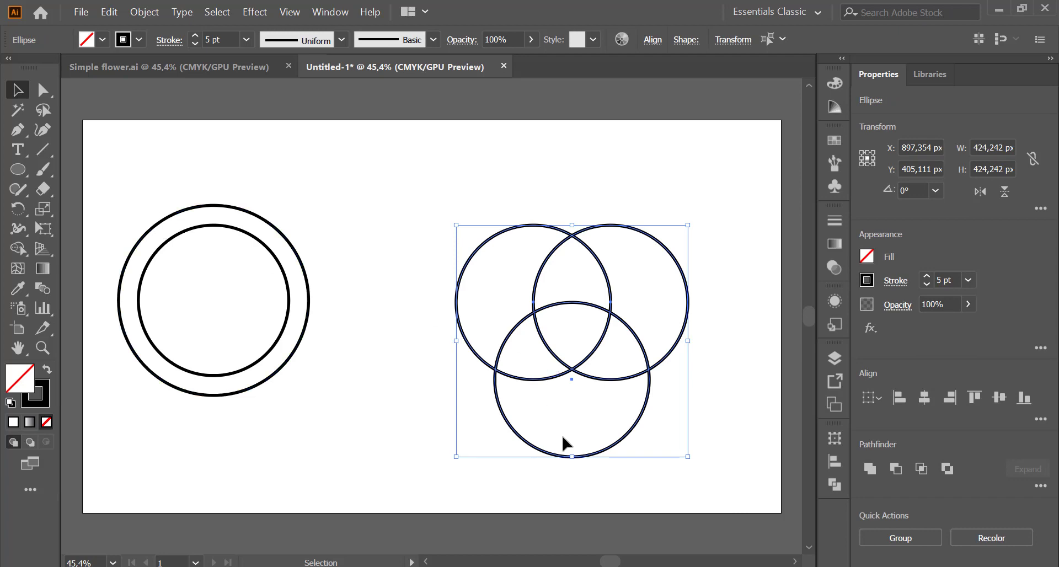
left_click(684, 427)
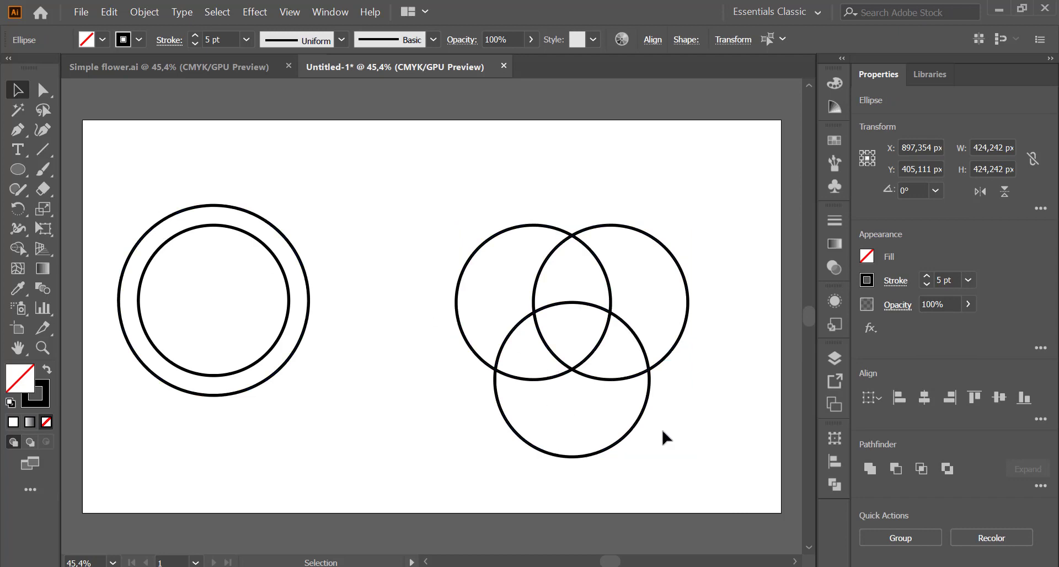
left_click(633, 429)
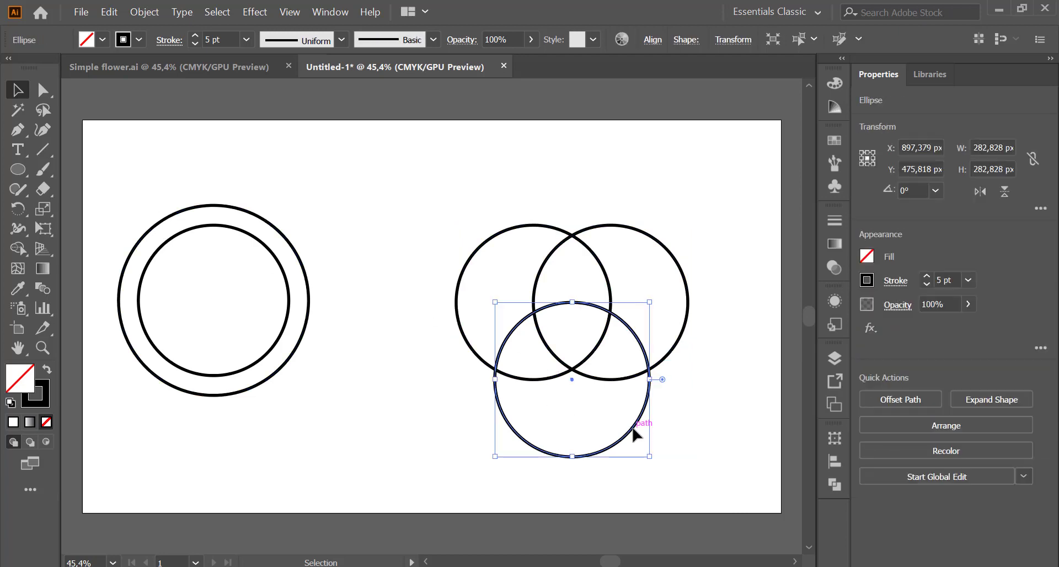
left_click_drag(633, 427, 633, 416)
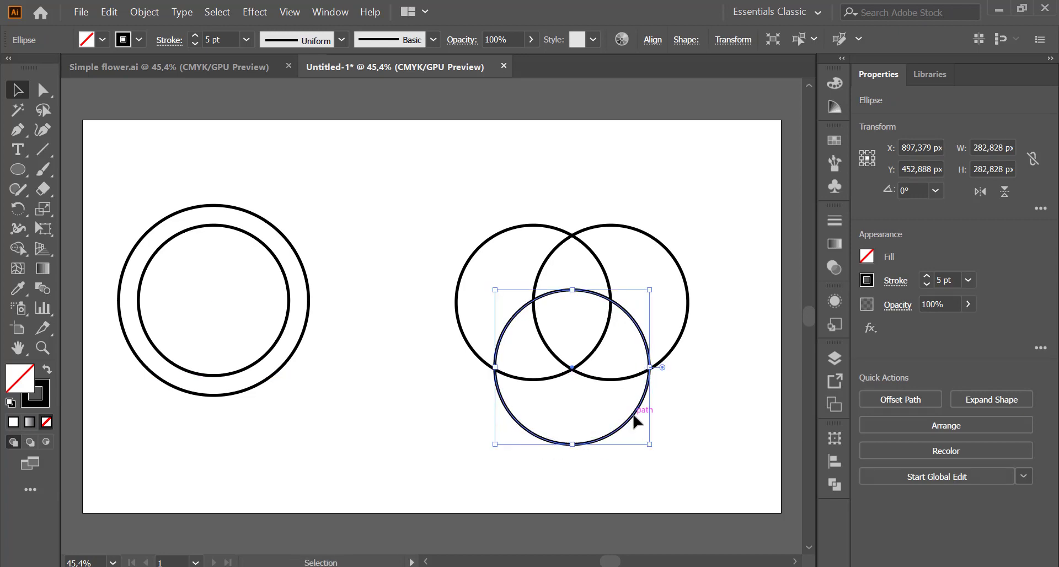
left_click(673, 145)
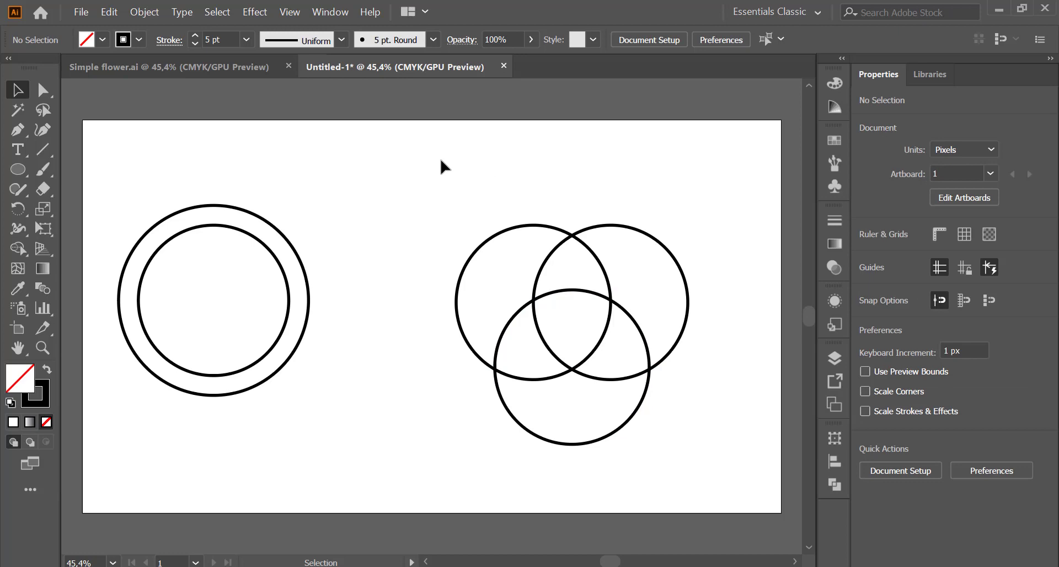
left_click_drag(429, 154, 710, 476)
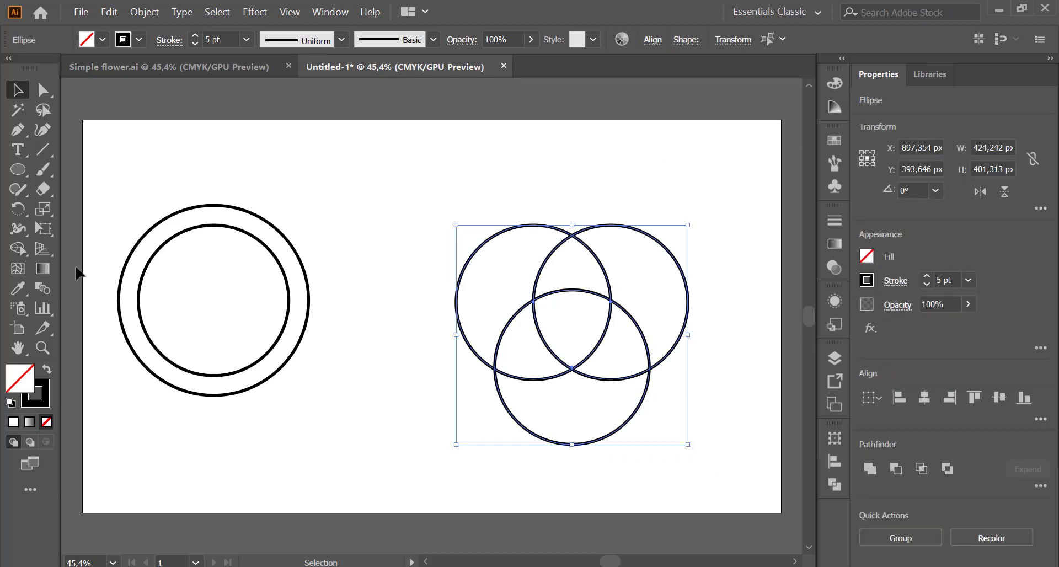
- Alt-click away the four outer regions with Shape Builder, leaving only the shared central overlap
left_click(17, 248)
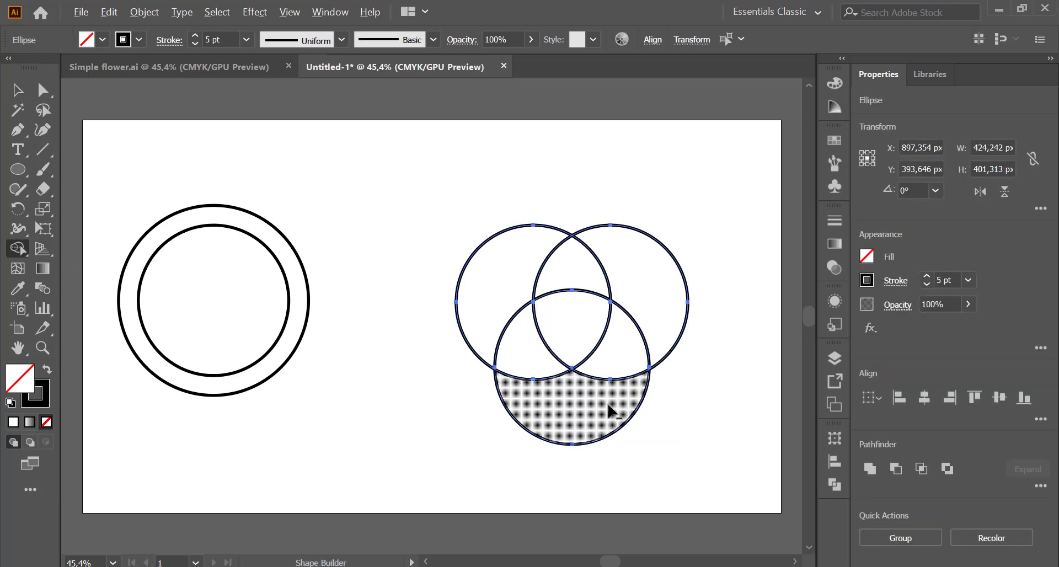
left_click(609, 411, "alt")
left_click(650, 355, "alt")
left_click(591, 283, "alt")
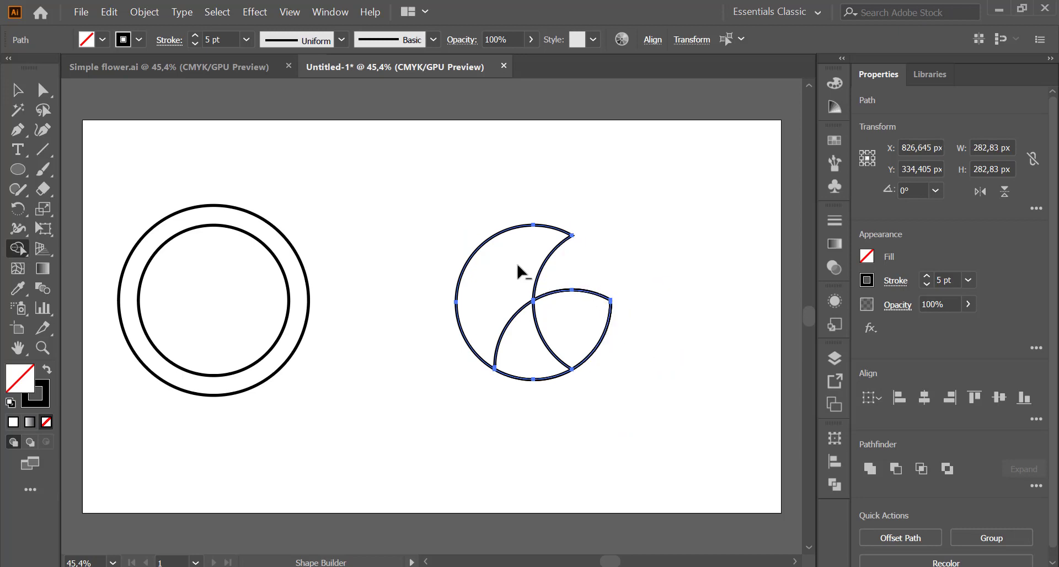
left_click(464, 291, "alt")
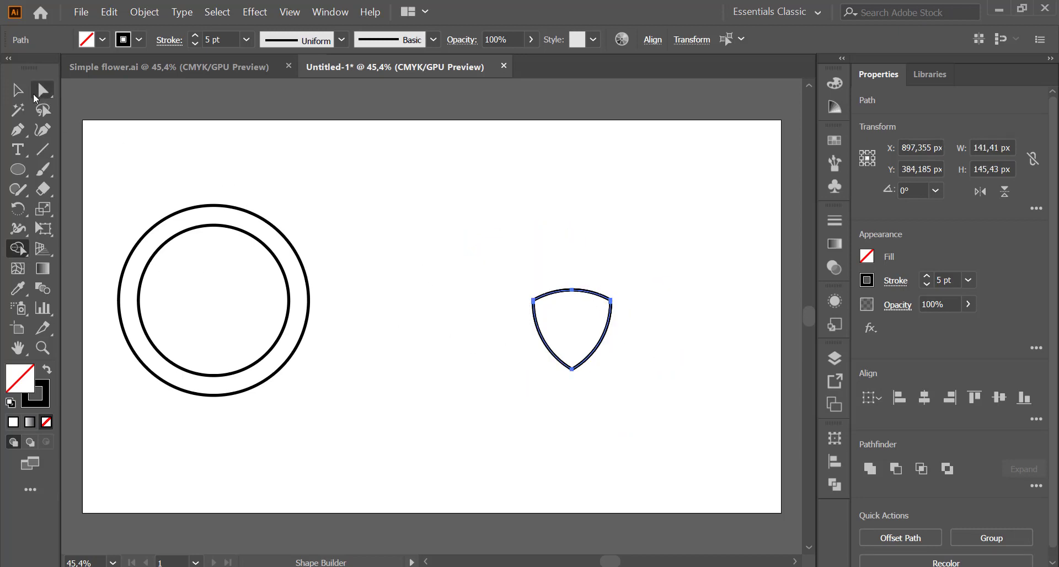
left_click(17, 90)
left_click(390, 109)
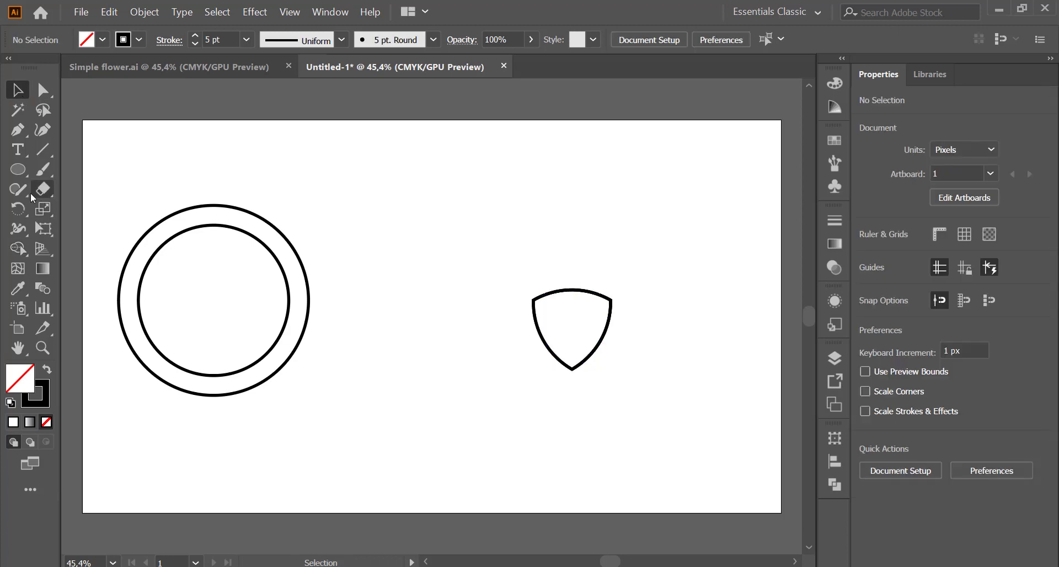
left_click_drag(18, 169, 71, 204)
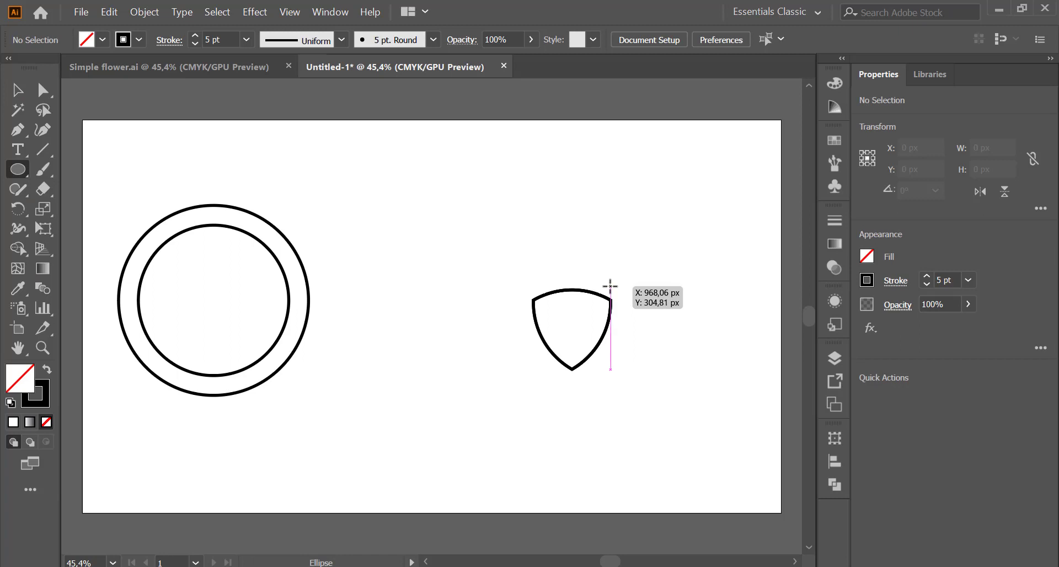
- Draw a small 48.5 px circle on the shield's top-right corner
left_click_drag(610, 286, 584, 312)
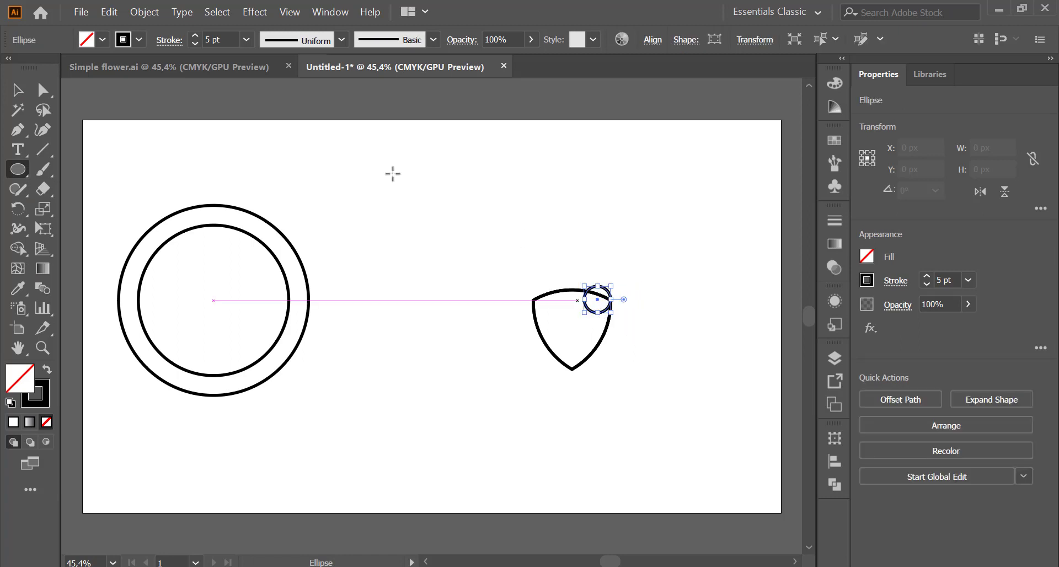
key("v")
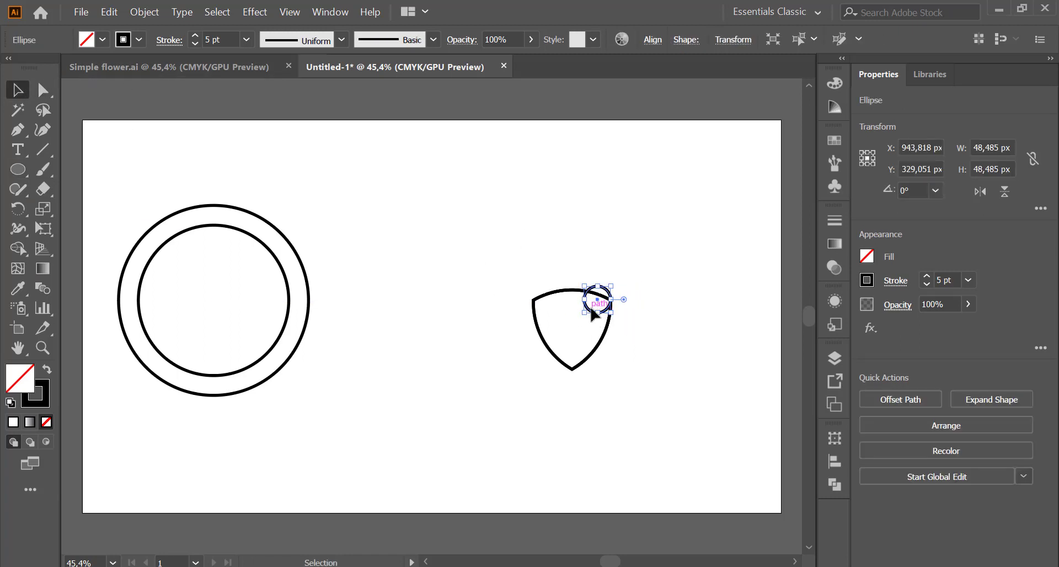
left_click_drag(592, 312, 605, 313)
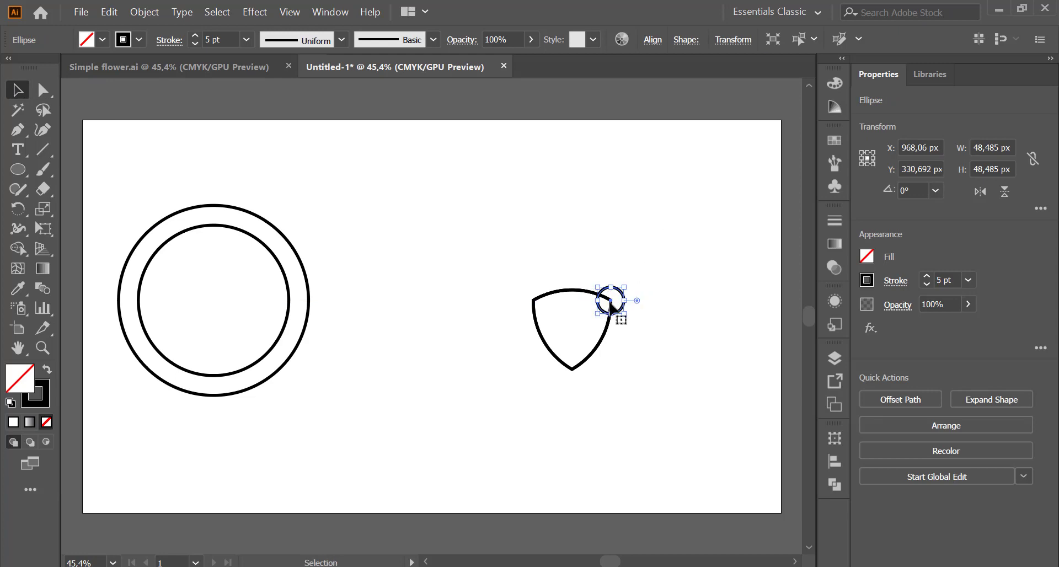
key("o")
key("ctrl+plus")
key("ctrl+plus")
key("ctrl+plus")
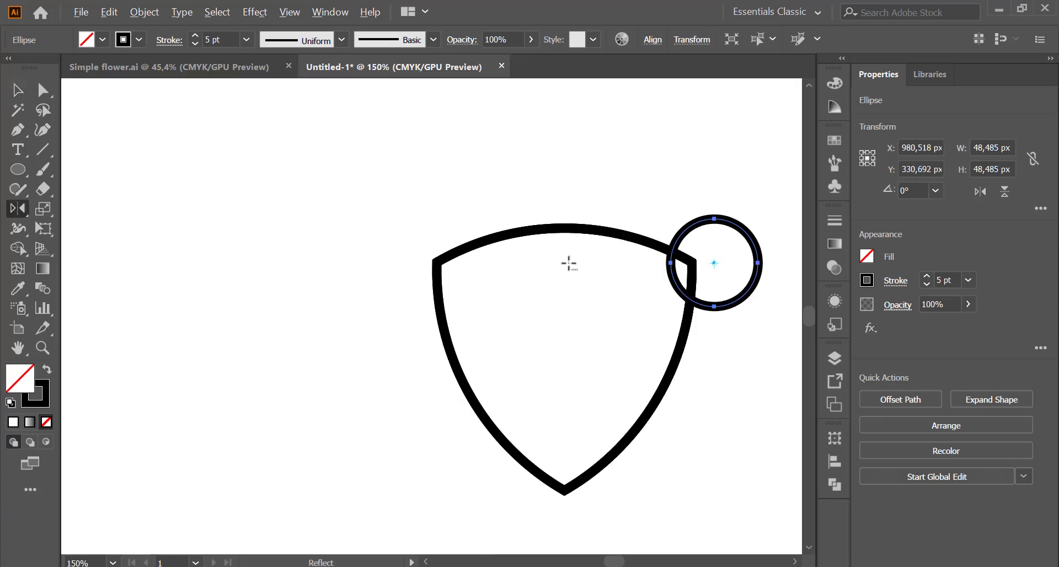
left_click(566, 263, "alt")
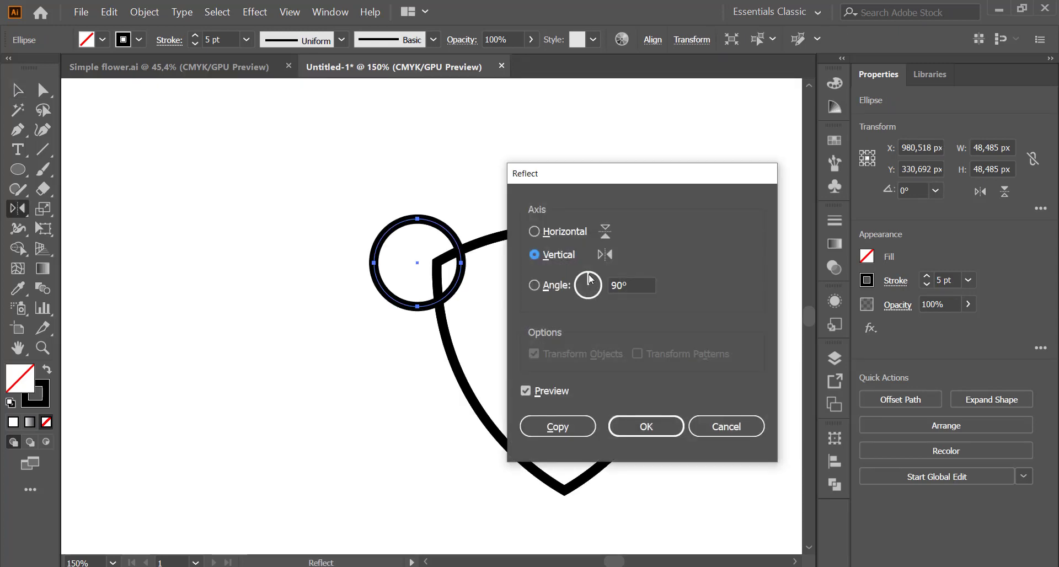
left_click(715, 425)
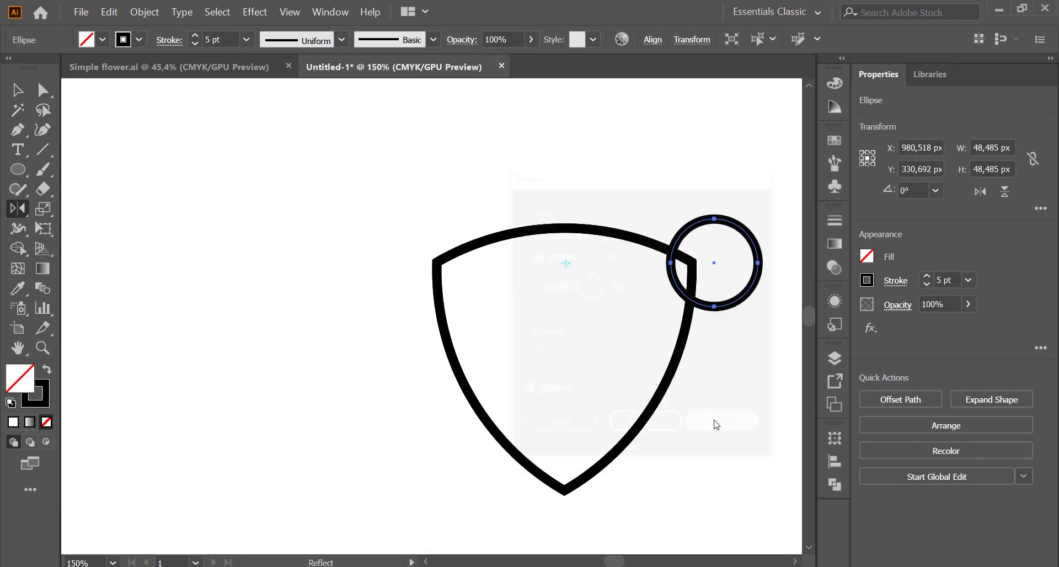
key("a")
left_click(435, 170)
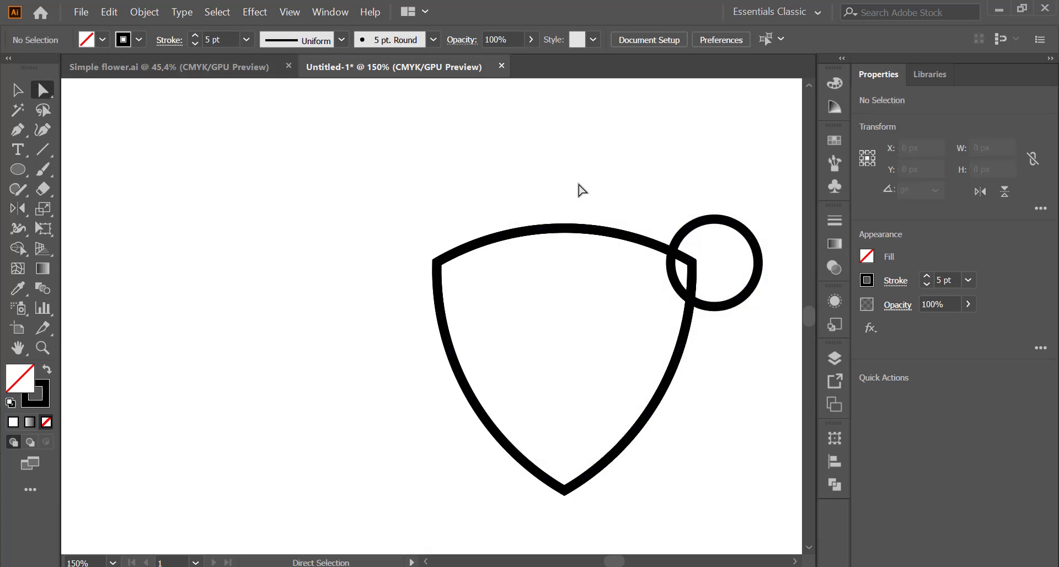
left_click(569, 231)
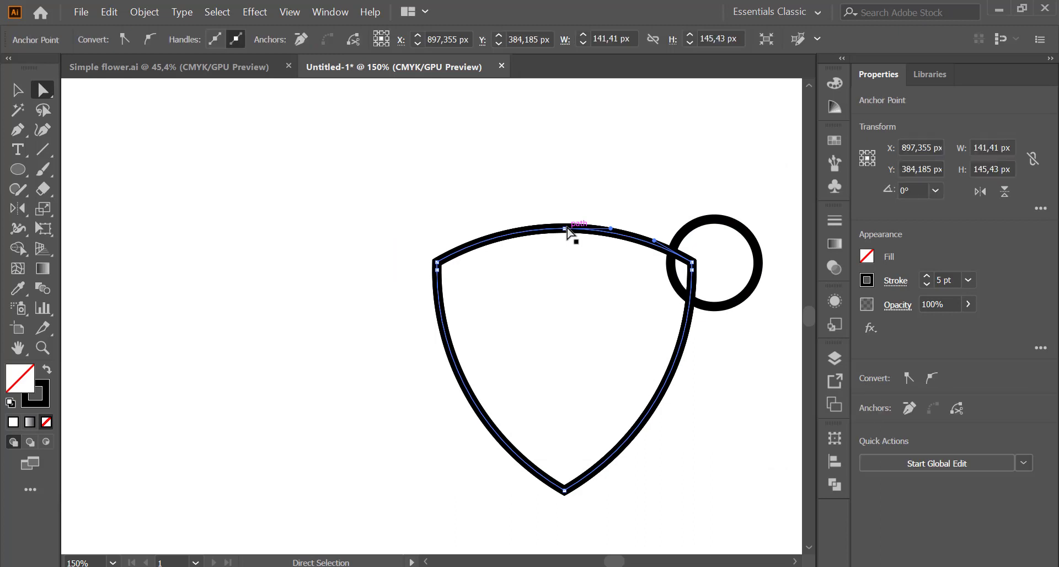
left_click(729, 227)
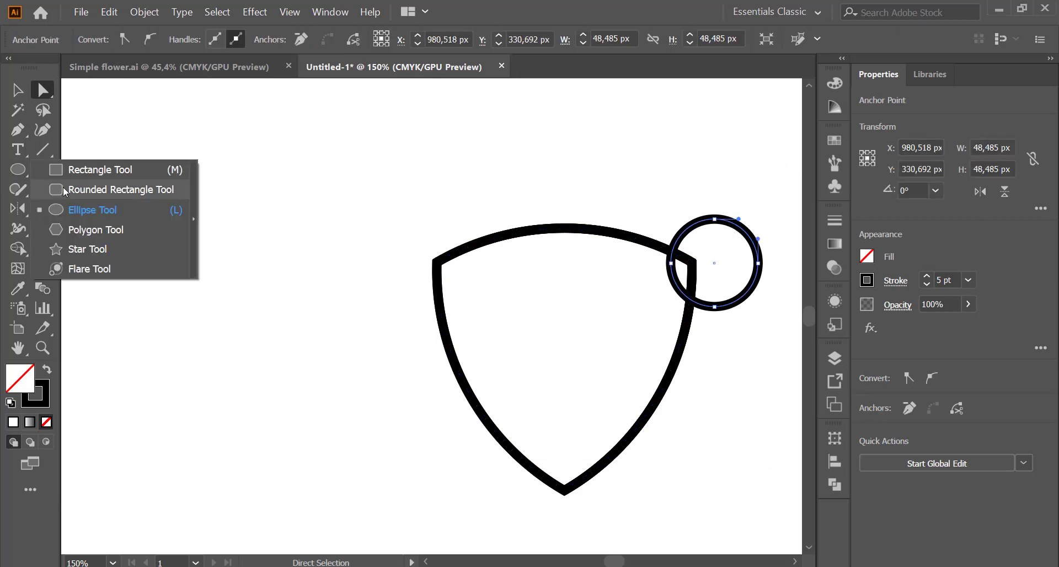
- Draw a guide rectangle whose right edge sits on the shield's centre, then reselect the circle
left_click_drag(18, 170, 83, 173)
left_click_drag(344, 145, 564, 539)
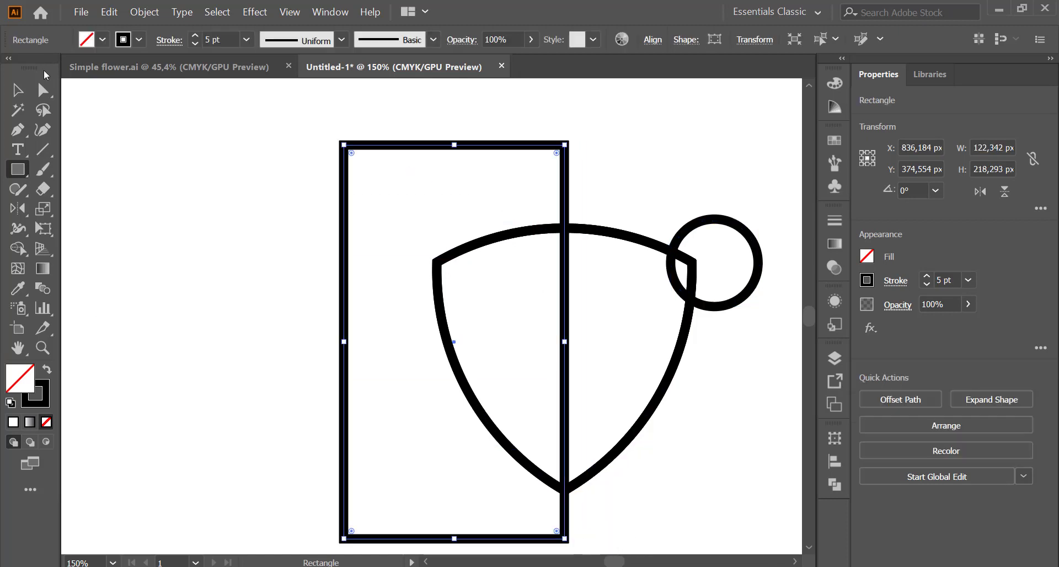
key("a")
left_click(611, 136)
left_click(747, 232)
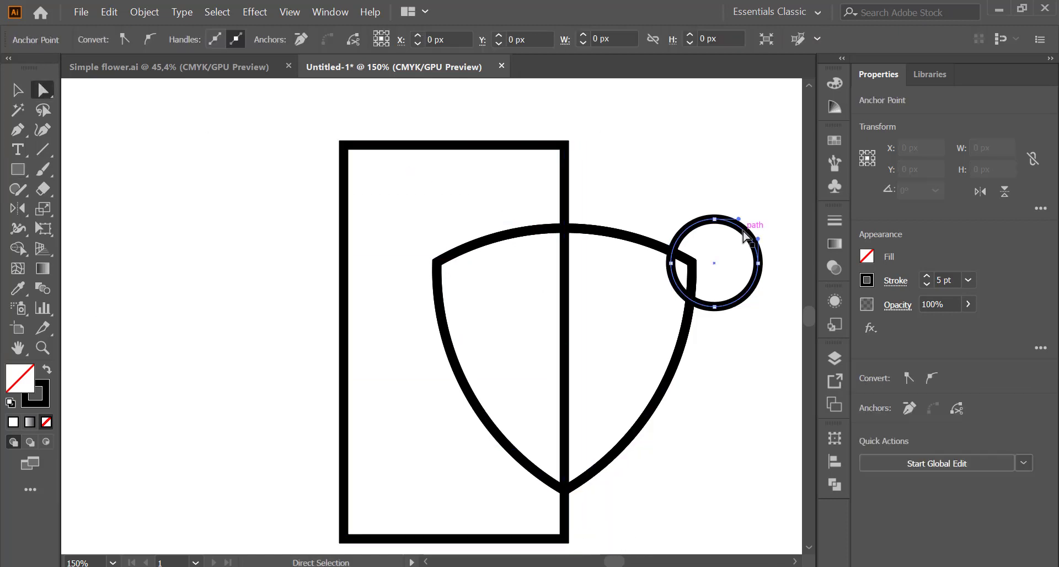
key("v")
left_click(744, 149)
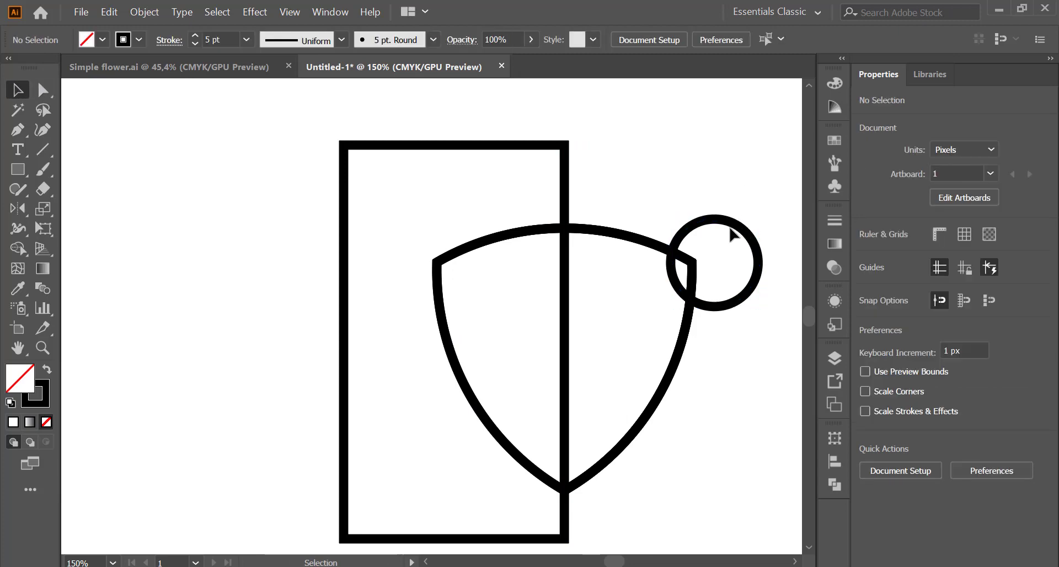
left_click(739, 234)
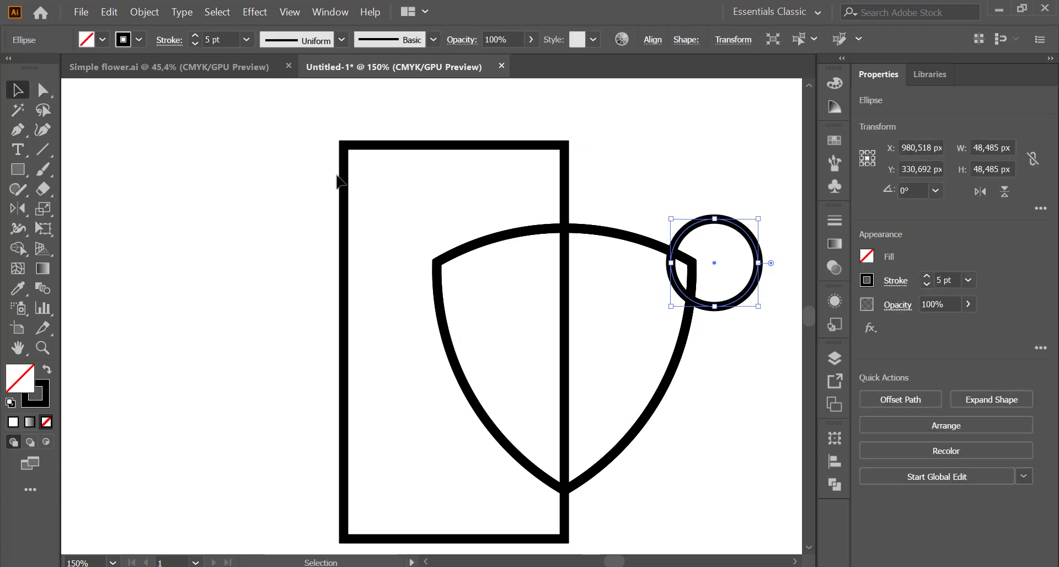
- Reflect a vertical copy of the circle onto the upper-left corner and delete the guide rectangle
left_click(25, 209)
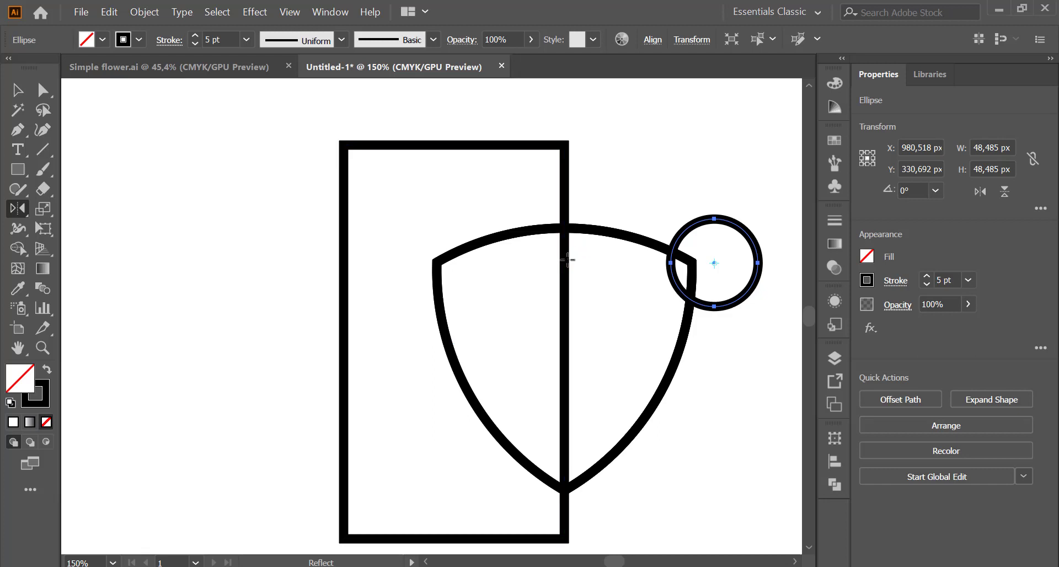
left_click(564, 258, "alt")
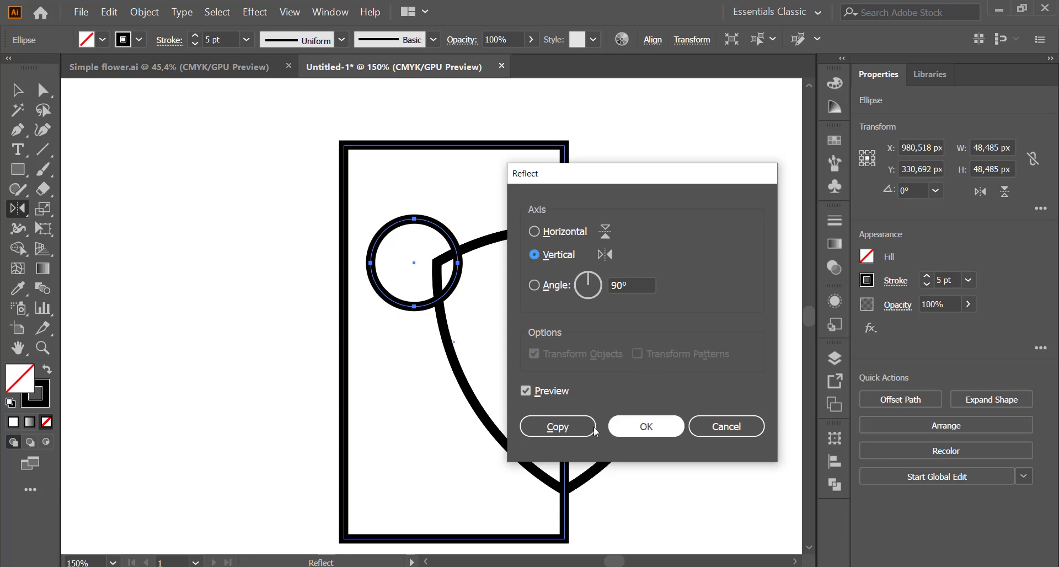
left_click(573, 424)
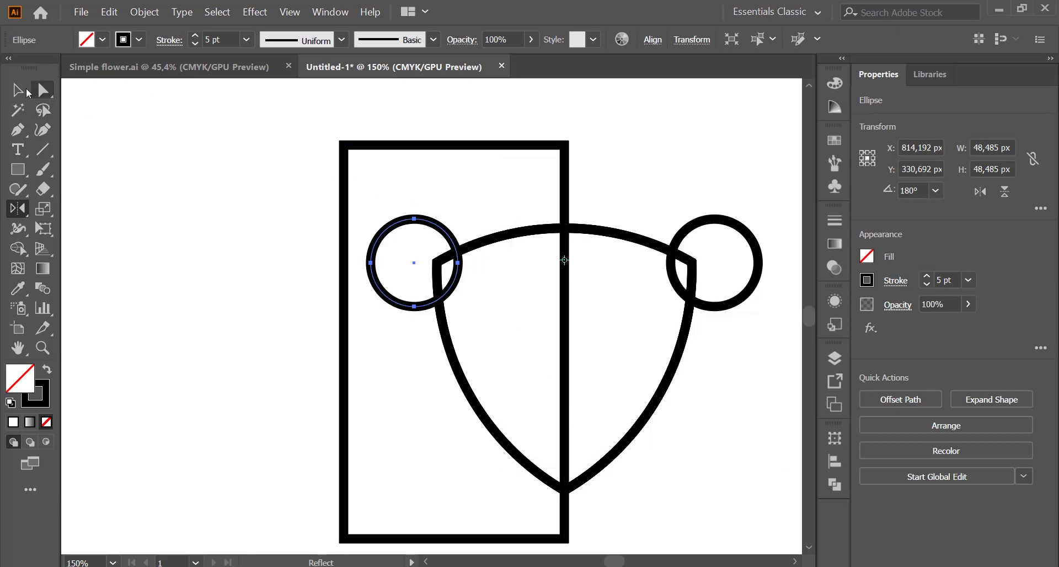
left_click(22, 90)
left_click(190, 99)
left_click(565, 168)
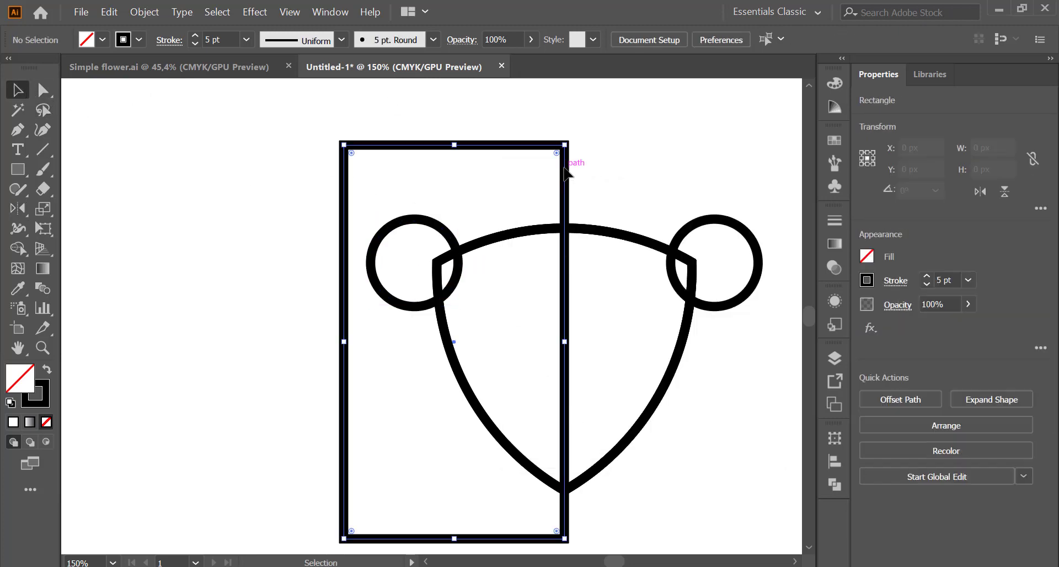
key("Delete")
- Alt-drag with Shape Builder to delete both corner circles, leaving concave notches in the shield
left_click_drag(244, 173, 792, 505)
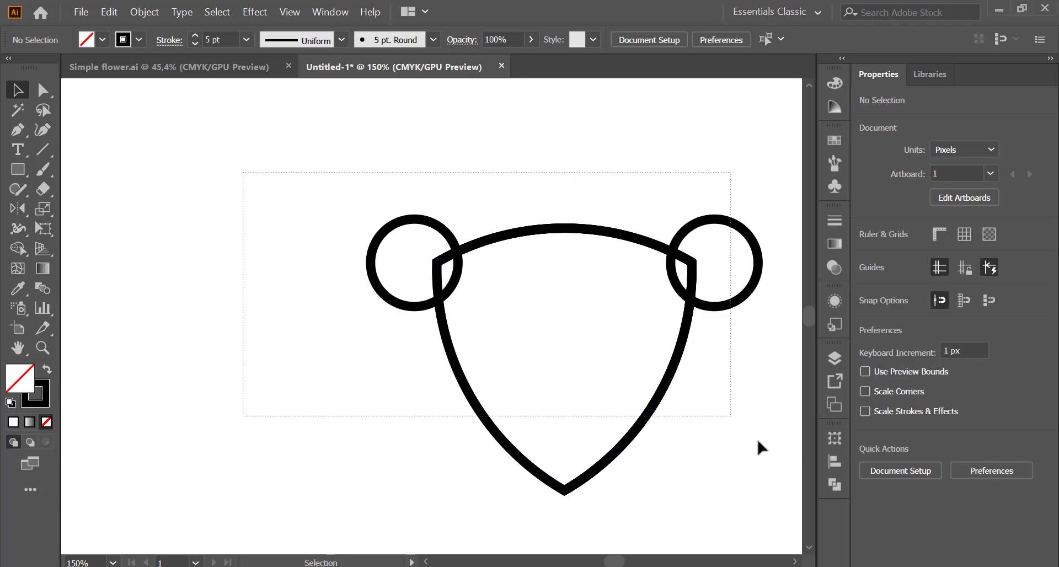
left_click(18, 249)
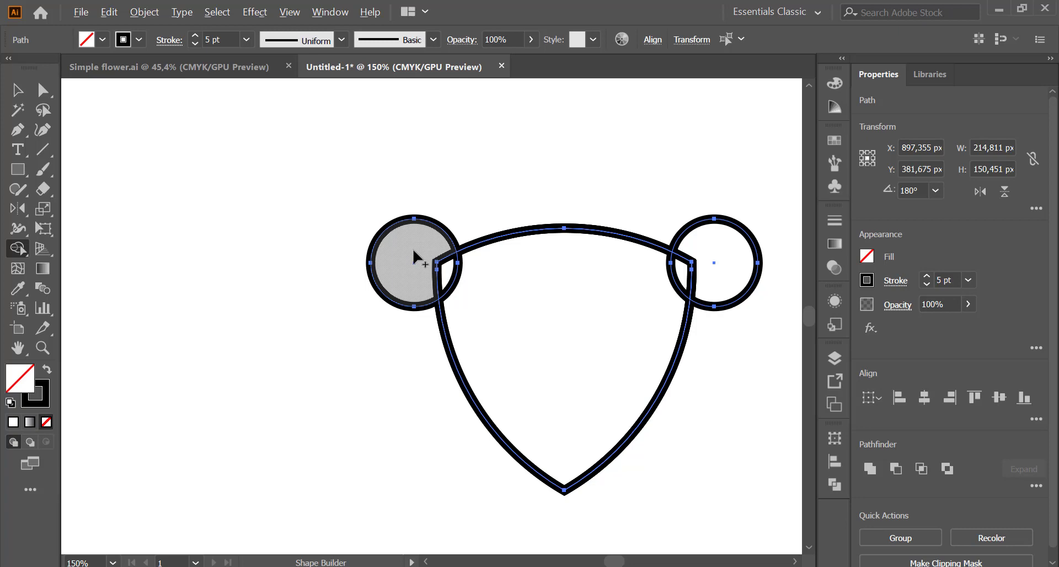
left_click_drag(417, 257, 443, 265)
mouse_move(757, 199)
left_mouse_down()
mouse_move(739, 232)
mouse_move(686, 276)
left_mouse_up()
left_click_drag(418, 193, 447, 278)
key("v")
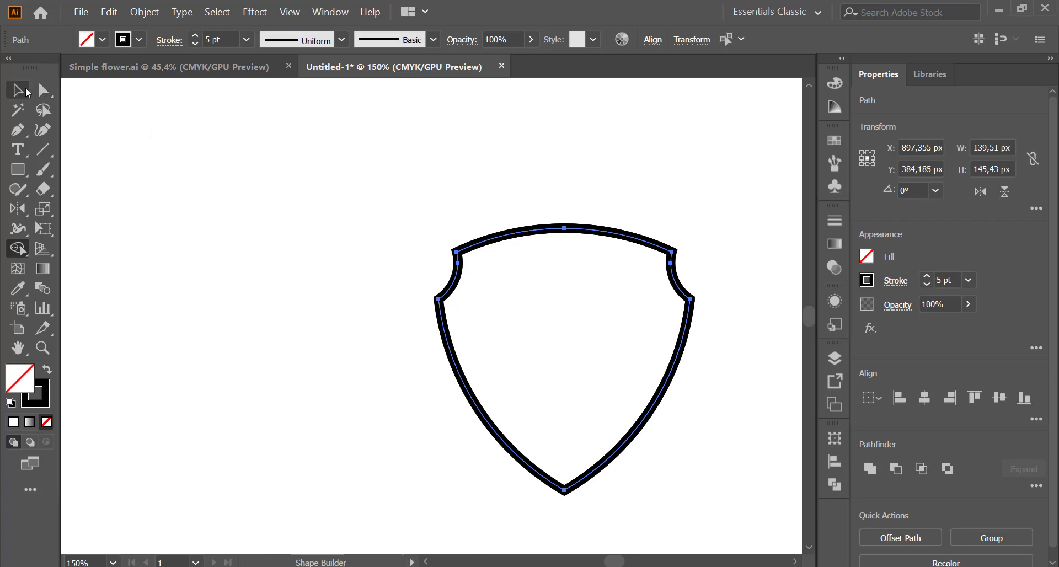
left_click(453, 132)
key("ctrl+a")
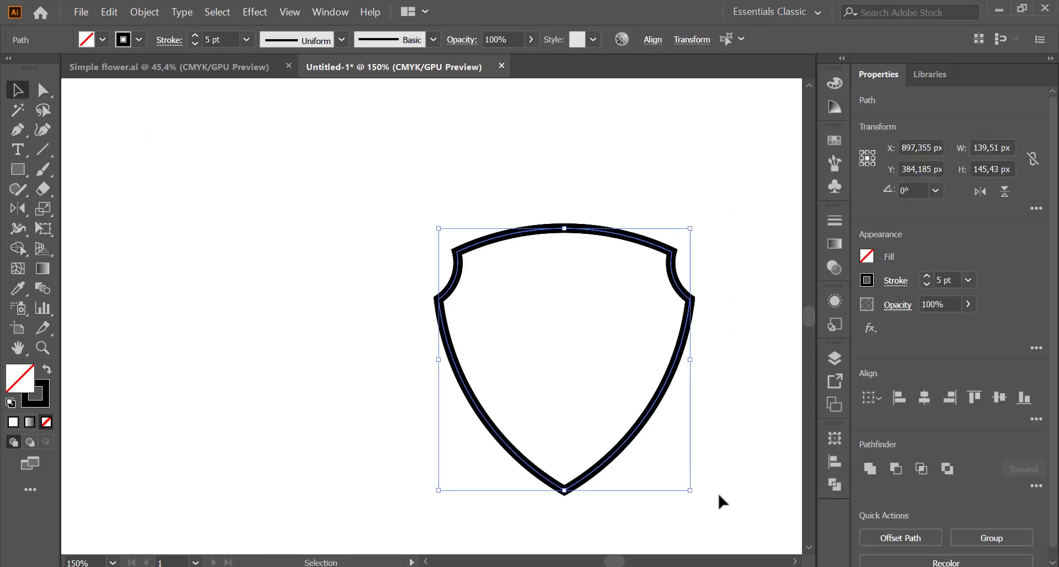
left_click(205, 265)
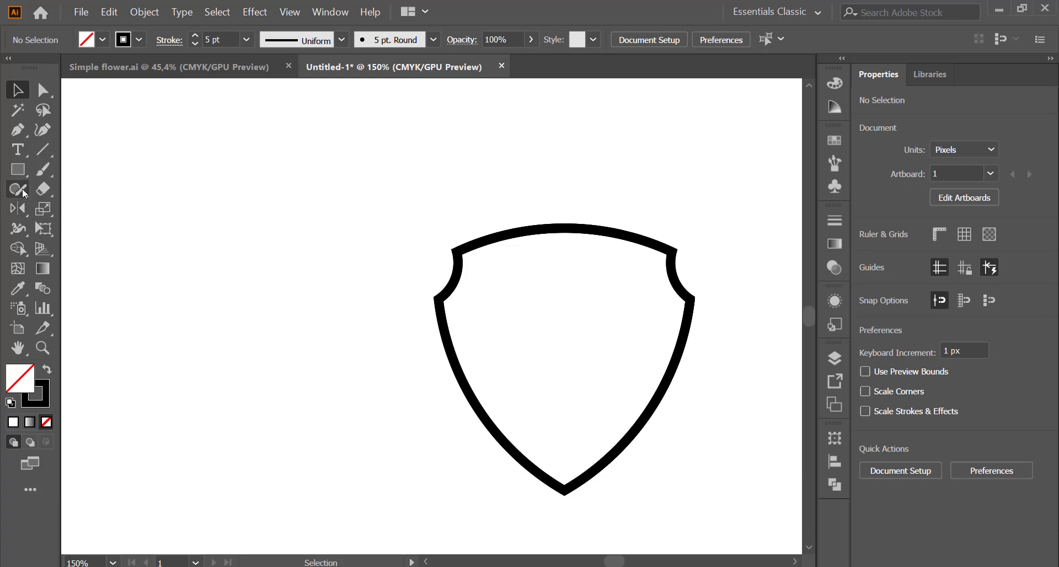
- Draw a star near the top of the shield, solid black with no outline
left_click(23, 179)
left_click(82, 248)
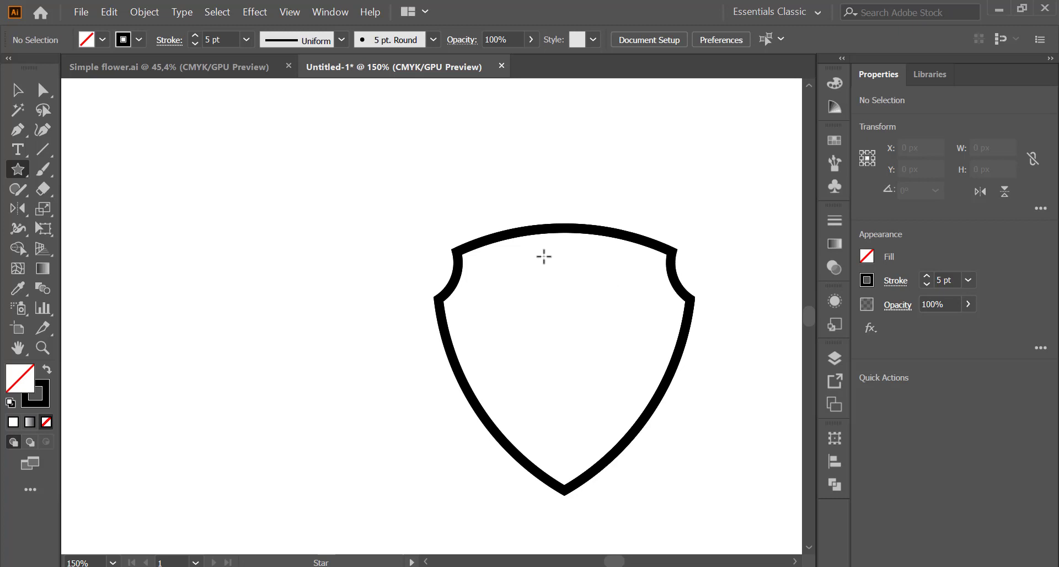
left_click_drag(543, 255, 563, 277)
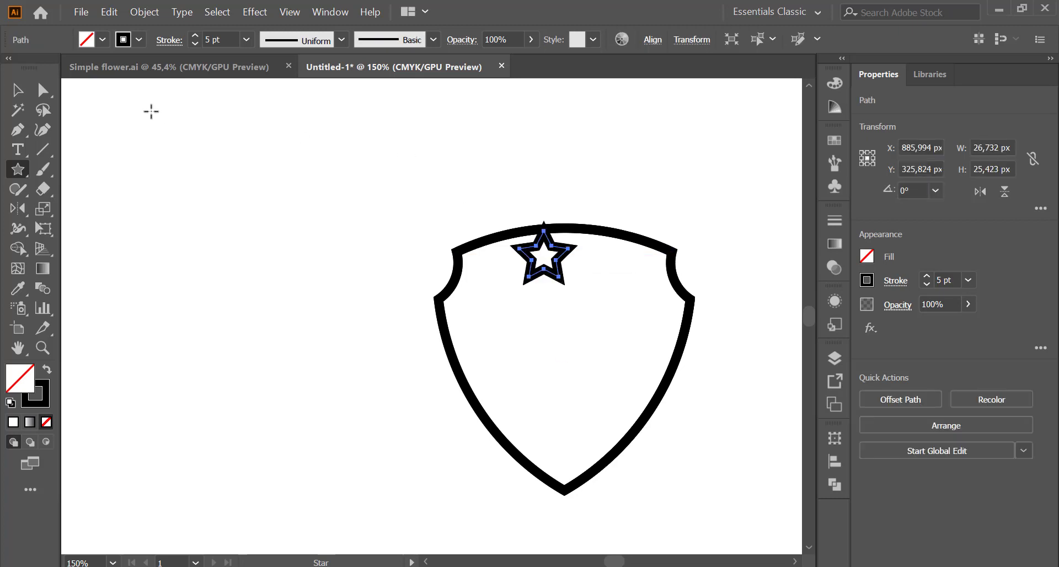
left_click(46, 369)
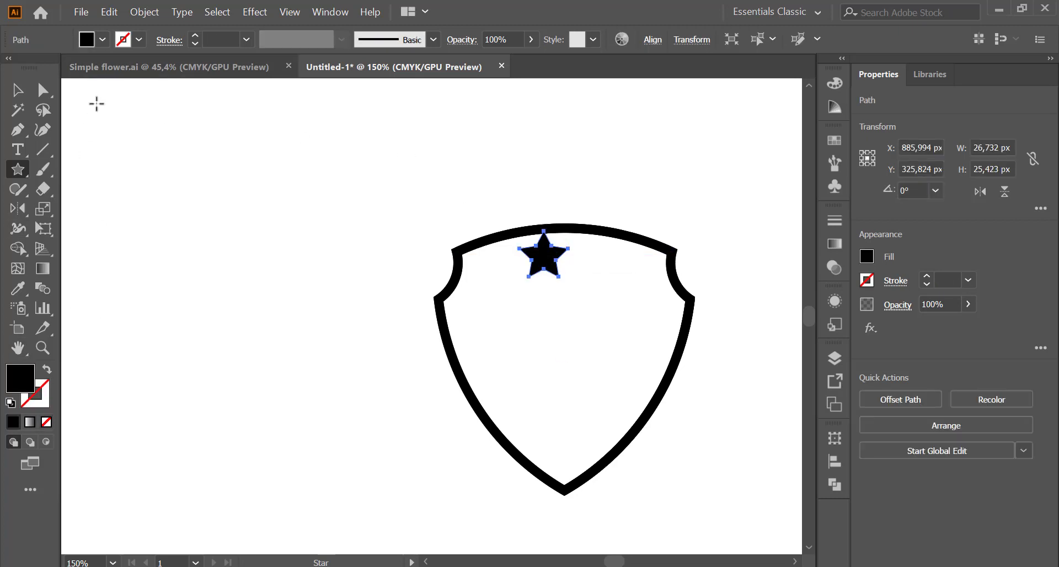
- Move and shrink the star so it sits small at the shield's top centre
left_click(22, 87)
left_click_drag(546, 252, 571, 267)
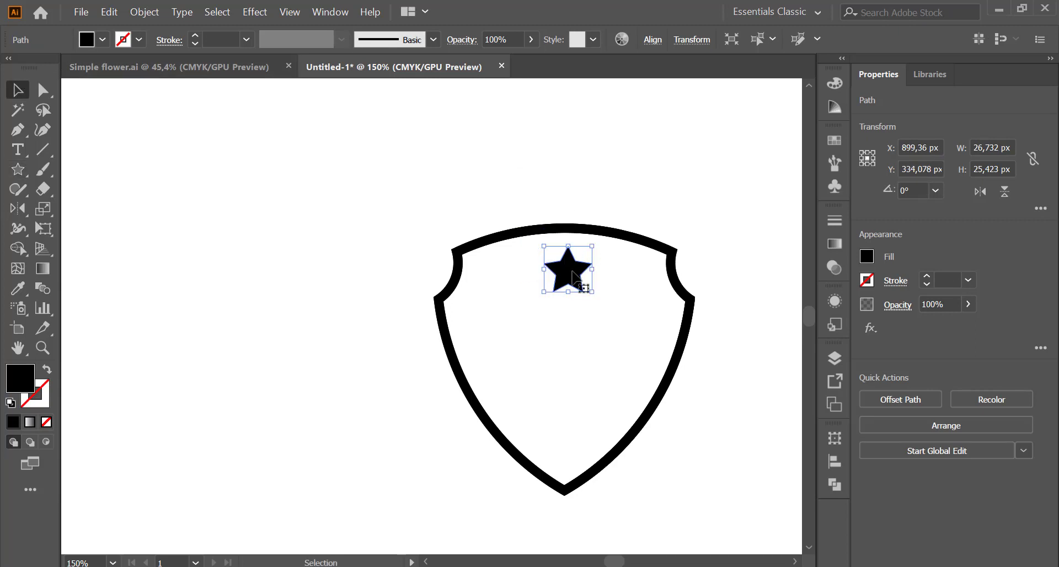
left_click_drag(595, 294, 568, 264)
left_click(586, 189)
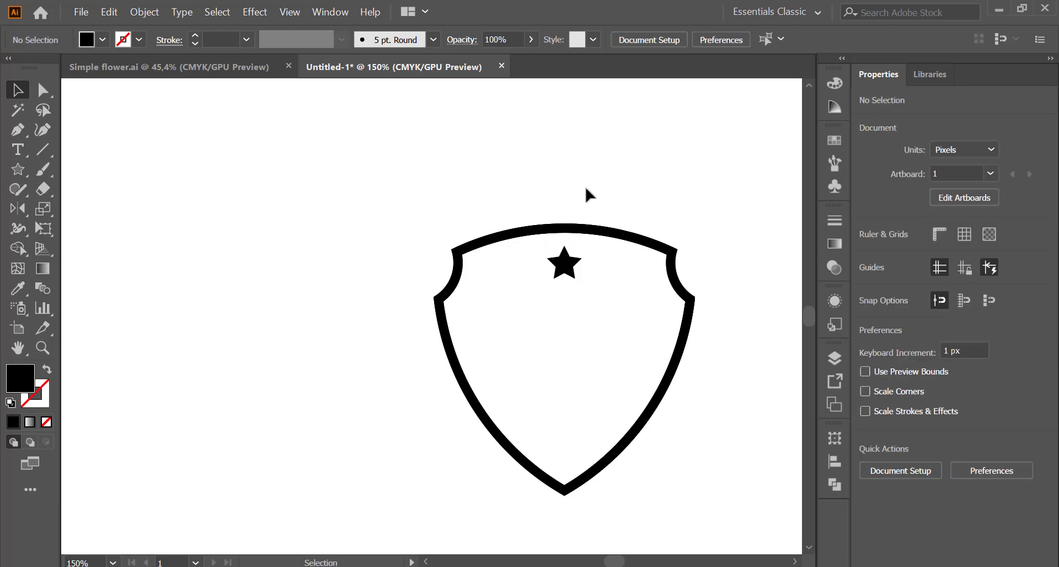
left_click(566, 267)
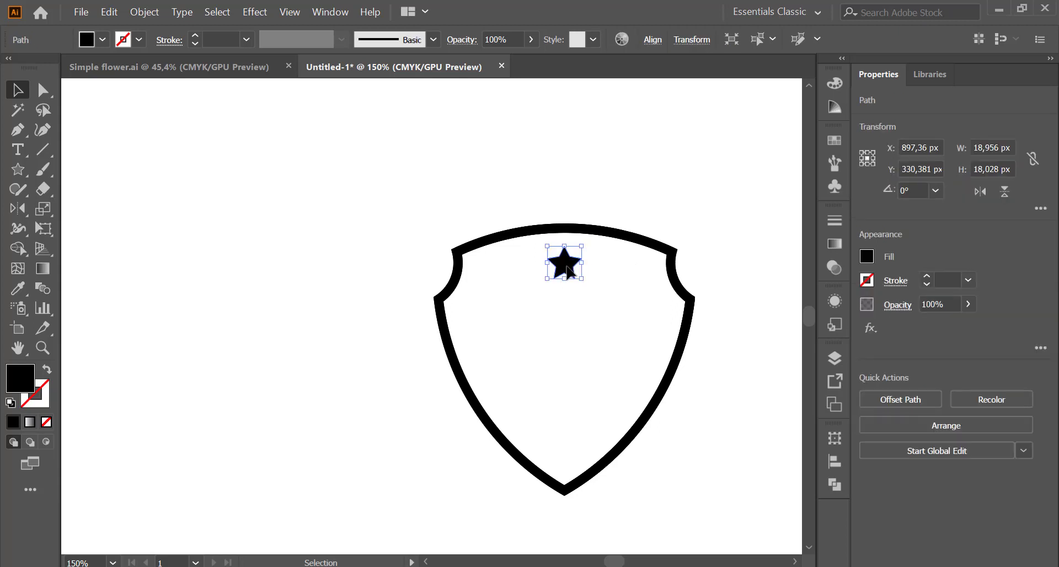
left_click_drag(548, 279, 560, 265)
left_click(587, 174)
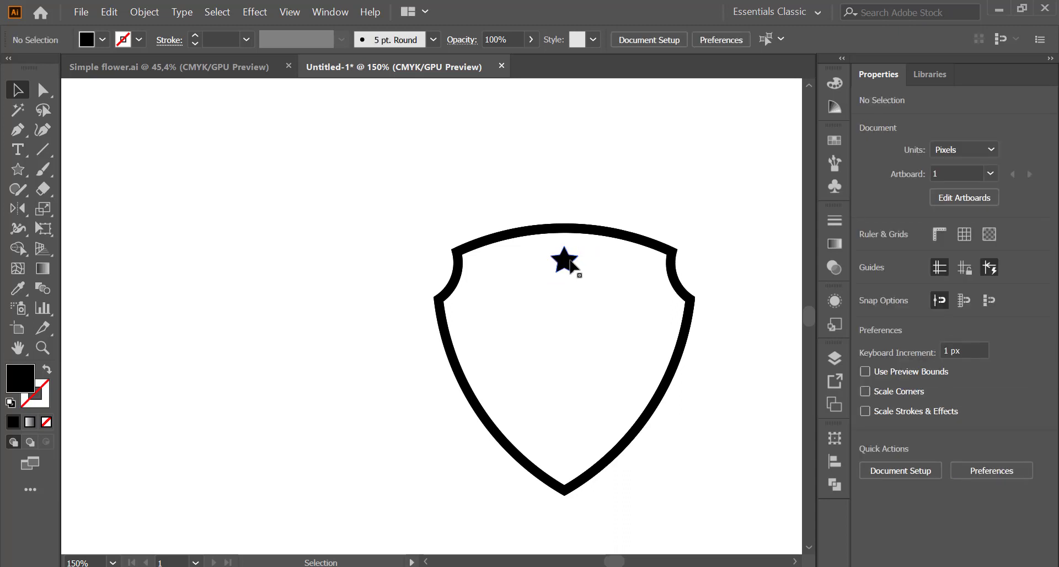
left_click(571, 266)
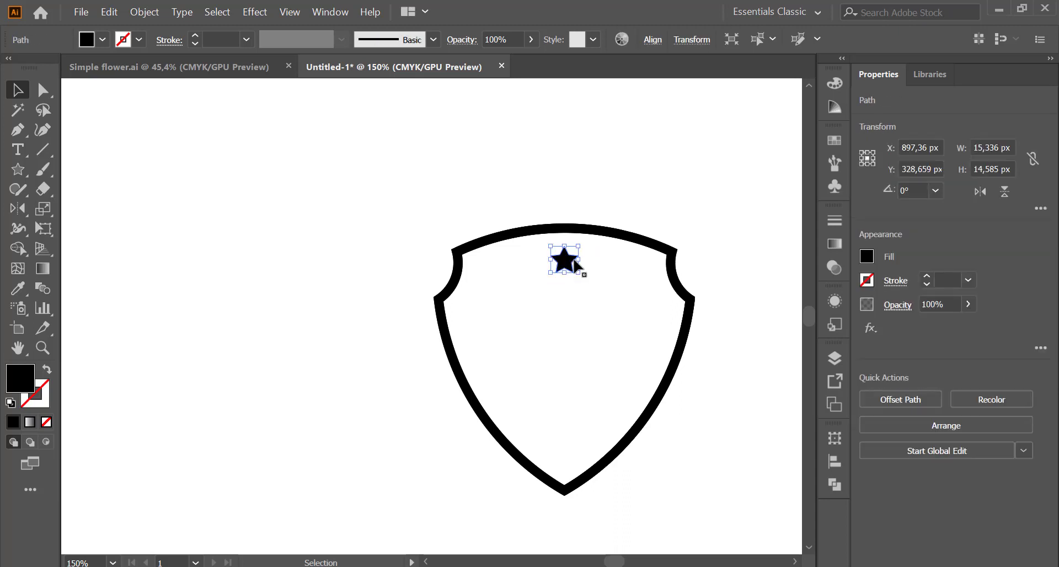
left_click_drag(558, 270, 568, 262)
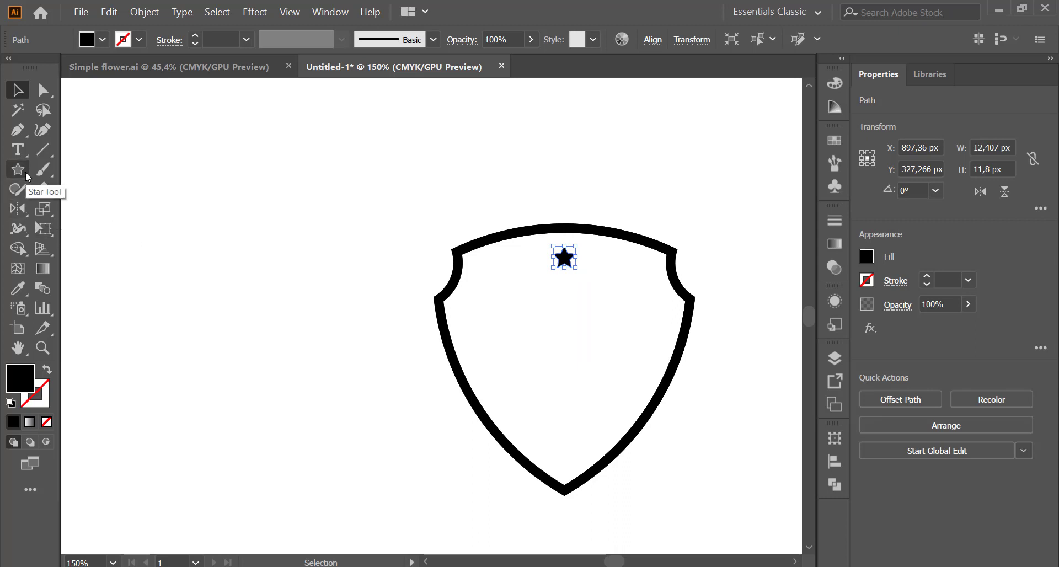
- Set a 60% uniform scale on the star in the Scale dialog
double_click(43, 209)
type("60")
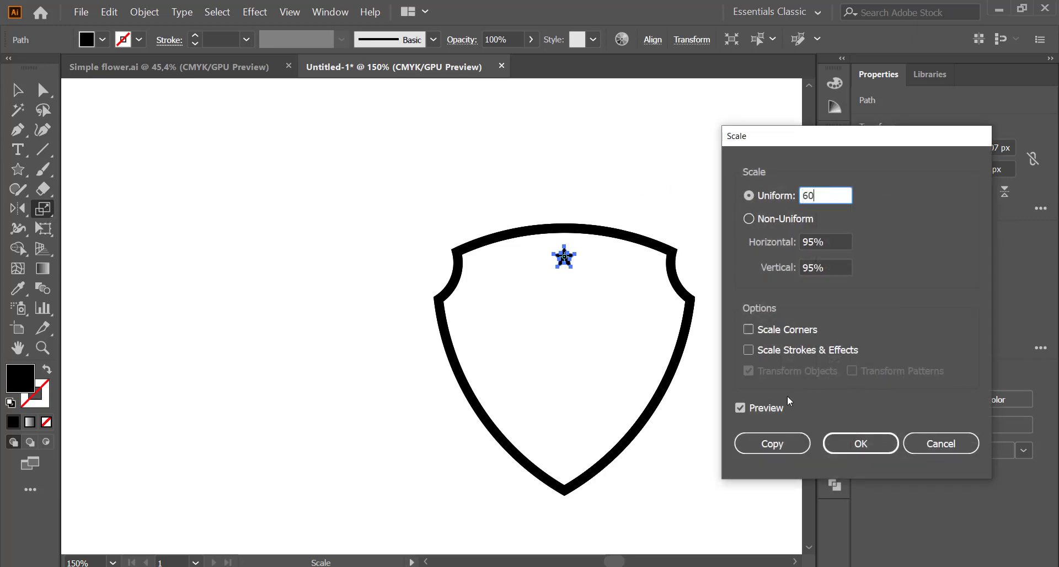
left_click(773, 405)
left_click(773, 406)
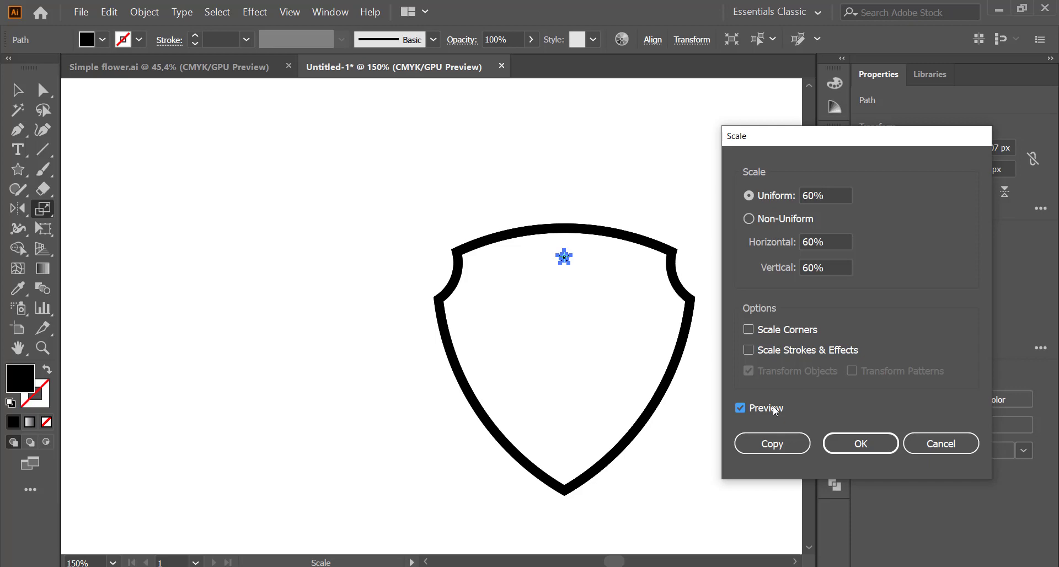
- Make a 60% copy of the star and duplicate copies into a row left and right
left_click(784, 439)
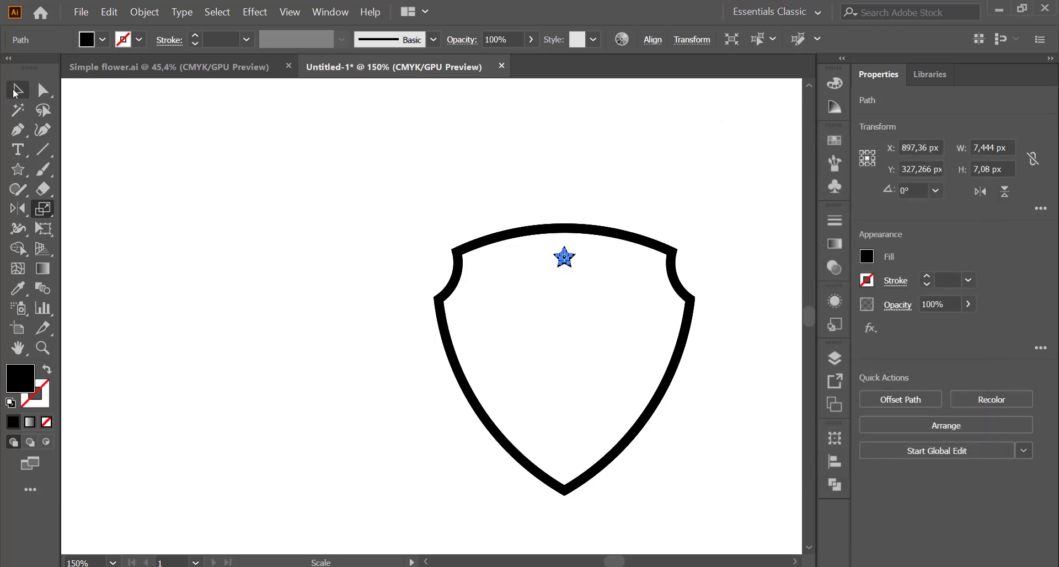
left_click(15, 92)
key("shift+Right")
key("shift+Right")
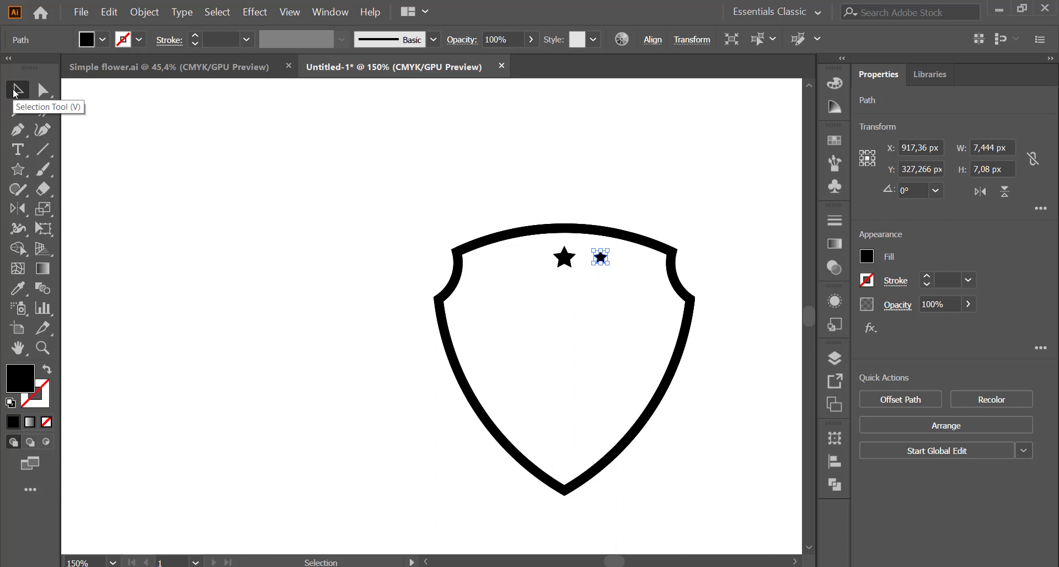
key("alt+shift+Left")
key("shift+Left")
key("shift+Left")
key("shift+Left")
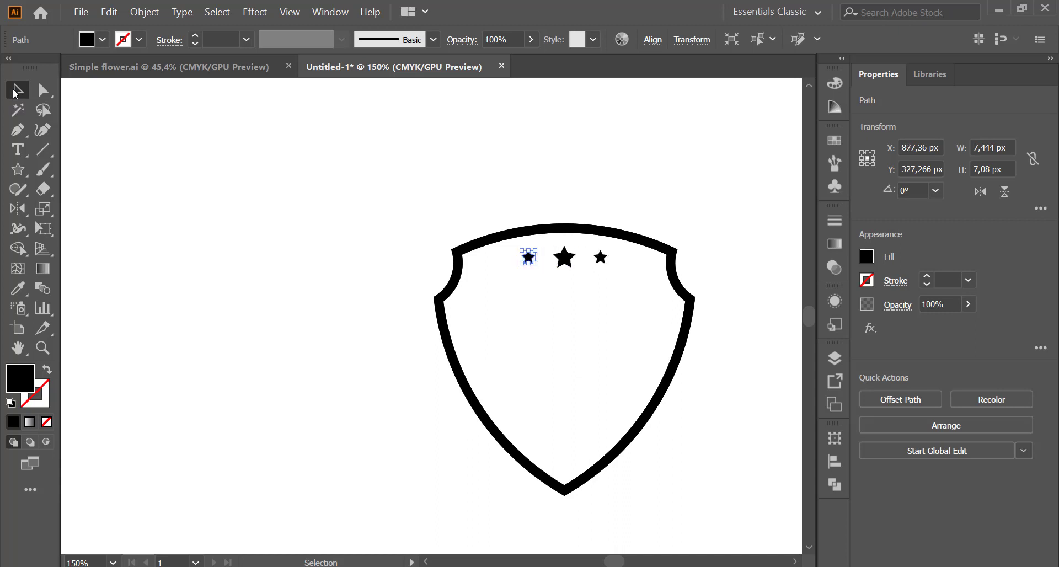
key("alt+shift+Left")
key("shift+Left")
key("shift+Left")
key("shift+Left")
key("alt+shift+Right")
key("shift+Right")
key("shift+Right")
key("shift+Right")
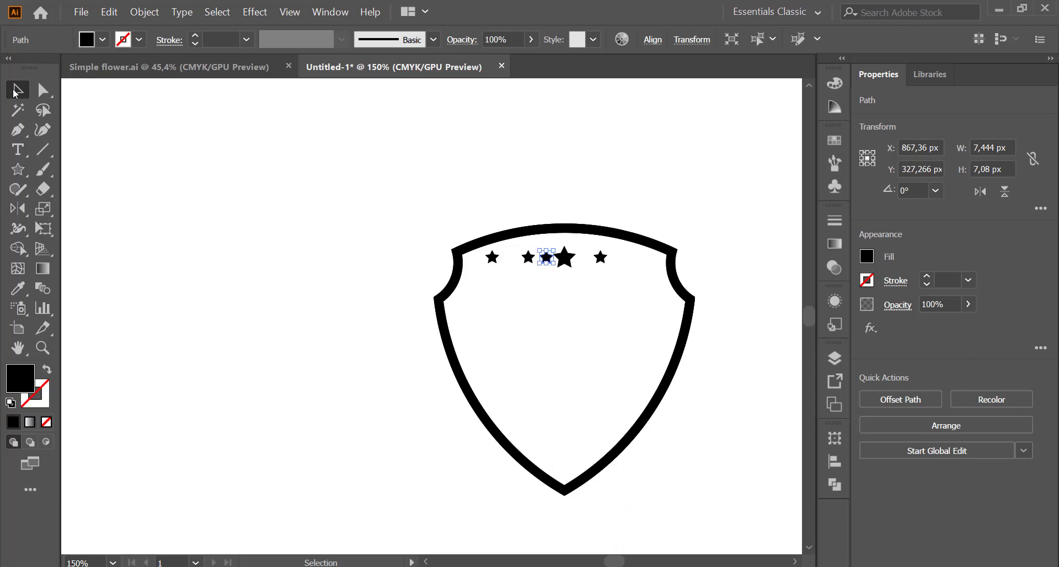
key("shift+Right")
key("shift+Right")
key("shift+Right")
key("shift+Right")
key("shift+Right")
key("shift+Right")
key("shift+Right")
key("shift+Right")
key("shift+Right")
- Scale the rightmost star down to 60%
left_click(43, 90)
left_click(222, 145)
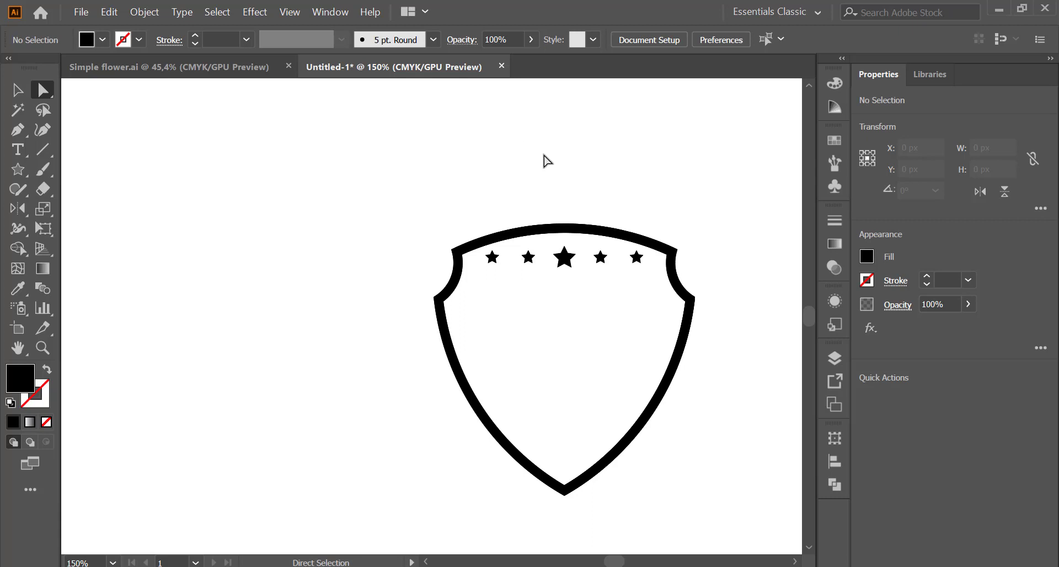
left_click(637, 259)
left_click(666, 108)
key("v")
left_click(637, 259)
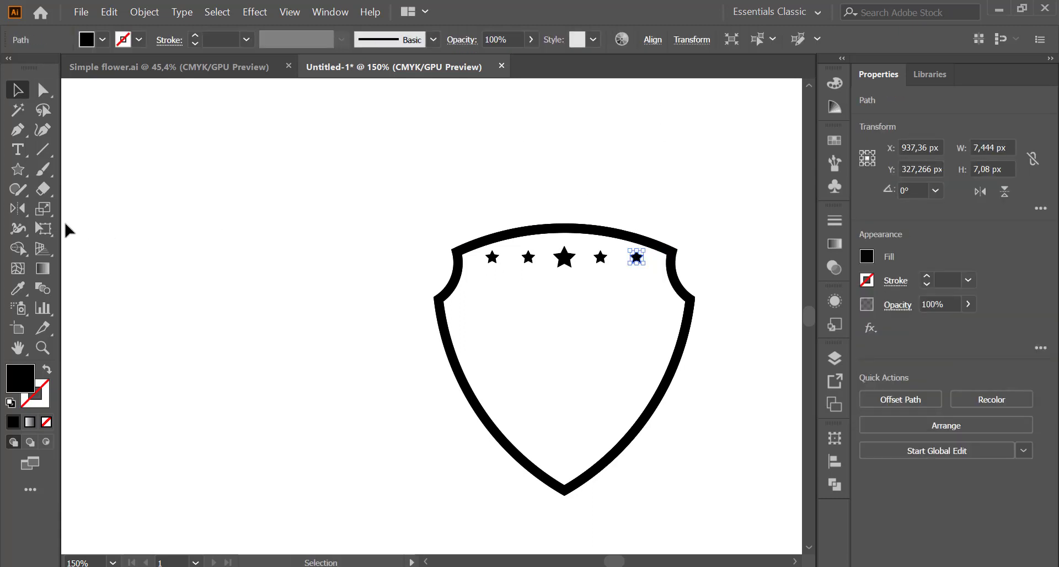
double_click(43, 209)
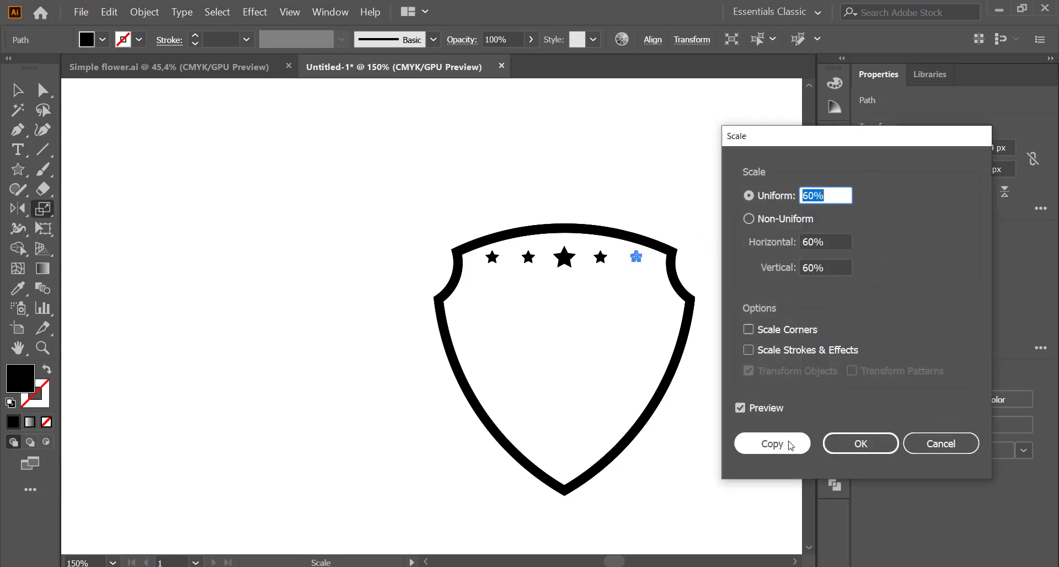
left_click(844, 444)
- Scale the leftmost star down to 60% and clear the selection
key("a")
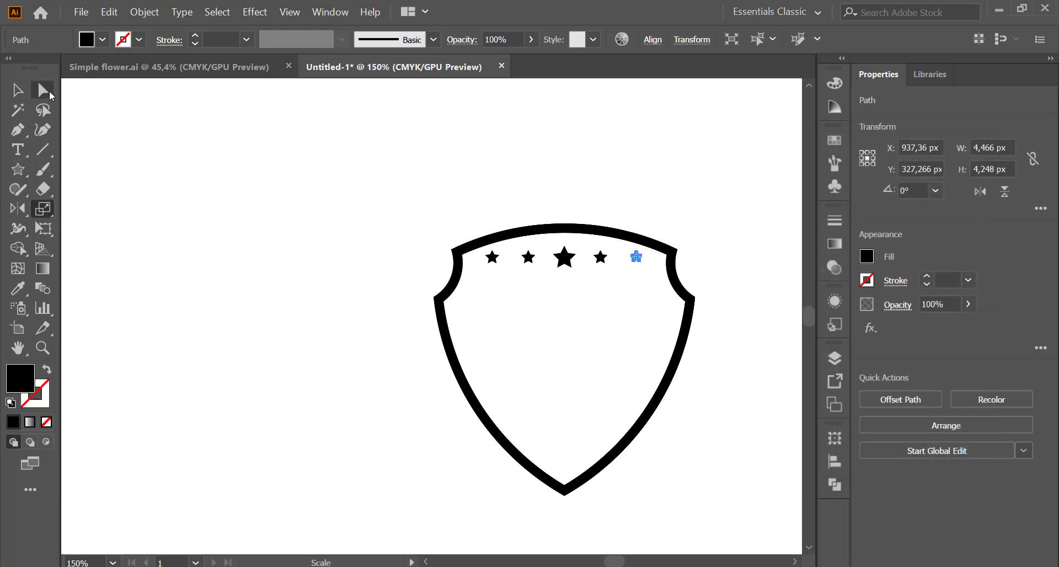
left_click(208, 170)
key("v")
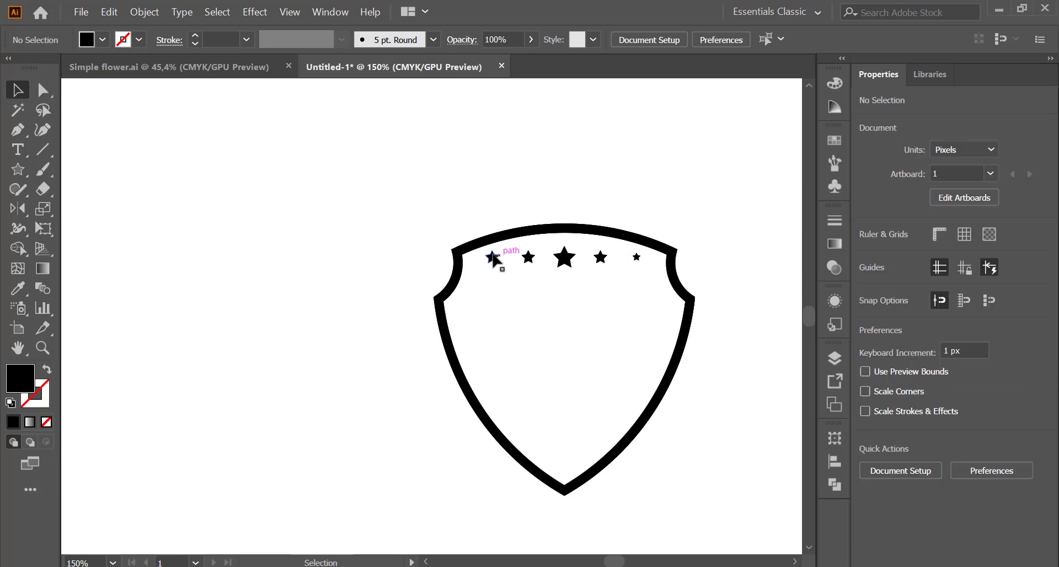
left_click(492, 257)
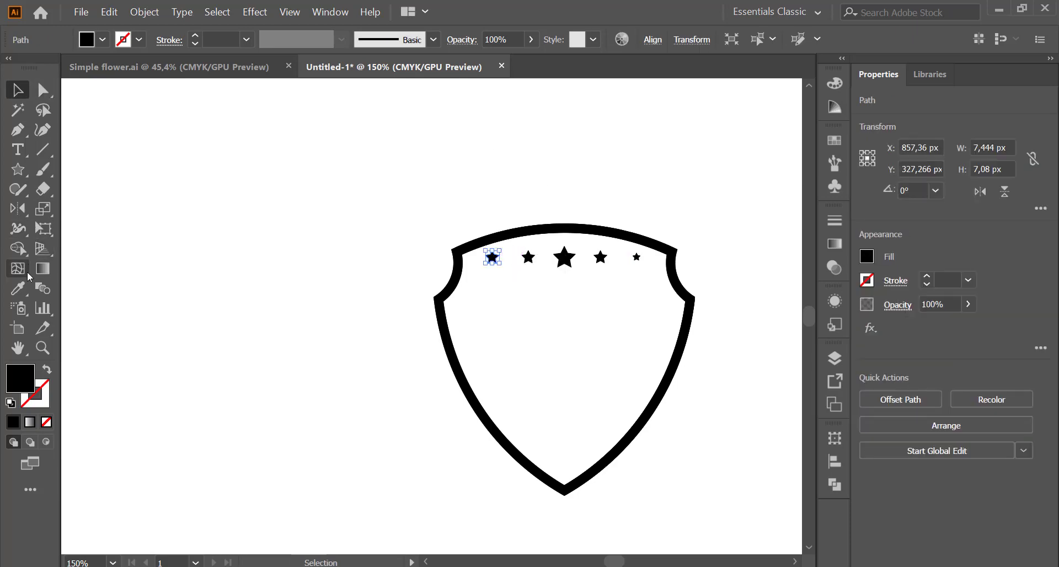
left_click(47, 213)
double_click(43, 209)
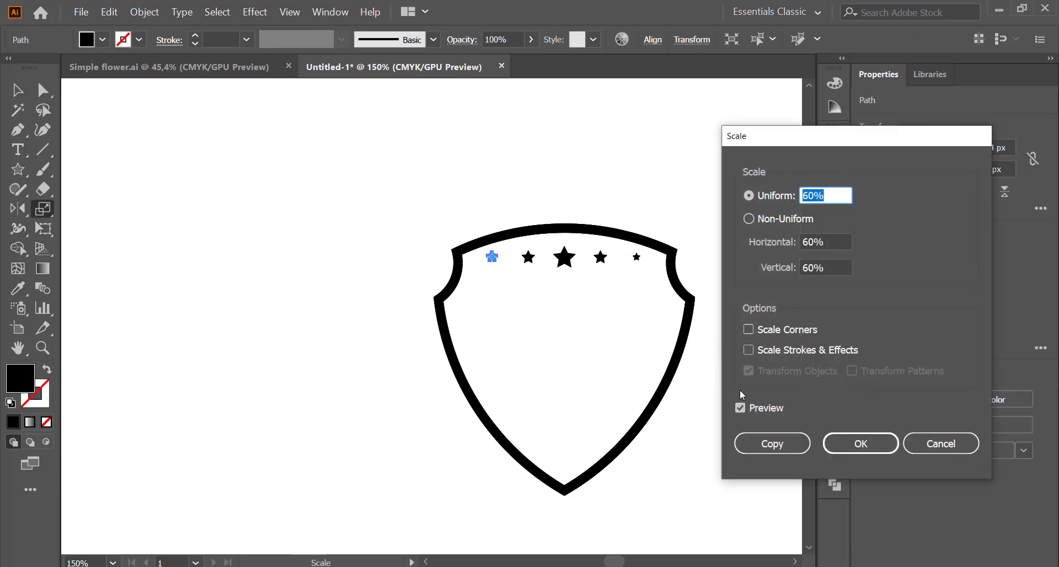
left_click(862, 444)
left_click(43, 90)
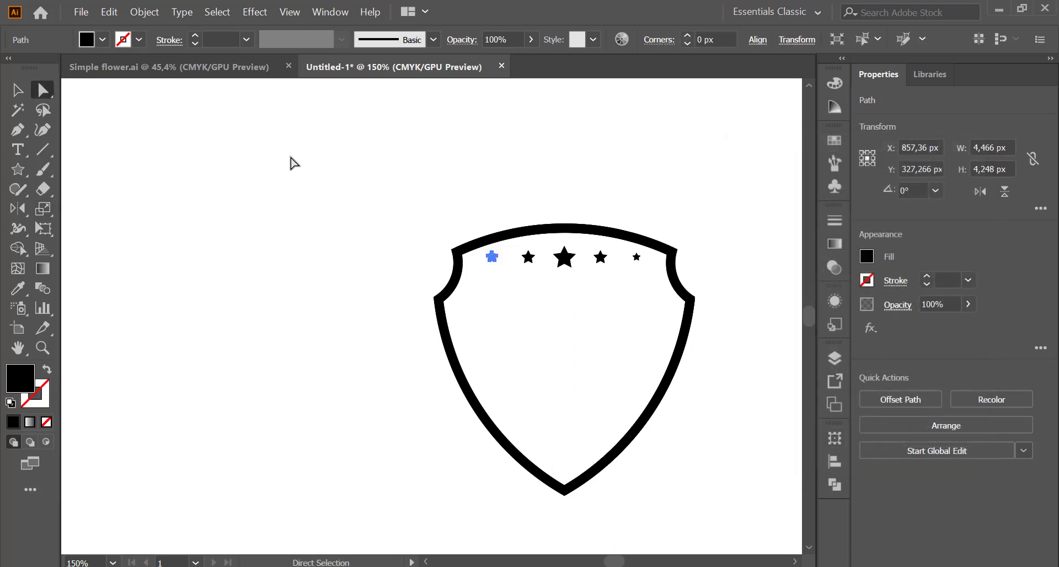
left_click(294, 163)
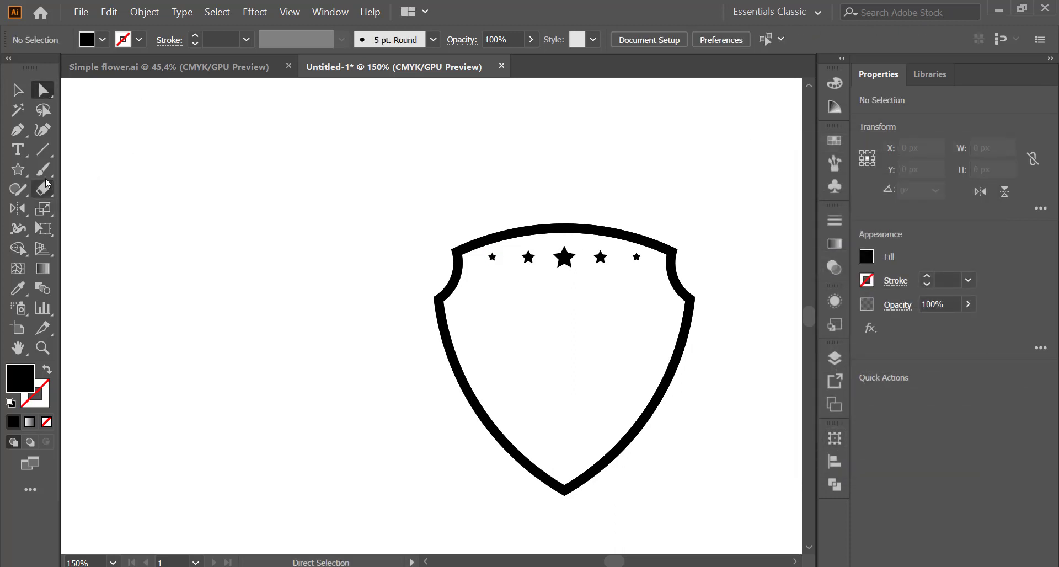
- Draw a large circle over the shield with a black outline and no fill
left_click_drag(18, 190, 52, 209)
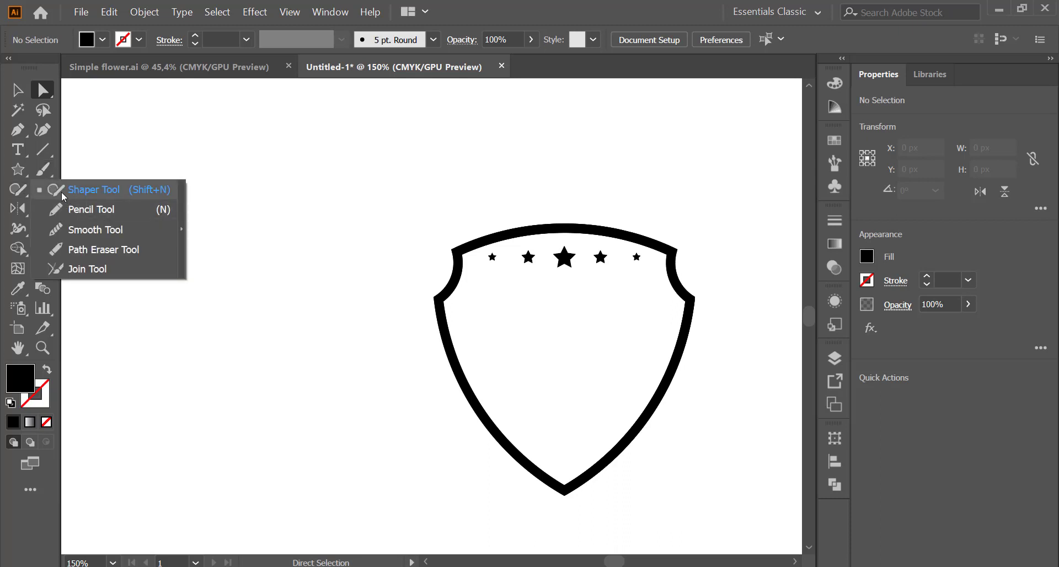
left_click(20, 196)
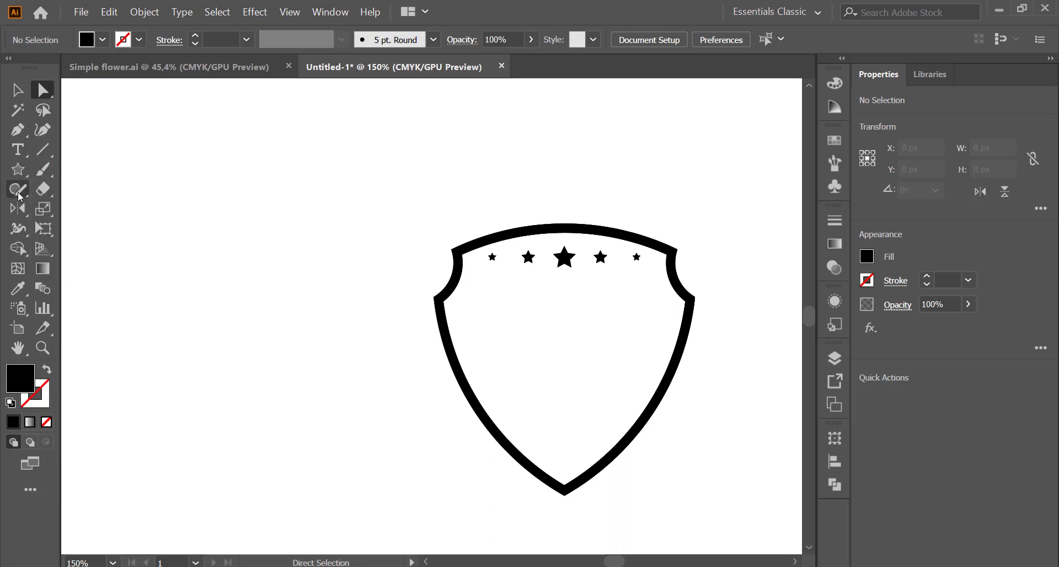
left_click(21, 189)
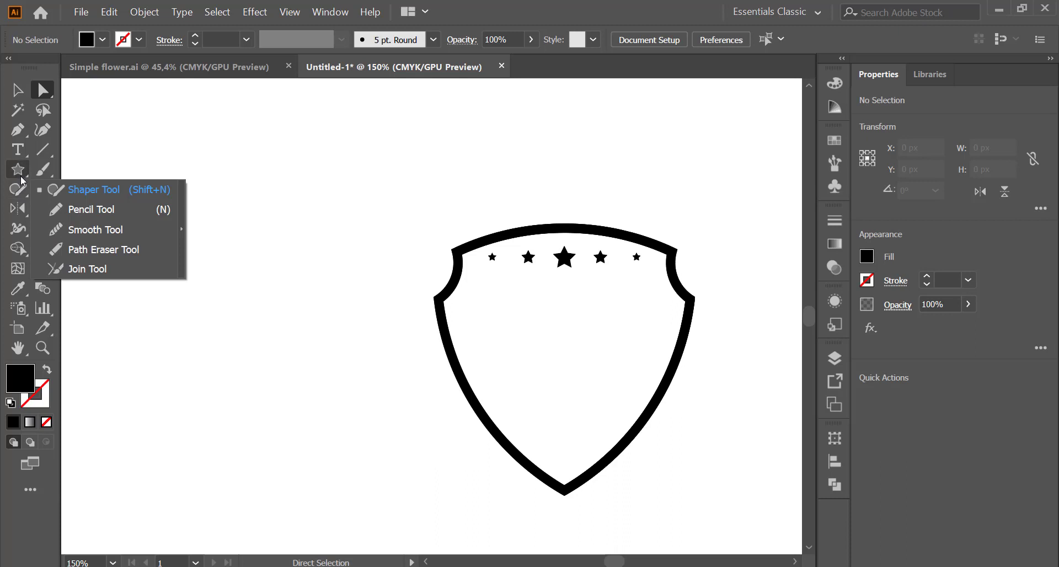
left_click(18, 169)
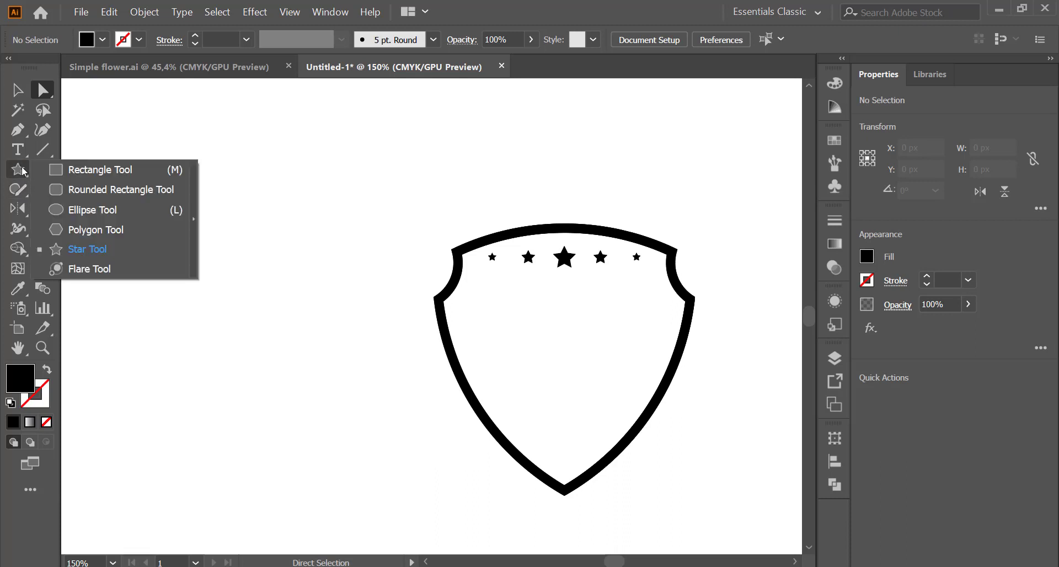
left_click(82, 210)
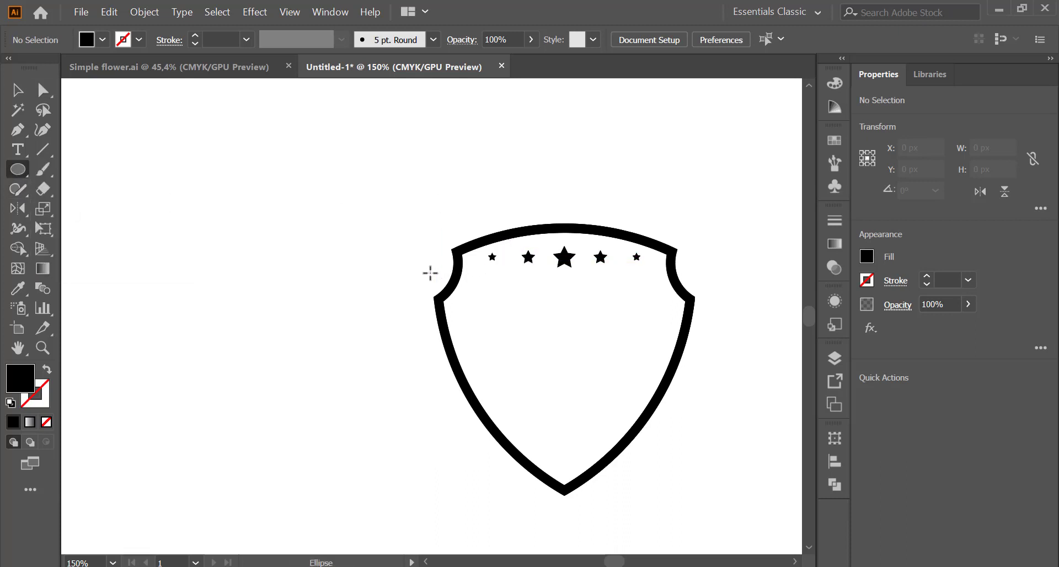
mouse_move(421, 270)
left_mouse_down()
mouse_move(726, 467)
mouse_move(709, 463)
left_mouse_up()
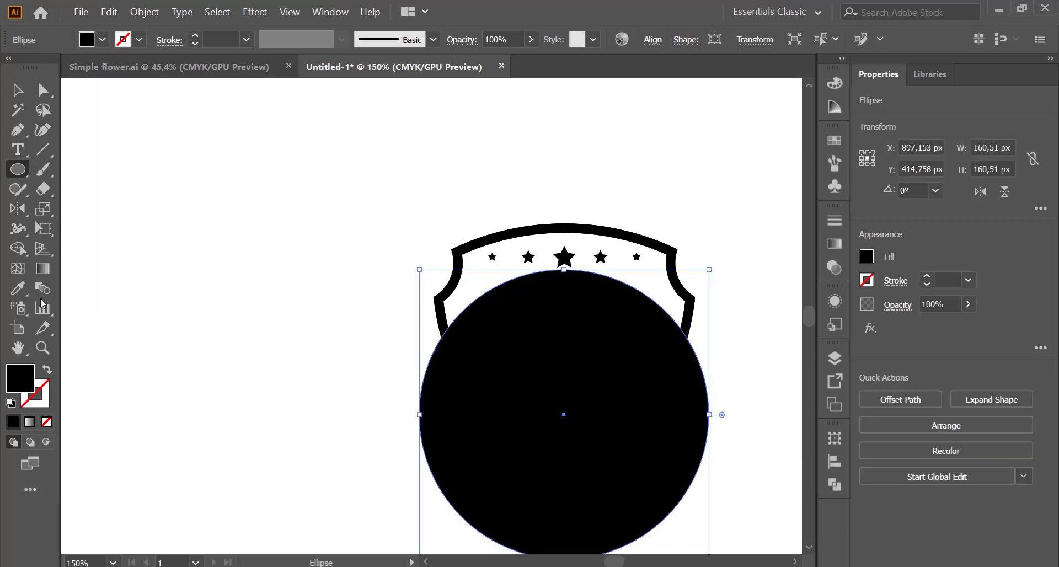
left_click(47, 369)
- Move the circle up so its top edge sits just under the stars
left_click(18, 90)
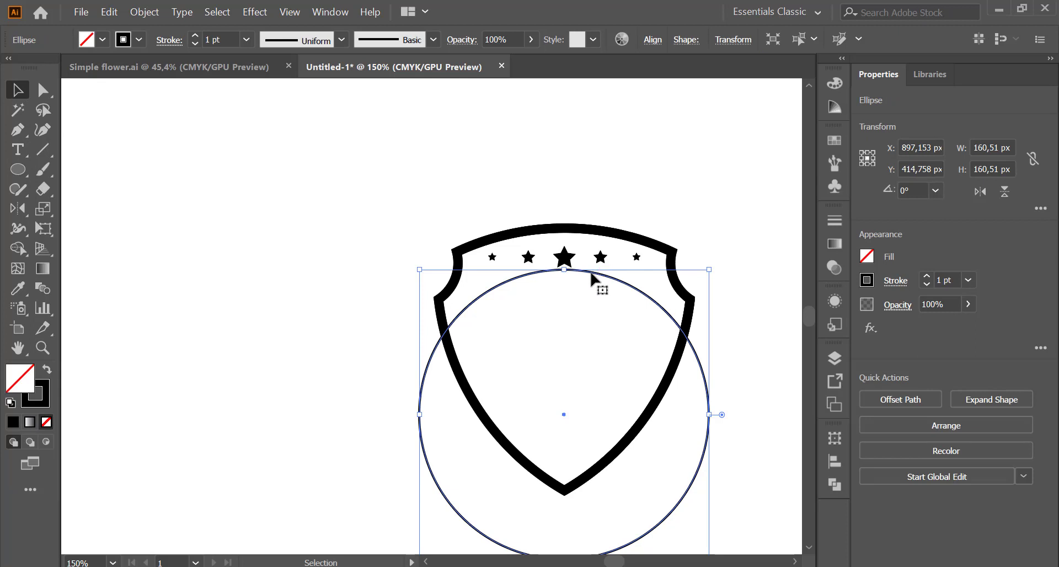
left_click_drag(592, 273, 590, 261)
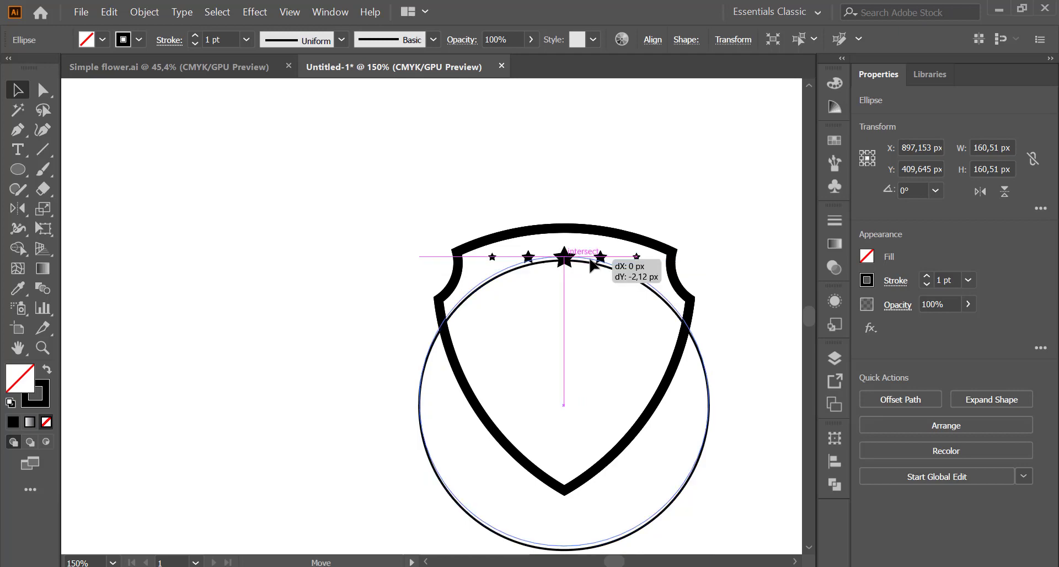
left_click(584, 174)
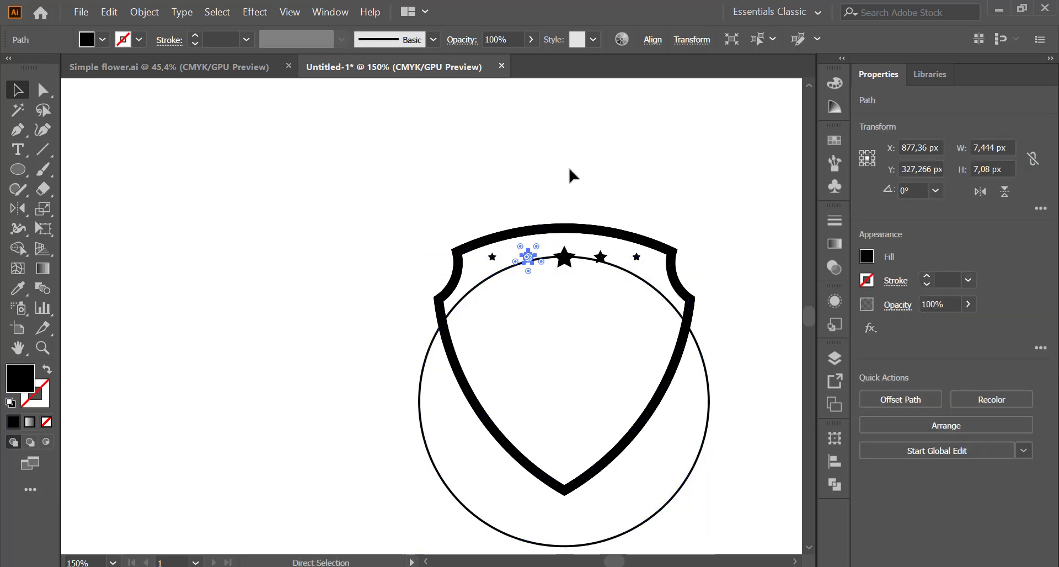
- Zoom in and drop the medium and small left stars onto the circle's arc
key("ctrl+equal")
key("ctrl+equal")
key("ctrl+equal")
key("ctrl+equal")
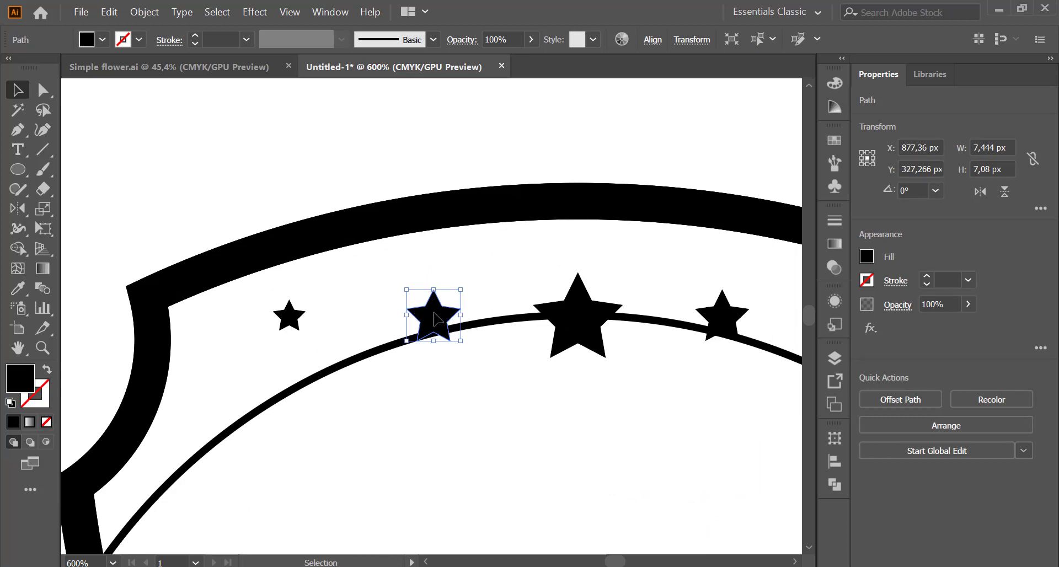
left_click_drag(433, 313, 424, 346)
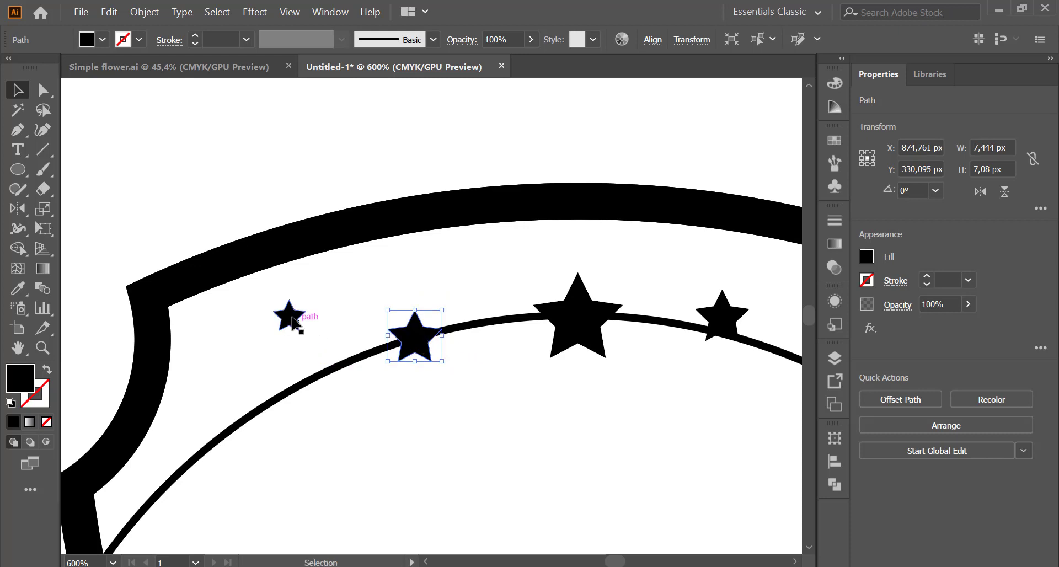
left_click_drag(293, 322, 301, 387)
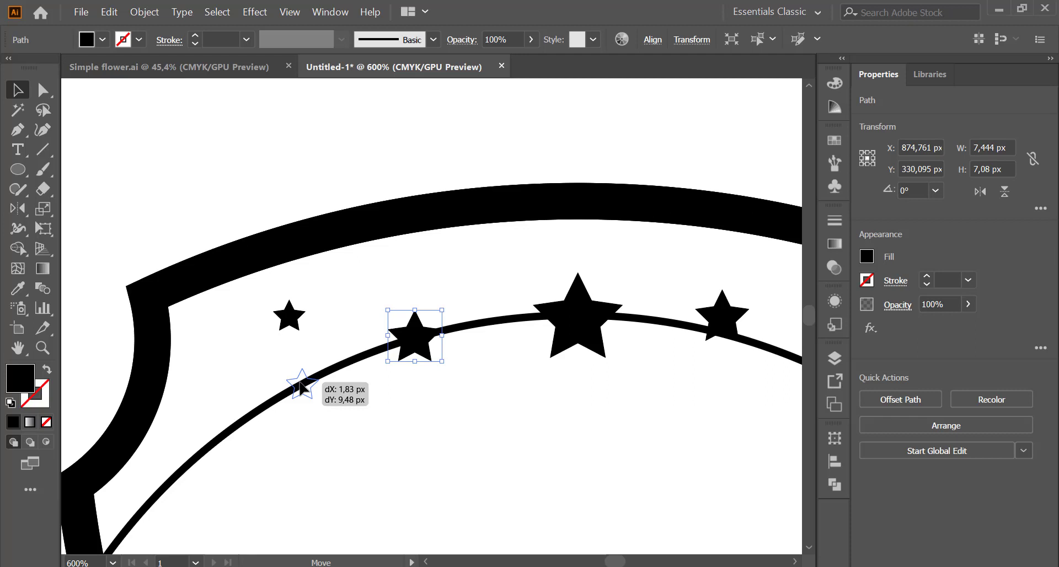
left_click_drag(302, 387, 301, 386)
left_click(299, 380)
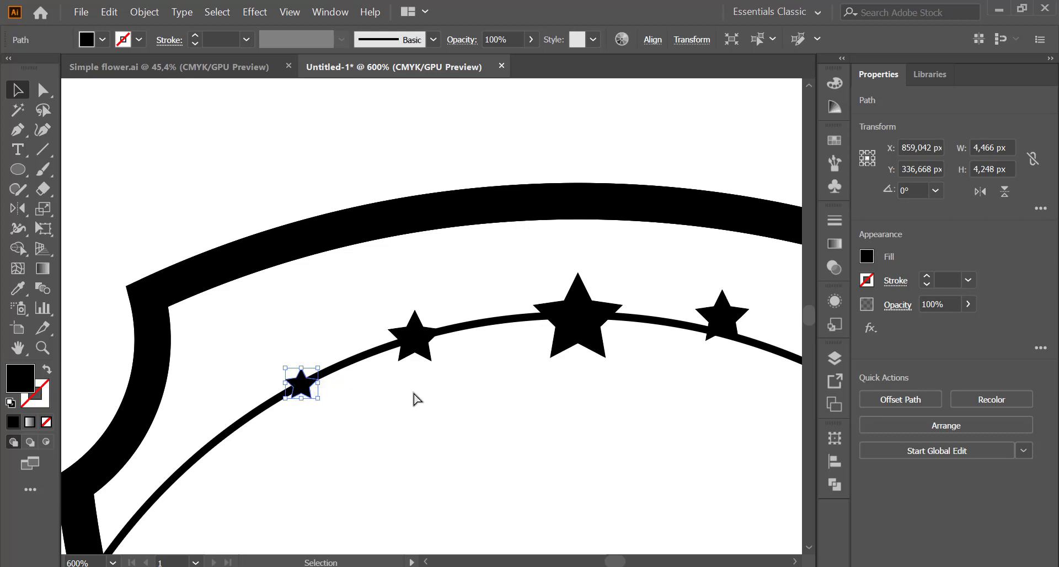
- Delete the medium and small stars on the right side
scroll(416, 398, "right", 3)
scroll(480, 380, "right", 3)
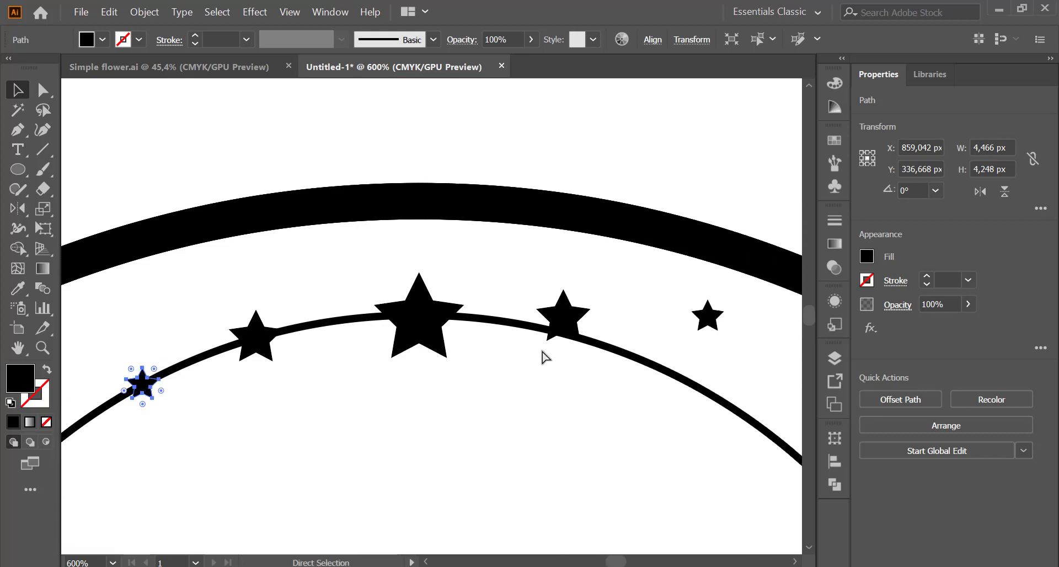
left_click(568, 325)
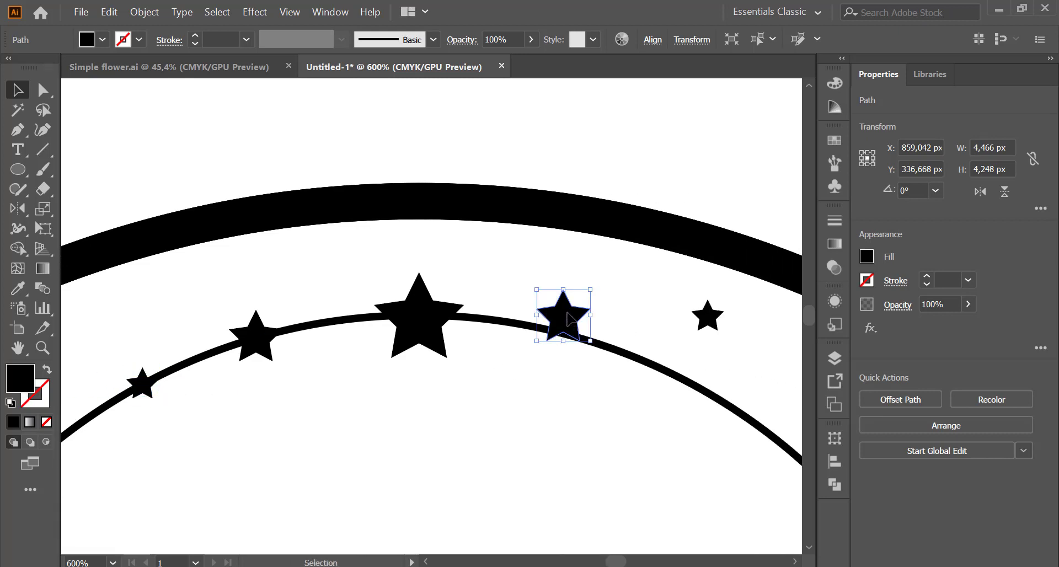
left_click(713, 322, "shift")
key("Delete")
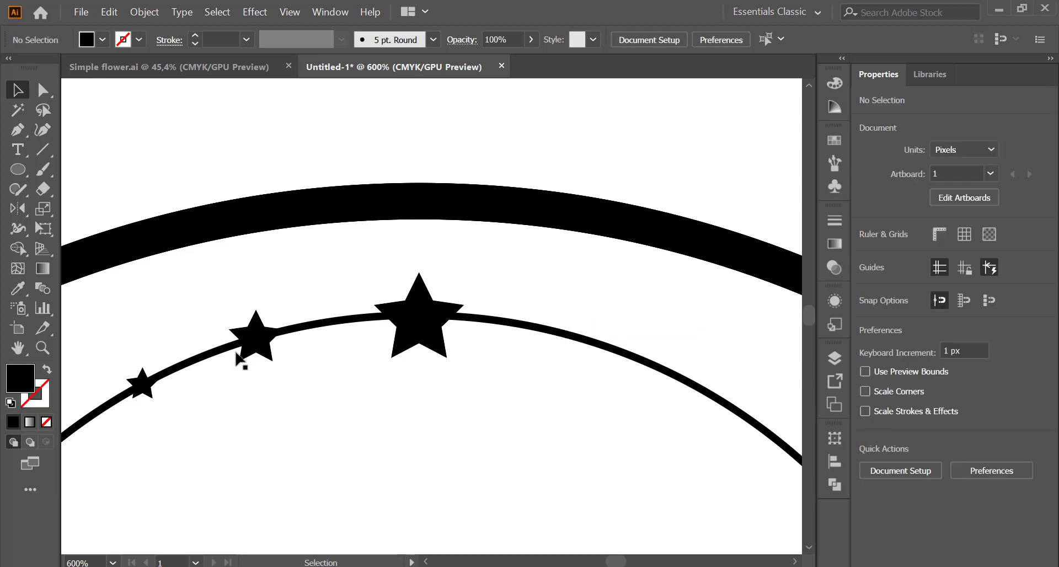
left_click(254, 348)
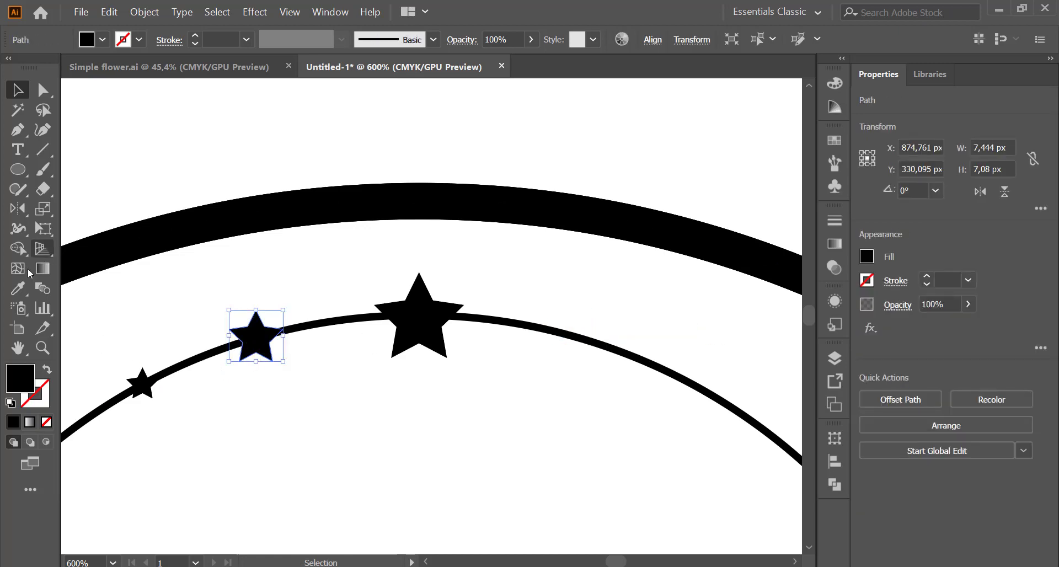
- Draw a black vertical centre line down through the middle star
left_click(45, 155)
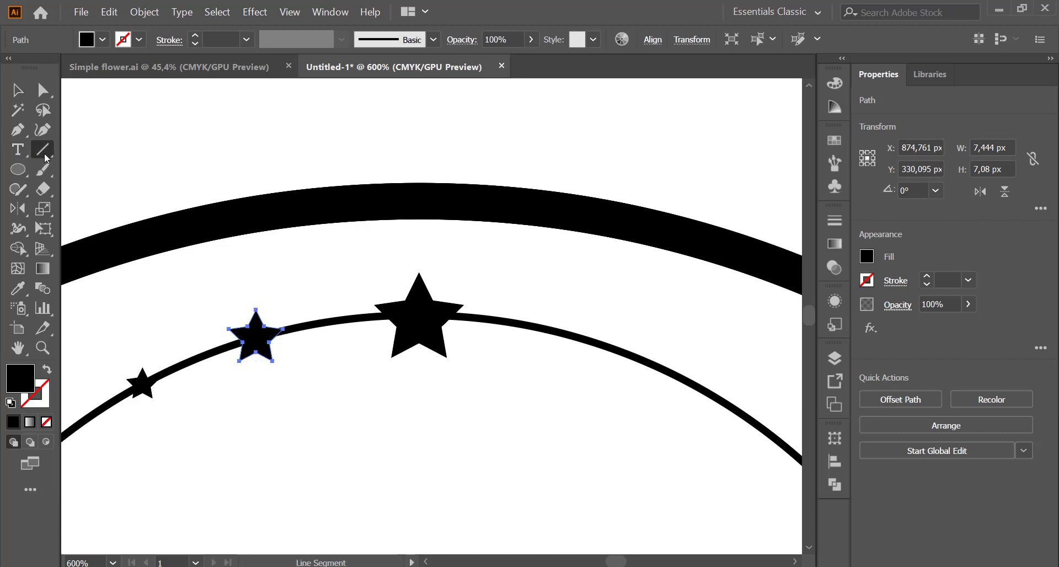
left_click_drag(419, 245, 418, 506)
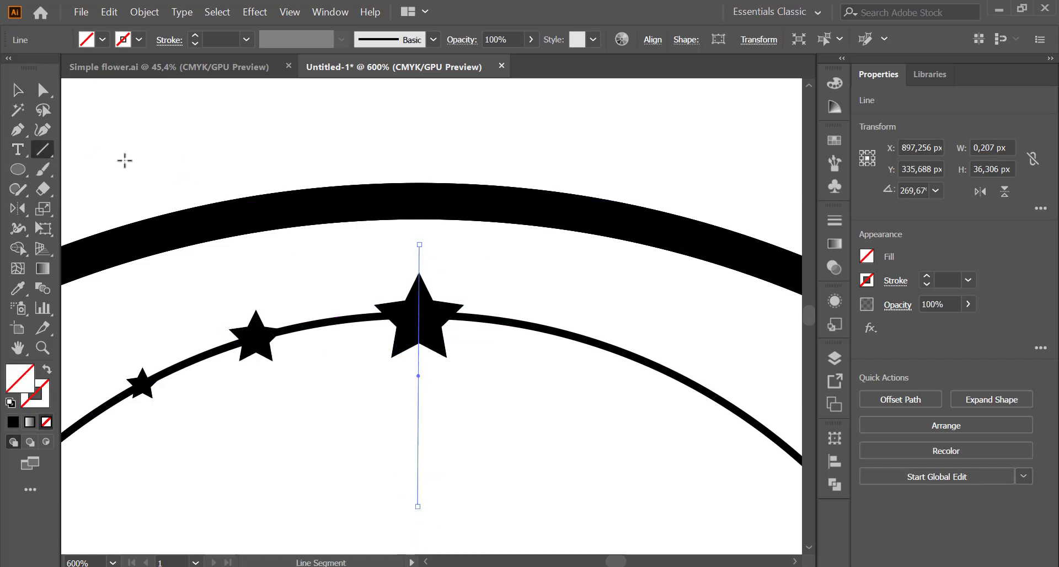
left_click(11, 403)
key("a")
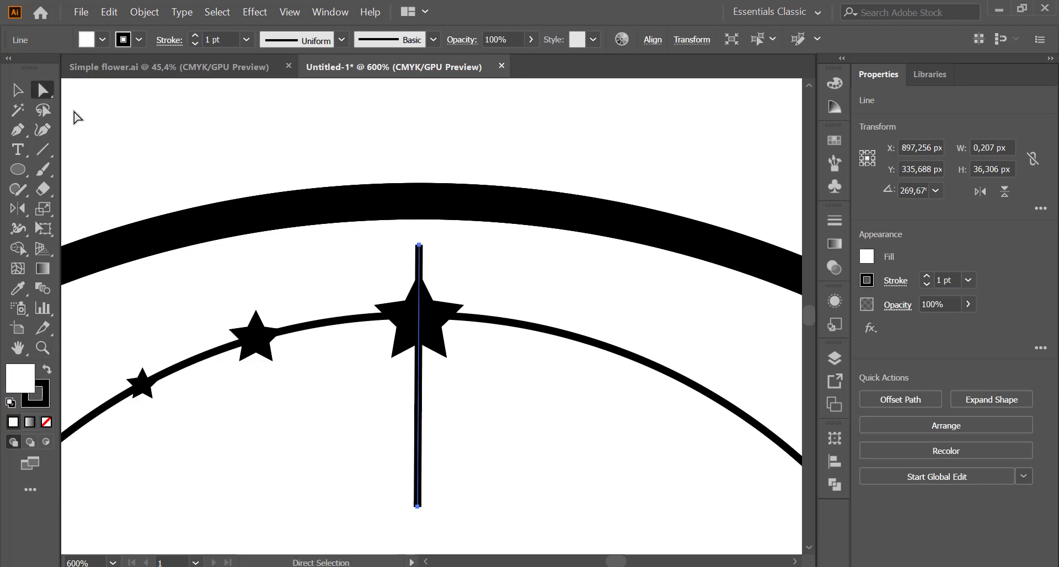
left_click(130, 123)
left_click(255, 342)
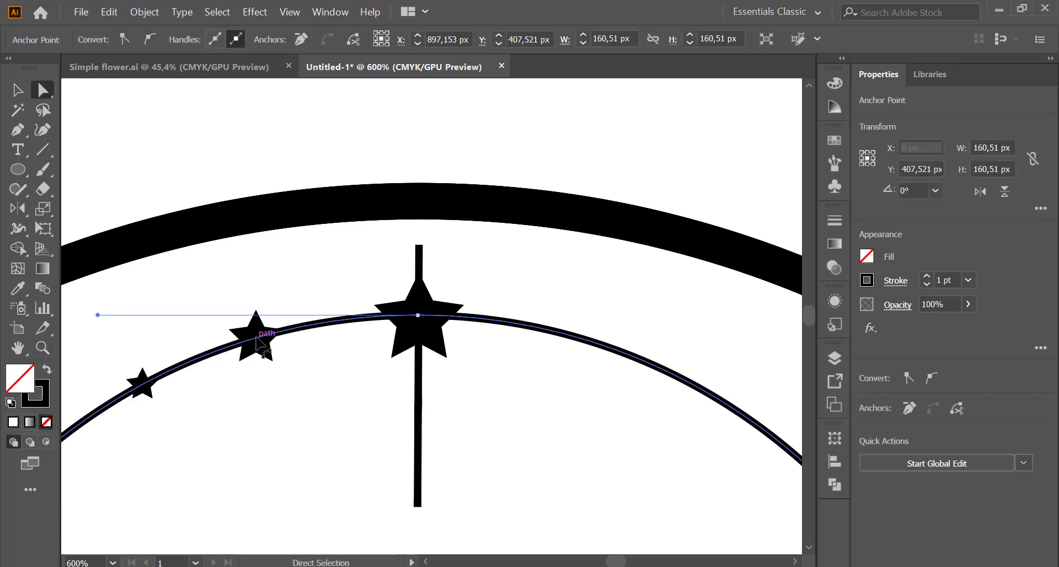
left_click(272, 265)
key("v")
- Reflect copies of the two left stars across the vertical centre line
left_click(256, 334)
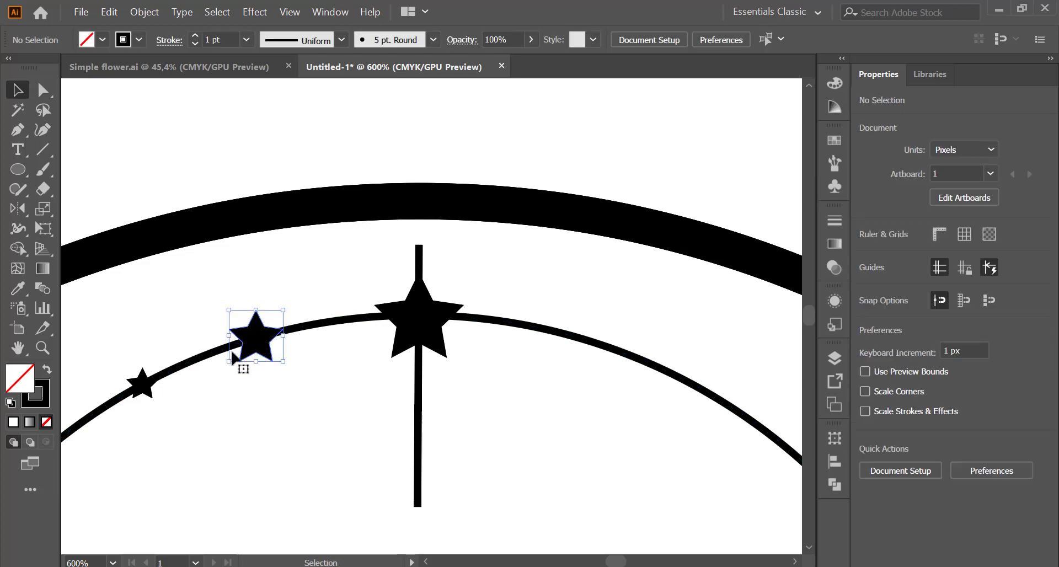
left_click(143, 383, "shift")
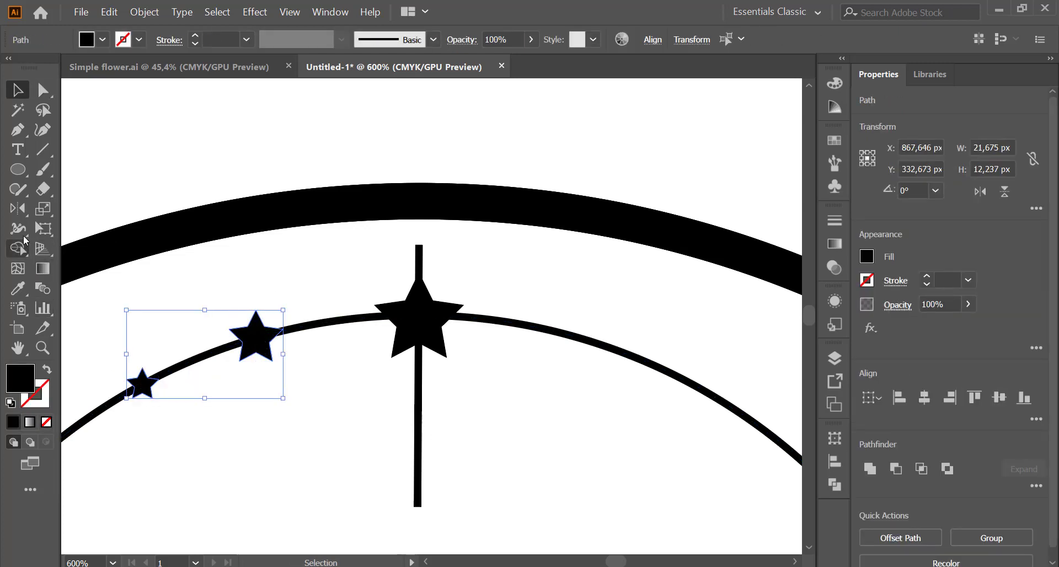
double_click(18, 209)
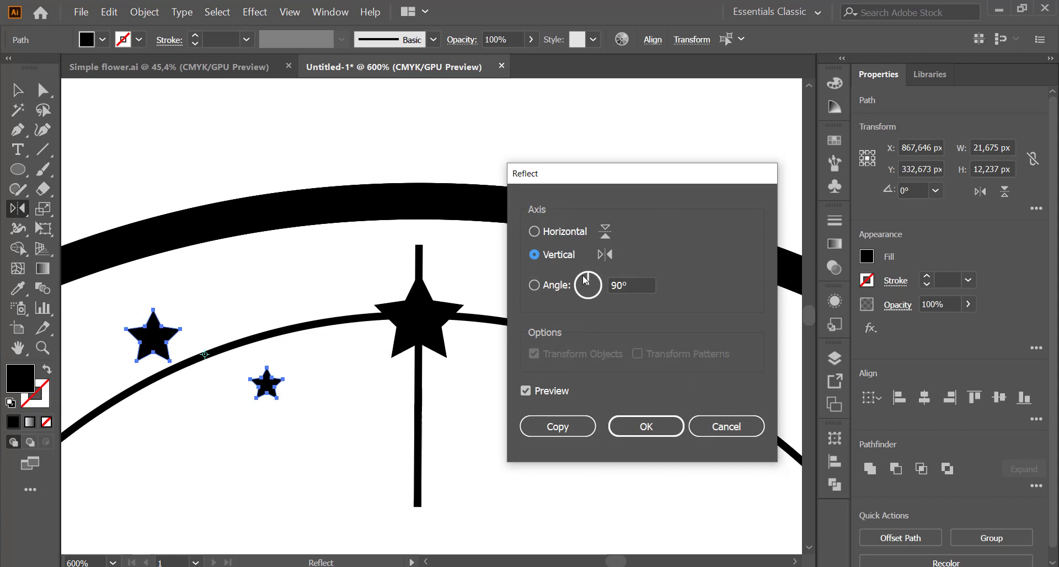
left_click(706, 426)
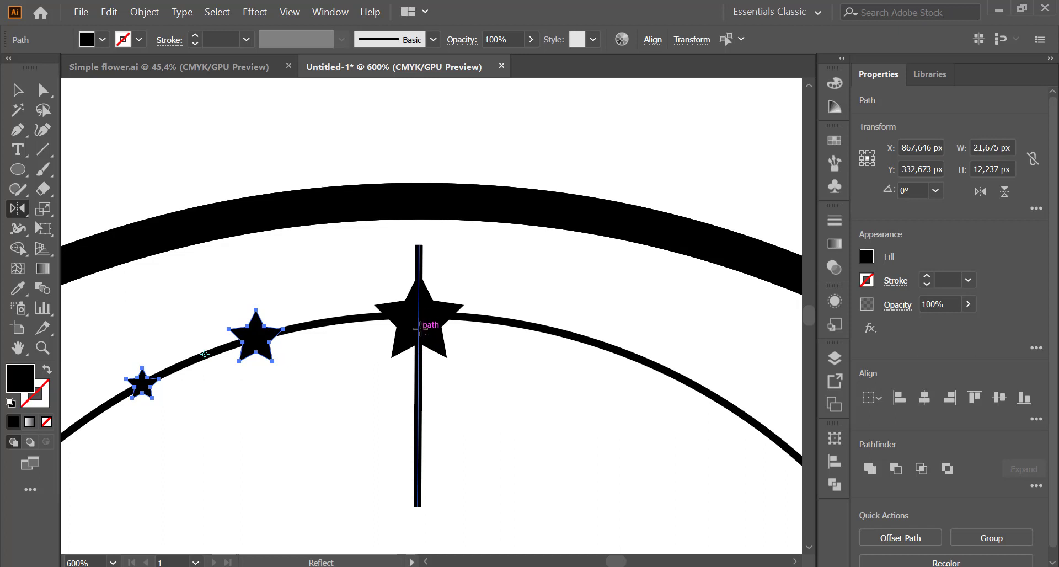
left_click(418, 319, "alt")
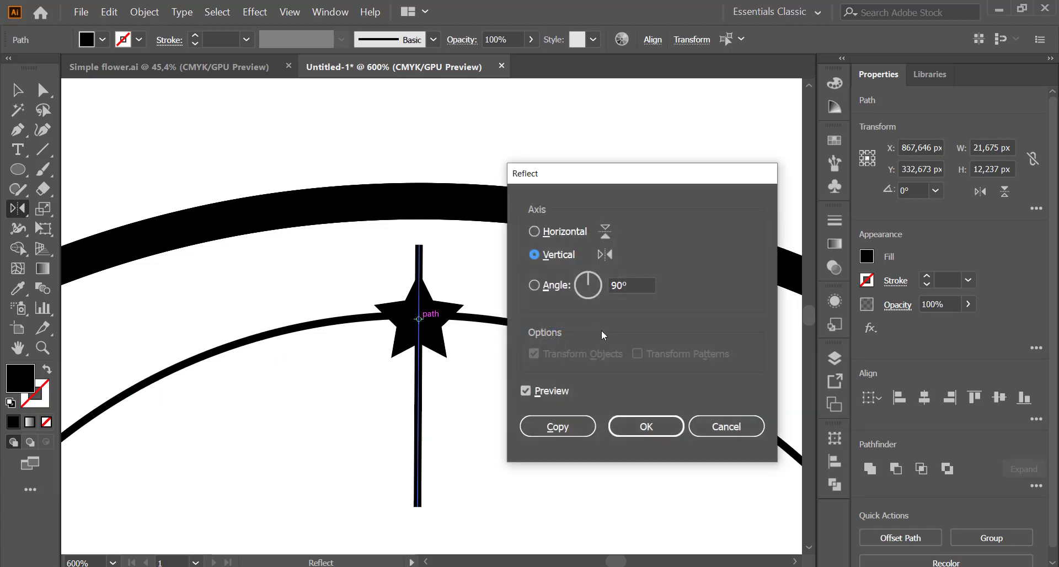
left_click(558, 427)
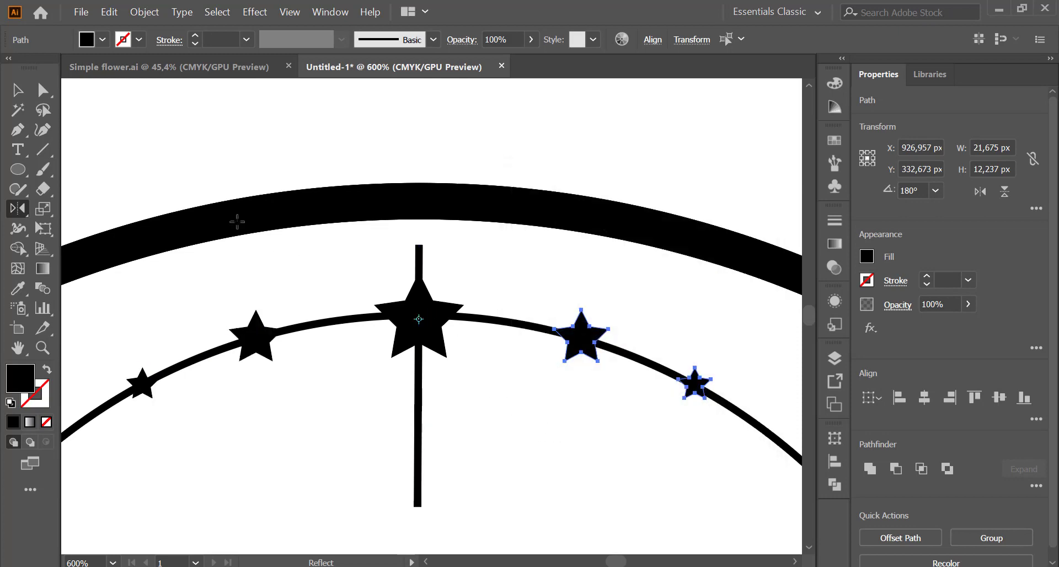
left_click(43, 90)
- Delete the vertical line, the arc and two stray anchor points, then zoom out
left_click(184, 132)
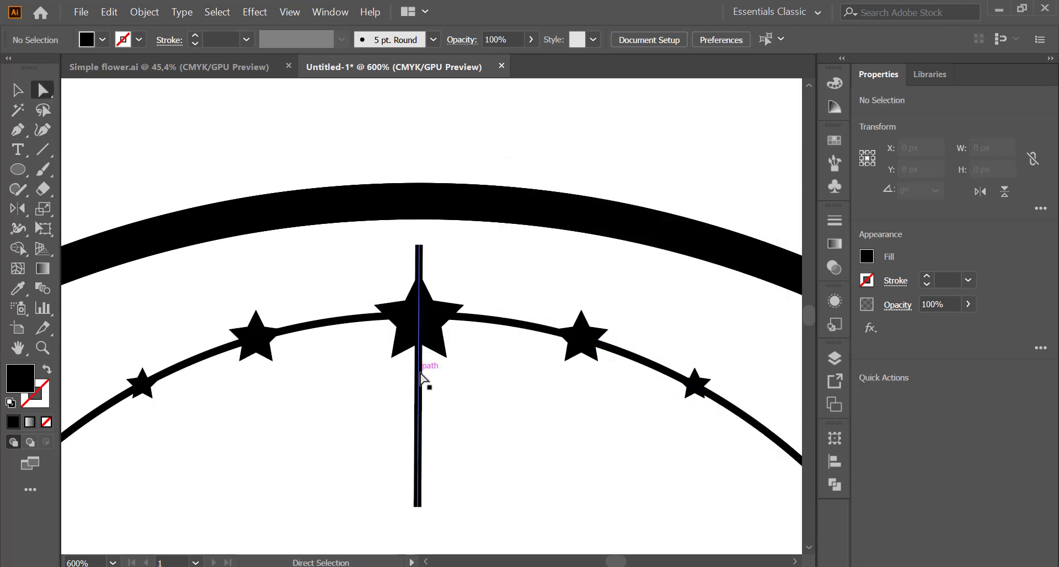
left_click(422, 375)
key("Delete")
left_click(504, 329)
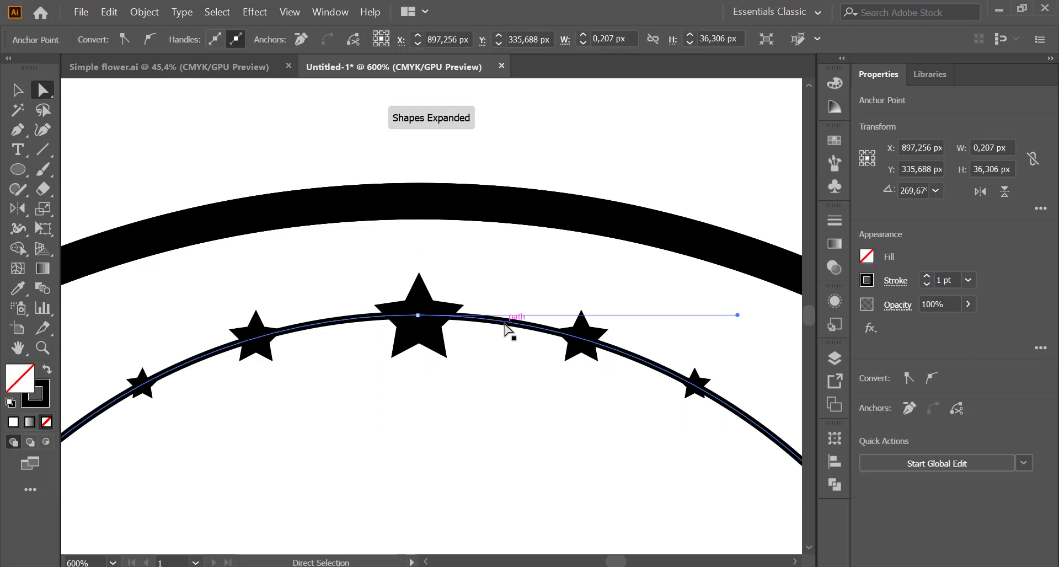
key("Delete")
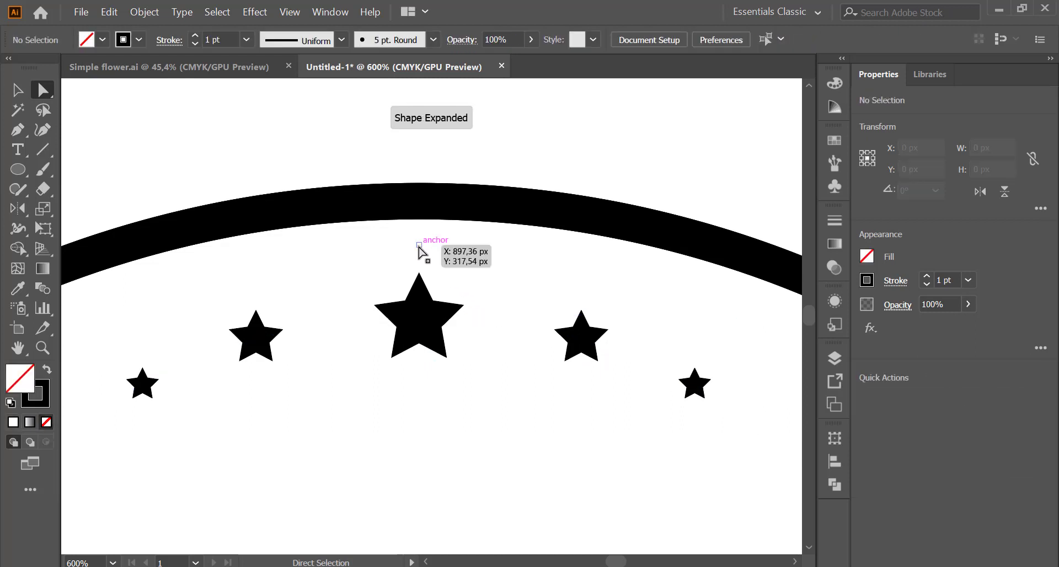
left_click(419, 246)
key("Delete")
left_click_drag(383, 427, 463, 517)
key("Delete")
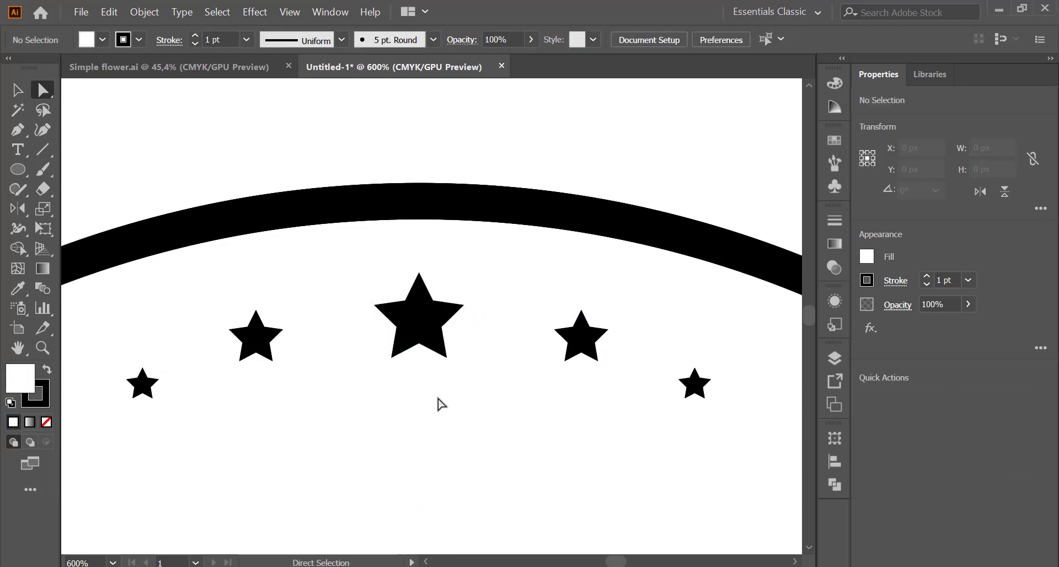
key("ctrl+minus")
key("ctrl+minus")
key("ctrl+minus")
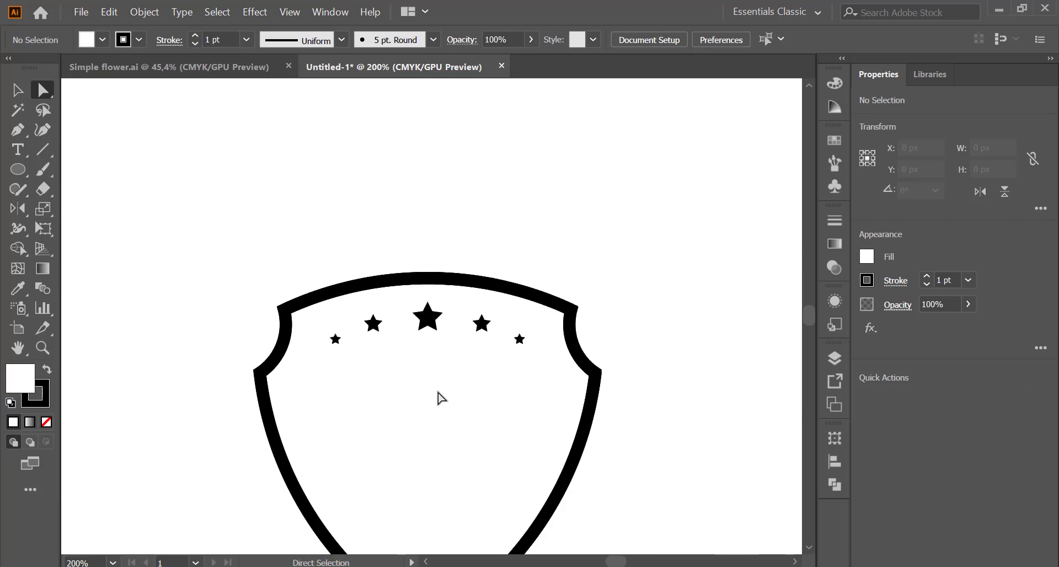
- Group the five stars, enlarge the group, and shift it left to centre it
key("v")
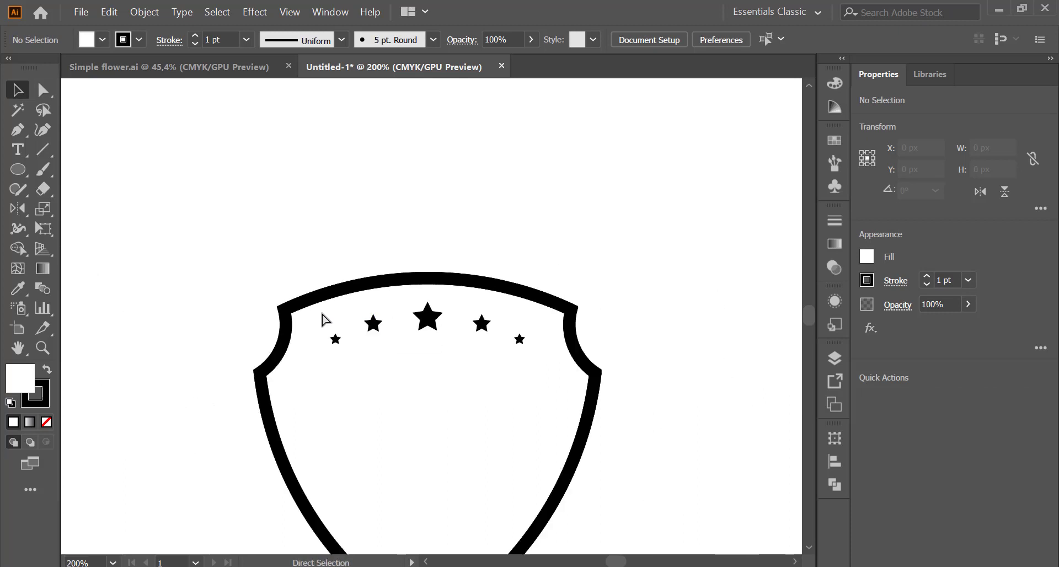
left_click_drag(325, 319, 543, 375)
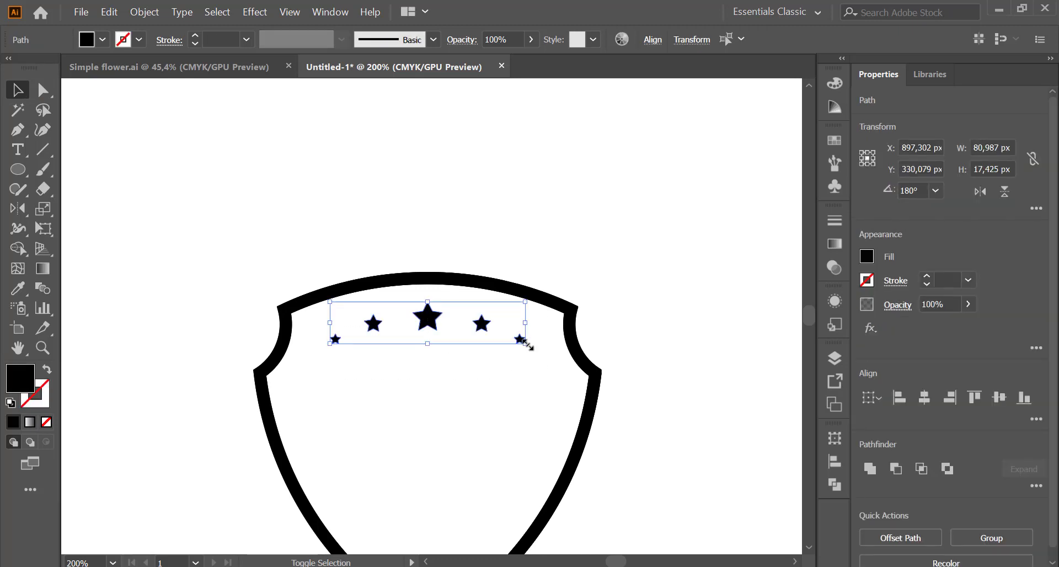
right_click(432, 319)
left_click(497, 382)
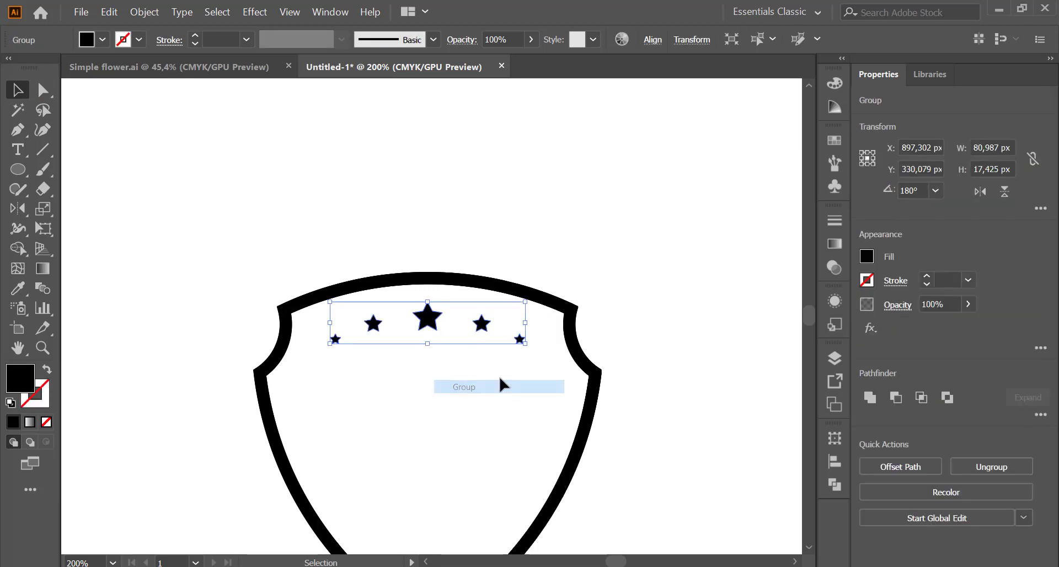
left_click_drag(525, 343, 586, 380)
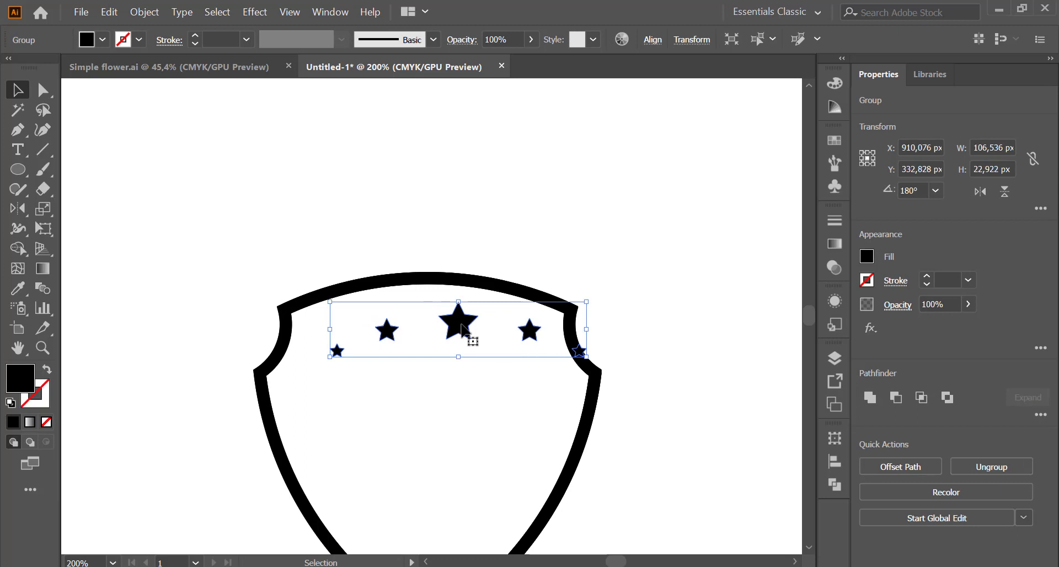
left_click_drag(449, 330, 431, 330)
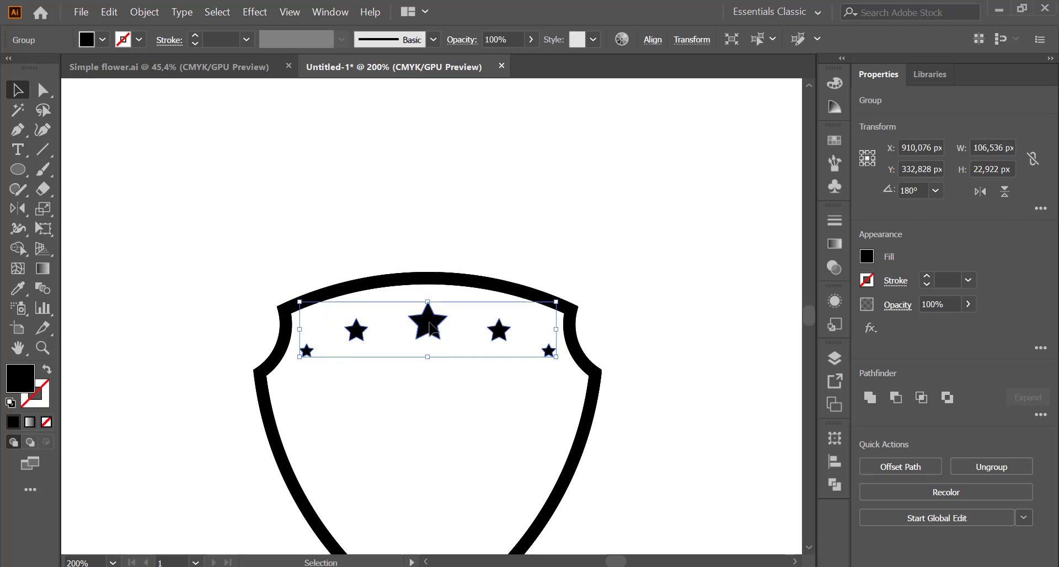
left_click(474, 190)
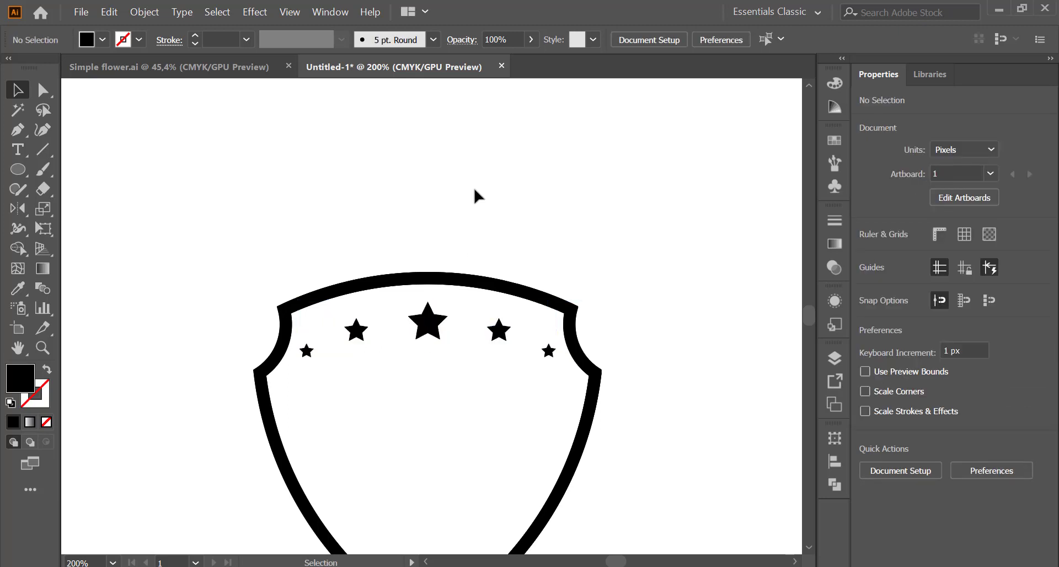
scroll(474, 190, "down", 2)
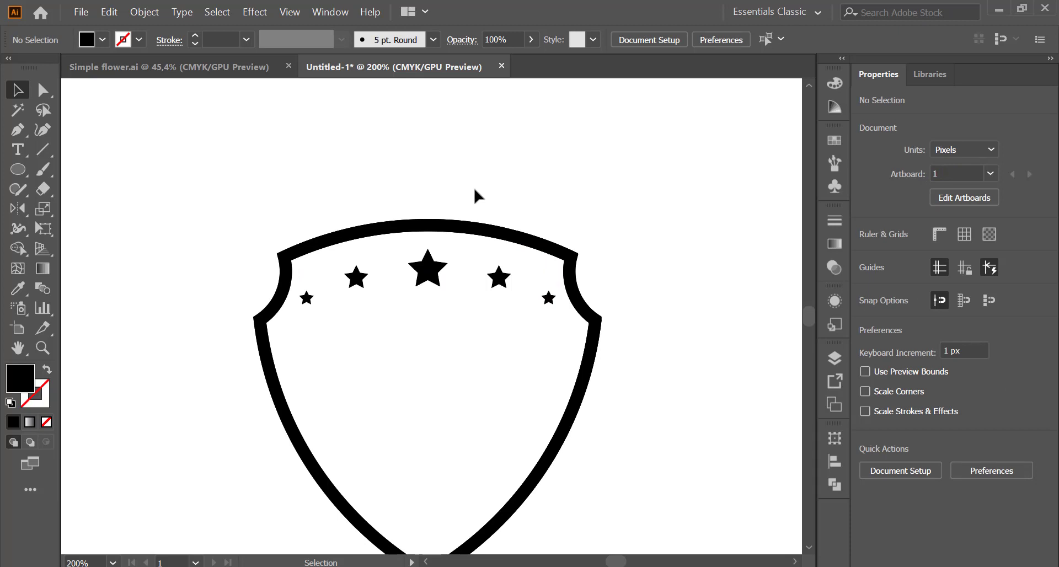
scroll(474, 189, "down", 2)
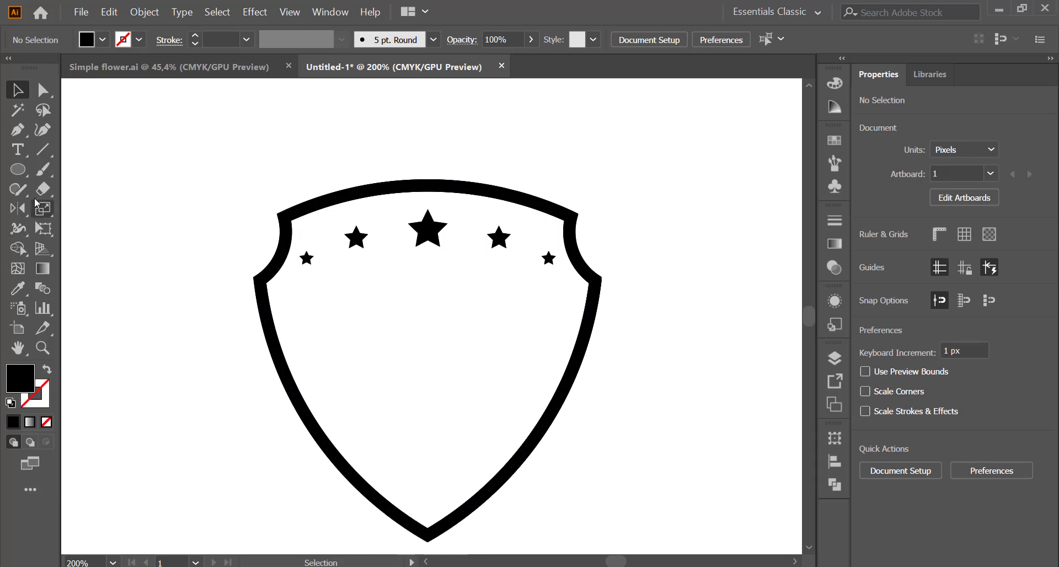
- Place a text object inside the shield using Arial Bold
left_click(20, 152)
left_click(393, 302)
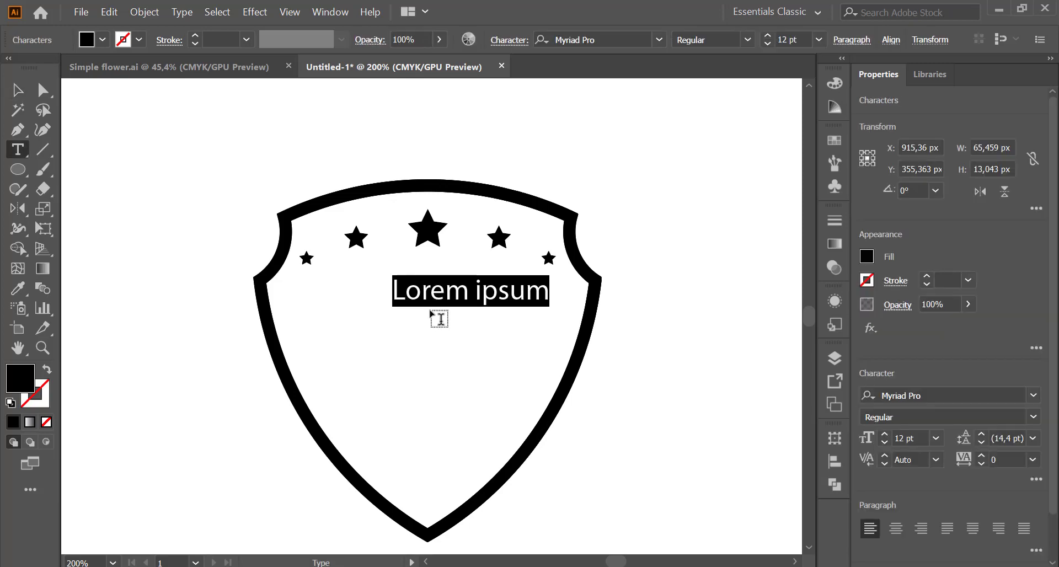
left_click(614, 39)
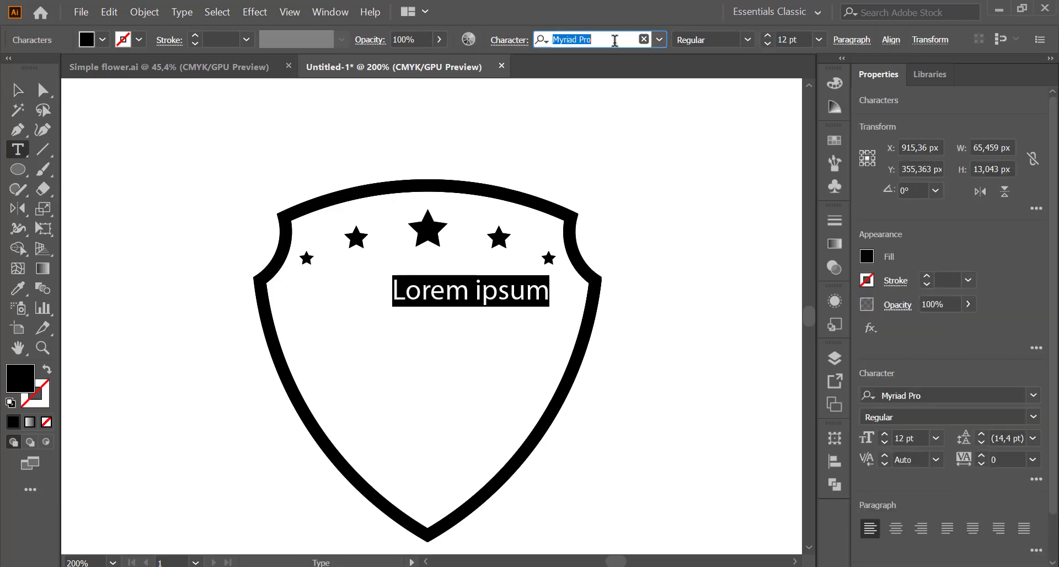
type("arial")
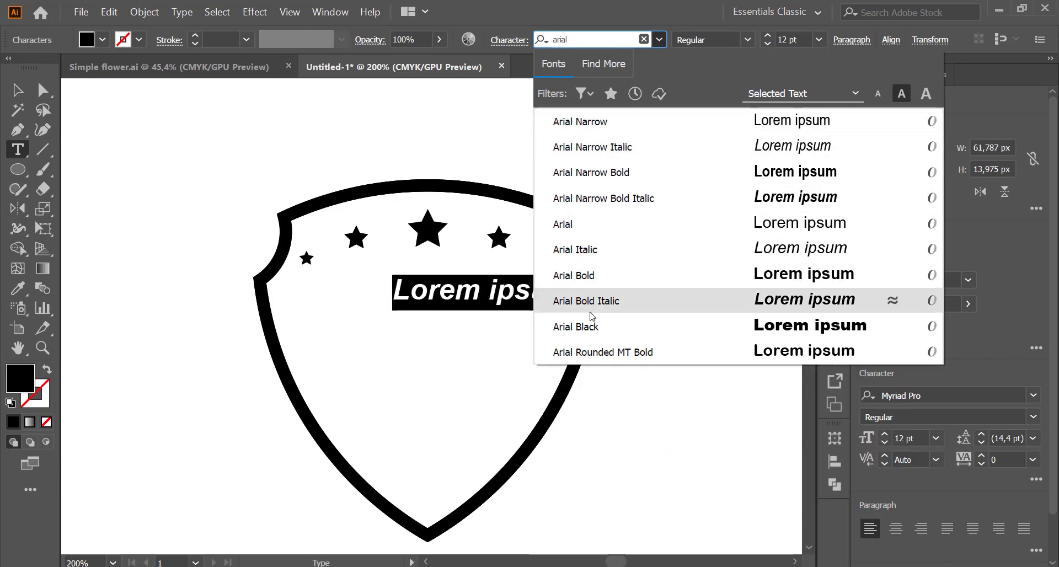
left_click(590, 275)
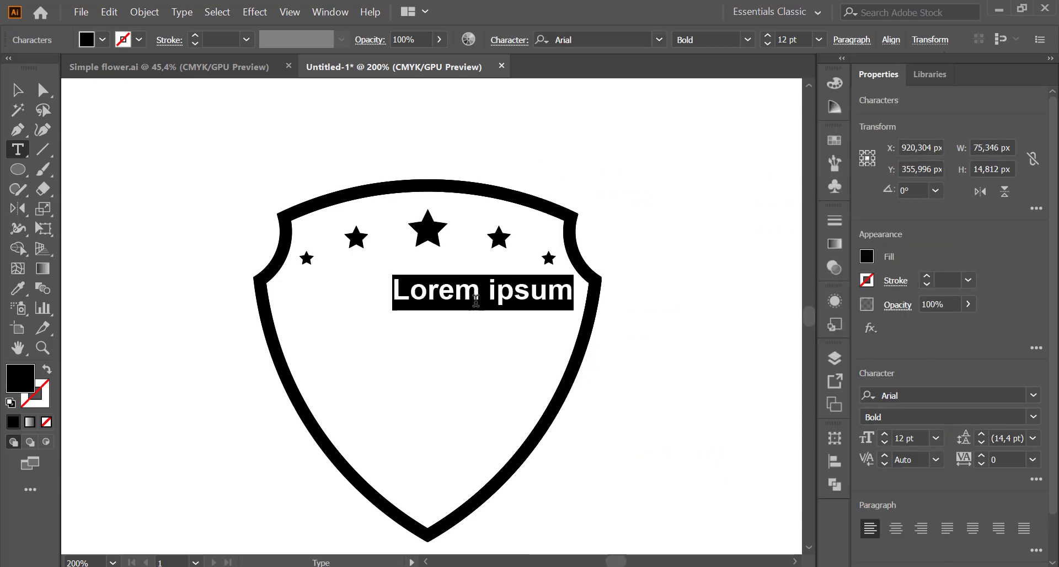
- Type 'ZONA INTEGRITAS' and nudge the text slightly left
type("Zona ")
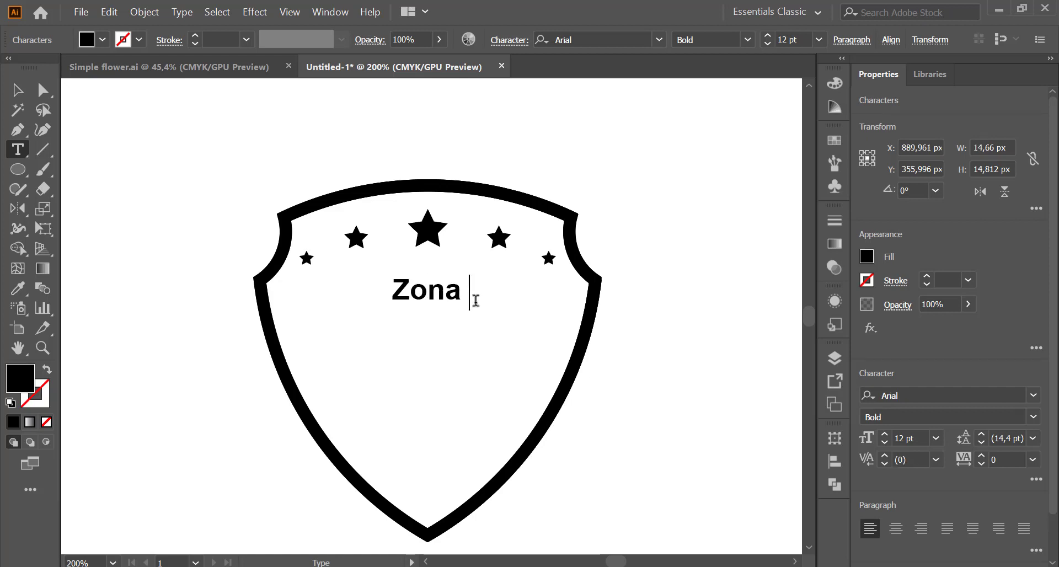
type("In")
key("BackSpace")
key("BackSpace")
key("BackSpace")
key("BackSpace")
key("BackSpace")
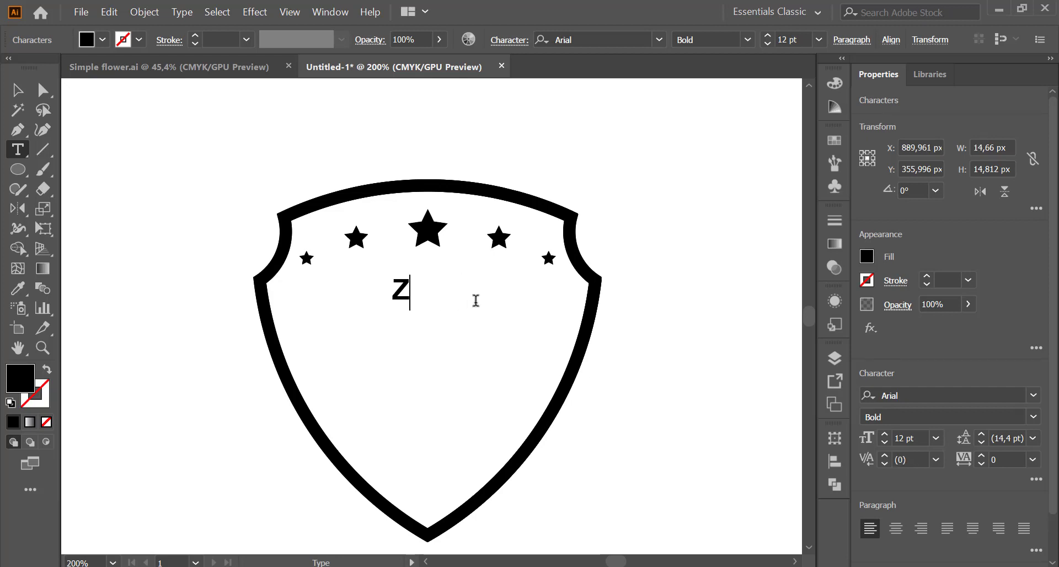
type("ONA INTEG")
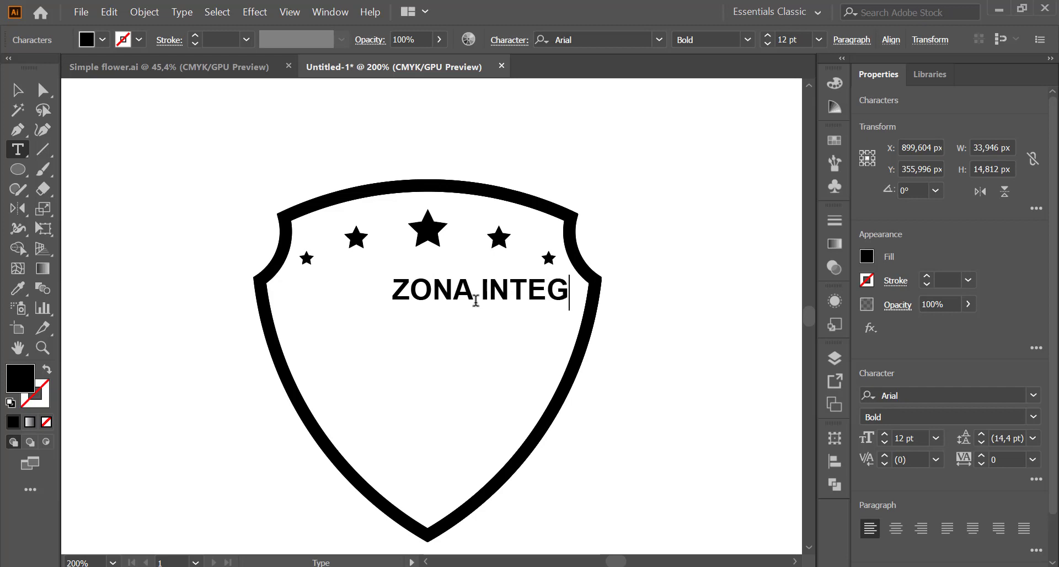
type("RITAS")
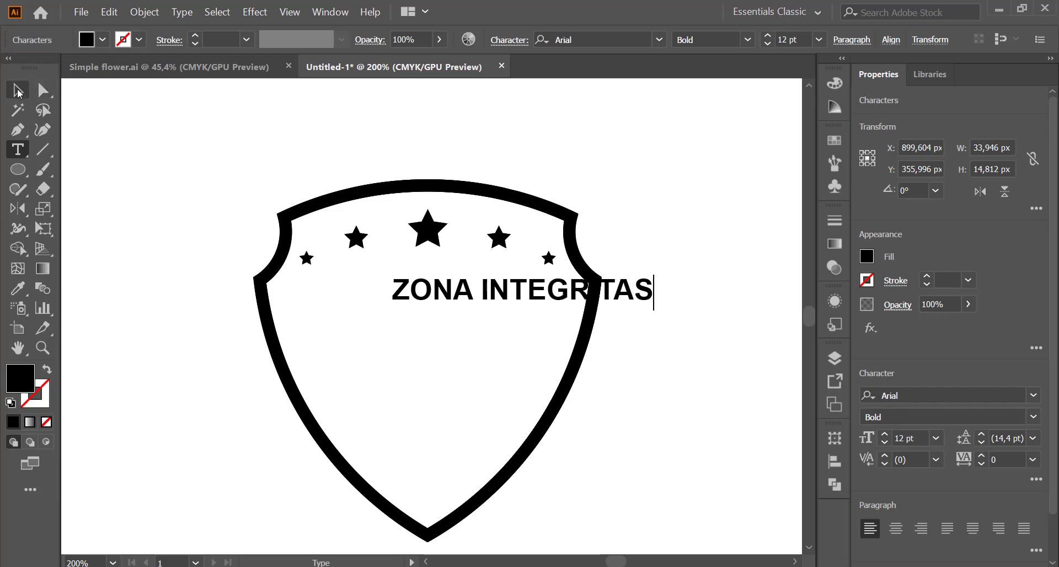
left_click(18, 90)
key("shift+Left")
key("shift+Left")
key("shift+Left")
key("shift+Left")
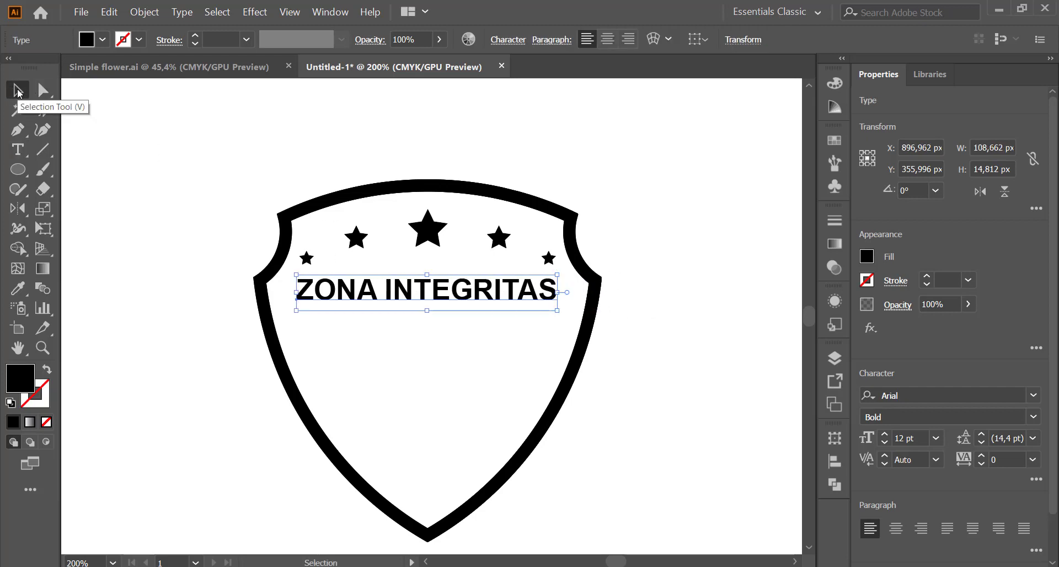
- Set ZONA INTEGRITAS to 10 pt and move it up, centred beneath the stars
key("shift+Down")
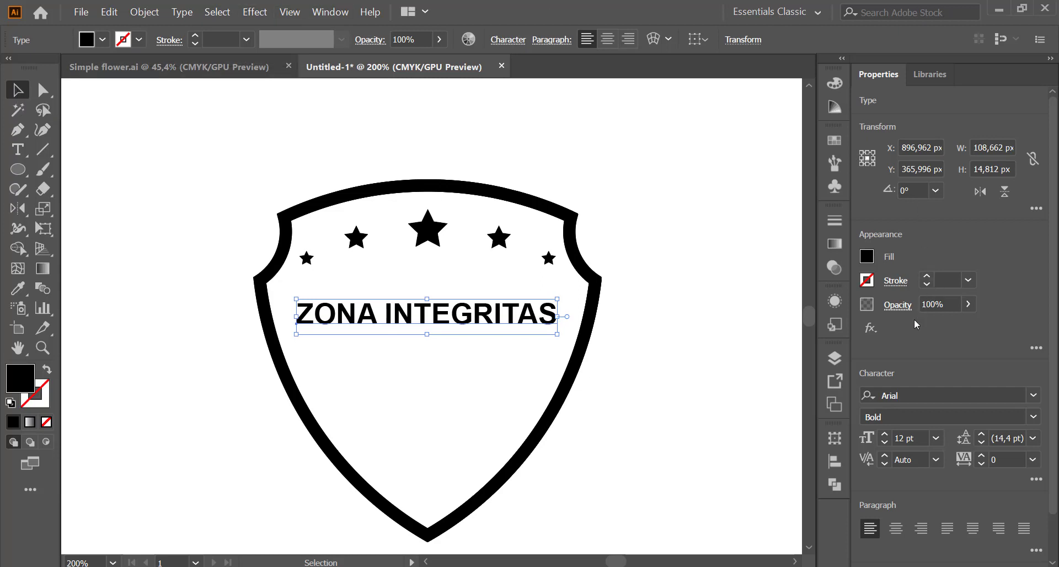
left_click(905, 438)
type("10")
key("Return")
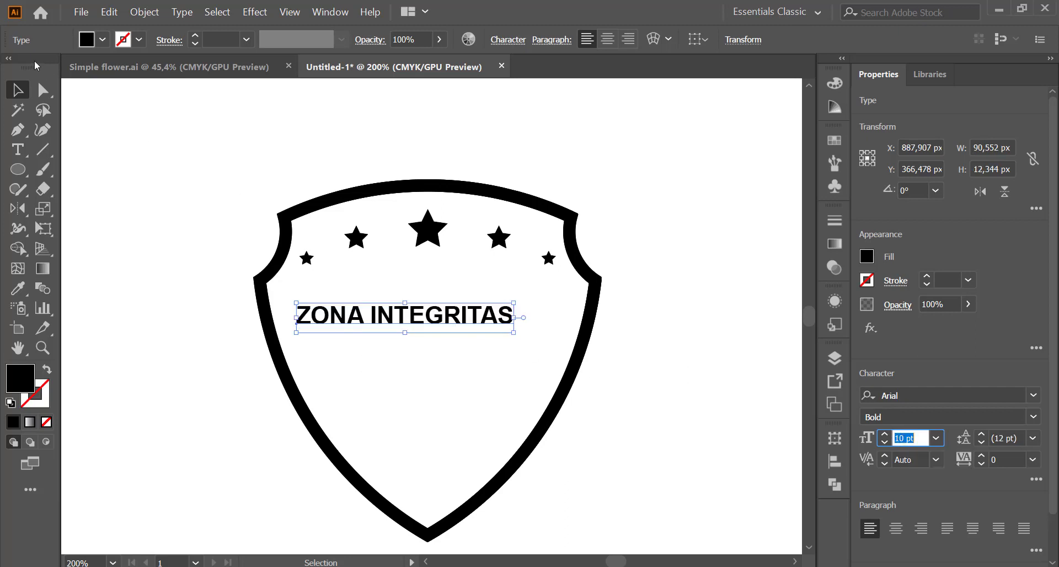
mouse_move(412, 325)
left_mouse_down()
mouse_move(449, 312)
mouse_move(450, 291)
left_mouse_up()
left_click(488, 143)
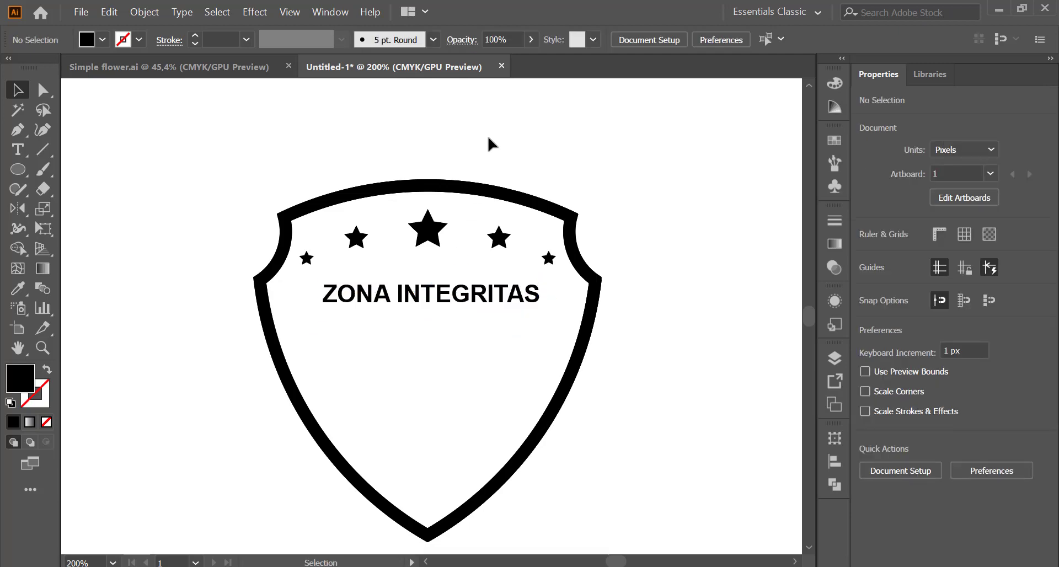
- Duplicate the ZONA INTEGRITAS line below and retype the copy as 'WBK'
left_click(464, 298)
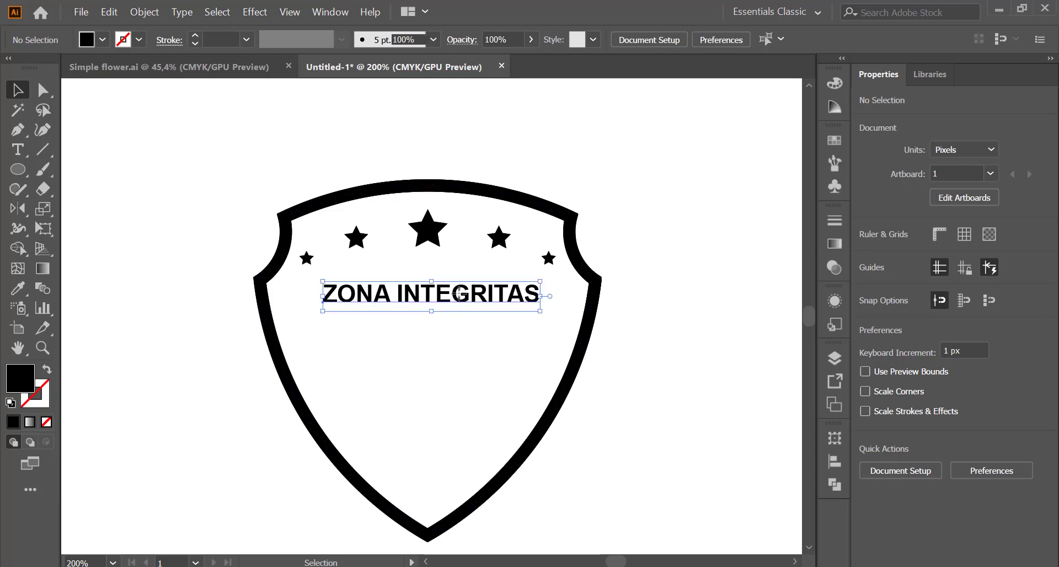
left_click_drag(462, 298, 463, 329)
key("t")
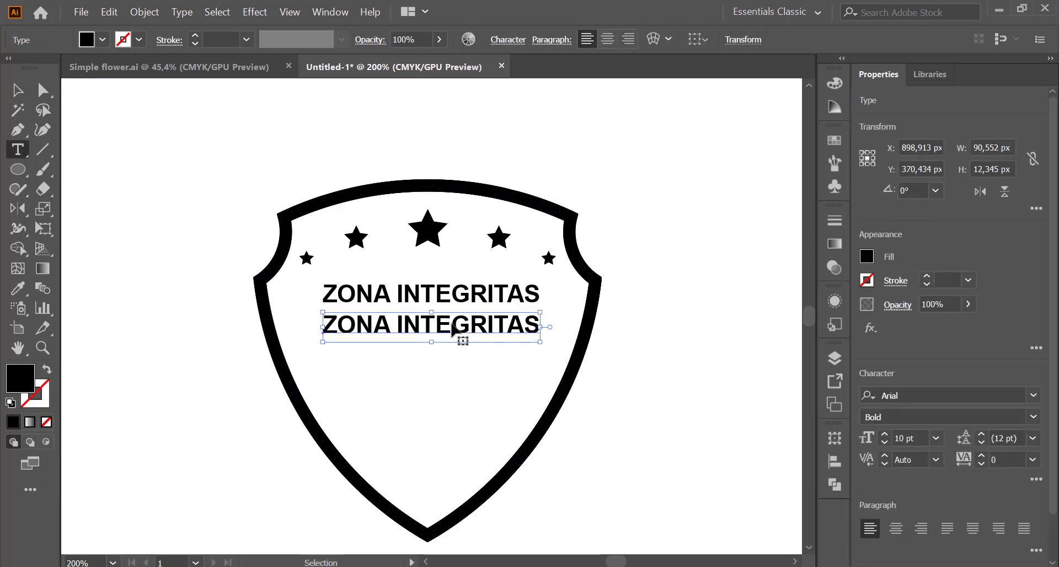
triple_click(440, 319)
type("wbk")
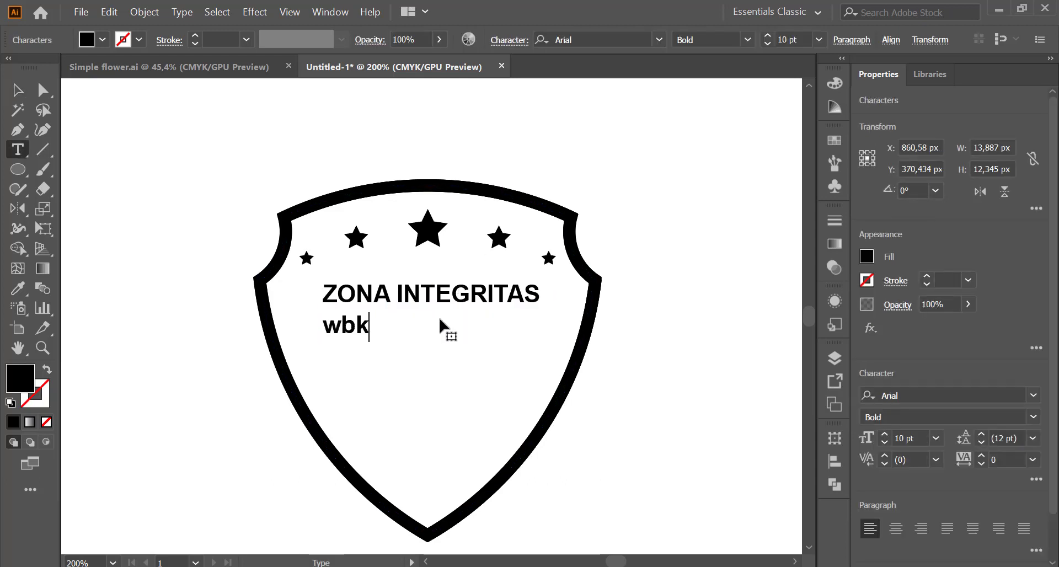
key("BackSpace")
key("BackSpace")
key("BackSpace")
type("WBK")
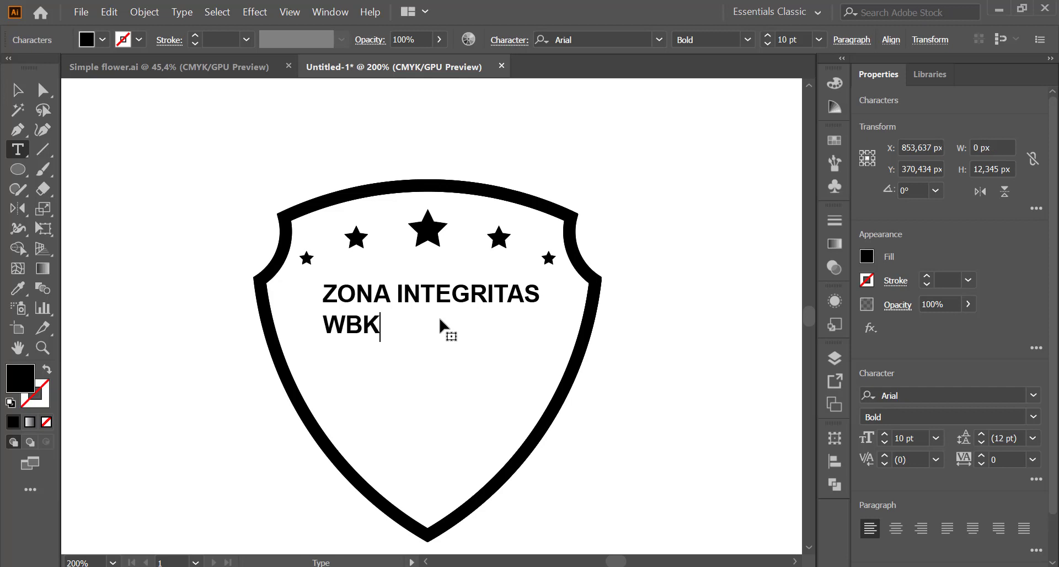
left_click(18, 90)
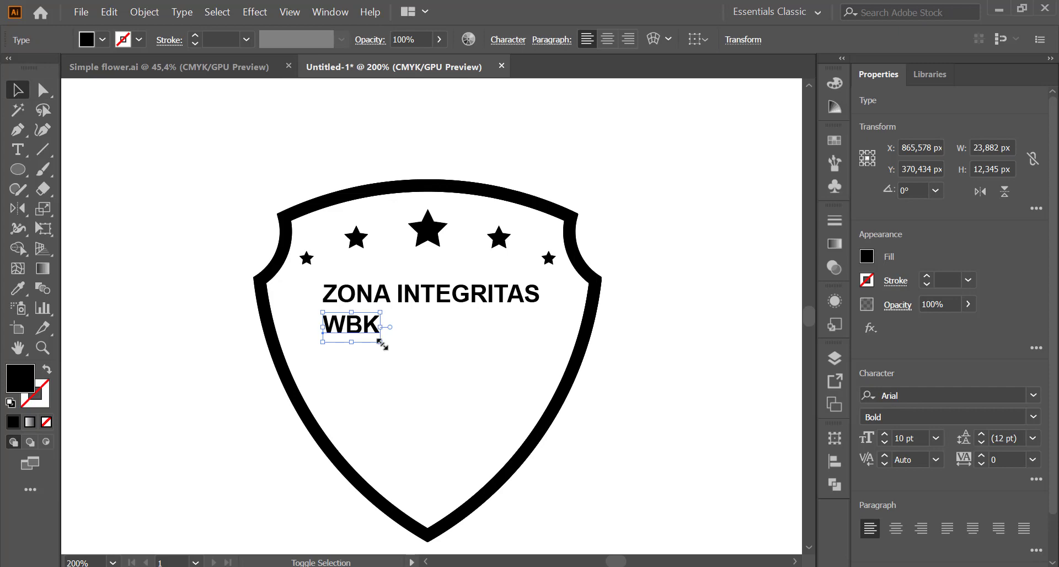
- Enlarge WBK to about 38 pt, centred directly under ZONA INTEGRITAS
left_click_drag(381, 342, 607, 428)
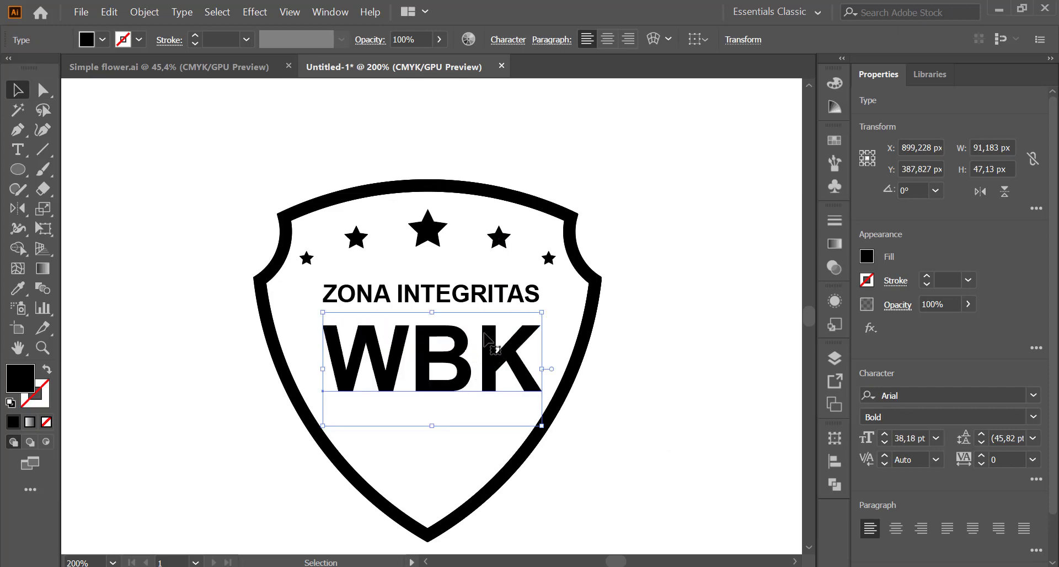
left_click(729, 298)
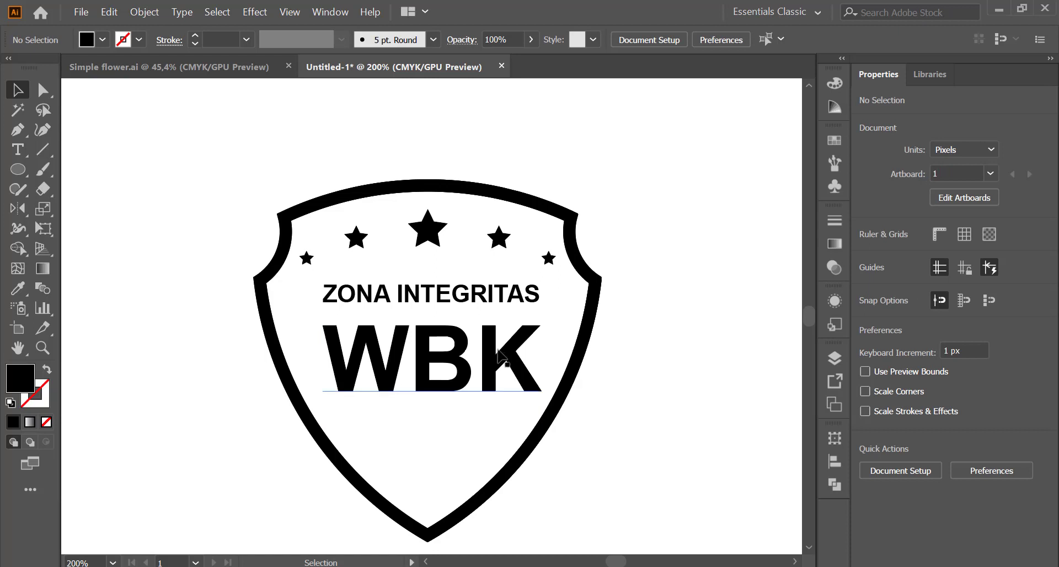
left_click_drag(460, 353, 455, 335)
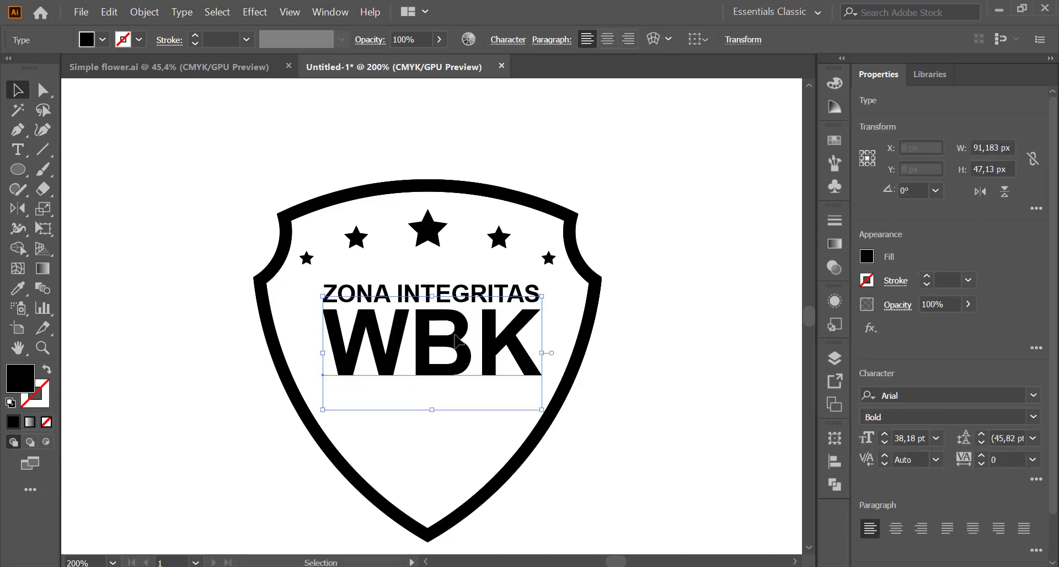
left_click(576, 148)
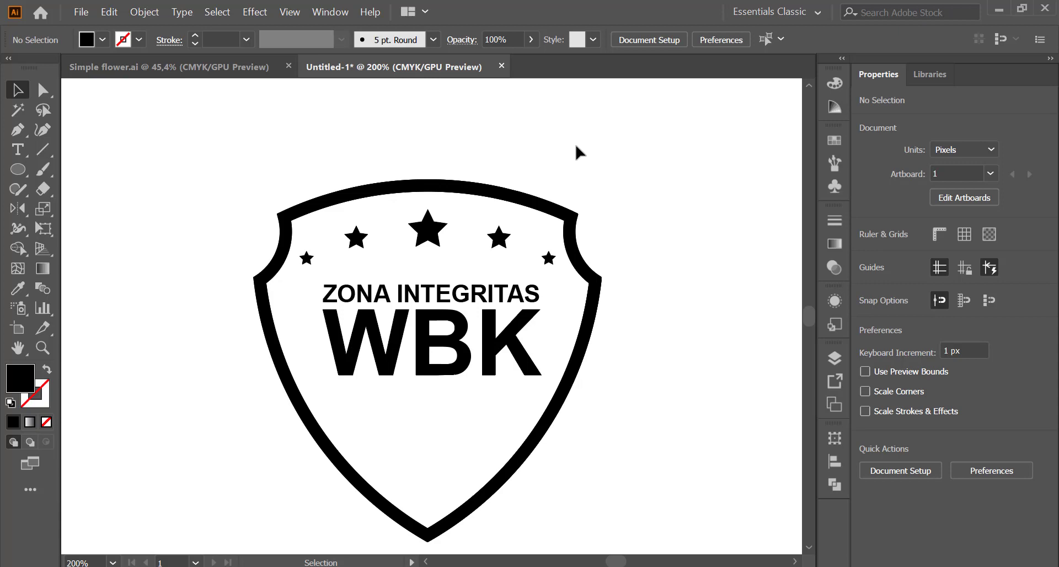
- Alt-drag a copy of the ZONA INTEGRITAS line down below WBK
left_click(448, 302)
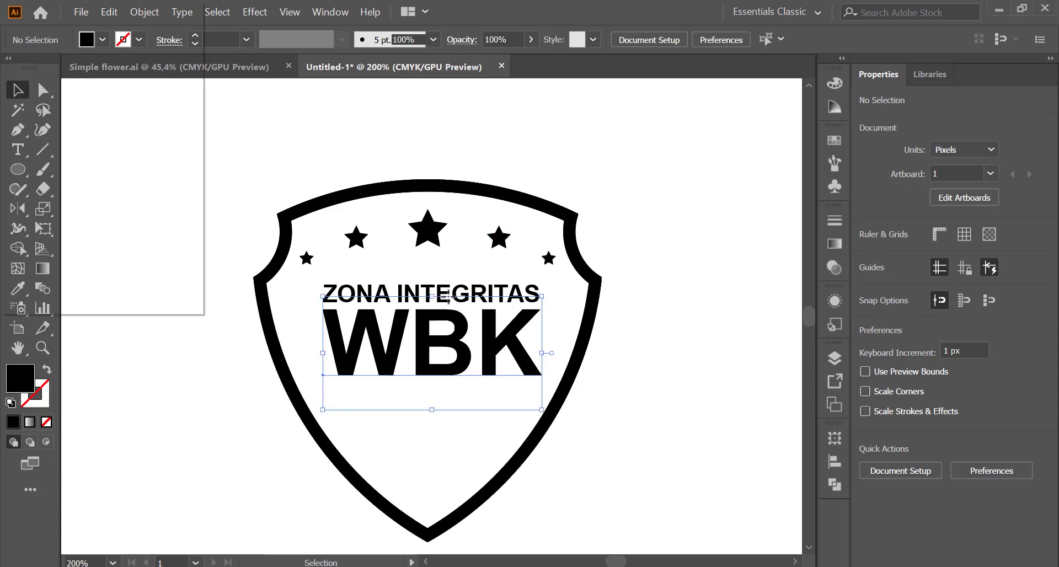
key("a")
left_click(468, 283)
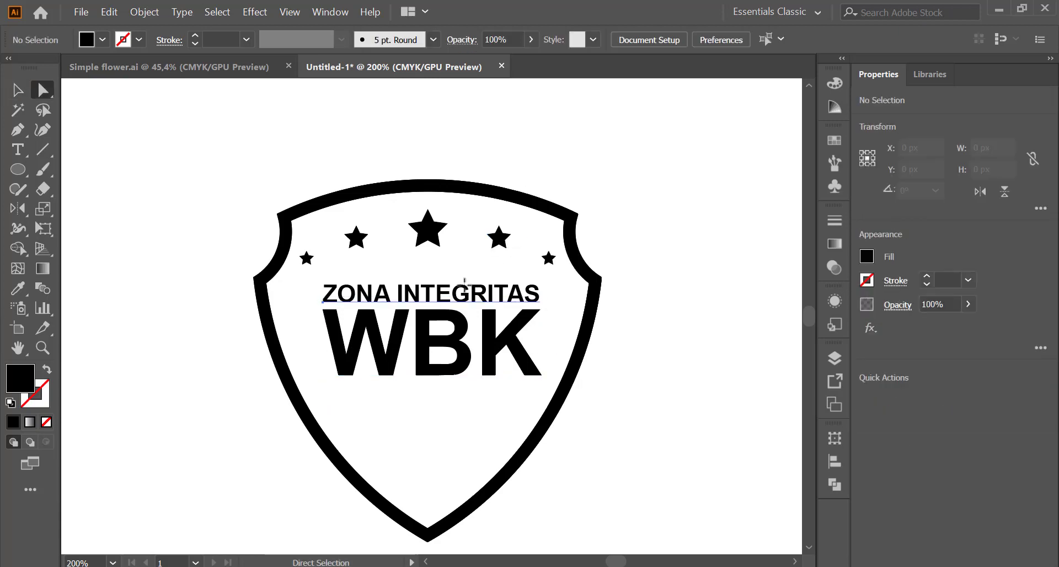
left_click_drag(468, 283, 473, 390)
key("t")
left_click(471, 391)
key("ctrl+a")
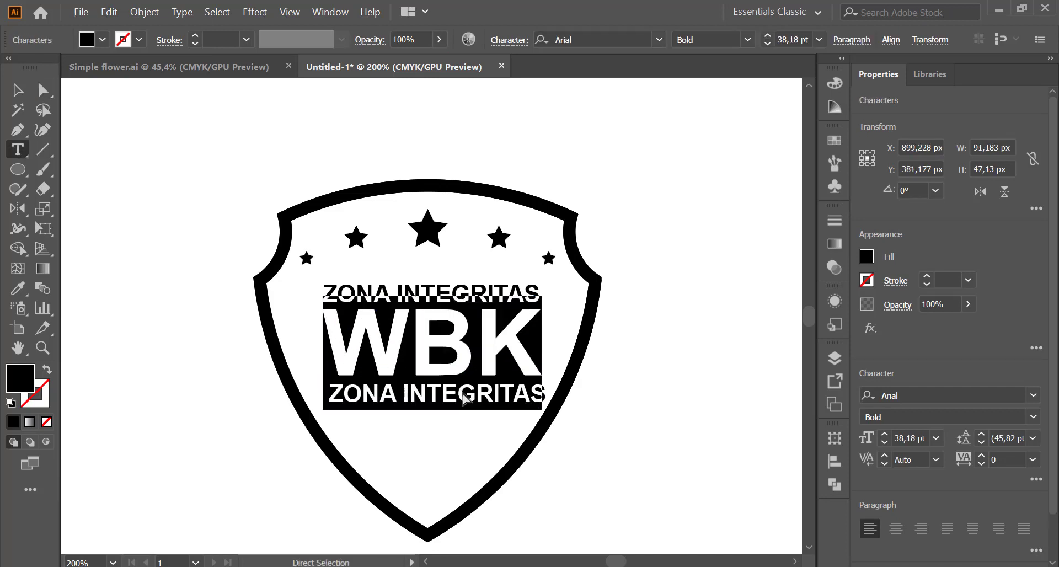
- Reselect the lower copy and apply Create Outlines from its context menu
left_click(43, 90)
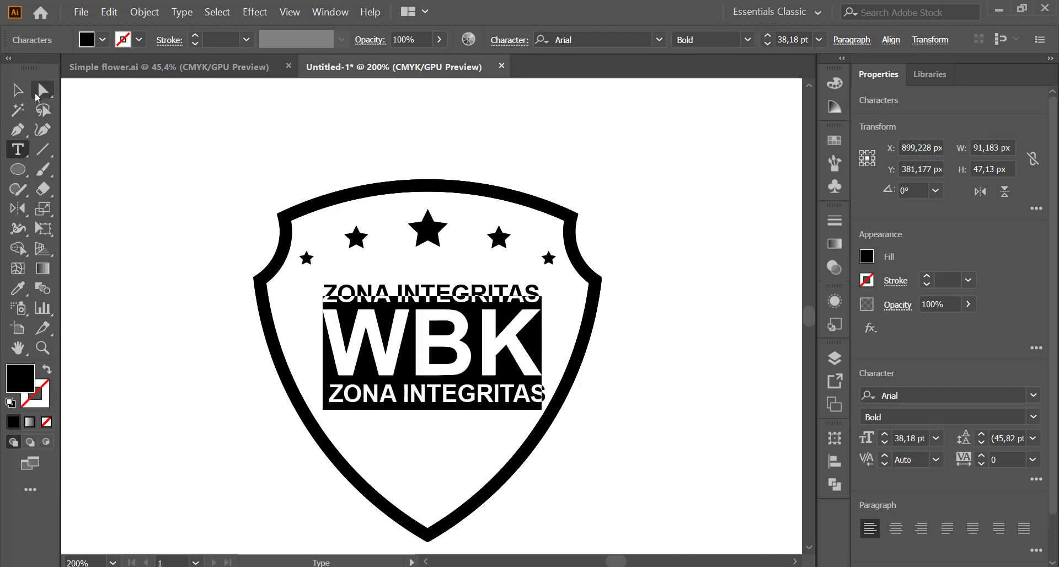
left_click(130, 170)
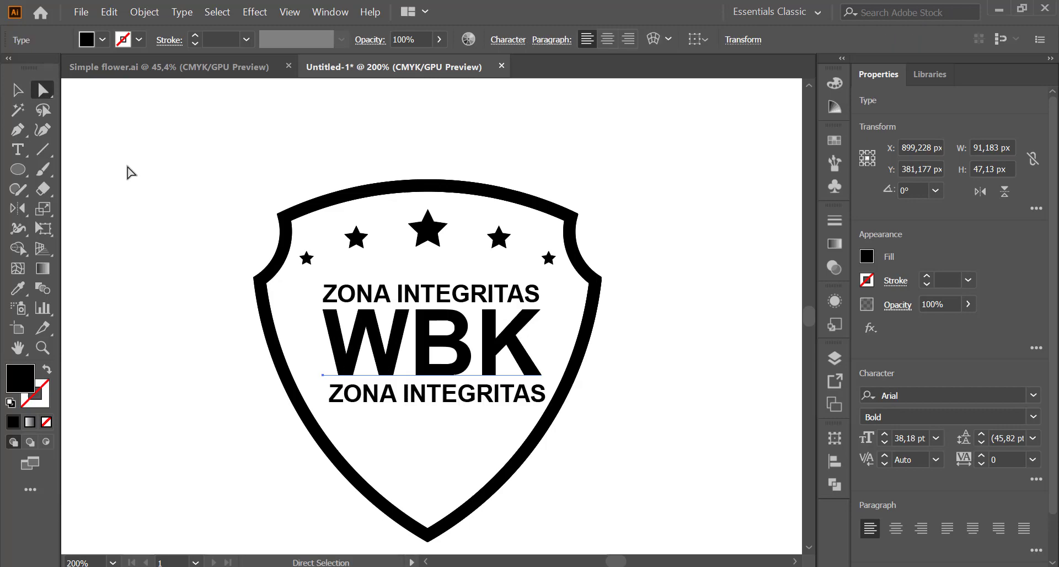
left_click(427, 397)
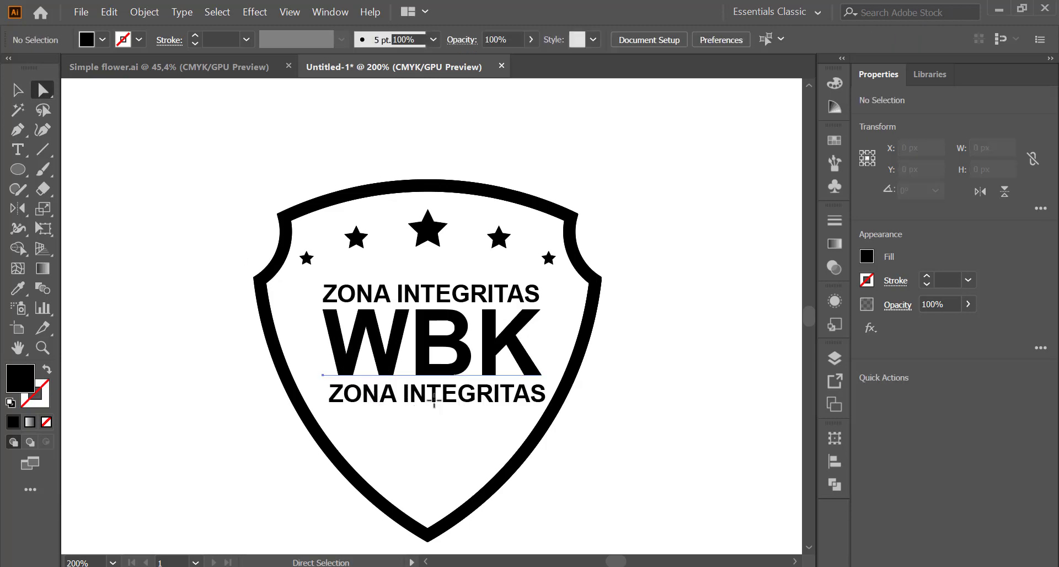
left_click(190, 212)
left_click(497, 353)
right_click(496, 352)
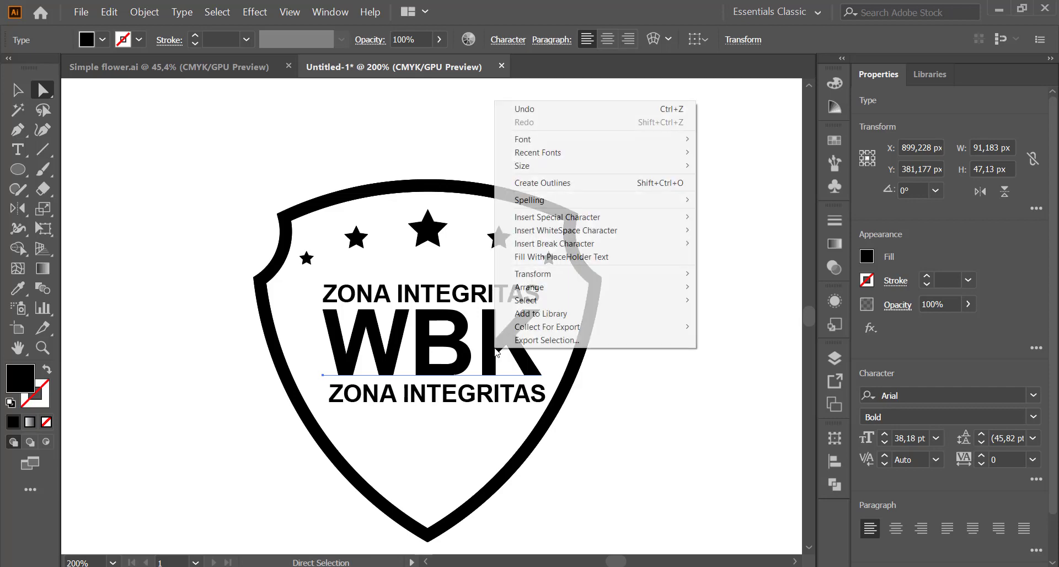
left_click(566, 186)
- Retype the lower copy as WILAYAH BEBAS and nudge it centred under WBK
left_click(467, 407)
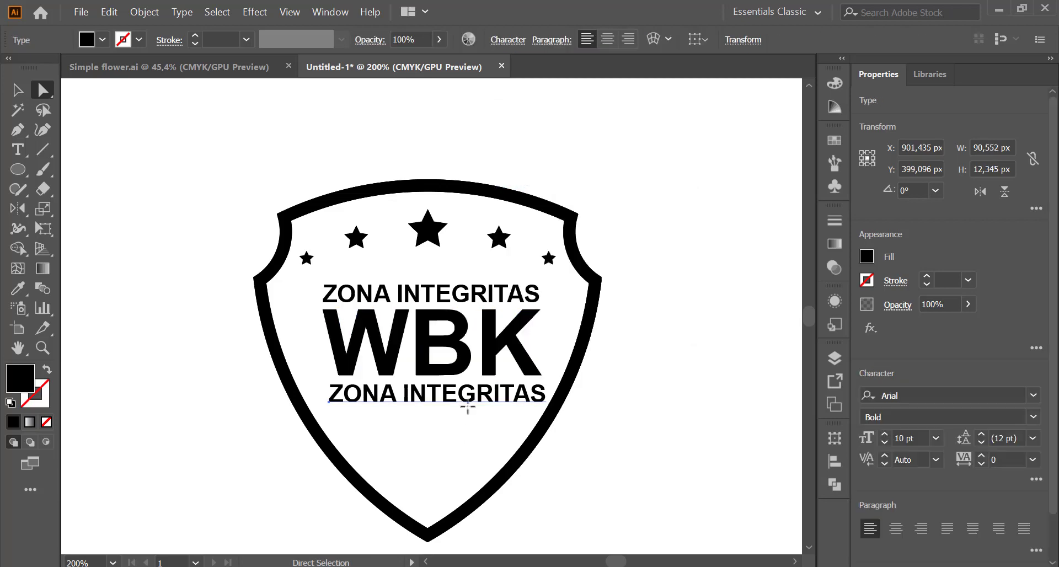
key("t")
triple_click(470, 392)
type("wIL")
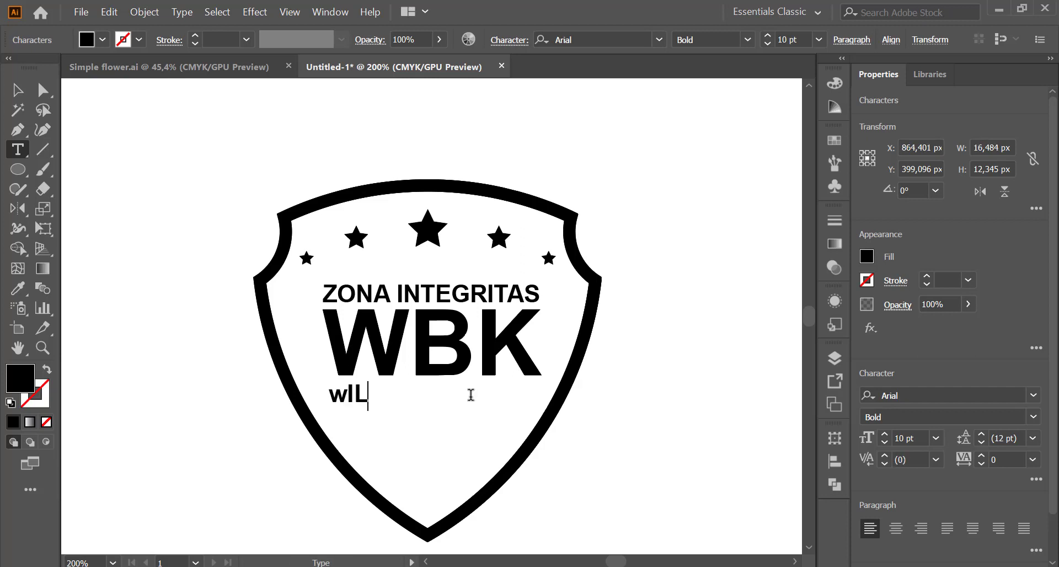
type("WILA")
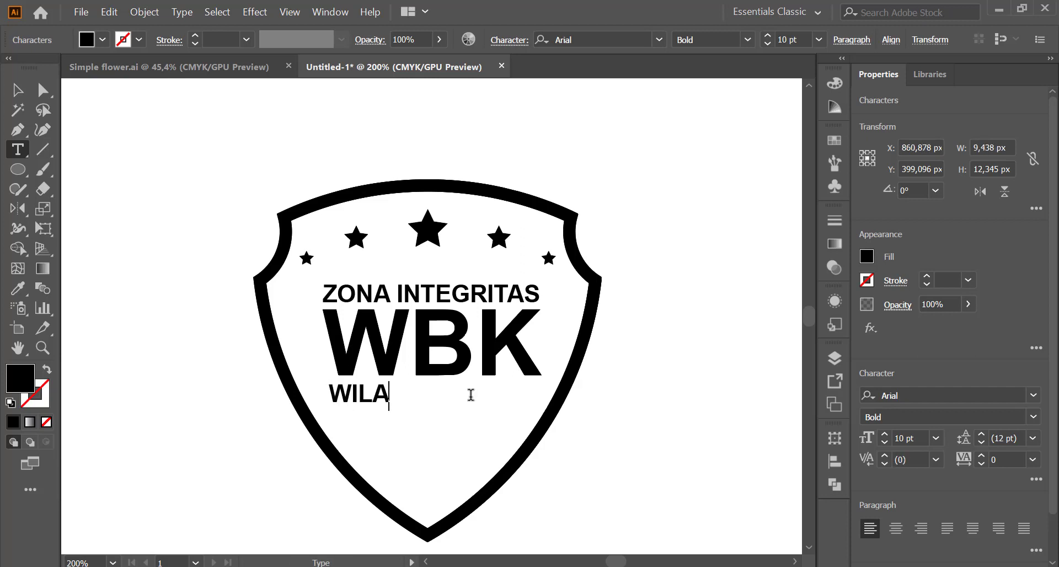
type("YAH BEBE")
key("BackSpace")
type("AS")
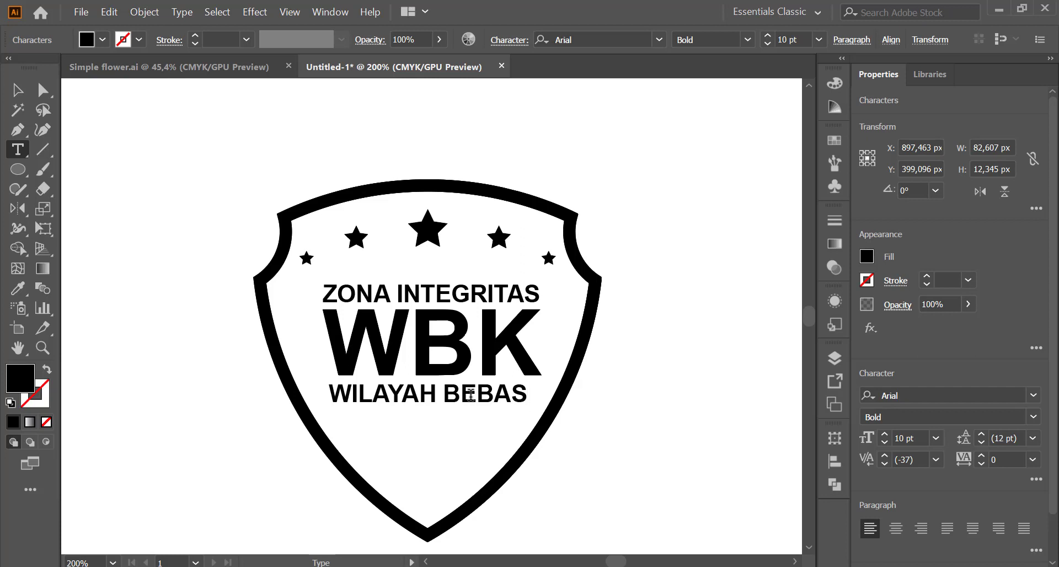
left_click(43, 92)
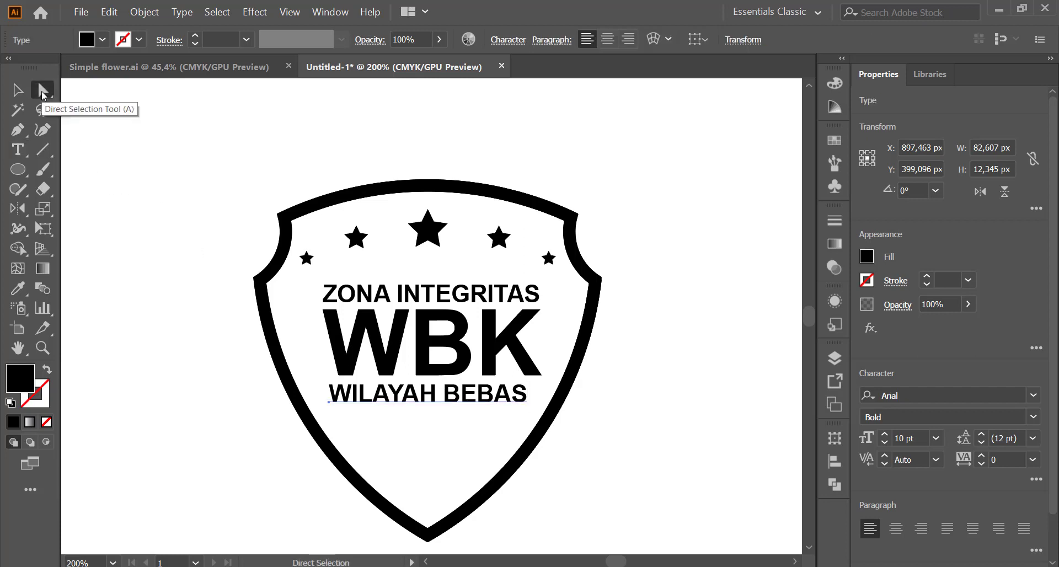
key("shift+Right")
key("shift+Left")
key("shift+Left")
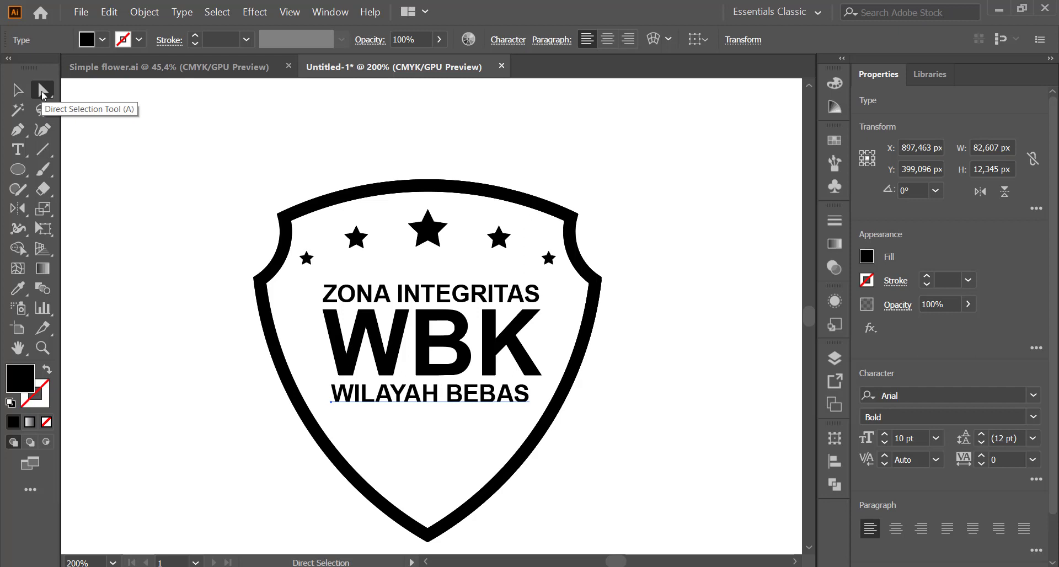
key("shift+Right")
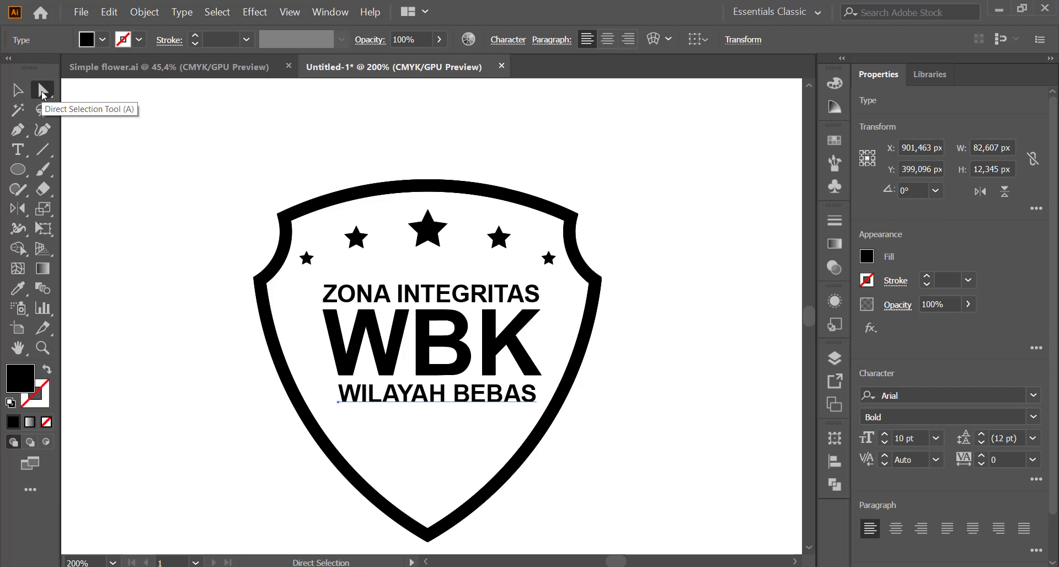
- Duplicate WILAYAH BEBAS below it and retype the copy as DARI KORUPSI
left_click_drag(439, 399, 440, 424)
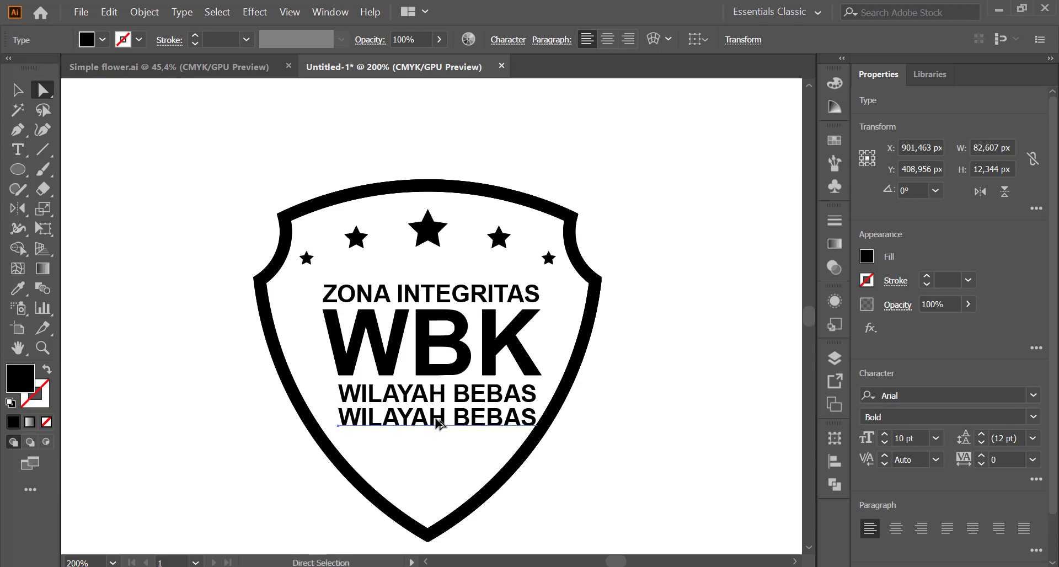
double_click(439, 423)
key("ctrl+a")
type("da")
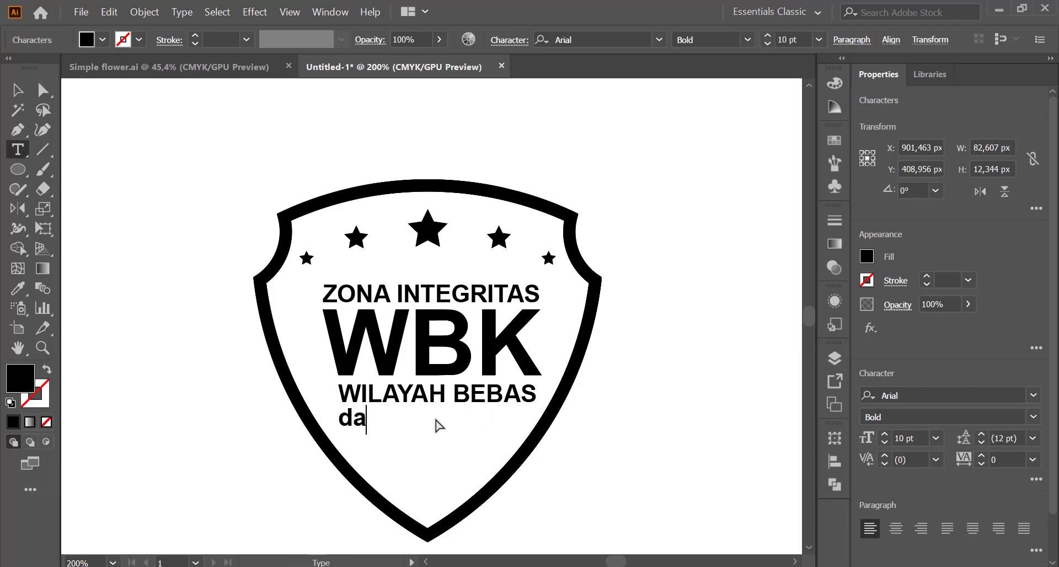
type("r")
key("BackSpace")
key("BackSpace")
key("BackSpace")
type("DARI K")
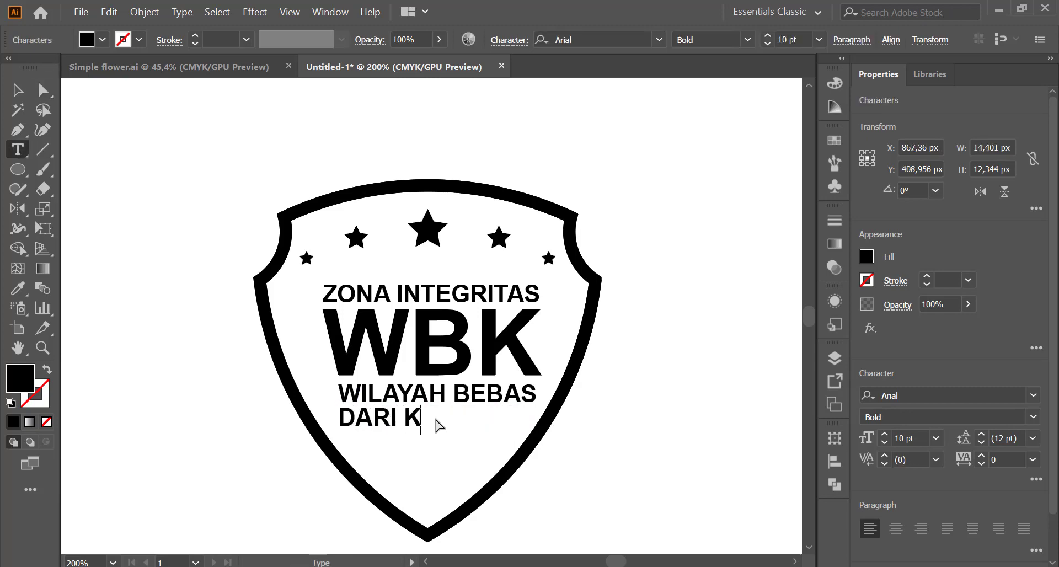
type("ORUPSI")
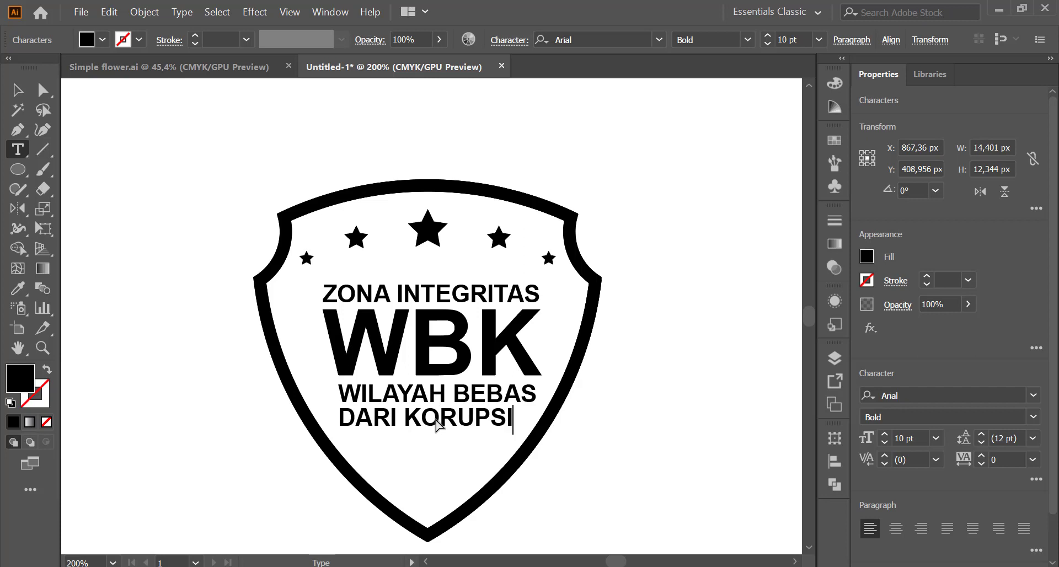
- Nudge DARI KORUPSI left and Alt-drag a copy just below it
left_click(52, 93)
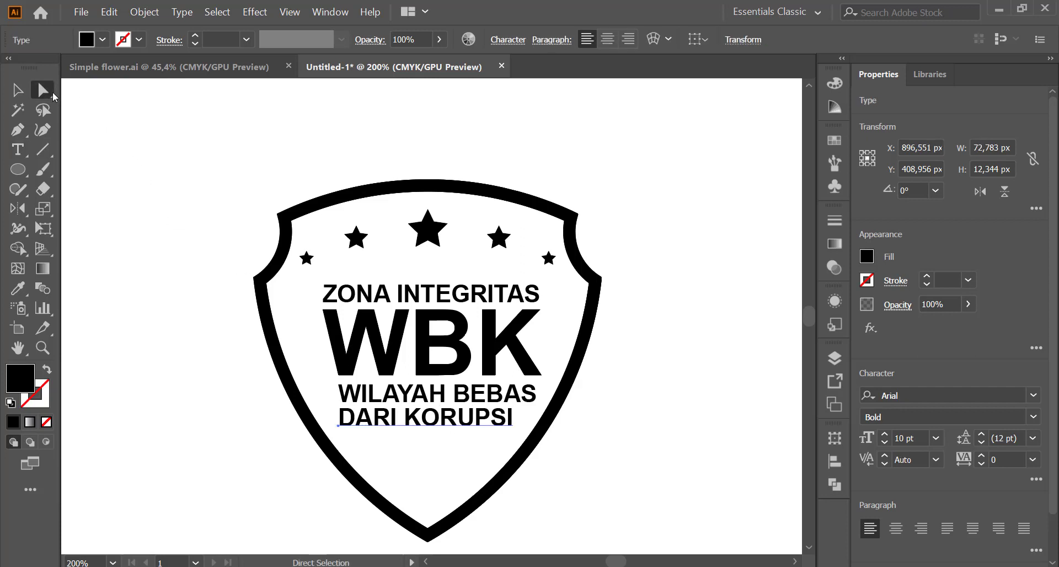
key("Left")
key("Left")
key("Left")
key("Left")
key("Left")
key("Left")
key("Left")
key("Left")
key("Left")
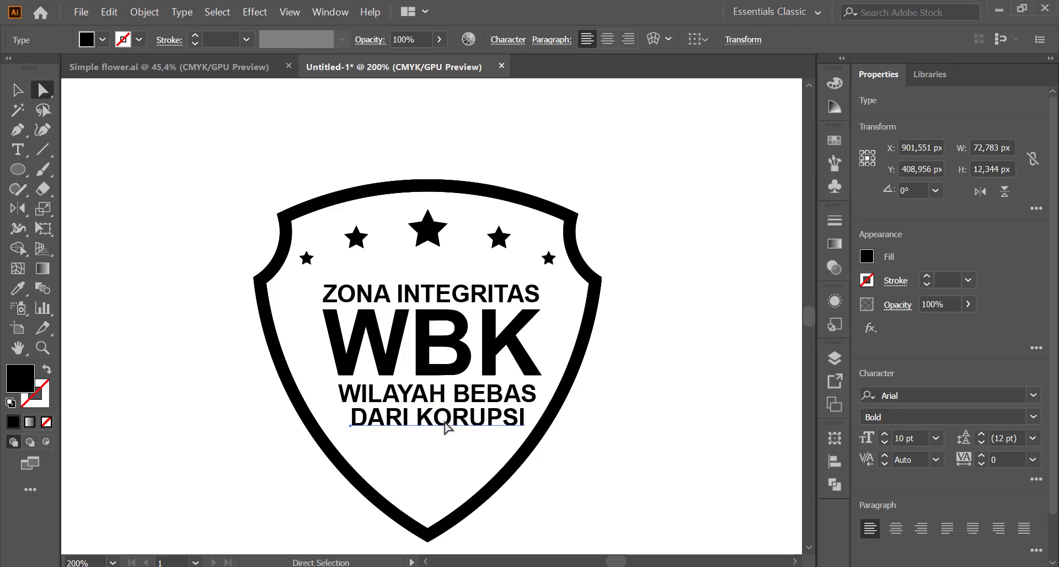
left_click_drag(445, 425, 445, 447)
- Retype the copied line as 2019
double_click(445, 441)
key("ctrl+a")
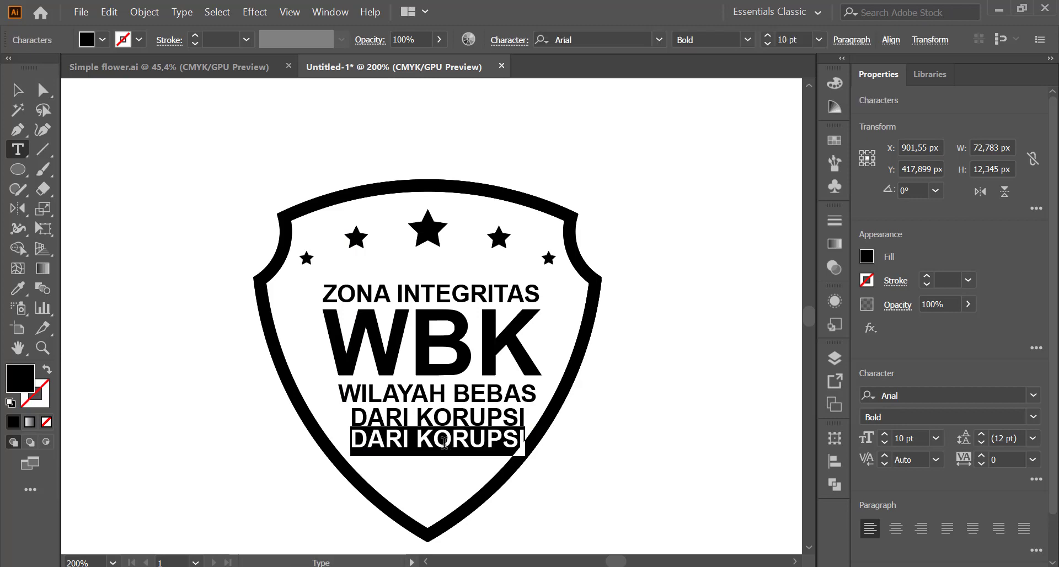
type("2019")
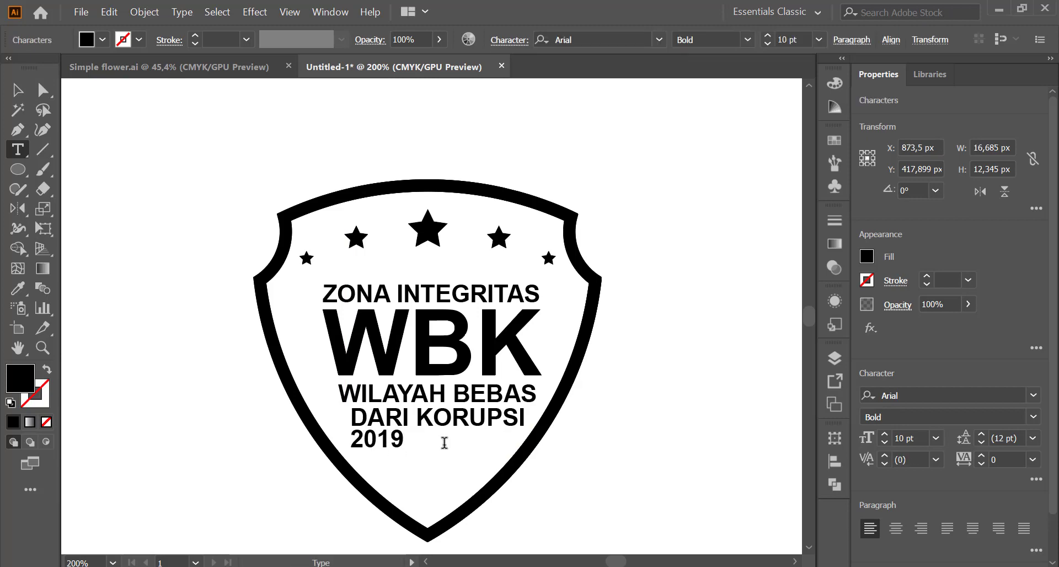
- Set 2019 to 20 pt and move it centred below DARI KORUPSI
double_click(380, 439)
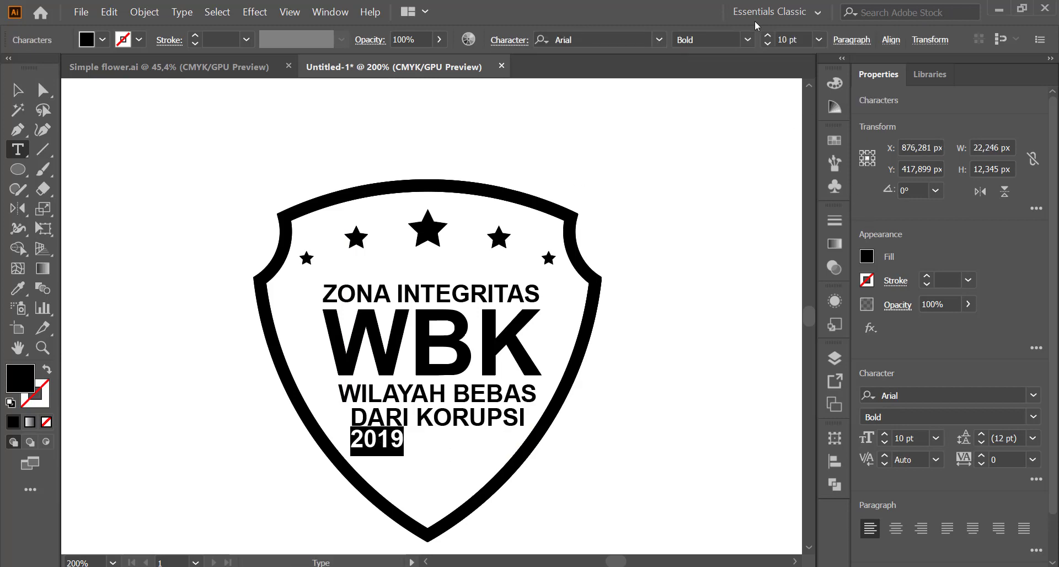
left_click(788, 38)
type("30")
key("Return")
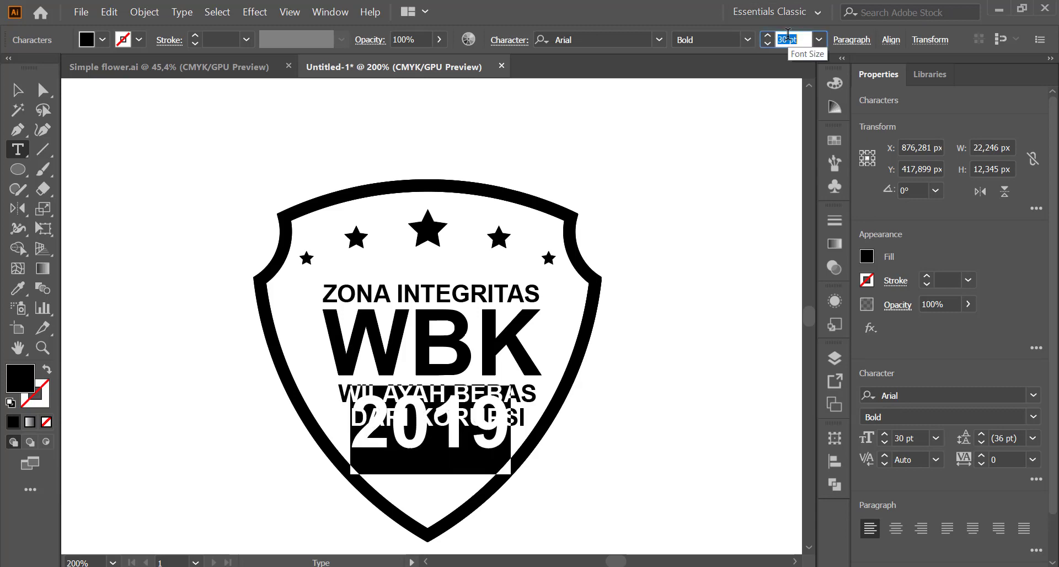
type("20")
key("Return")
left_click(50, 92)
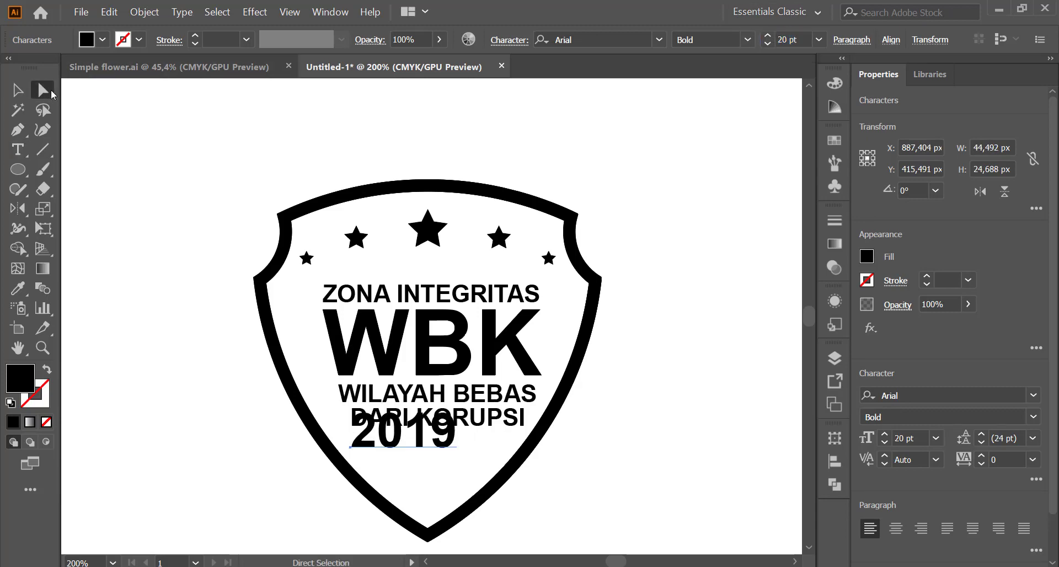
left_click_drag(414, 444, 436, 466)
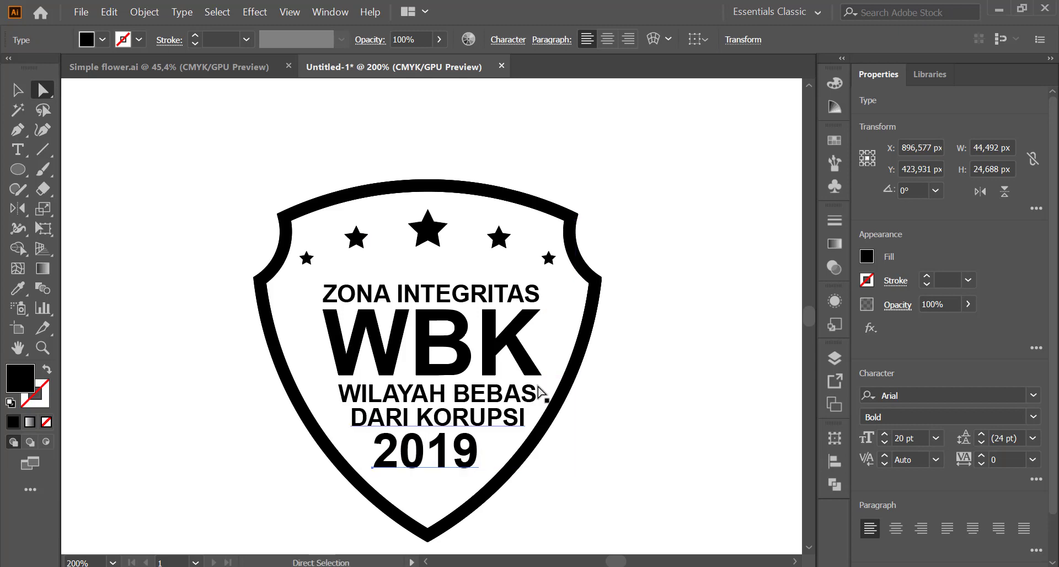
left_click(643, 394)
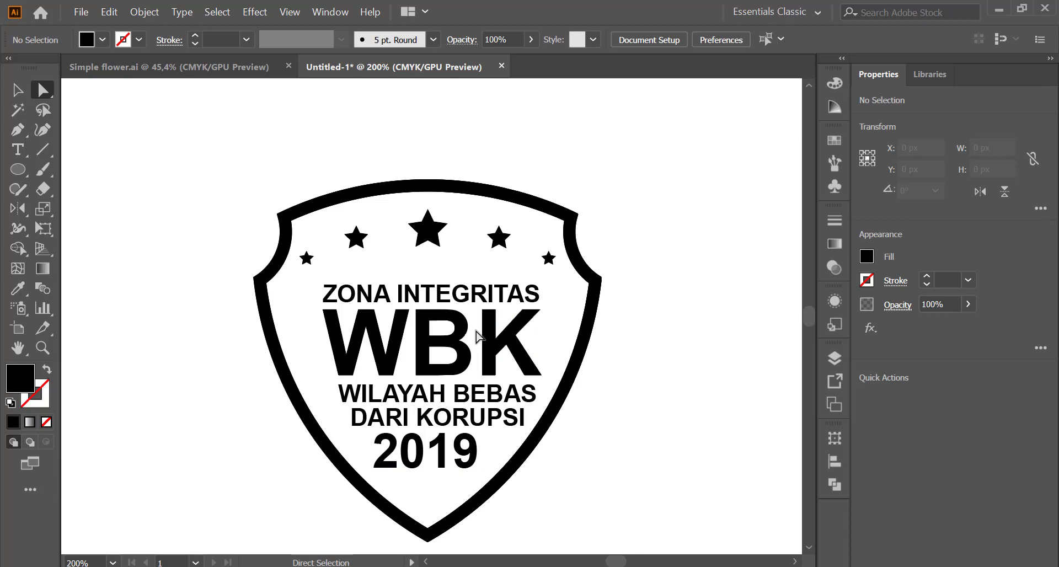
- Convert the badge text lines to outlines with Create Outlines
left_click(378, 307)
right_click(379, 304)
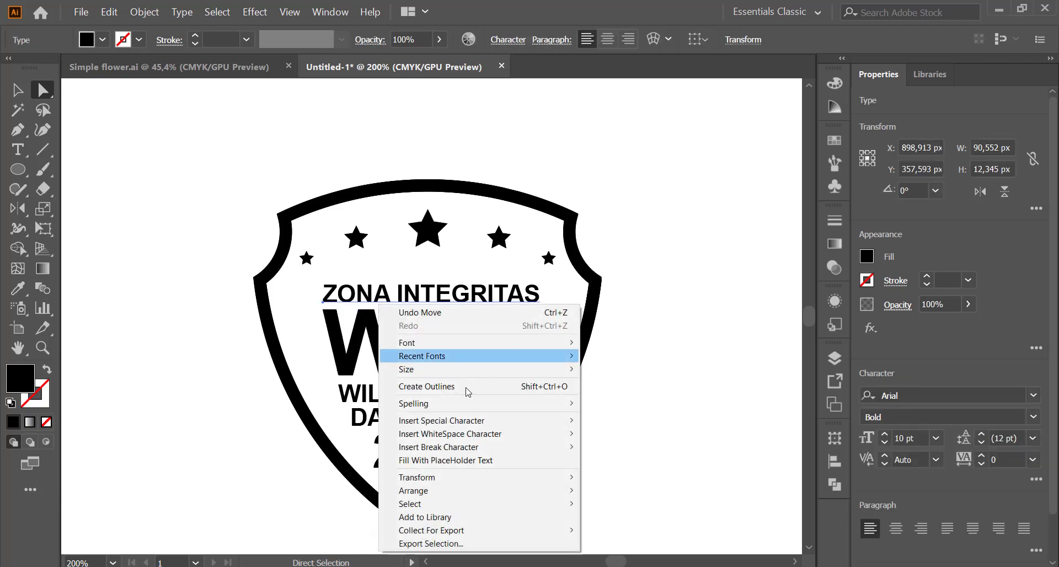
left_click(466, 395)
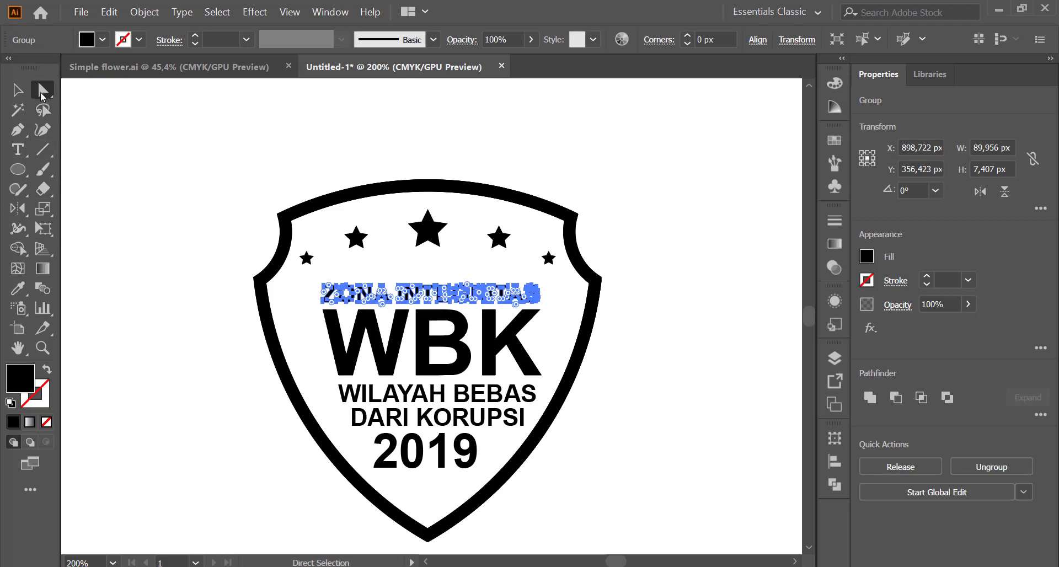
key("ctrl+z")
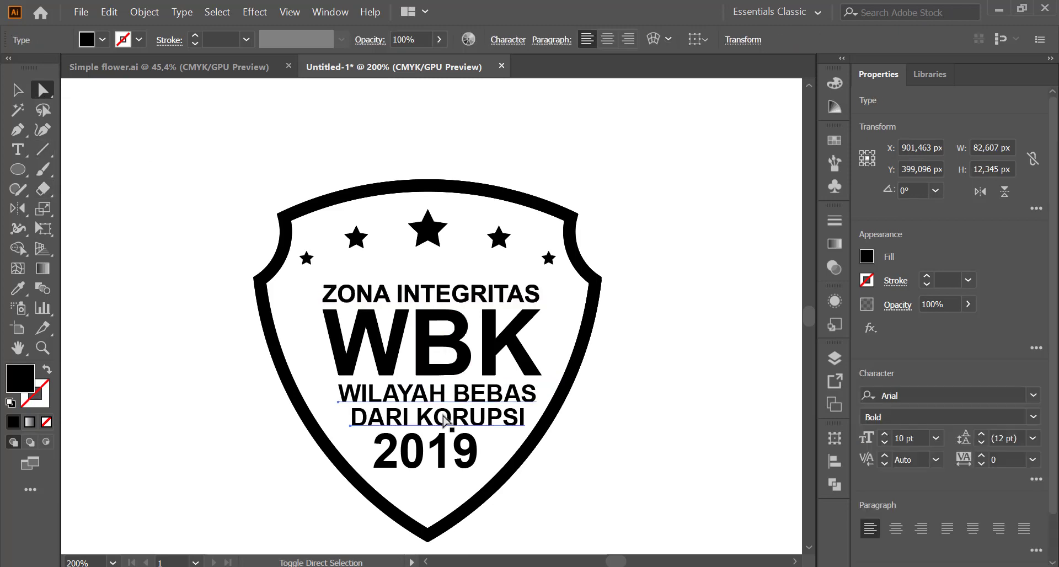
left_click(442, 448, "shift")
right_click(440, 445)
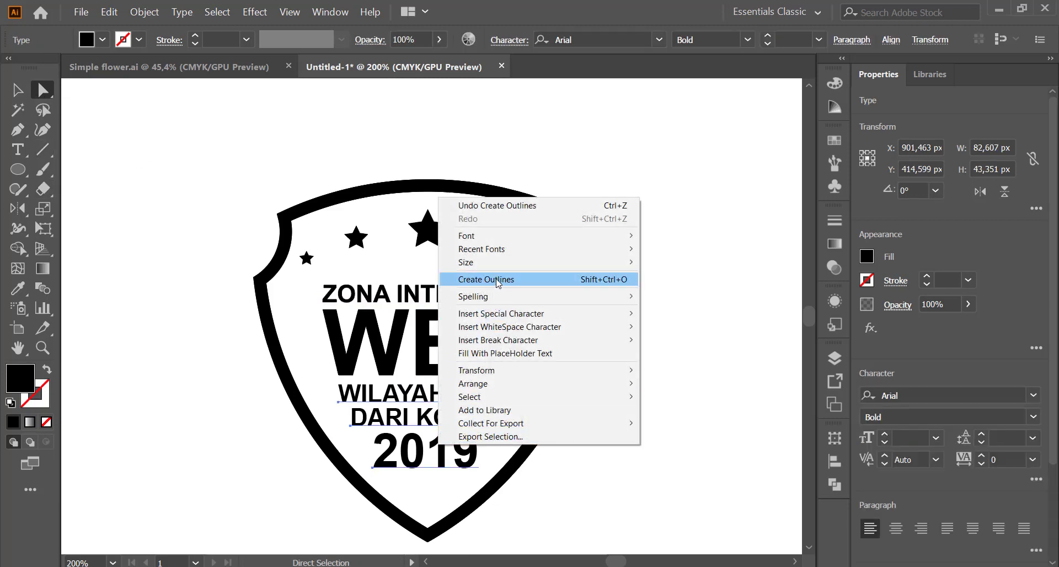
left_click(498, 280)
key("v")
- Horizontally centre ZONA INTEGRITAS, WBK, WILAYAH BEBAS, DARI KORUPSI and 2019, then group them
left_click(436, 293)
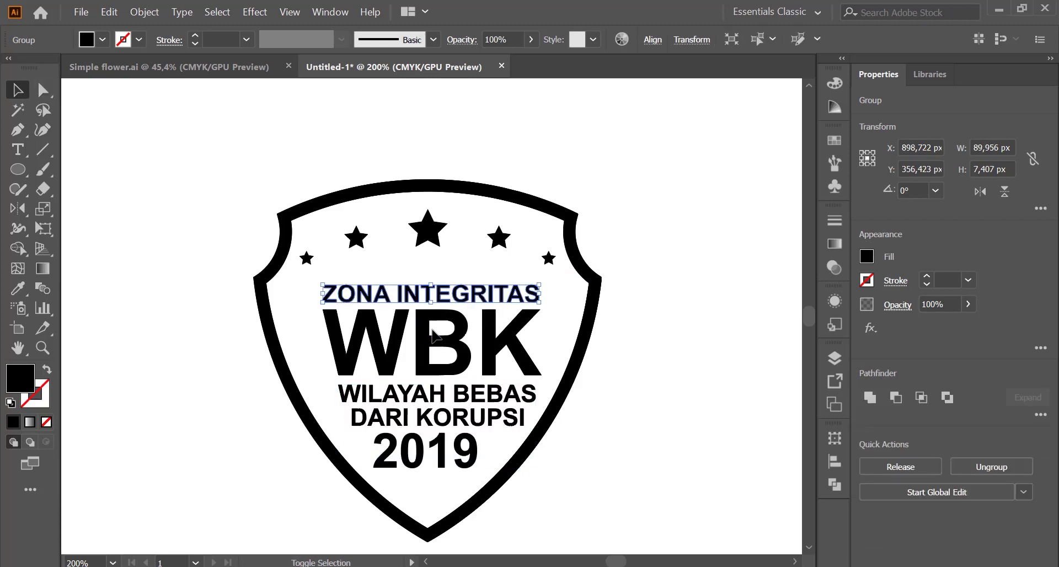
left_click(436, 342, "shift")
left_click(438, 393, "shift")
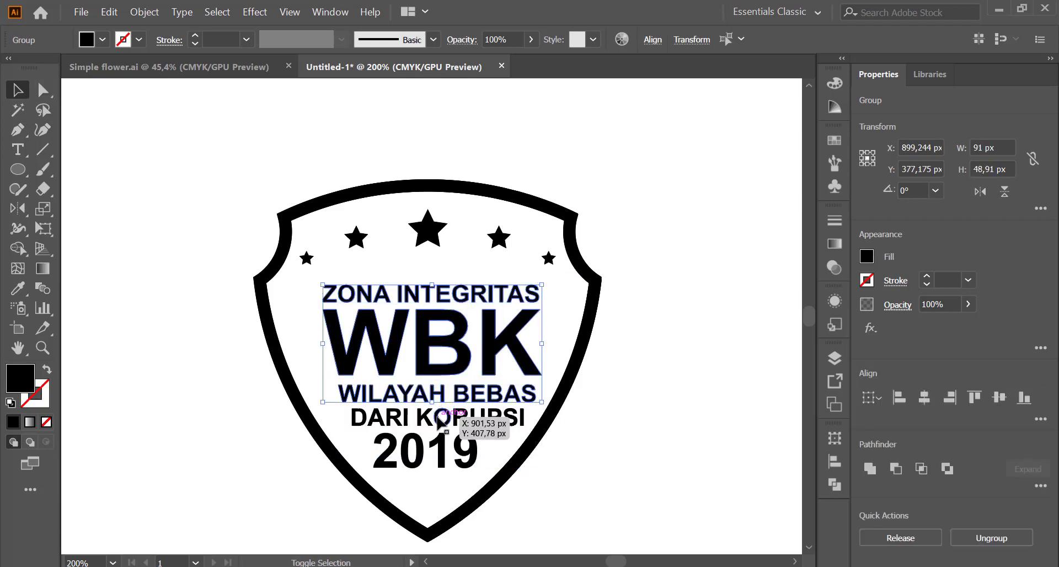
left_click(442, 422, "shift")
left_click(426, 465, "shift")
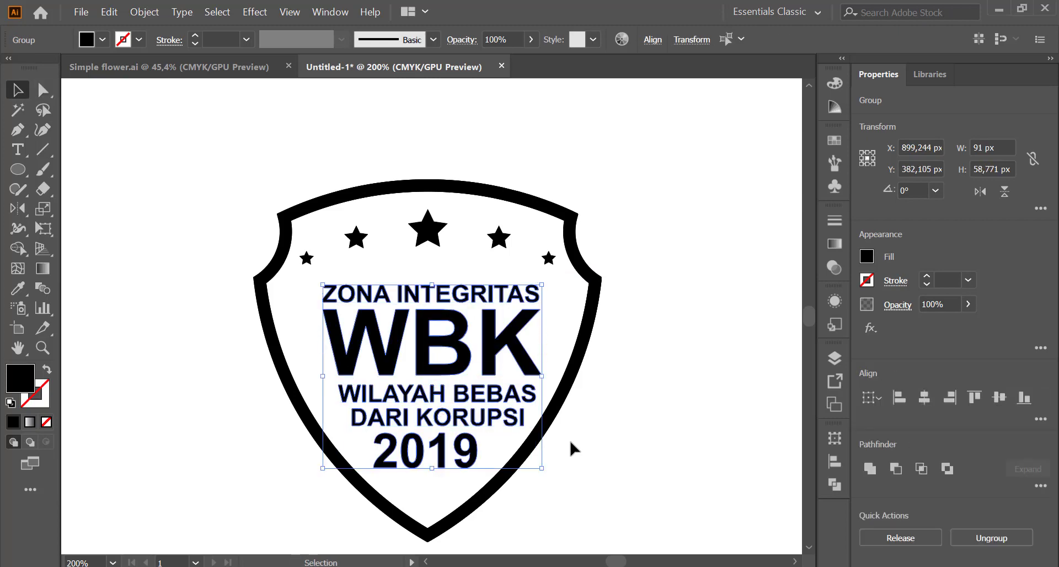
left_click(924, 397)
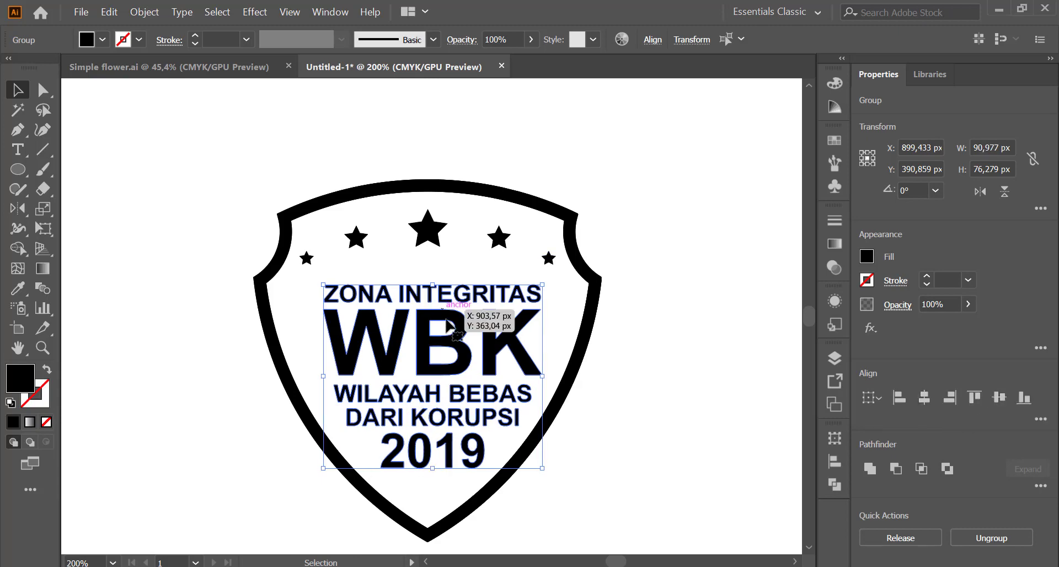
right_click(453, 343)
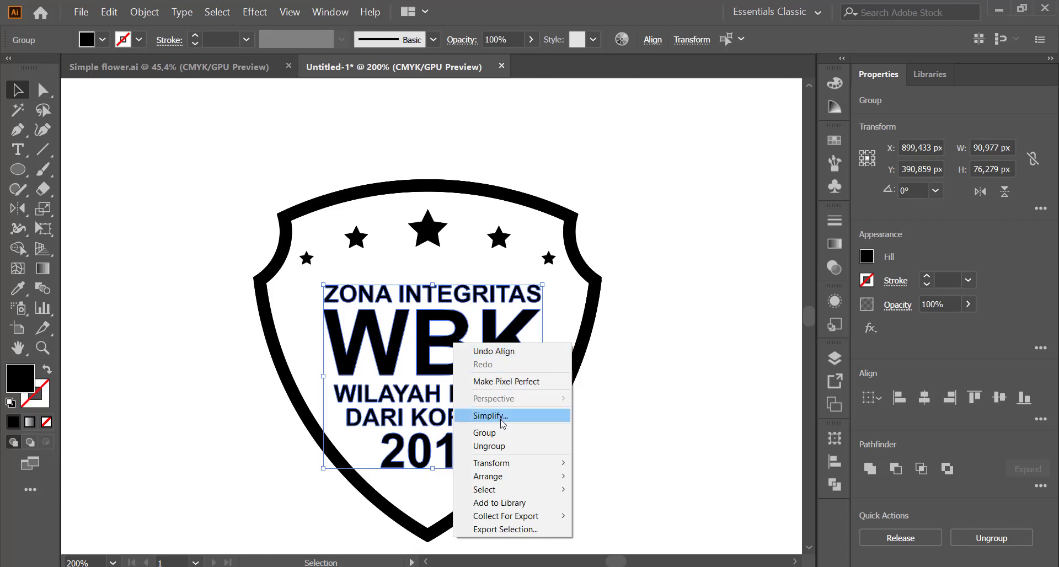
left_click(530, 416)
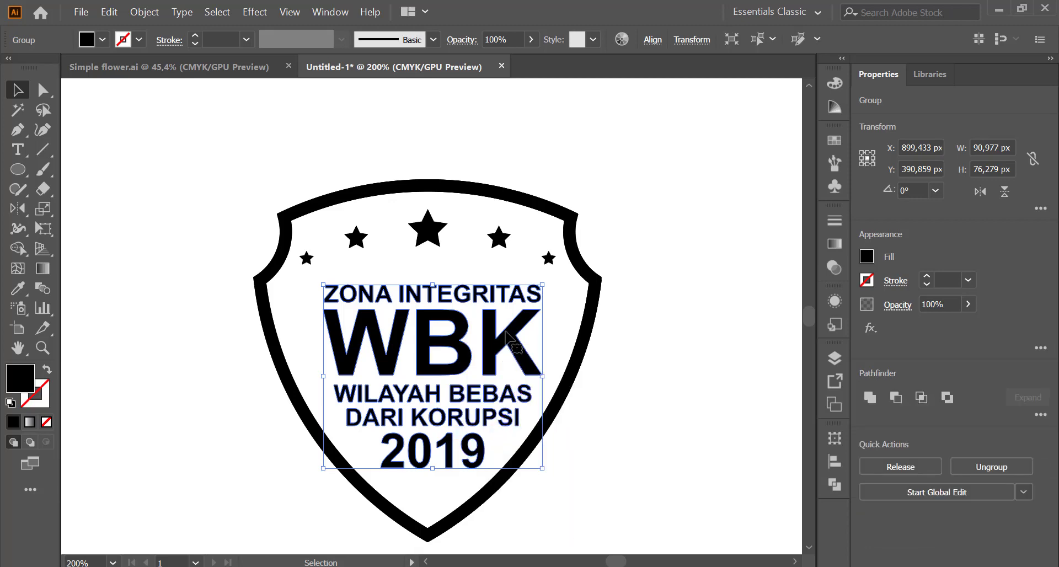
left_click(678, 388)
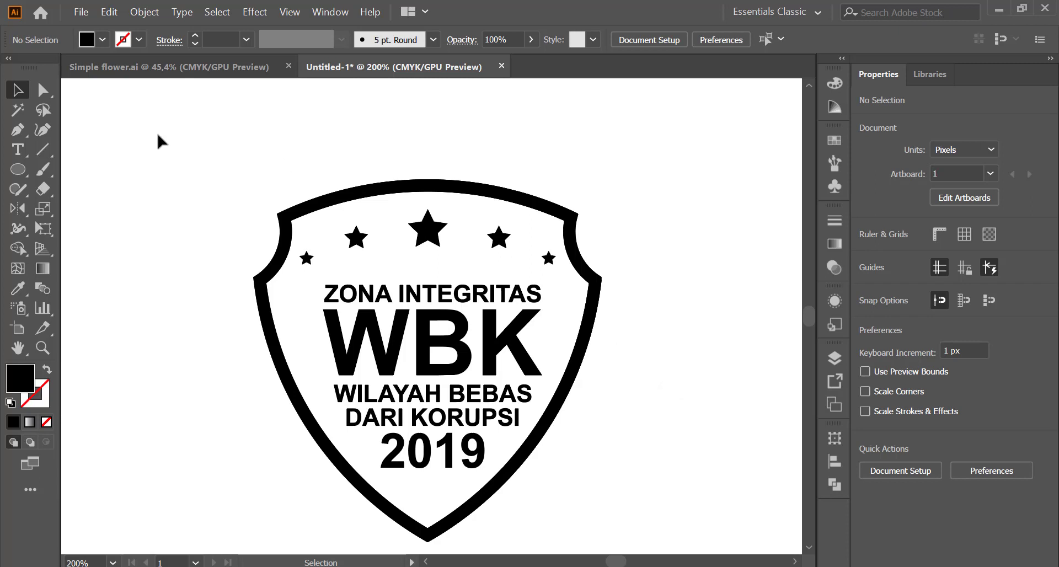
- Move the whole shield badge inside the double circles
left_click_drag(166, 144, 676, 548)
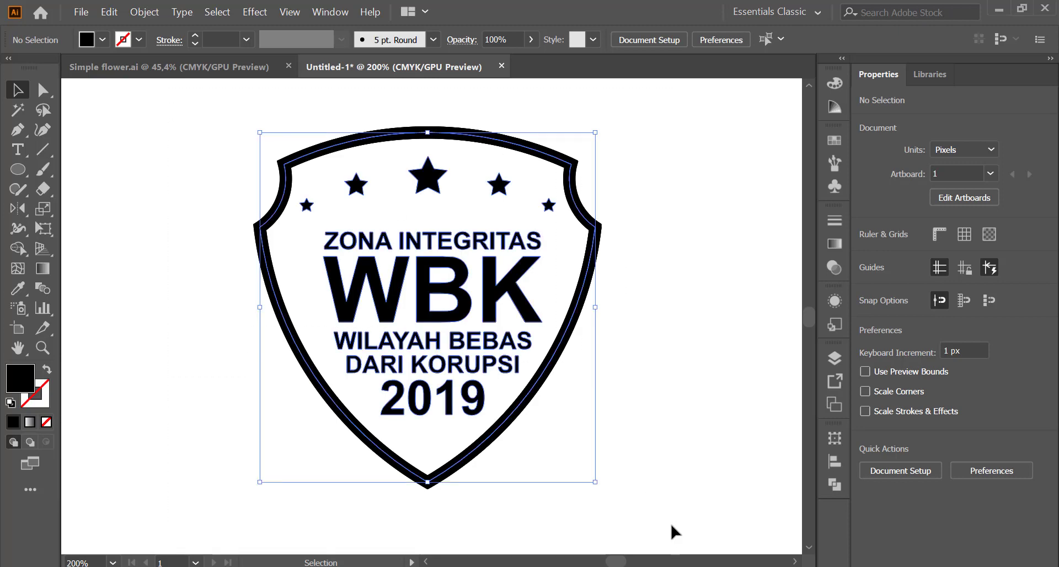
key("ctrl+0")
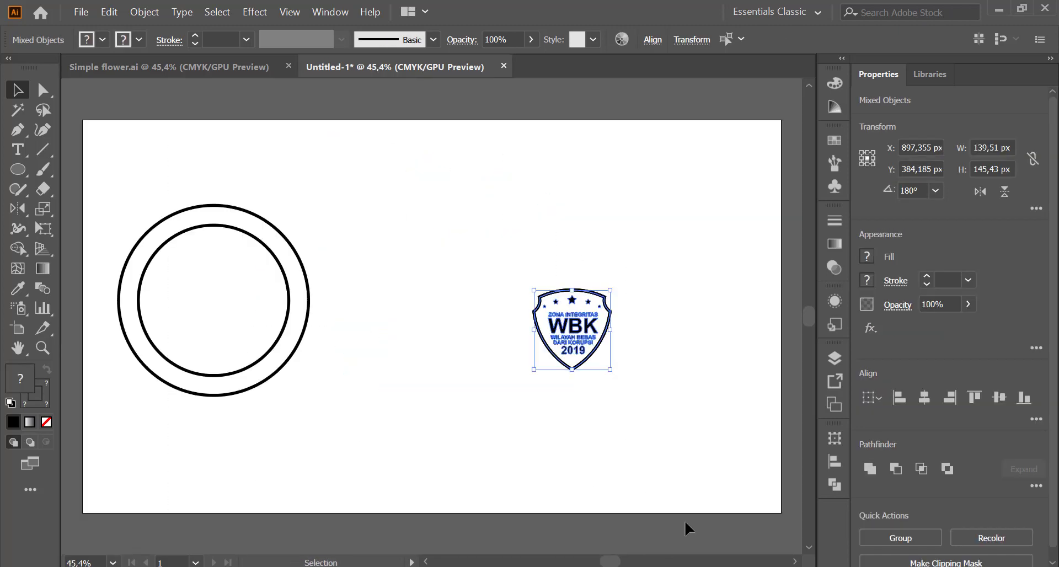
mouse_move(545, 332)
left_mouse_down()
mouse_move(290, 317)
mouse_move(221, 330)
mouse_move(291, 366)
left_mouse_up()
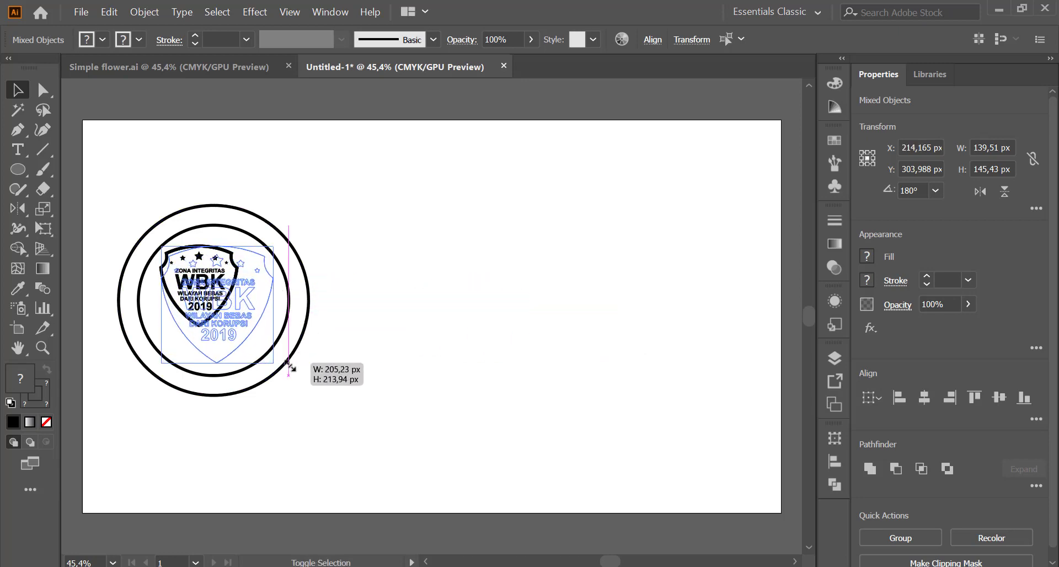
left_click(242, 172)
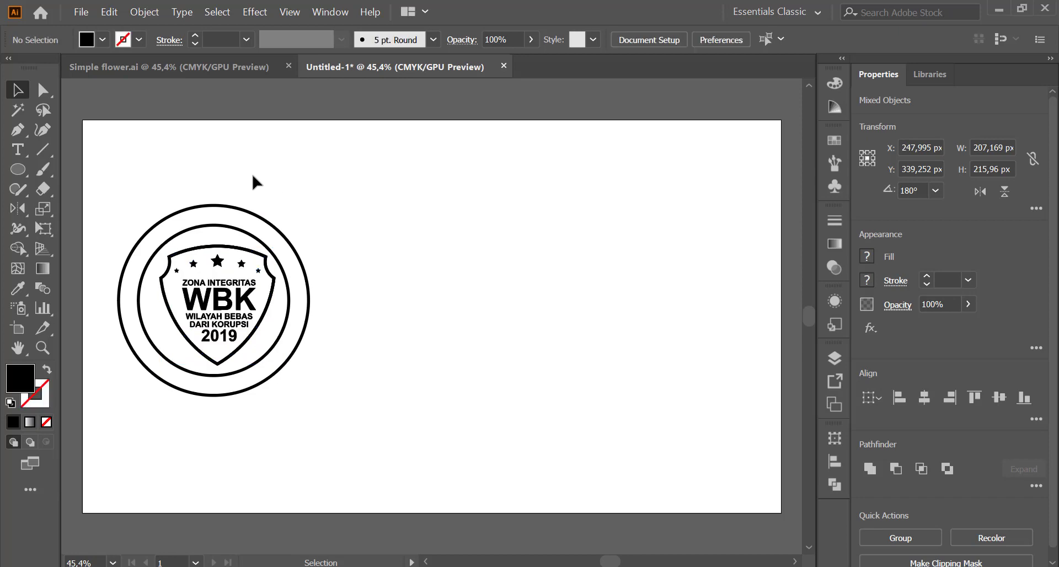
- Group the two circles and centre the badge horizontally and vertically within them
left_click(212, 206)
right_click(204, 233)
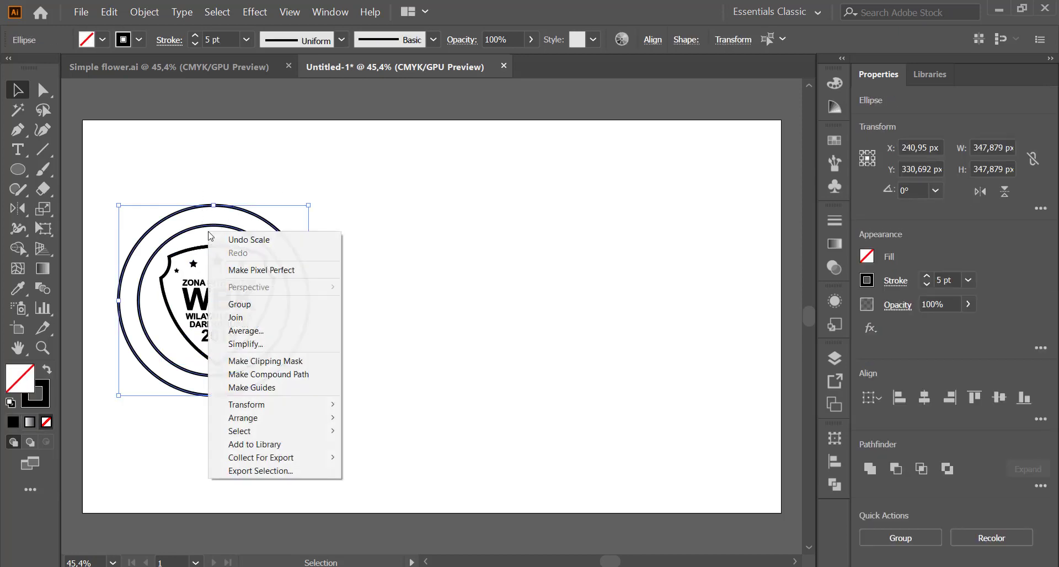
left_click(254, 303)
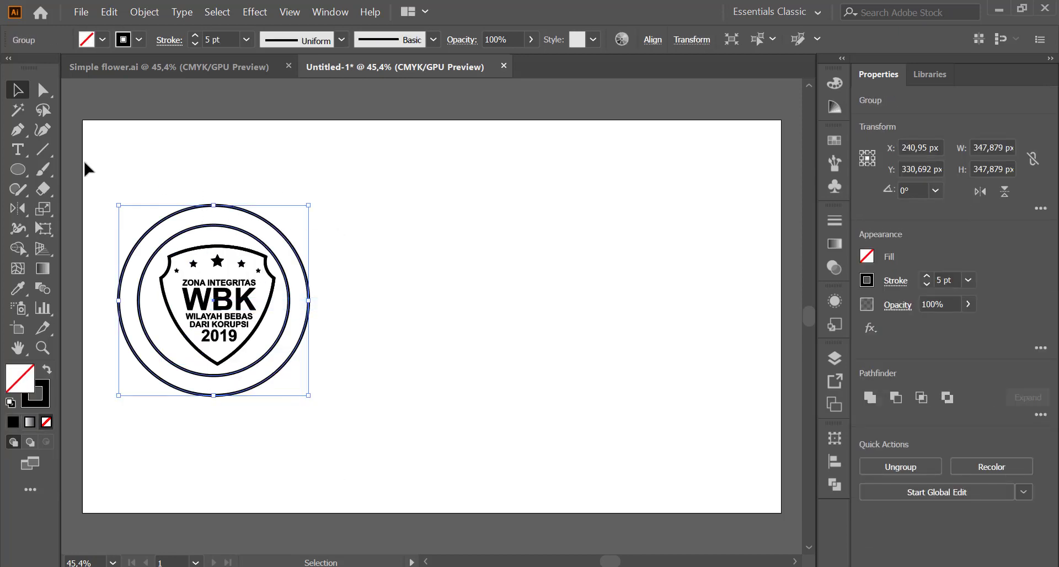
left_click_drag(87, 165, 385, 442)
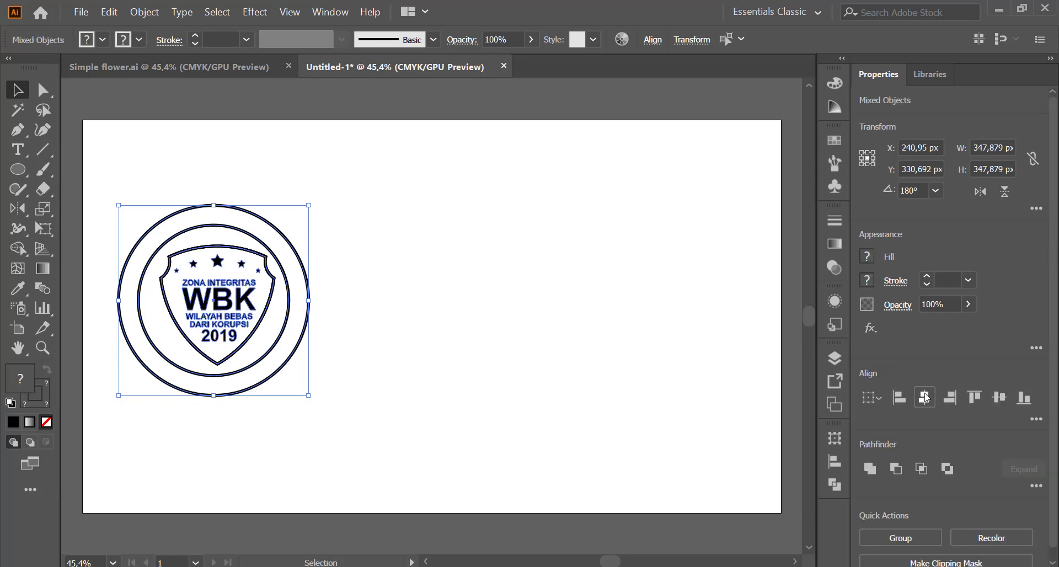
left_click(925, 397)
left_click(999, 397)
key("ctrl+z")
left_click(925, 397)
left_click(998, 397)
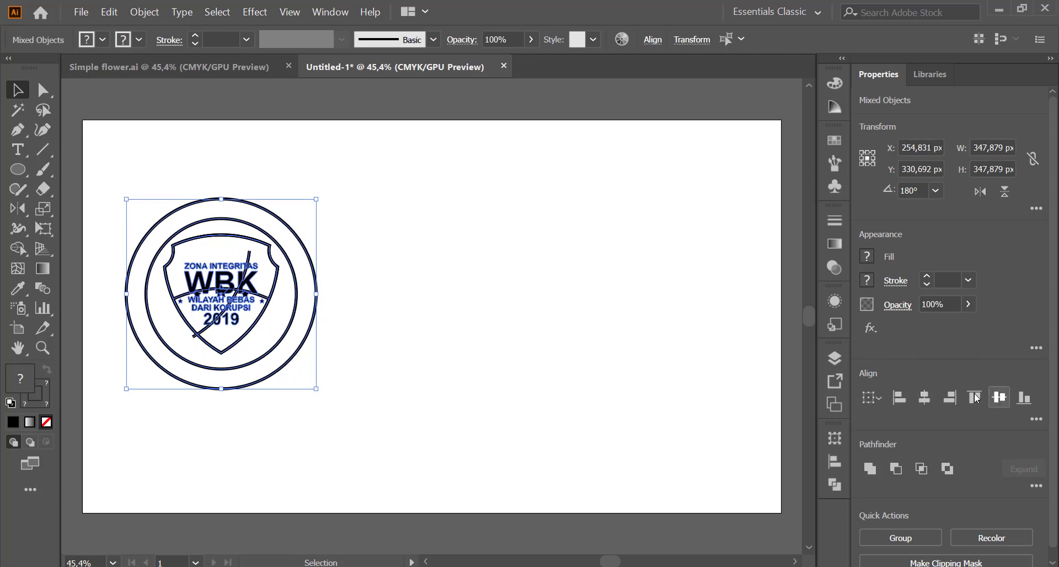
left_click(479, 283)
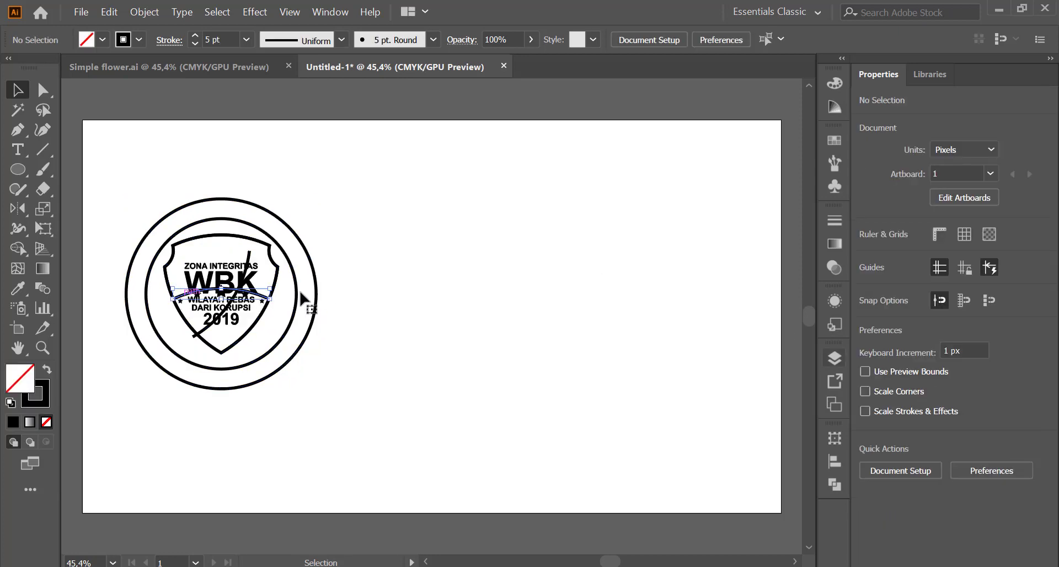
- Move the displaced star row back above ZONA INTEGRITAS
left_click(187, 296)
left_click(303, 324)
left_click_drag(226, 320, 212, 328)
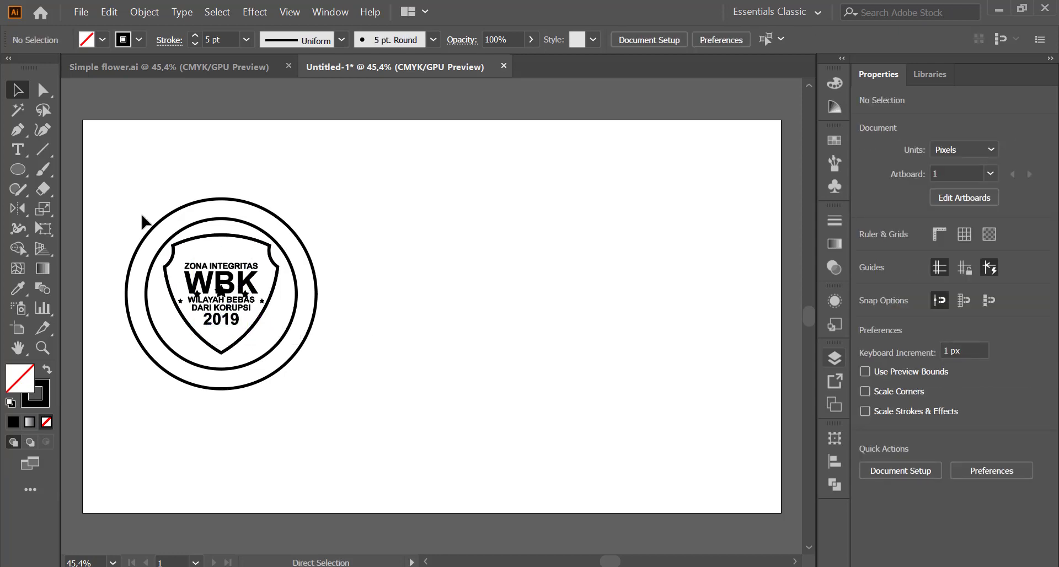
left_click_drag(196, 281, 184, 305)
key("shift+Up")
key("shift+Up")
key("shift+Up")
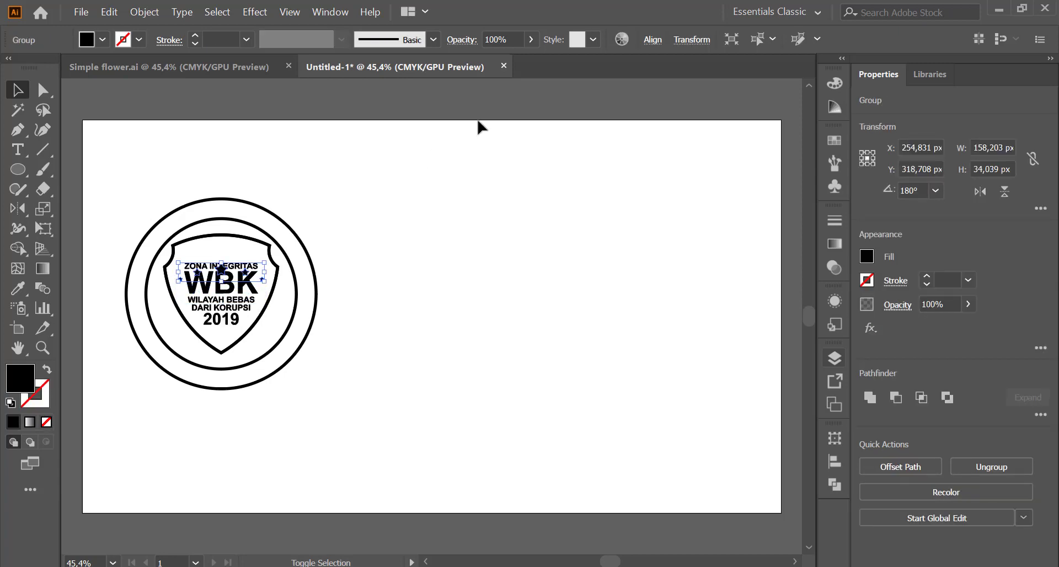
key("shift+Up")
key("shift+Up")
key("shift+Up")
key("shift+Up")
key("shift+Up")
key("shift+Up")
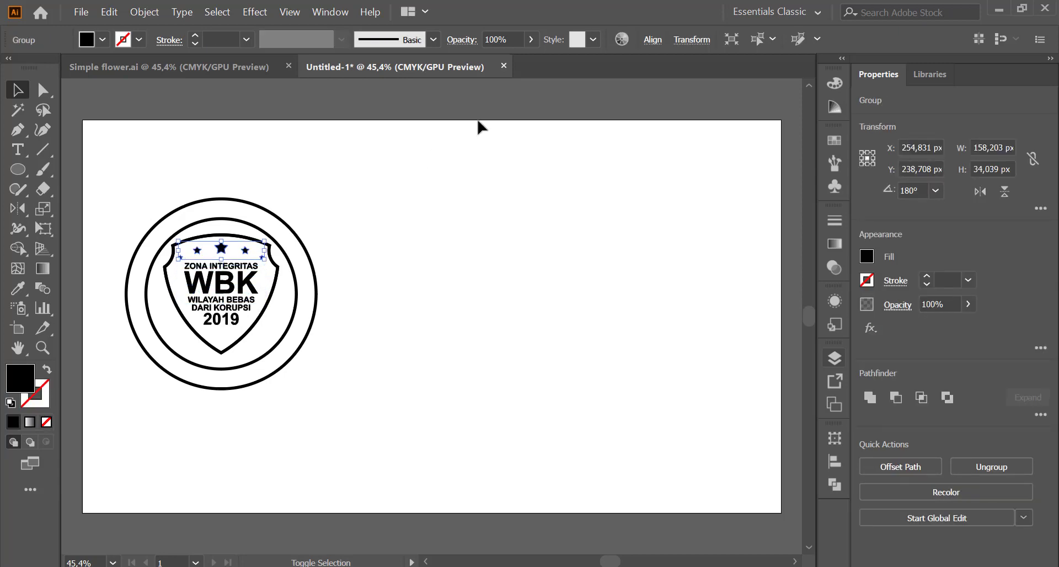
left_click(444, 211)
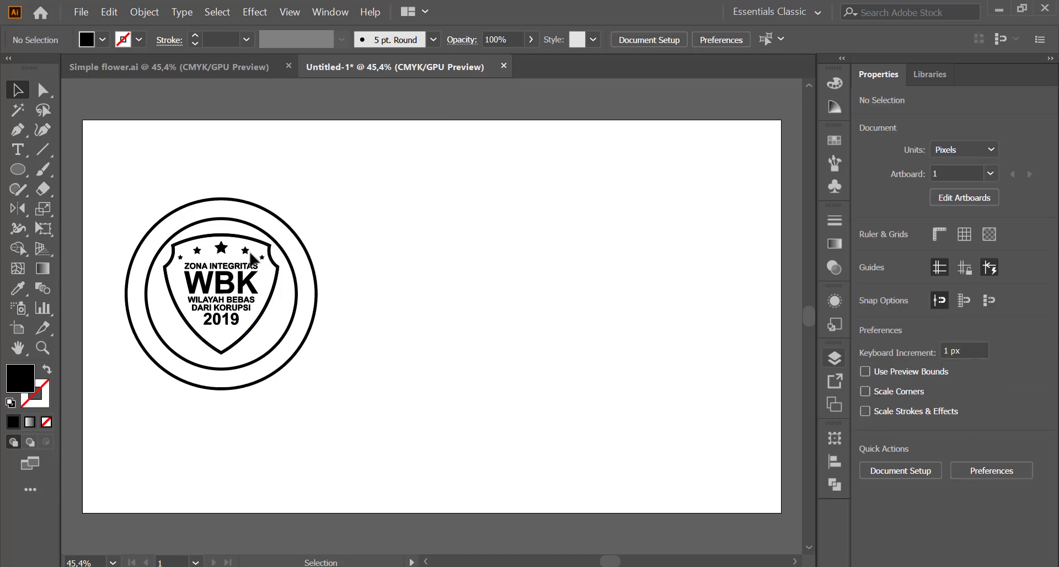
- Group the WBK shield and star artwork and zoom in on it
left_click(247, 256)
left_click(244, 261, "shift")
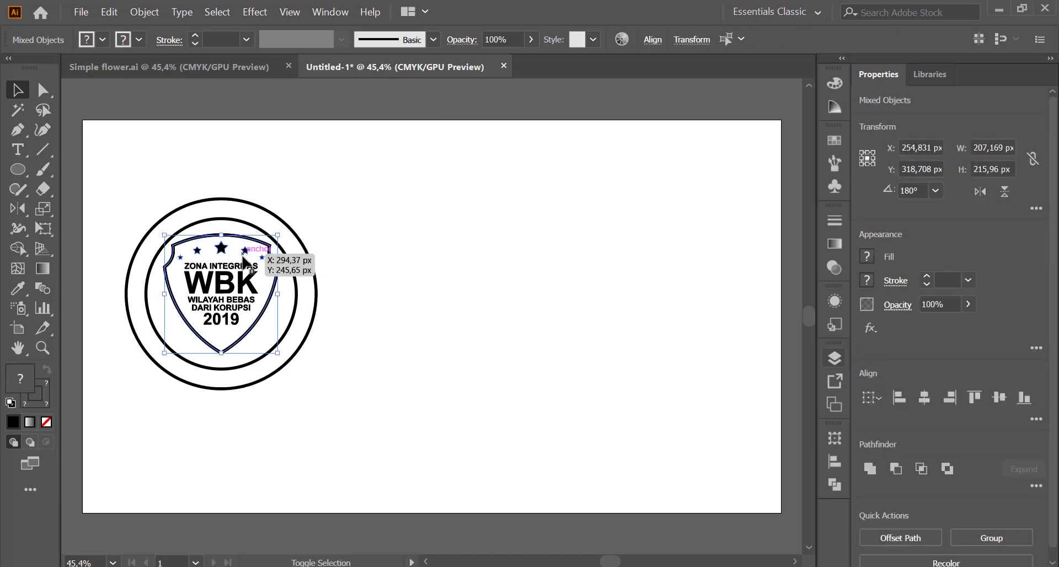
left_click(229, 281, "shift")
right_click(230, 282)
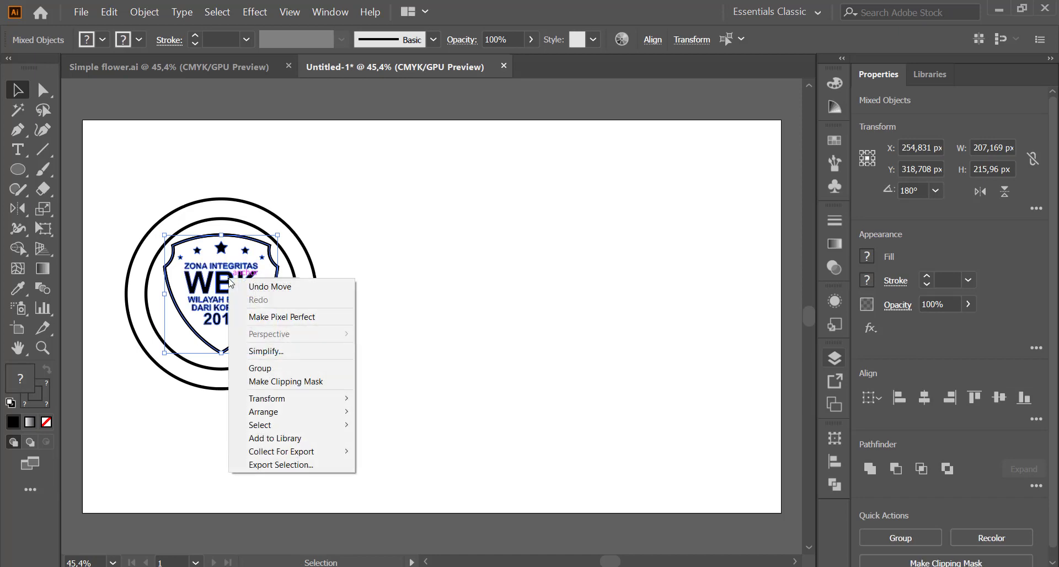
left_click(279, 368)
key("ctrl+plus")
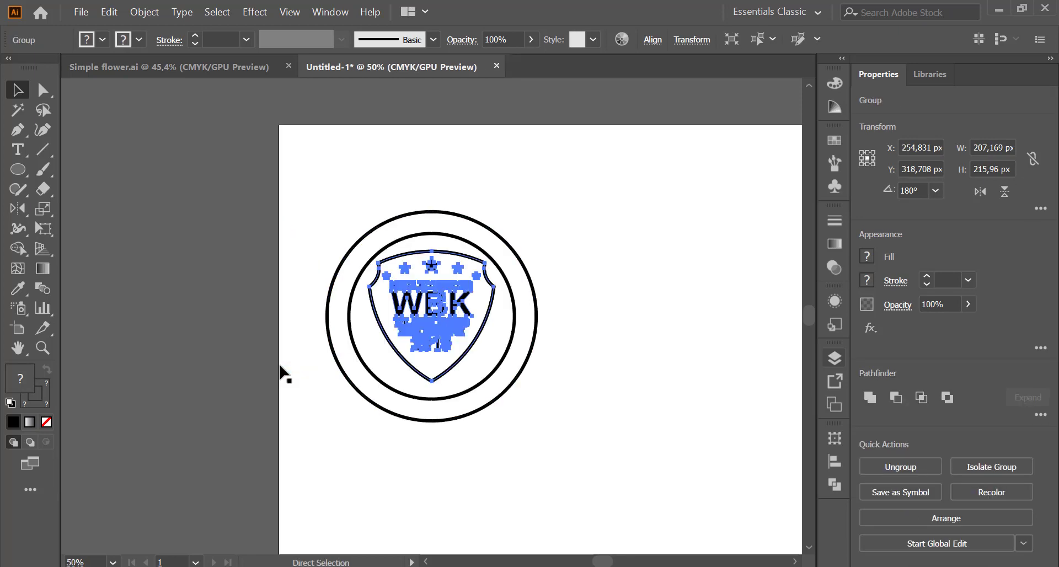
key("ctrl+plus")
key("ctrl+plus")
key("ctrl+plus")
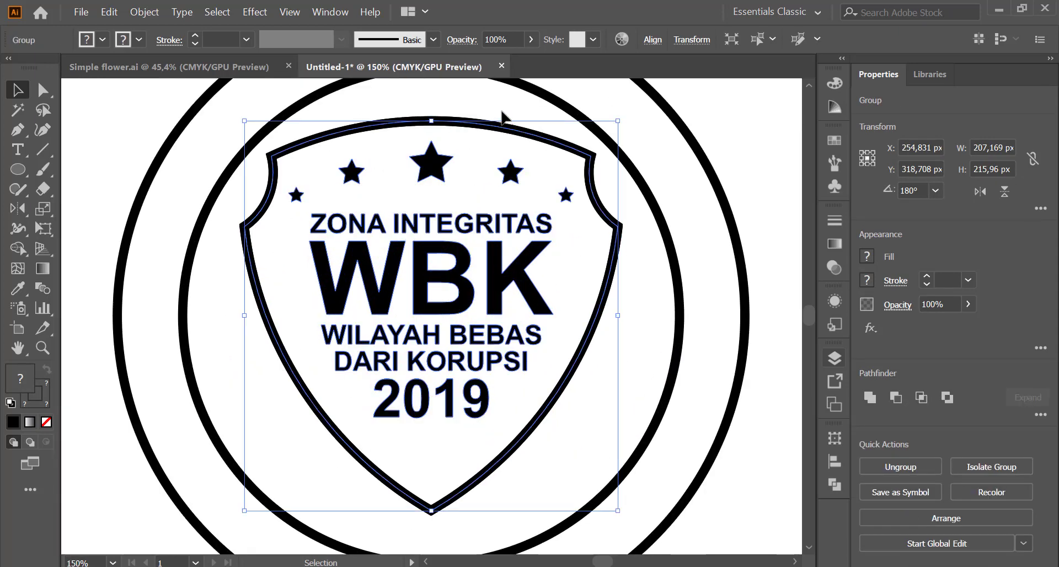
left_click(503, 116)
- Direct-select the shield outline path and browse its context and Object menus
key("a")
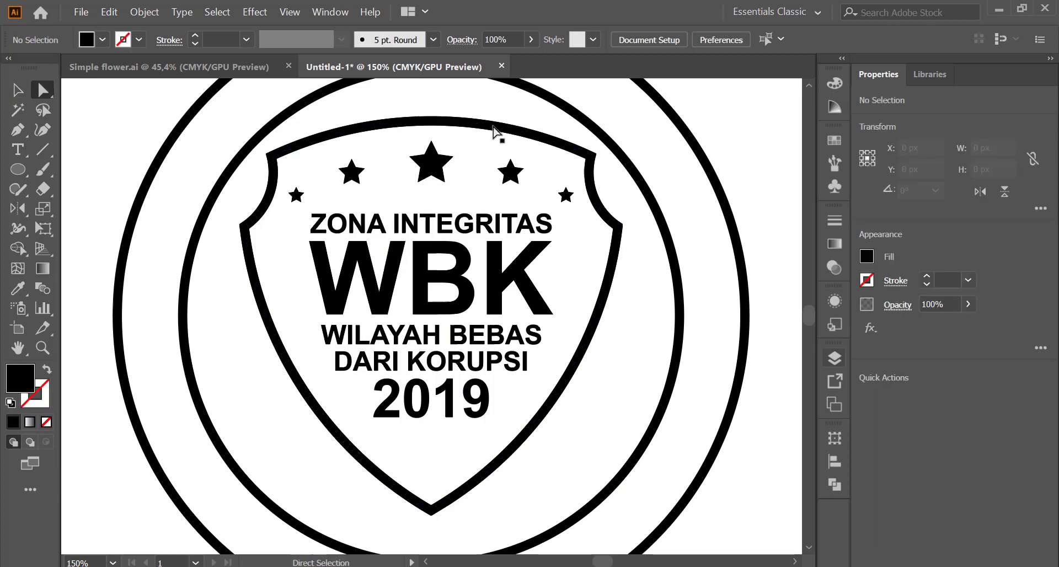
left_click(494, 127)
right_click(494, 125)
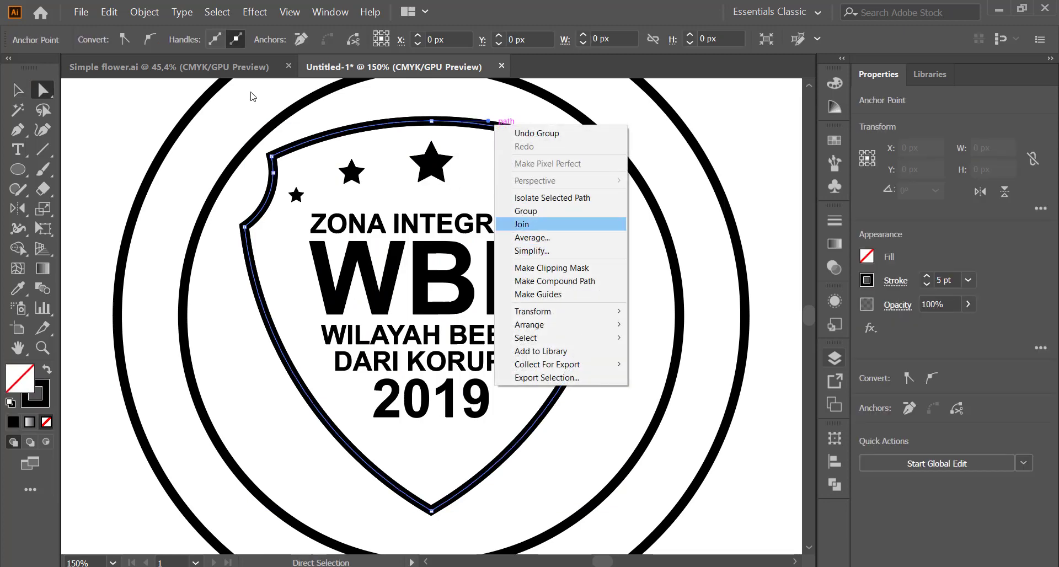
left_click(144, 11)
left_click(144, 12)
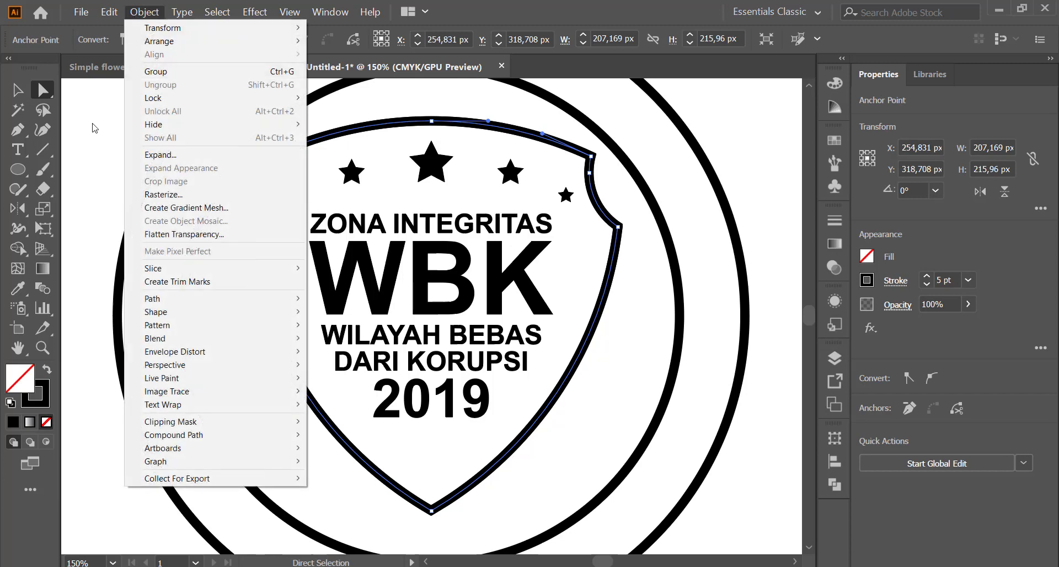
left_click(115, 177)
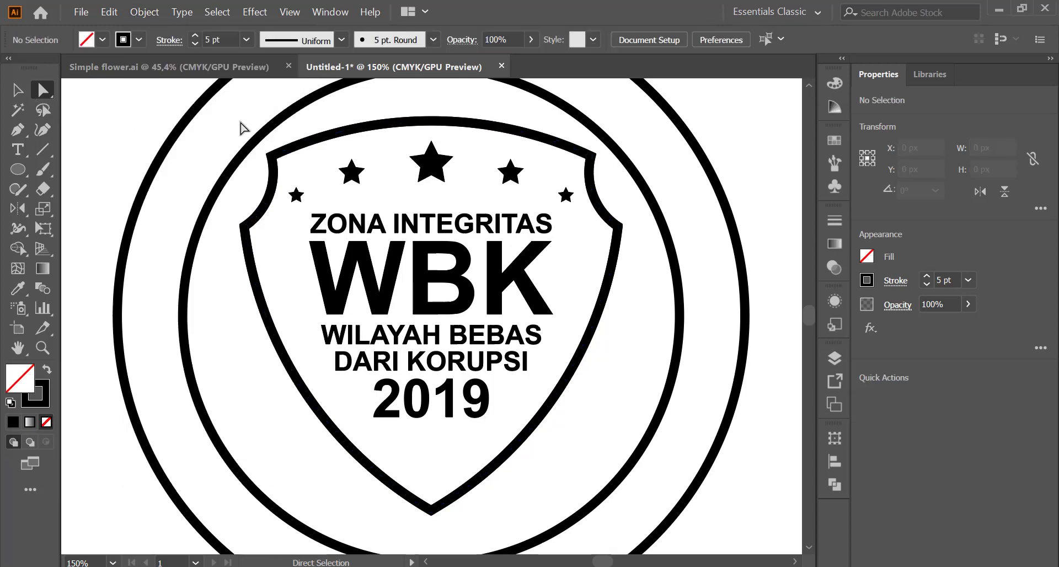
key("v")
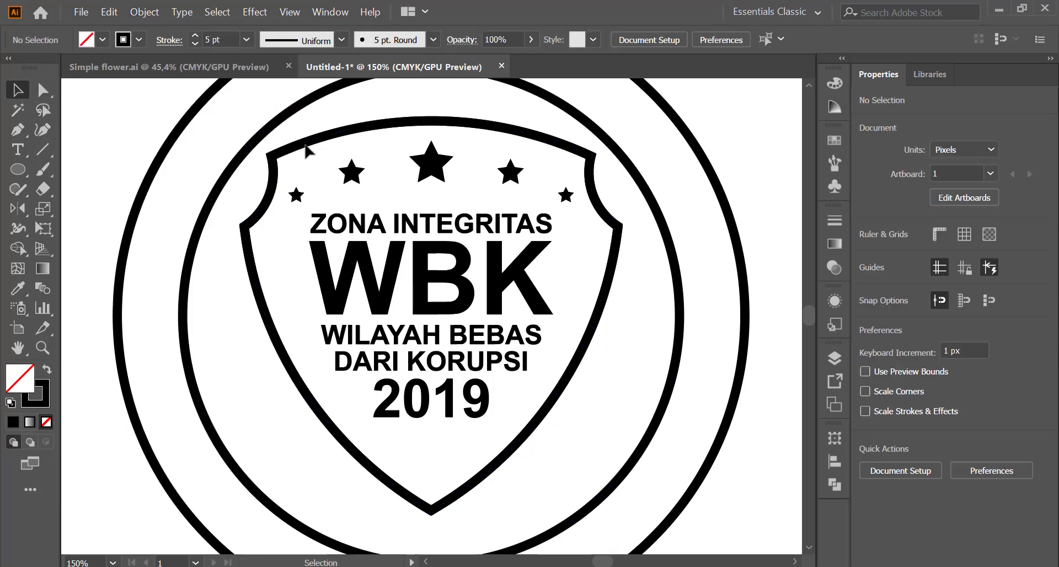
- Apply Object > Path > Outline Stroke to the shield group
left_click(303, 142)
left_click(144, 12)
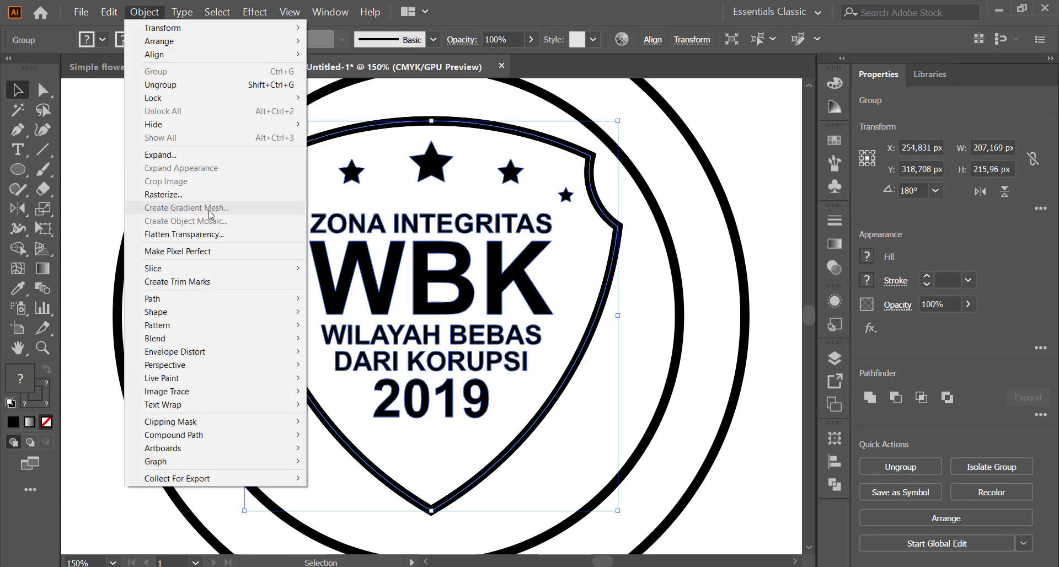
mouse_move(152, 299)
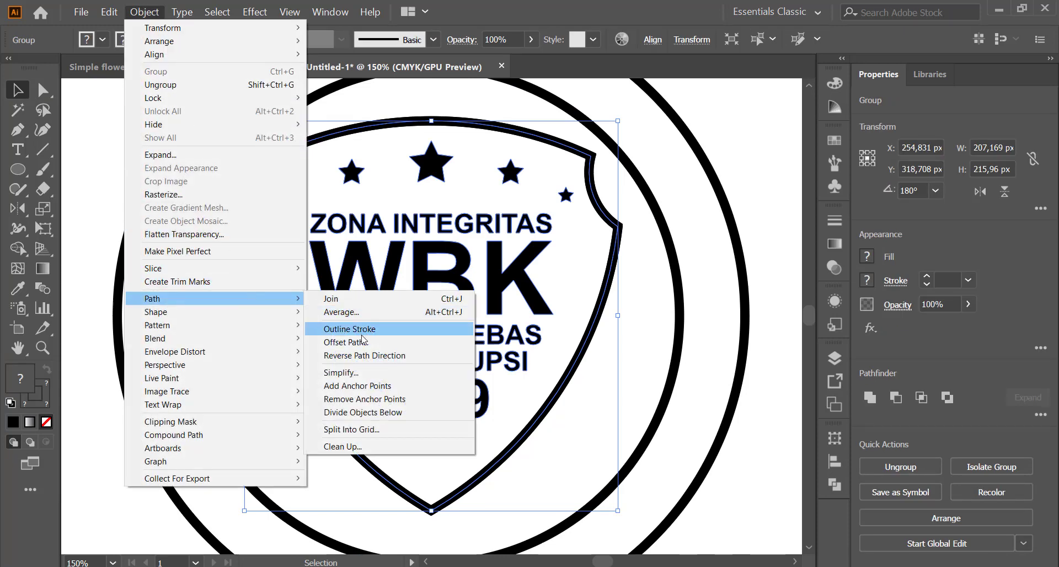
left_click(362, 333)
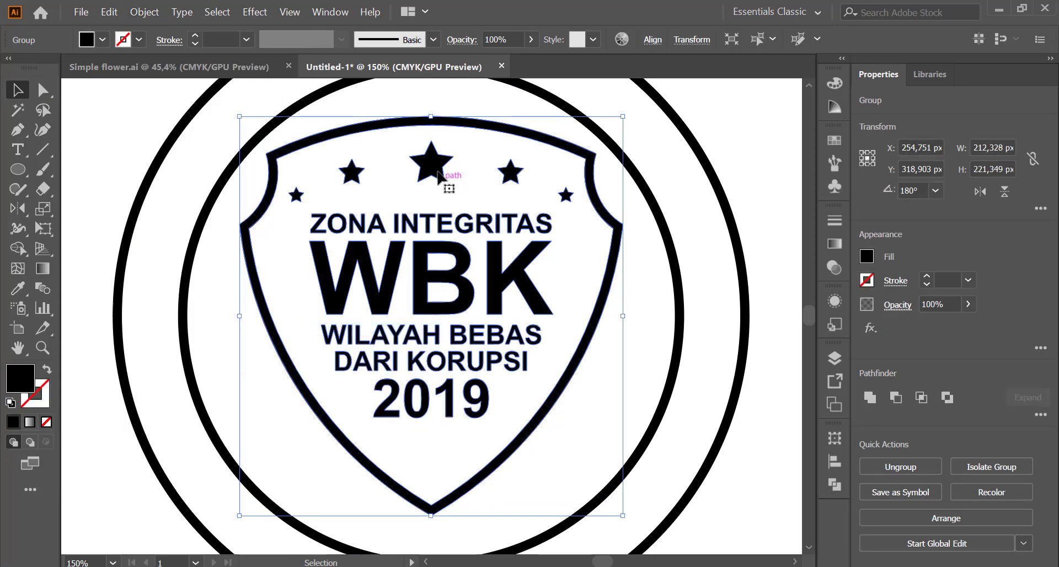
left_click(725, 129)
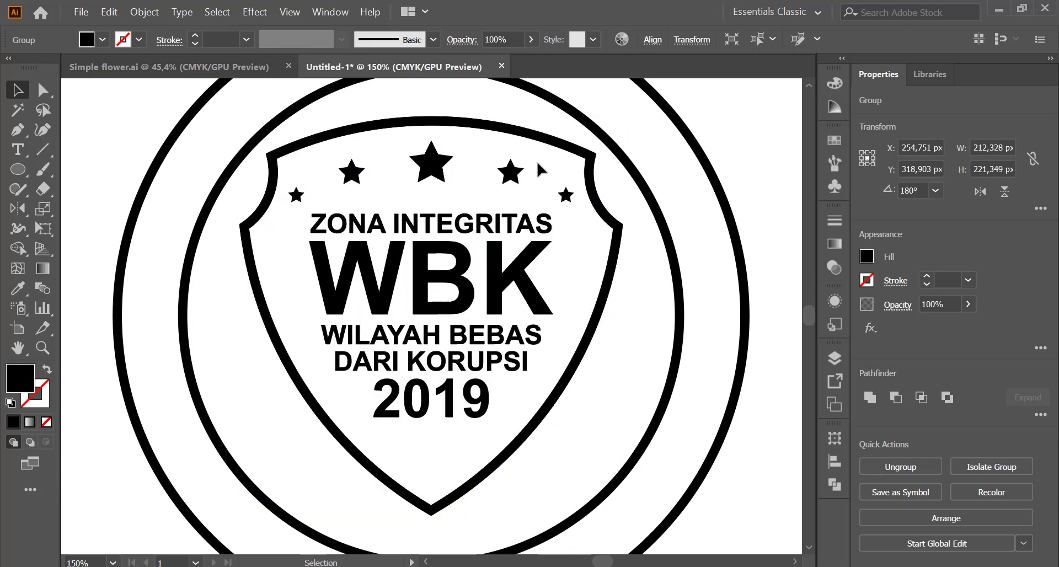
- Shrink the shield group slightly and delete the extra outer shield copy
left_click(487, 157)
scroll(609, 204, "up", 2)
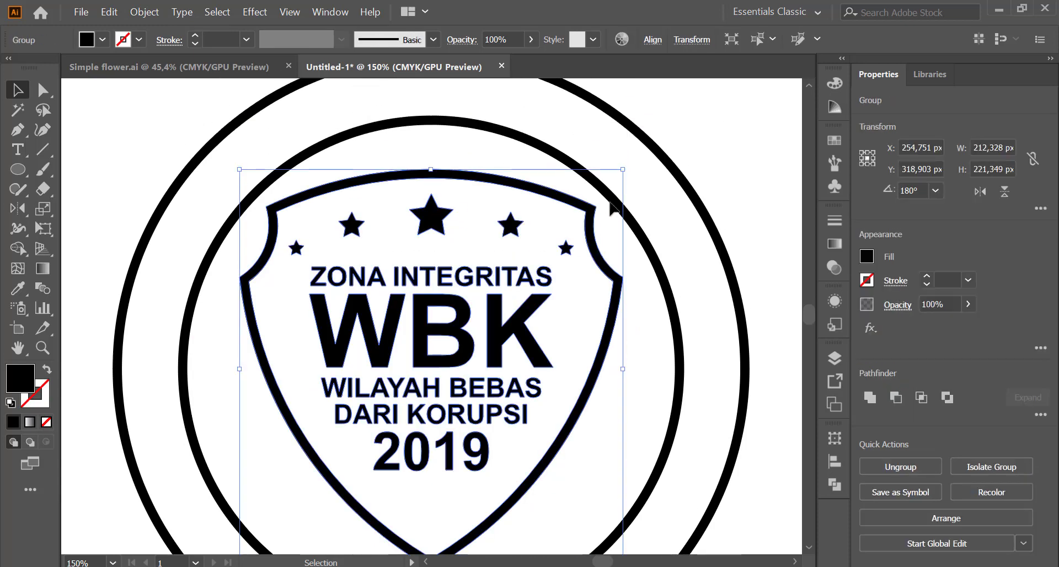
left_click_drag(623, 170, 590, 204)
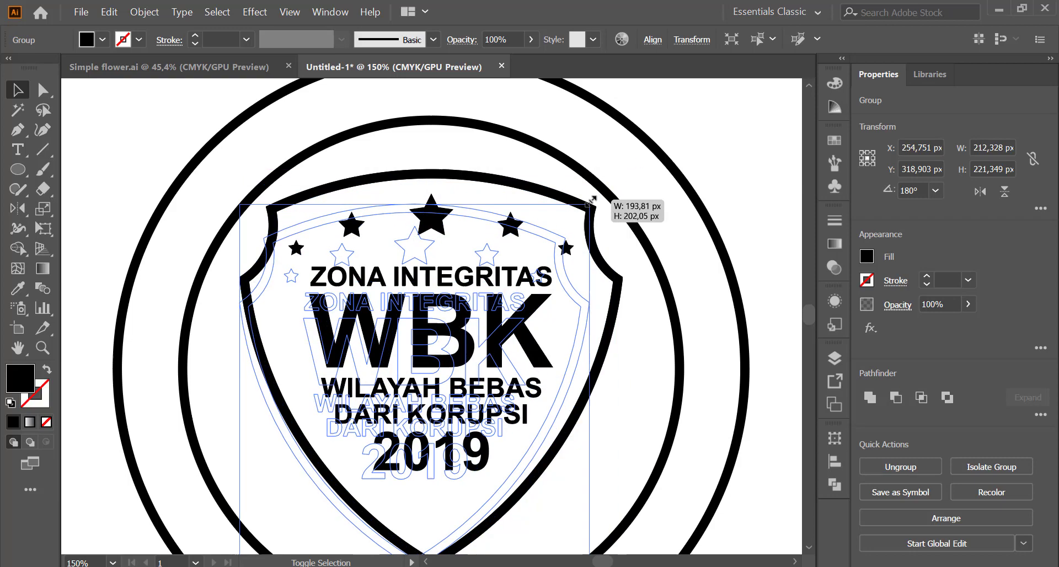
left_click(527, 201)
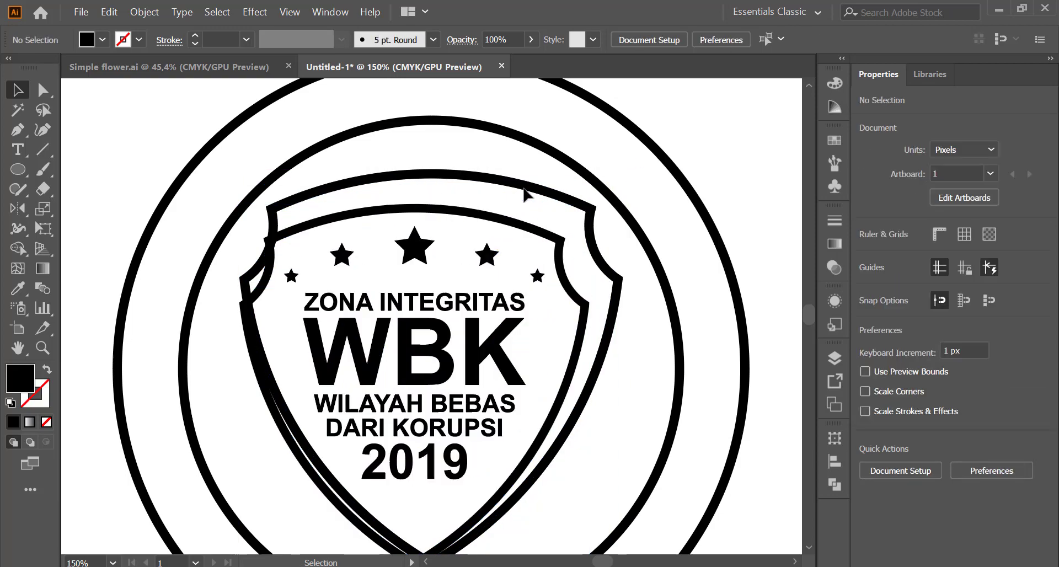
left_click(532, 198)
key("Delete")
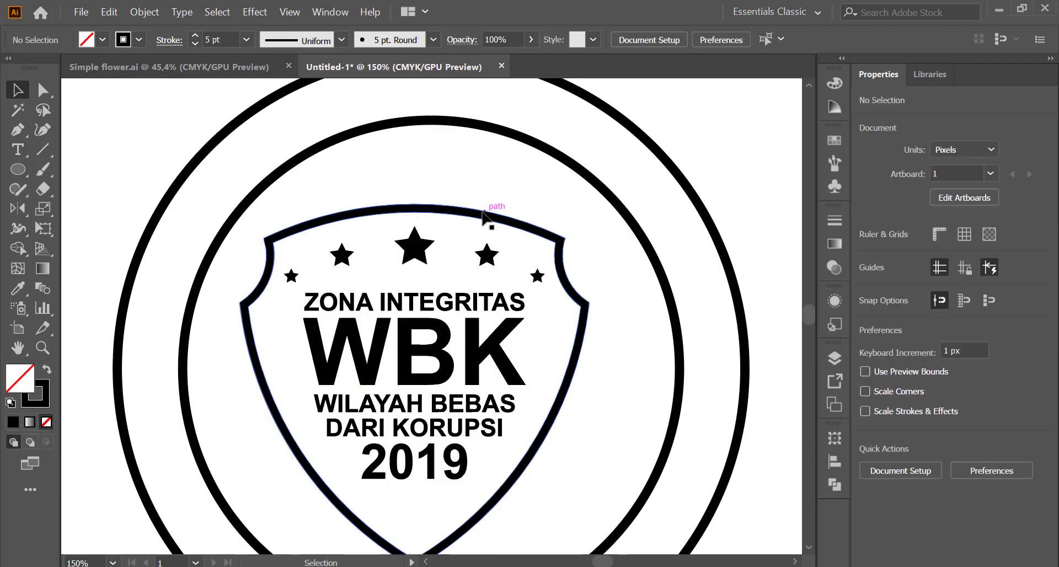
- Enlarge the shield to about 222 × 232 px
key("ctrl+a")
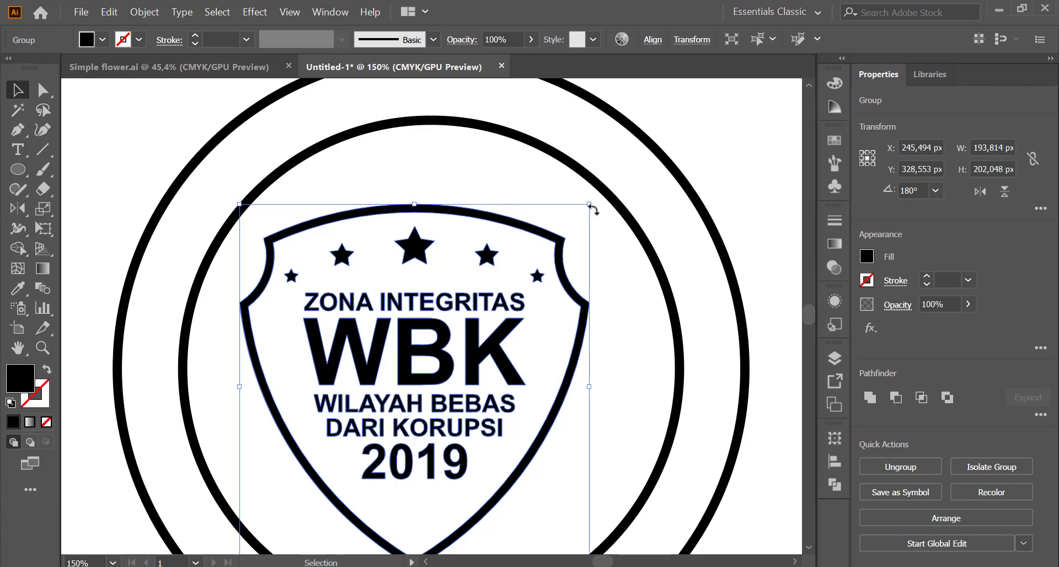
left_click_drag(589, 205, 630, 172)
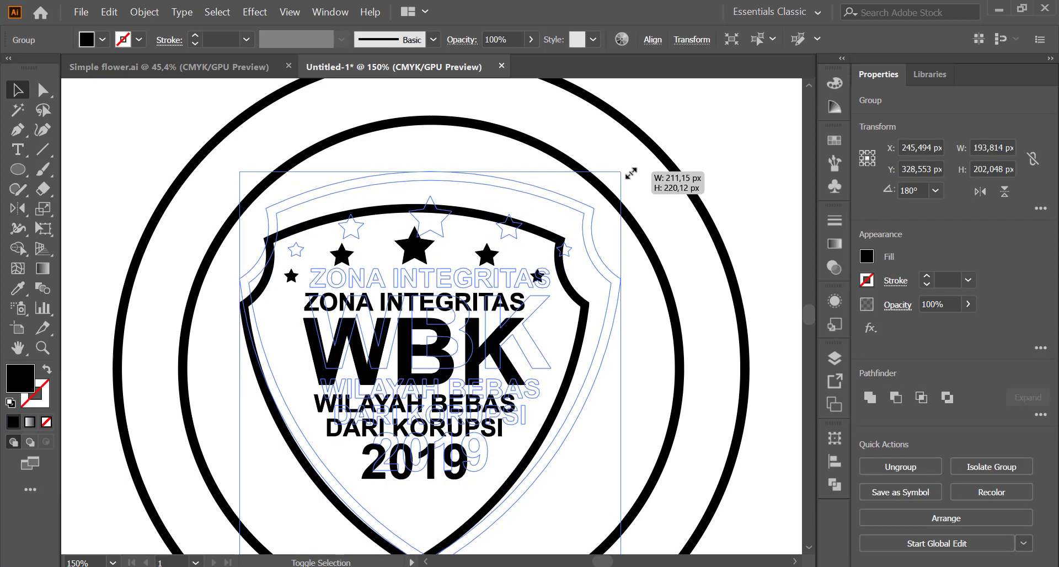
scroll(630, 173, "down", 1)
scroll(573, 276, "down", 1)
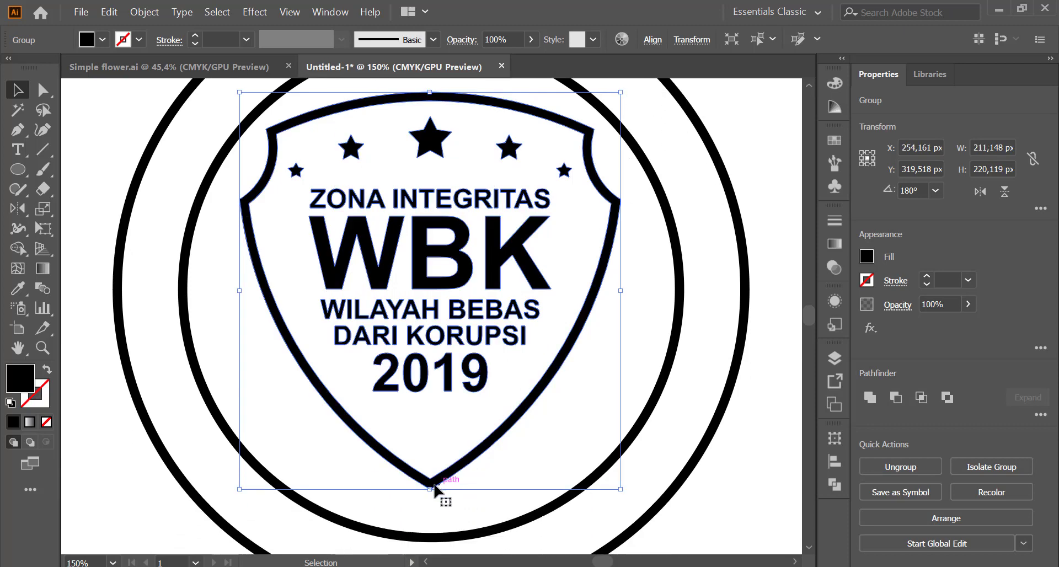
left_click_drag(430, 488, 429, 509)
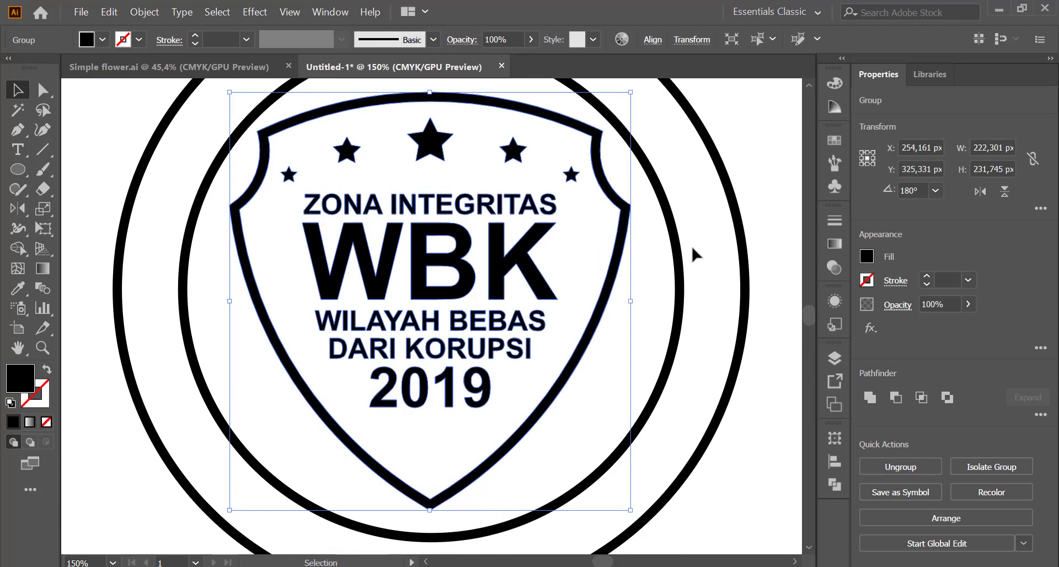
- Centre the shield horizontally and vertically within the two circles
left_click(736, 230, "shift")
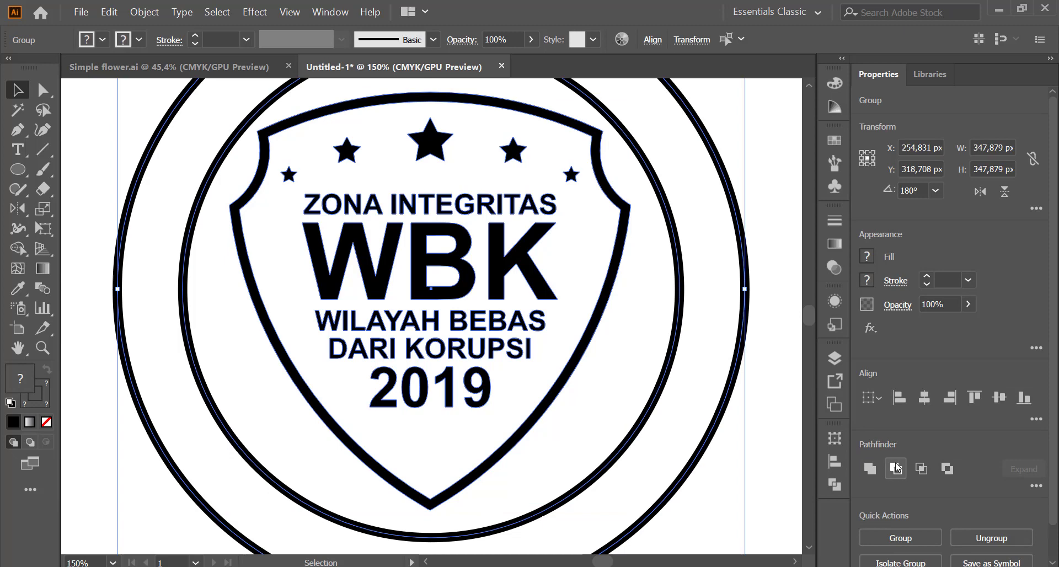
left_click(925, 398)
left_click(999, 397)
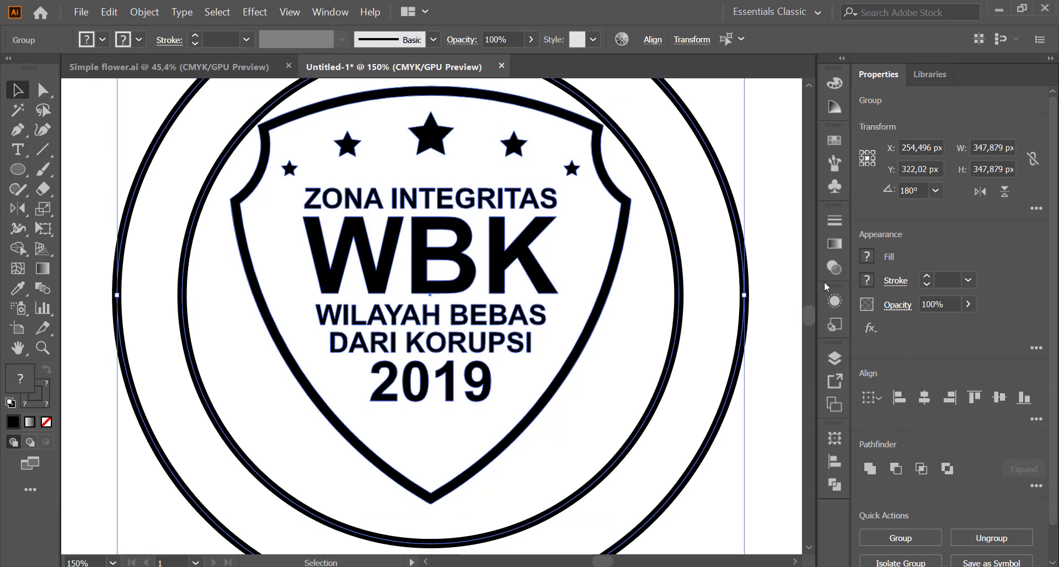
scroll(801, 274, "up", 4)
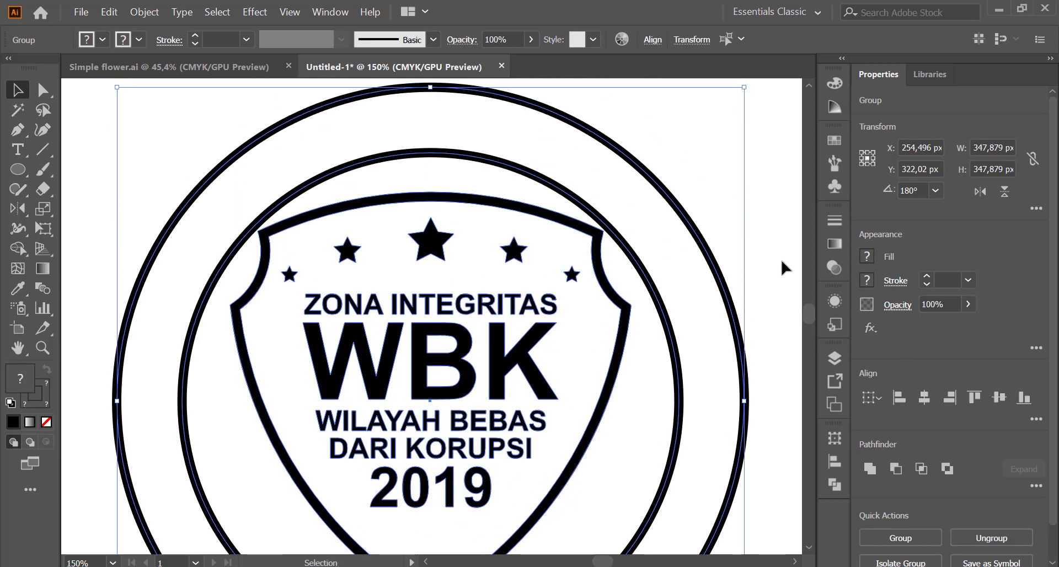
left_click(780, 255)
left_click(669, 308)
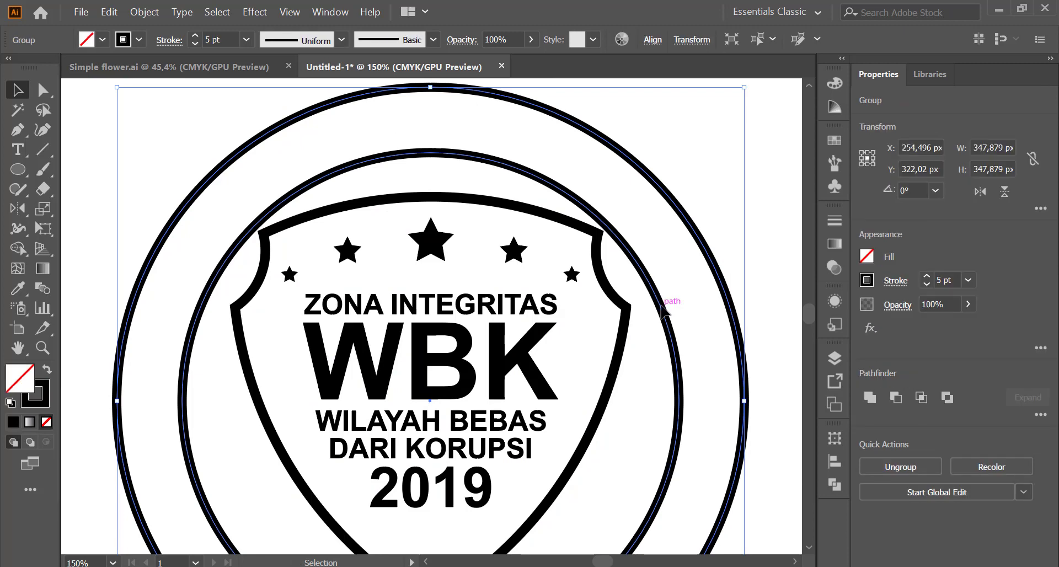
left_click(771, 198)
scroll(739, 217, "down", 1)
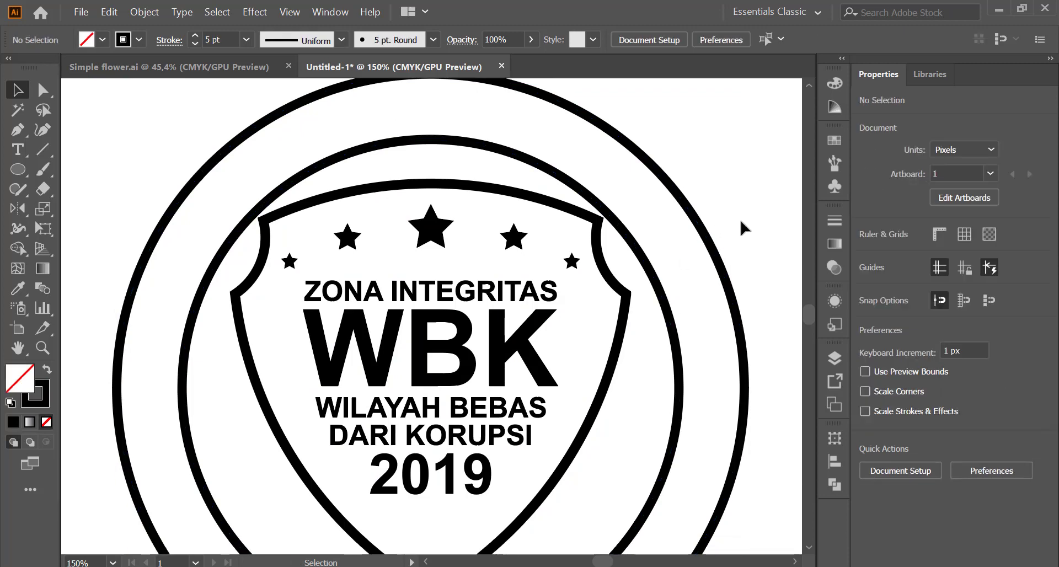
scroll(740, 216, "down", 1)
key("ctrl+minus")
key("ctrl+minus")
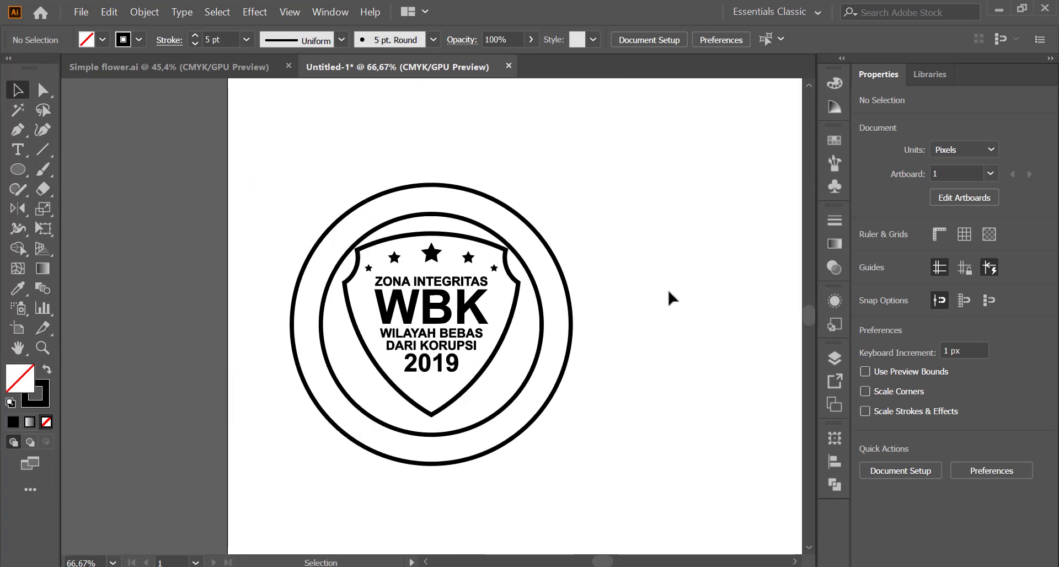
- Move the shield group to the right of the double circles
left_click(507, 325)
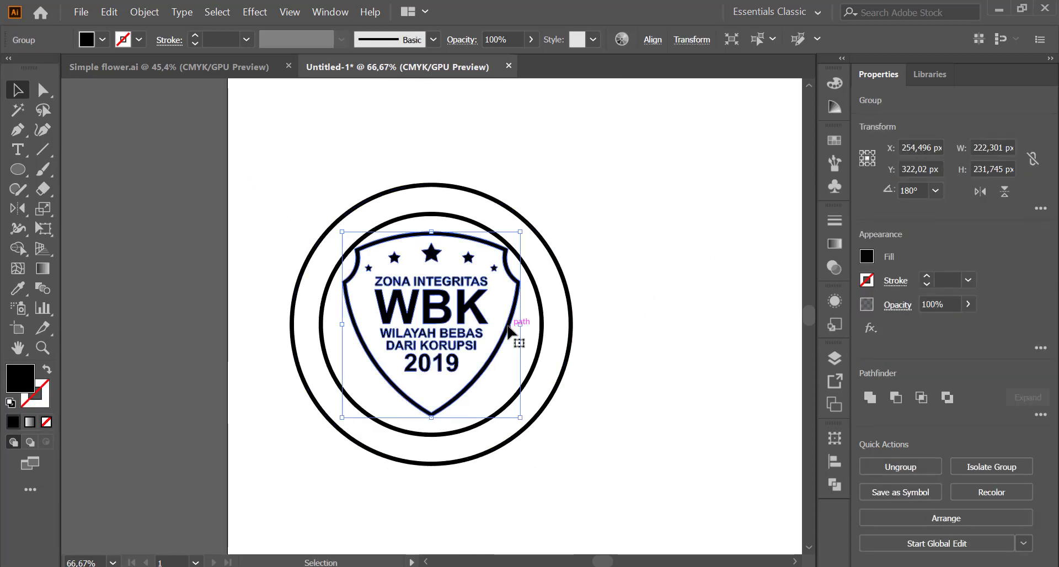
left_click_drag(508, 325, 761, 338)
left_click(671, 192)
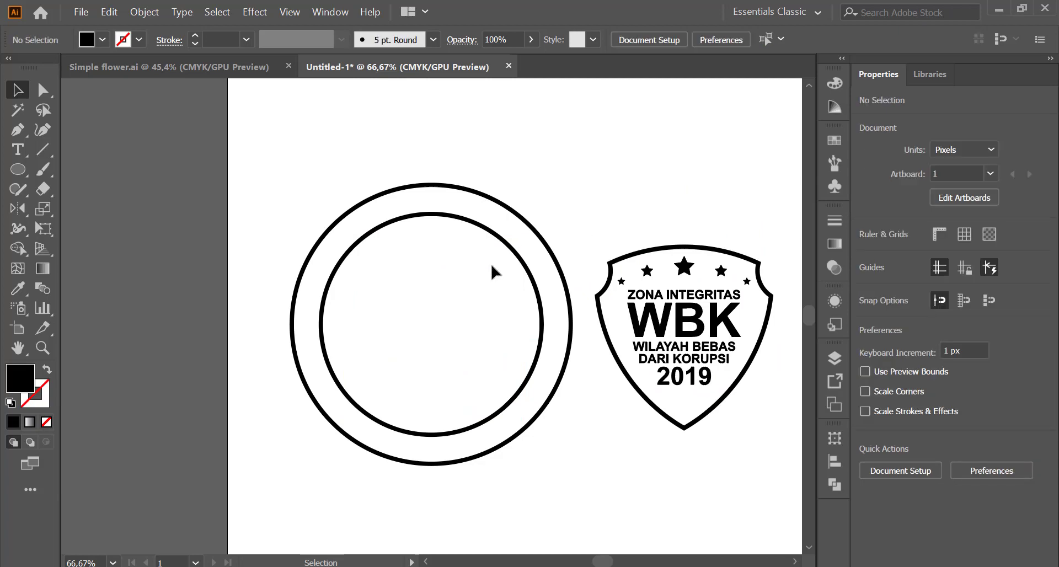
- Enter the double-circle group in isolation and select the inner circle
left_click(484, 231)
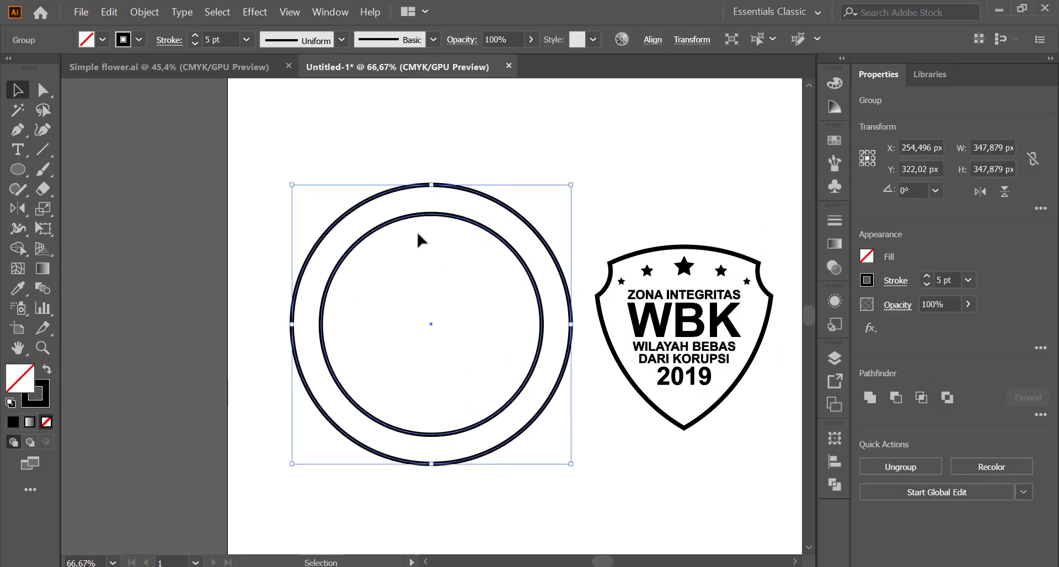
left_click(447, 208)
double_click(460, 218)
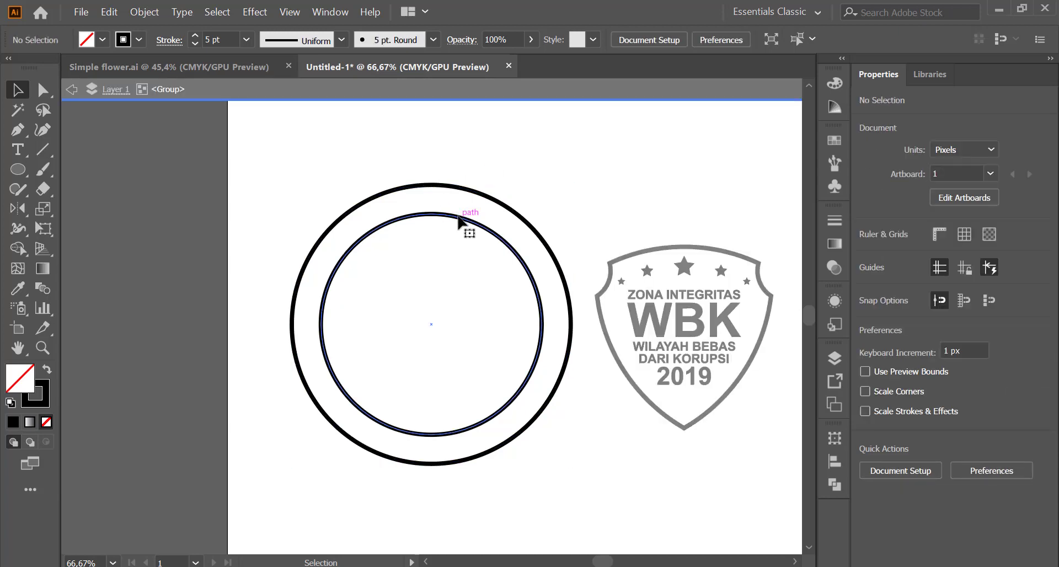
left_click(457, 219)
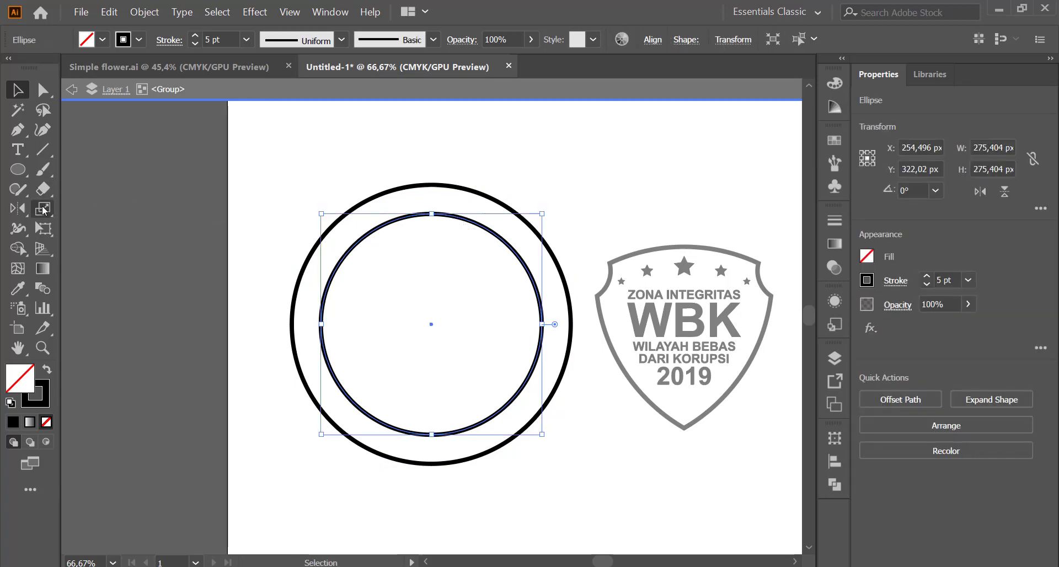
- Scale a copy of the inner circle uniformly to 107%, about 294.7 px wide
double_click(44, 210)
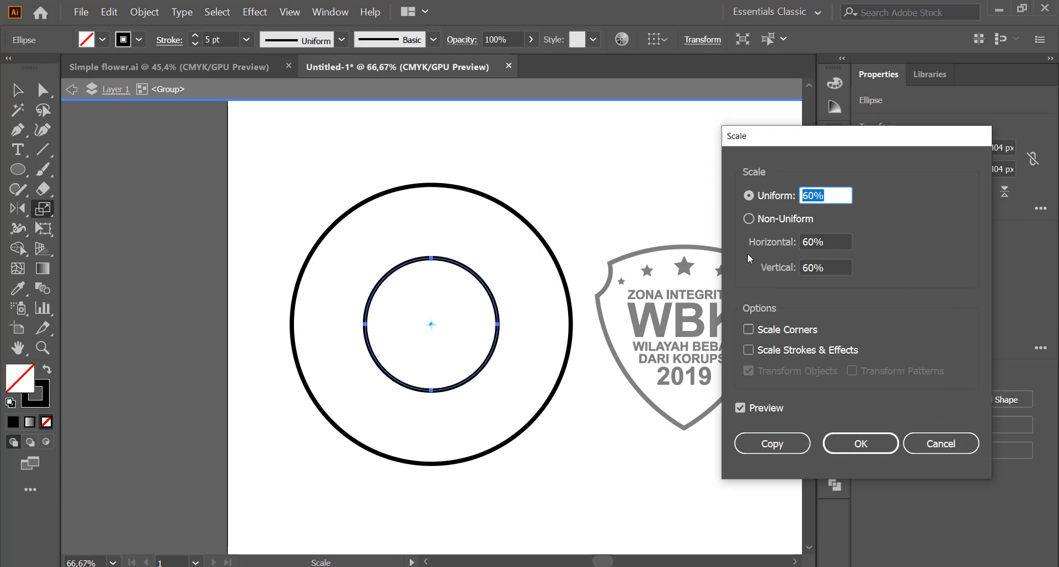
key("shift+Up")
key("shift+Up")
key("shift+Up")
key("shift+Up")
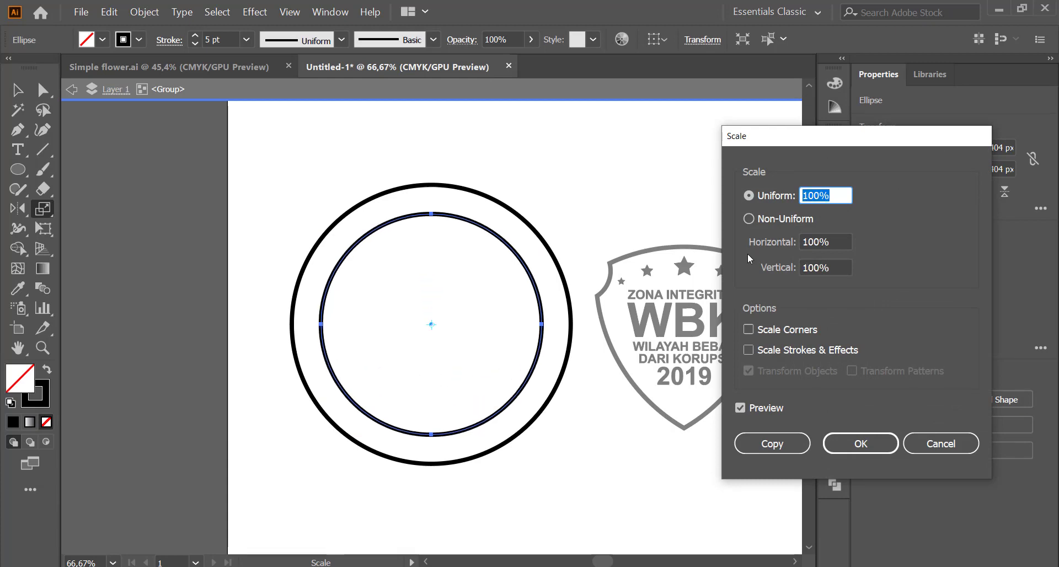
key("shift+Up")
key("Down")
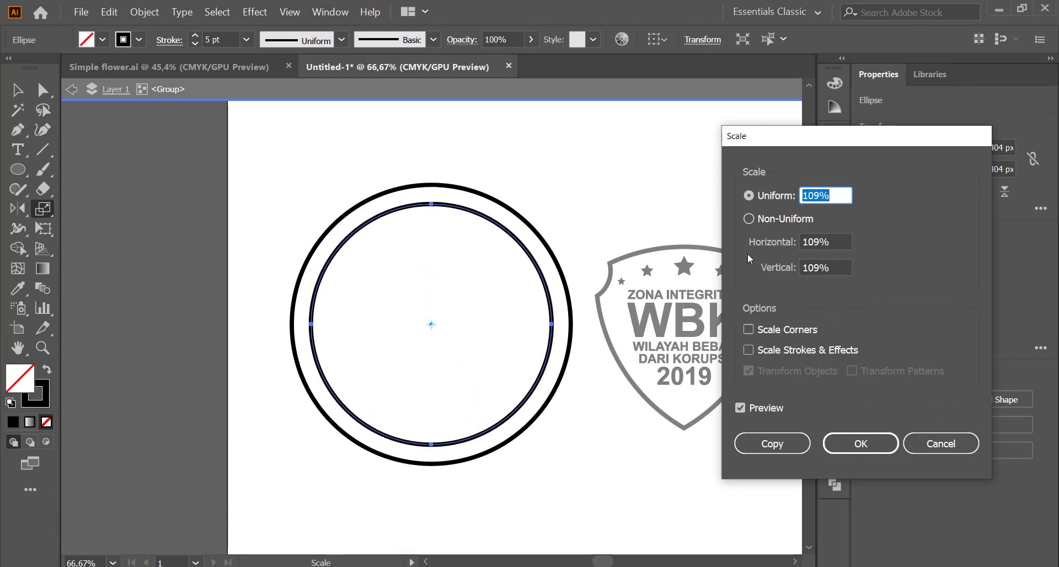
key("Down")
key("Down")
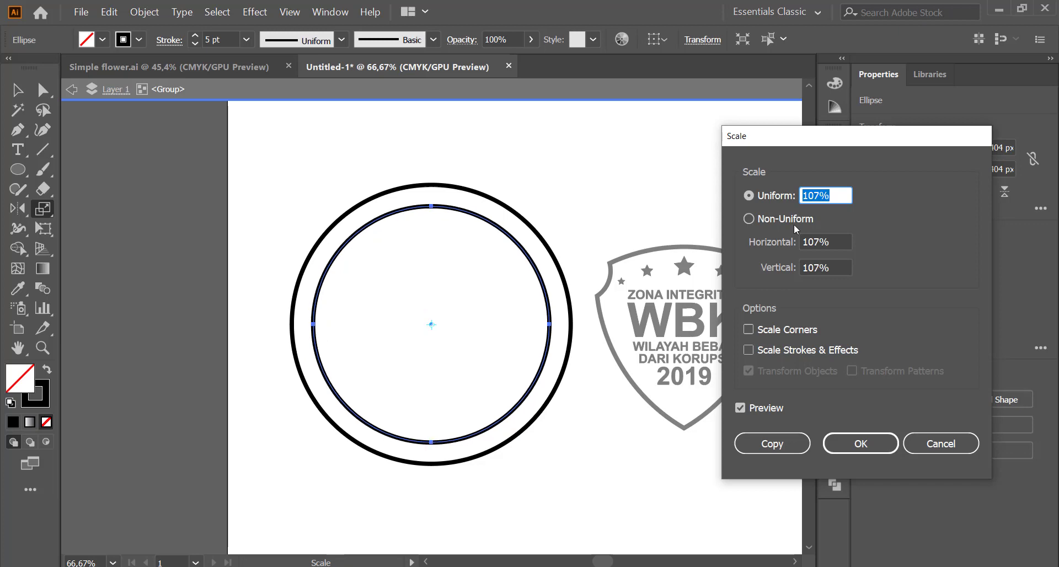
left_click(770, 447)
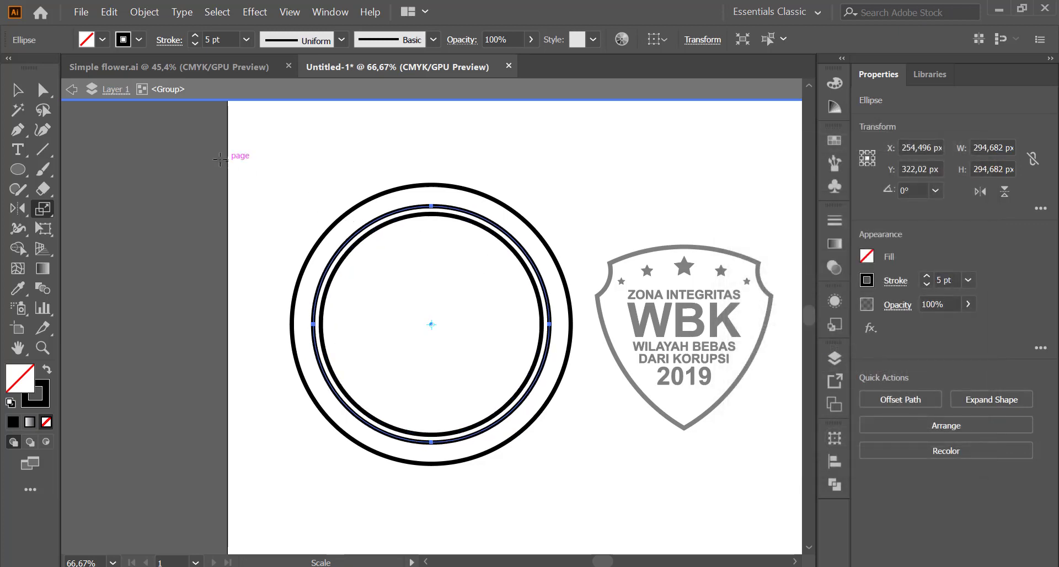
left_click(43, 89)
left_click(346, 172)
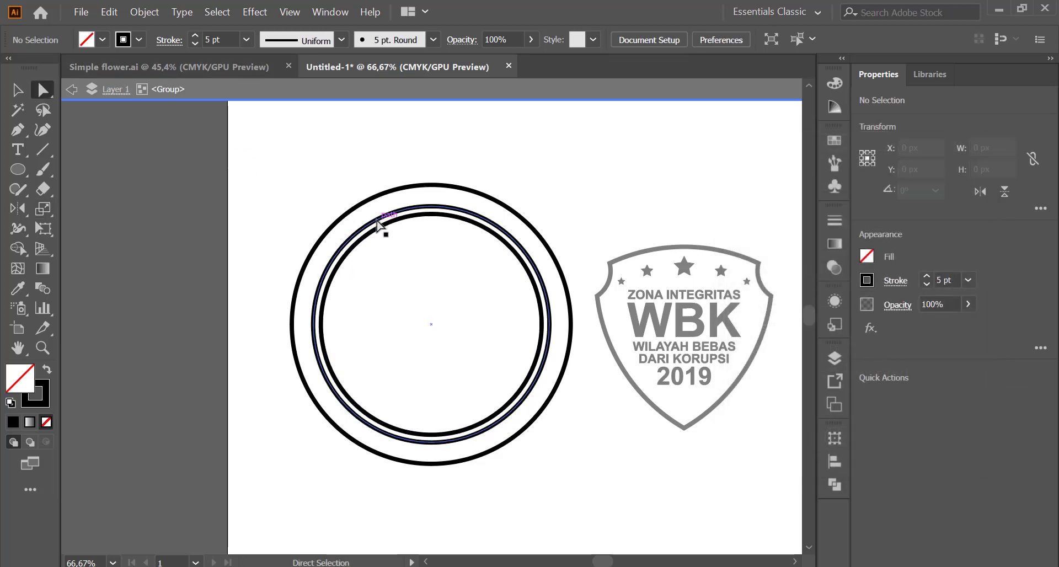
- Start Type on a Path text on the middle circle so Lorem ipsum placeholder wraps the ring
left_click(379, 221)
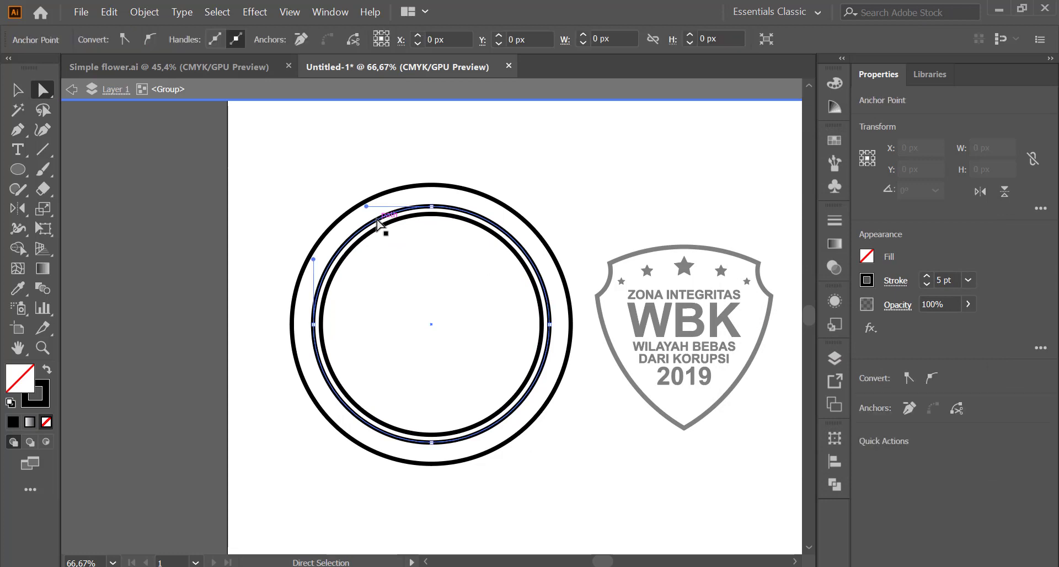
left_click(19, 149)
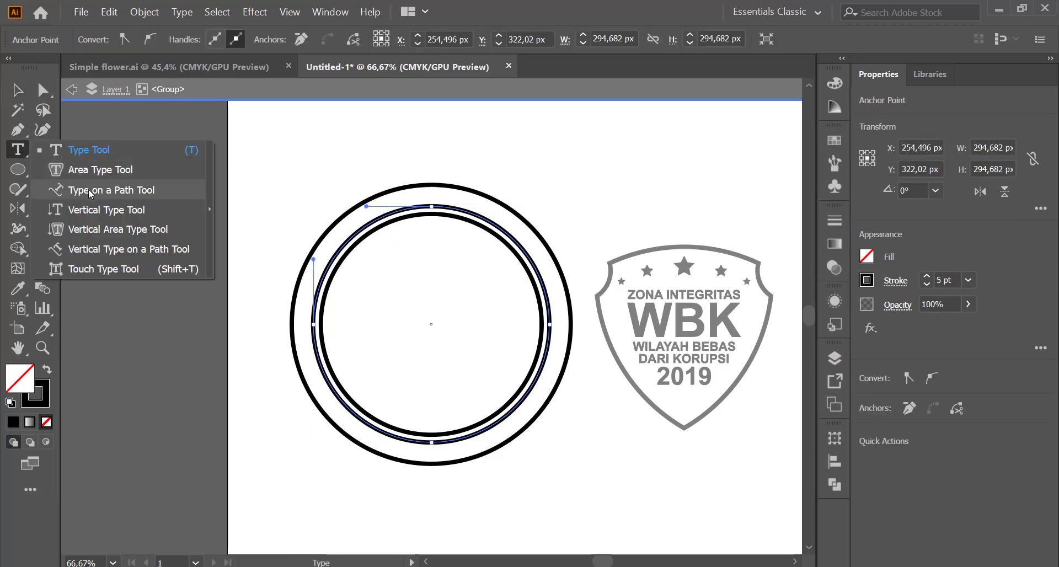
left_click_drag(23, 149, 75, 190)
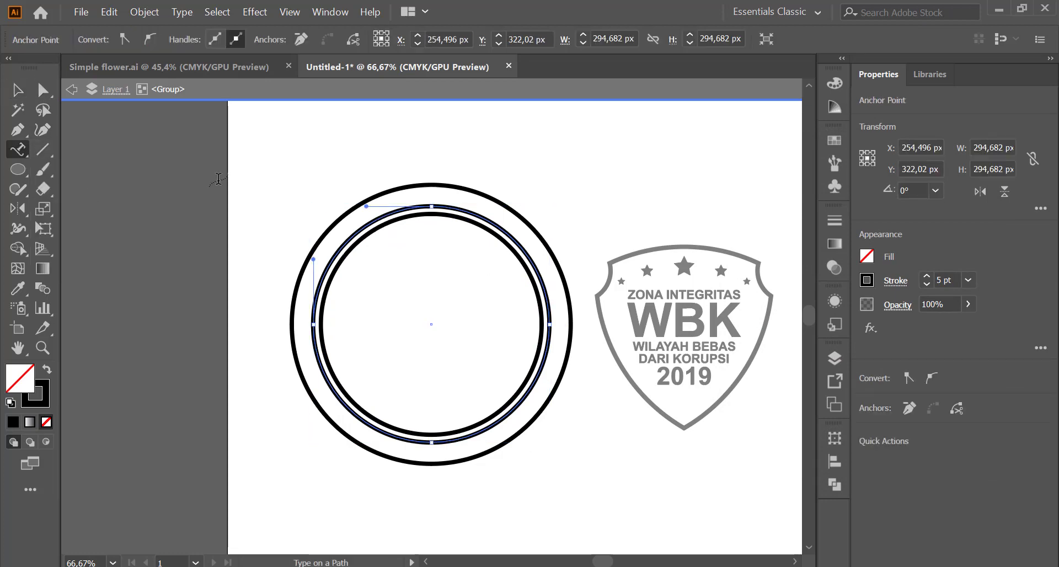
left_click(347, 232)
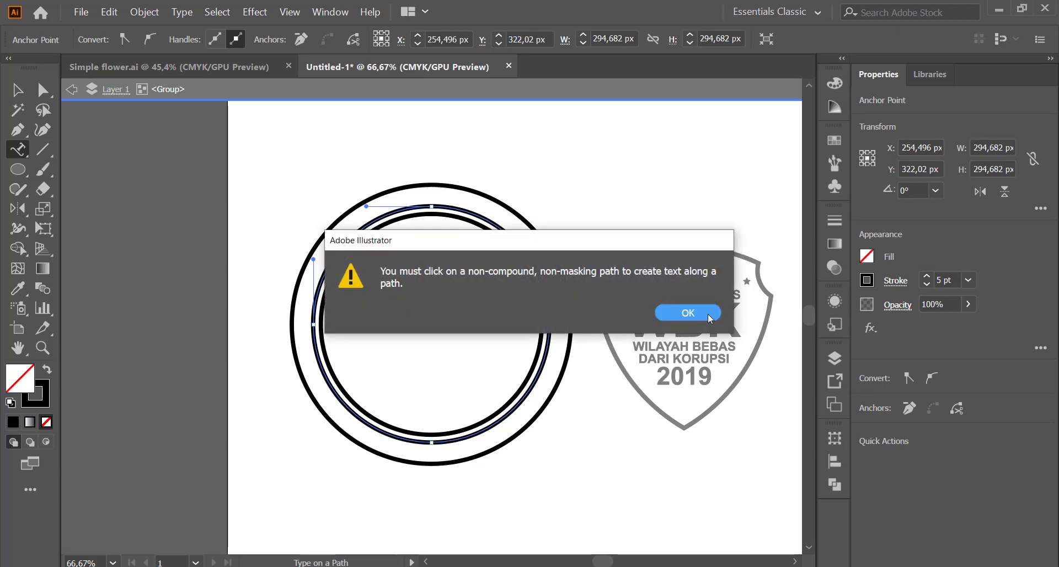
left_click(708, 313)
left_click(345, 238)
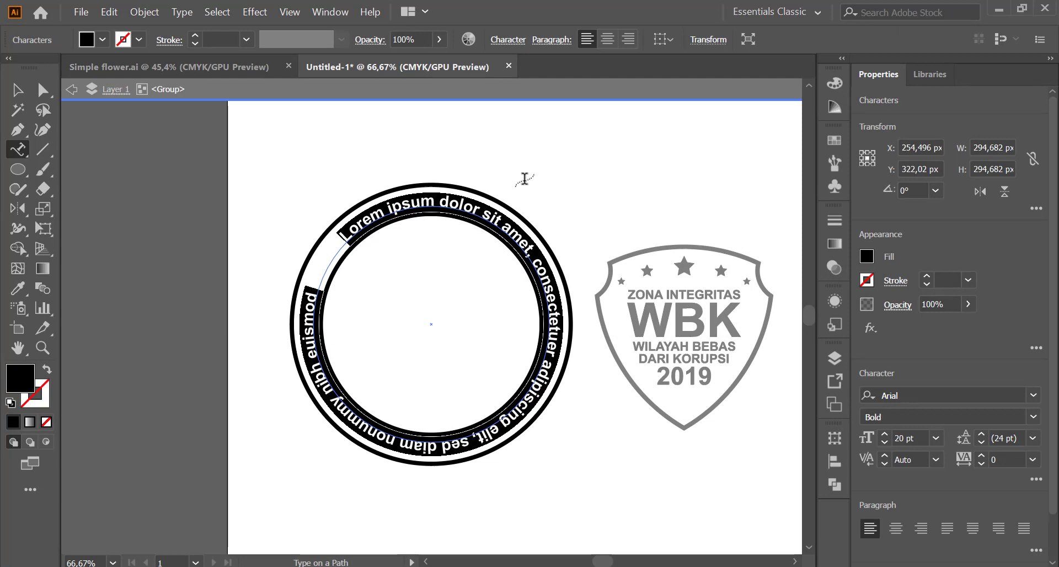
- Replace the placeholder ring text with KEMENTERIAN HUKUM DAN HAM
type("k")
key("Escape")
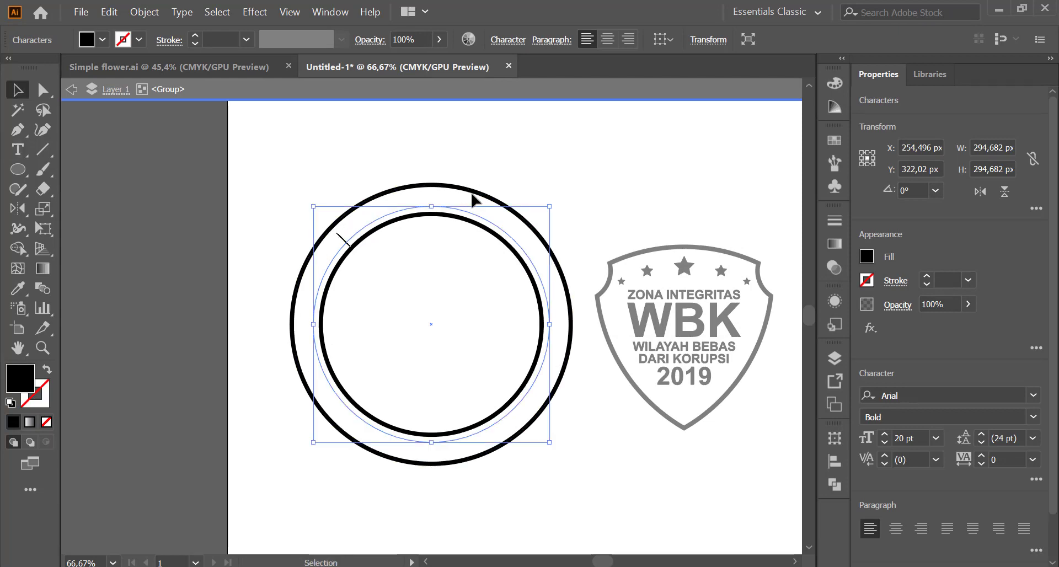
type("kem")
type("MENTERIAN HUK")
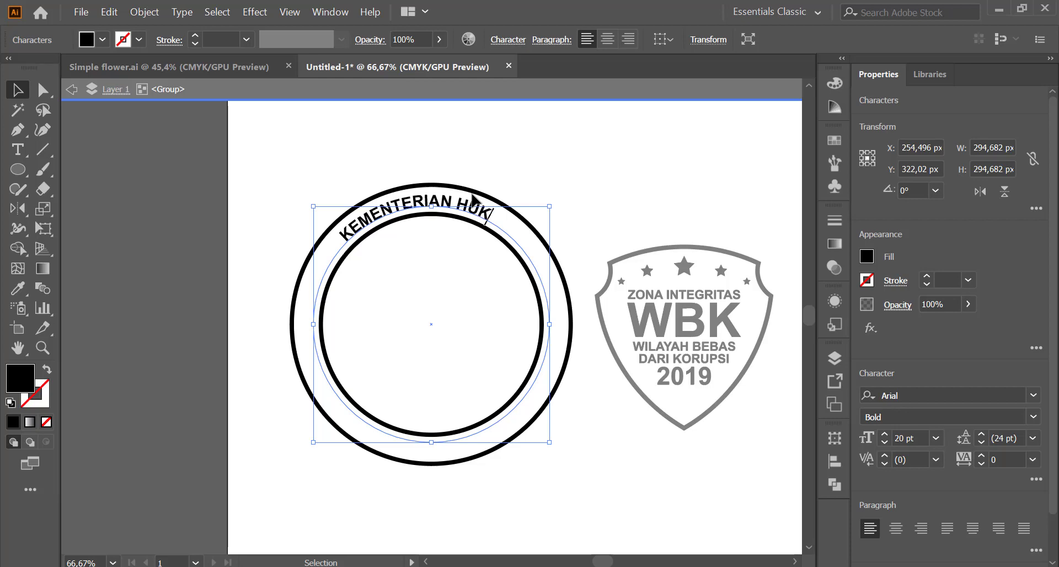
type("UM DAN HAM")
- Set the whole ring text to 26 pt font size
key("ctrl+a")
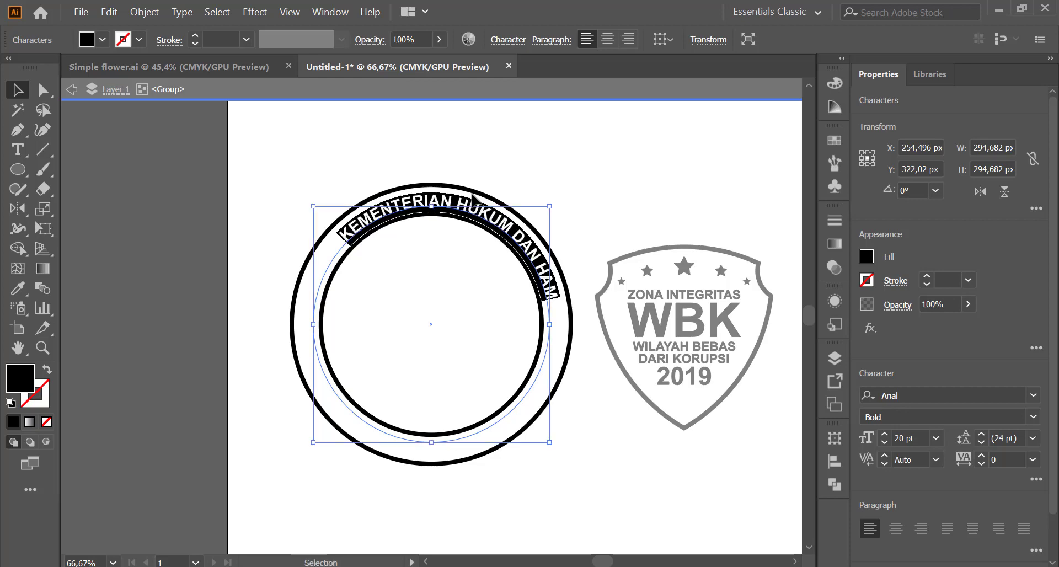
double_click(905, 439)
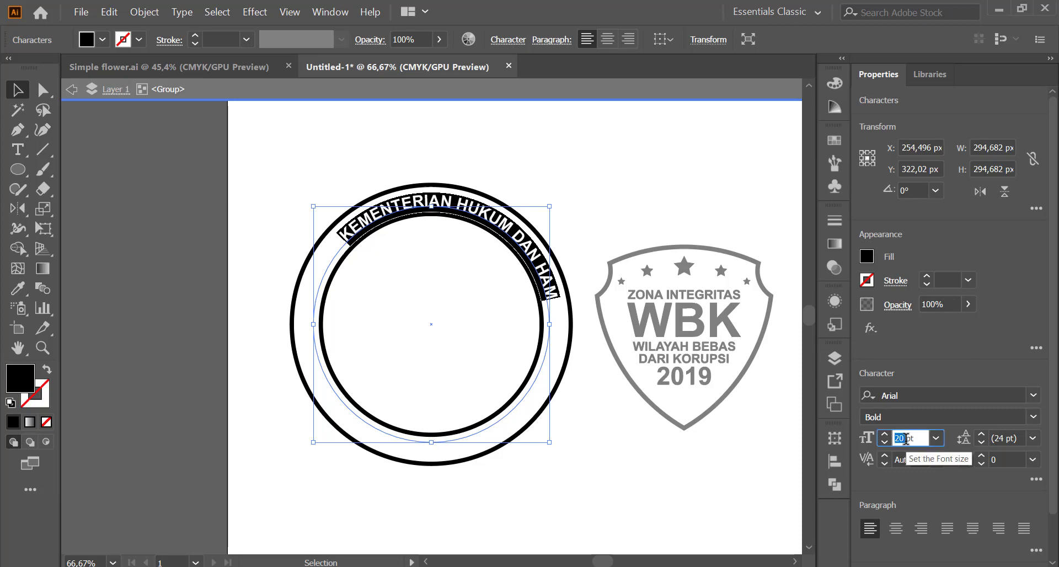
type("40")
key("Return")
key("Down")
key("Down")
key("Down")
key("Down")
key("Down")
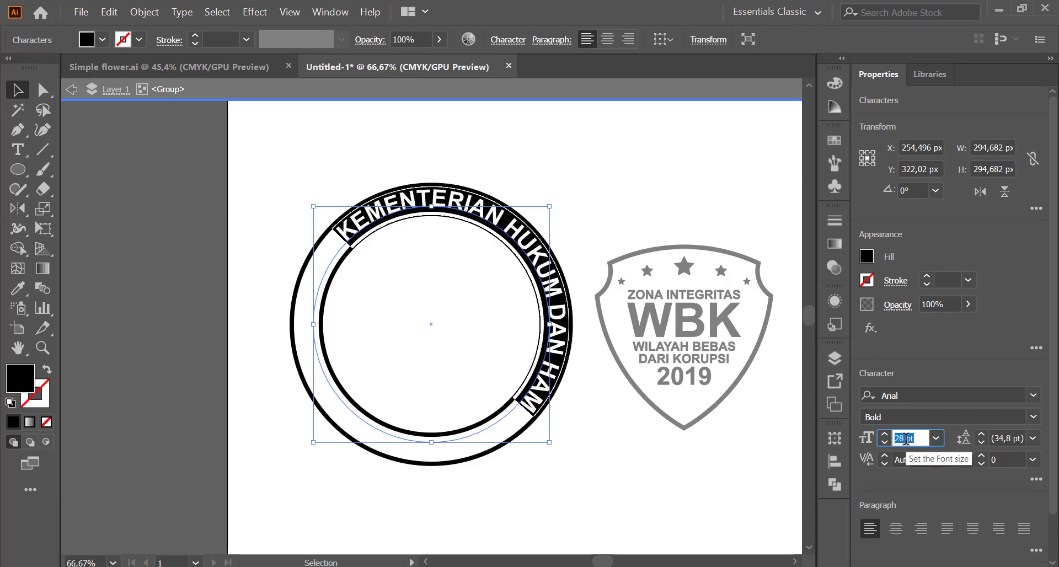
key("Down")
key("Down")
key("Down")
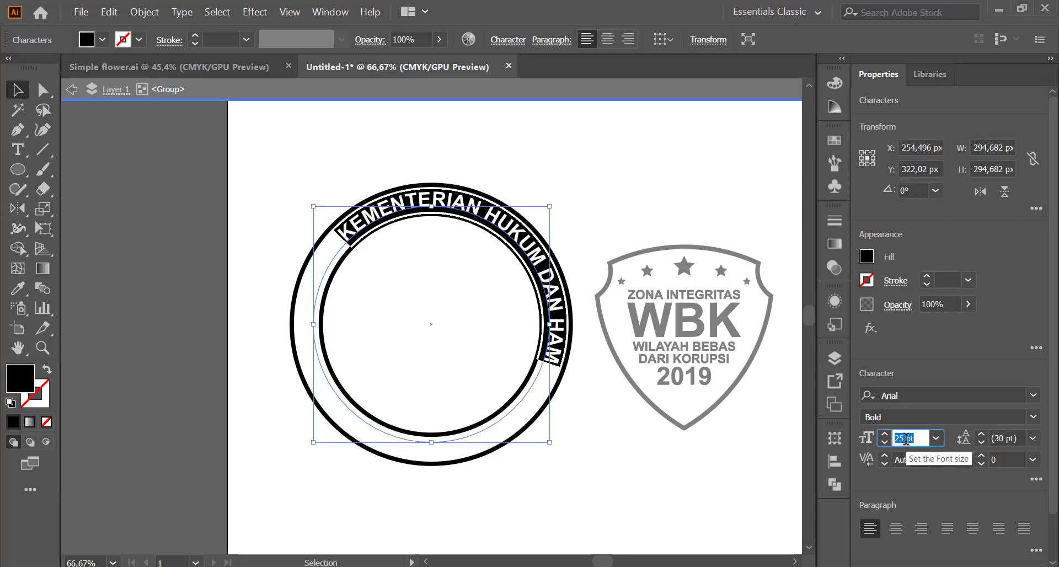
key("Up")
- Raise the ring text's tracking toward 80
double_click(1011, 459)
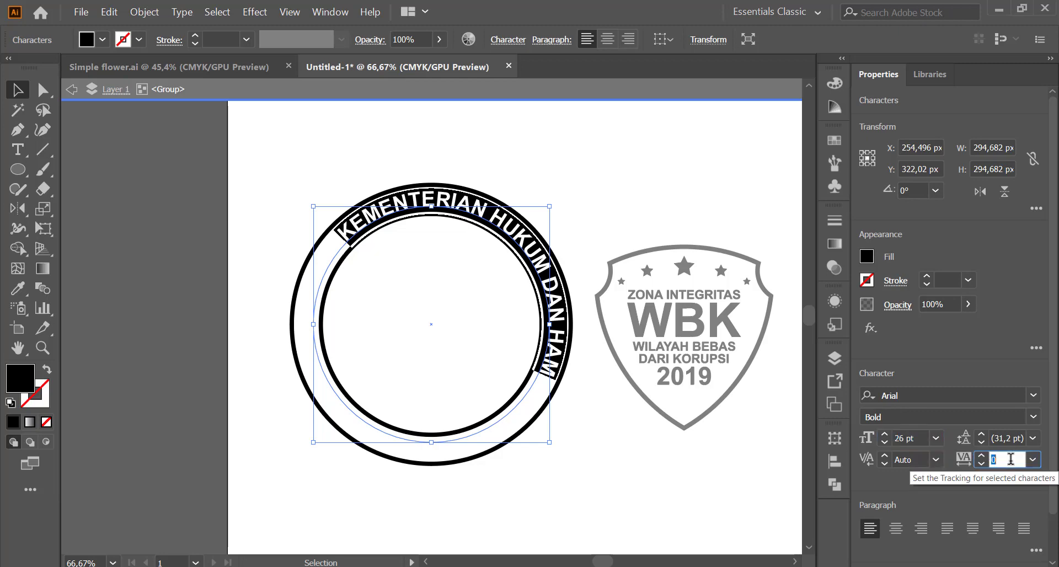
key("Up")
key("Up")
key("Up")
key("Up")
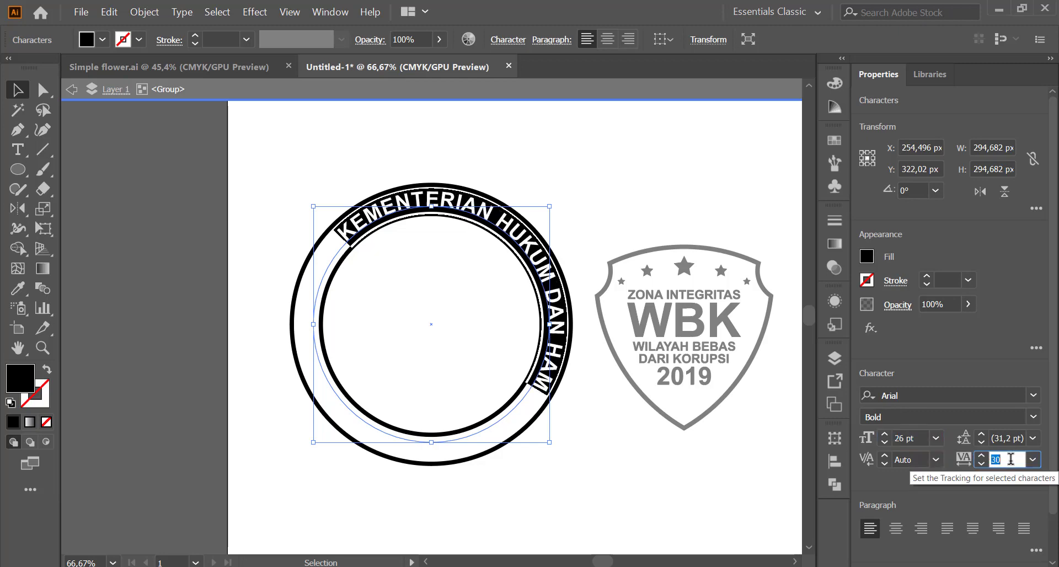
key("Up")
key("Up")
key("Up")
key("Up")
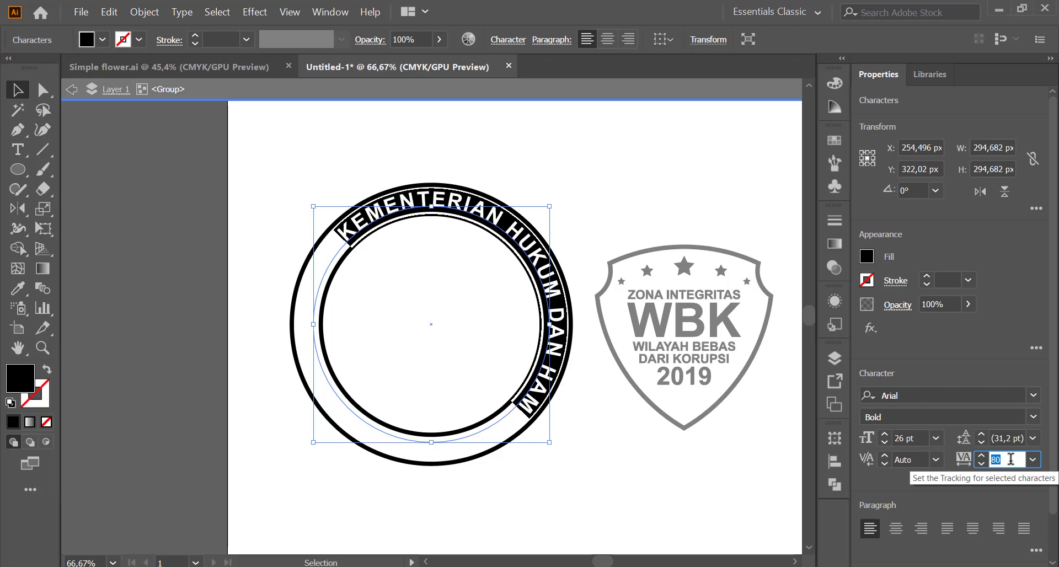
- Slide the KEMENTERIAN HUKUM DAN HAM text counterclockwise to centre it across the ring's top
left_click(43, 89)
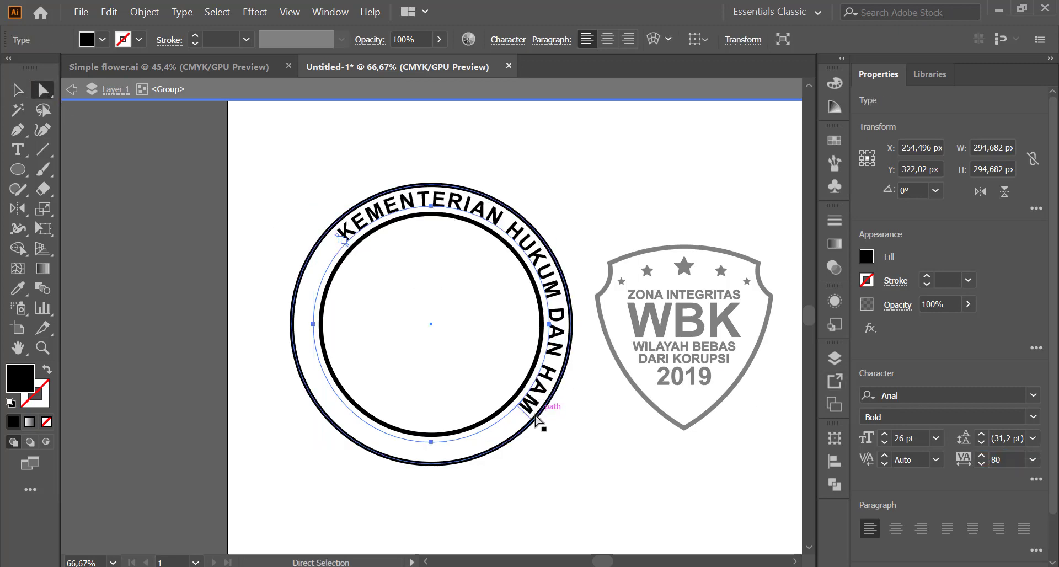
left_click_drag(539, 426, 581, 327)
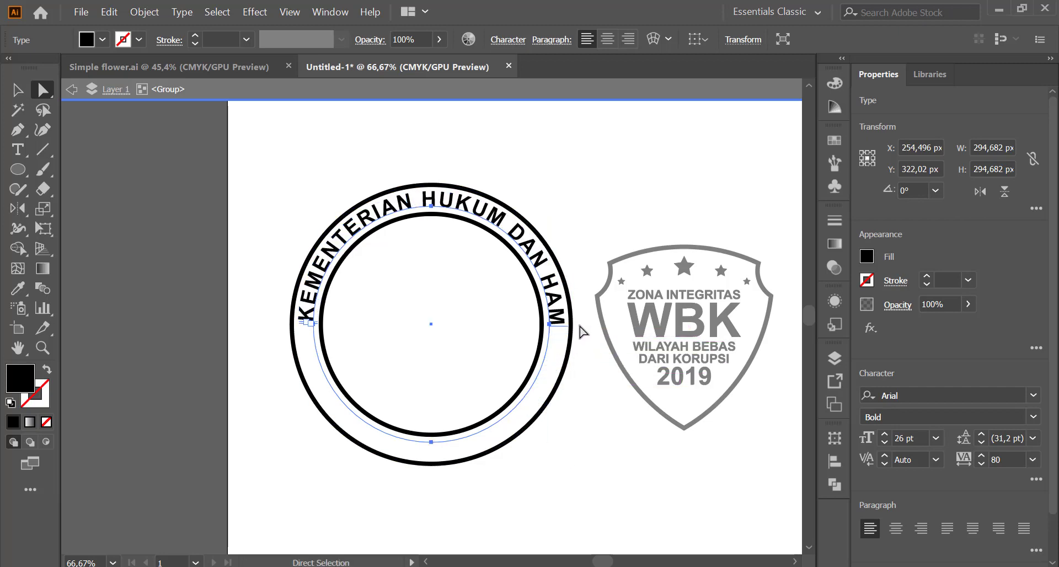
left_click(589, 196)
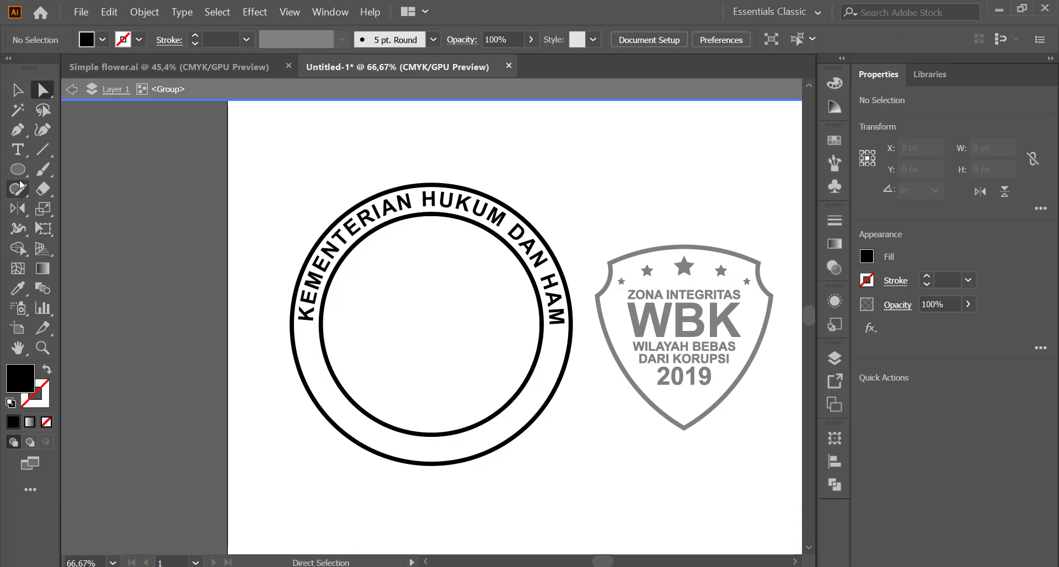
- Start an empty Type on a Path object on the inner circle just inside the outer ring
left_click(17, 149)
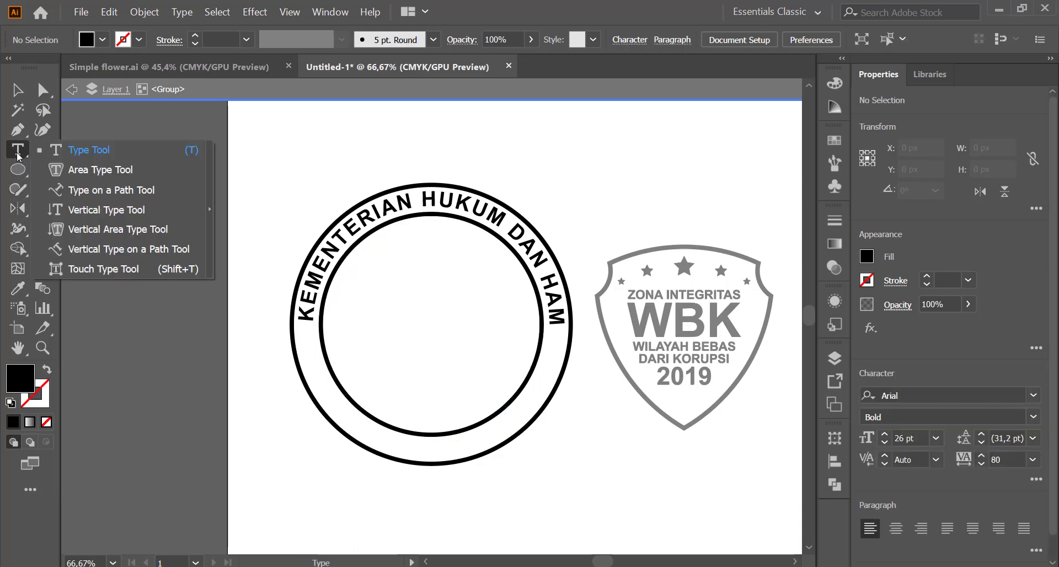
left_click(83, 190)
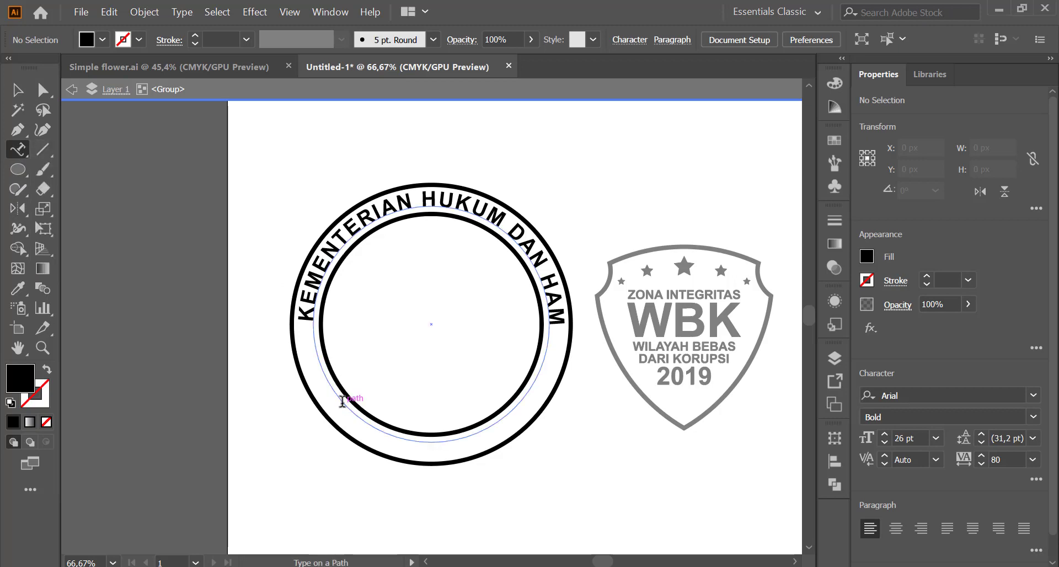
left_click(342, 401)
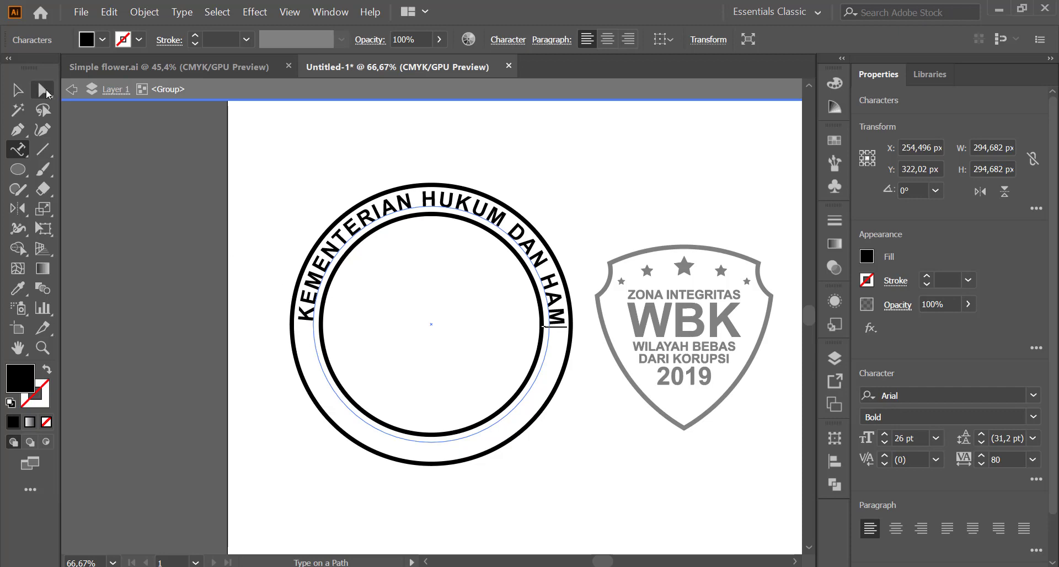
left_click(17, 90)
- In the Layers panel, expand Layer 1 and the circle group, toggling visibility to identify the circle paths
left_click(823, 358)
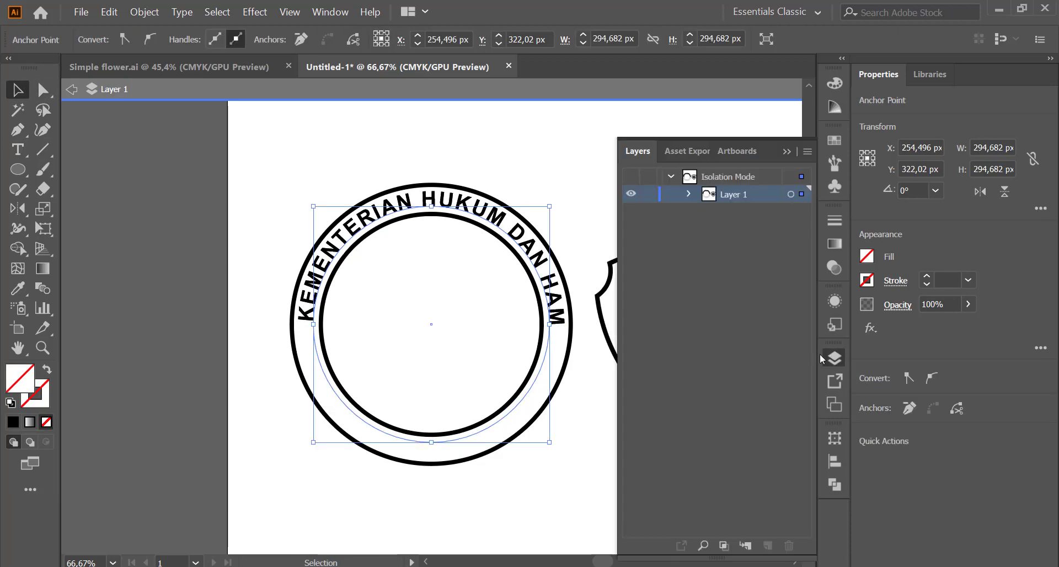
left_click(687, 194)
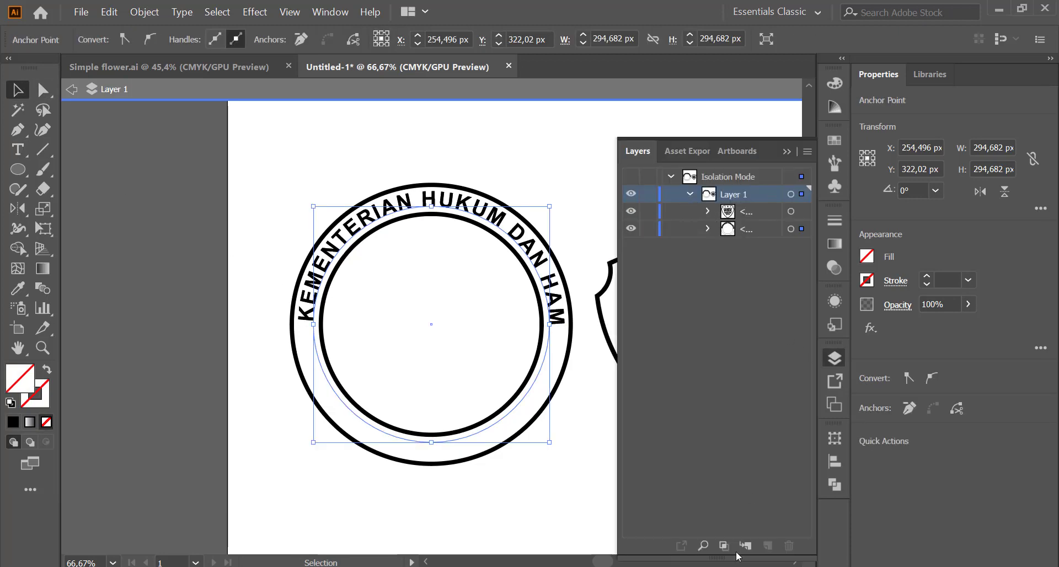
left_click(703, 545)
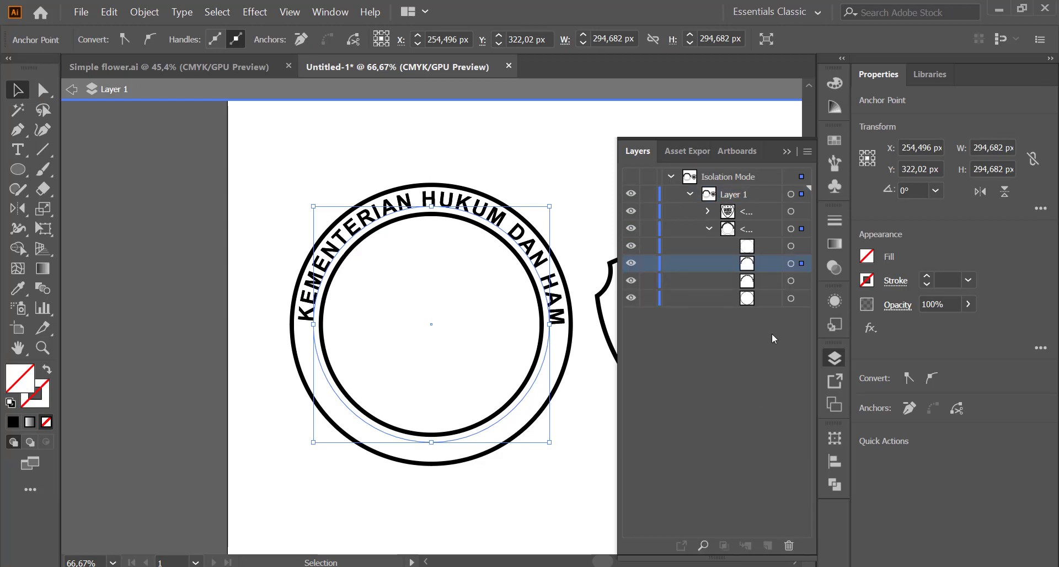
left_click(791, 299, "shift")
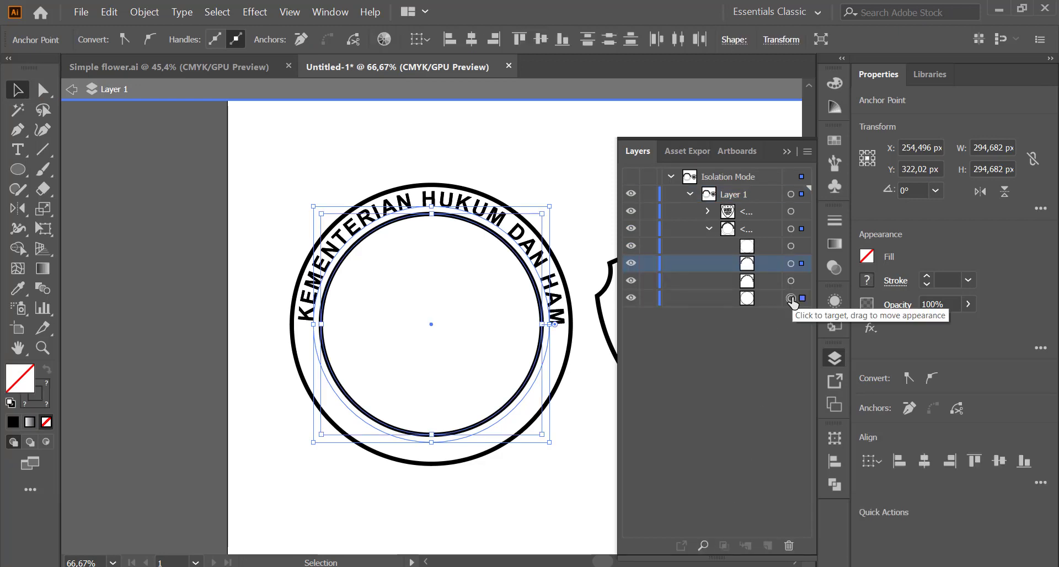
left_click(632, 300)
left_click(632, 300)
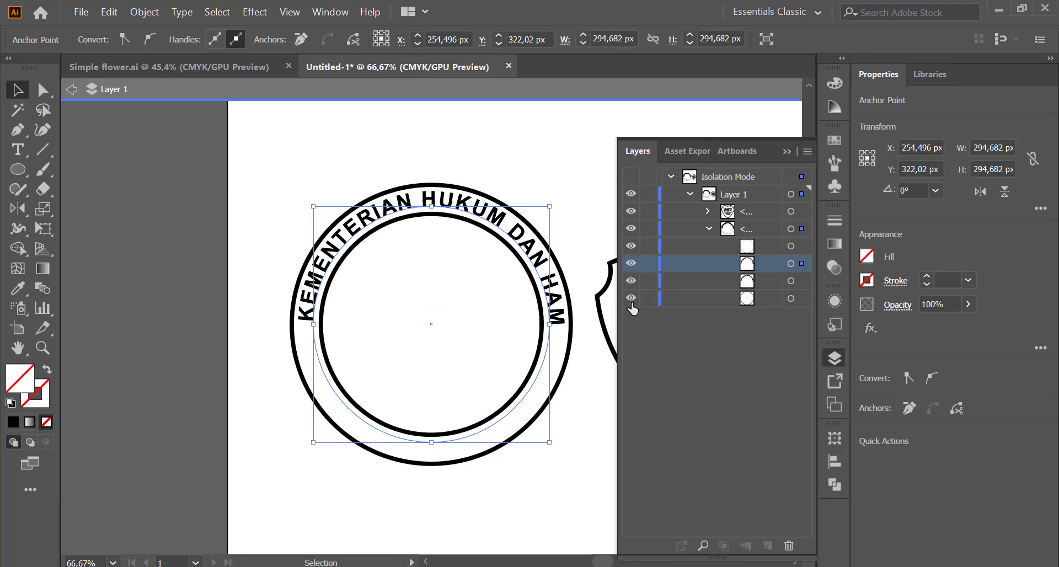
left_click(631, 264)
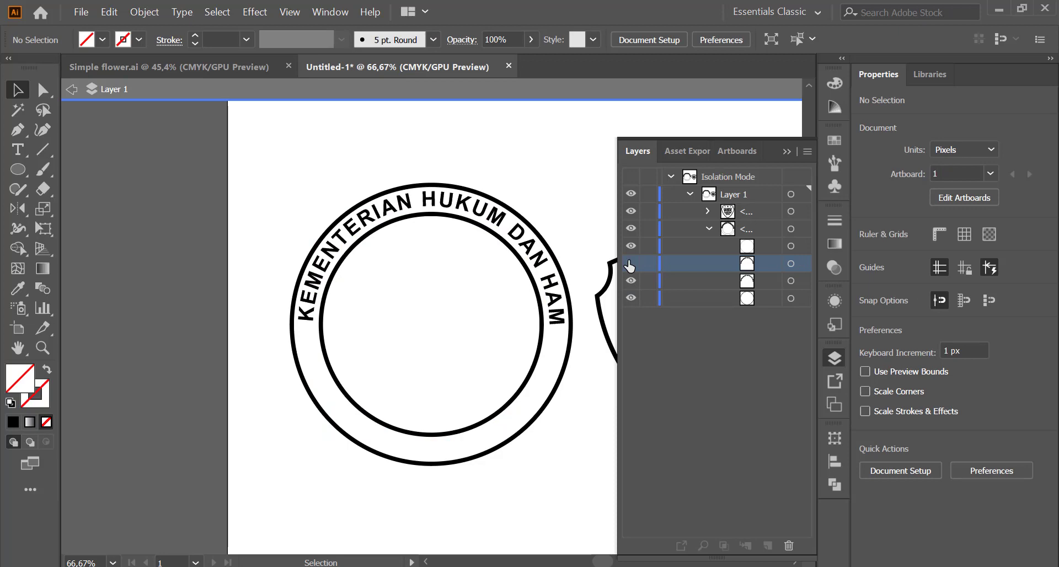
left_click(631, 264)
- Select the circle group and toggle the outer and inner rings' visibility to identify them
left_click(548, 339)
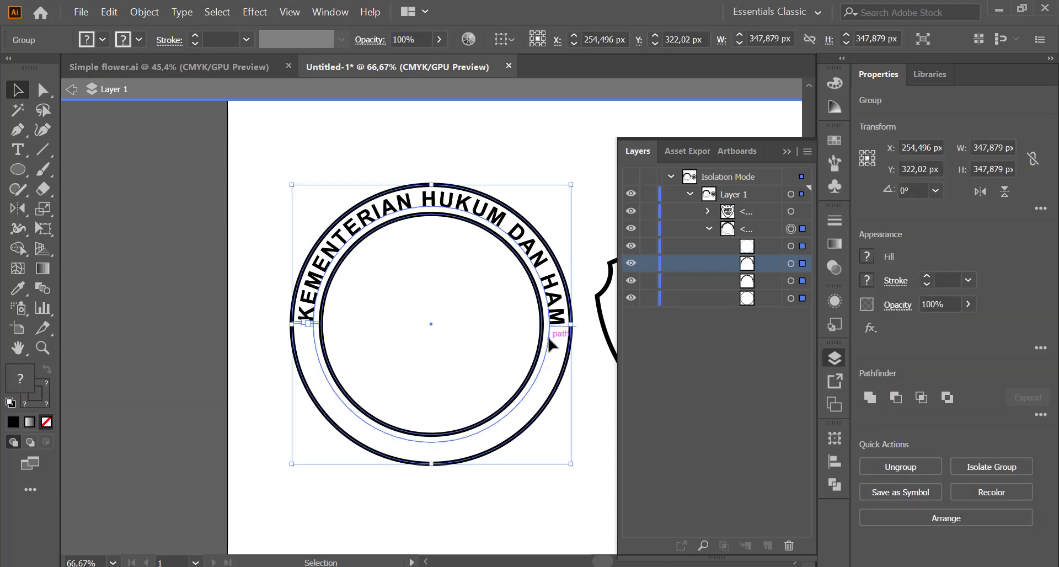
left_click(629, 248)
left_click(629, 248)
left_click(629, 249)
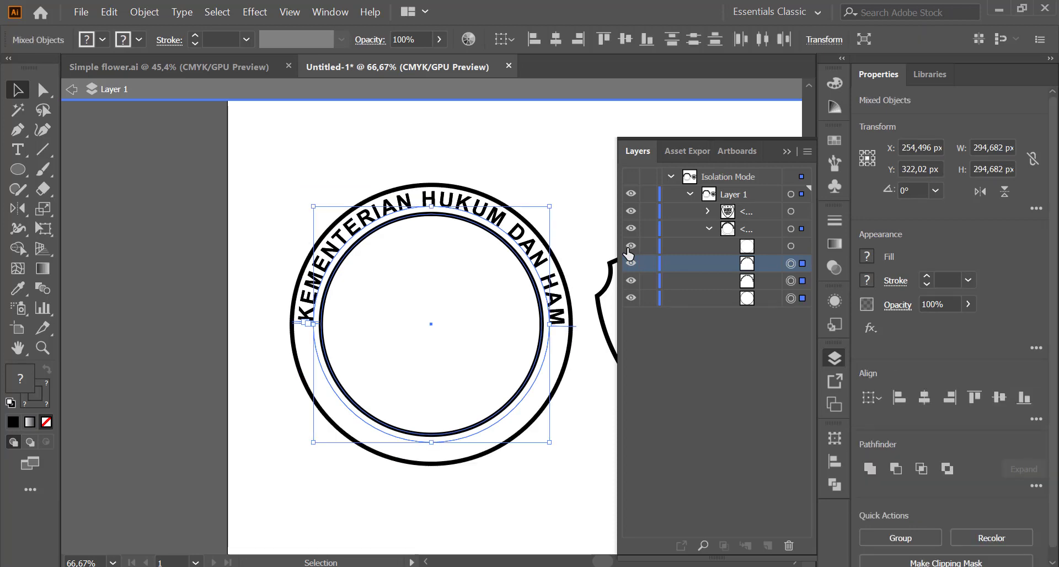
left_click(630, 249)
left_click(635, 298)
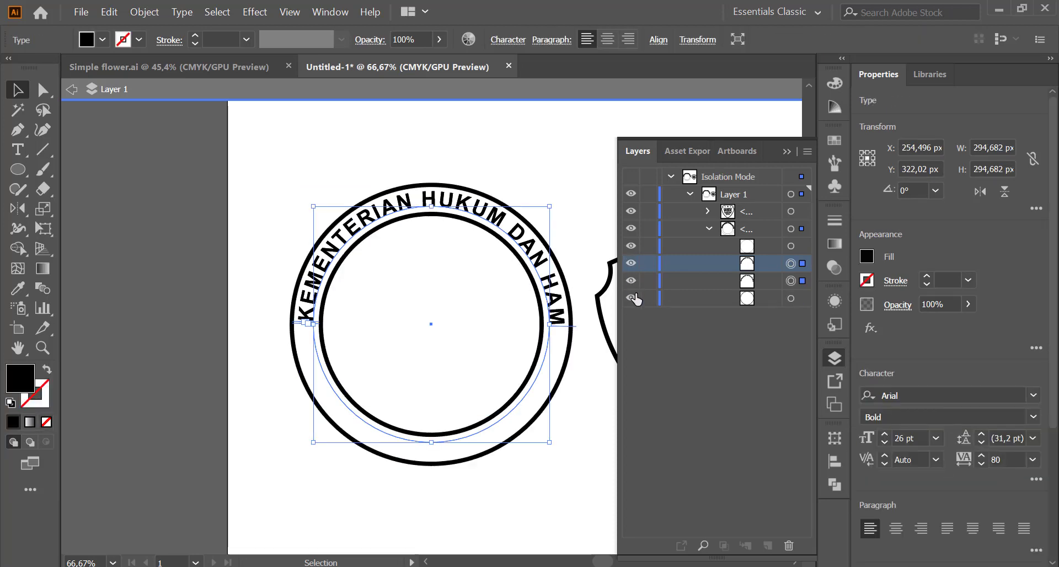
left_click(634, 298)
left_click(635, 299)
left_click(634, 299)
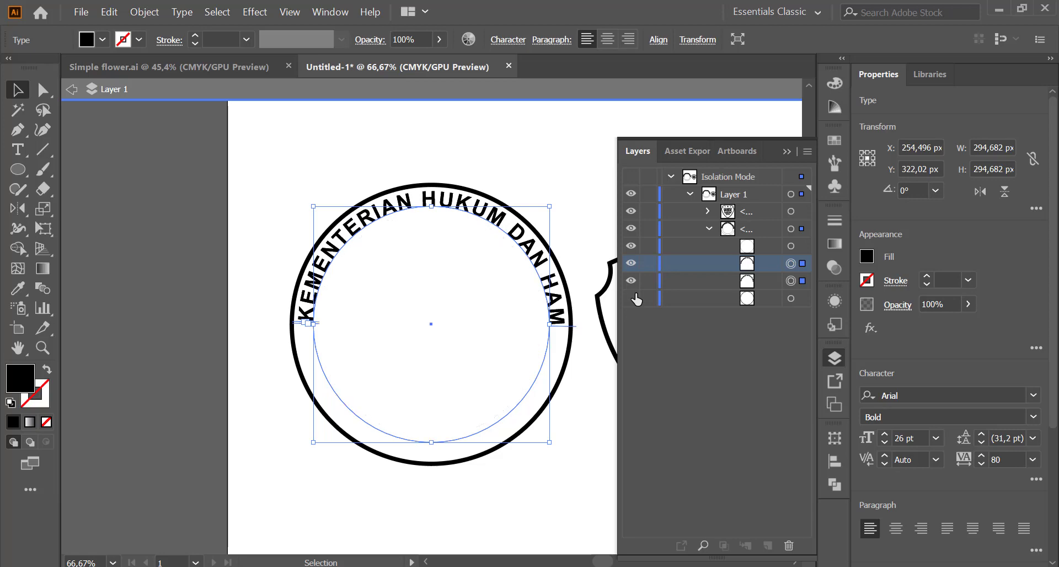
- Select the inner and outer ring paths together and group them
left_click(790, 298)
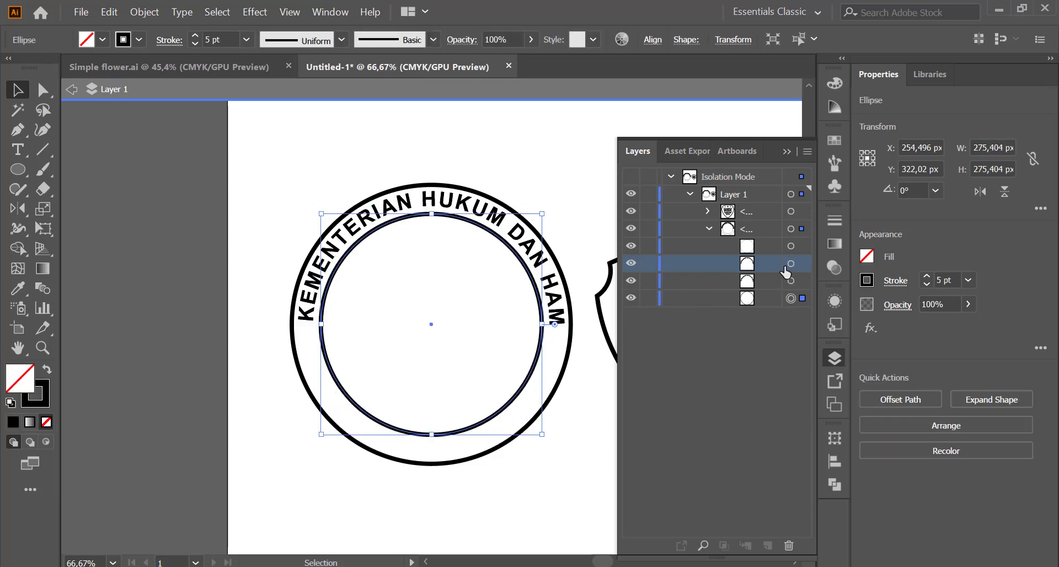
left_click(790, 265, "shift")
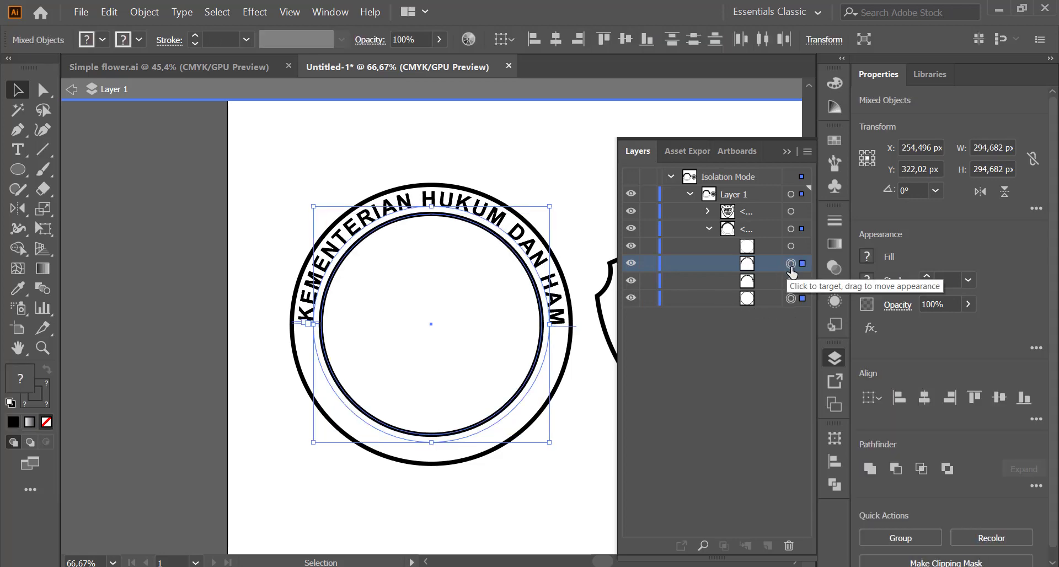
left_click(791, 264)
left_click(791, 246, "shift")
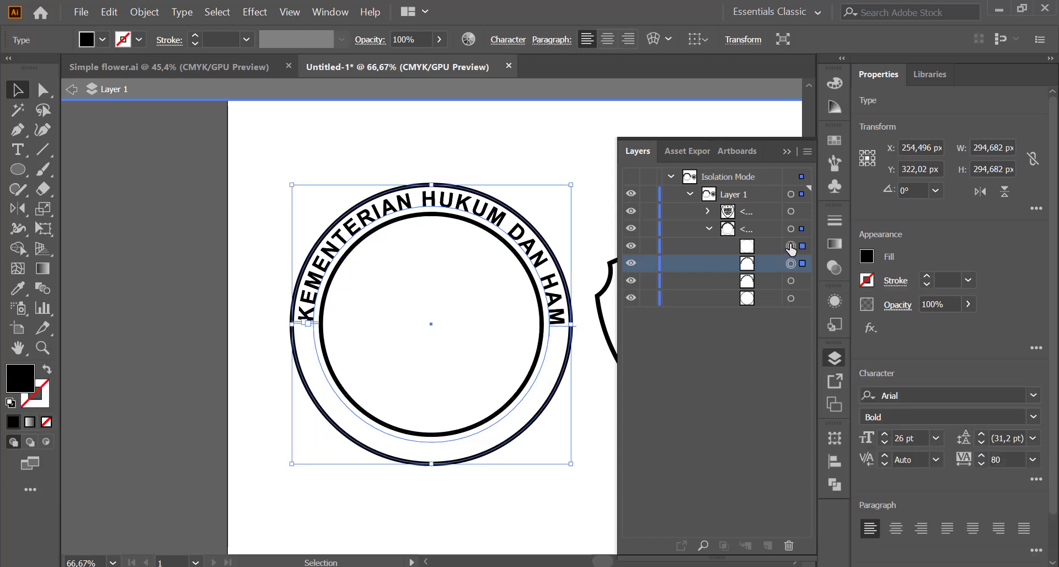
left_click(792, 298)
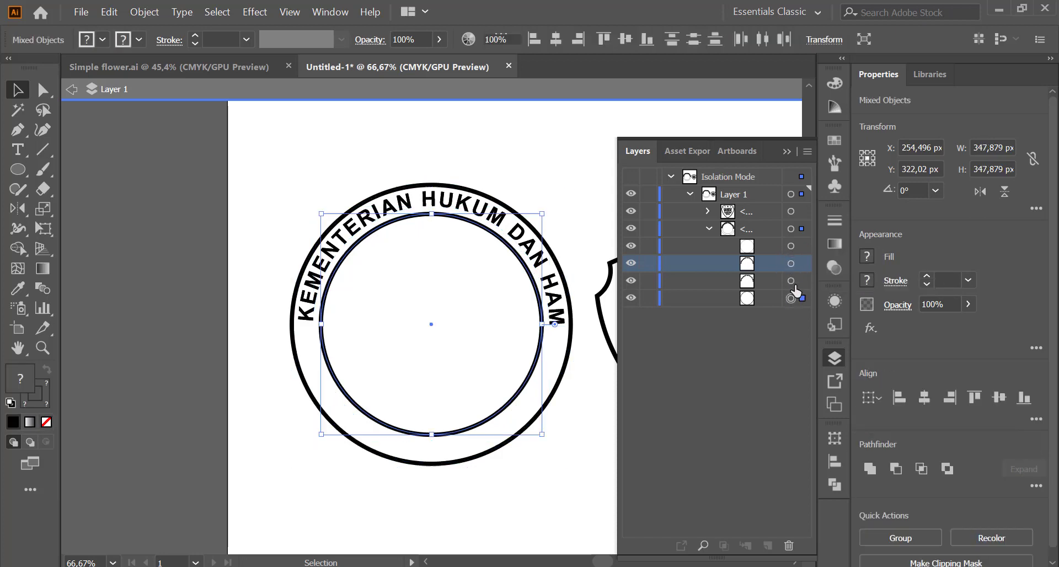
left_click(790, 246, "shift")
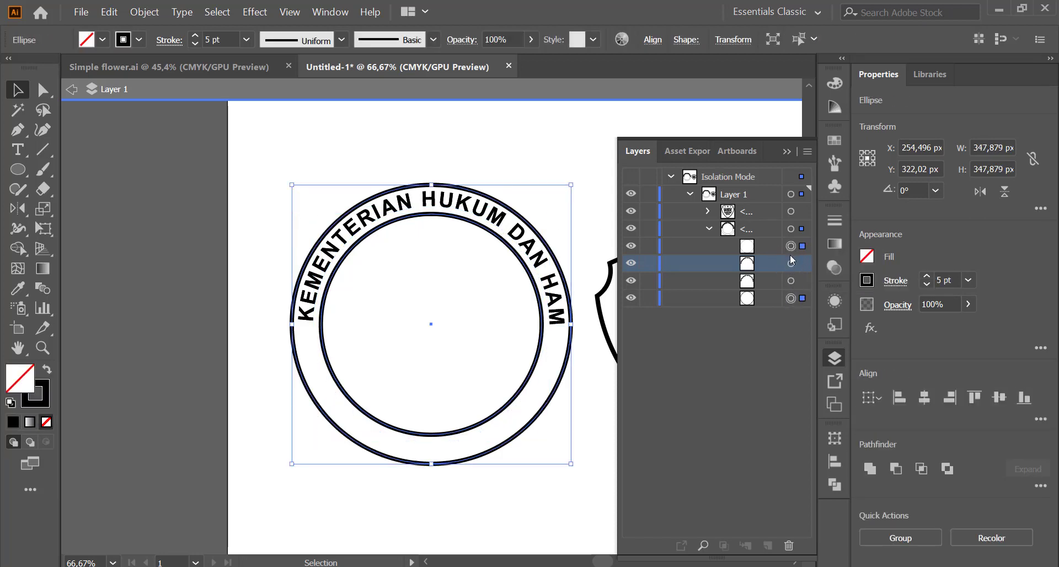
right_click(539, 232)
left_click(571, 317)
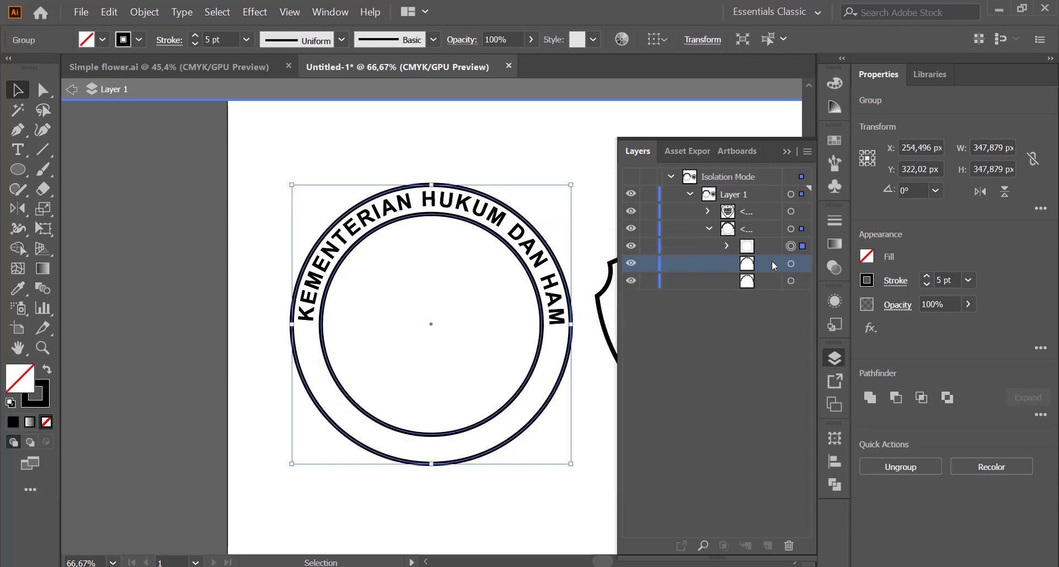
- Move the ring group up the stacking order and target the inner ring ellipse
left_click_drag(765, 239, 768, 235)
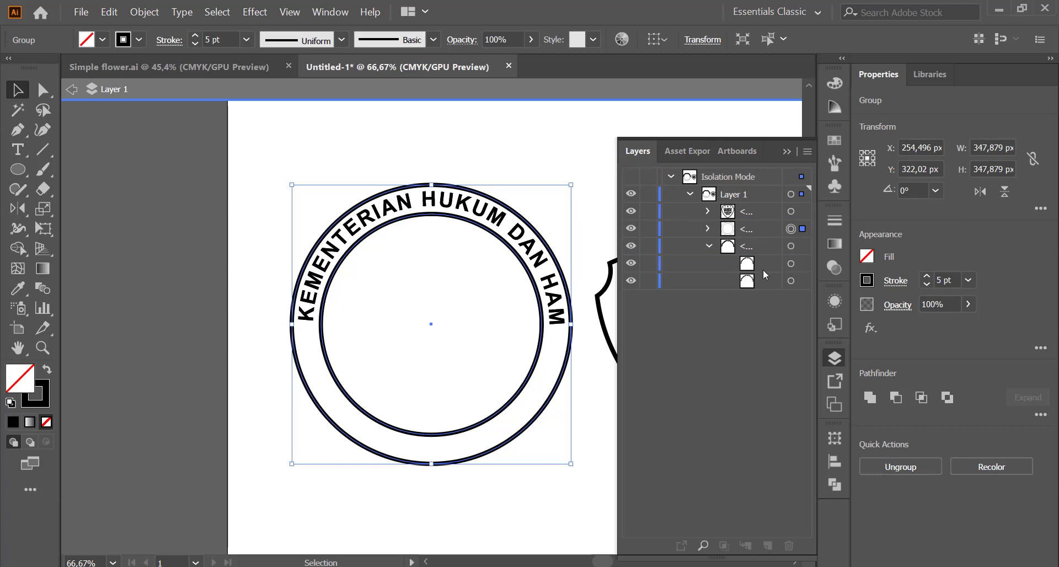
left_click(791, 264)
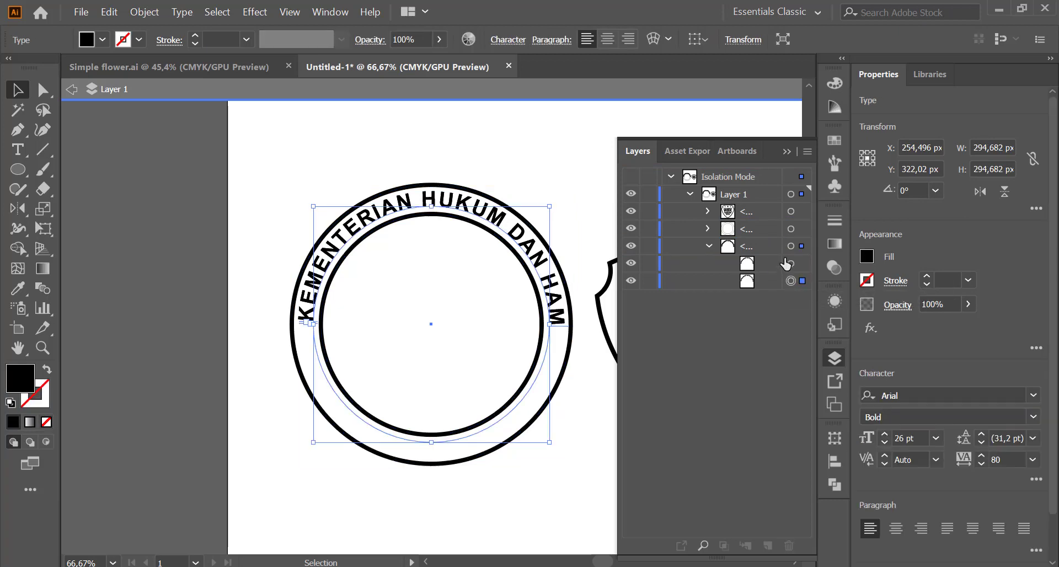
left_click(791, 281)
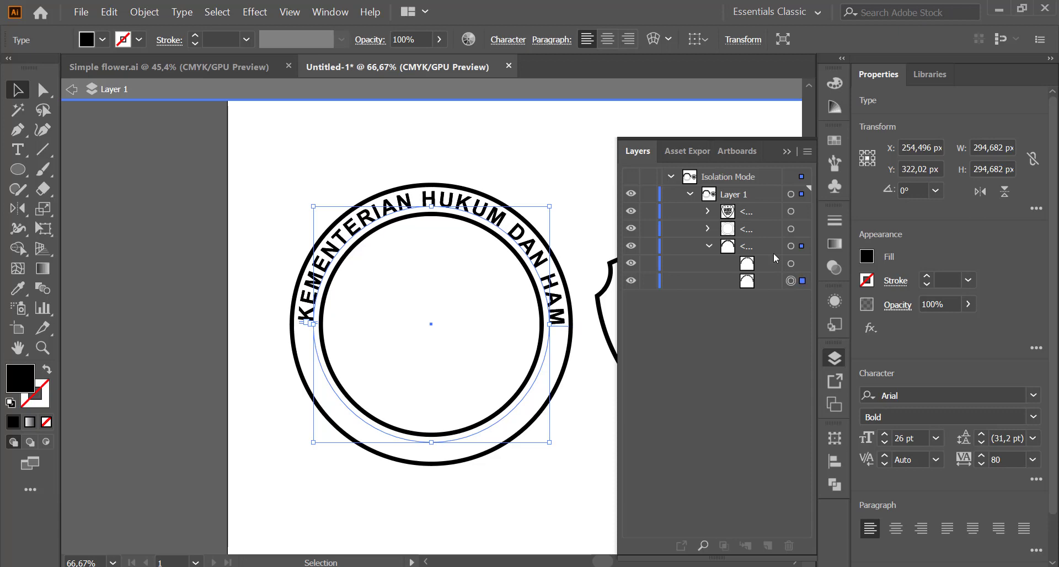
left_click(709, 246)
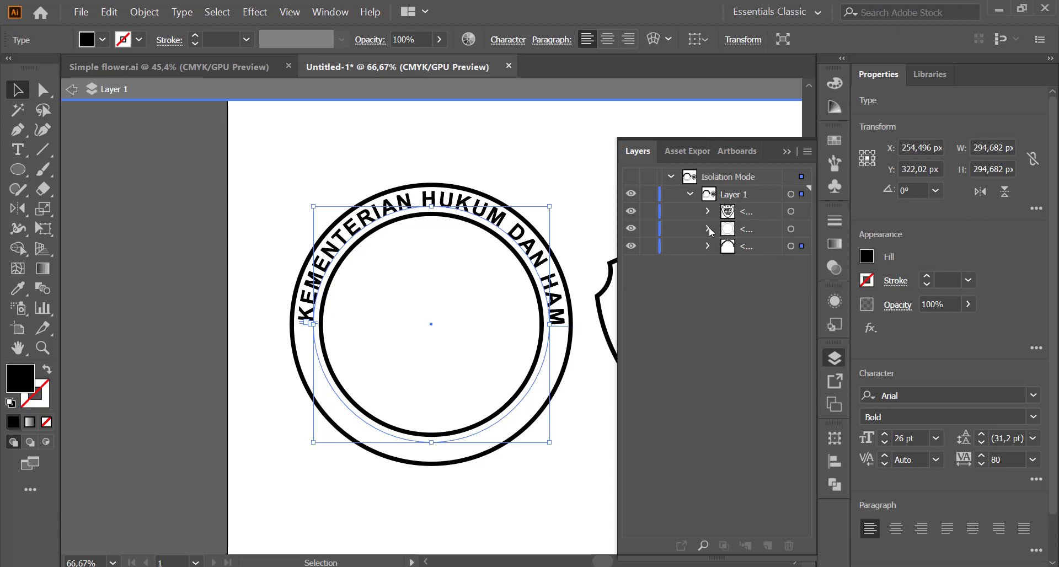
left_click(708, 229)
left_click(791, 264)
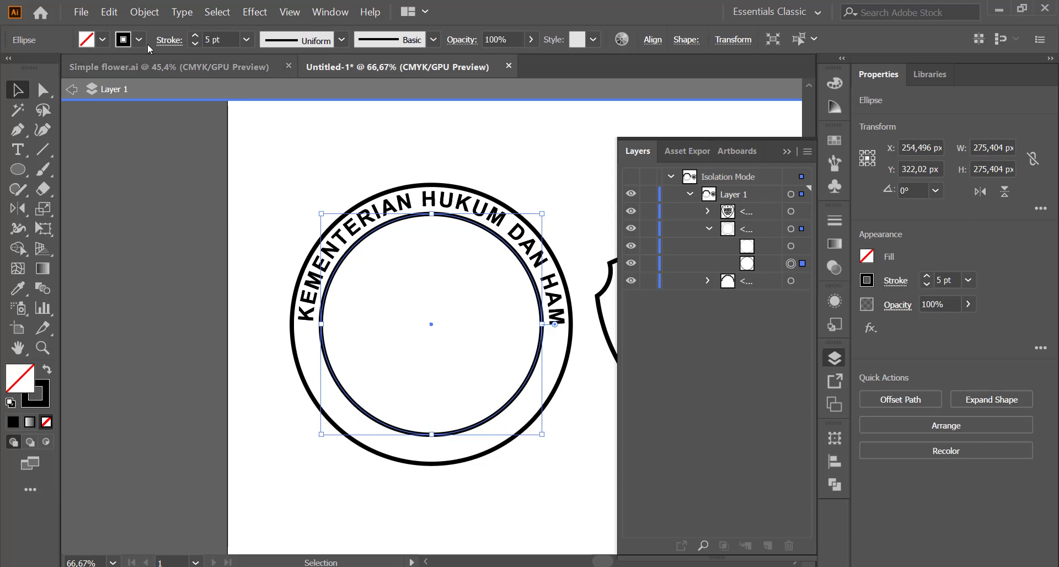
left_click(789, 154)
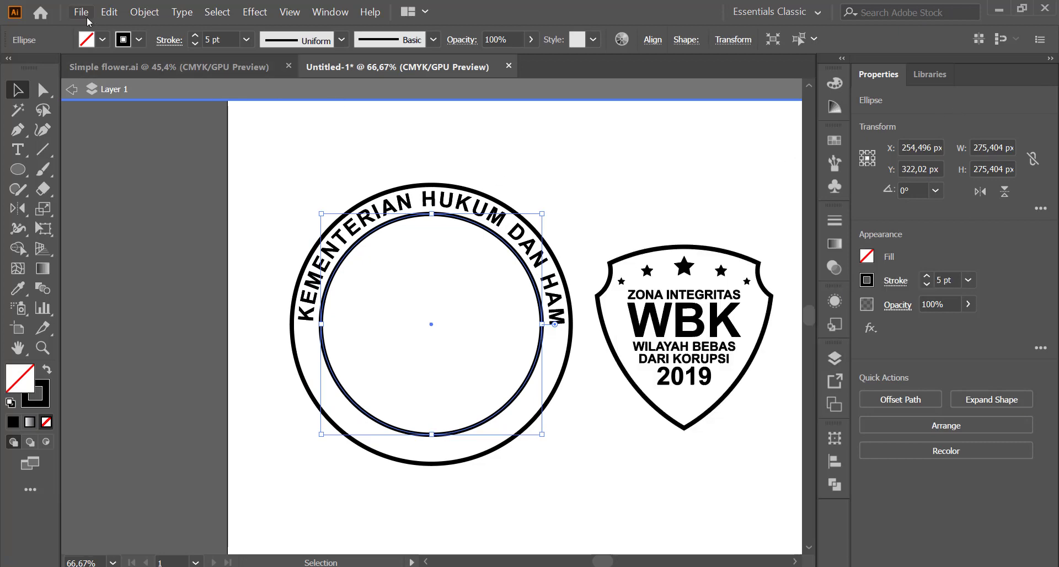
- Make a 119% scaled copy of the inner circle (327.731 px wide) and edit its stroke weight
left_click(144, 11)
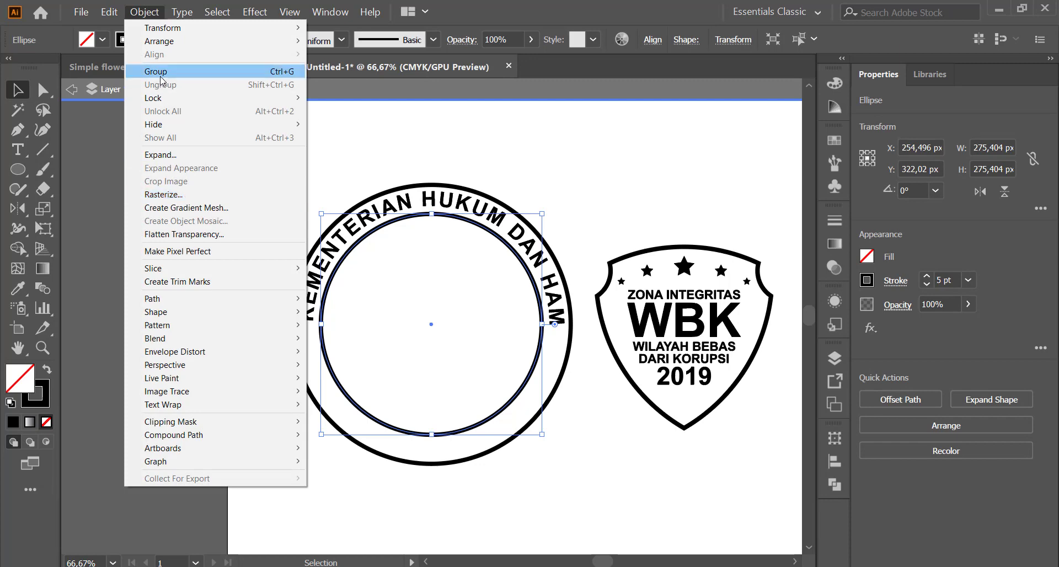
left_click(44, 209)
double_click(44, 210)
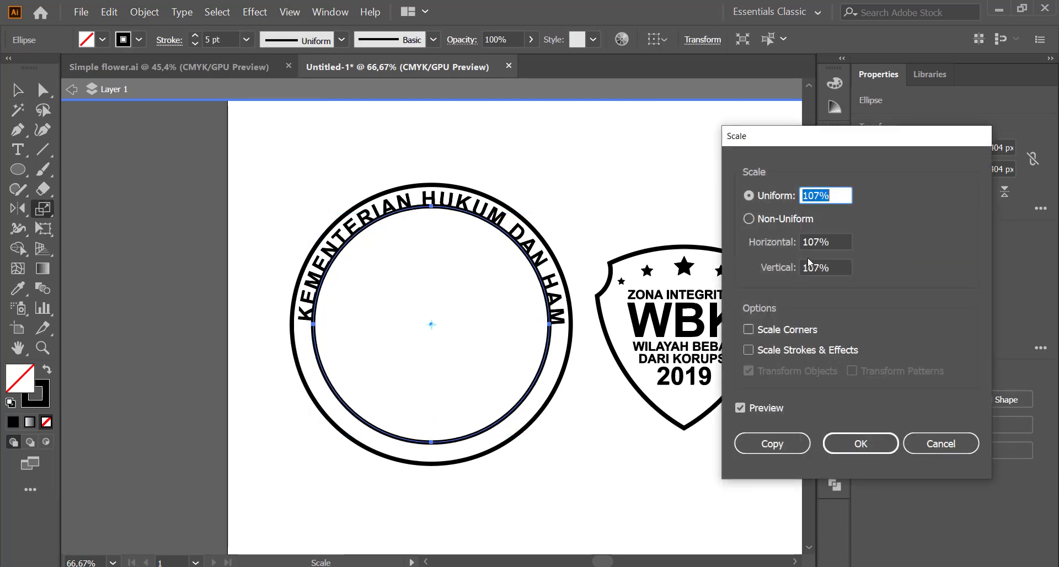
key("Up")
key("Up")
key("Up")
key("Up")
key("Up")
key("Up")
key("Up")
key("Up")
key("Up")
key("Up")
key("Up")
key("Up")
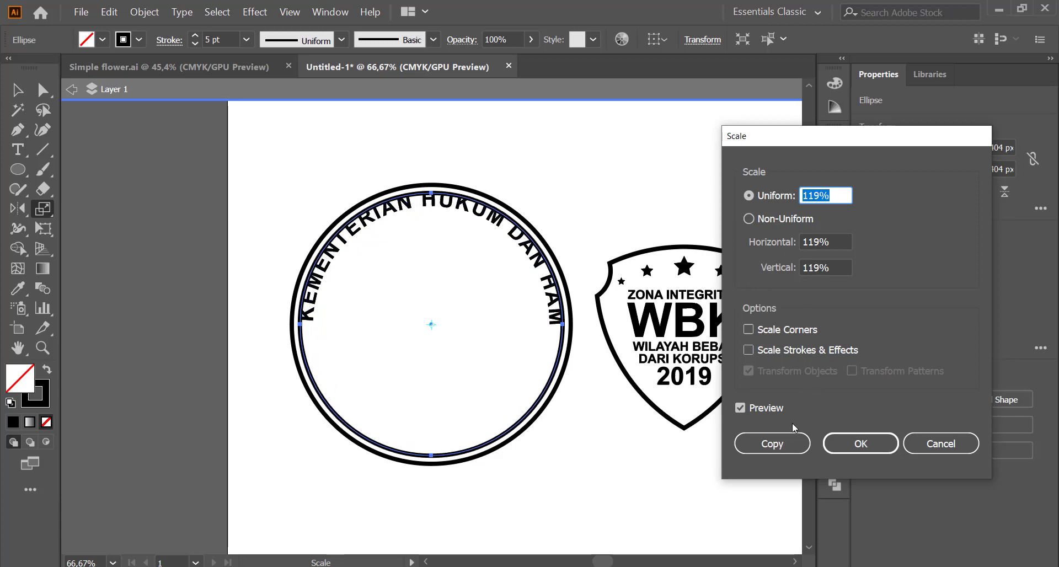
left_click(794, 441)
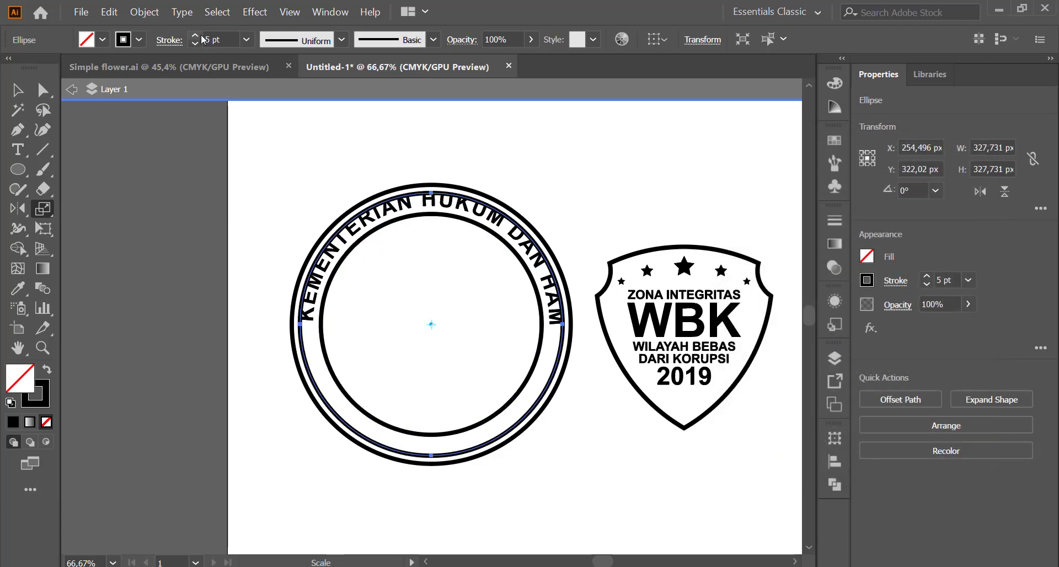
double_click(207, 34)
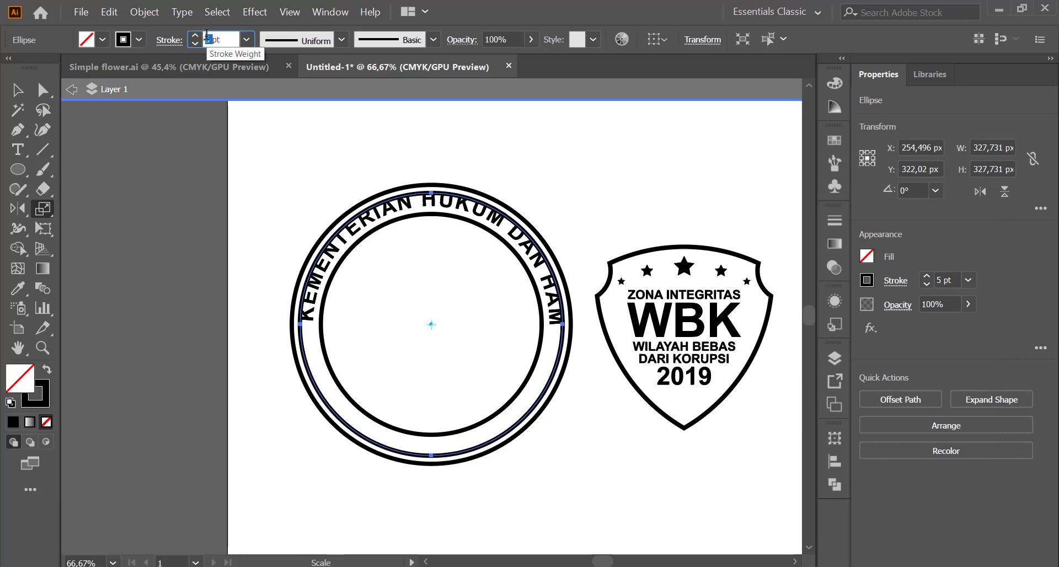
- Type 'BALITBANG KUMHAM' on the inner circle path and slide it to the bottom arc
left_click(24, 154)
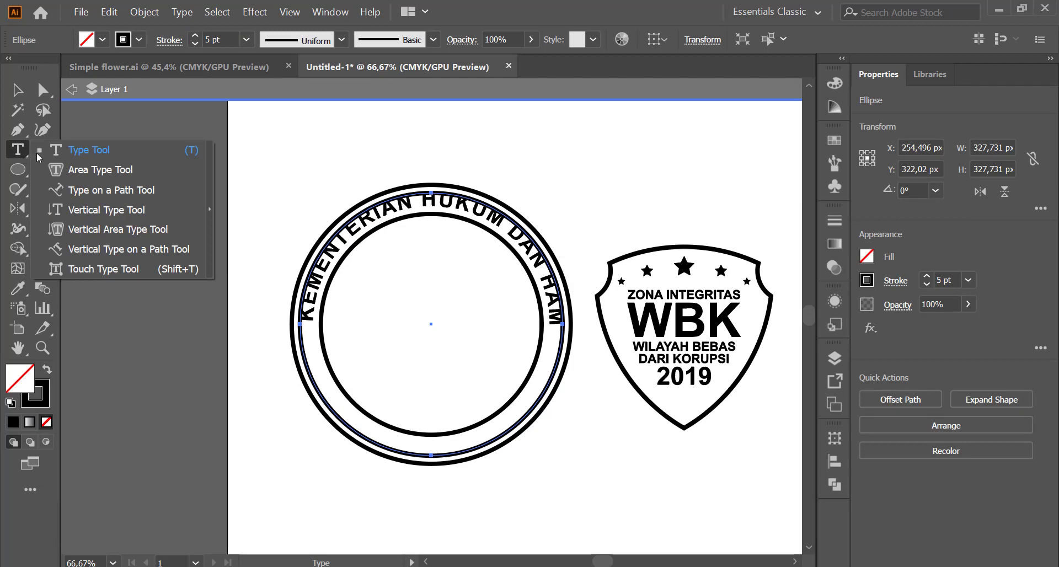
left_click(82, 190)
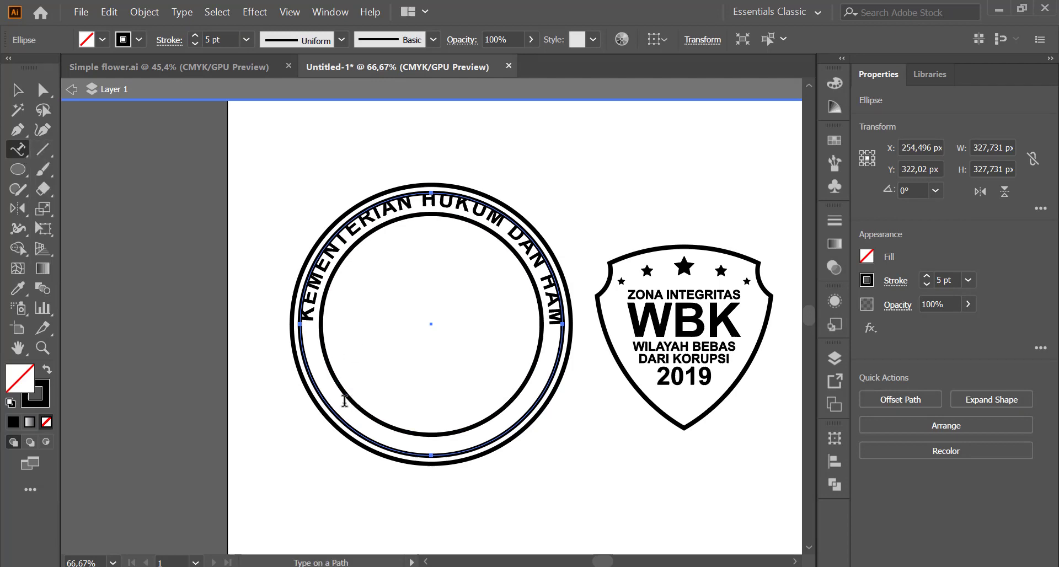
left_click(317, 386)
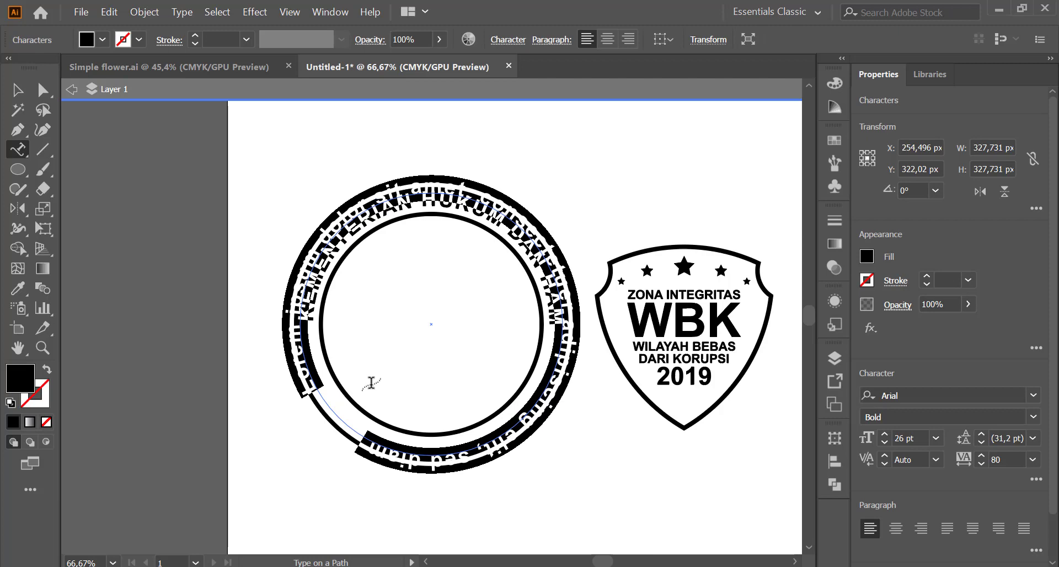
type("B")
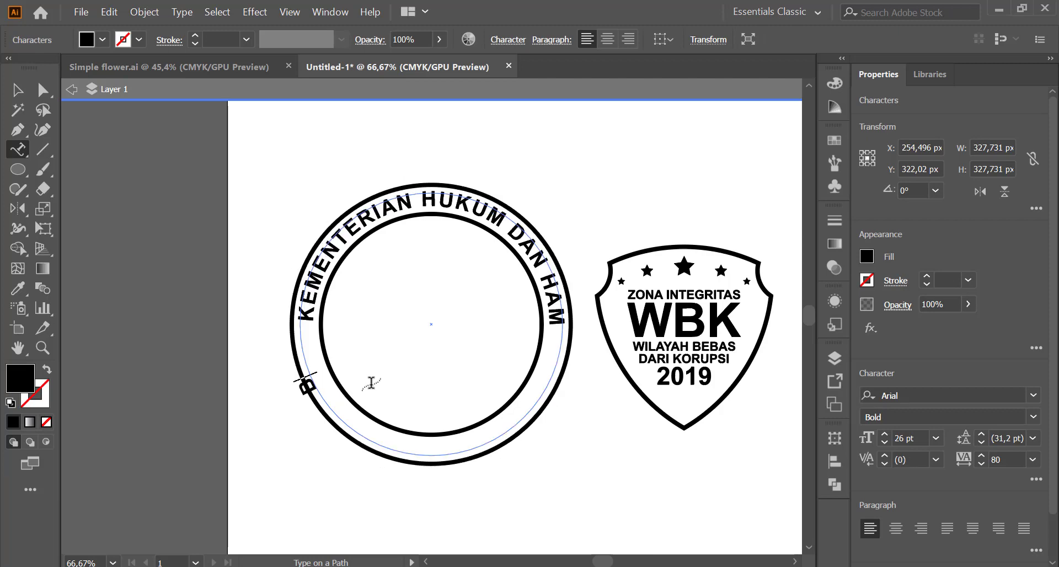
type("ALI")
type("TBANG K")
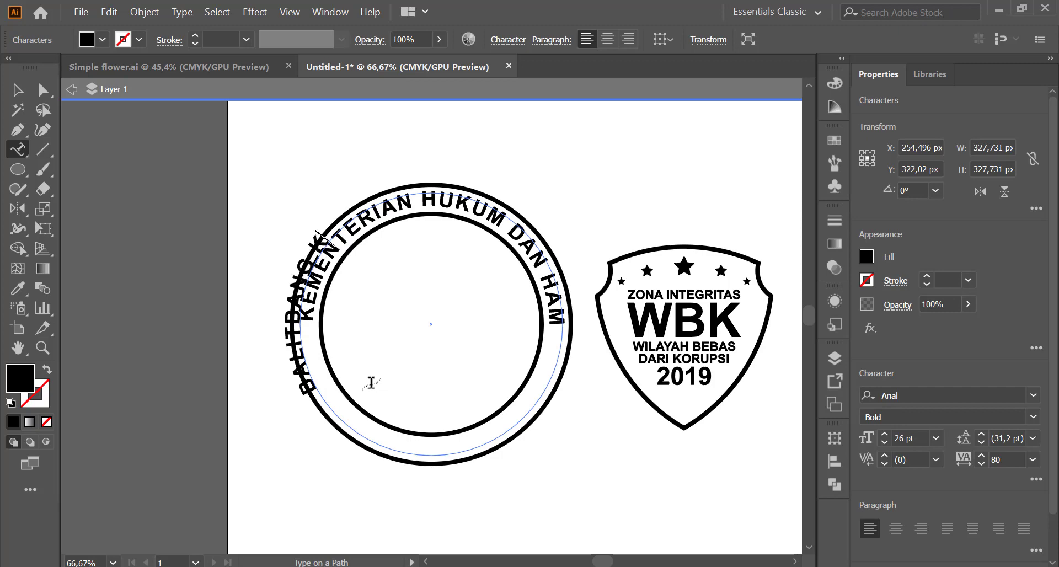
type("UMHAM")
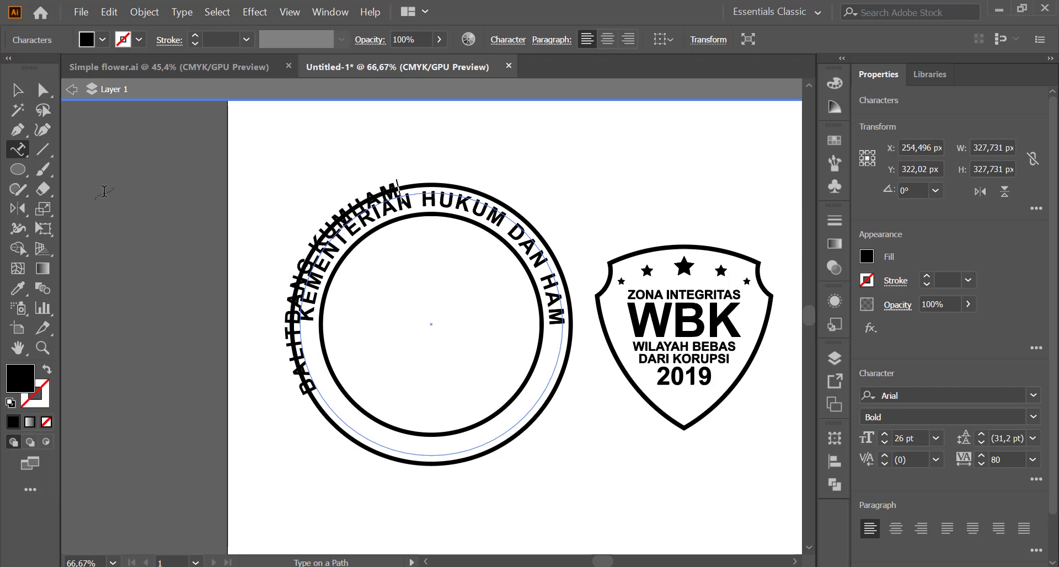
left_click(43, 89)
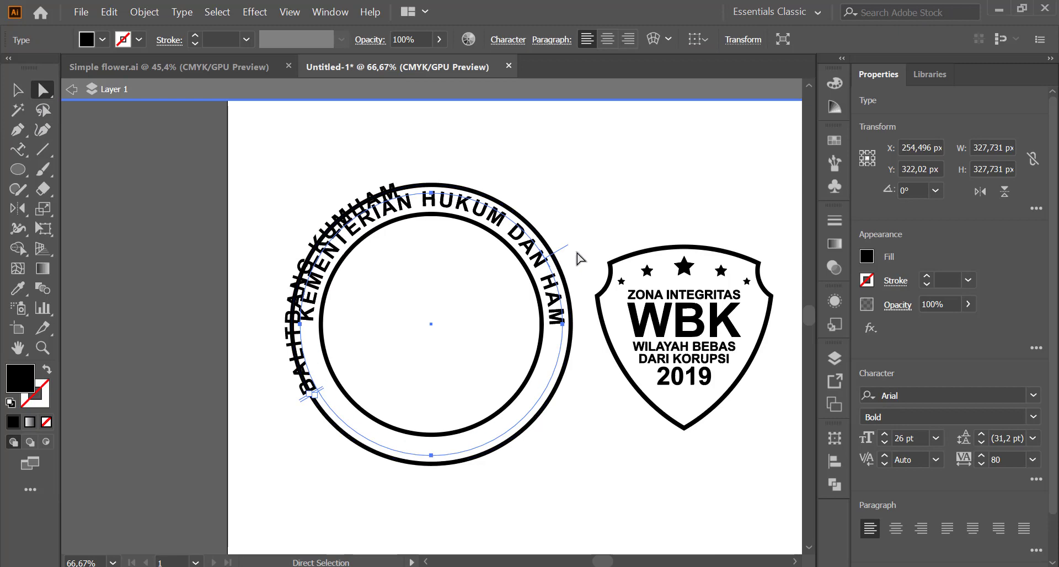
mouse_move(569, 246)
left_mouse_down()
mouse_move(493, 333)
mouse_move(506, 337)
mouse_move(508, 371)
mouse_move(472, 407)
mouse_move(417, 434)
mouse_move(359, 433)
mouse_move(321, 399)
left_mouse_up()
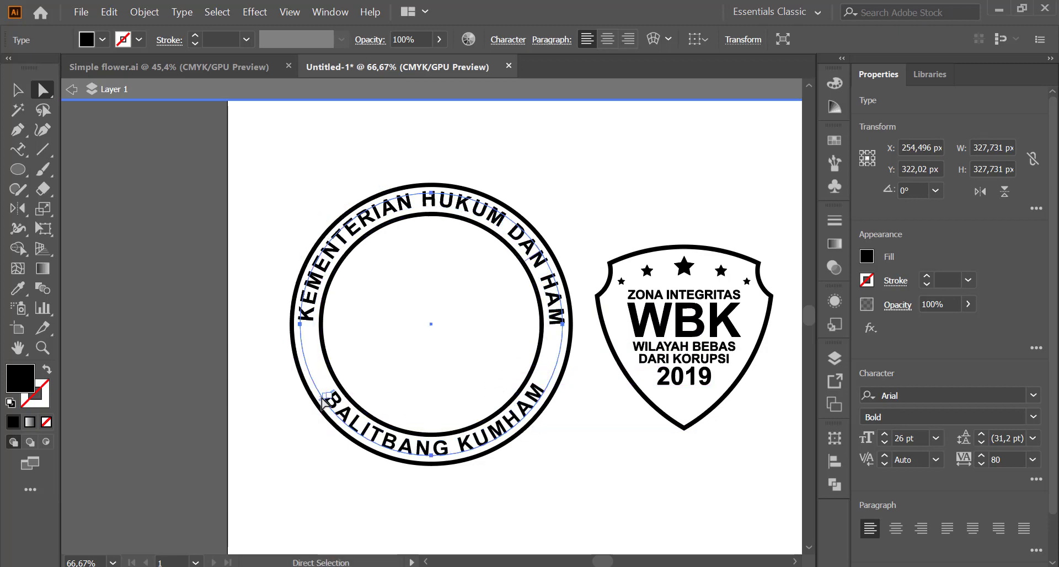
left_click(577, 189)
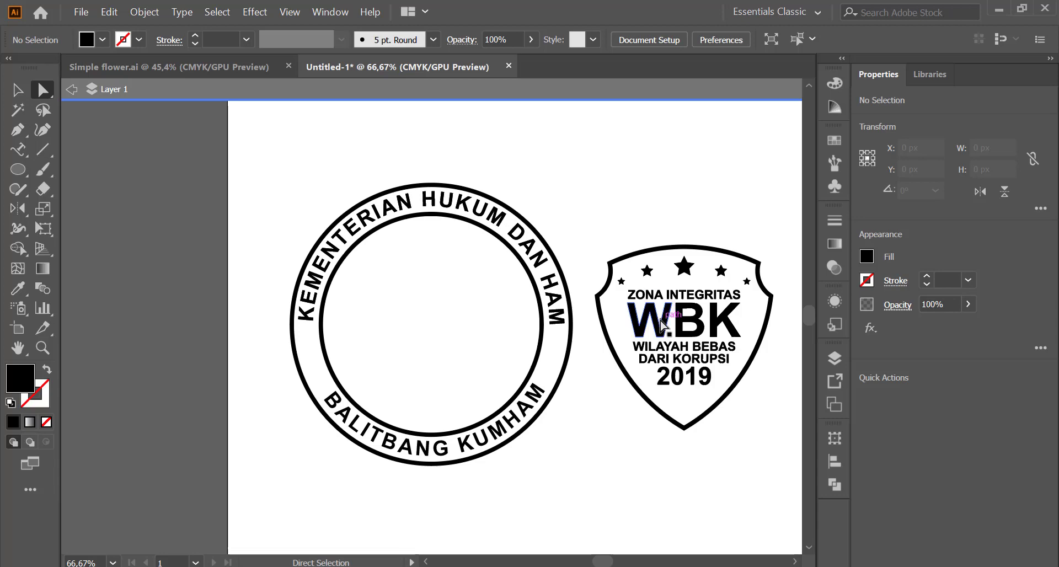
- Select the BALITBANG KUMHAM path text and remove a stray circle path that appeared
left_click(430, 435)
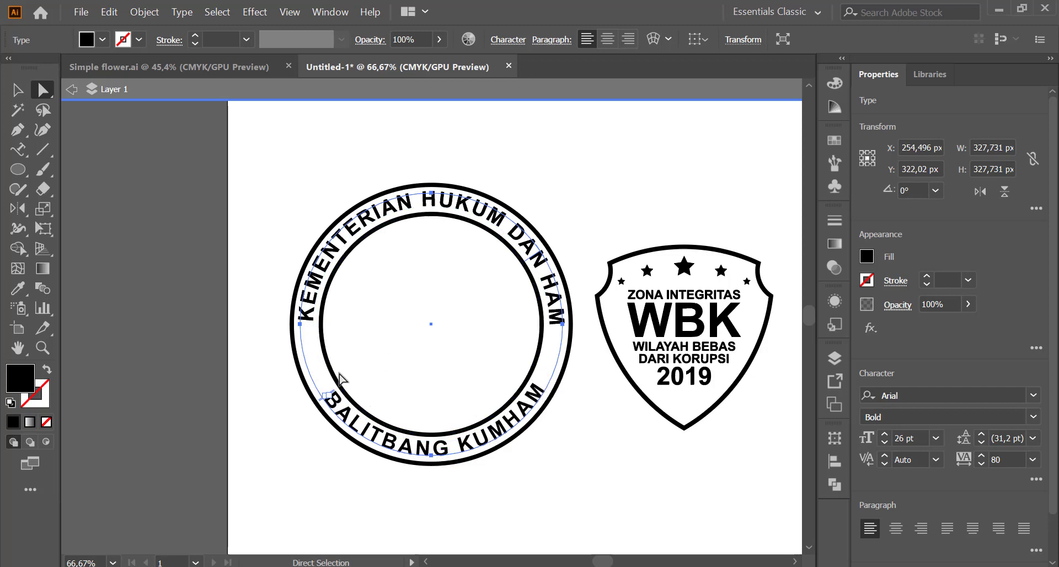
key("t")
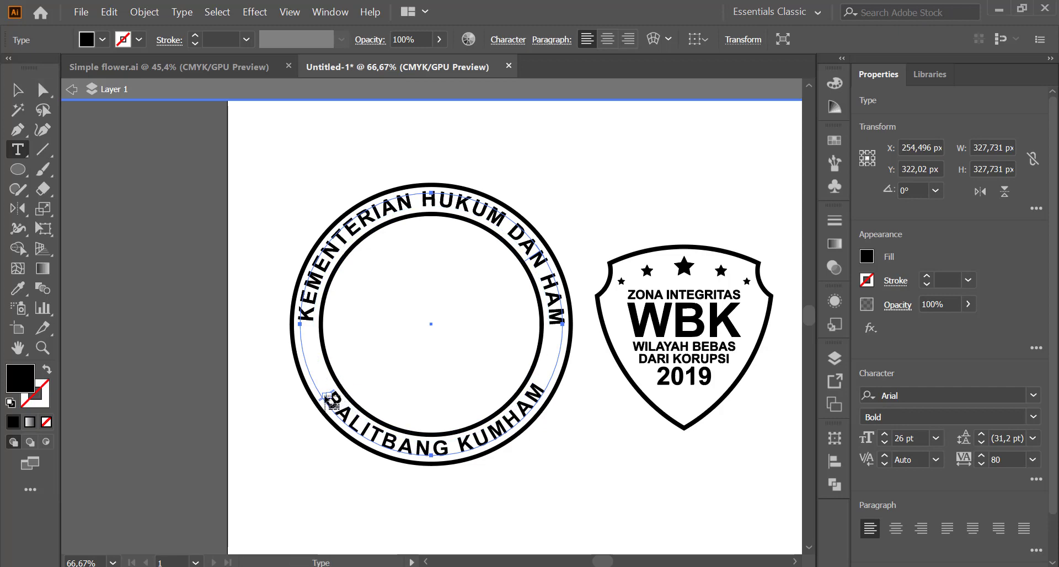
key("v")
left_click_drag(330, 402, 326, 399)
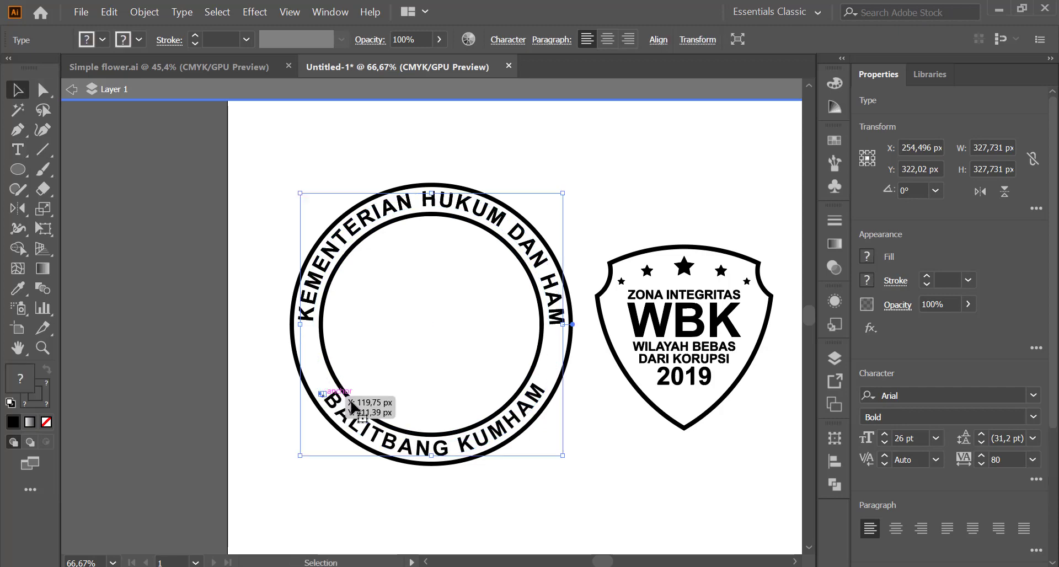
left_click(381, 405)
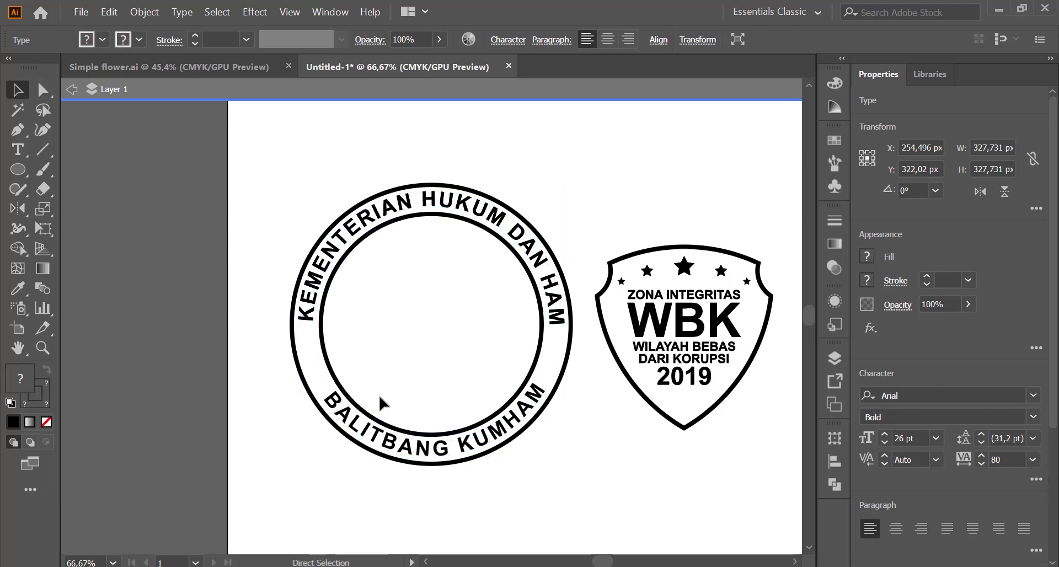
left_click(513, 433)
key("t")
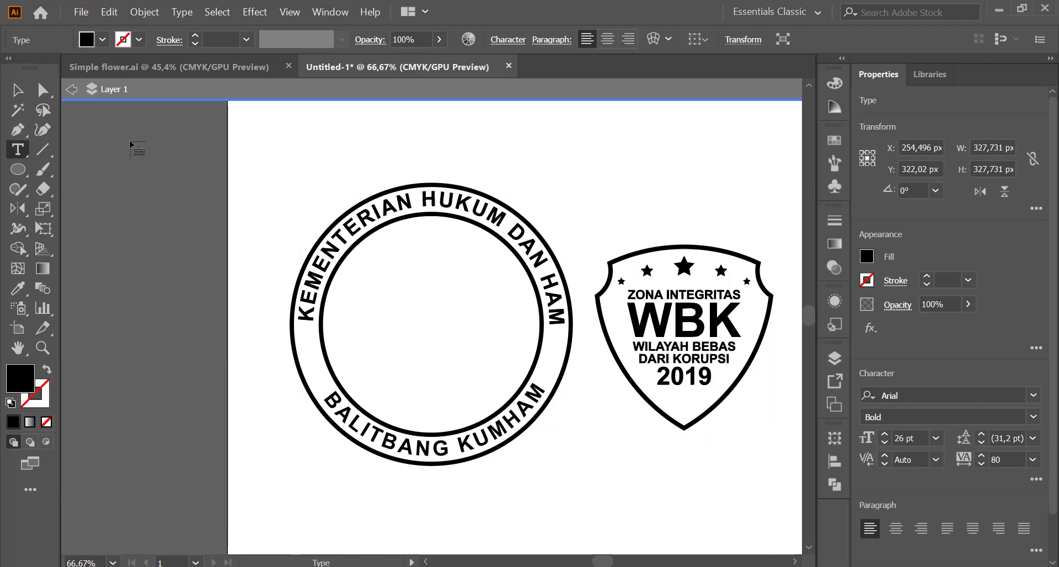
- Re-centre BALITBANG KUMHAM evenly along the bottom arc, then bring up the Layers list
left_click(44, 90)
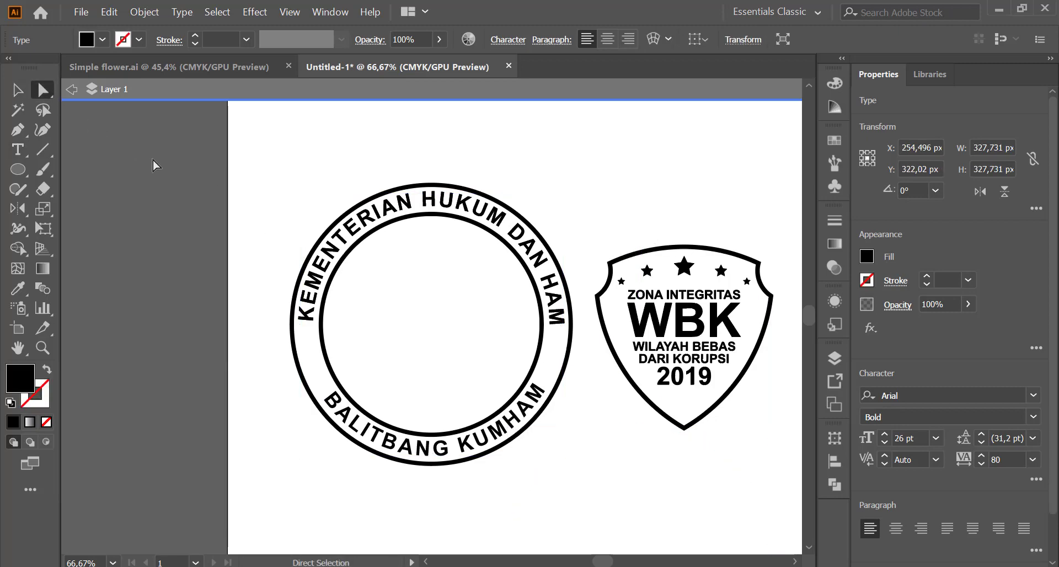
left_click(389, 448)
key("ctrl")
left_click_drag(394, 447, 362, 354)
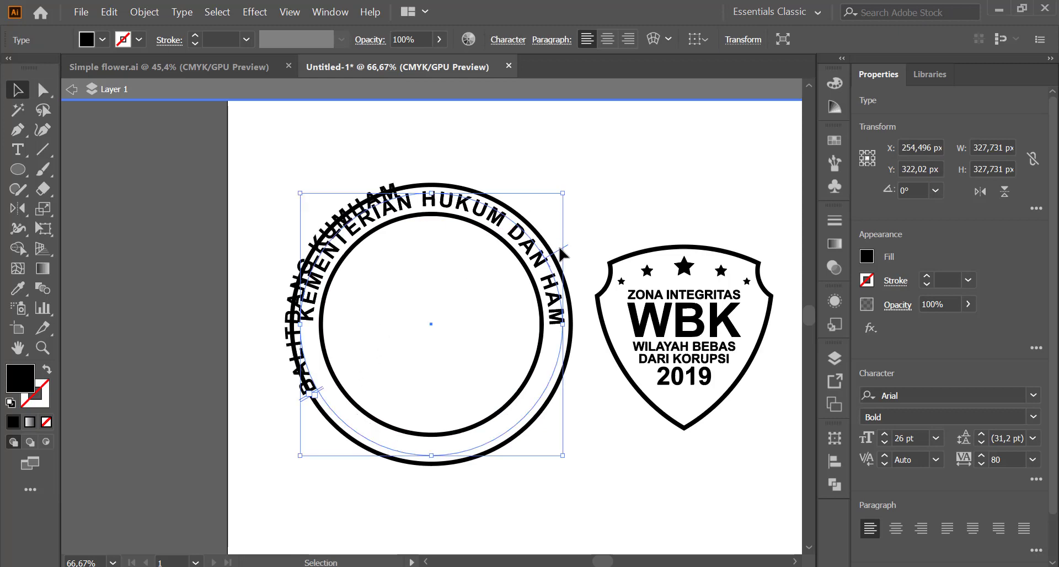
mouse_move(561, 253)
left_mouse_down()
mouse_move(469, 400)
mouse_move(497, 425)
mouse_move(548, 408)
mouse_move(504, 407)
mouse_move(416, 440)
mouse_move(351, 426)
mouse_move(328, 394)
left_mouse_up()
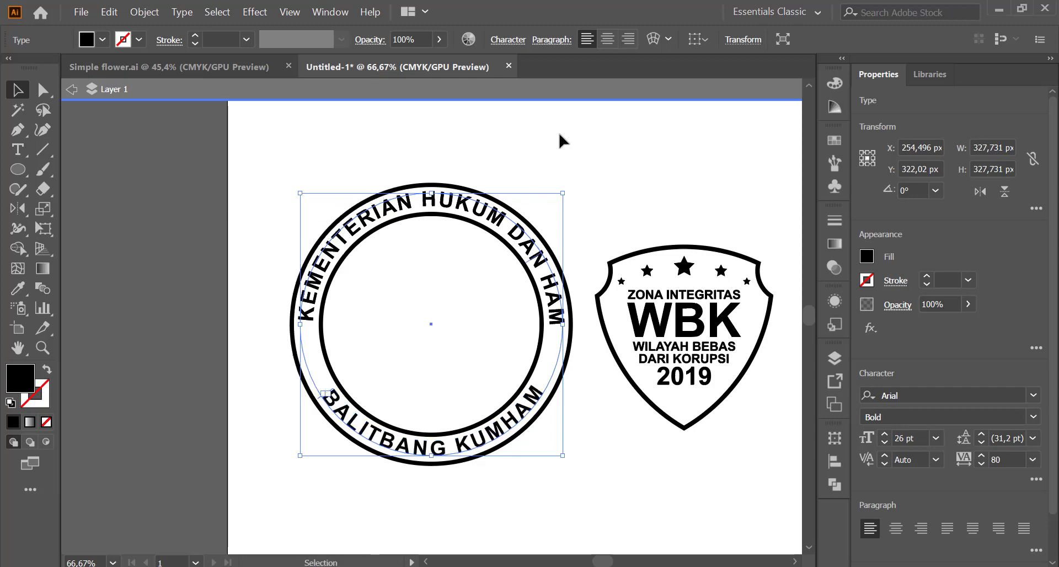
left_click(560, 134)
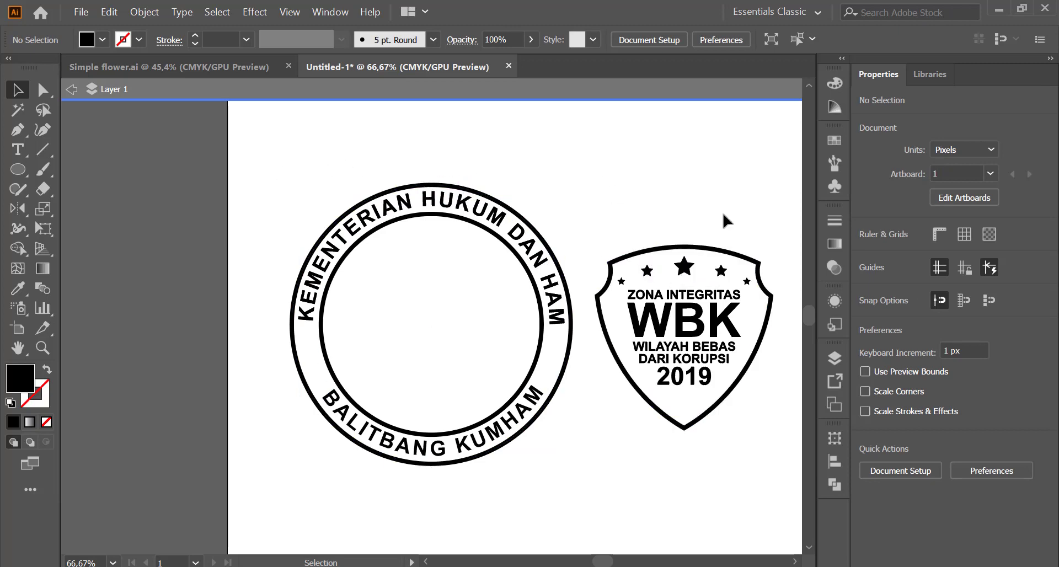
left_click(834, 356)
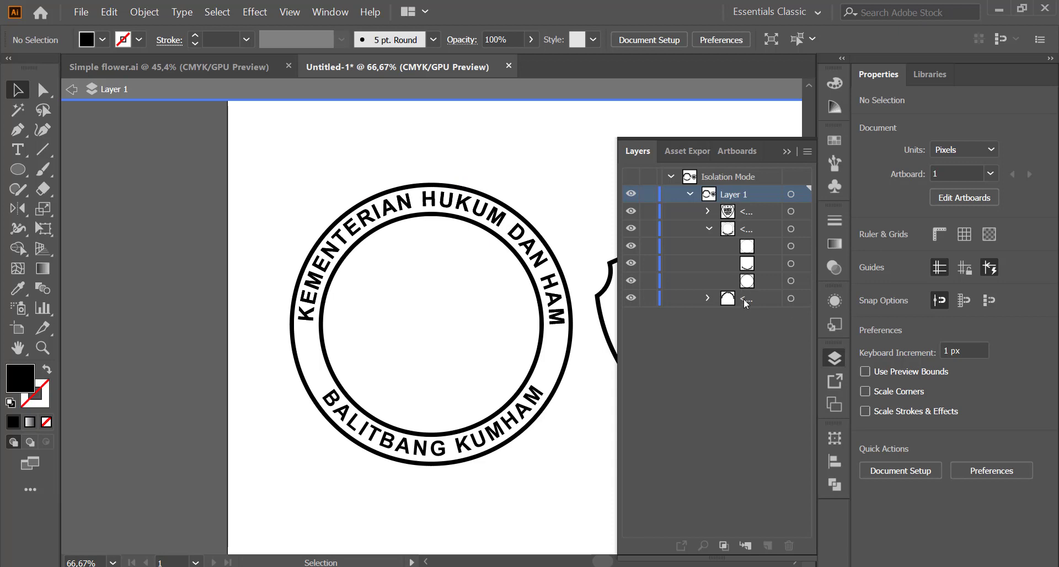
- Expand the ring group and toggle item visibility to identify its three paths
left_click(709, 228)
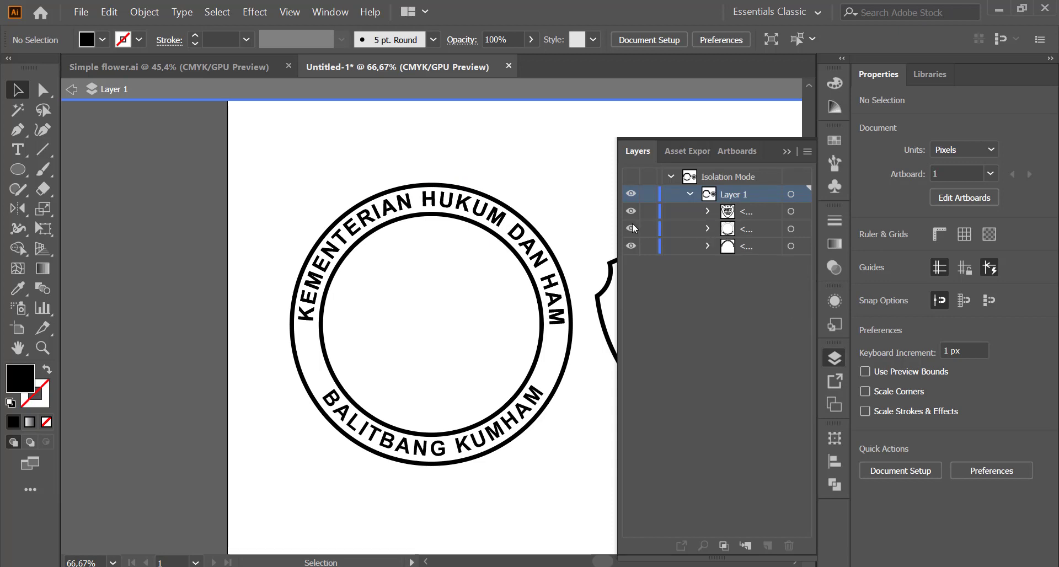
left_click(631, 229)
left_click(631, 229)
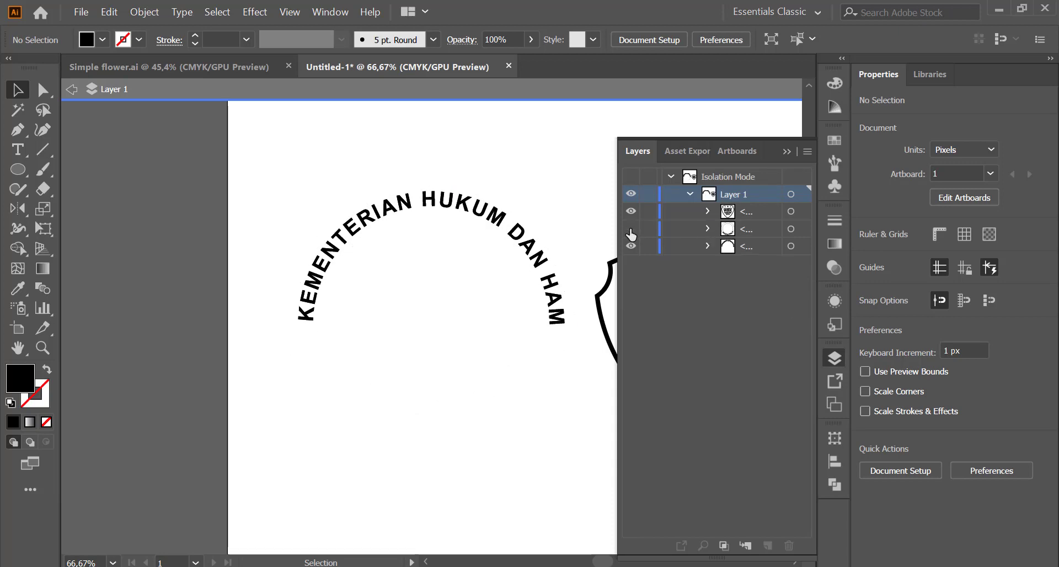
left_click(708, 229)
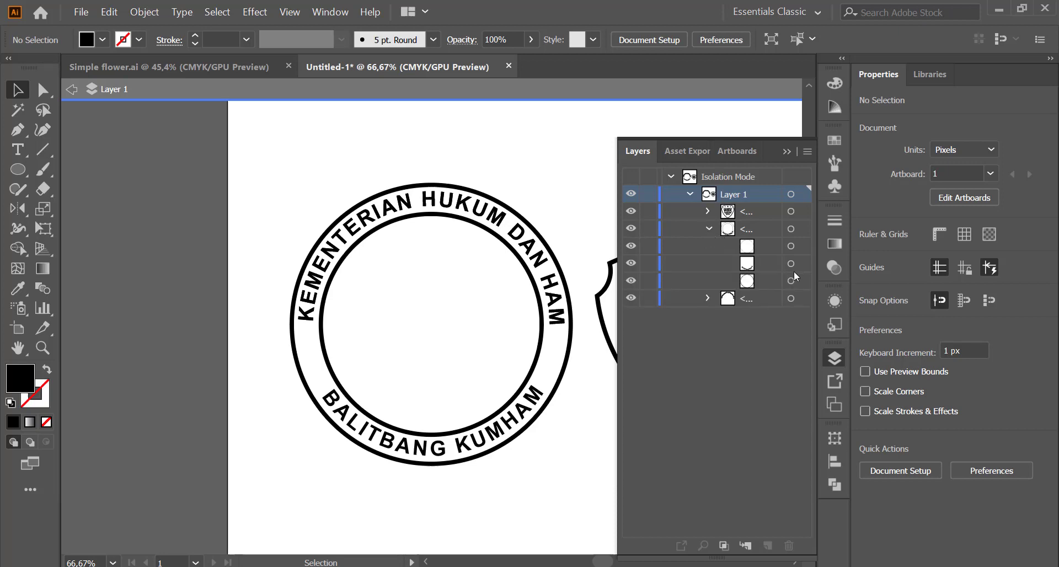
left_click(631, 245)
left_click(631, 264)
left_click(631, 280)
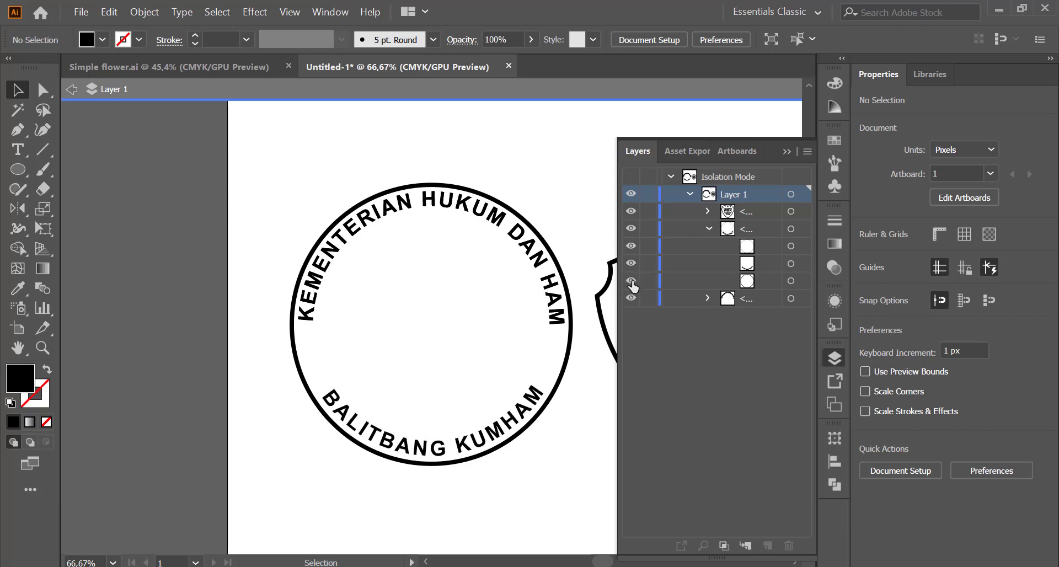
- Group the inner and outer ring circles, move the group out of its parent, and check the texts
left_click(791, 281)
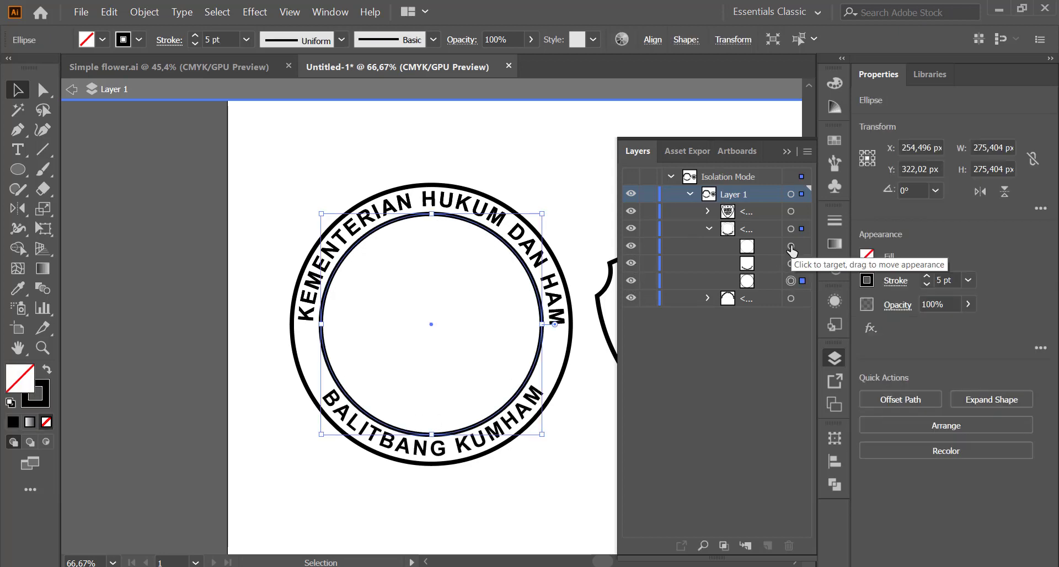
left_click(791, 246, "shift")
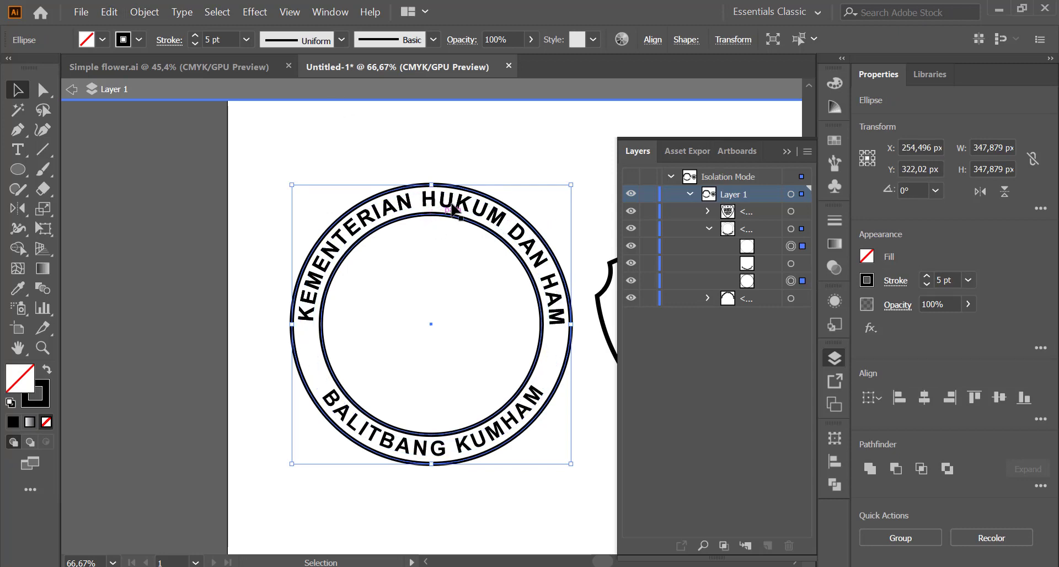
right_click(469, 190)
left_click(497, 277)
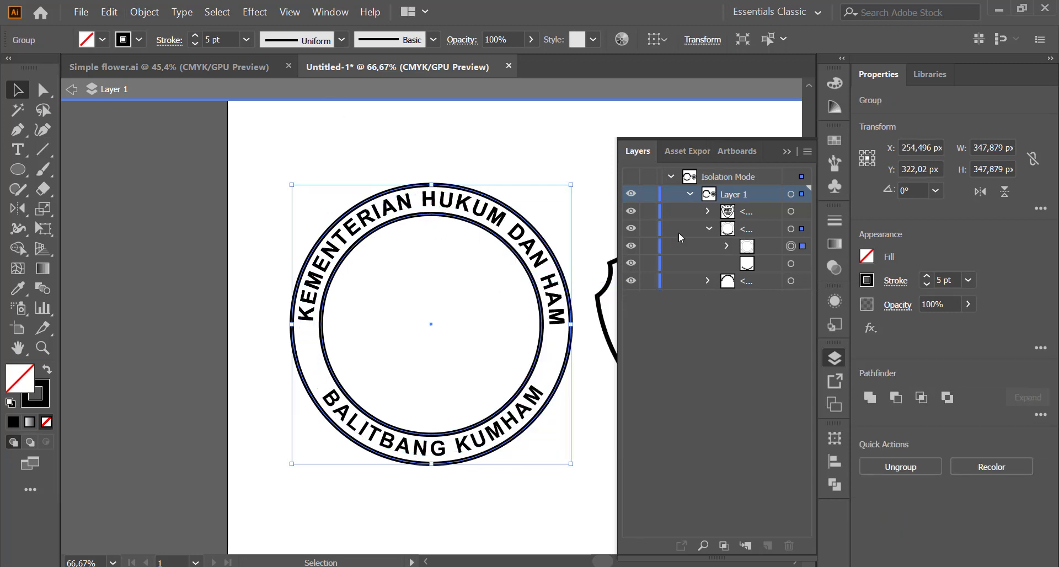
left_click_drag(751, 249, 751, 236)
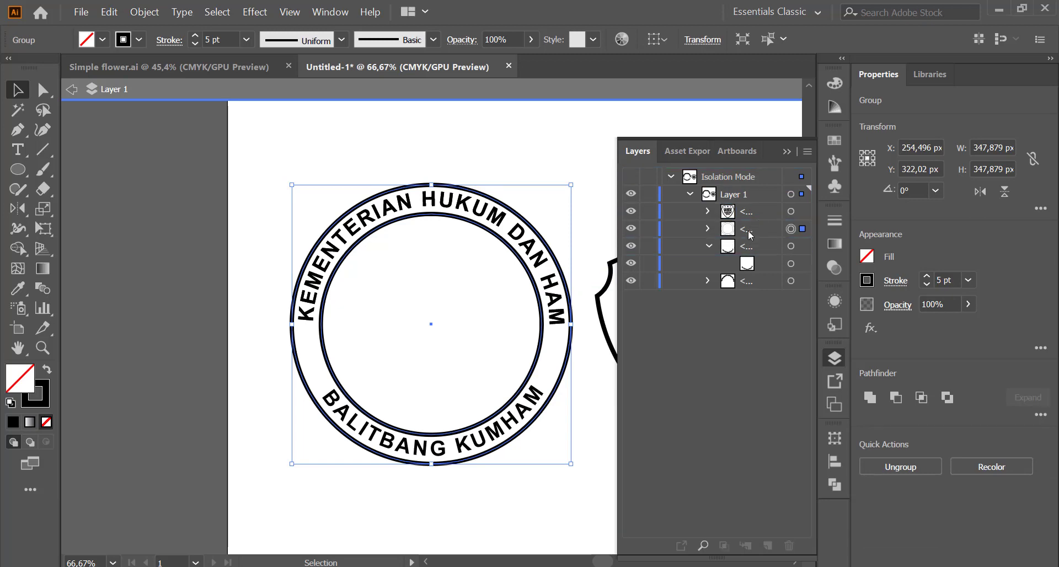
left_click(707, 249)
left_click(633, 246)
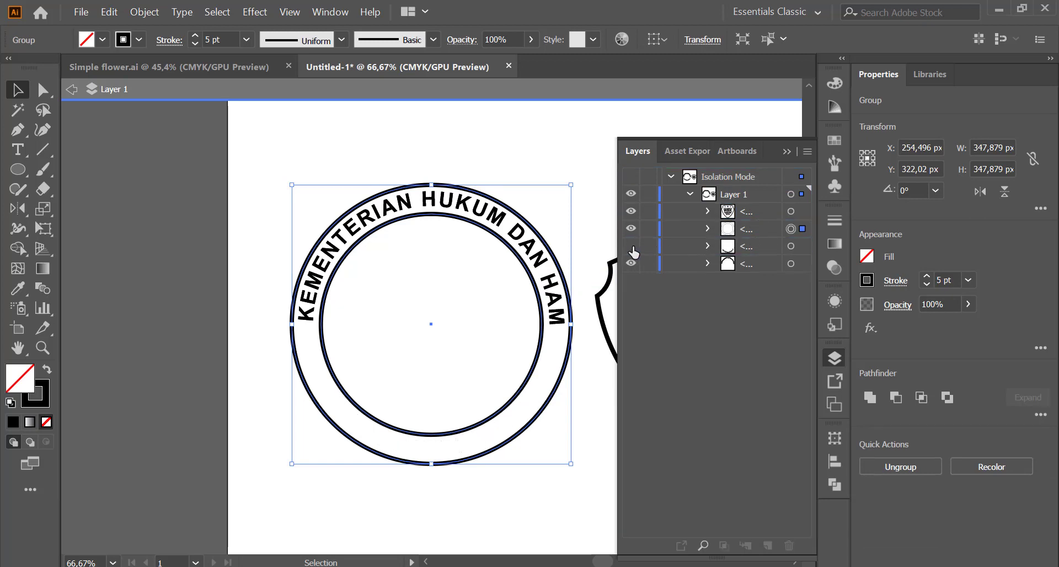
left_click(631, 263)
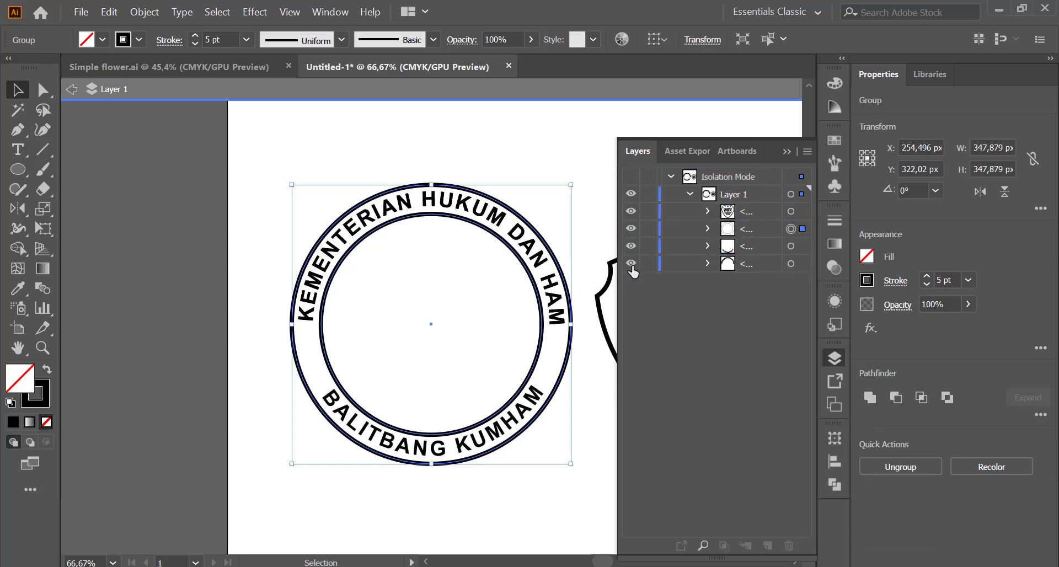
left_click(159, 20)
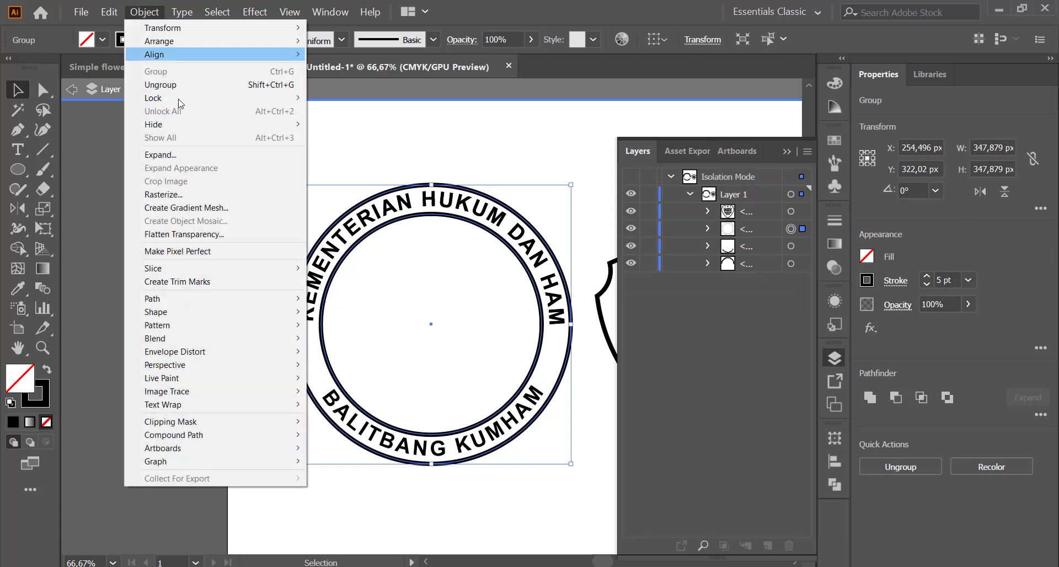
mouse_move(152, 299)
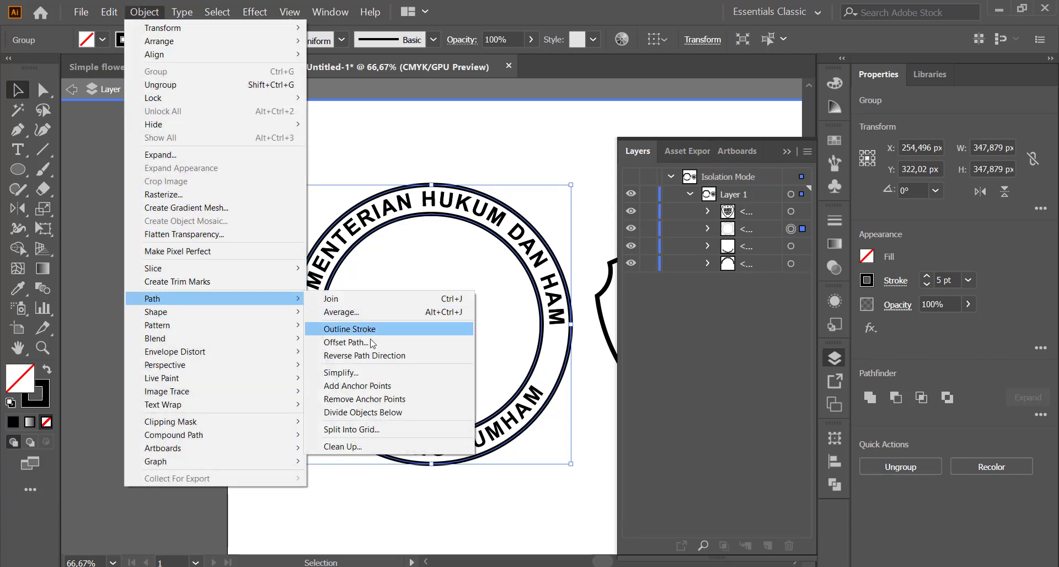
- Convert the ring strokes into filled black outlines with Outline Stroke, skipping Offset Path
left_click(373, 343)
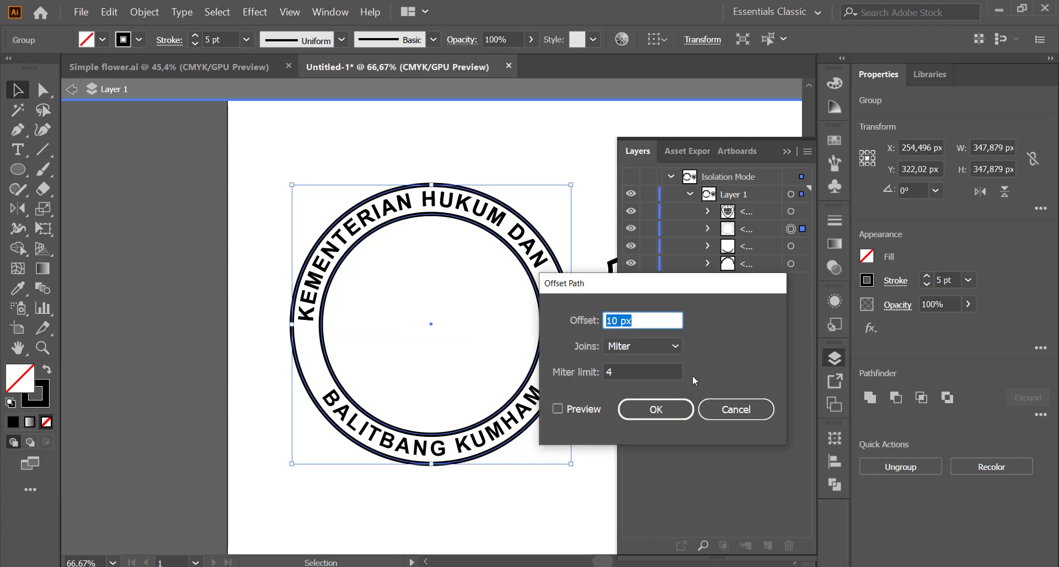
left_click(737, 410)
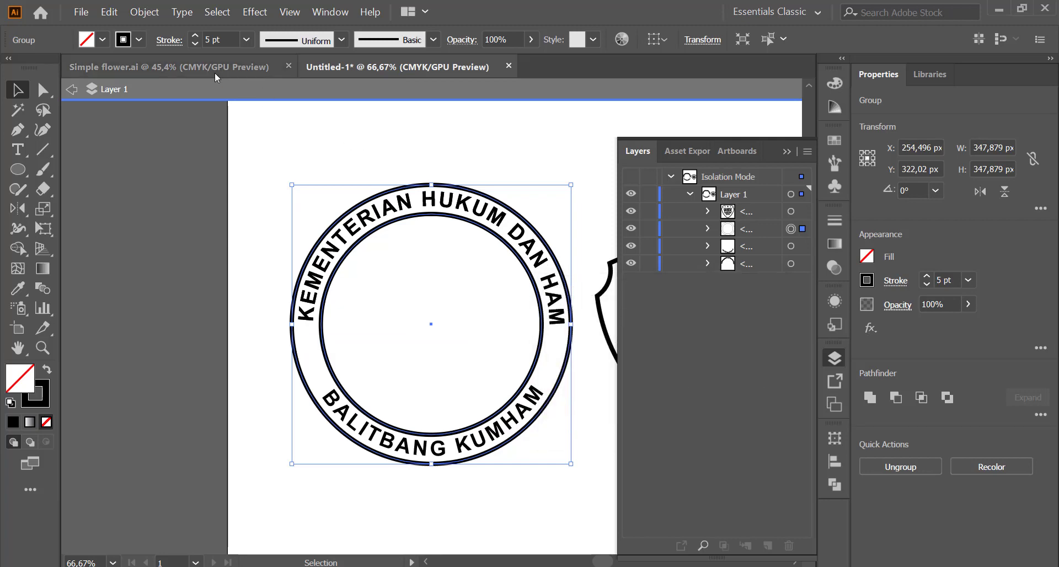
left_click(144, 13)
mouse_move(152, 299)
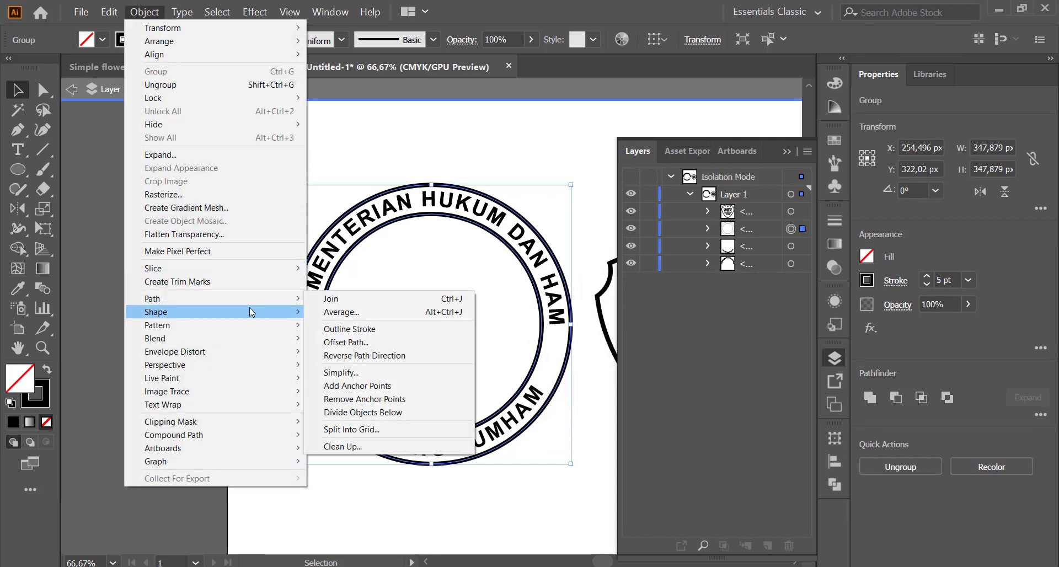
left_click(394, 331)
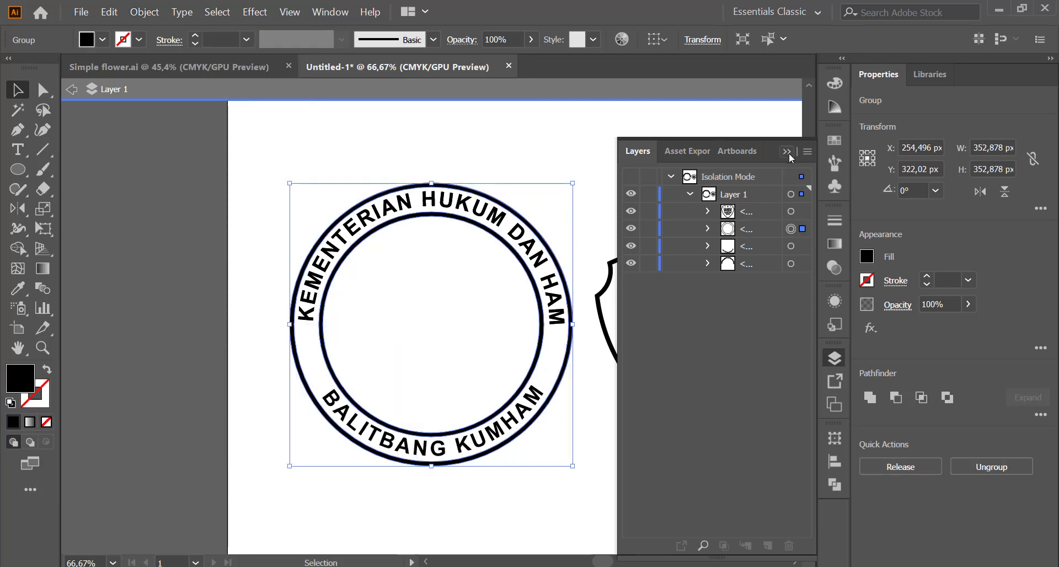
left_click(792, 213)
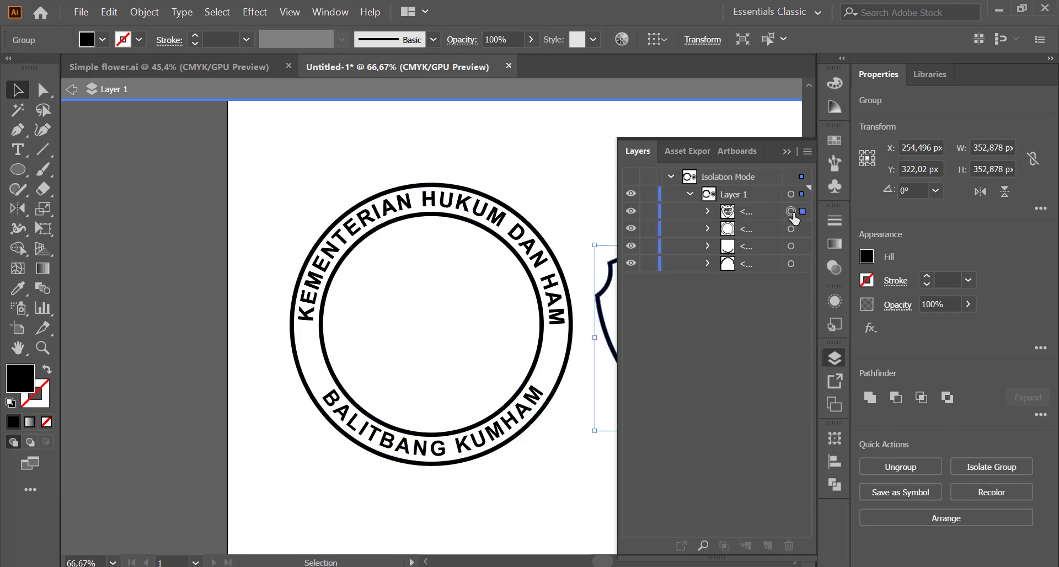
- Move the WBK shield into the inner ring and nudge it to Y 334.435, centred
left_click(787, 151)
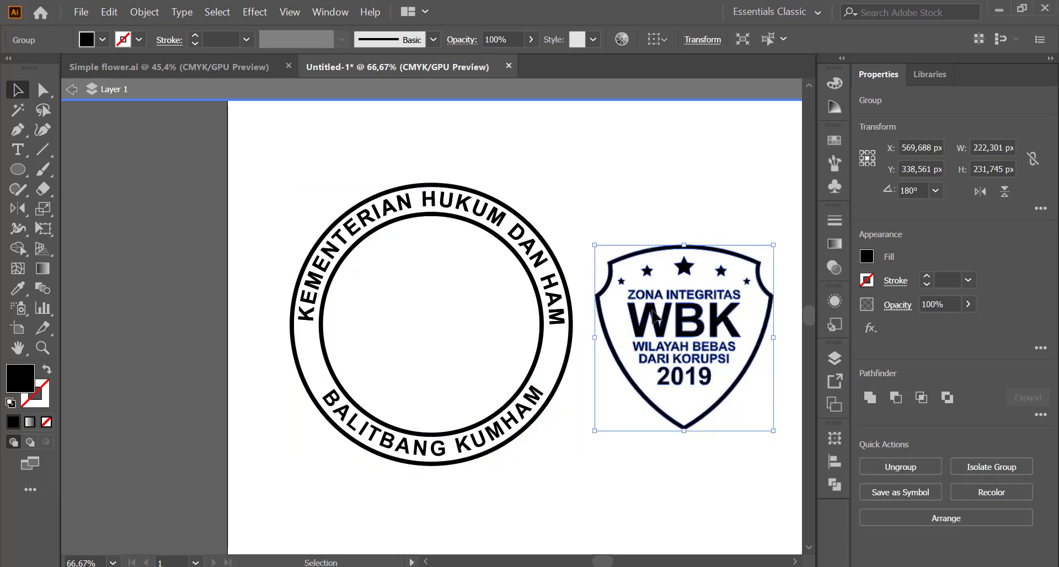
left_click_drag(704, 317, 449, 312)
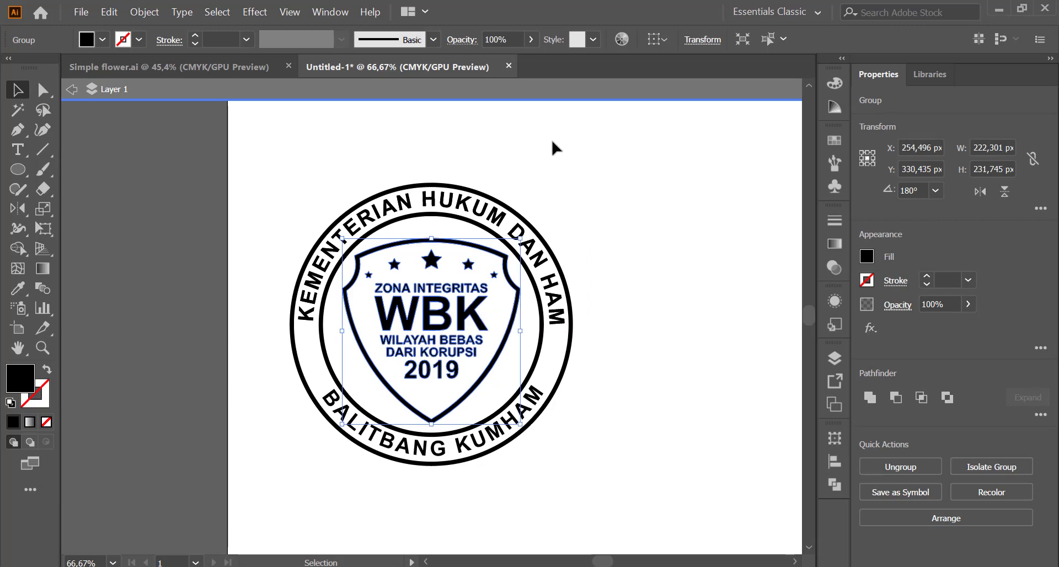
left_click(343, 159)
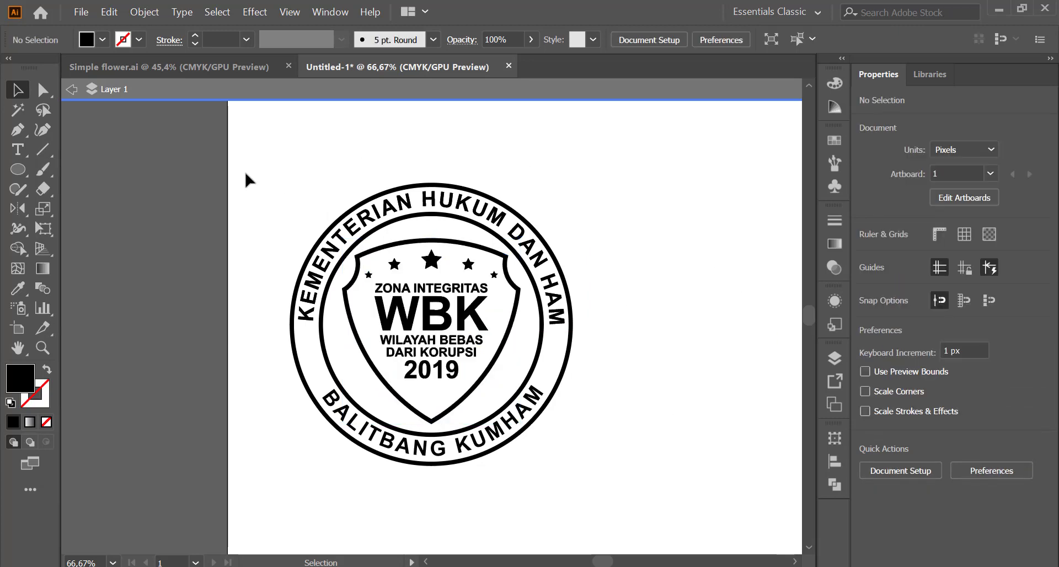
left_click_drag(246, 177, 630, 499)
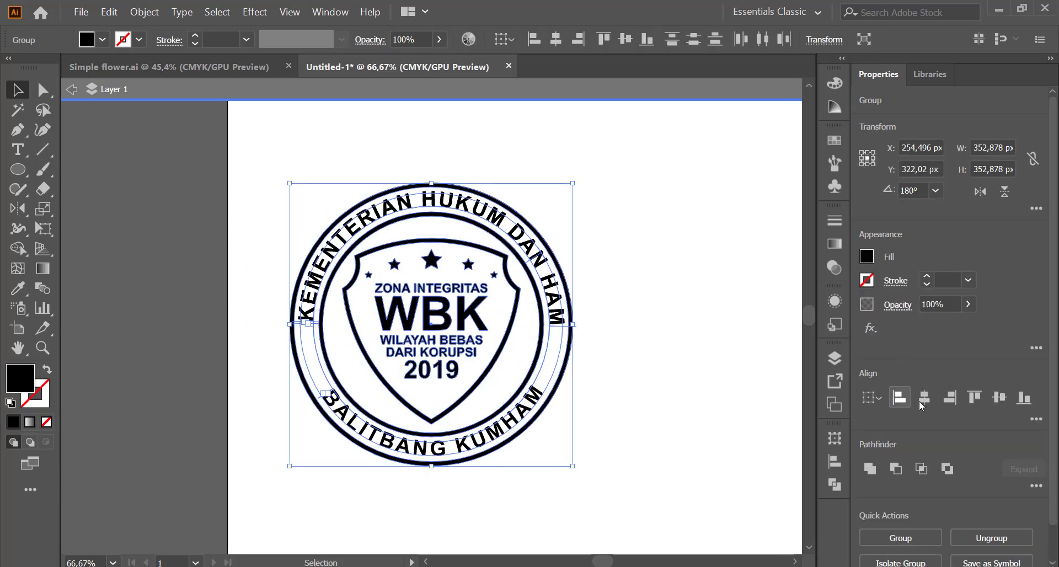
left_click(999, 398)
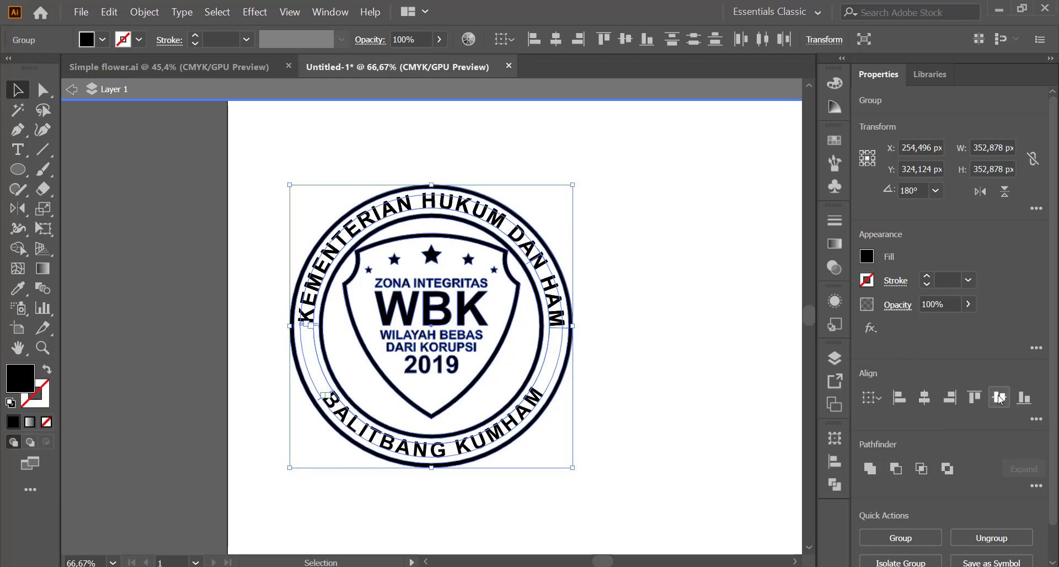
key("ctrl+z")
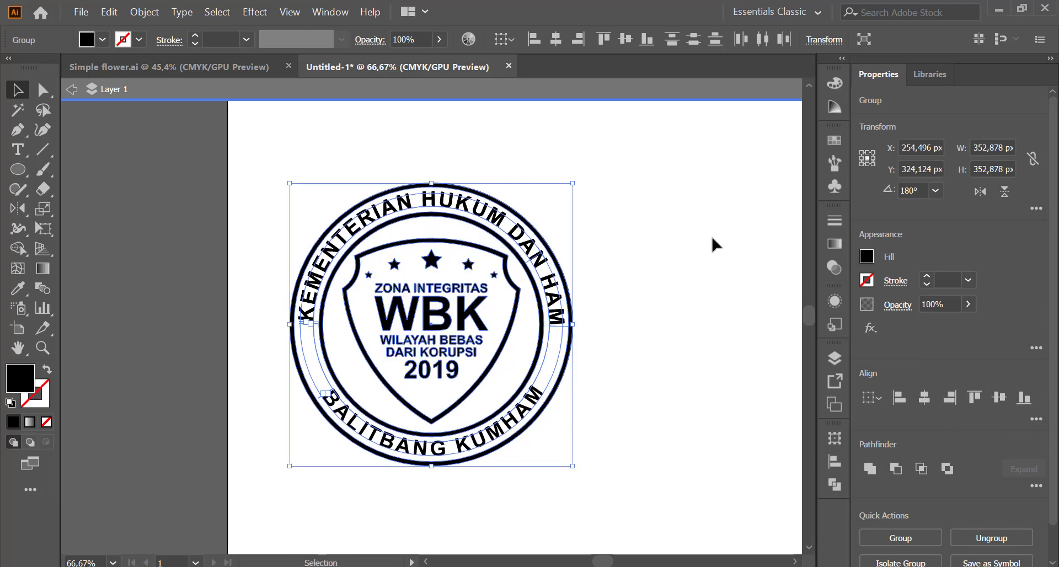
left_click(702, 227)
left_click(550, 319)
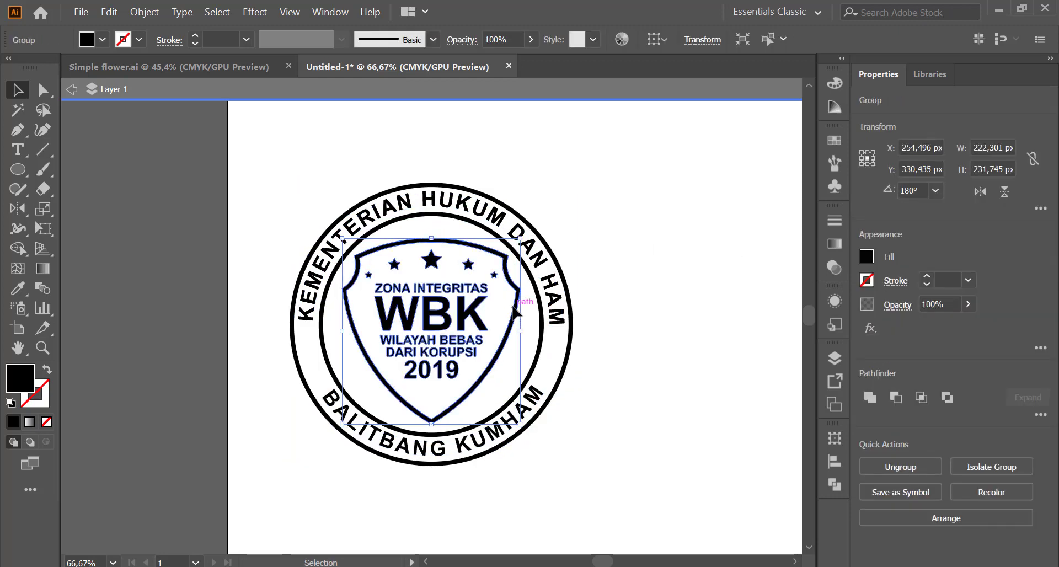
key("shift+Down")
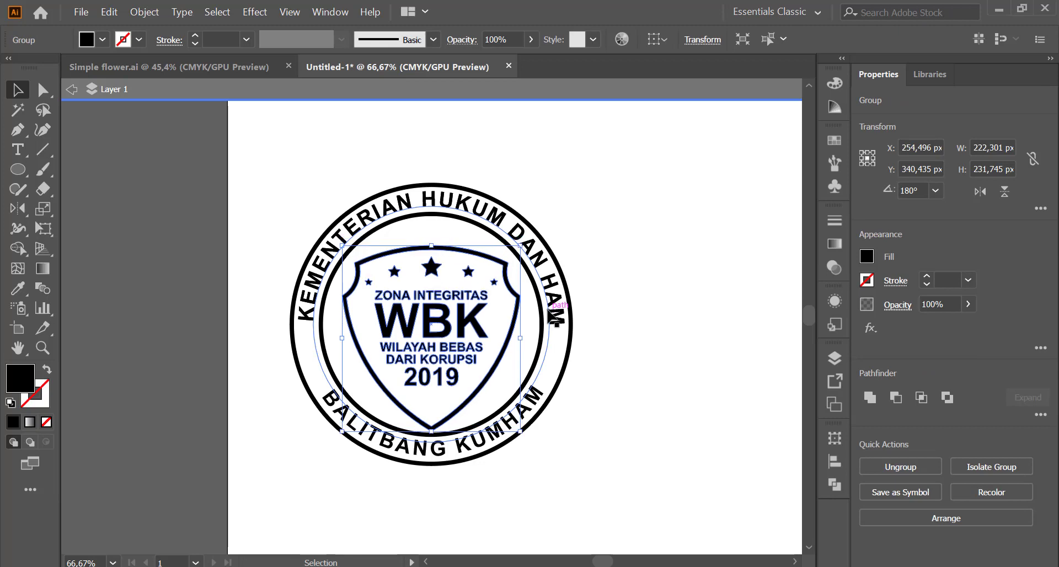
key("Up")
key("Up")
key("Up")
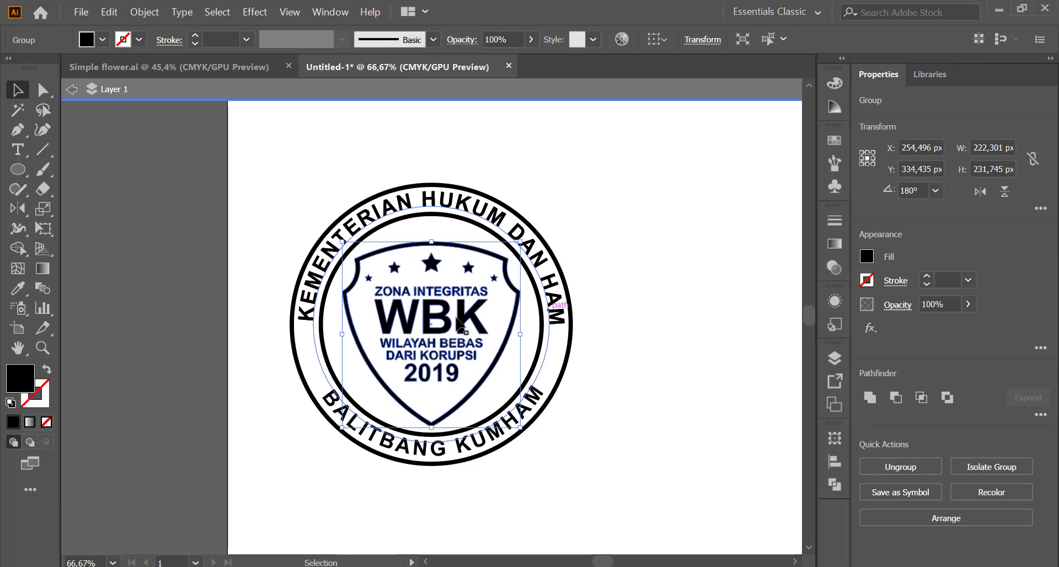
left_click(626, 322)
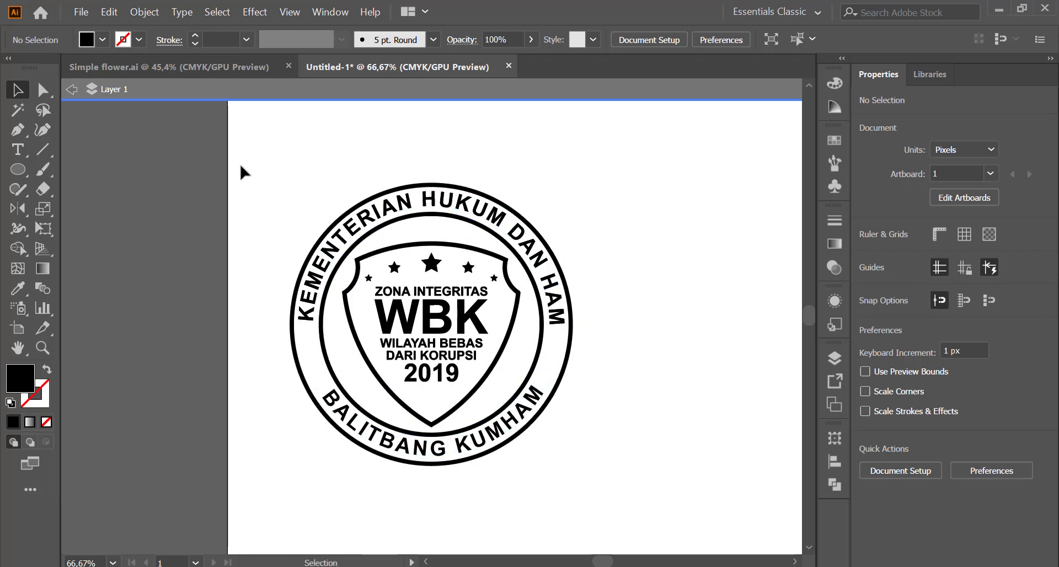
- Shrink the whole emblem to about 237 px, move it onto the artboard, and fit the artboard in view
left_click_drag(229, 160, 627, 521)
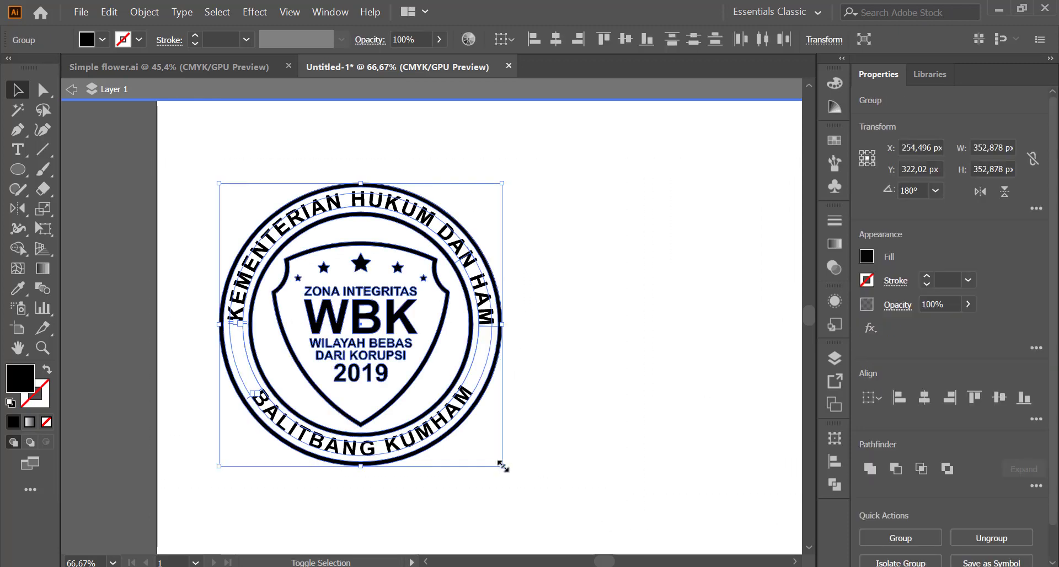
left_click_drag(503, 466, 409, 373)
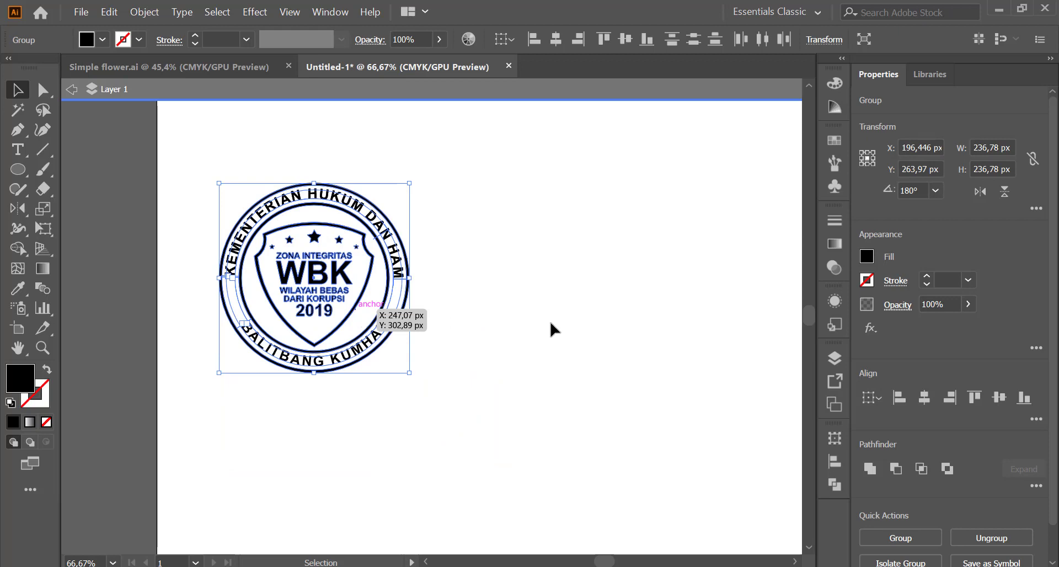
left_click_drag(356, 303, 588, 340)
left_click(706, 191)
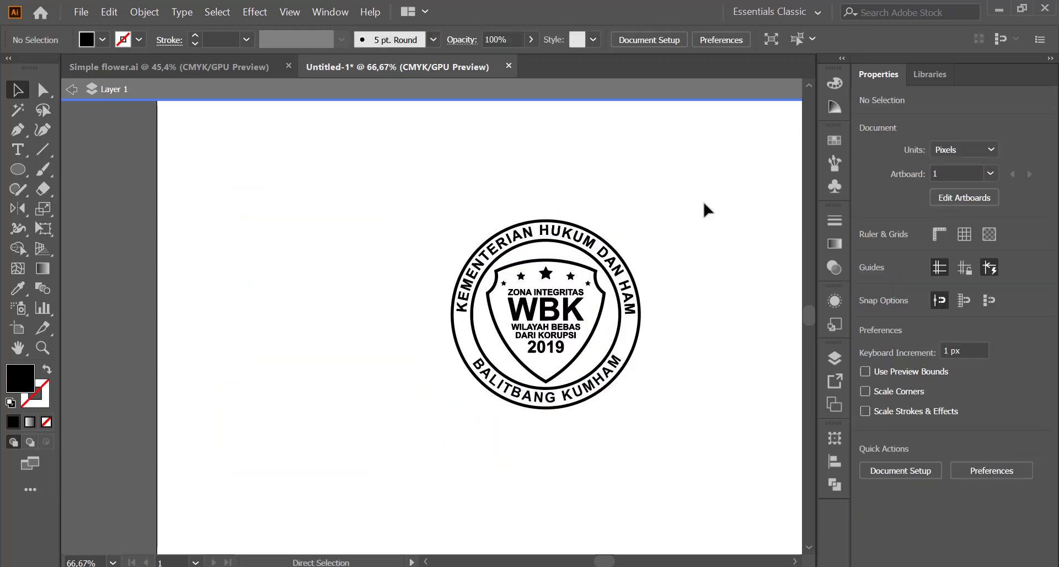
key("ctrl+minus")
key("ctrl+minus")
key("ctrl+minus")
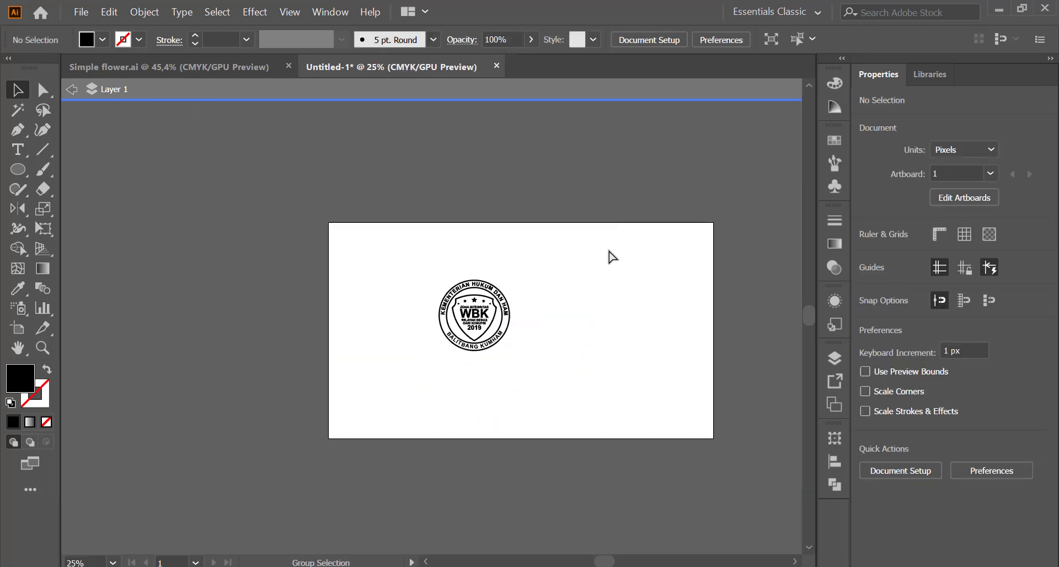
key("ctrl+0")
- Enlarge the whole emblem to 356.054 px square and centre it on the artboard
left_click_drag(254, 196, 436, 366)
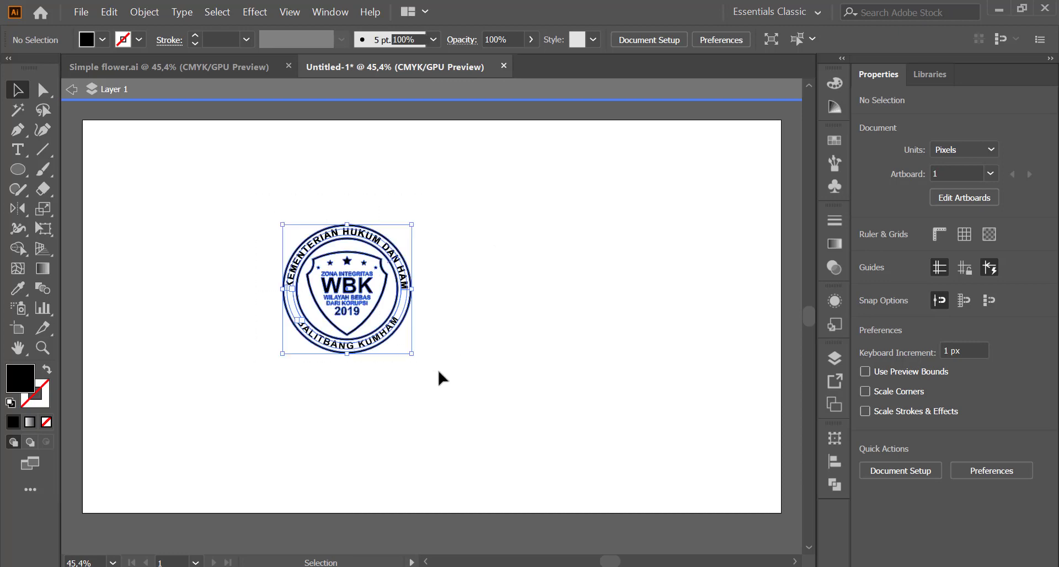
left_click(250, 212)
left_click_drag(253, 218, 449, 385)
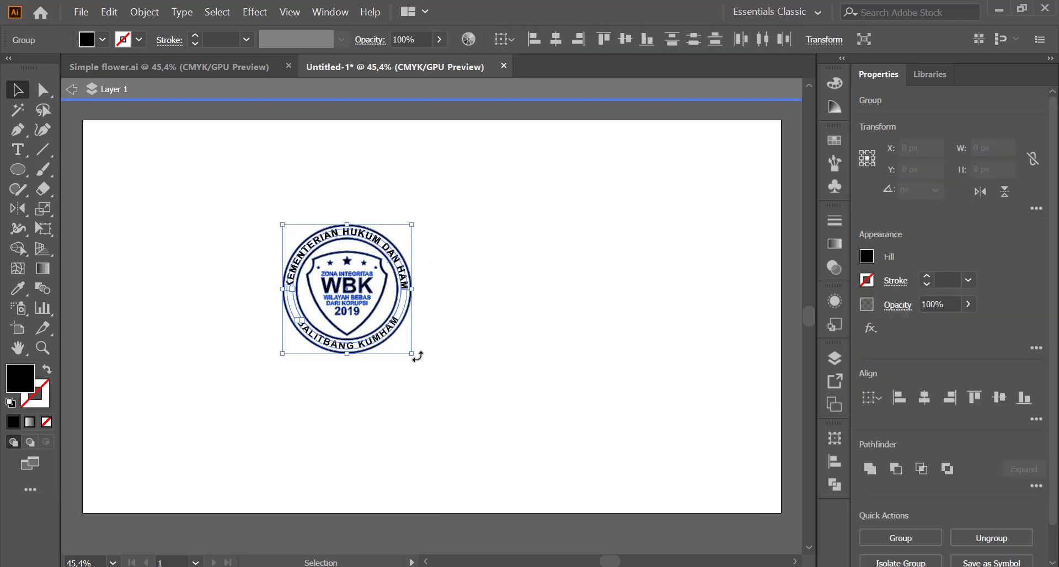
left_click_drag(414, 356, 477, 418)
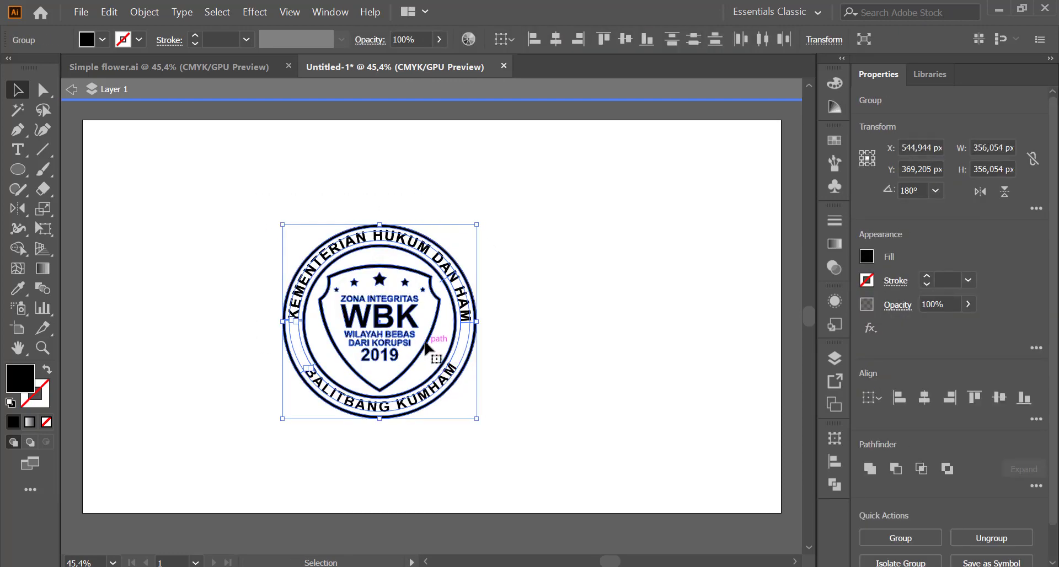
left_click_drag(436, 359, 463, 365)
left_click(545, 307)
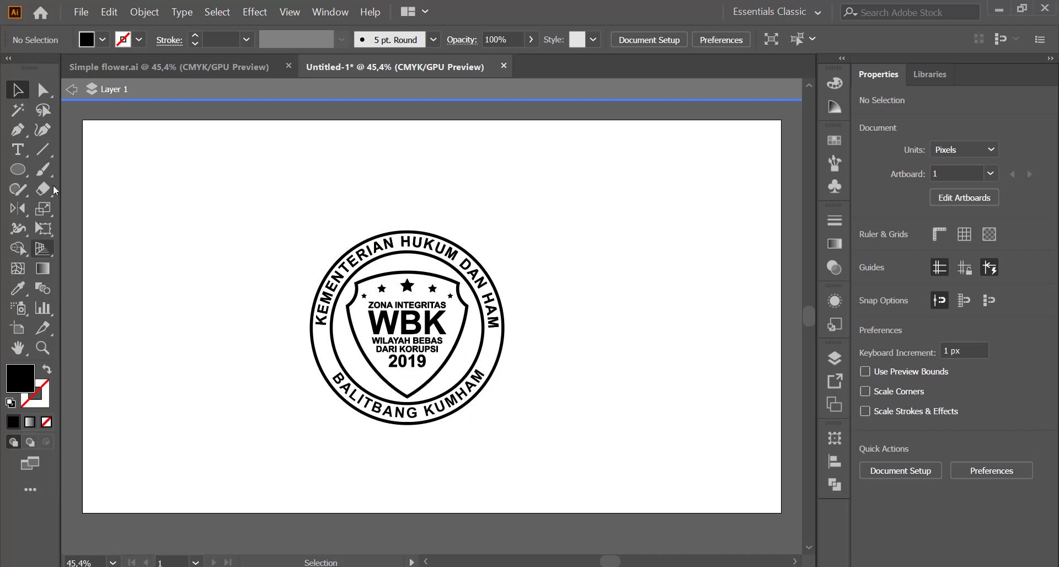
- Draw a 1280 × 720 px rectangle covering the artboard and place it beneath the emblem groups
left_click(24, 171)
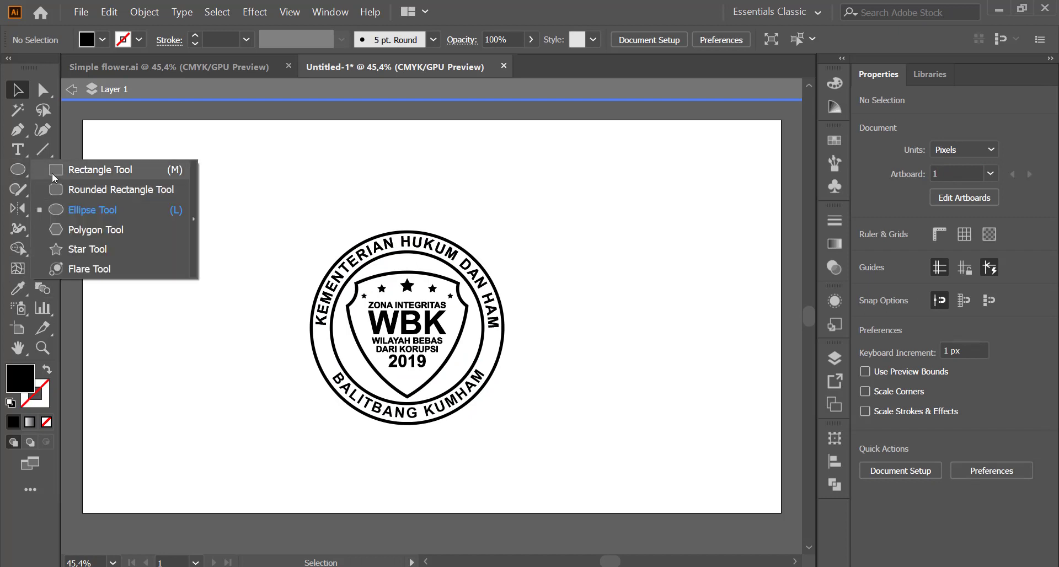
left_click(52, 173)
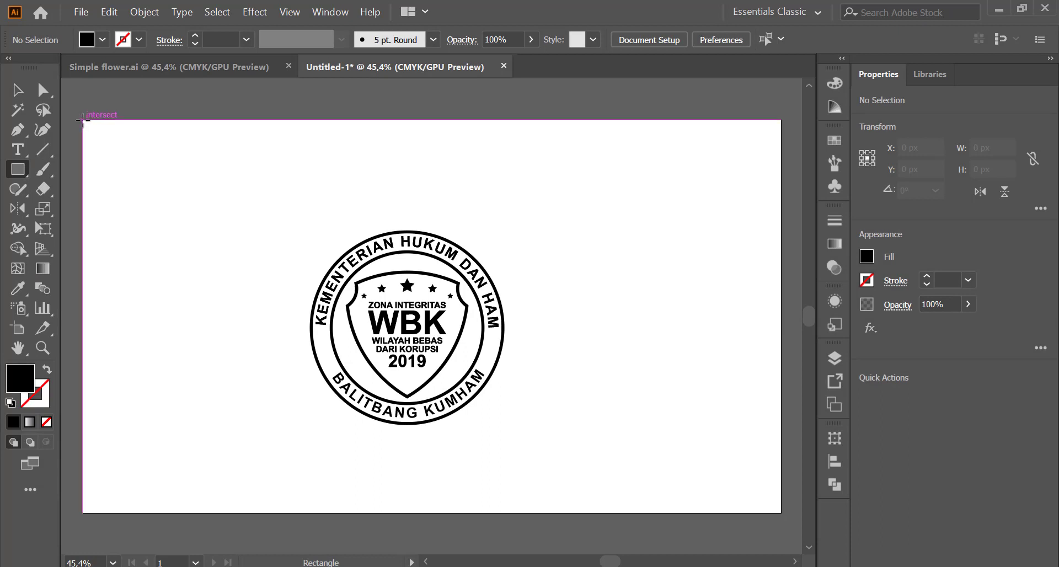
mouse_move(83, 121)
left_mouse_down()
mouse_move(645, 321)
mouse_move(781, 513)
left_mouse_up()
left_click(844, 358)
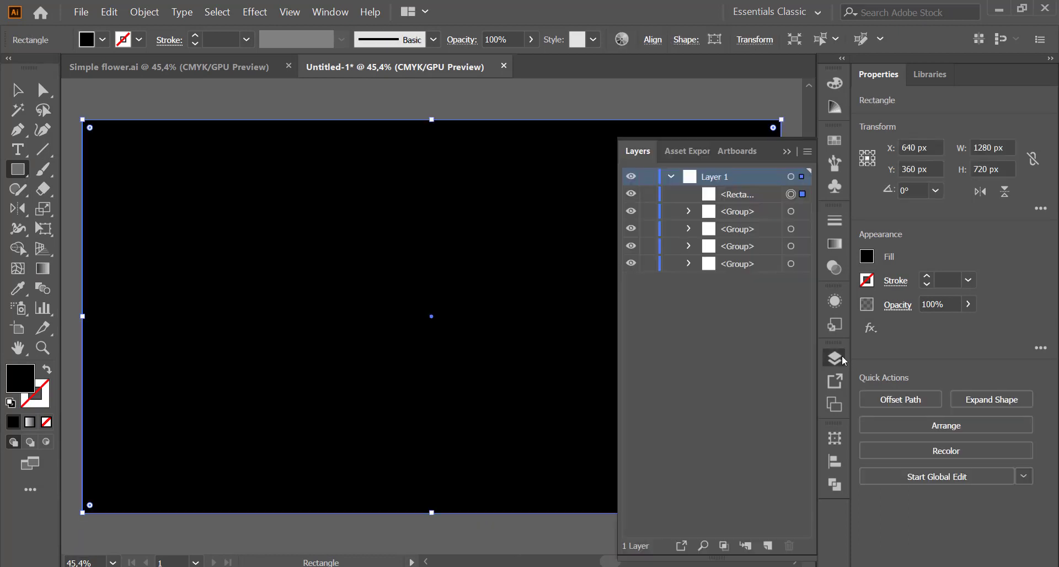
left_click_drag(769, 197, 777, 269)
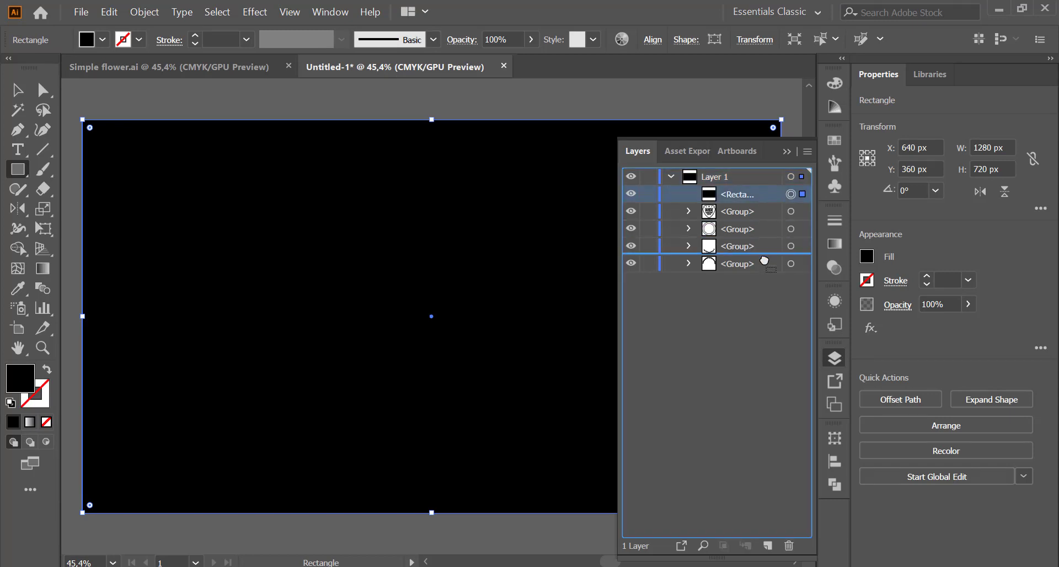
- Select all the emblem groups and set their fill to white
left_click(791, 246, "shift")
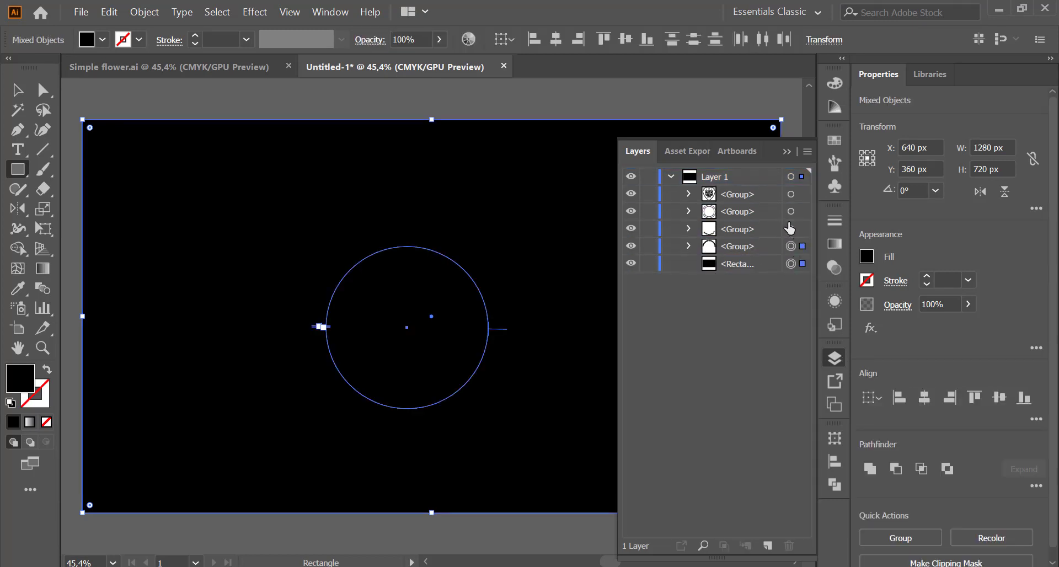
left_click(791, 229, "shift")
left_click(791, 211, "shift")
left_click(791, 194, "shift")
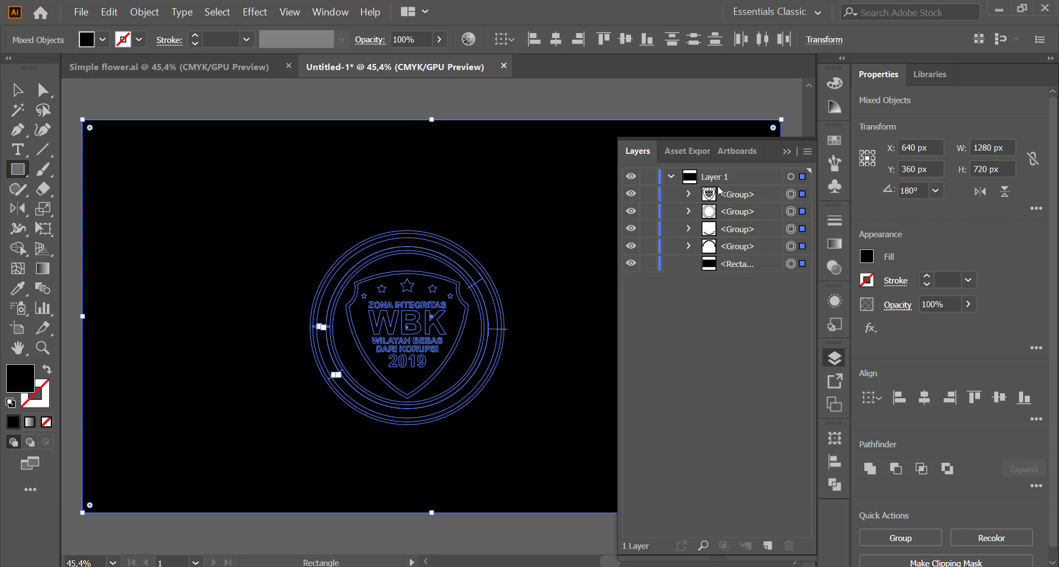
left_click(103, 40)
left_click(35, 67)
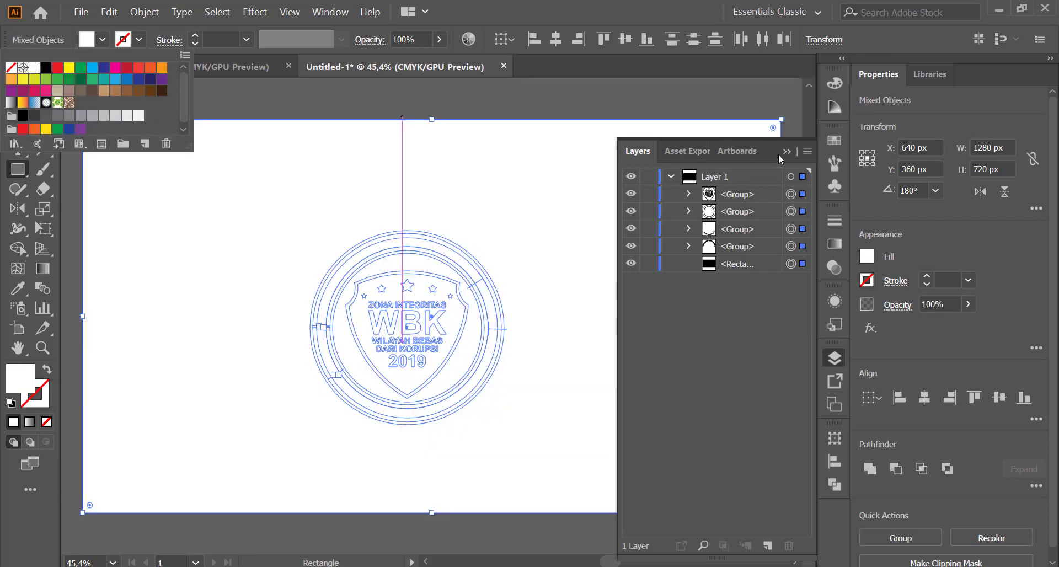
left_click(794, 263)
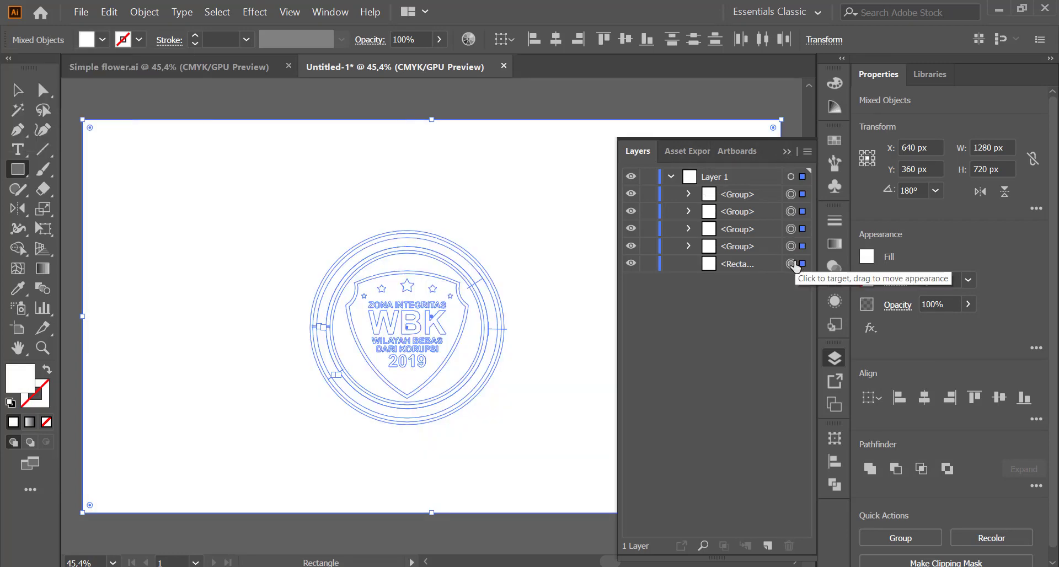
- Fill the background rectangle with black
left_click(791, 263)
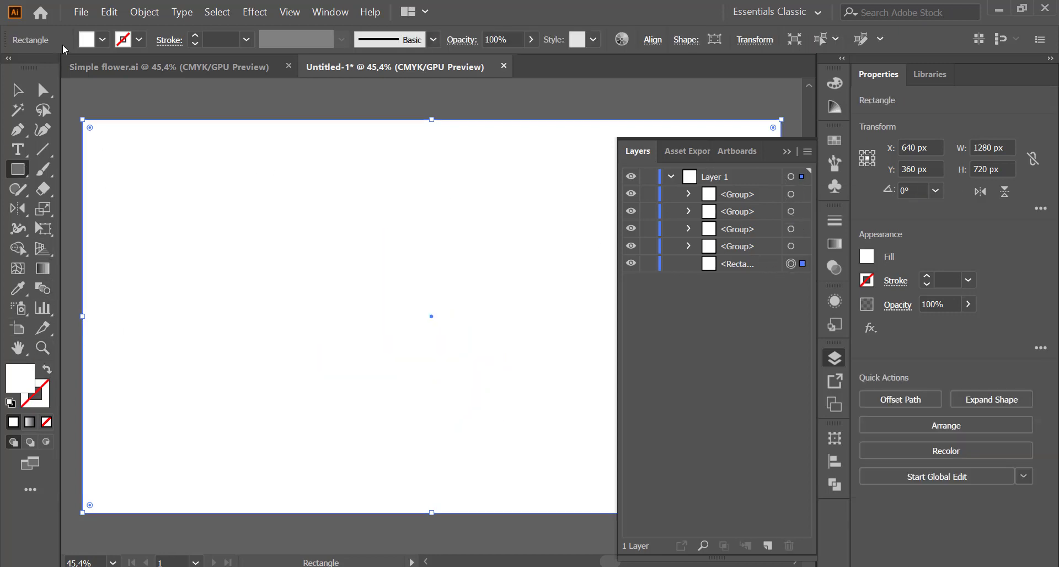
left_click(103, 40)
left_click(46, 68)
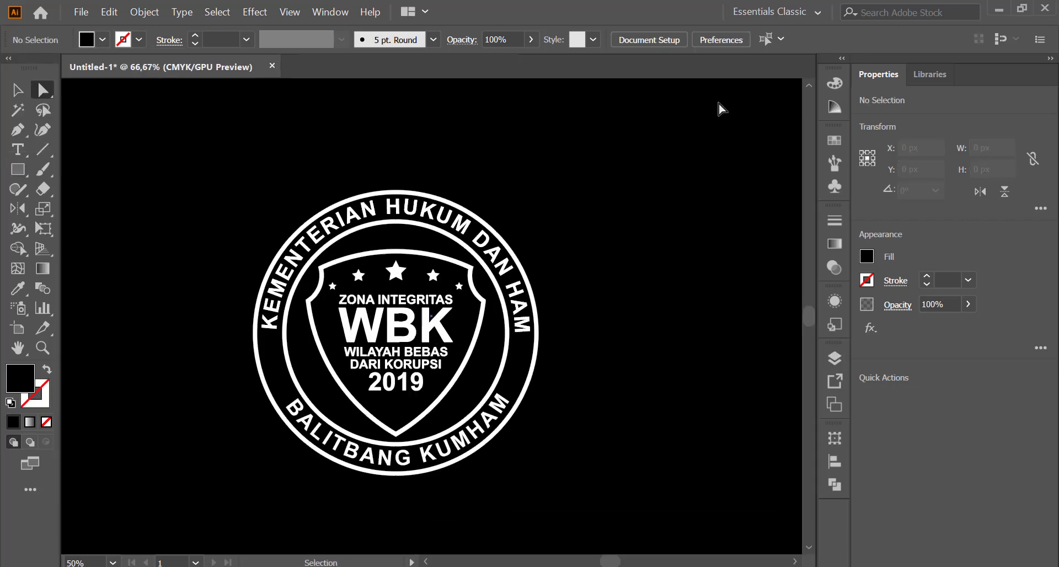
- Select the emblem's ring group with the Selection tool
scroll(719, 108, "left", 2)
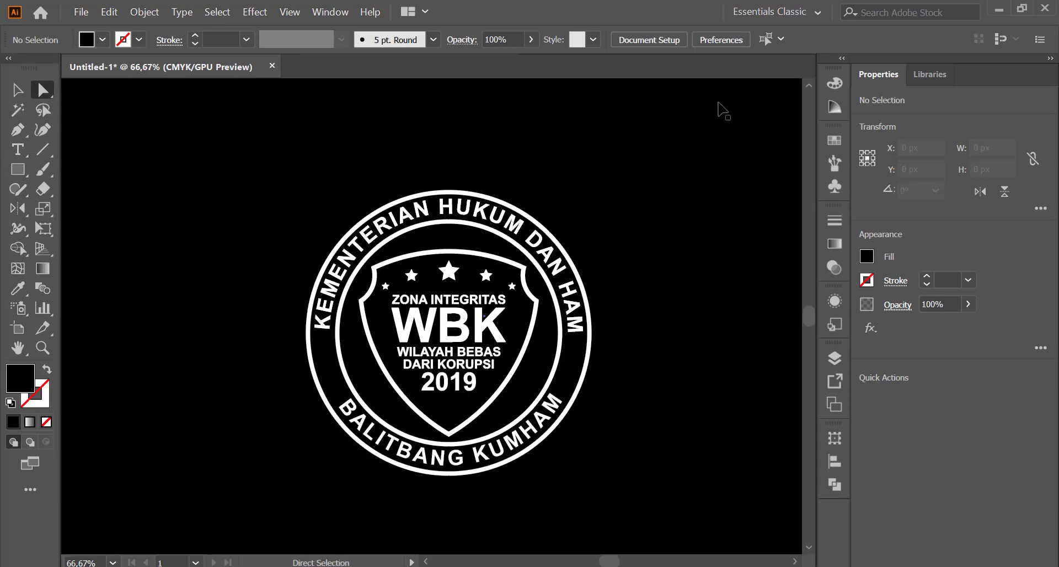
left_click(17, 93)
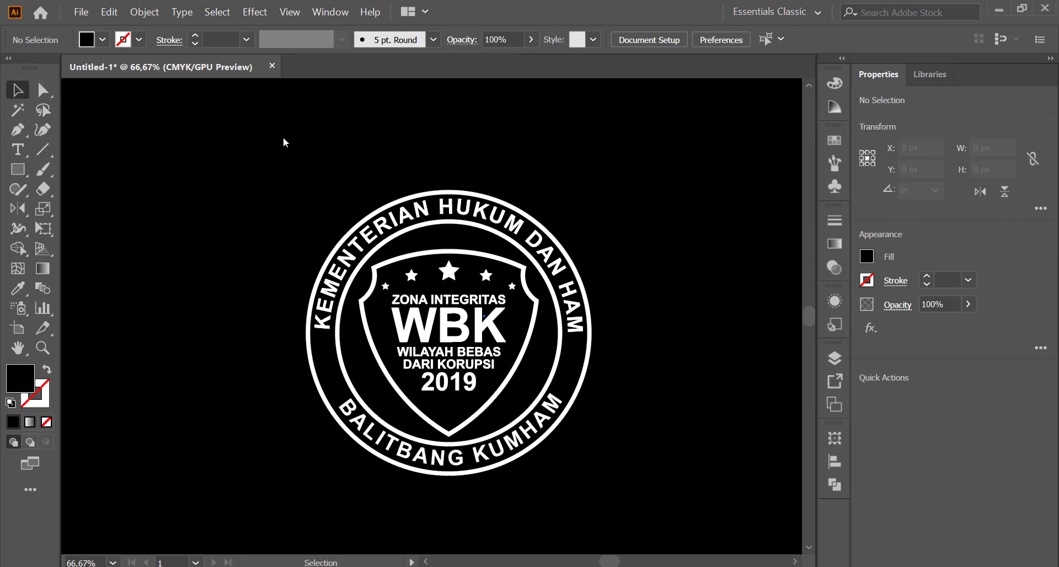
left_click(361, 222)
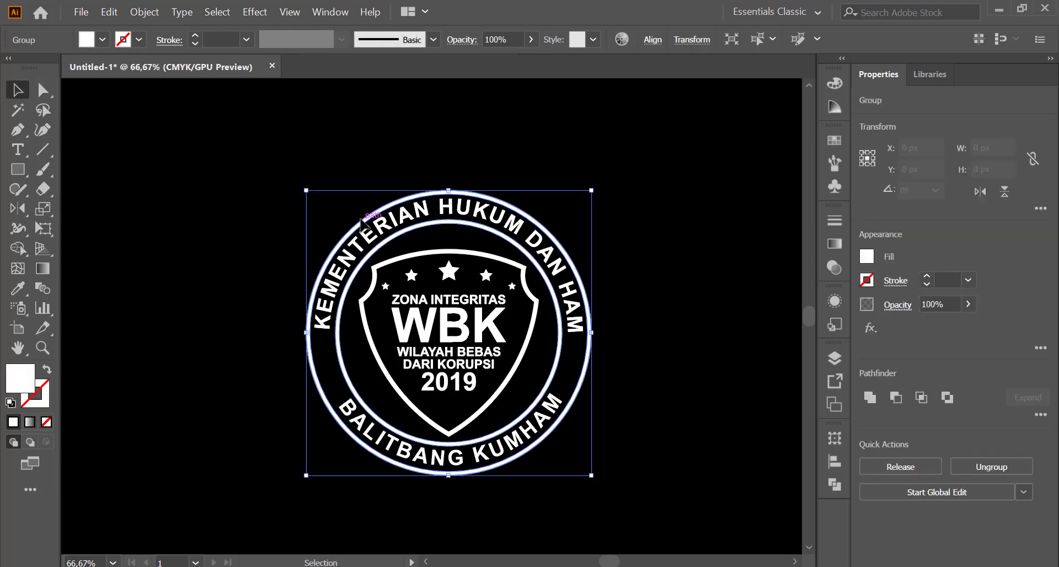
- Fill the rings with a linear white-to-black gradient at 45°, after trying radial and freeform
left_click(838, 248)
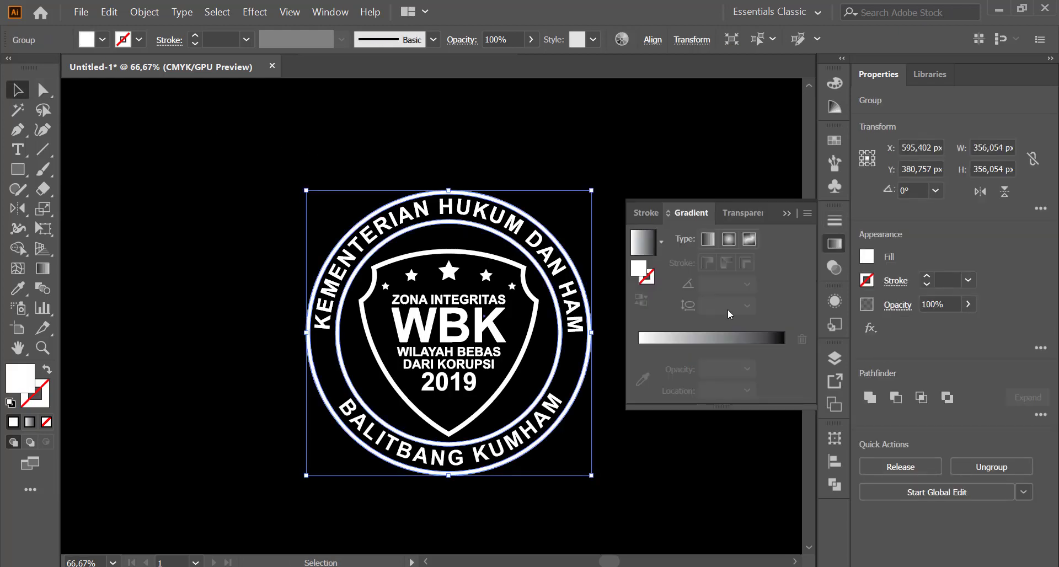
left_click(705, 339)
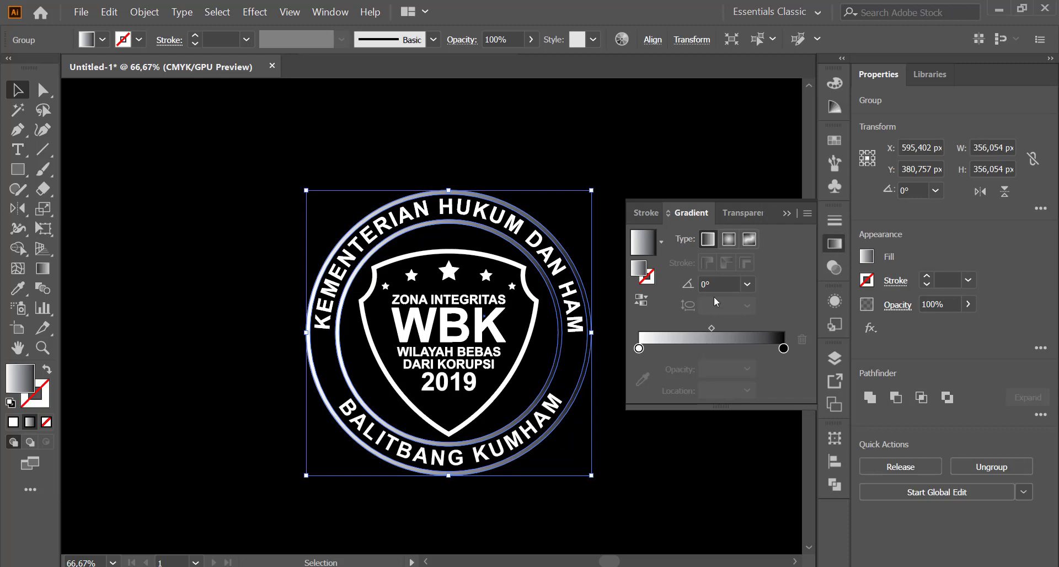
left_click(716, 280)
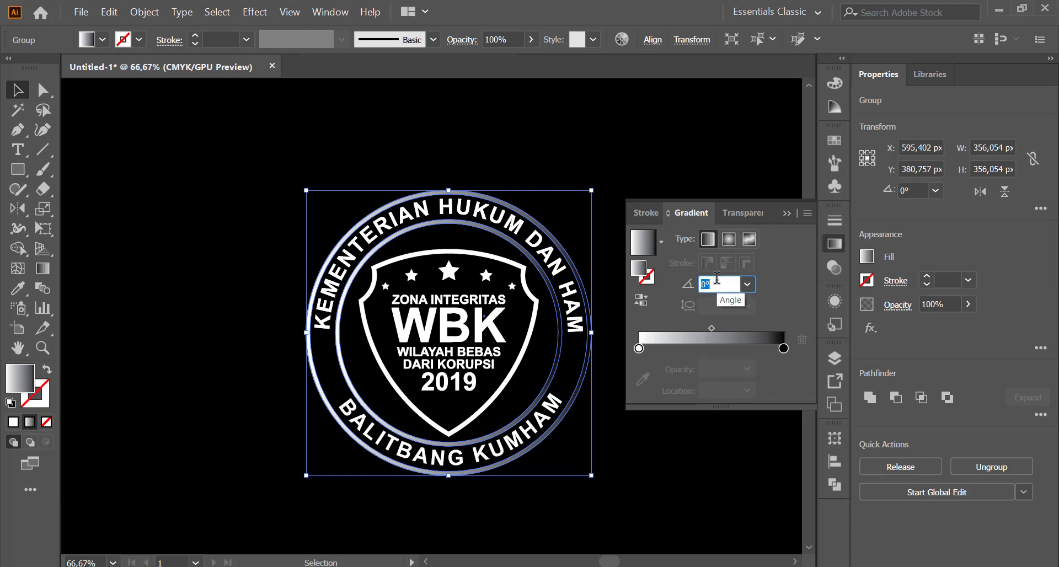
left_click(729, 240)
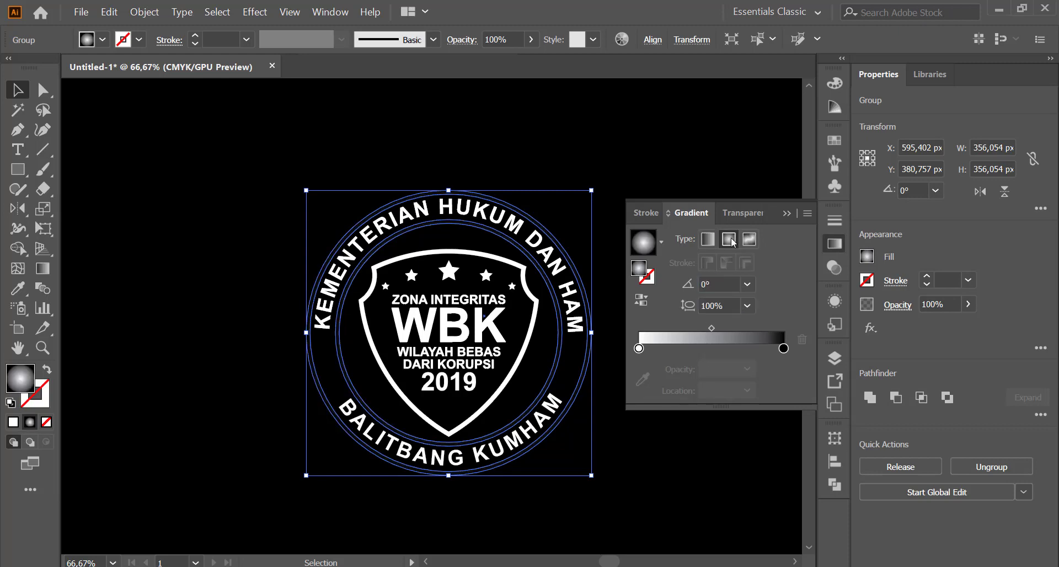
left_click(747, 241)
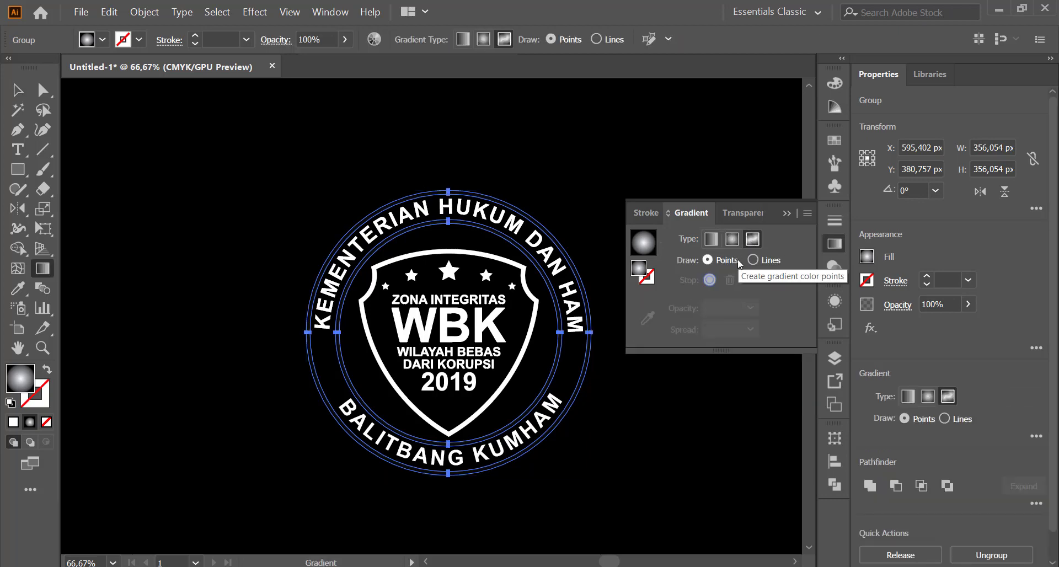
left_click(709, 240)
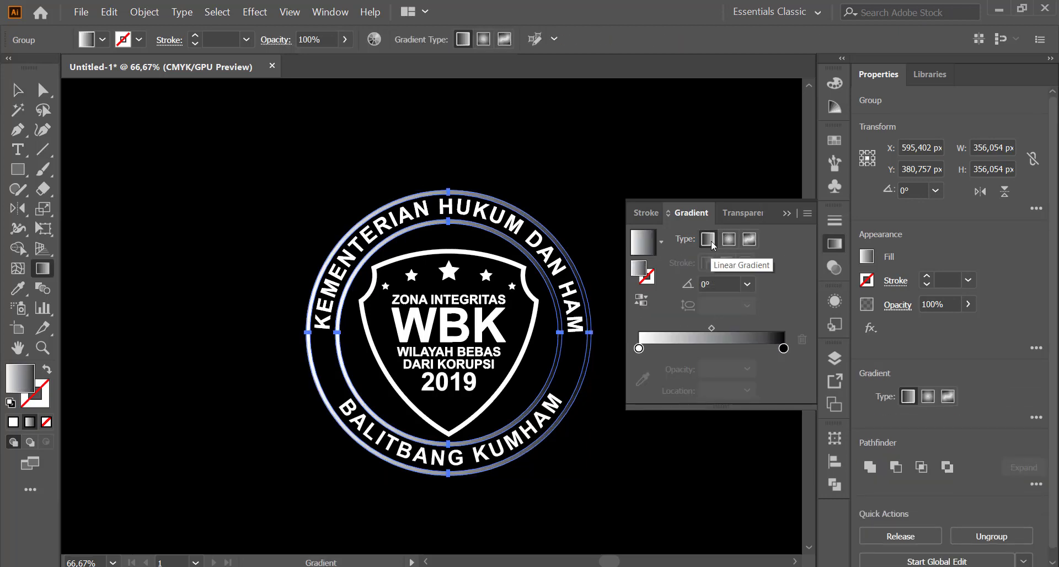
left_click(716, 282)
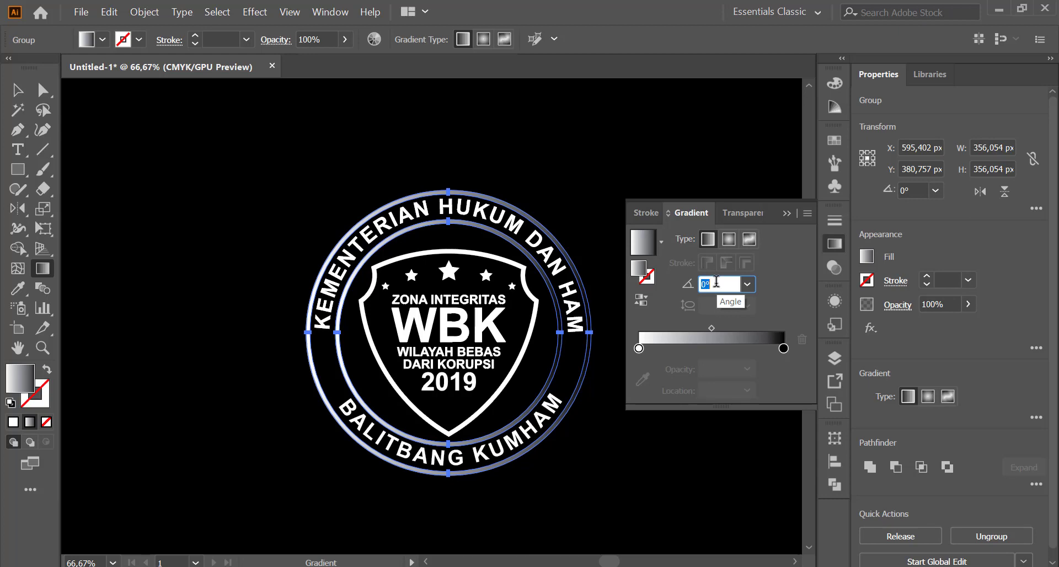
type("45")
key("Return")
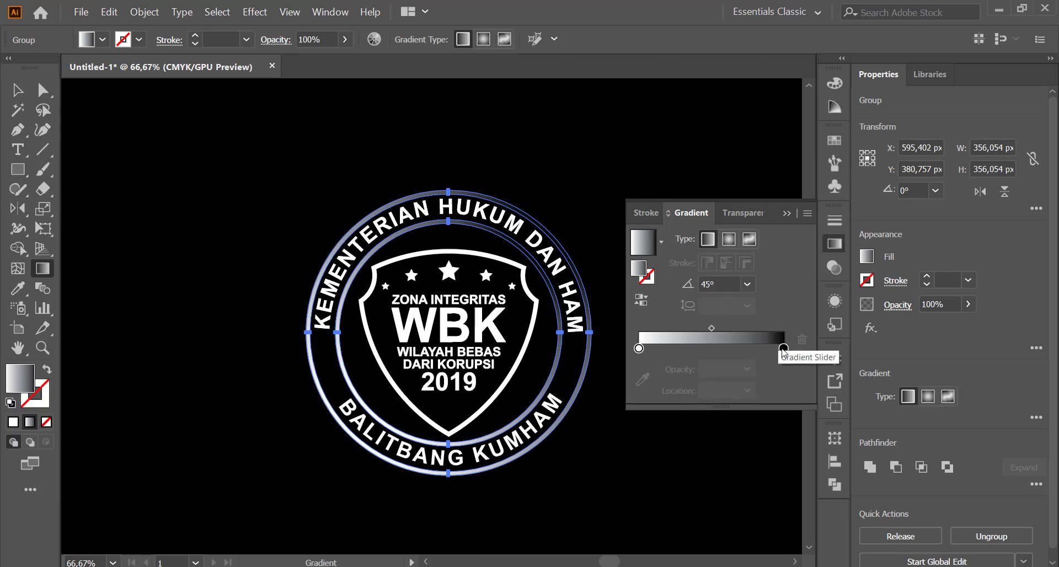
- Move the black stop to mid-gradient and add a white stop at the right end
left_click_drag(783, 348, 712, 349)
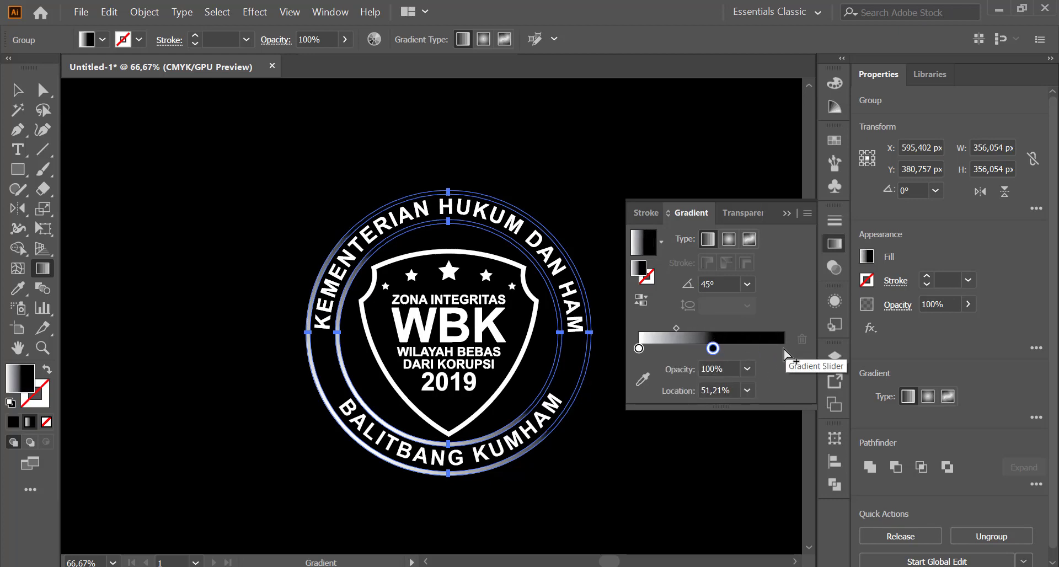
left_click_drag(780, 349, 784, 349)
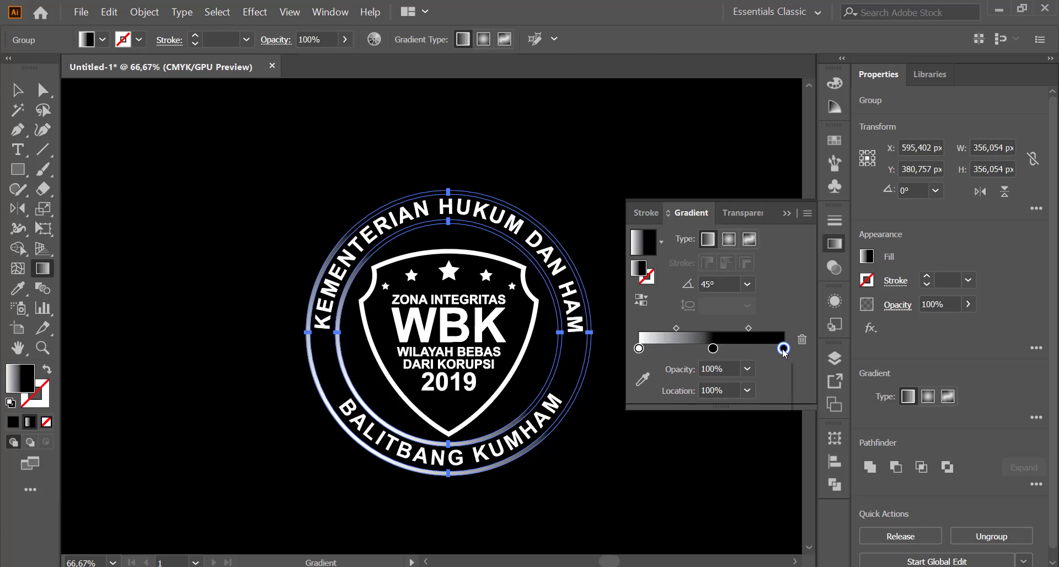
double_click(783, 349)
left_click(609, 494)
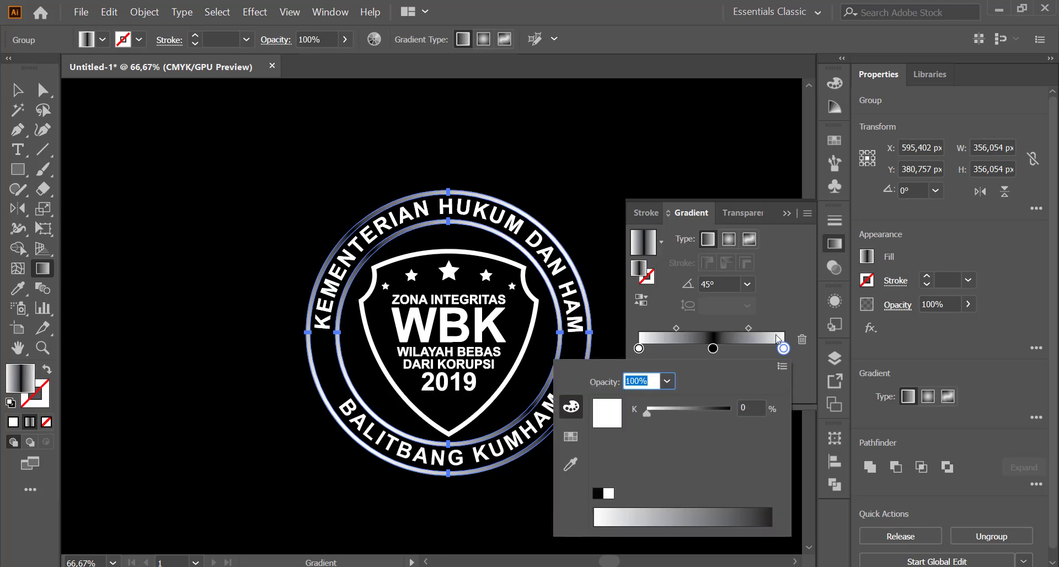
left_click(778, 303)
- Set the black stop's location to 50% and the gradient angle to 90°
left_click(712, 348)
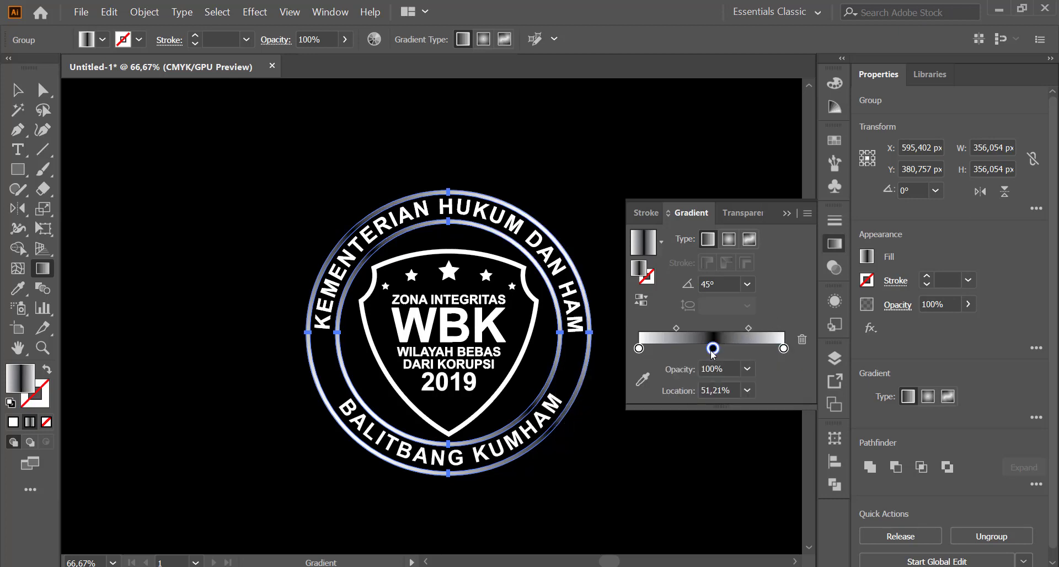
left_click(719, 390)
type("50")
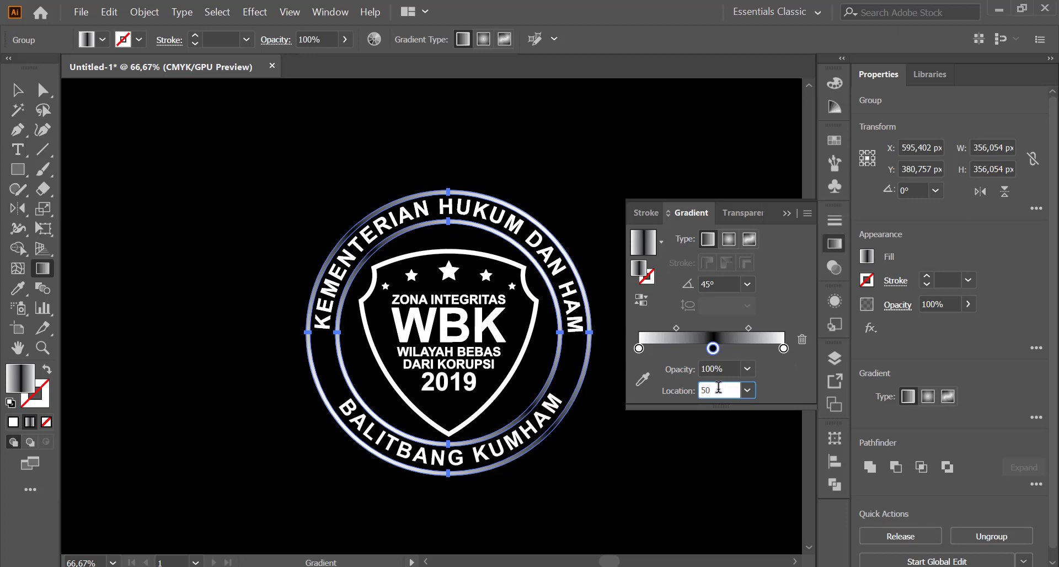
key("Return")
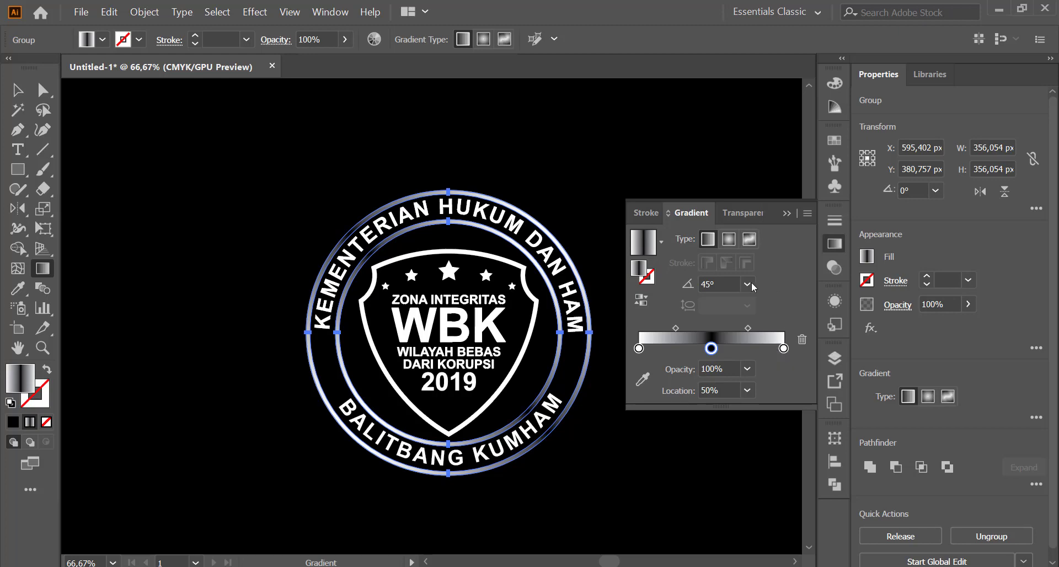
left_click(723, 287)
type("90")
key("Return")
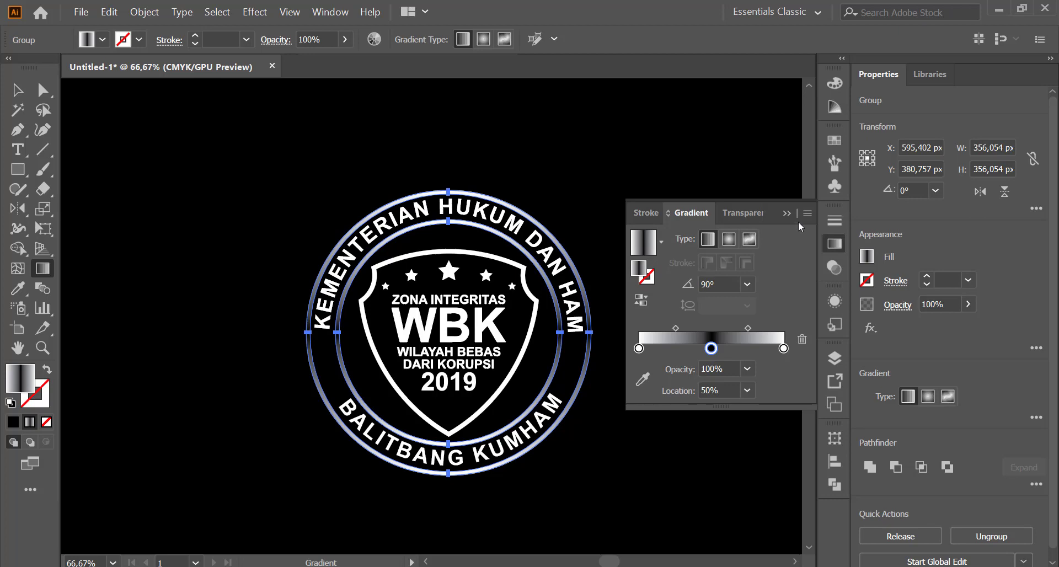
left_click(789, 213)
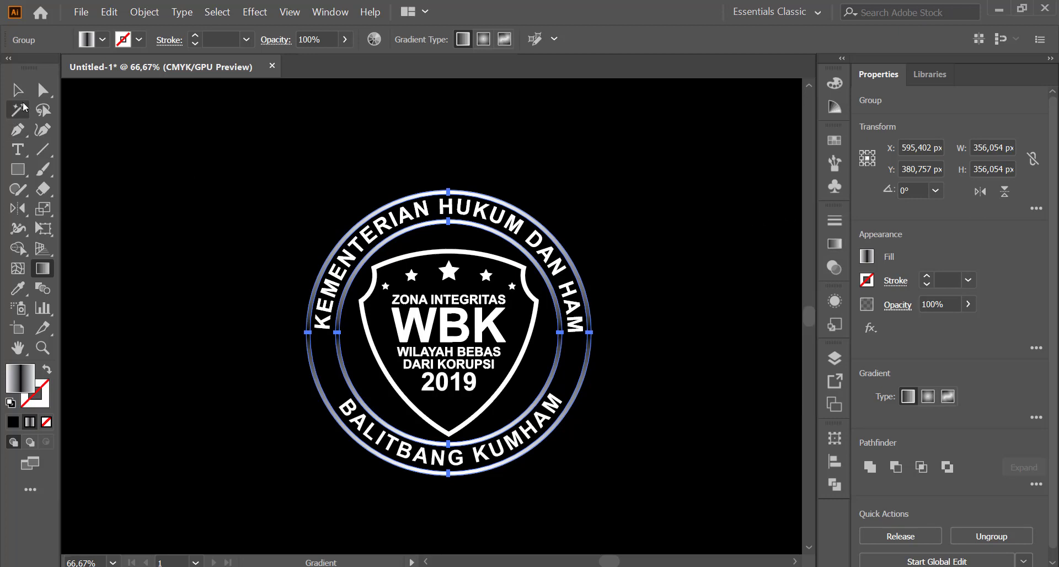
- Copy the ring gradient onto the shield outline and drag it from upper-left to lower-right
left_click(42, 89)
left_click(114, 116)
left_click(443, 256)
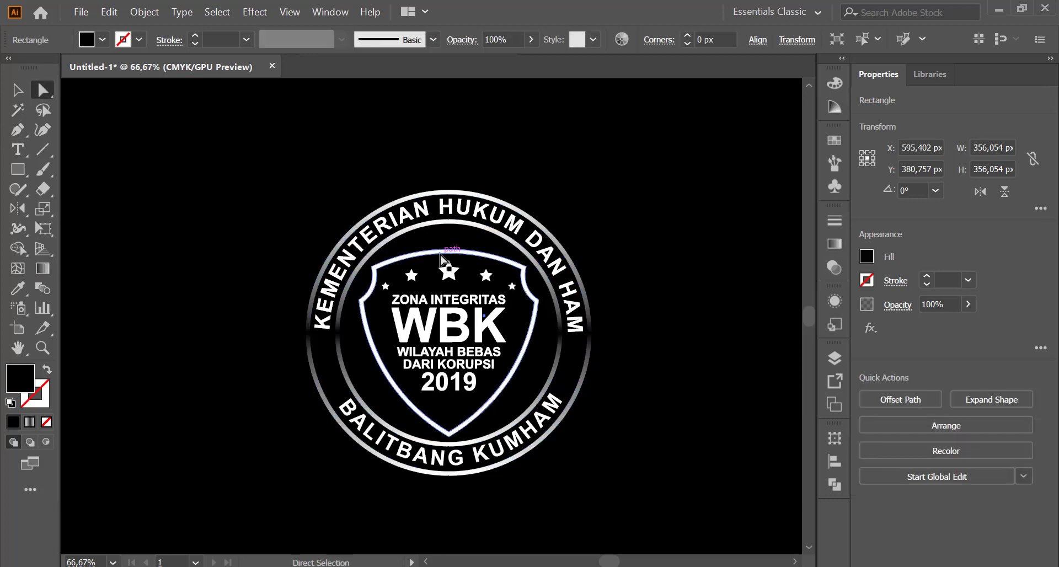
left_click(442, 256)
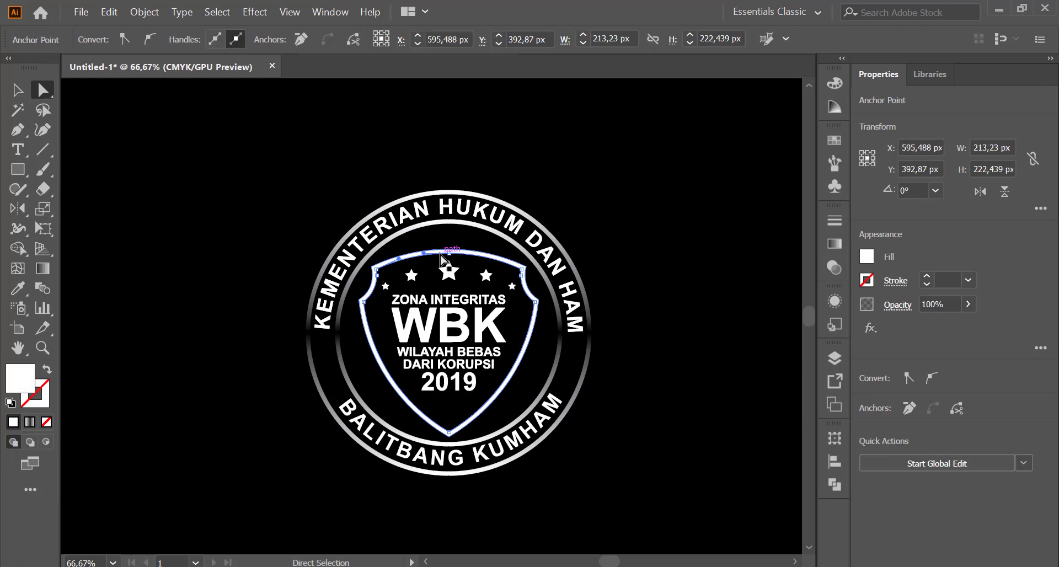
left_click(17, 288)
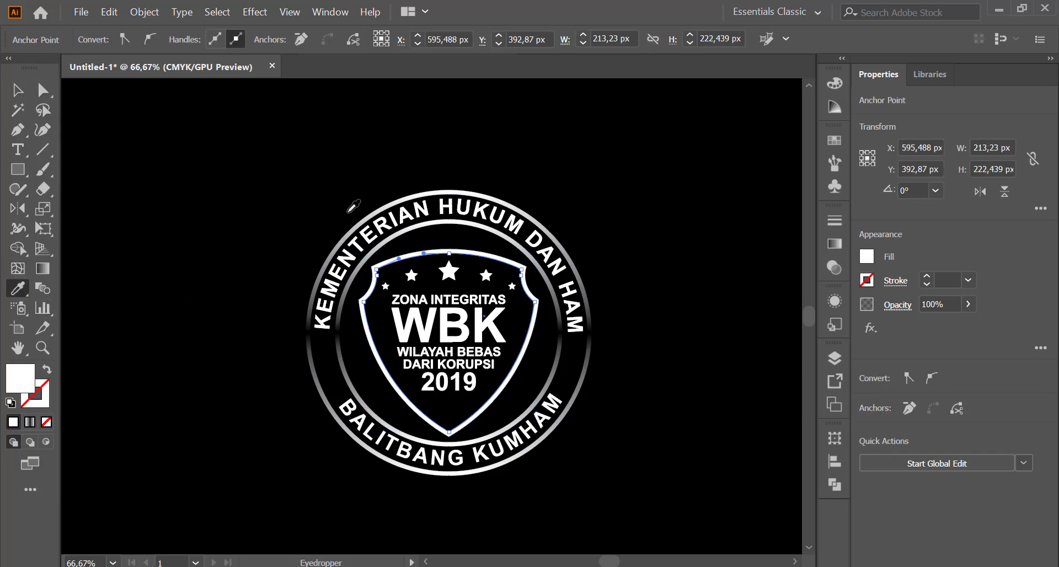
left_click(362, 219)
key("a")
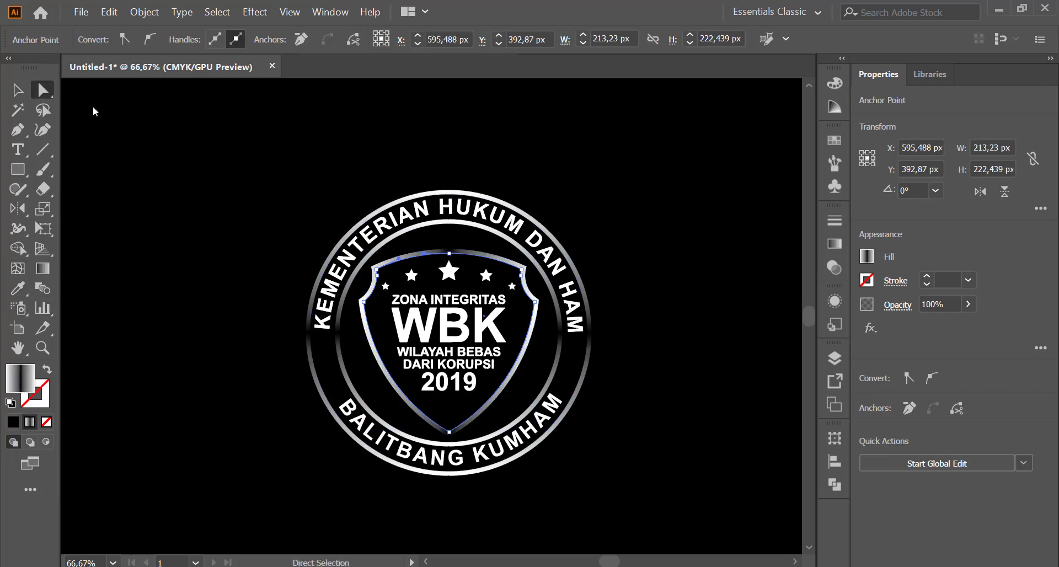
left_click(93, 111)
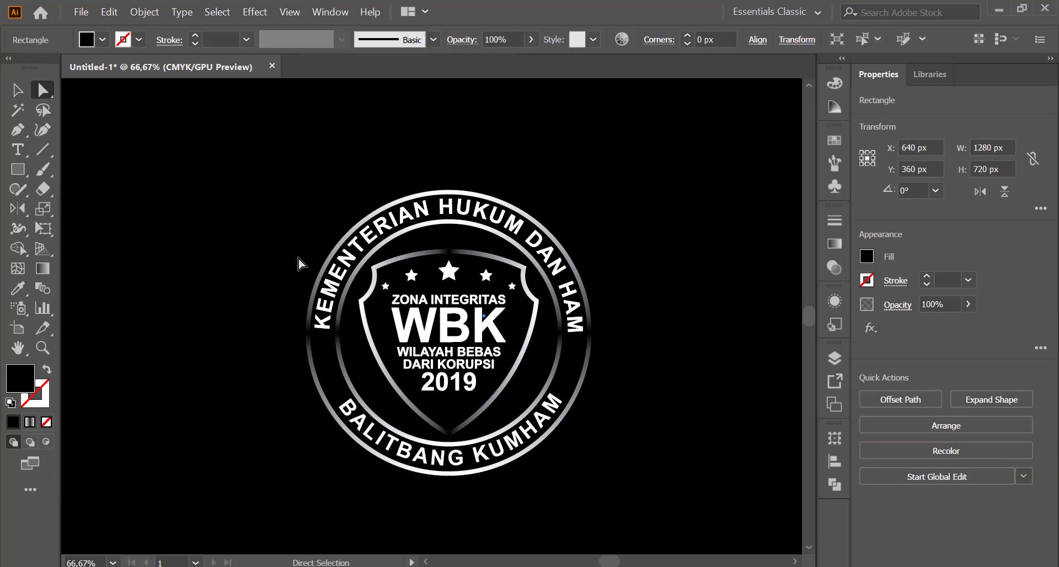
left_click(366, 333)
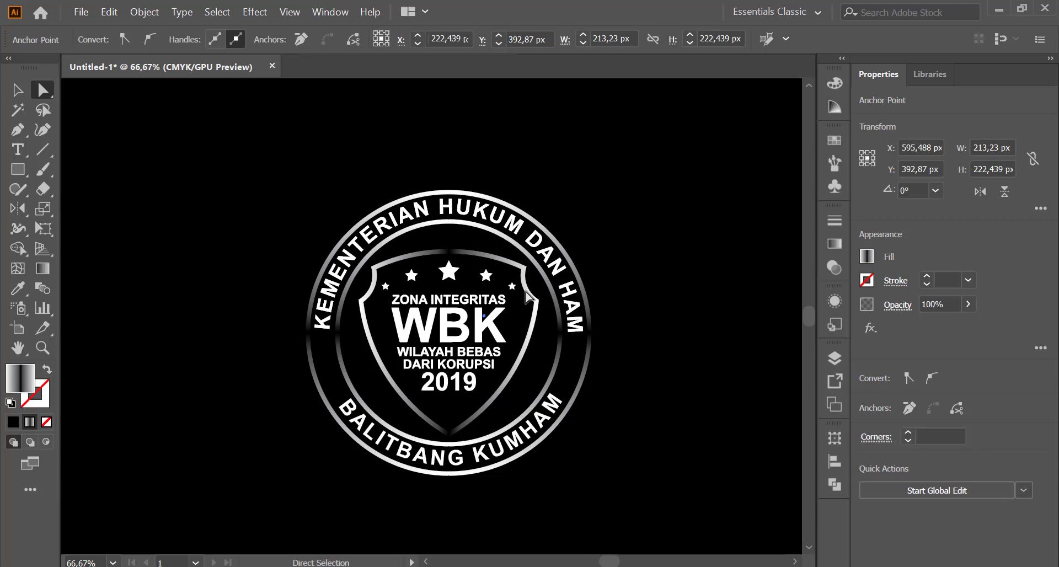
left_click(538, 291)
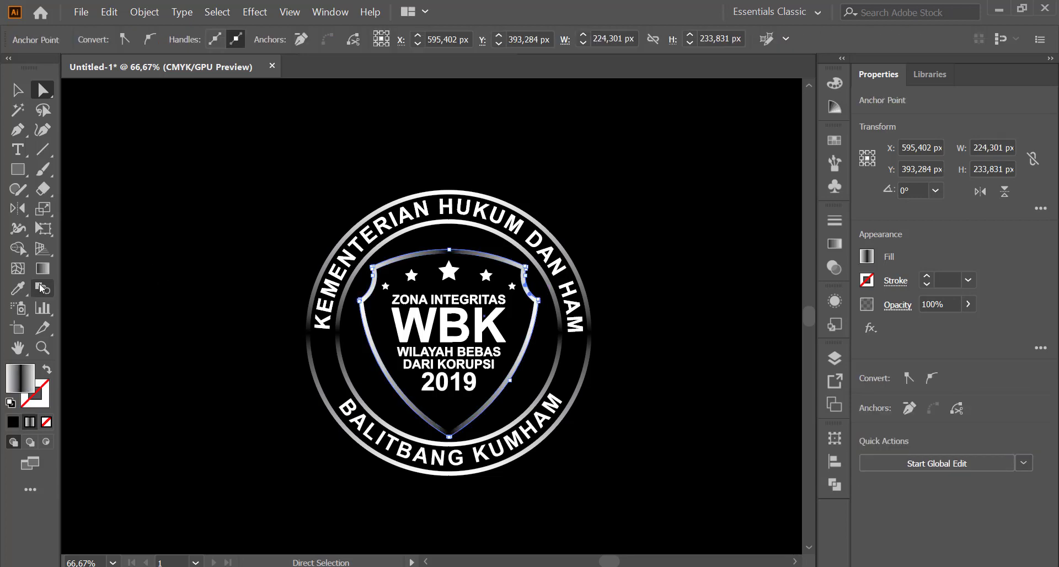
left_click(42, 269)
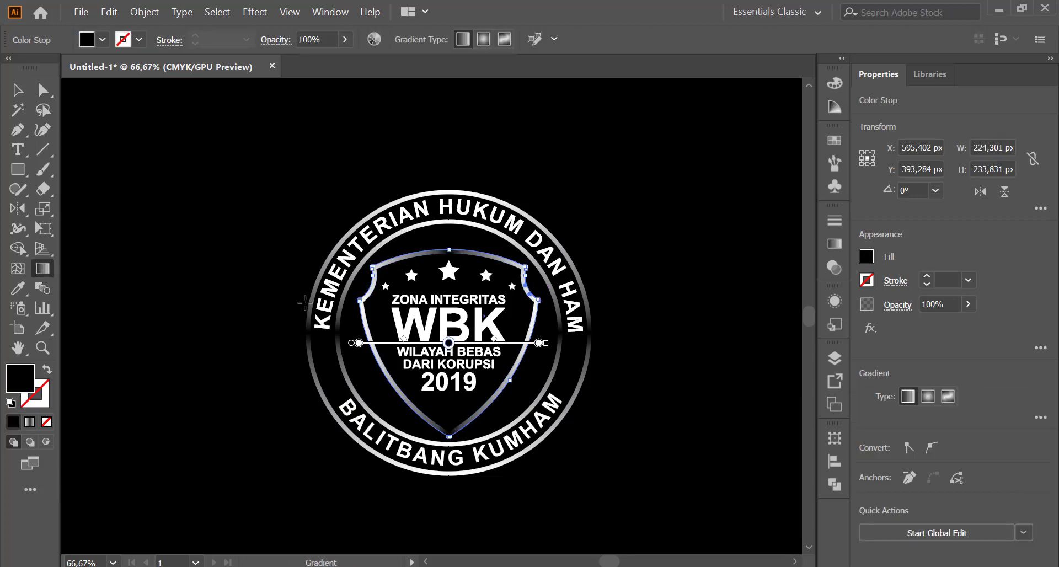
mouse_move(391, 277)
left_mouse_down()
mouse_move(497, 426)
mouse_move(573, 395)
mouse_move(568, 403)
left_mouse_up()
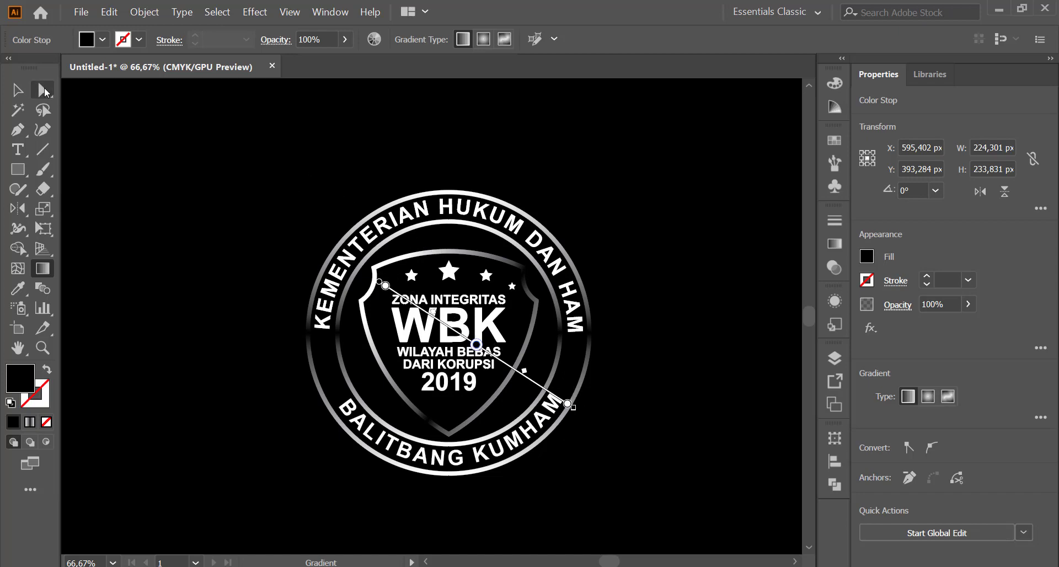
- Redrag the outer ring's gradient diagonally from upper-left to lower-right
left_click(44, 89)
left_click(349, 233)
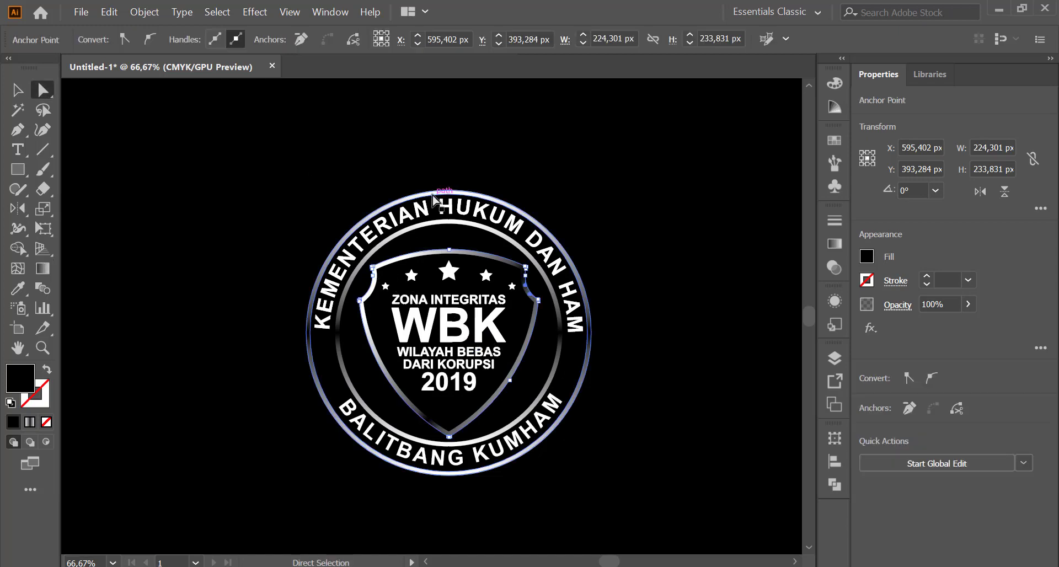
left_click(51, 269)
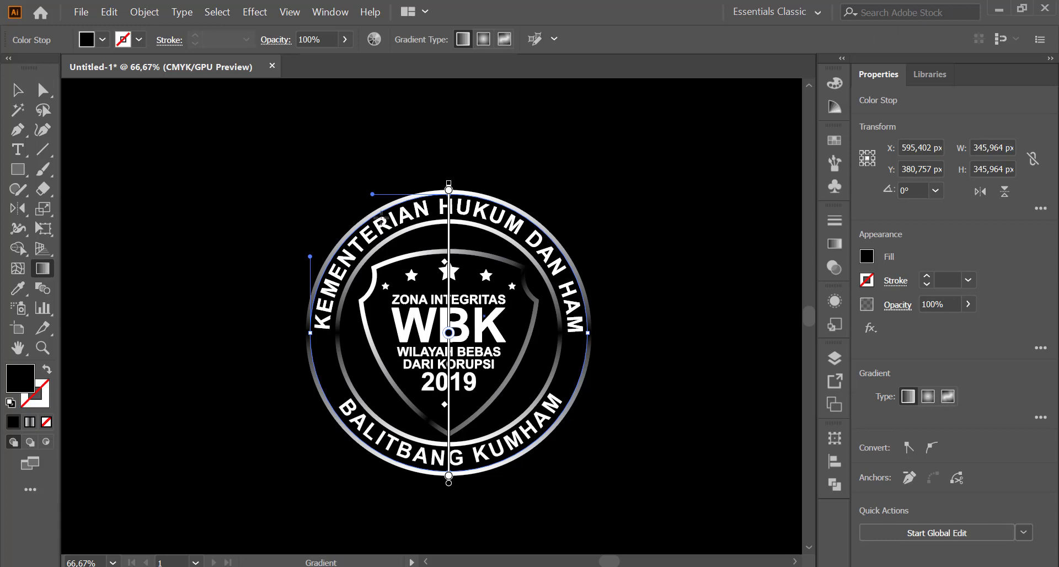
mouse_move(449, 191)
left_mouse_down()
mouse_move(449, 205)
mouse_move(448, 189)
left_mouse_up()
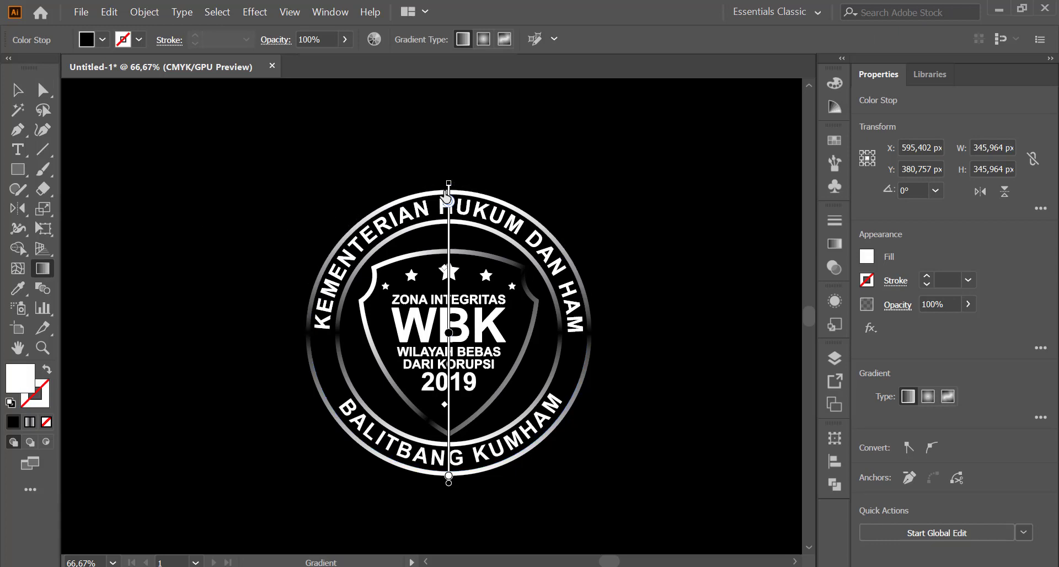
left_click(449, 189)
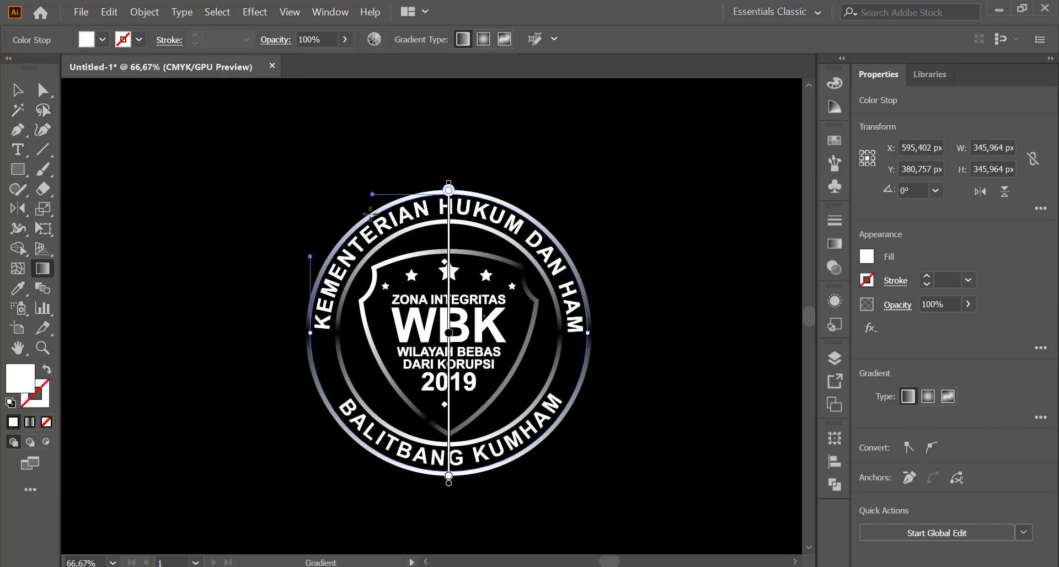
mouse_move(370, 214)
left_mouse_down()
mouse_move(529, 366)
mouse_move(565, 267)
mouse_move(586, 266)
left_mouse_up()
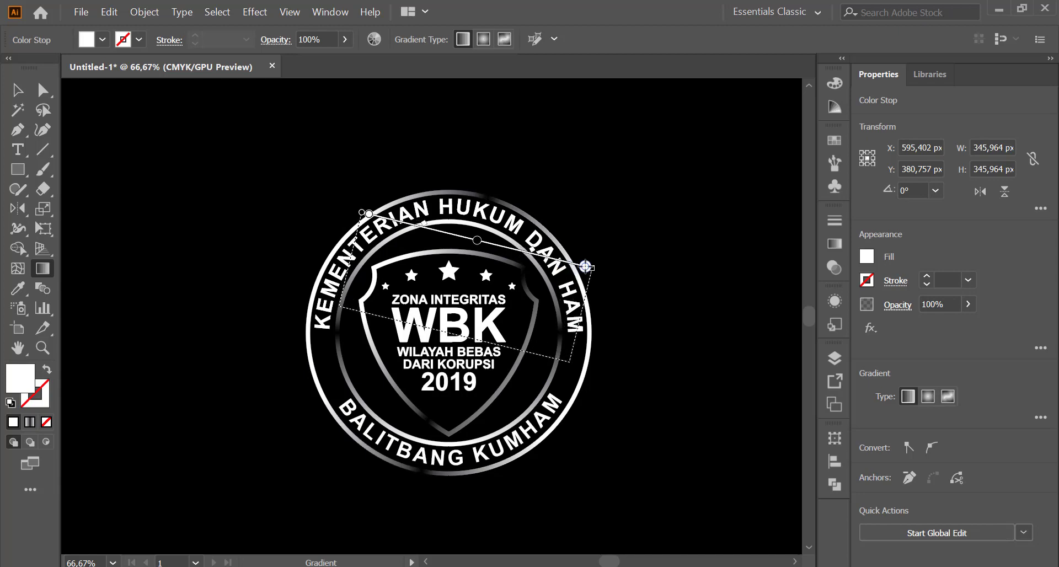
left_click(43, 89)
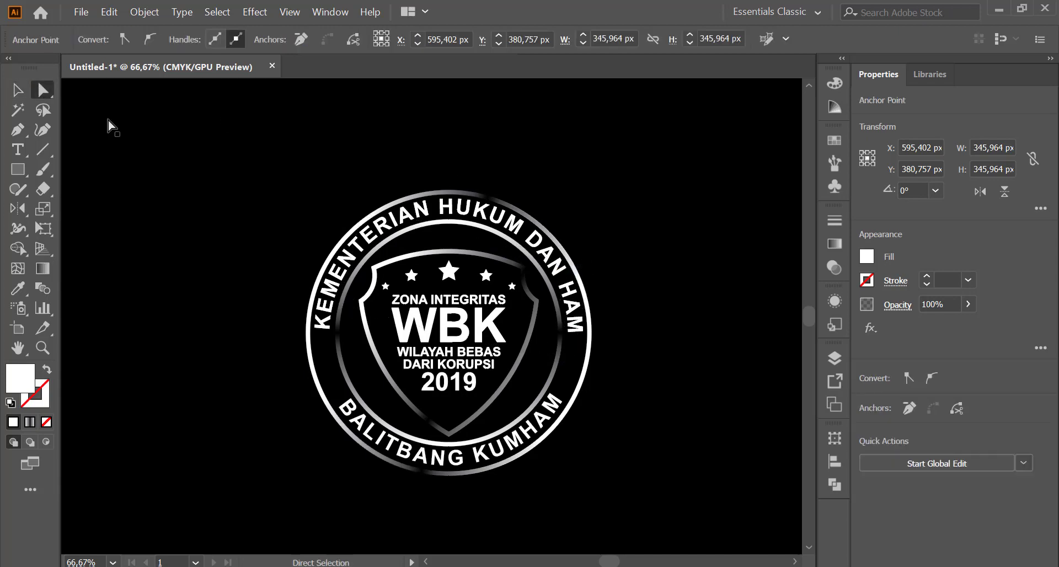
- Isolate the emblem group and fill the central text block with light grey
left_click(154, 125)
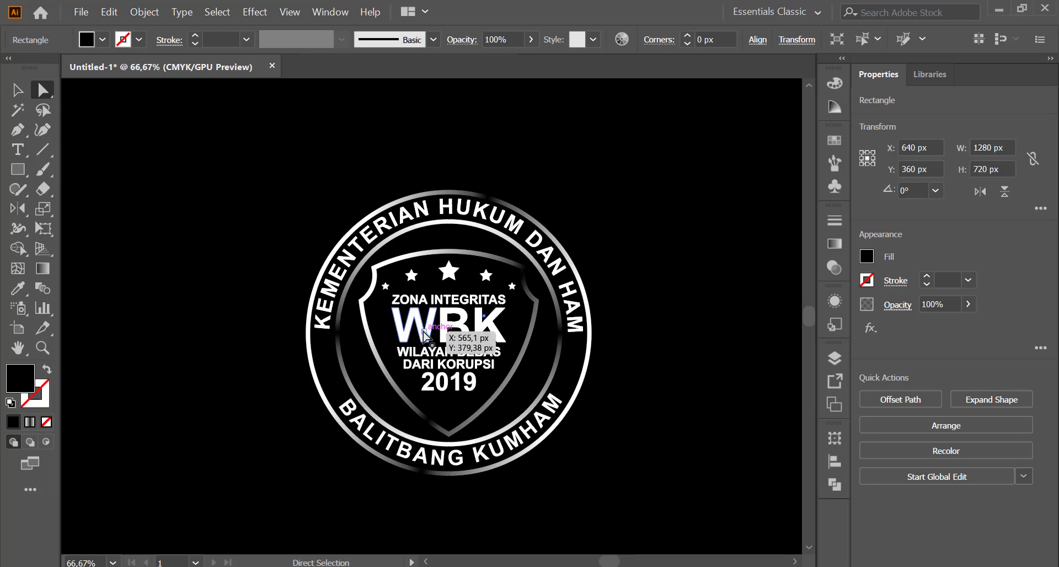
left_click(425, 334)
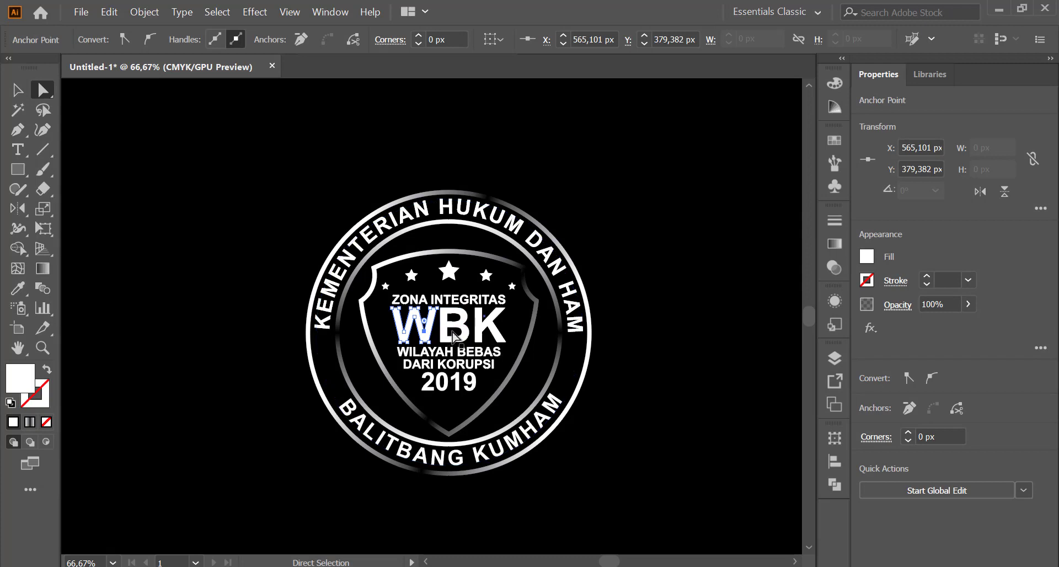
key("v")
left_click(534, 153)
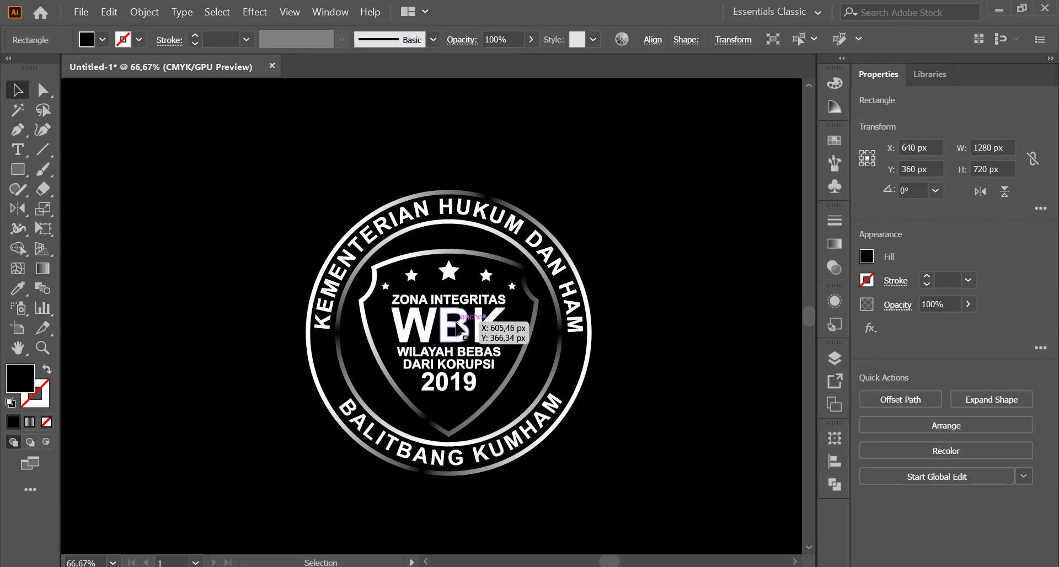
left_click(458, 325)
double_click(458, 324)
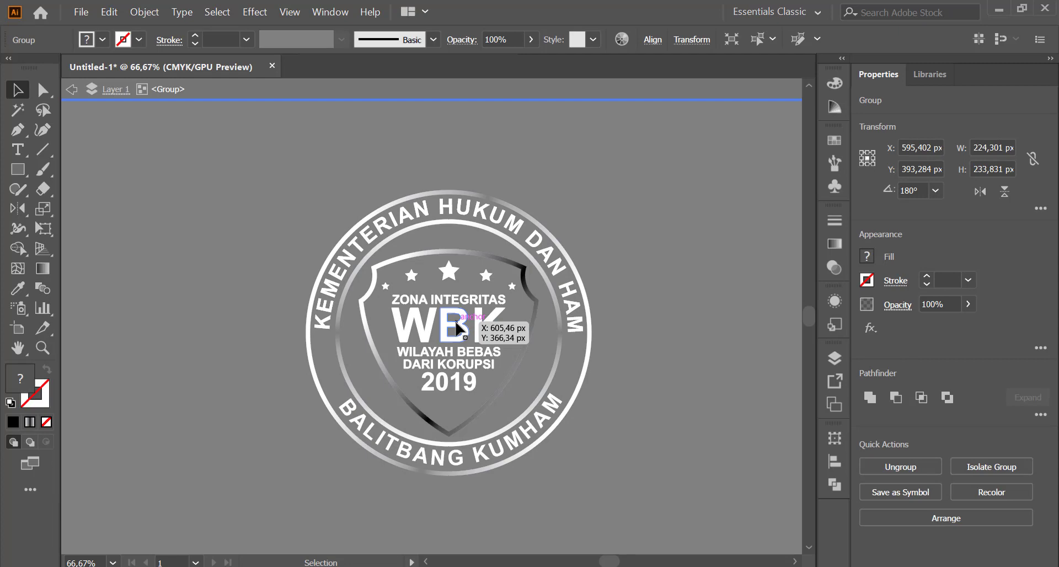
left_click(457, 329)
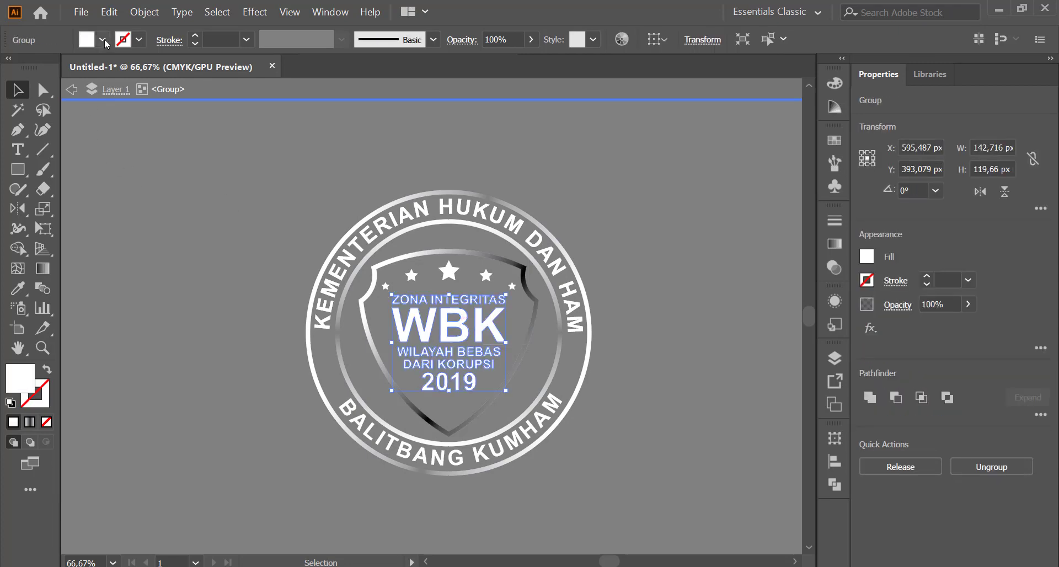
left_click(102, 40)
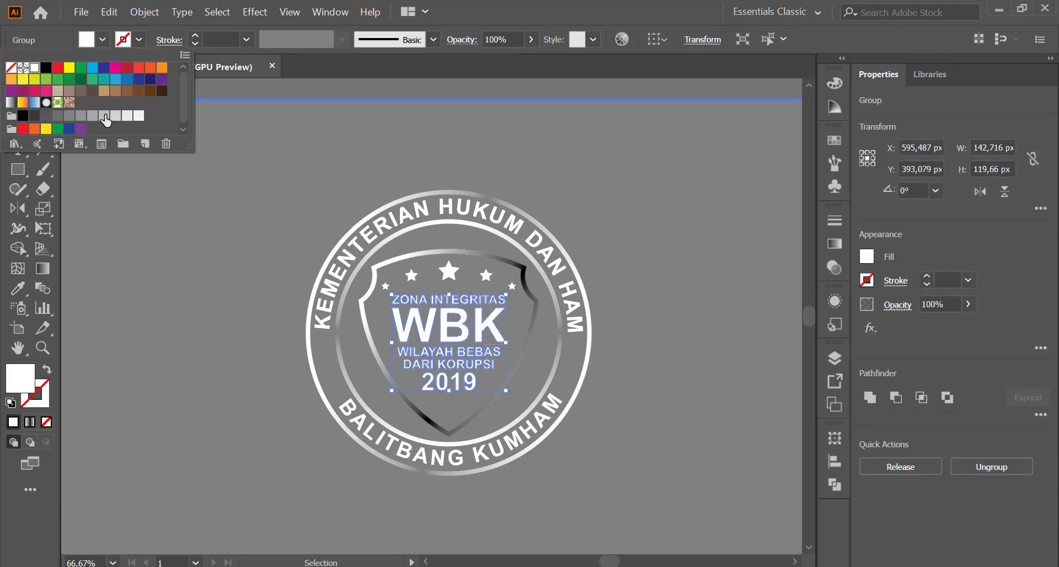
left_click(104, 115)
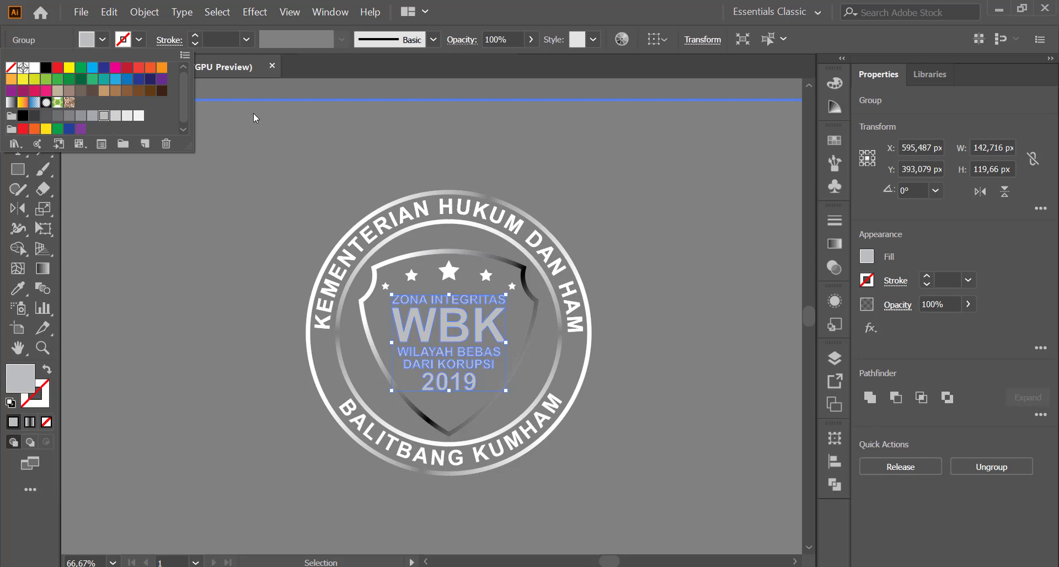
left_click(67, 90)
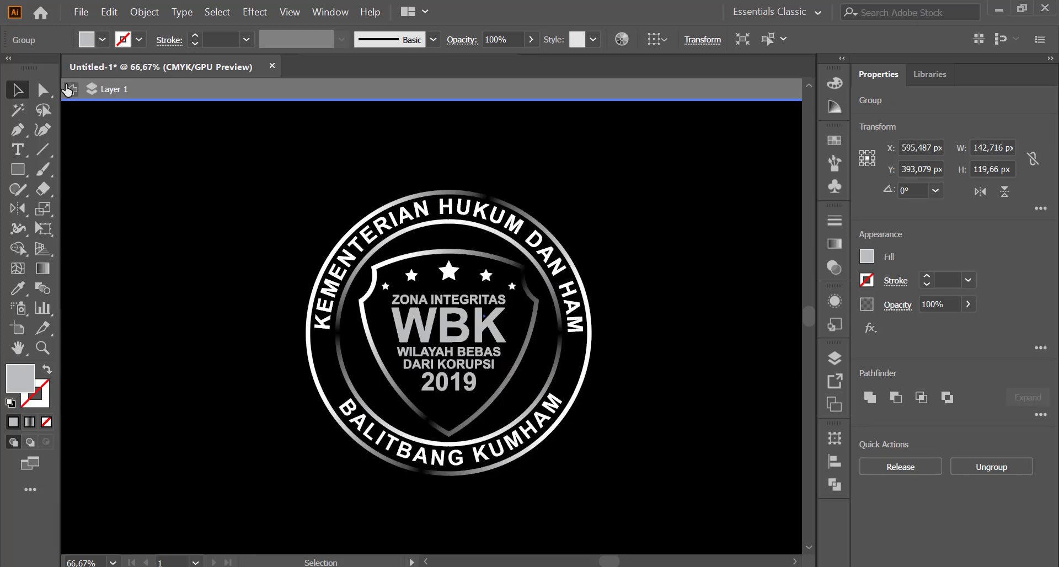
- Try a light grey fill on the shield group, then undo it
left_click(202, 187)
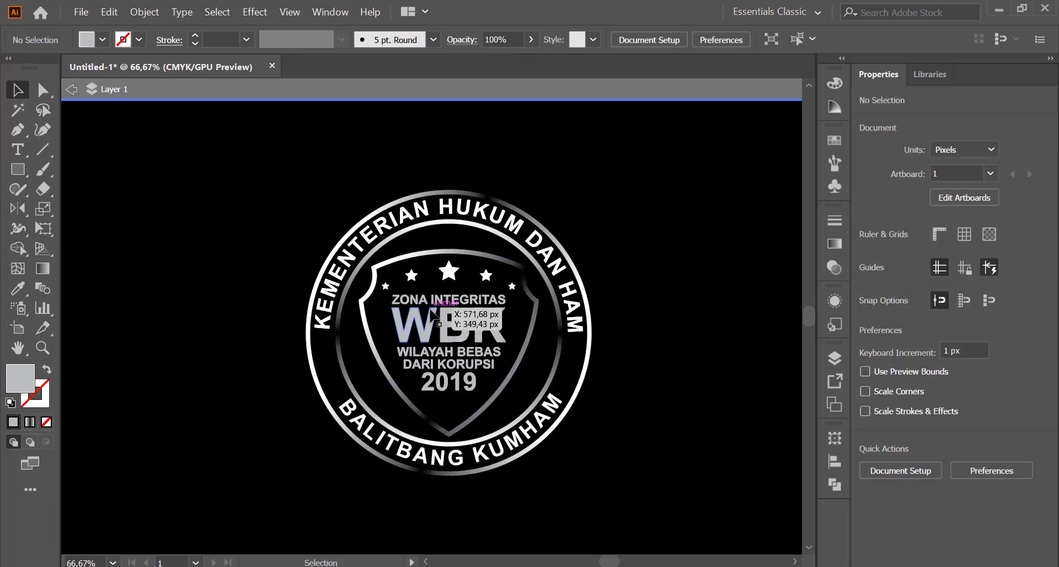
left_click(437, 319)
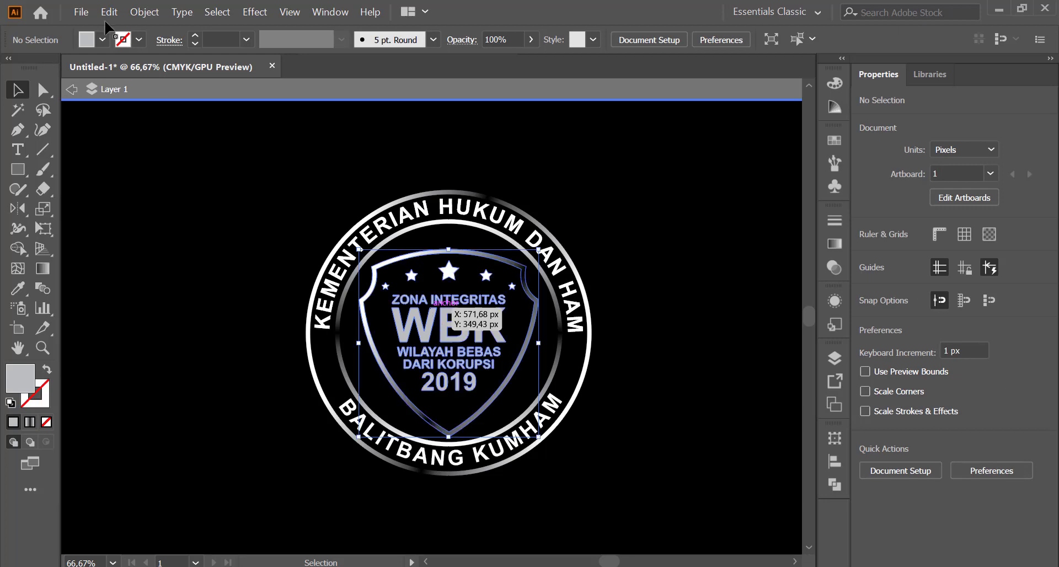
left_click(103, 39)
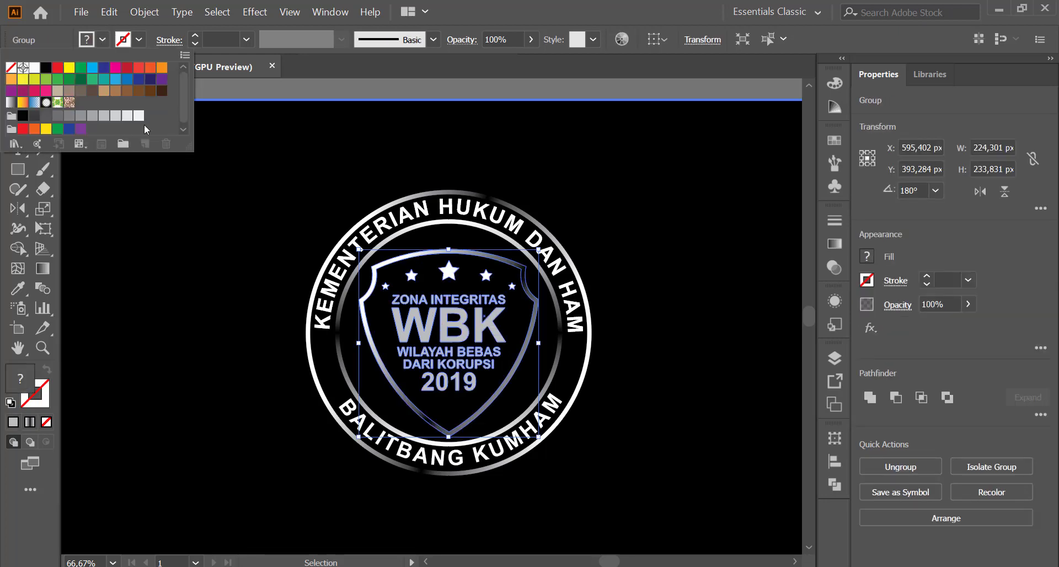
left_click(116, 115)
left_click(200, 255)
key("ctrl+z")
key("ctrl+z")
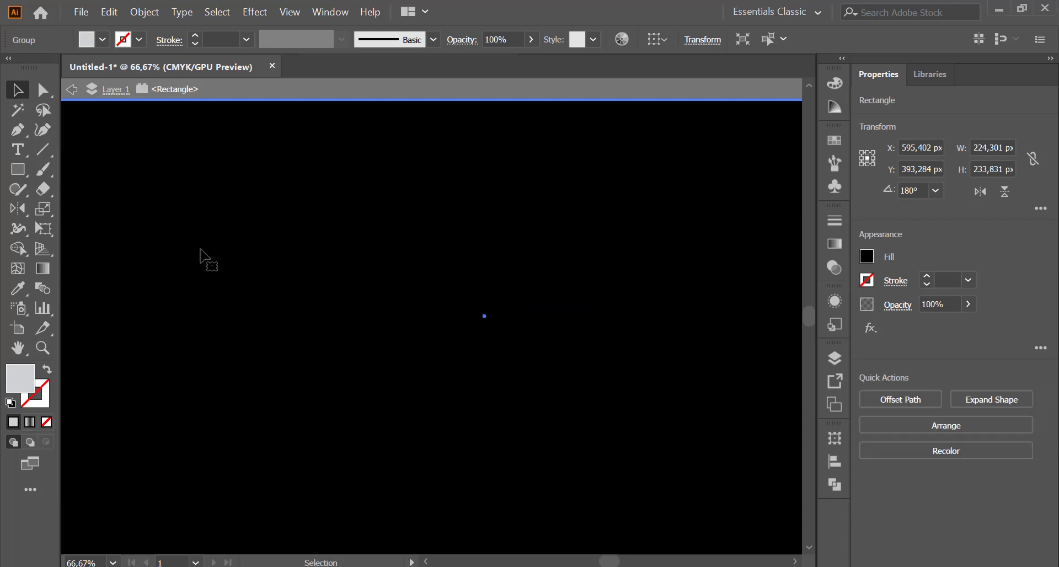
left_click(71, 88)
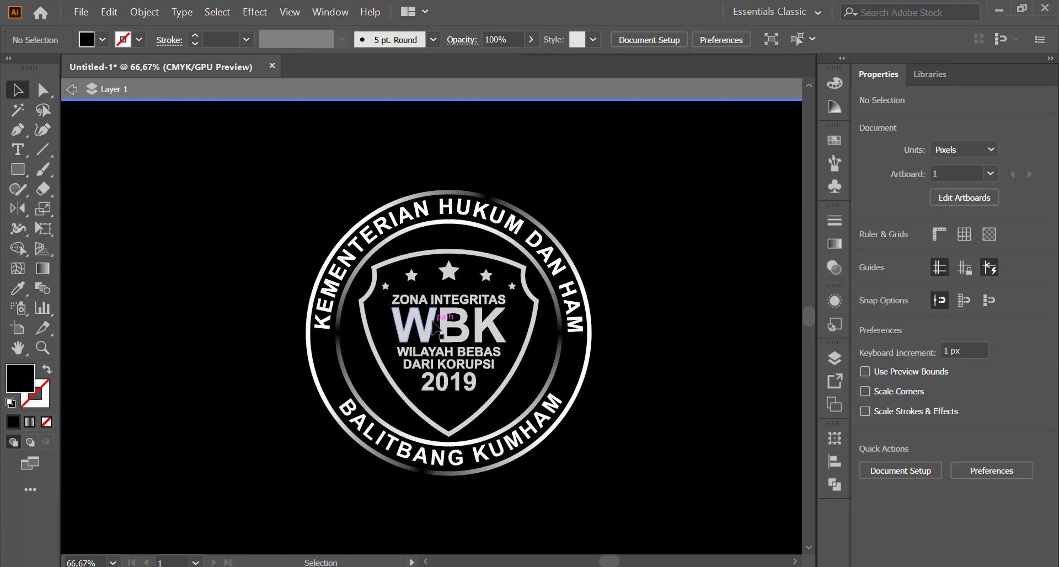
- Give the shield emblem a lighter grey fill and exit isolation mode
left_click(433, 322)
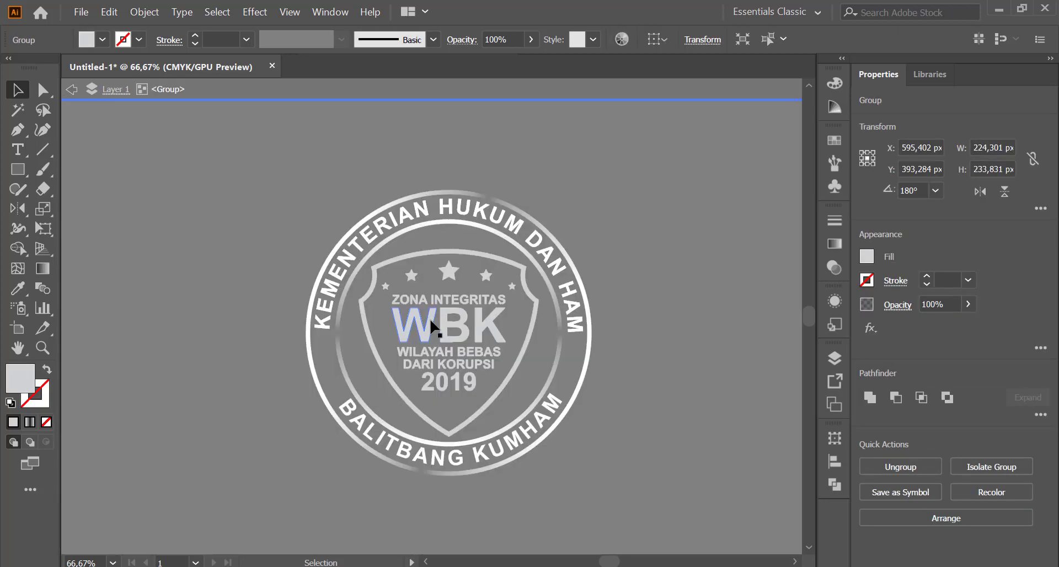
left_click(102, 40)
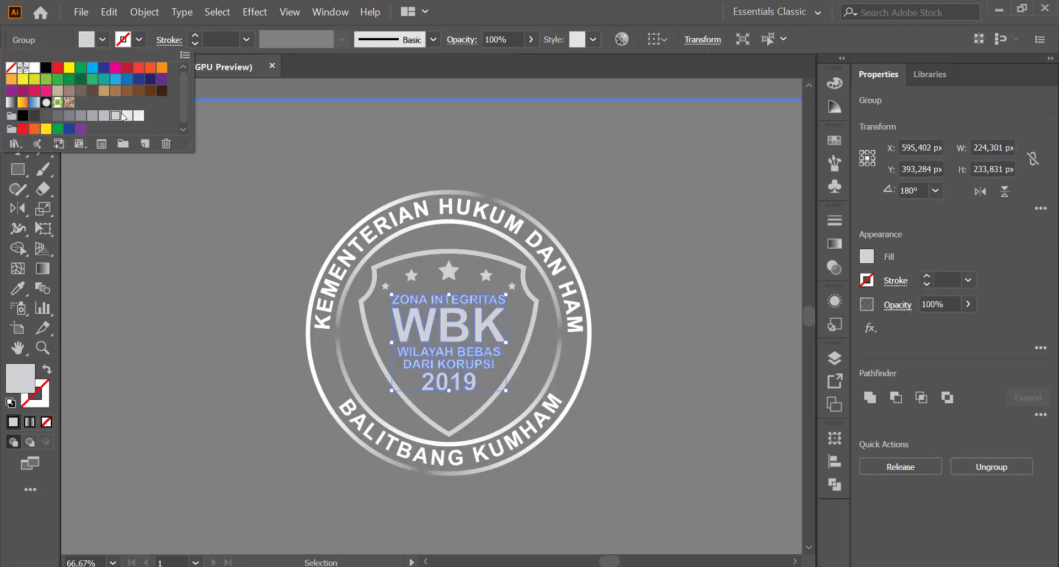
left_click(122, 115)
left_click(177, 236)
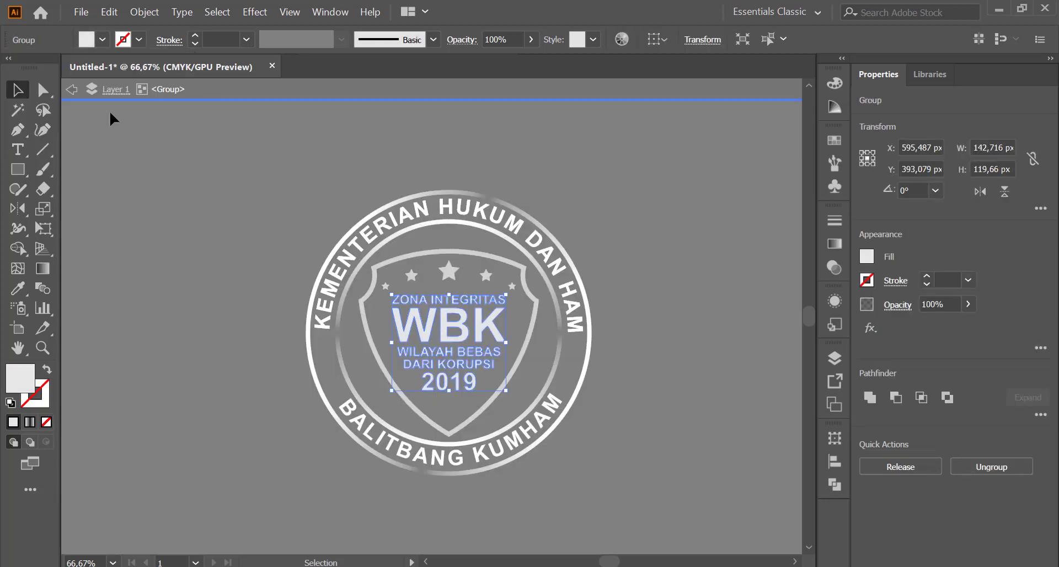
left_click(72, 89)
left_click(312, 182)
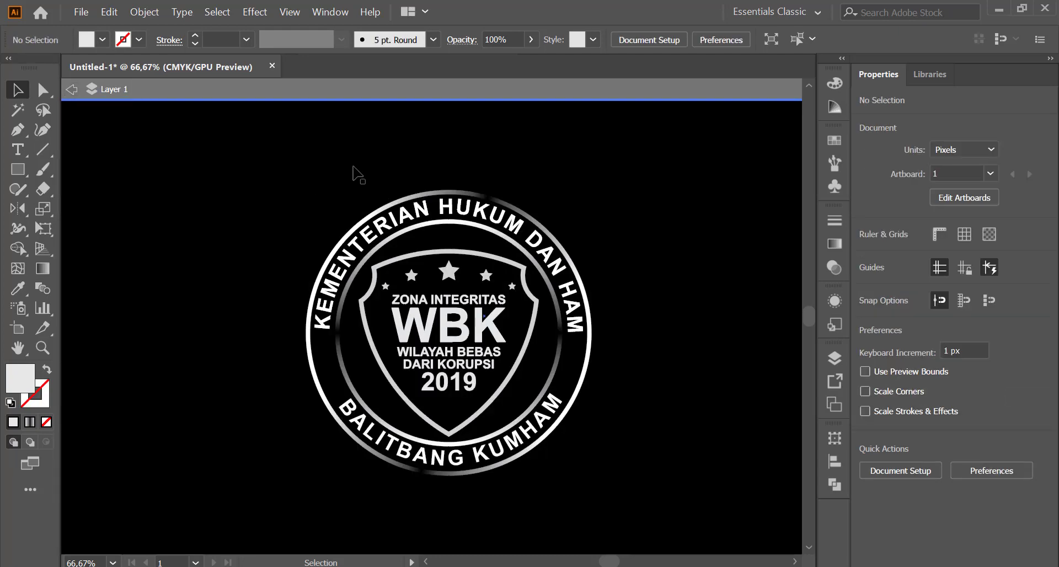
- Select the top centre star and sample the inner ring's gradient onto it
left_click(345, 157)
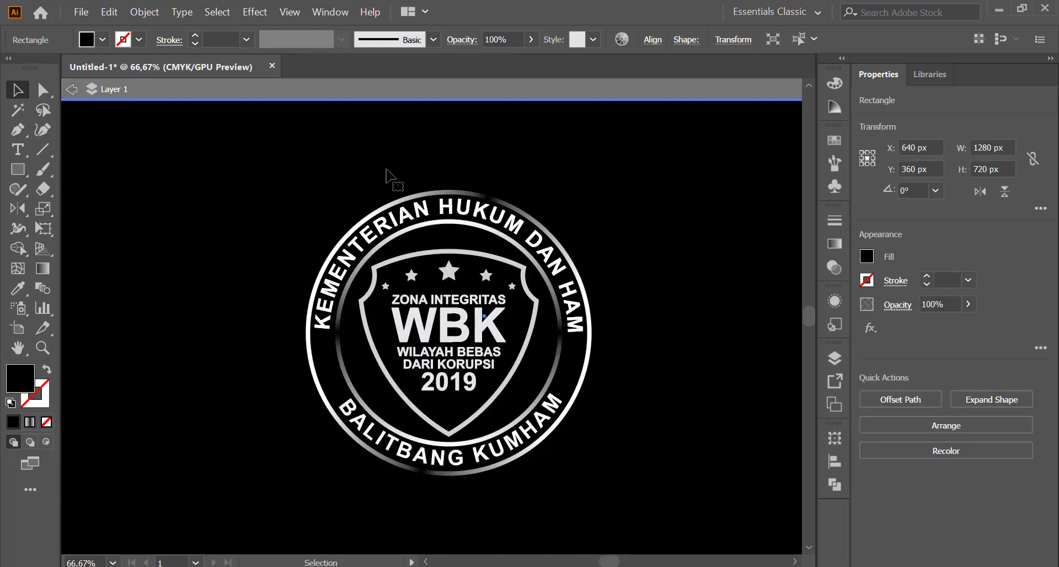
left_click(455, 279)
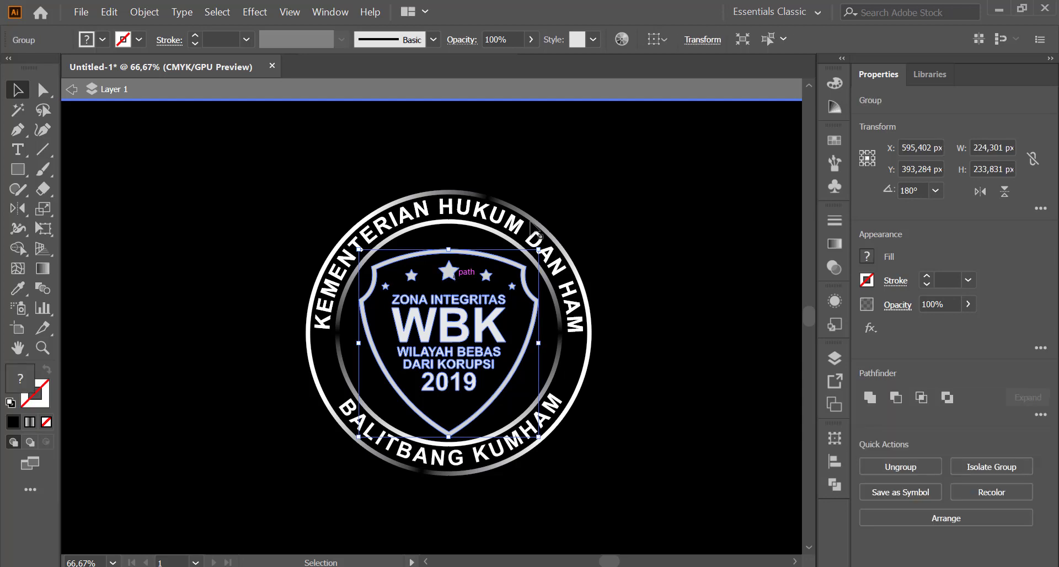
left_click(579, 165)
key("a")
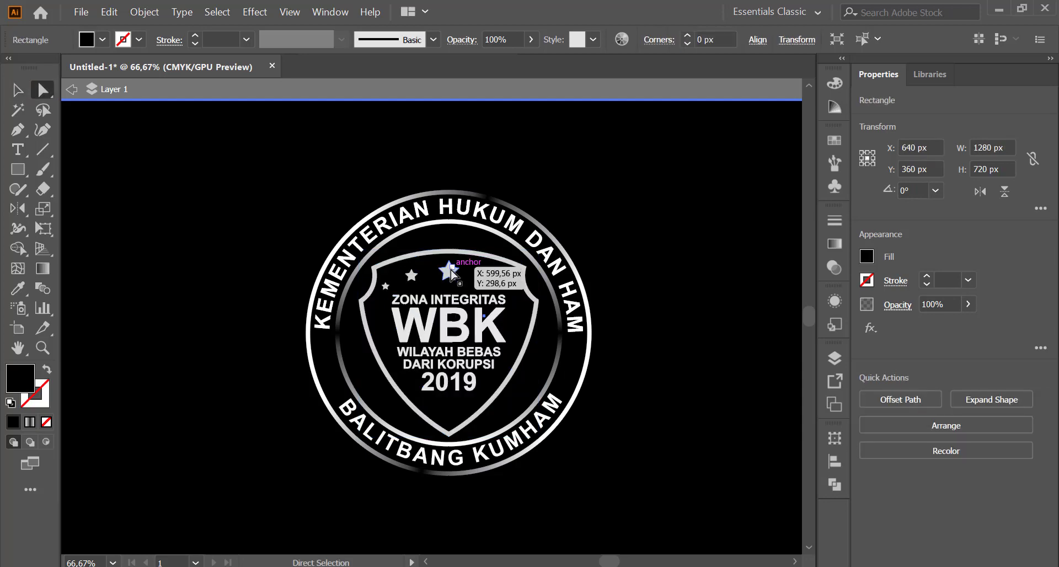
left_click(449, 275)
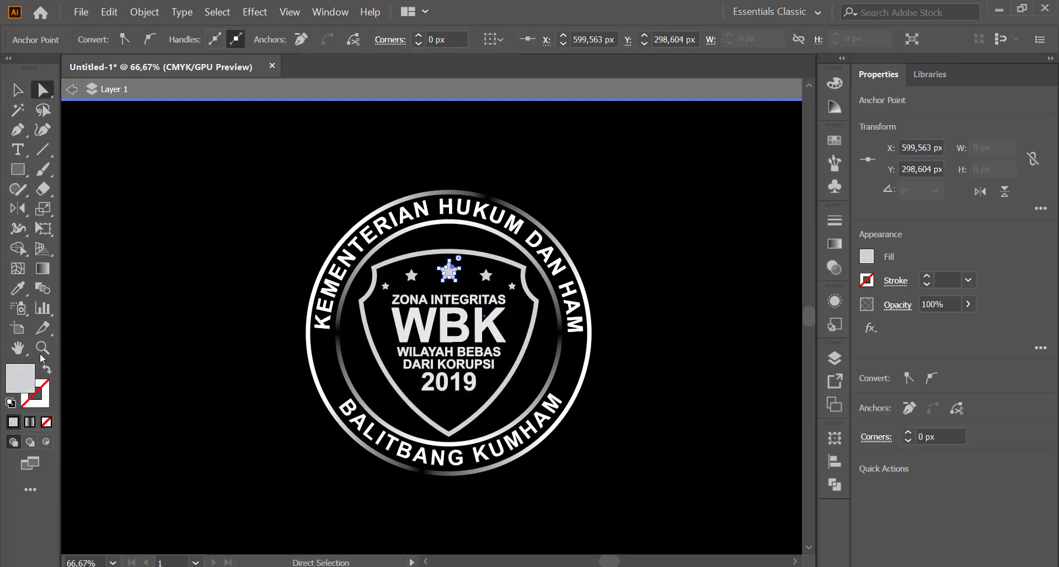
left_click(23, 295)
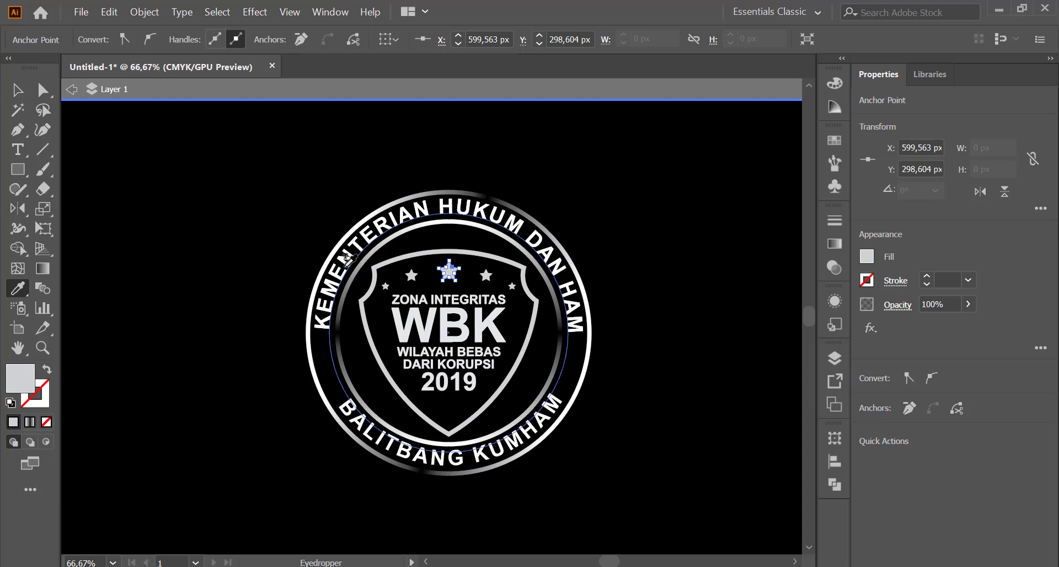
left_click(359, 269)
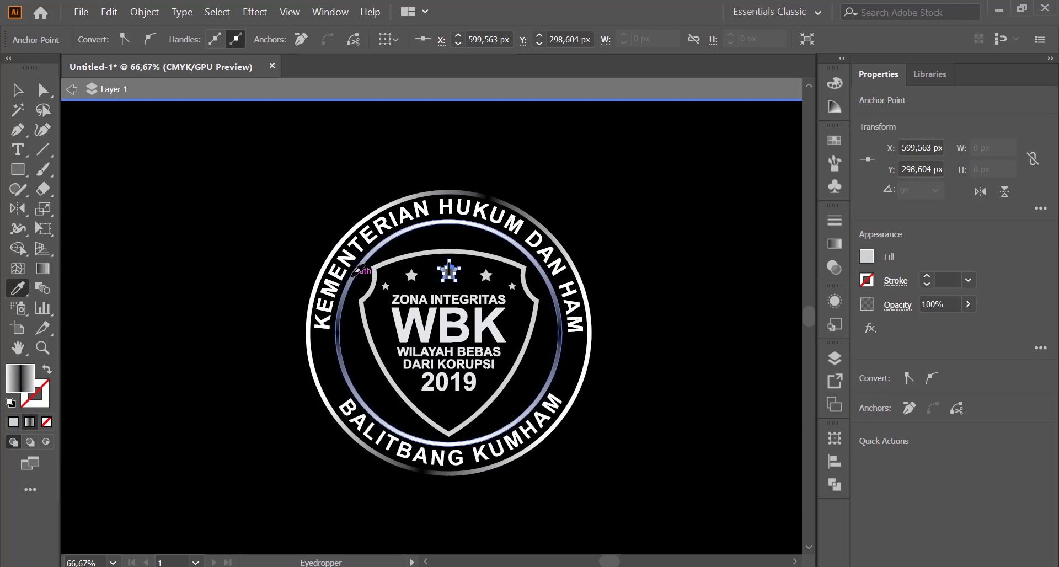
- Make the star's gradient radial with two stops, the black stop moved to 100%
left_click(837, 252)
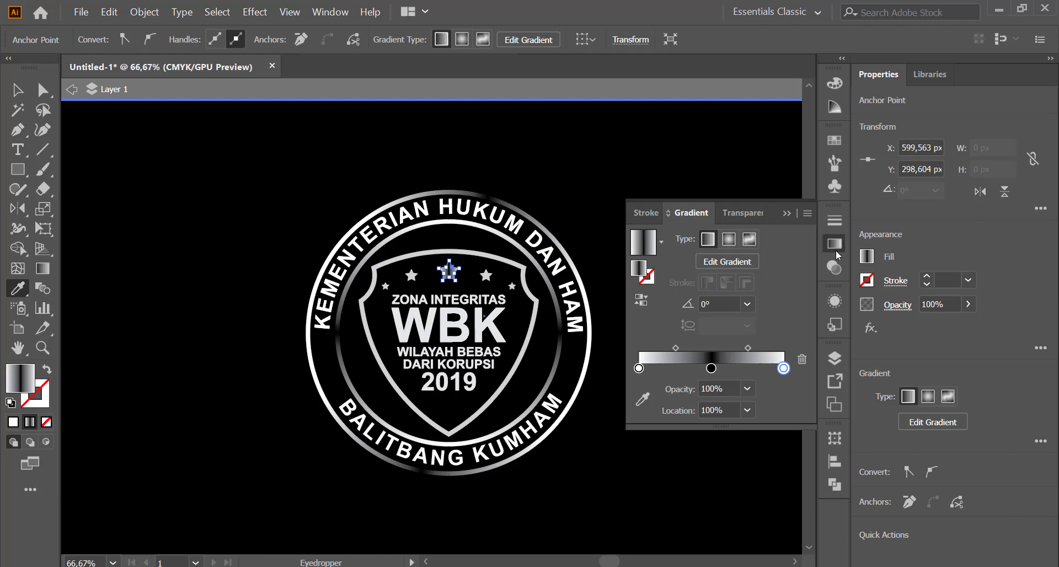
left_click(729, 239)
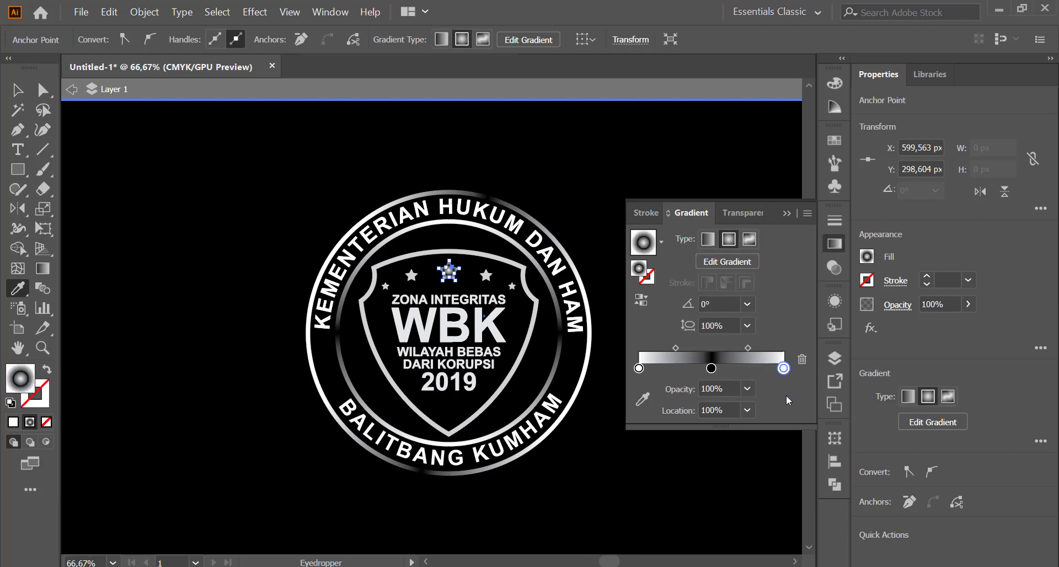
key("Delete")
left_click_drag(712, 369, 784, 369)
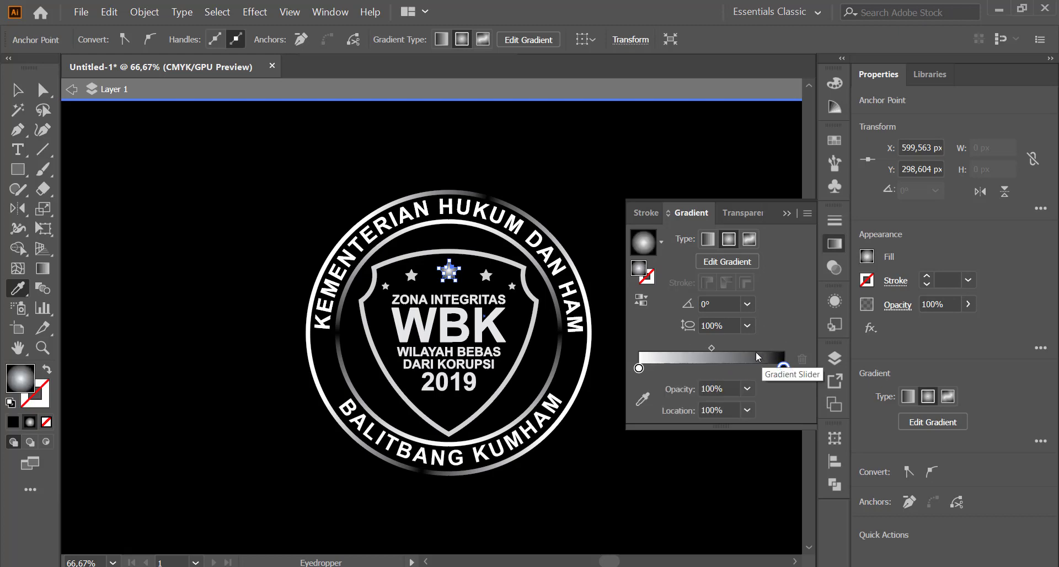
left_click(642, 301)
left_click(642, 301)
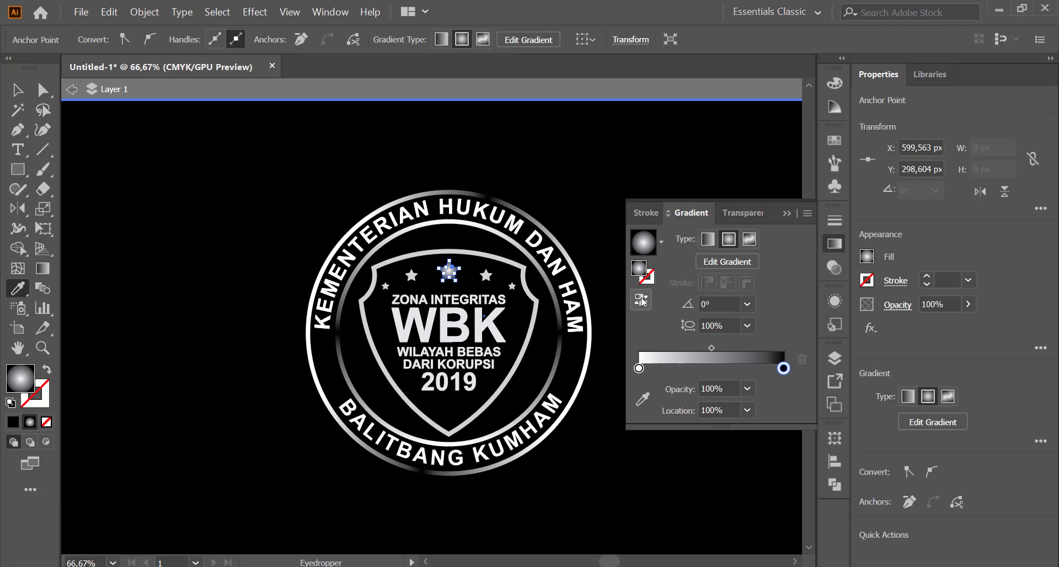
left_click(787, 214)
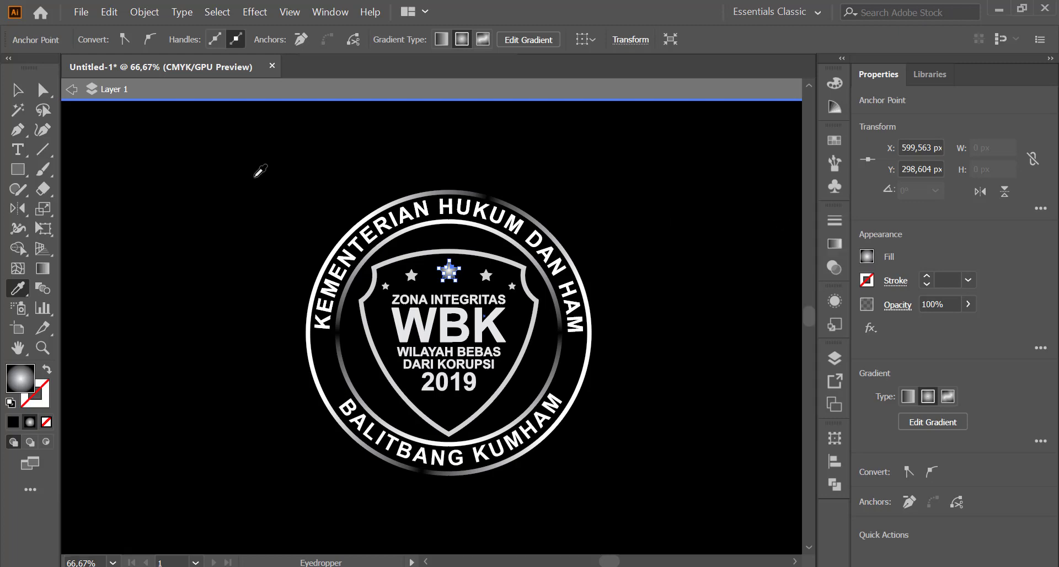
- Reverse the top centre star's gradient
key("a")
left_click(249, 200)
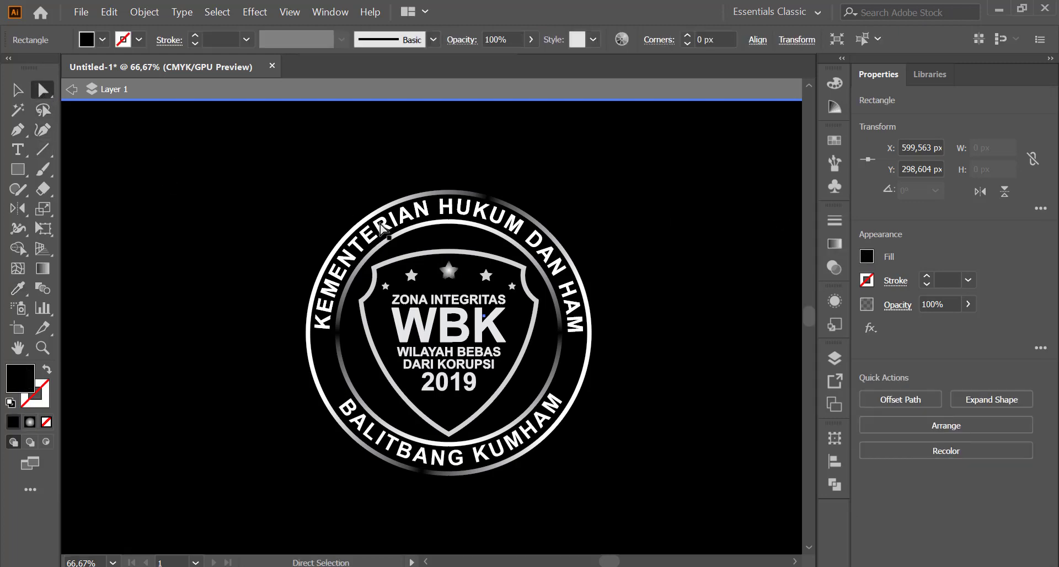
left_click(451, 271)
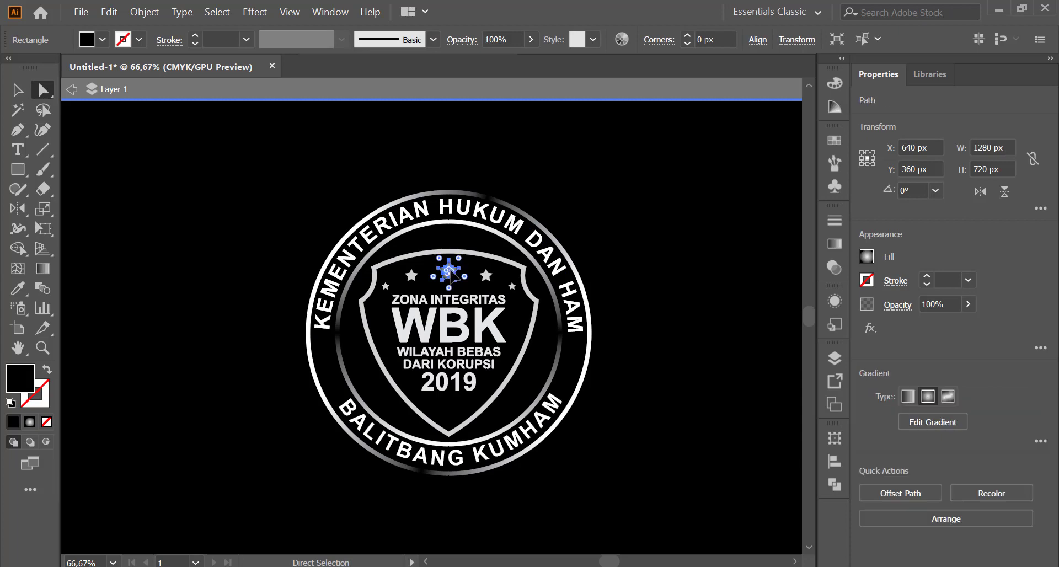
left_click(837, 245)
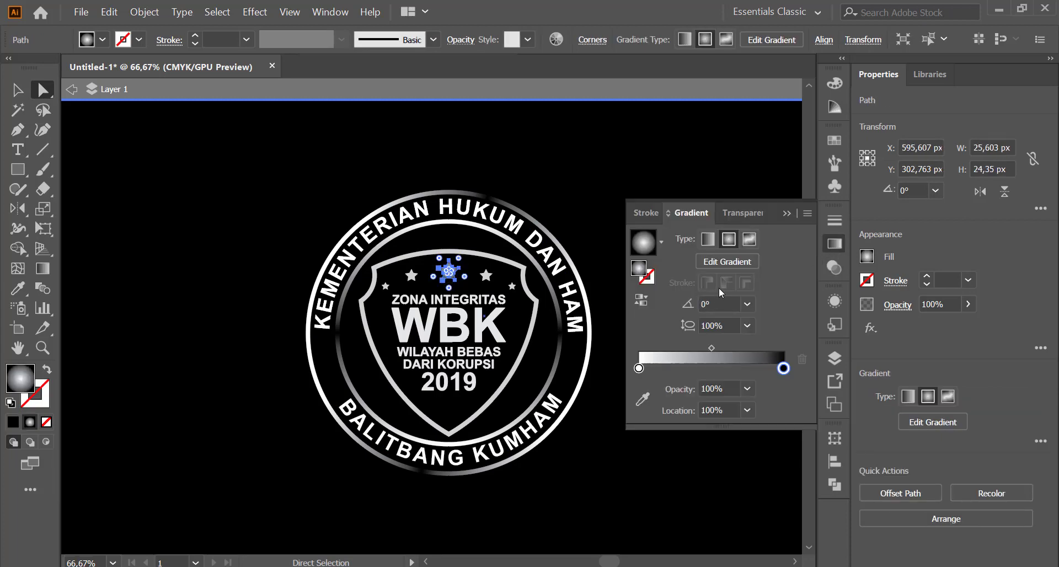
left_click(641, 301)
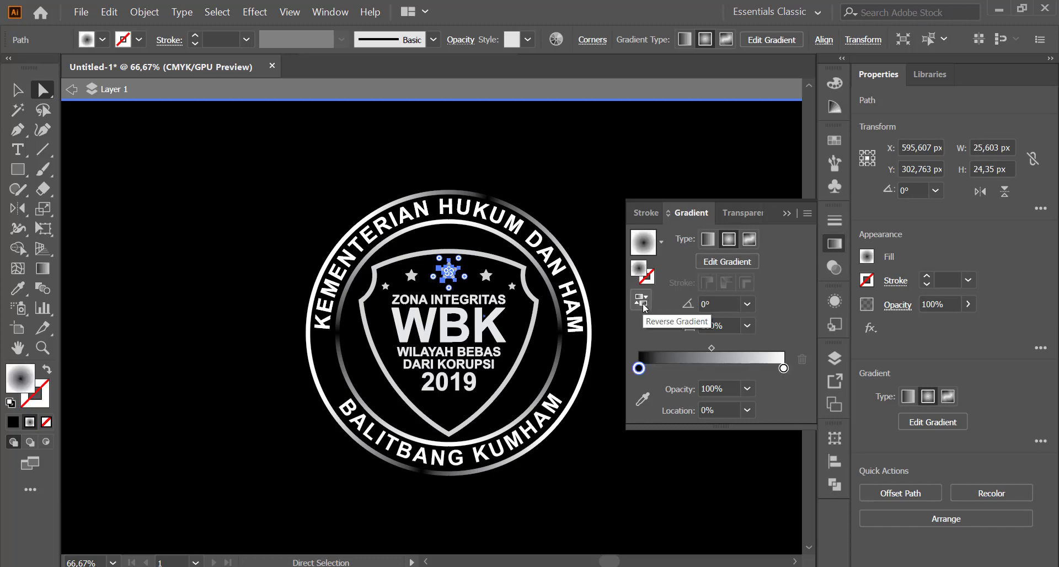
left_click(784, 214)
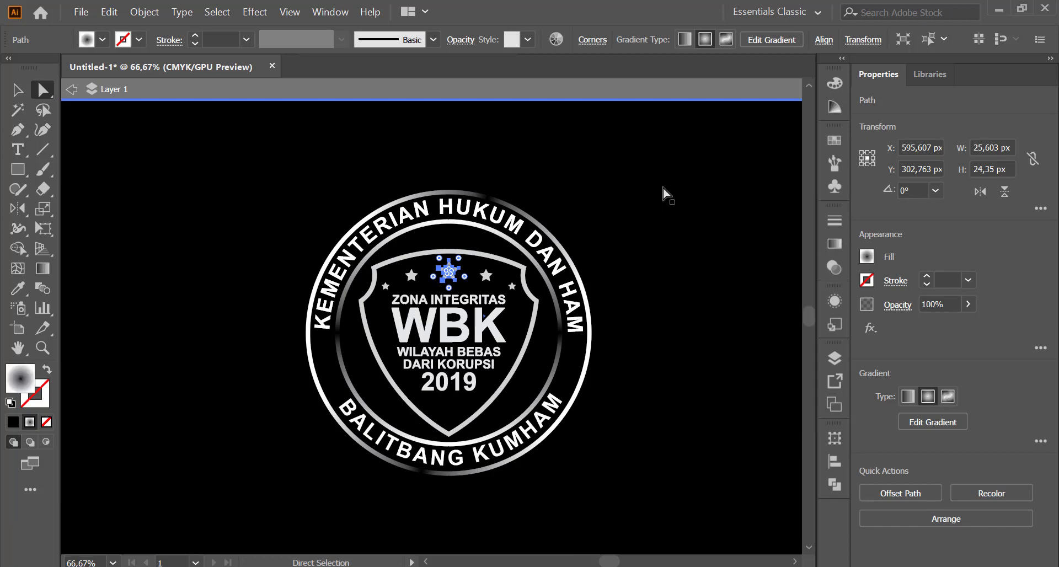
left_click(668, 193)
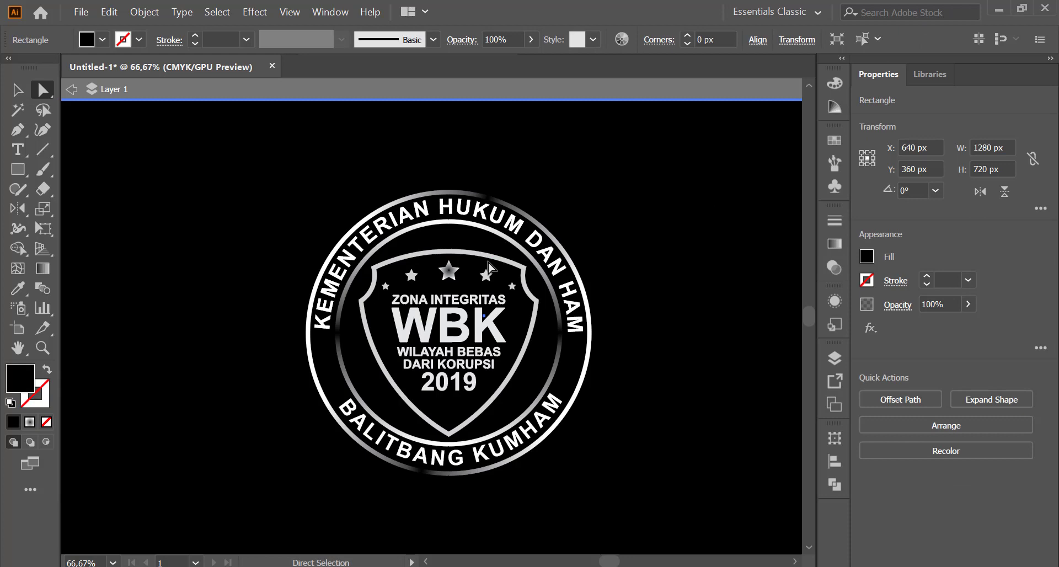
- Switch the centre star's gradient type to Linear
scroll(488, 268, "up", 1)
scroll(419, 248, "up", 1)
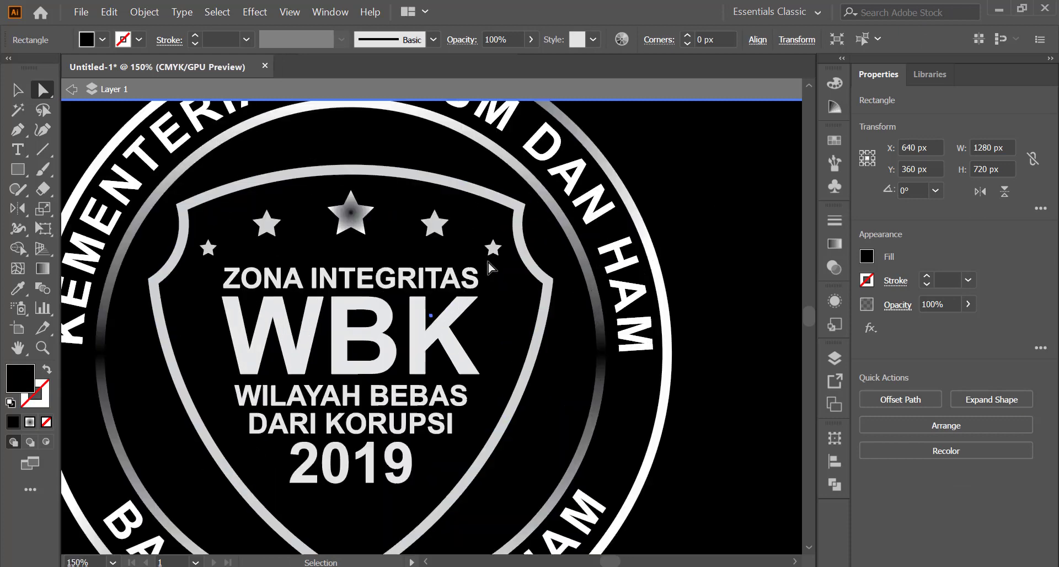
left_click(349, 222)
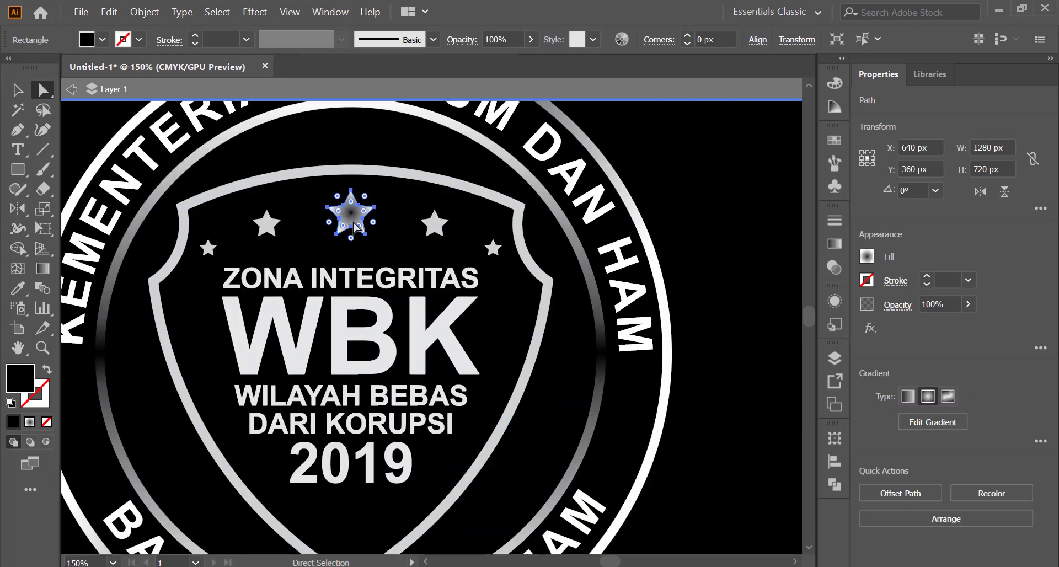
left_click(834, 244)
left_click(706, 240)
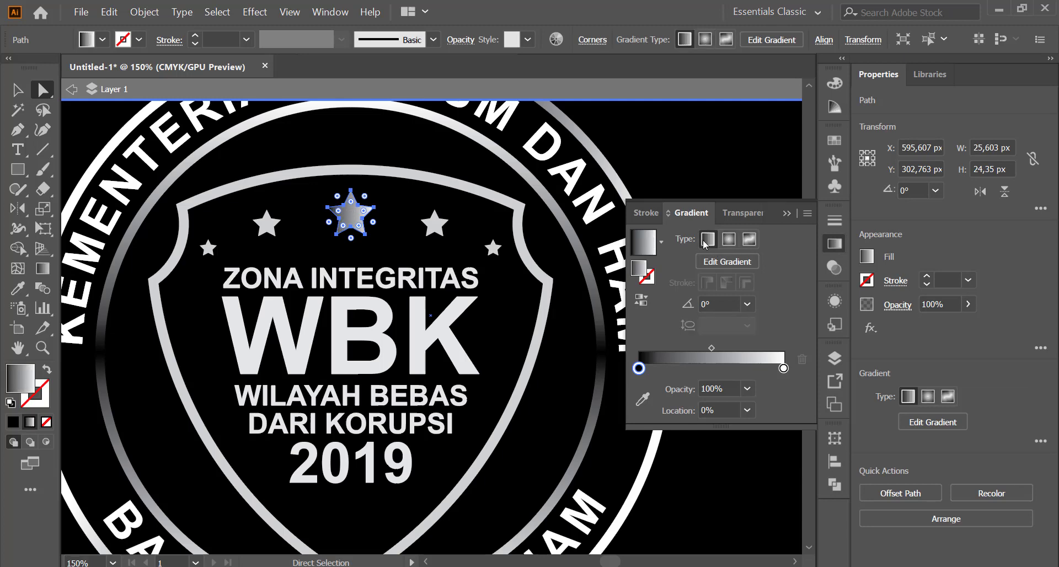
left_click(786, 214)
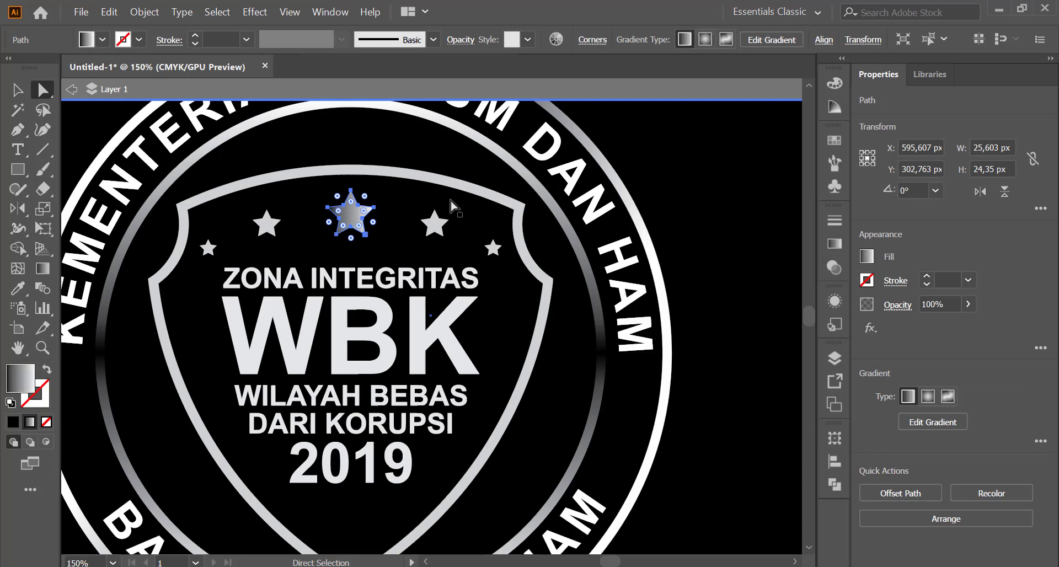
- Select the four flanking stars and sample the centre star's gradient onto them
left_click(437, 224)
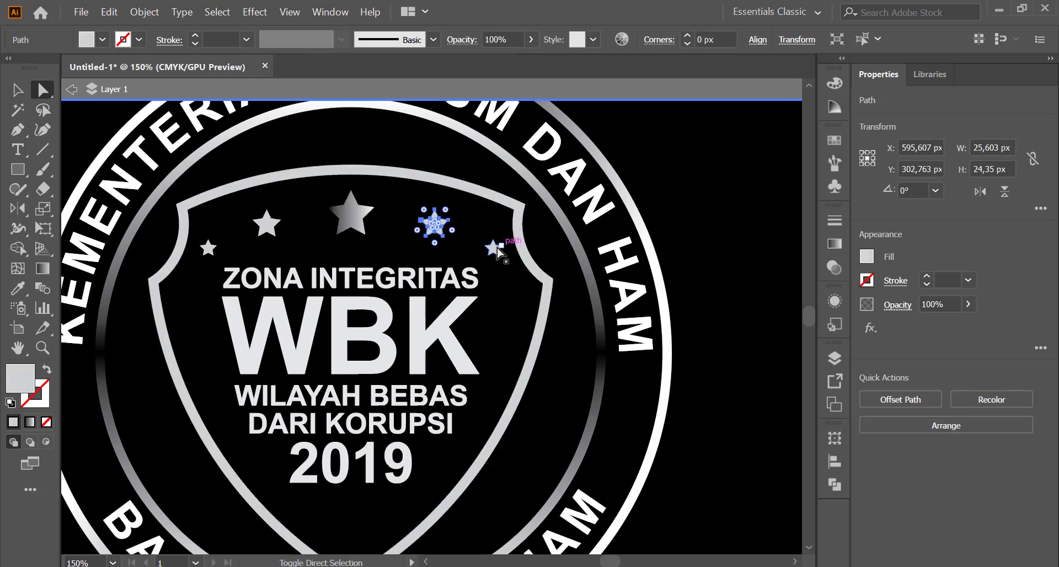
left_click(494, 249, "shift")
left_click(267, 223, "shift")
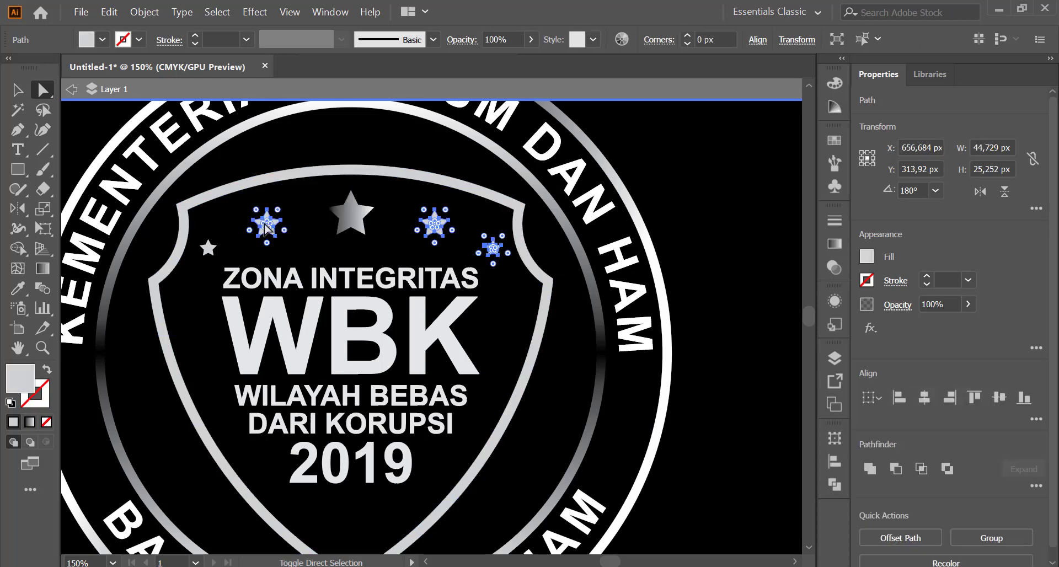
left_click(215, 248, "shift")
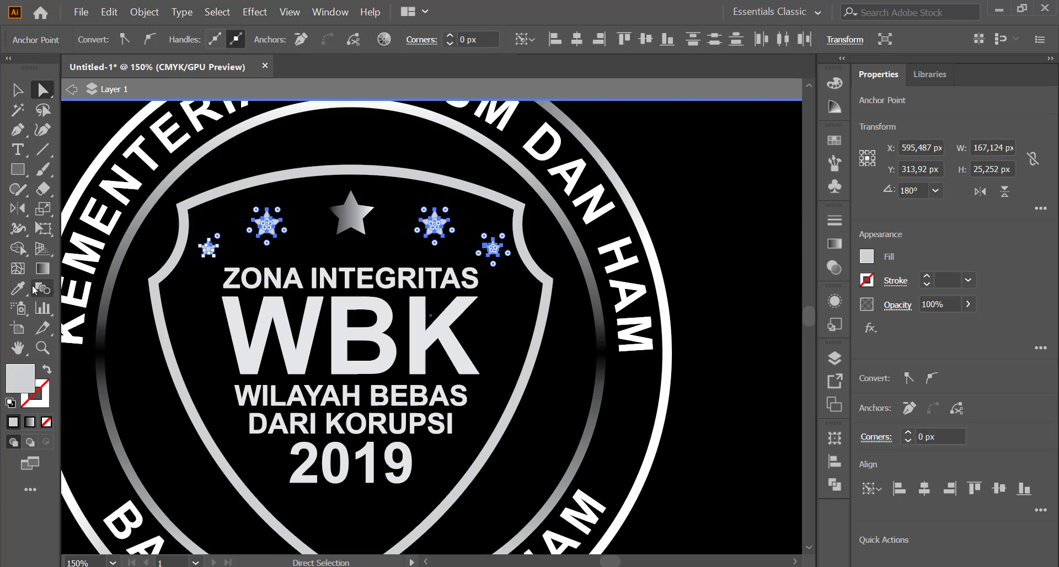
left_click(17, 288)
left_click(351, 212)
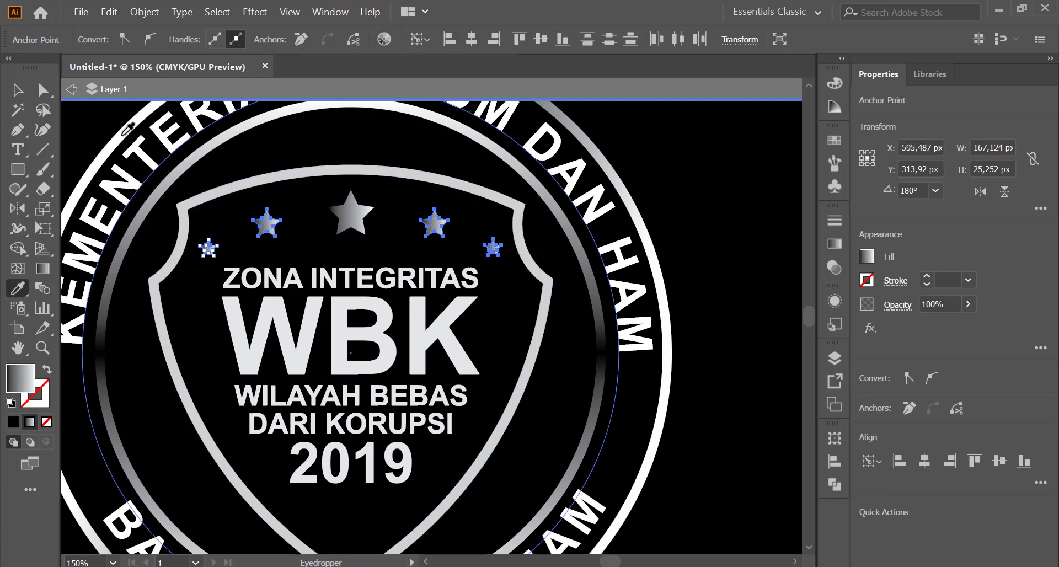
- Test the stars' gradient on the shield outline with the Eyedropper
left_click(38, 92)
left_click(300, 174)
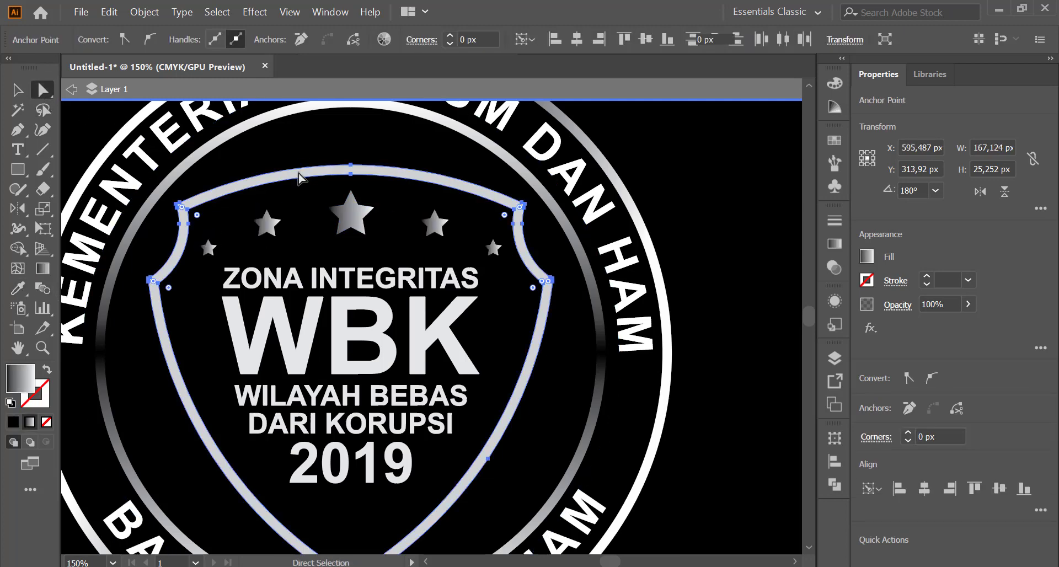
left_click(17, 288)
left_click(351, 213)
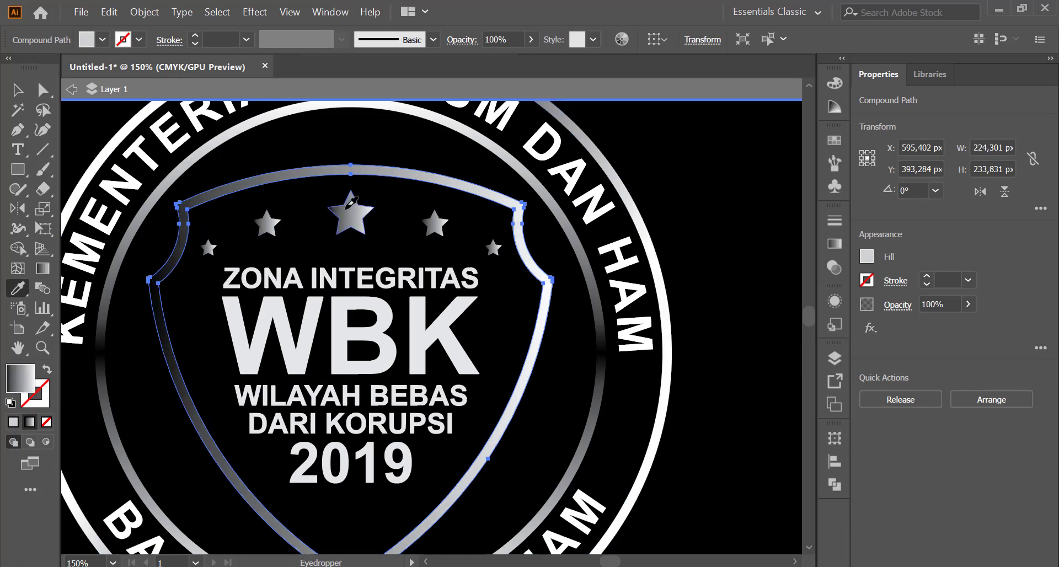
key("a")
left_click(325, 138)
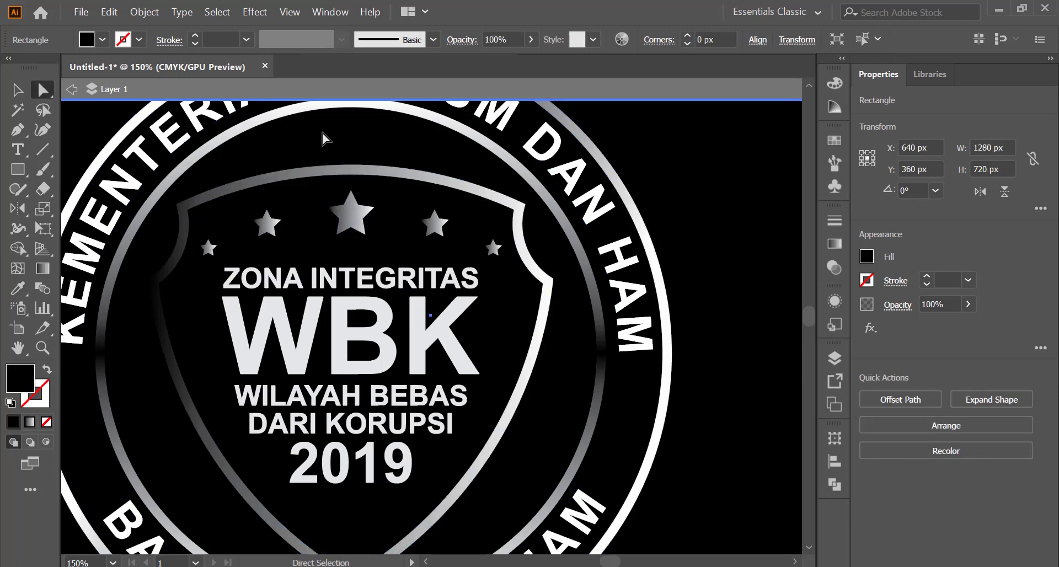
- Reselect the shield outline and bring up its fill swatches
left_click(195, 188, "ctrl")
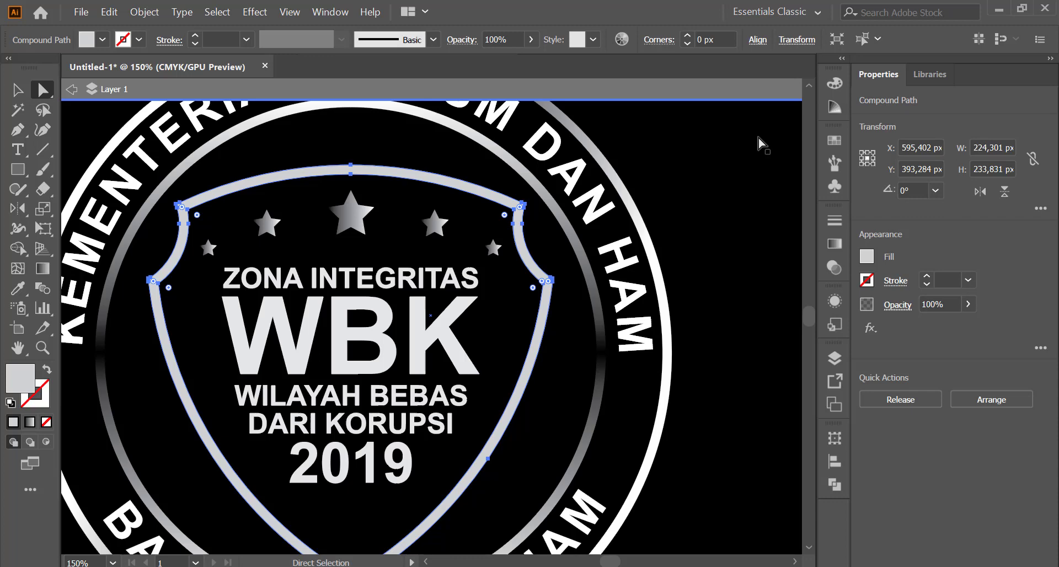
left_click(742, 142)
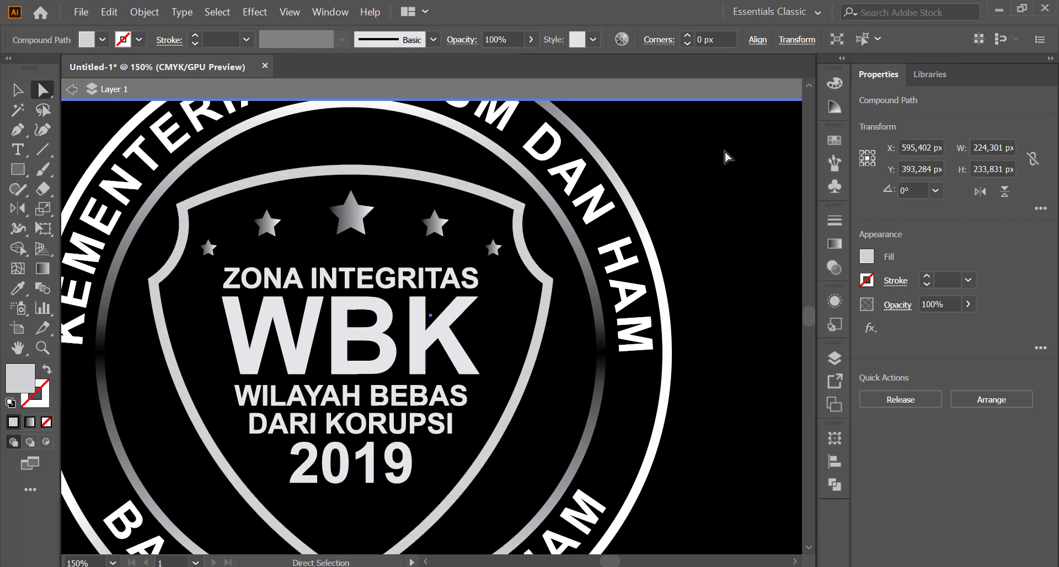
left_click(518, 212)
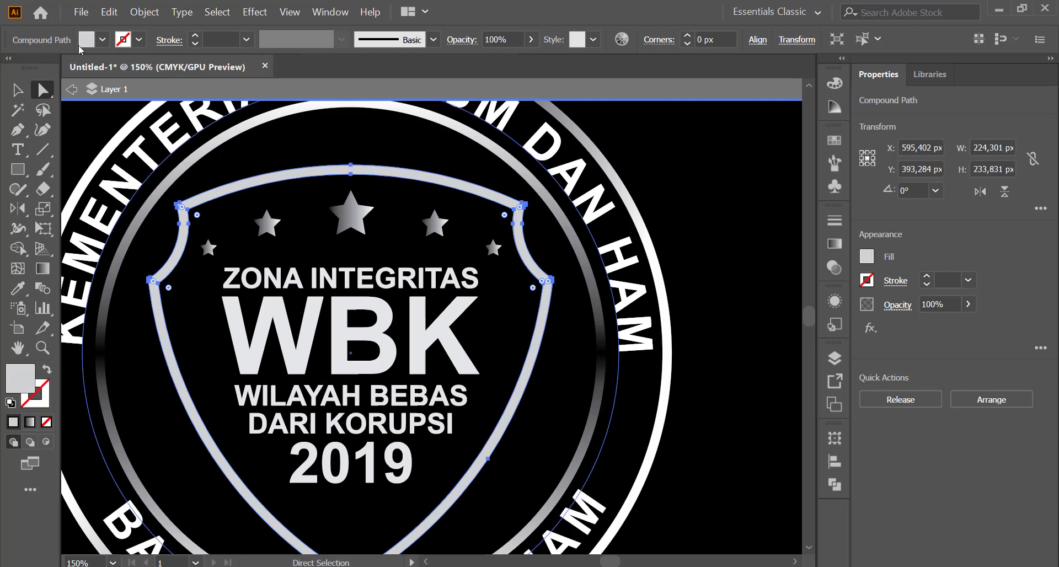
left_click(102, 40)
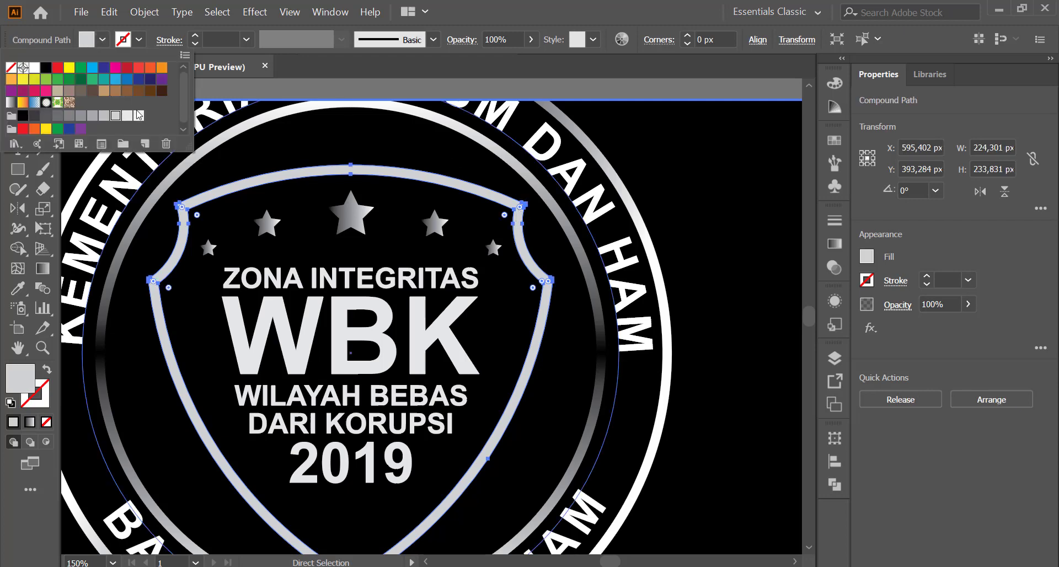
- Fill the shield outline and the ring group solid white
left_click(34, 68)
left_click(706, 154)
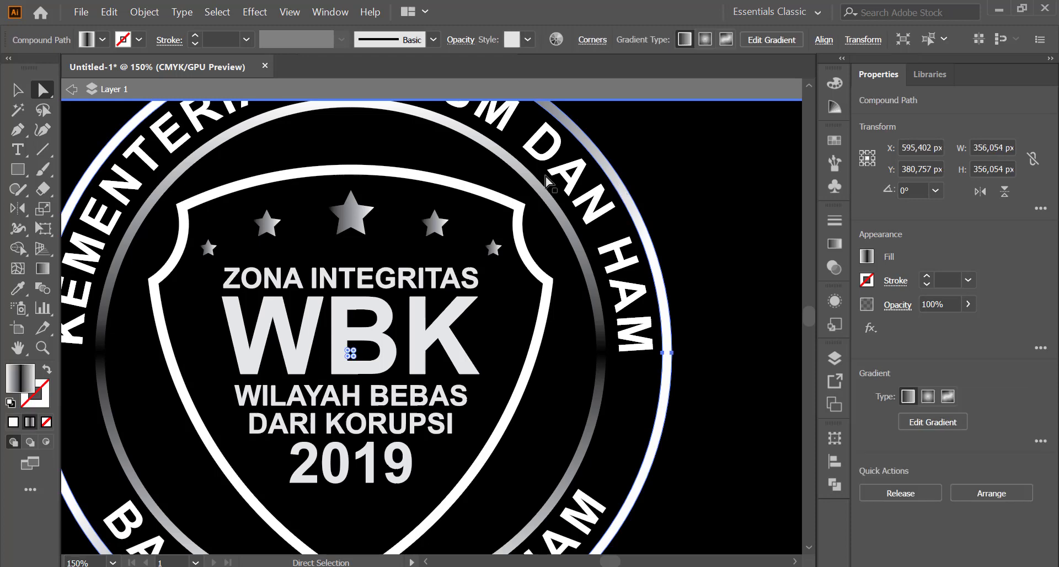
left_click(527, 184)
left_click(527, 183, "alt")
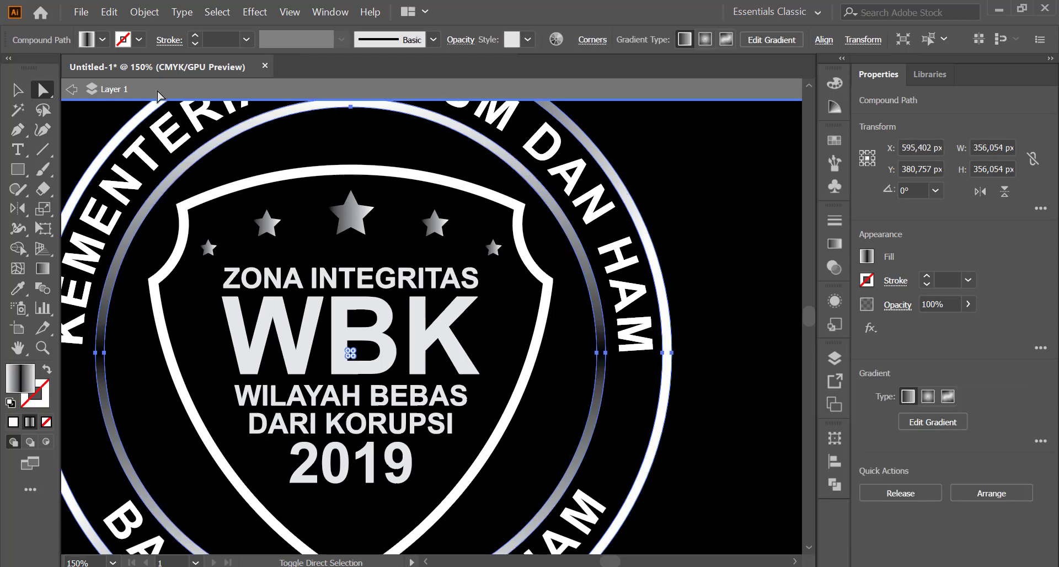
left_click(102, 40)
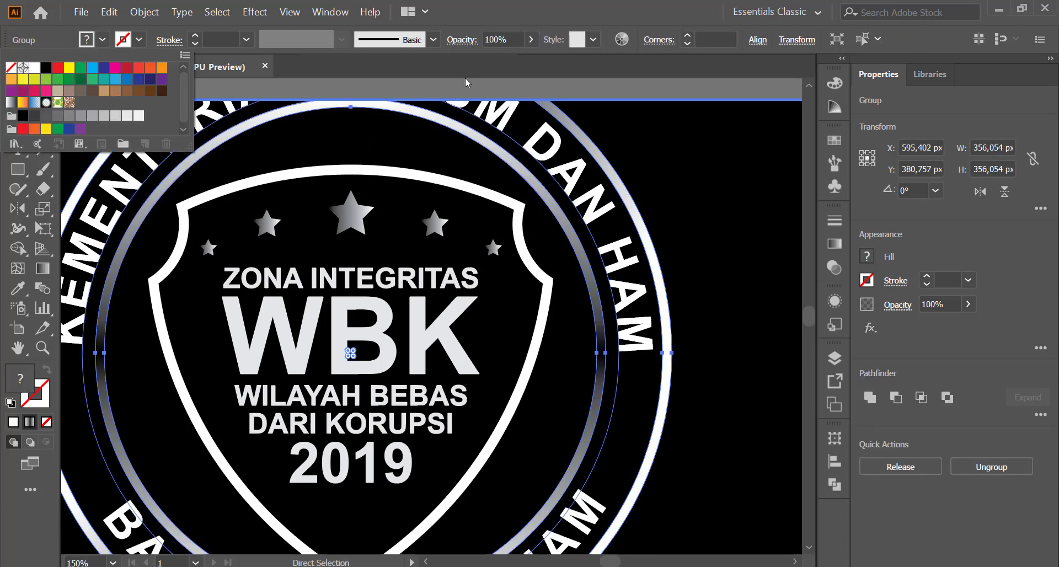
left_click(34, 68)
left_click(653, 162)
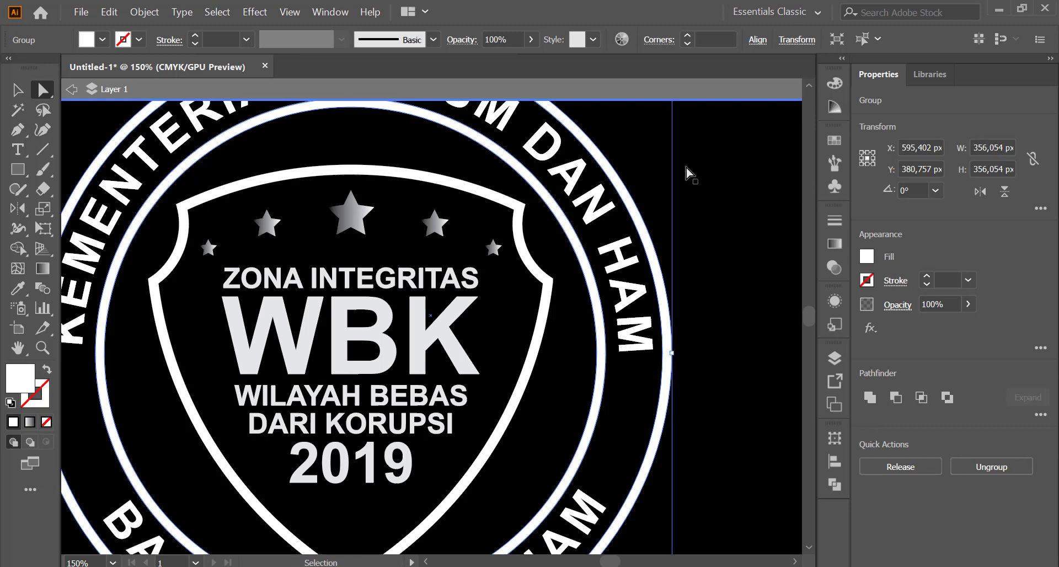
key("ctrl+minus")
left_click(644, 141)
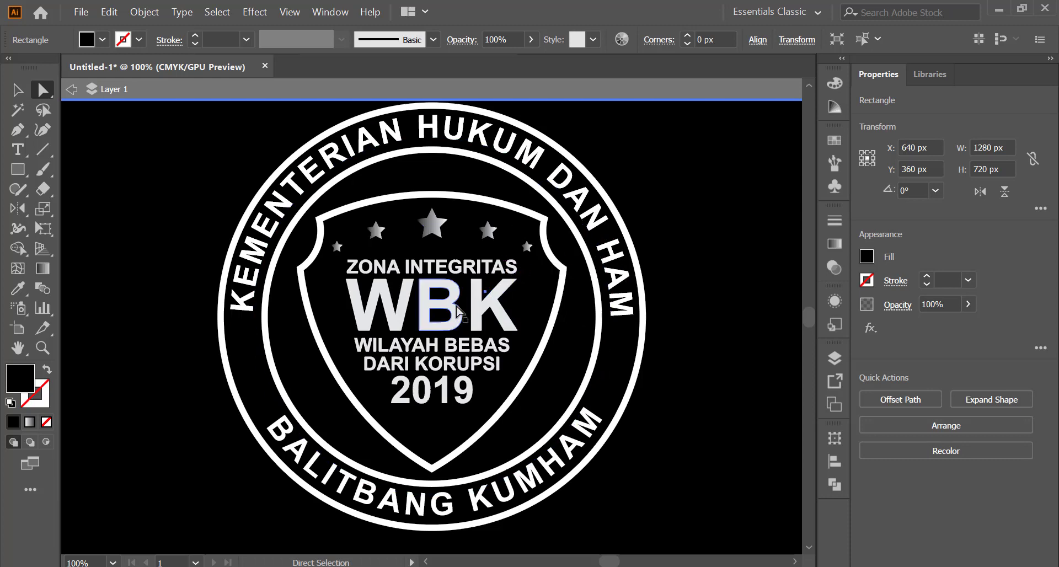
- Apply a linear white-to-black gradient at 45° to the shield outline path
left_click(457, 312)
left_click(834, 244)
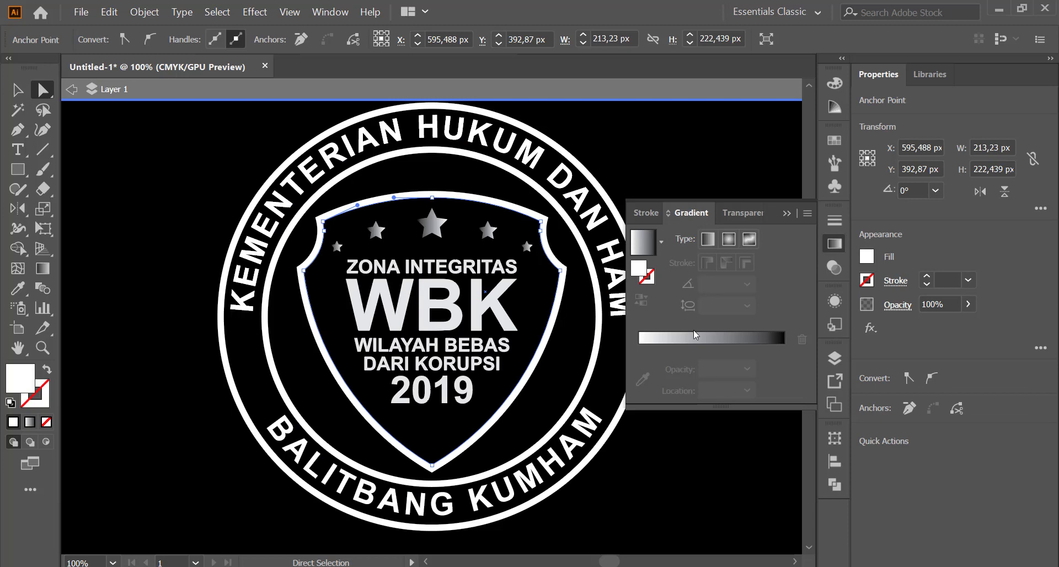
left_click(693, 331)
left_click(707, 282)
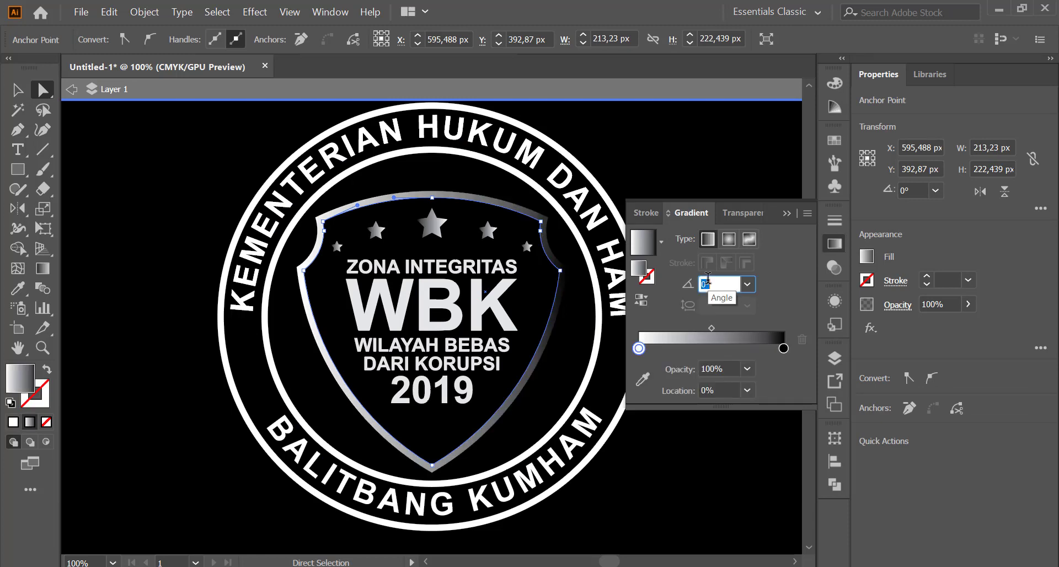
type("45")
key("Return")
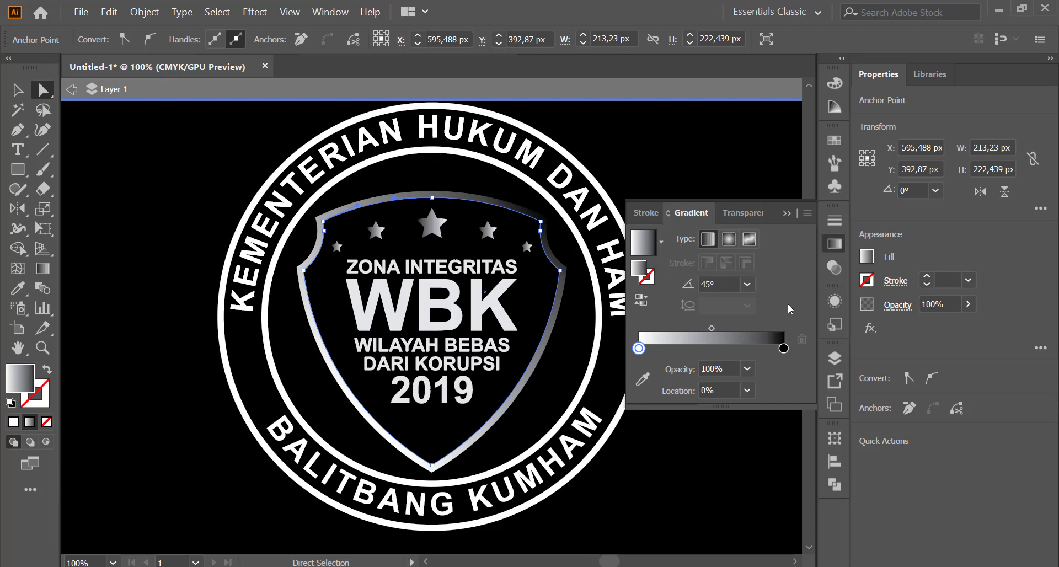
left_click(784, 215)
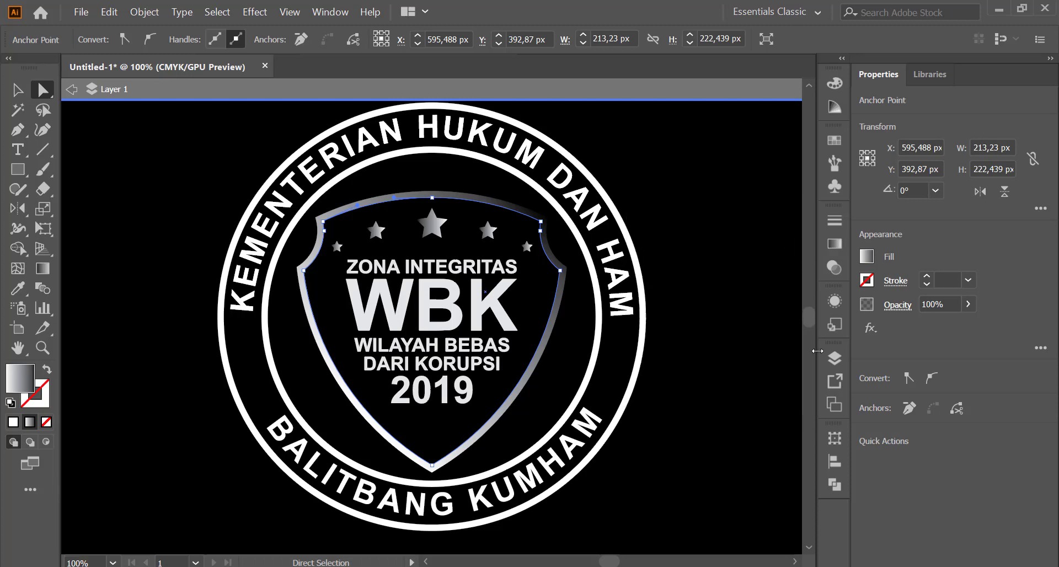
left_click(17, 90)
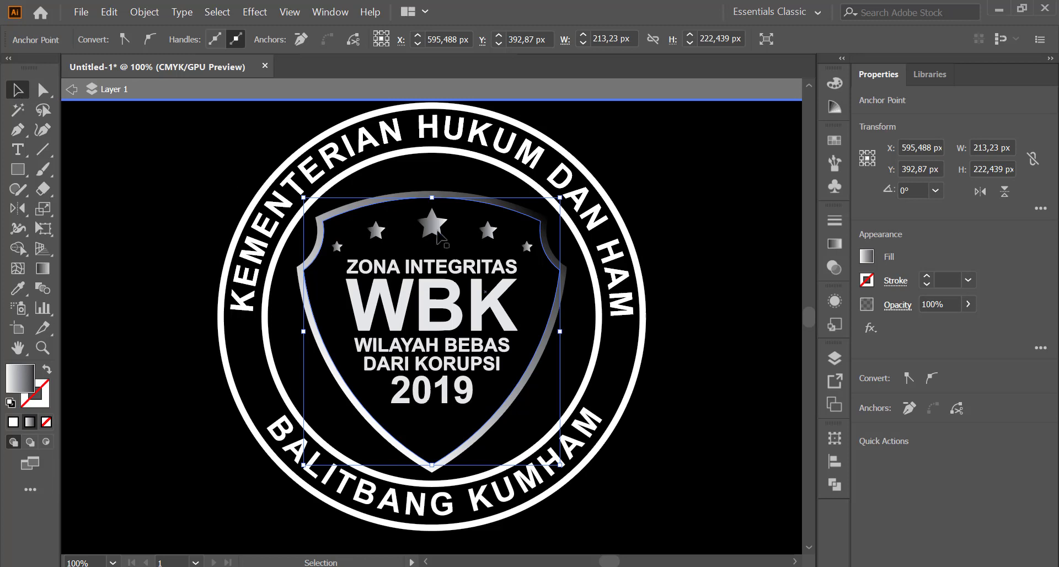
- Find the shield outline in the Layers panel and paste a duplicate in front
left_click(845, 365)
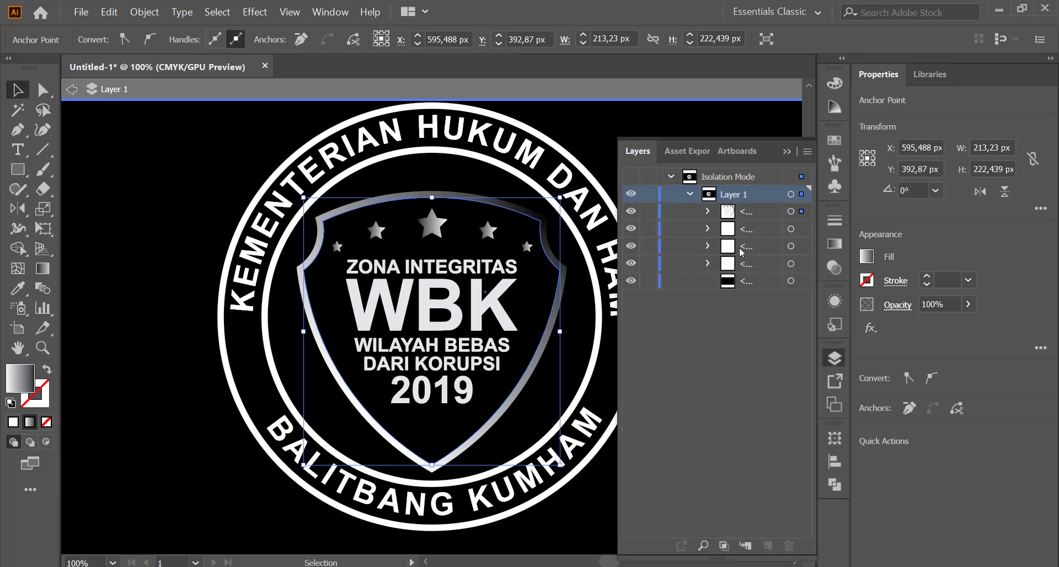
left_click(704, 547)
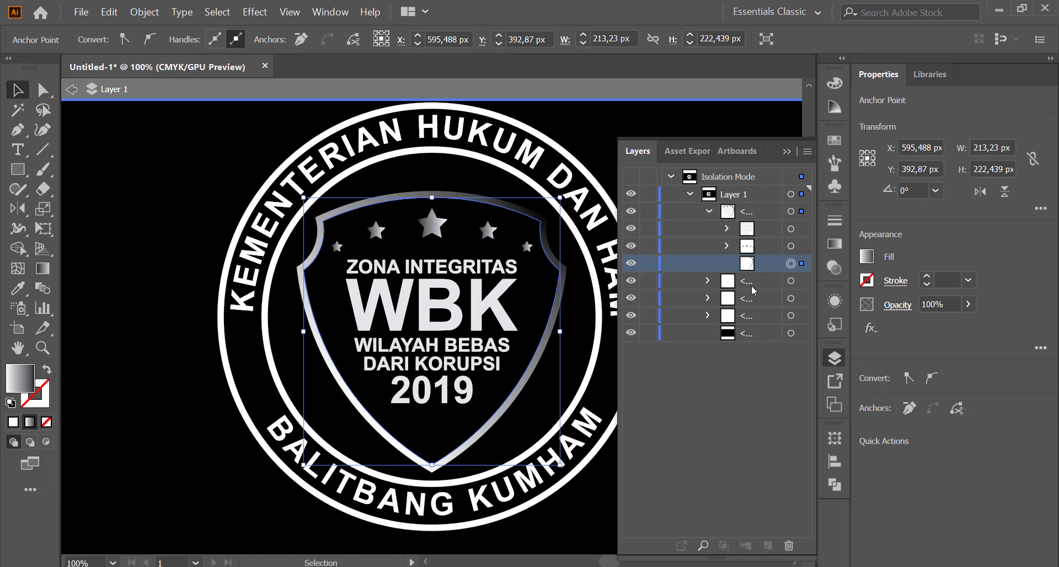
key("ctrl+z")
left_click(790, 264)
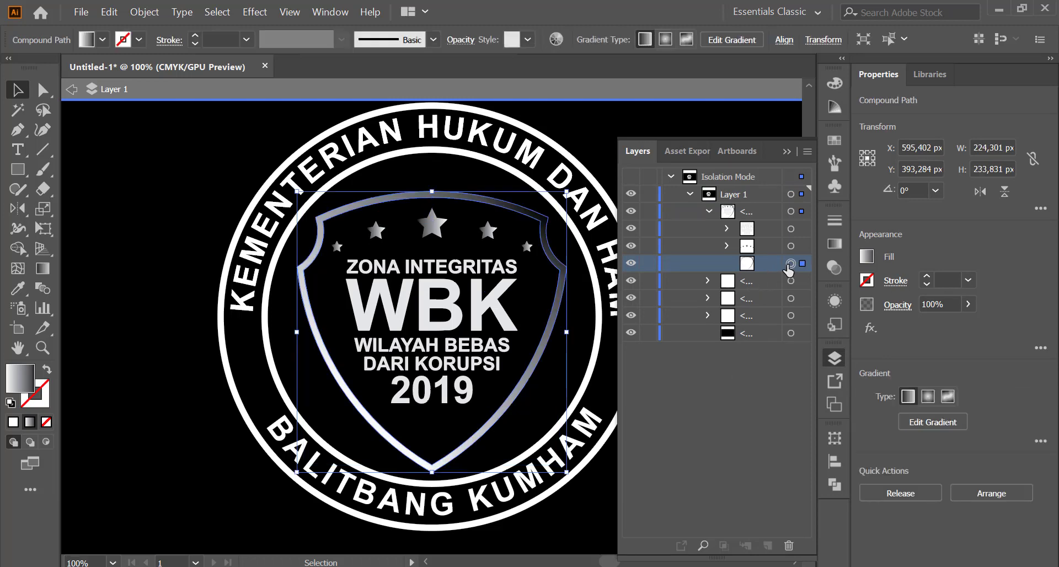
key("ctrl+c")
key("ctrl+f")
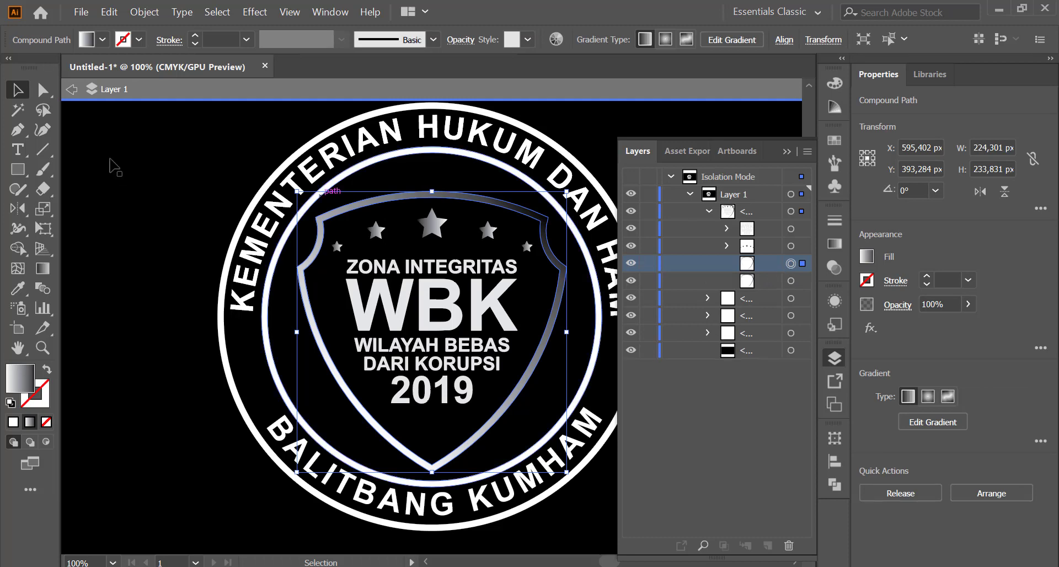
- Fill the duplicate shield white and set its opacity to 50%
left_click(102, 39)
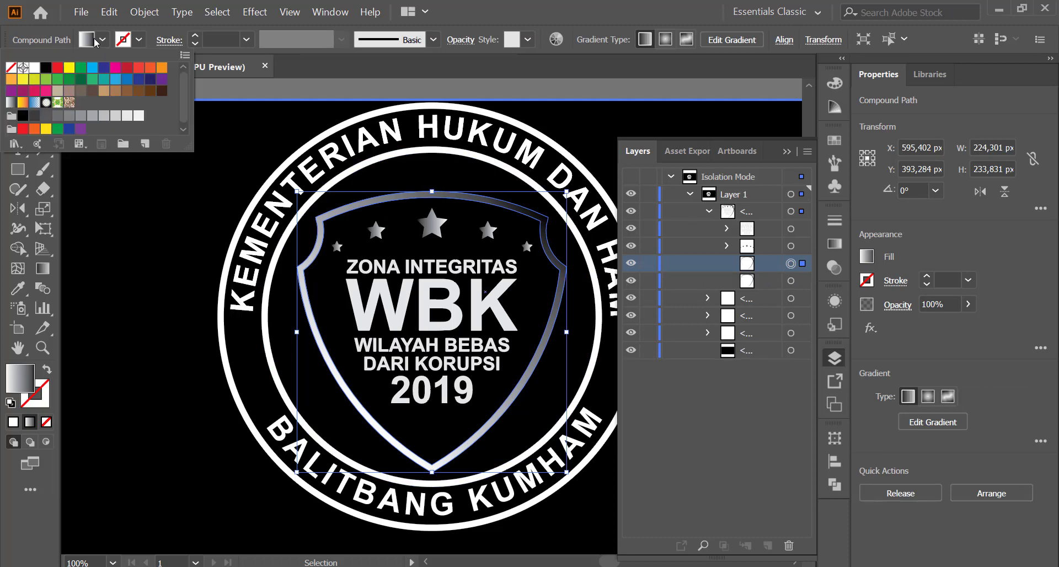
left_click(35, 68)
left_click(789, 156)
left_click(595, 54)
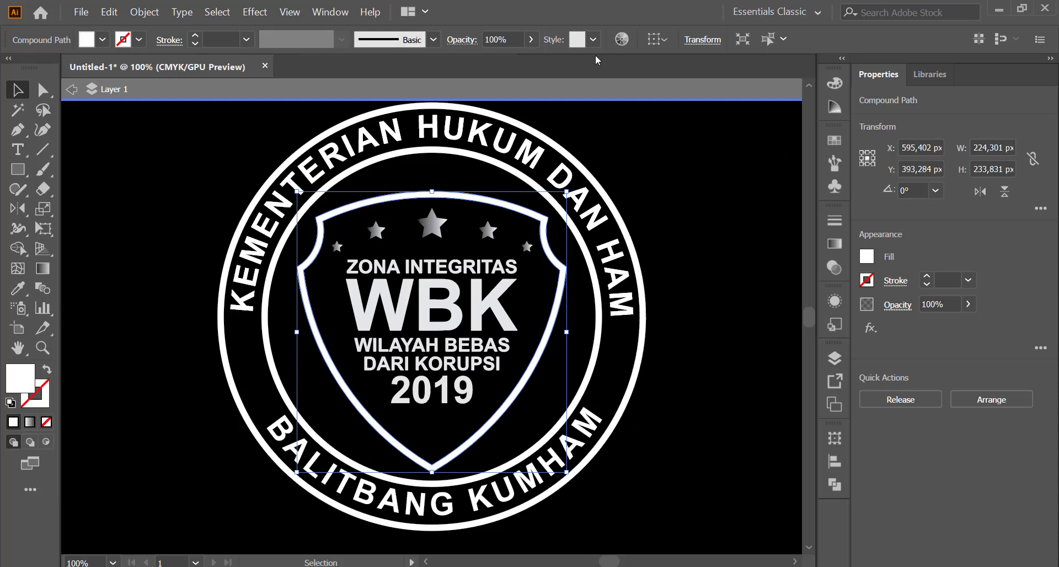
type("50")
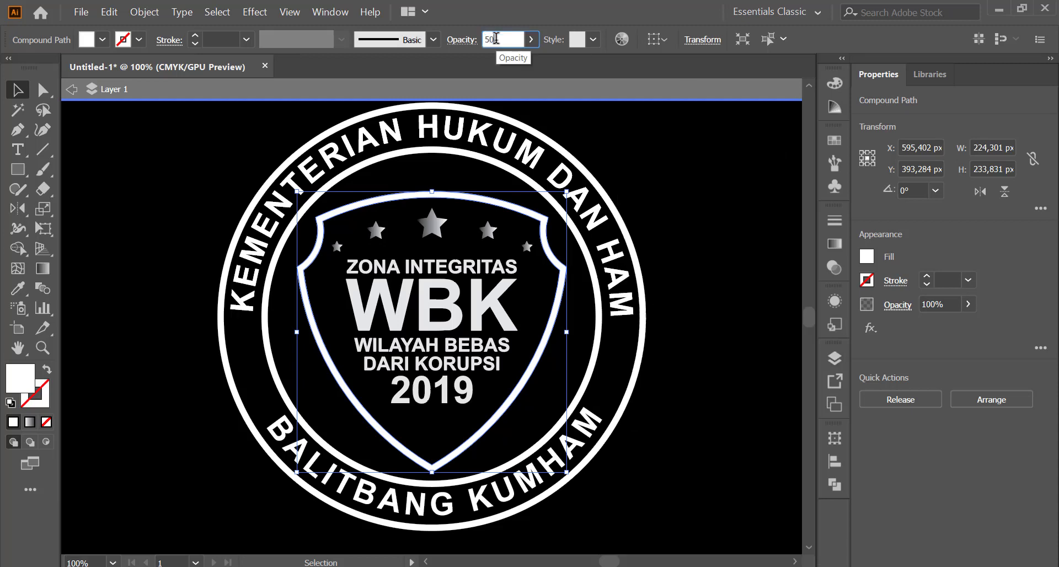
key("Return")
left_click(144, 143)
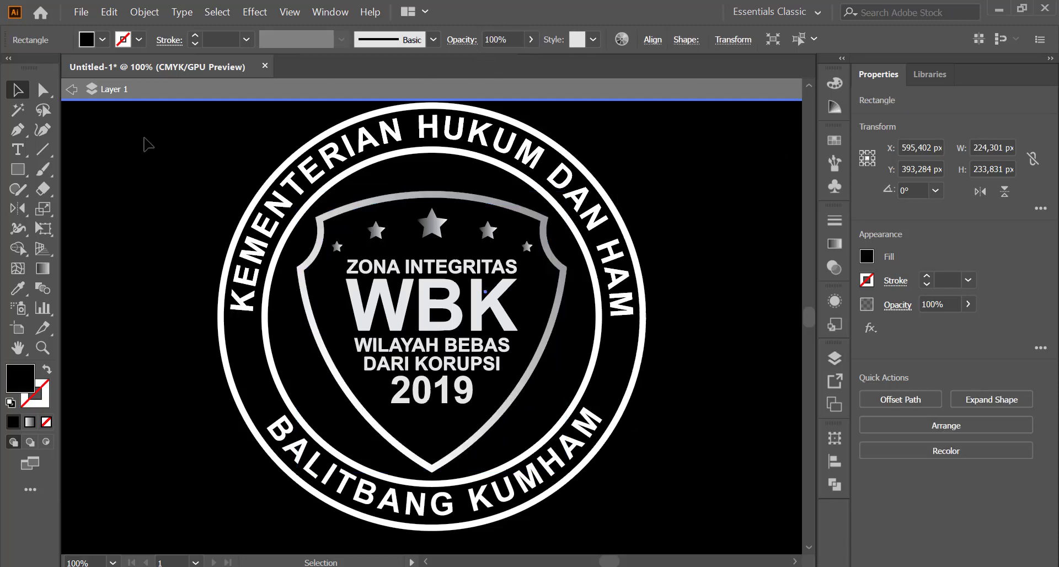
- Select the circular ring group and locate it in the Layers panel
left_click(373, 163)
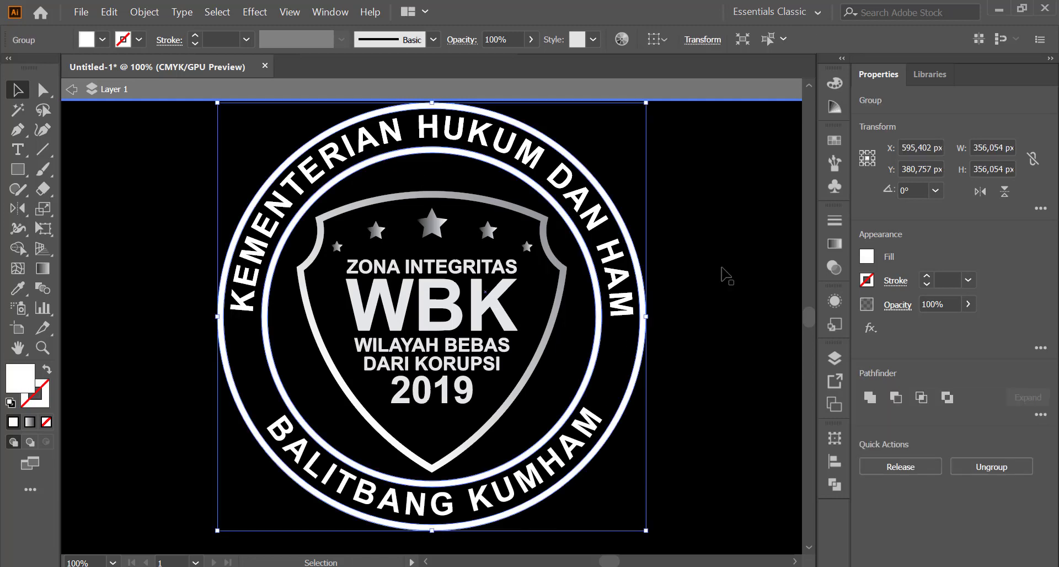
key("a")
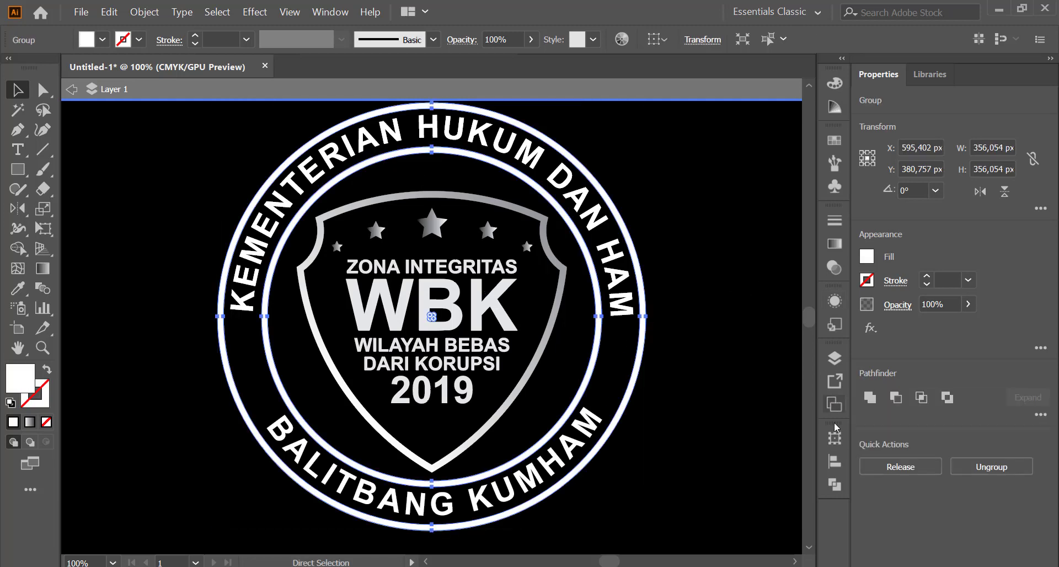
left_click(835, 358)
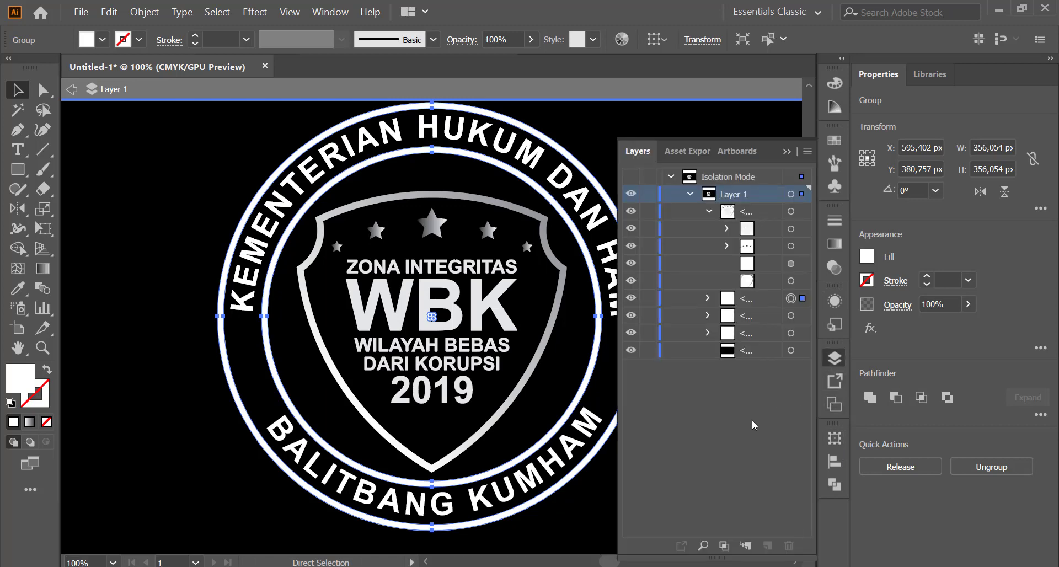
left_click(703, 546)
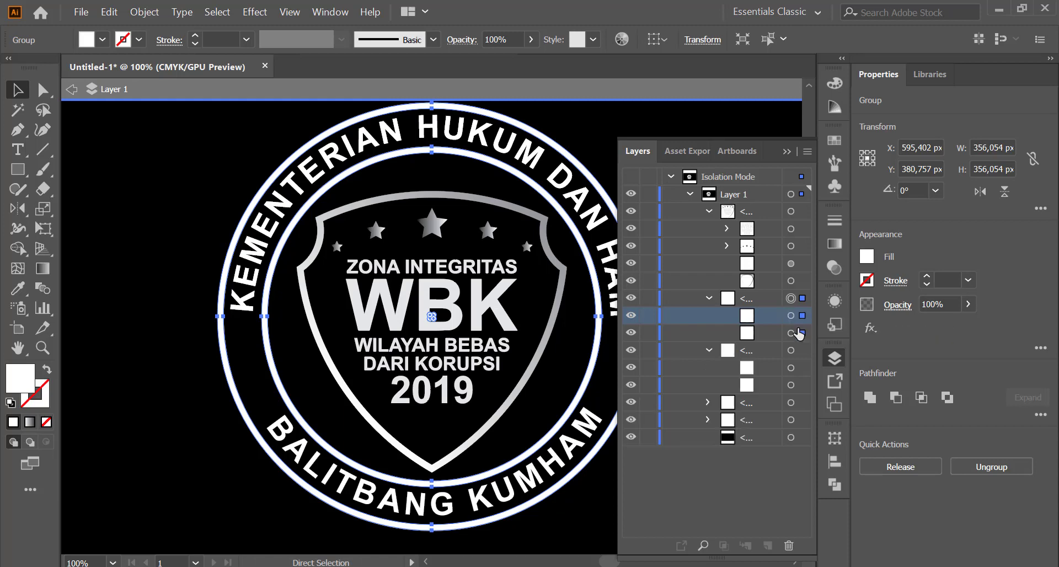
left_click(710, 299)
key("v")
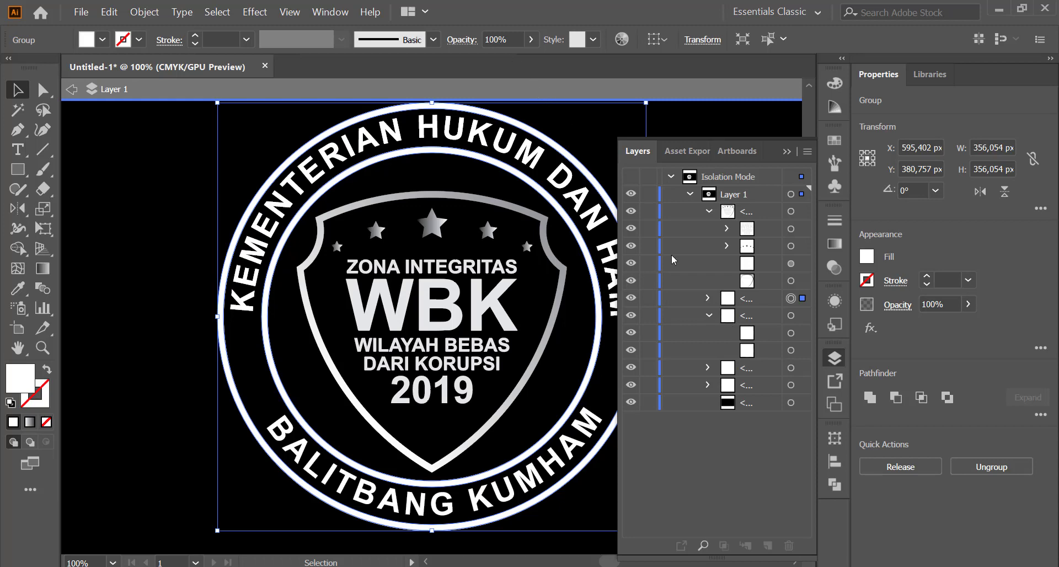
left_click(710, 315)
left_click(790, 315)
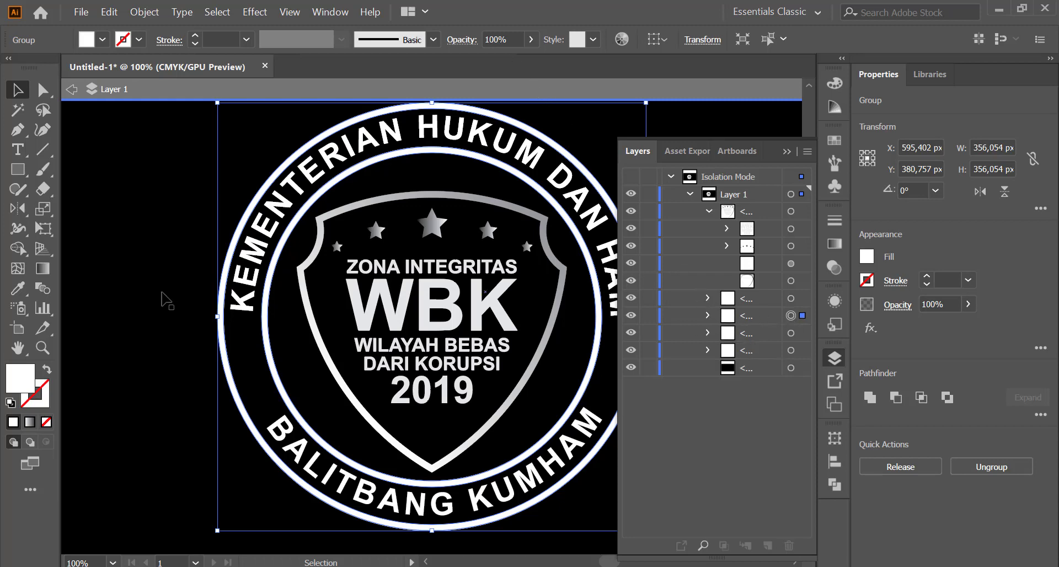
- Try copying the shield copy's 50% opacity onto the rings, then undo it and the group move
left_click(20, 287)
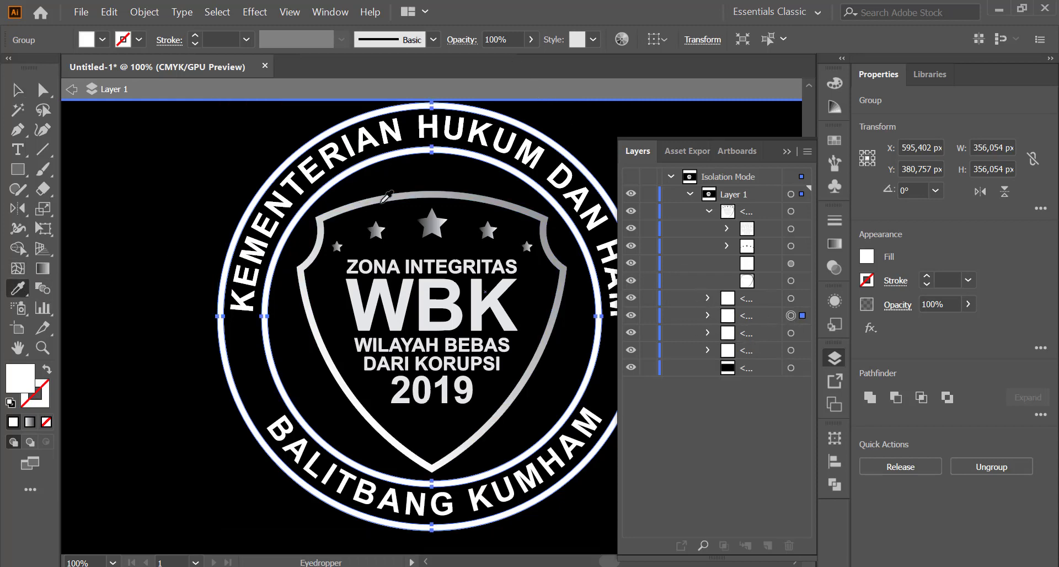
left_click(402, 197)
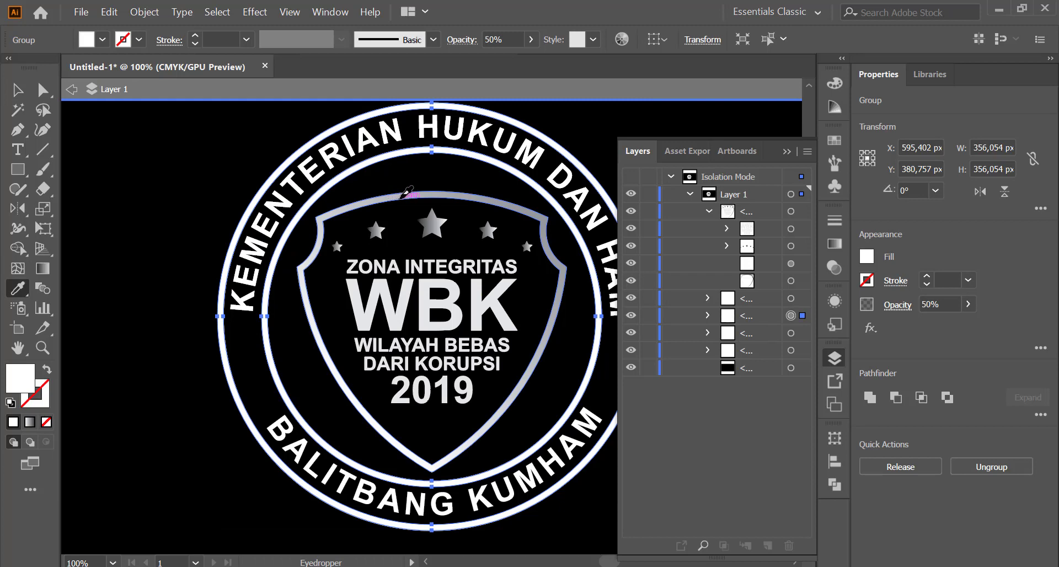
left_click_drag(744, 315, 750, 290)
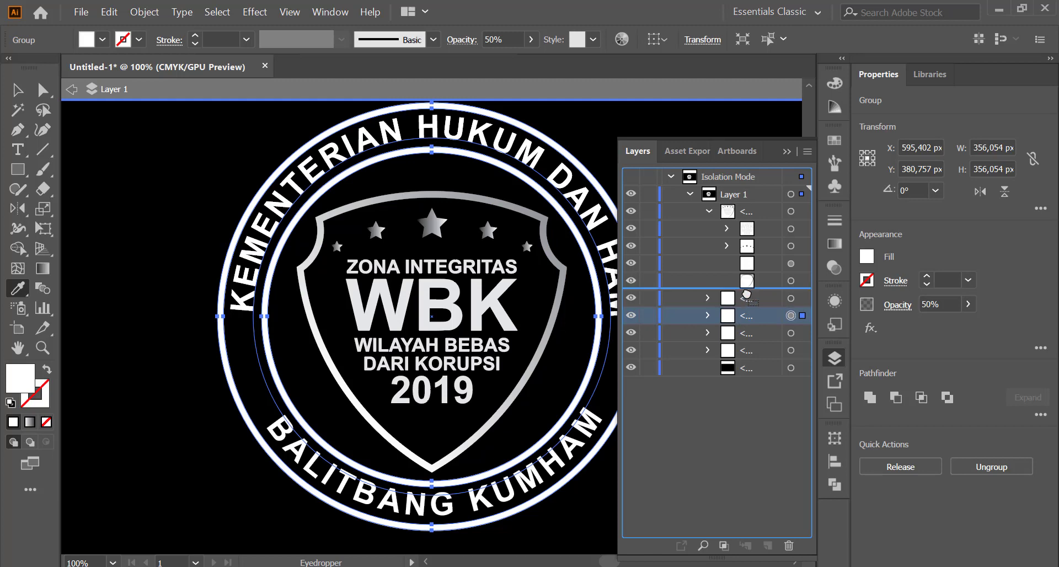
key("ctrl+z")
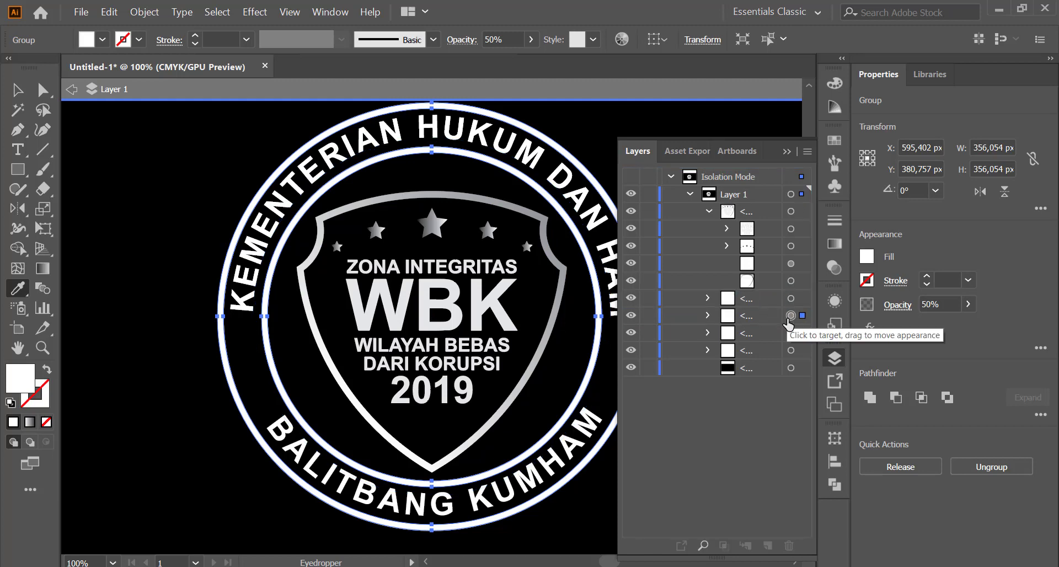
key("ctrl+z")
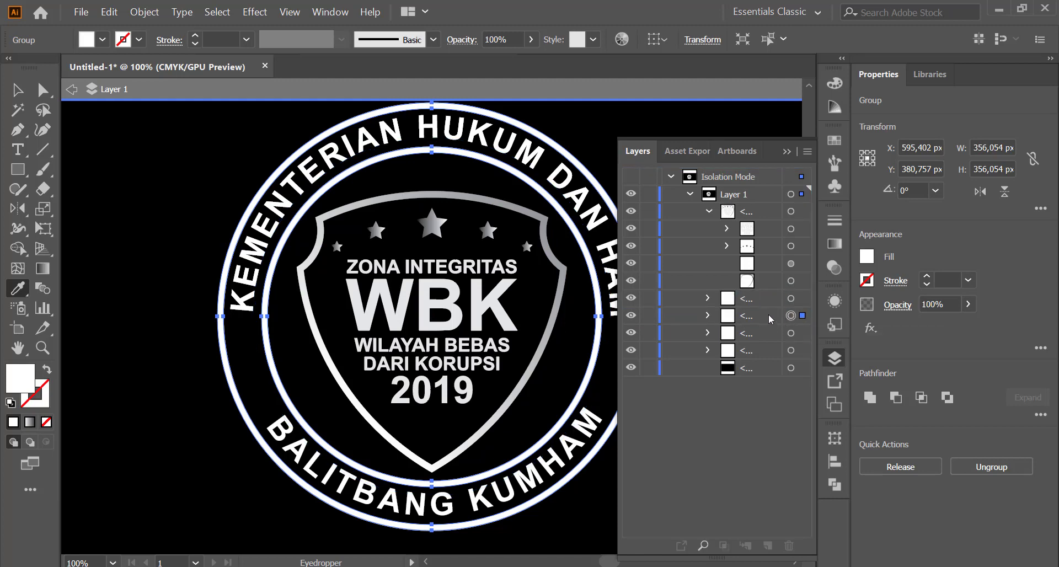
- Eyedropper the silver gradient fill onto the shield outline, hiding and restoring the light gradient layer
left_click(768, 314)
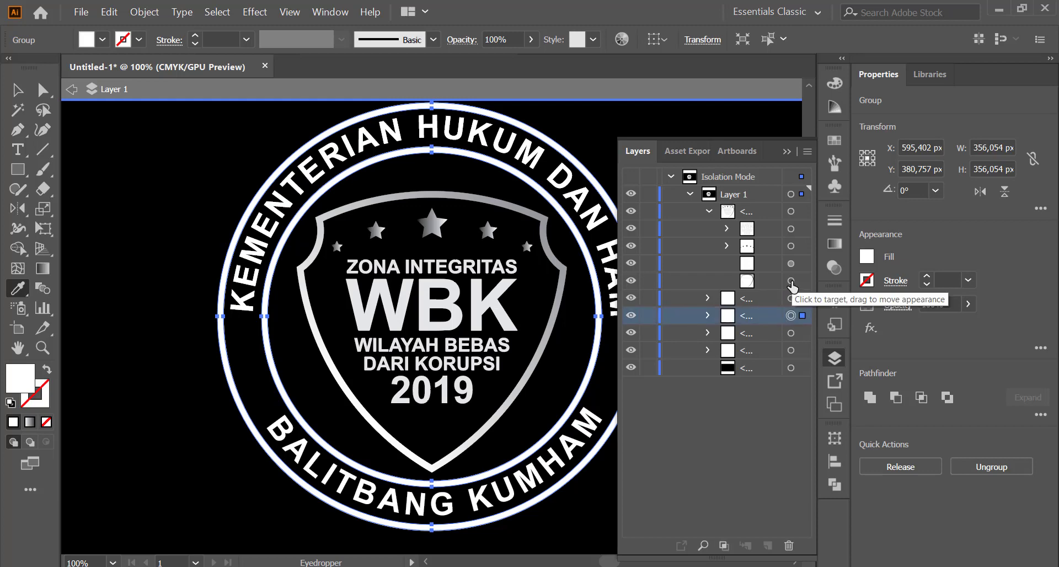
left_click(635, 263)
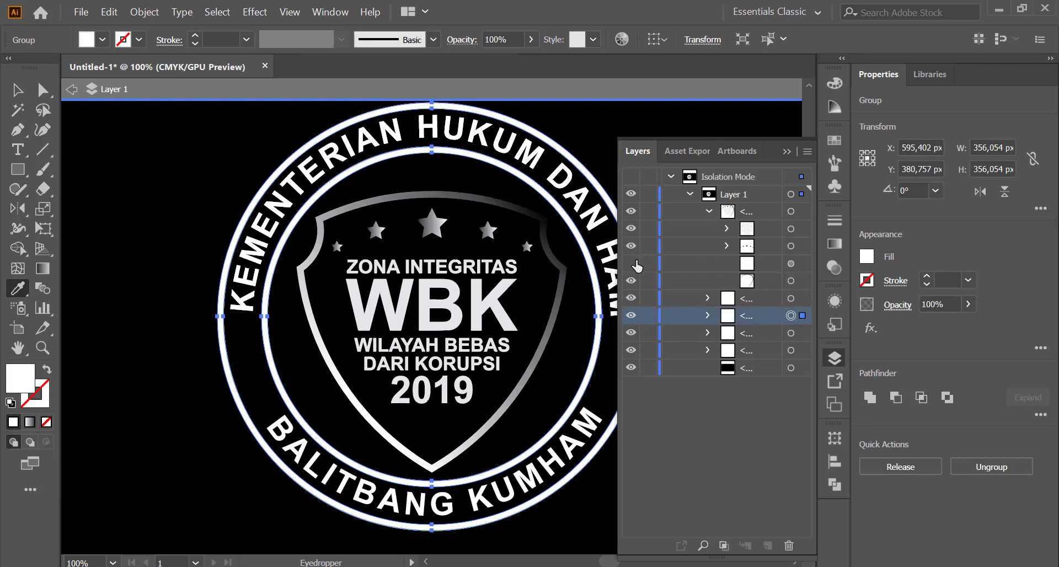
left_click(791, 298)
left_click(791, 316)
left_click(305, 294)
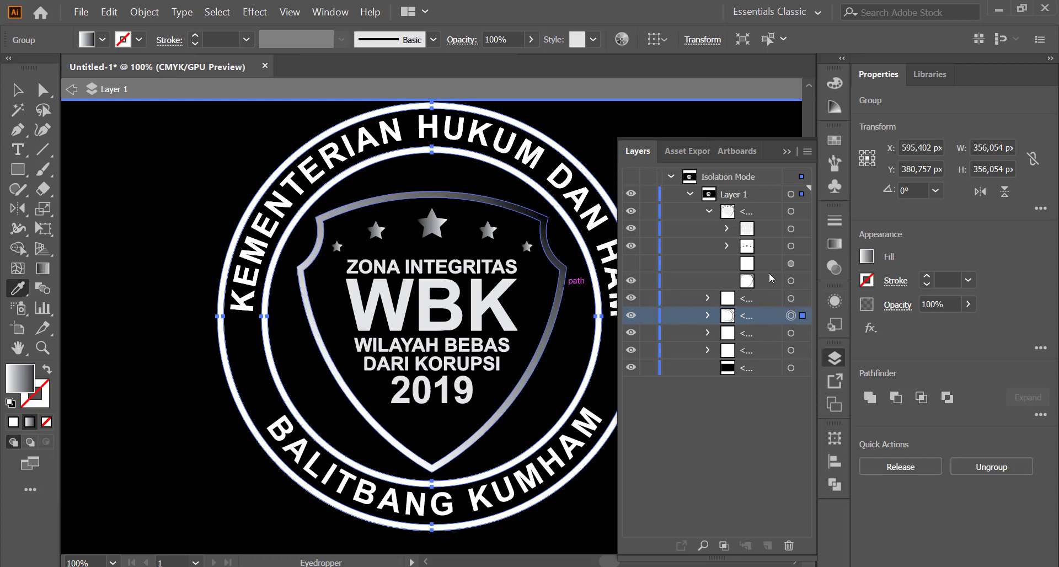
left_click(631, 263)
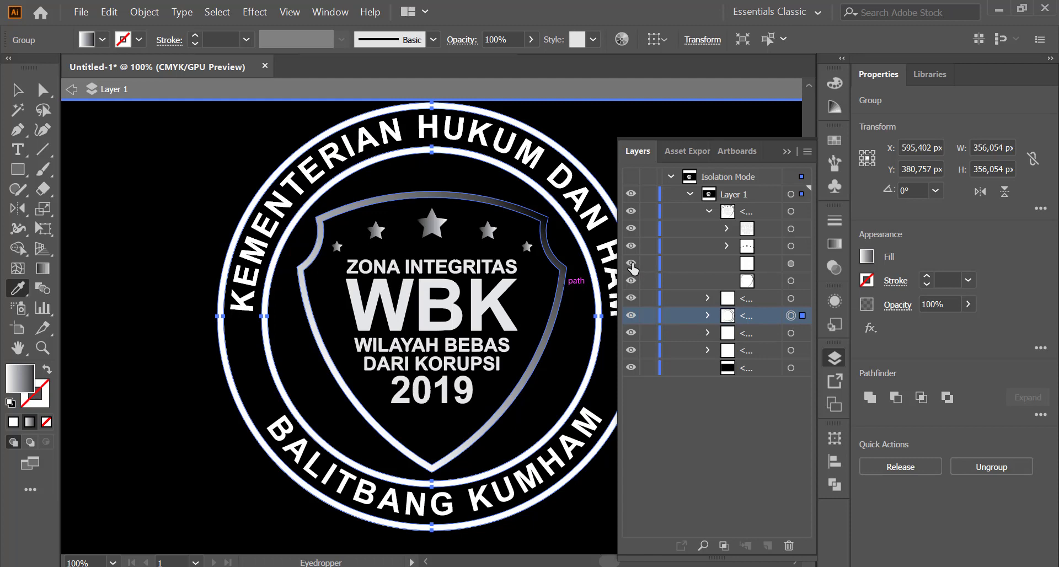
- Set the white ring group's opacity to 50%
left_click(790, 299)
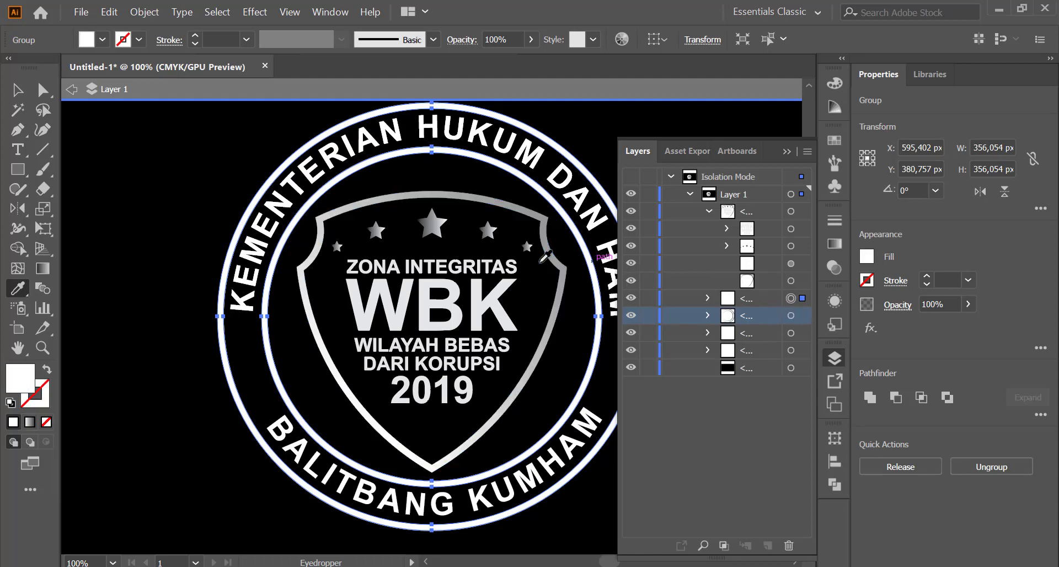
left_click(495, 40)
type("50")
key("Return")
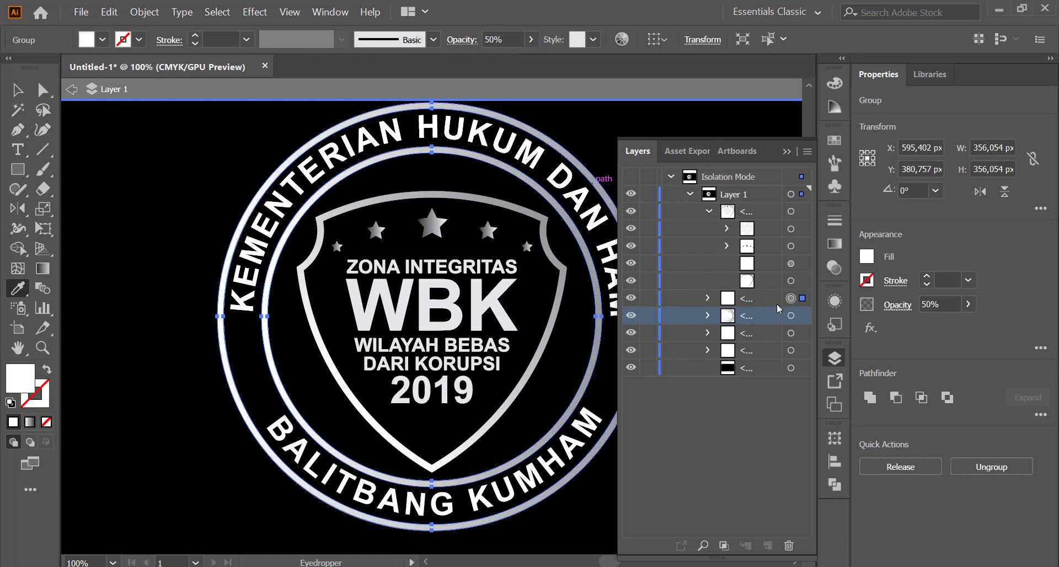
- Angle the outer ring's gradient at 45° in the Gradient panel
left_click(791, 315)
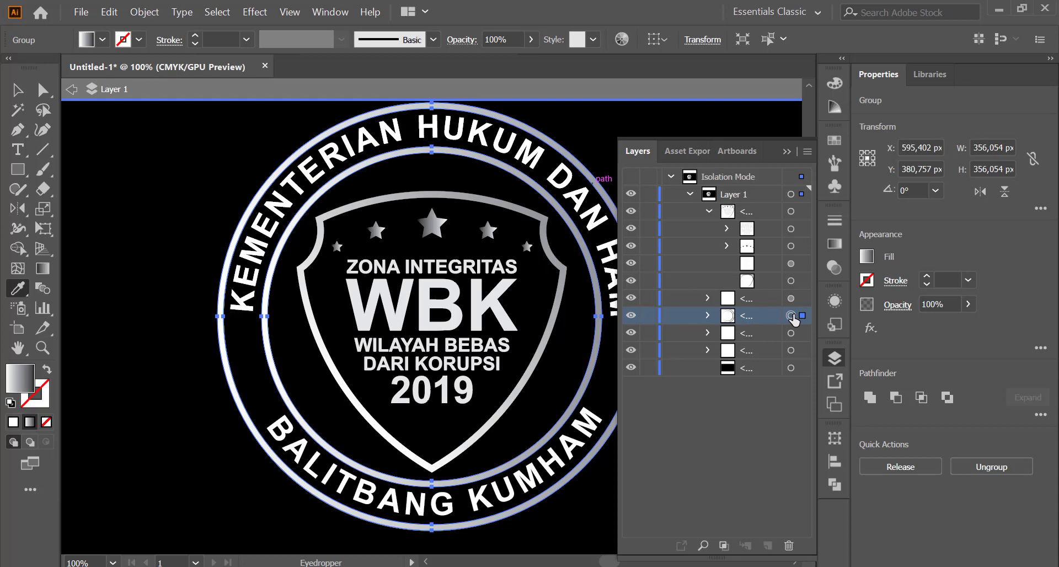
left_click(868, 257)
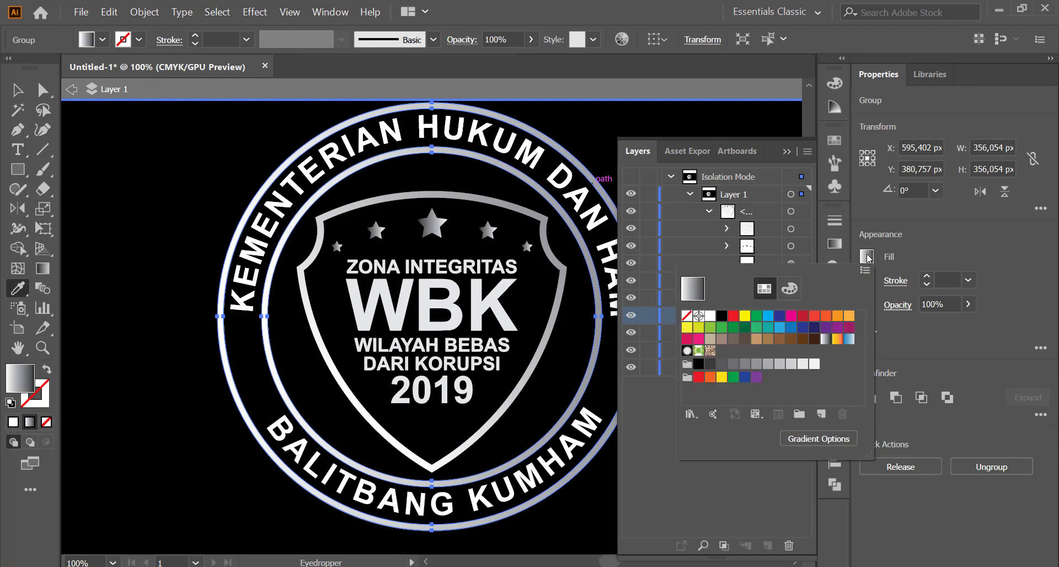
left_click(834, 250)
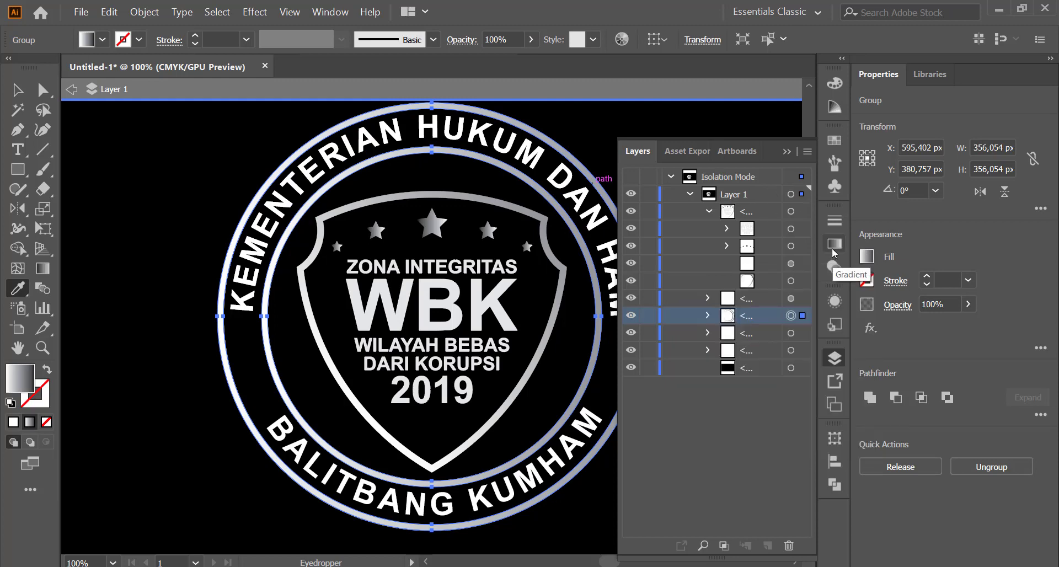
left_click(834, 253)
left_click(717, 281)
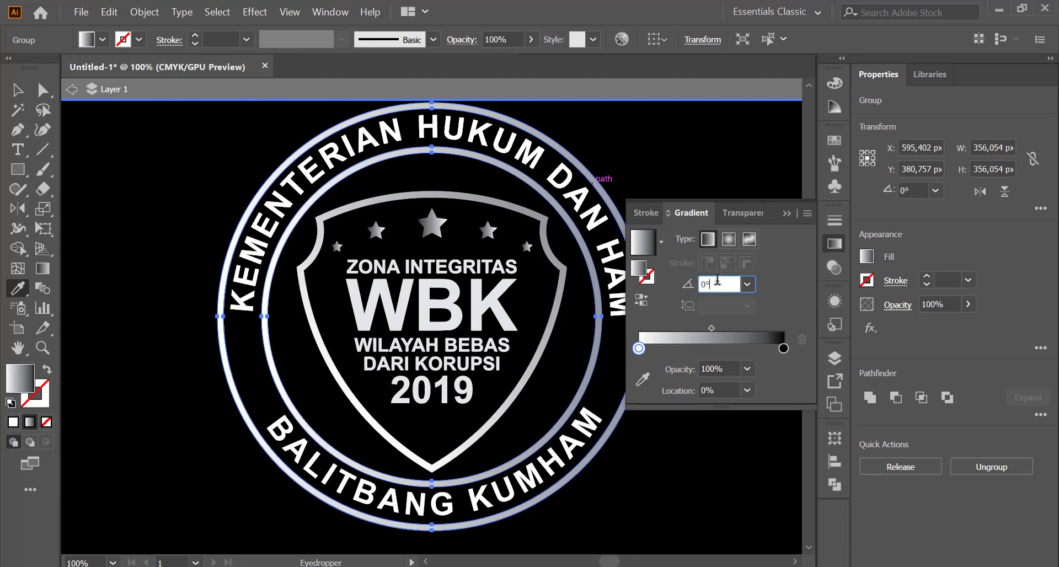
type("45")
key("Return")
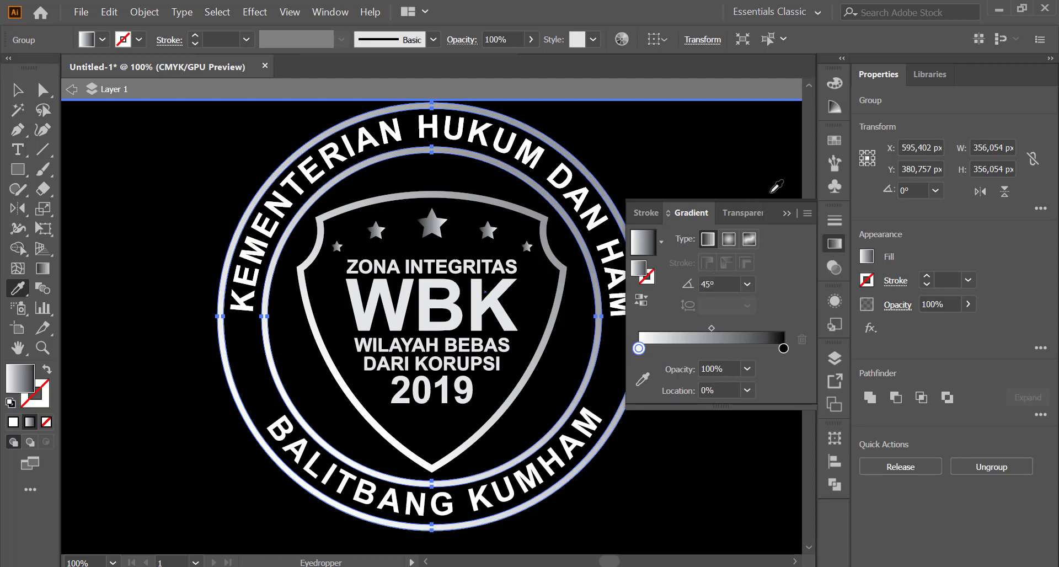
left_click(789, 216)
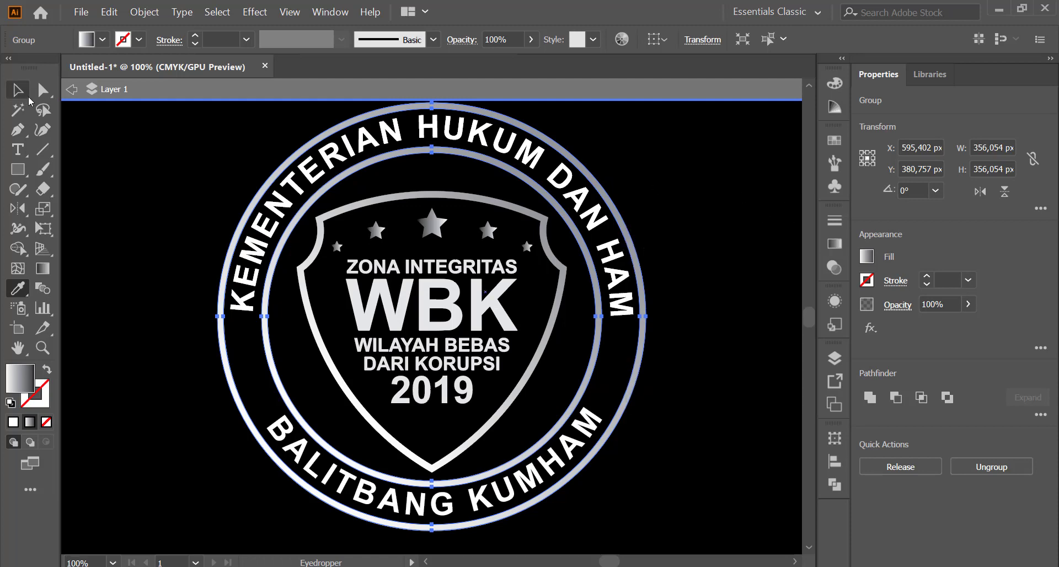
- Select all five stars as one group in the Layers panel
left_click(43, 90)
left_click(83, 135)
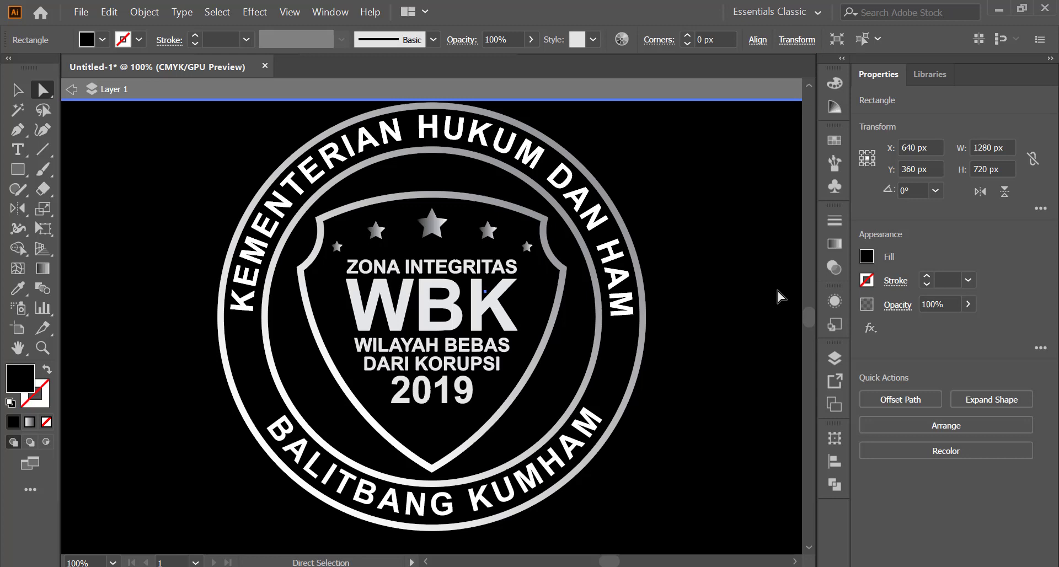
left_click(835, 357)
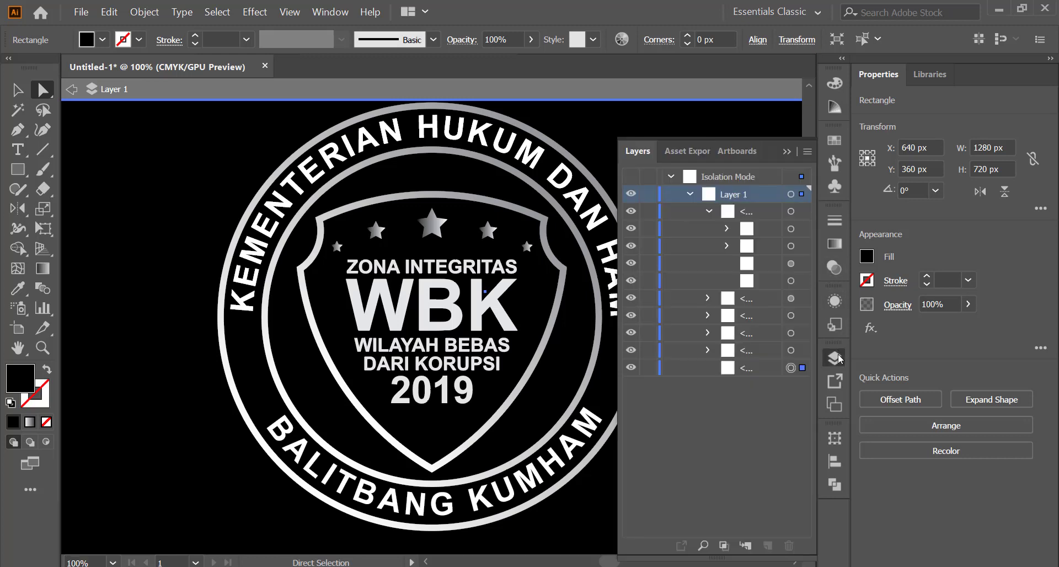
left_click(432, 231)
left_click(703, 547)
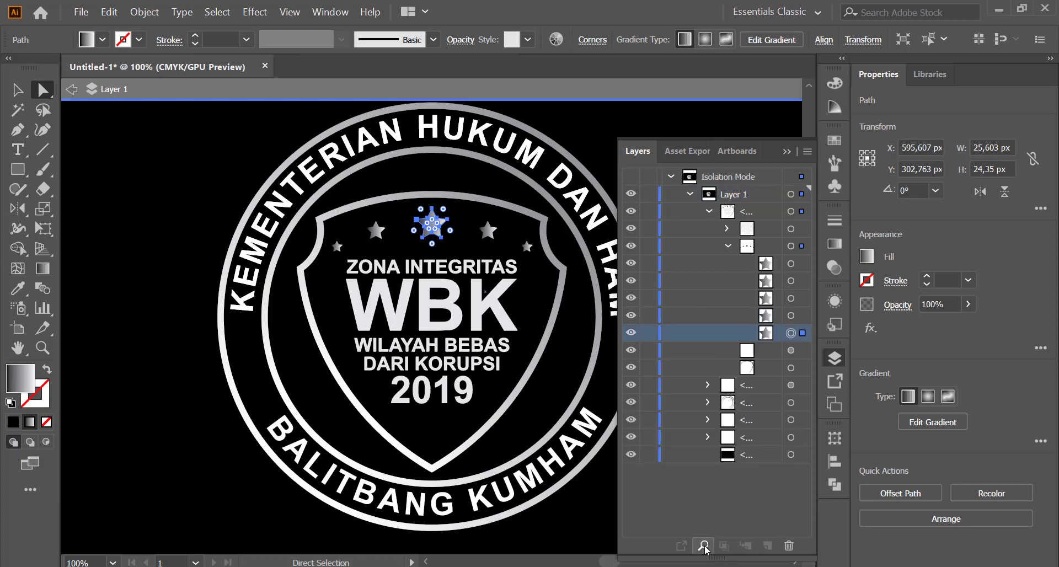
left_click(791, 246)
left_click(728, 246)
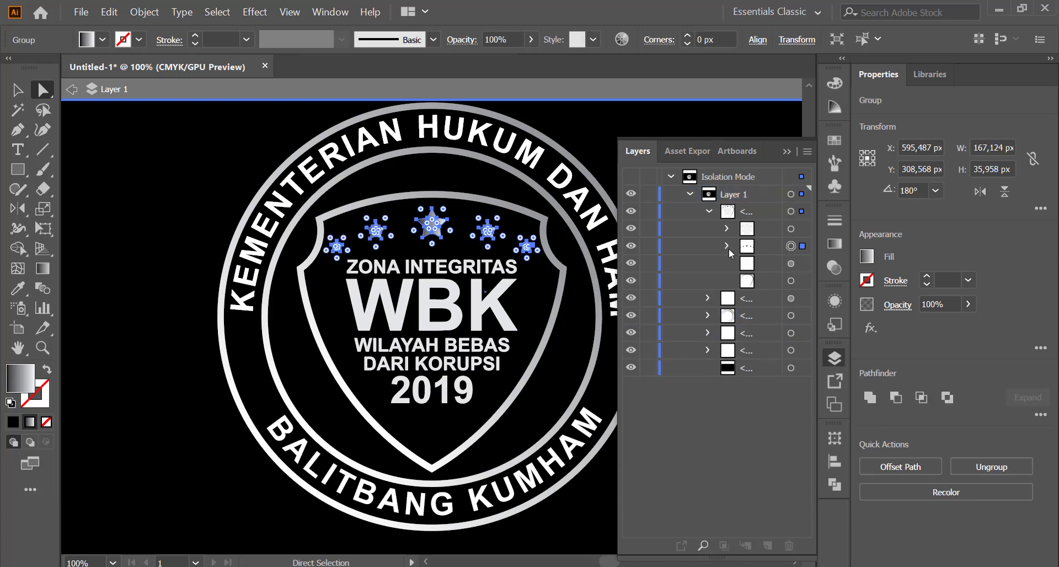
- Duplicate the star group and give the copy a white fill at 50% opacity
left_click_drag(755, 261, 771, 242)
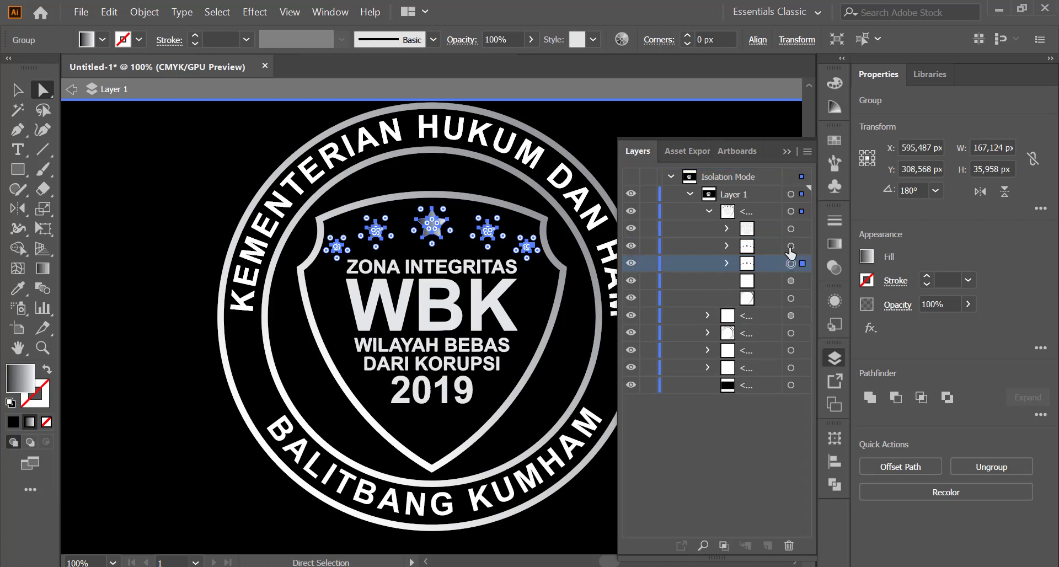
left_click(791, 246)
left_click(103, 39)
left_click(34, 68)
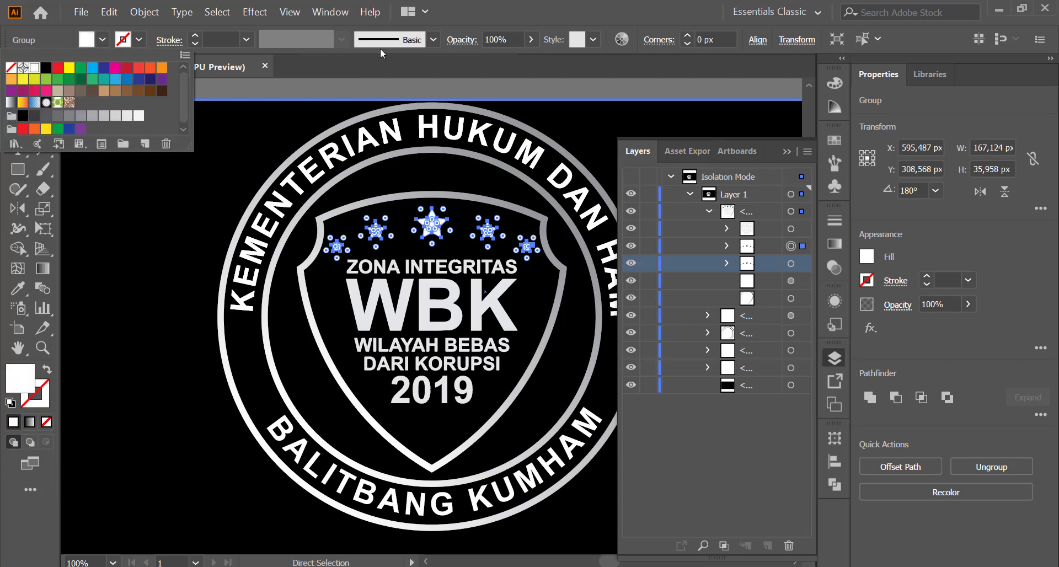
left_click(497, 37)
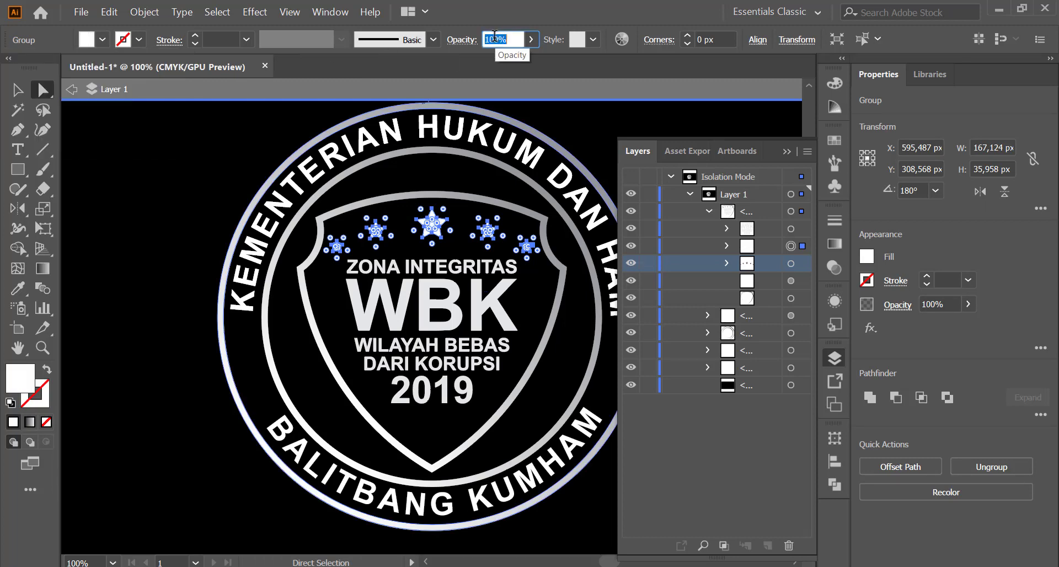
type("50")
key("Return")
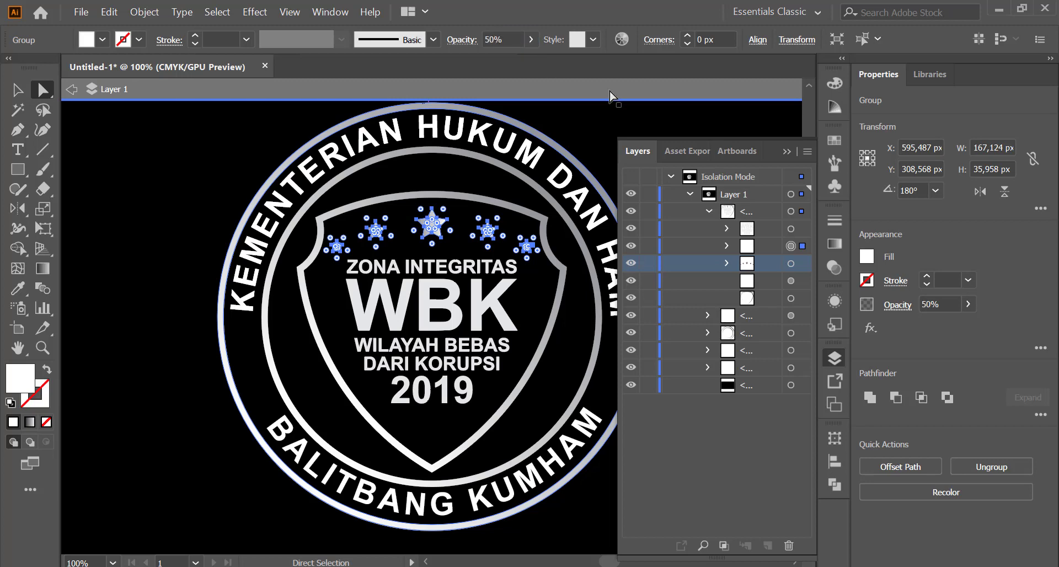
left_click(788, 151)
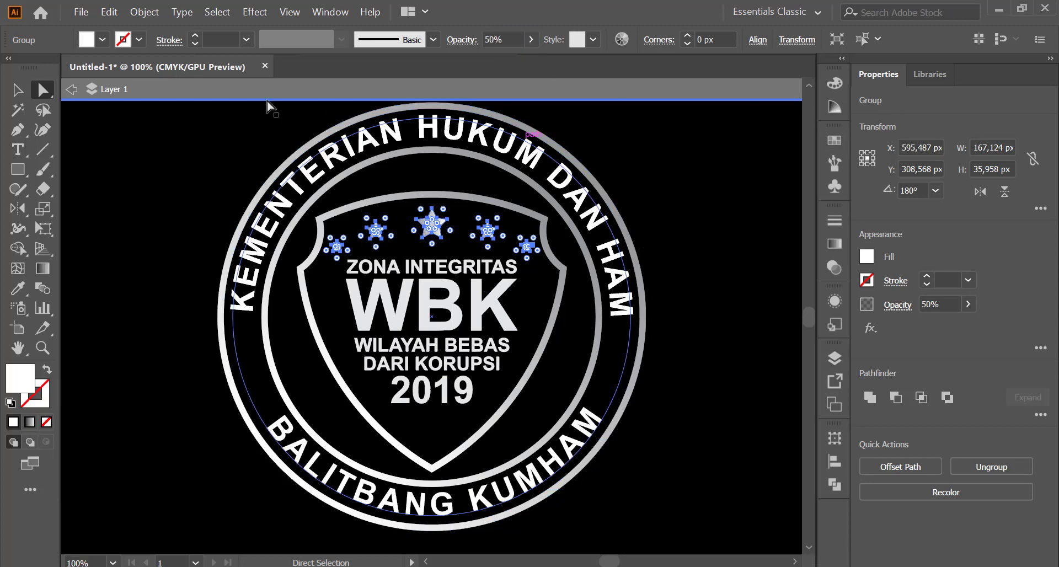
- Select the outer circle path, briefly switching to the Scissors tool and back
left_click(118, 142)
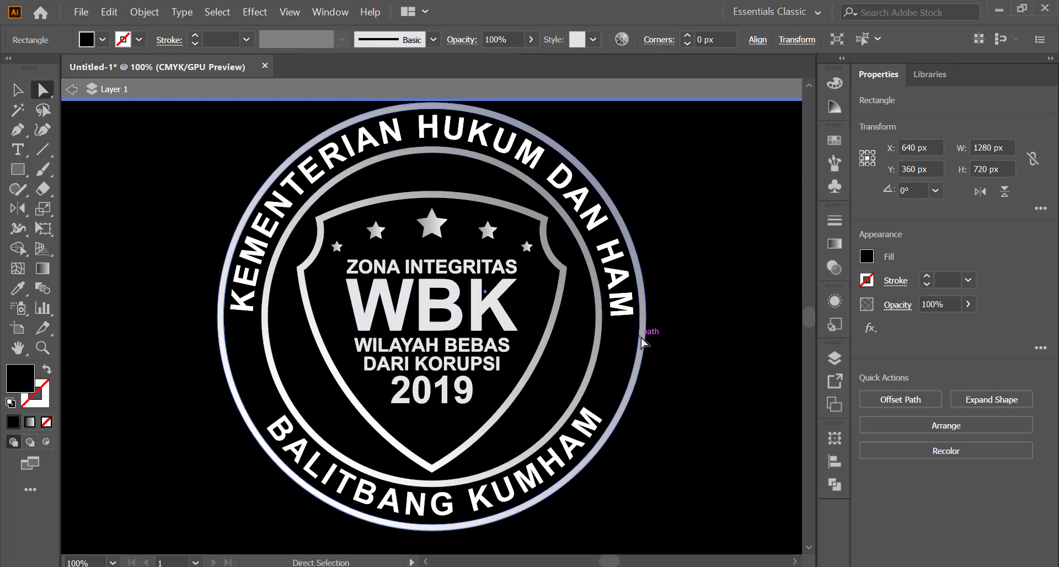
left_click(644, 287)
left_click(595, 187)
key("c")
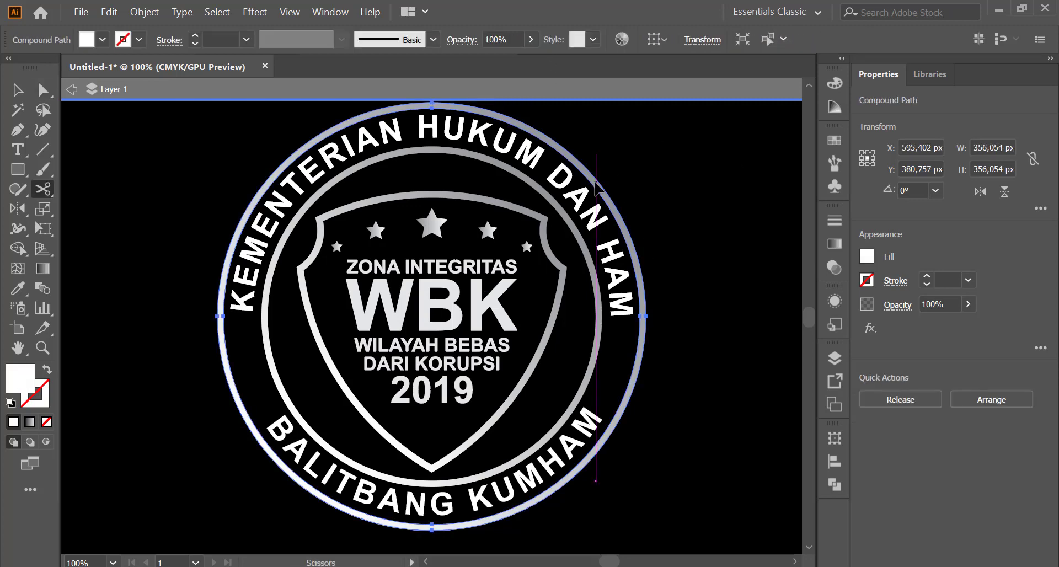
key("v")
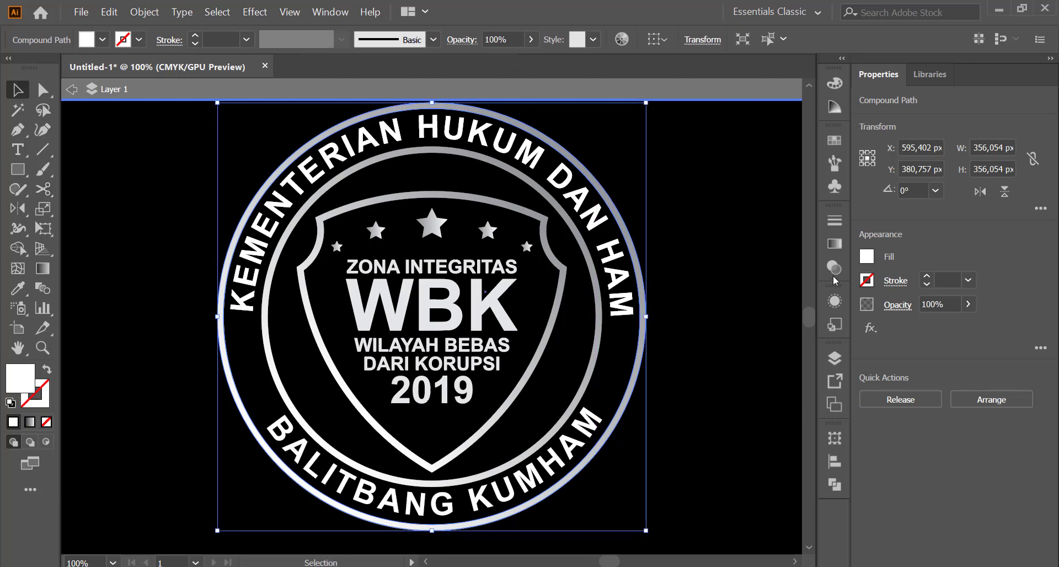
- Lower the semi-transparent ring group to 30% opacity and exit isolation mode
left_click(835, 358)
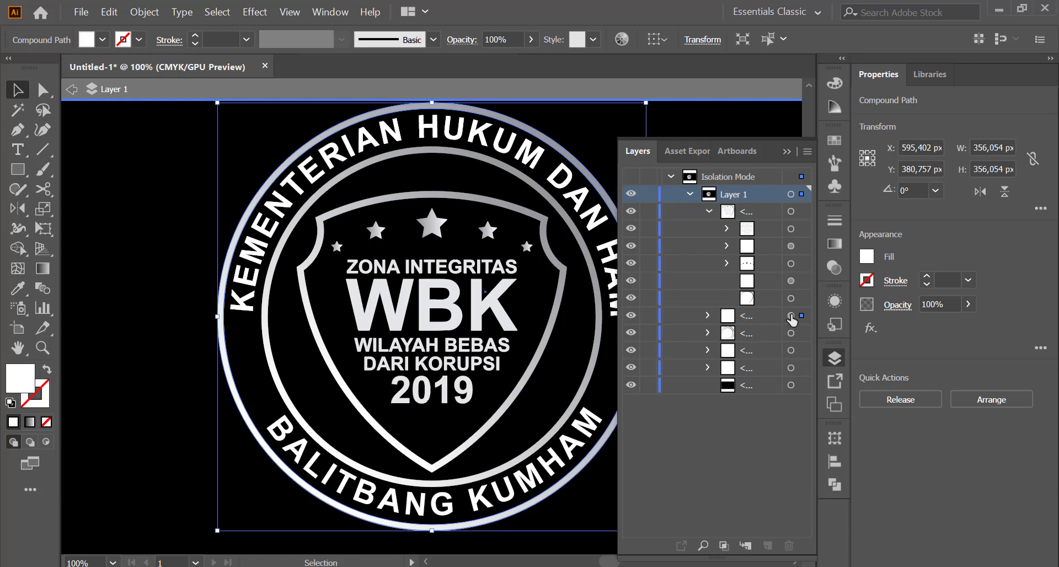
left_click(791, 315)
left_click(493, 40)
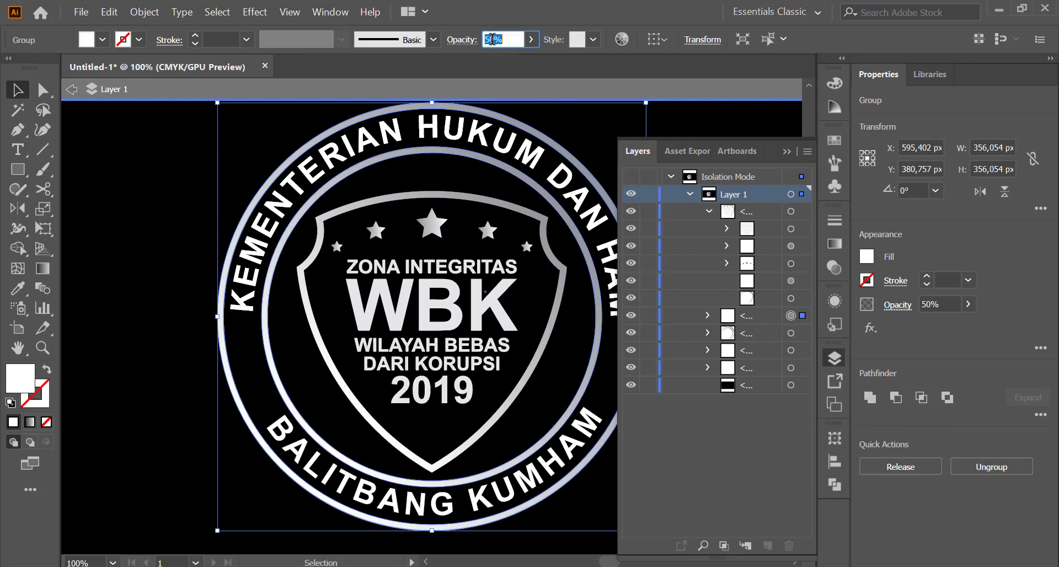
key("shift+Down")
key("shift+Down")
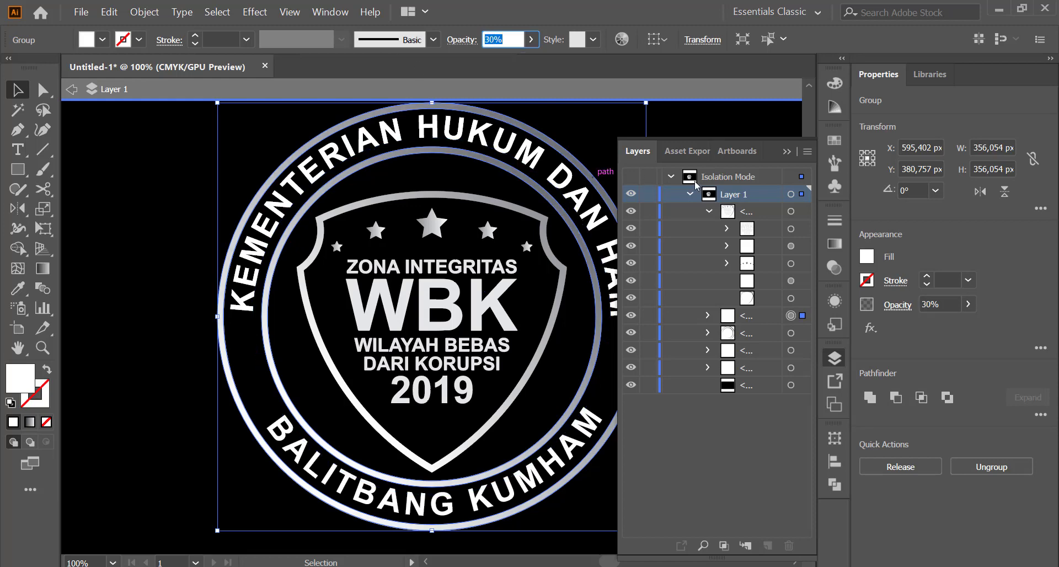
left_click(790, 153)
left_click(403, 85)
left_click(404, 85)
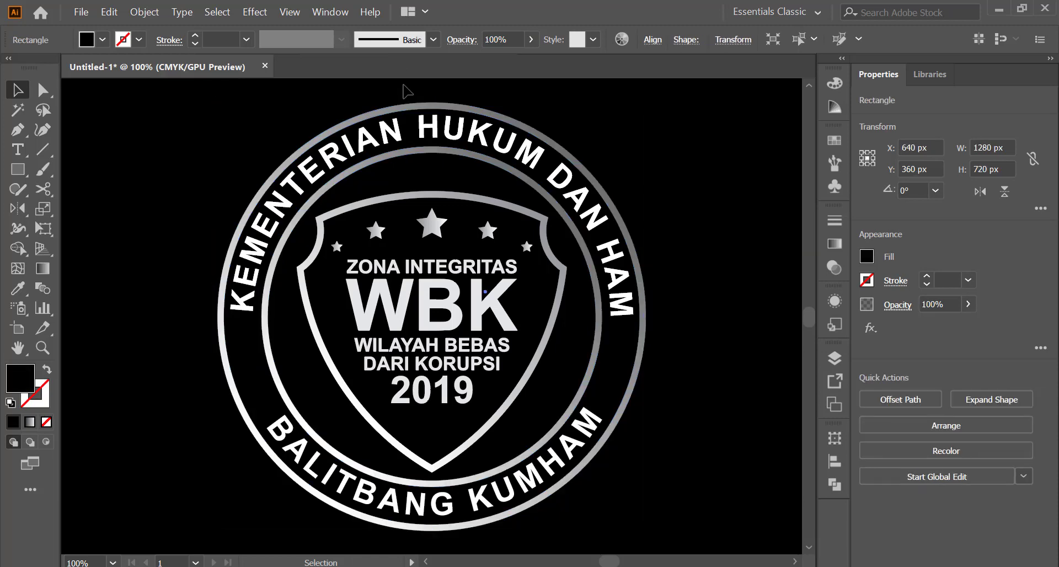
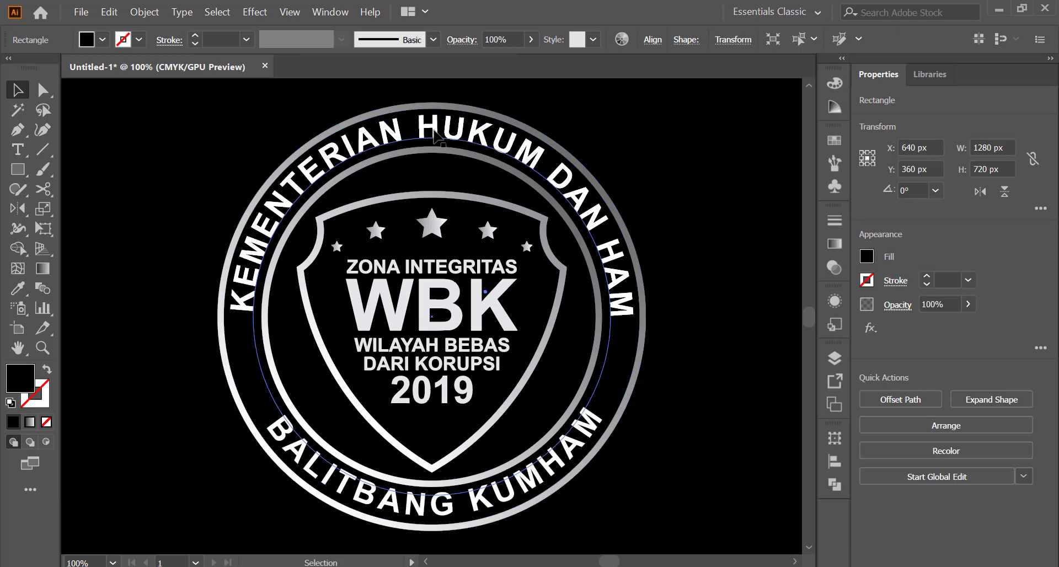
- Fit the artboard in view and lock the black background rectangle in Layers
key("ctrl+0")
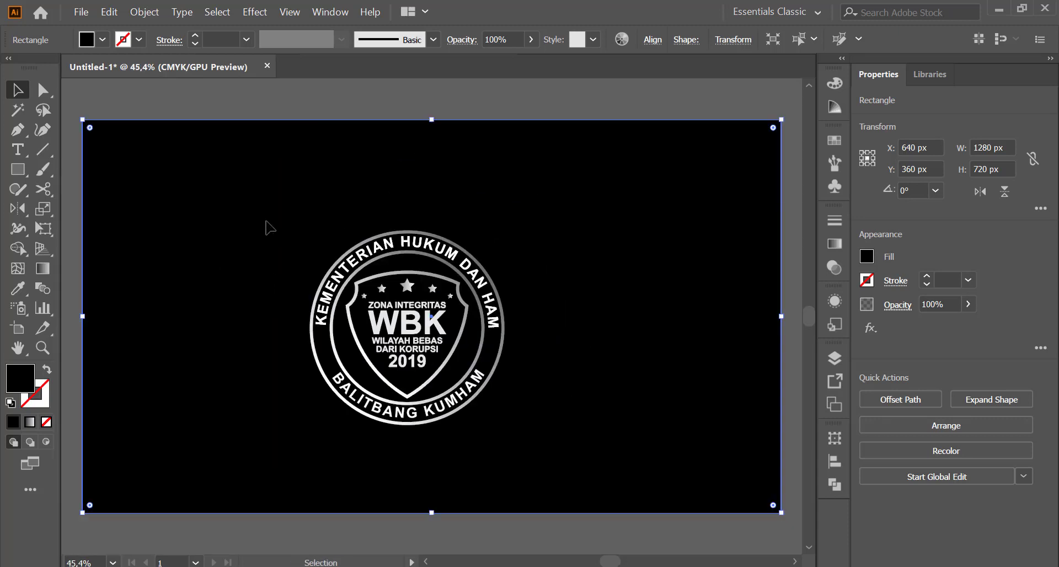
left_click_drag(269, 227, 496, 406)
key("ctrl+z")
left_click(842, 355)
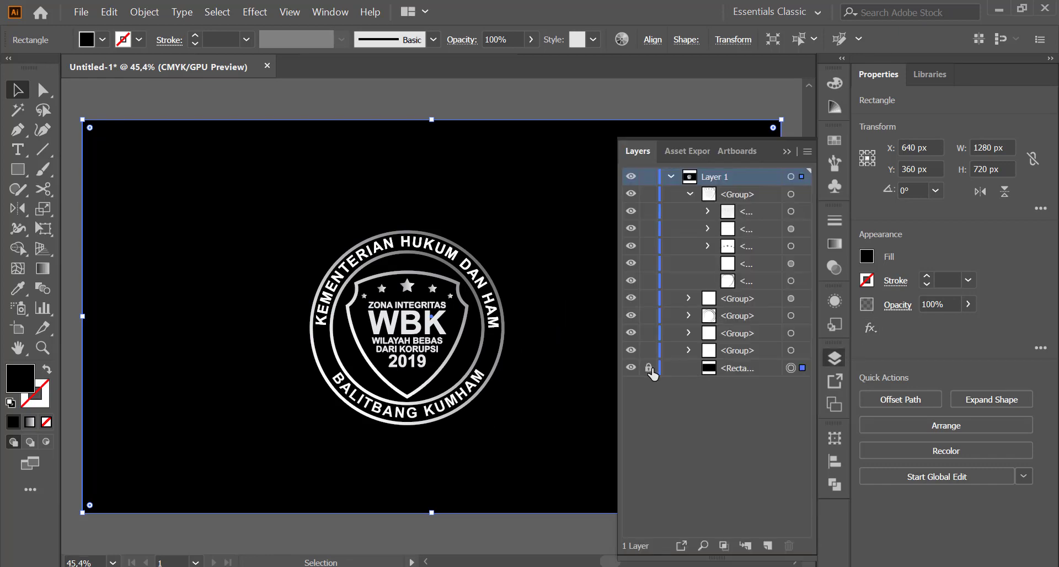
left_click(649, 368)
left_click(787, 151)
- Marquee-select the whole badge group and drag it up to the artboard centre
left_click(43, 91)
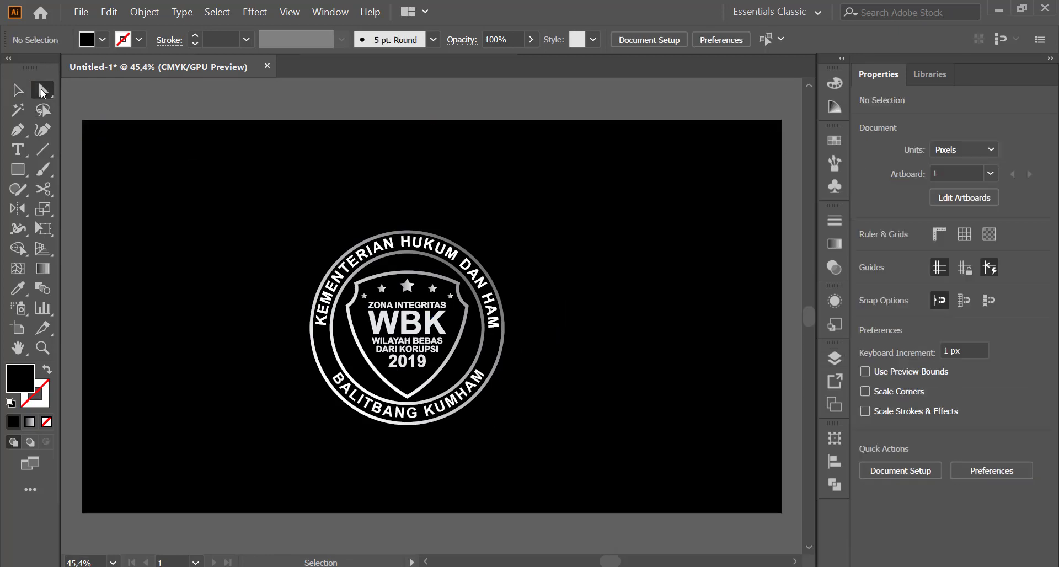
key("v")
mouse_move(241, 202)
left_mouse_down()
mouse_move(603, 480)
mouse_move(587, 473)
left_mouse_up()
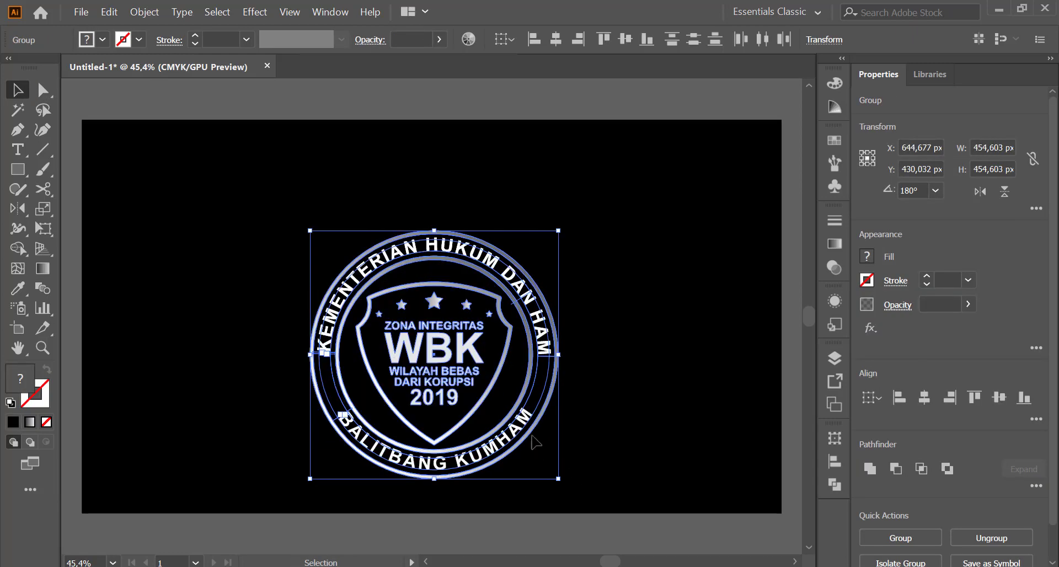
left_click_drag(489, 386, 479, 360)
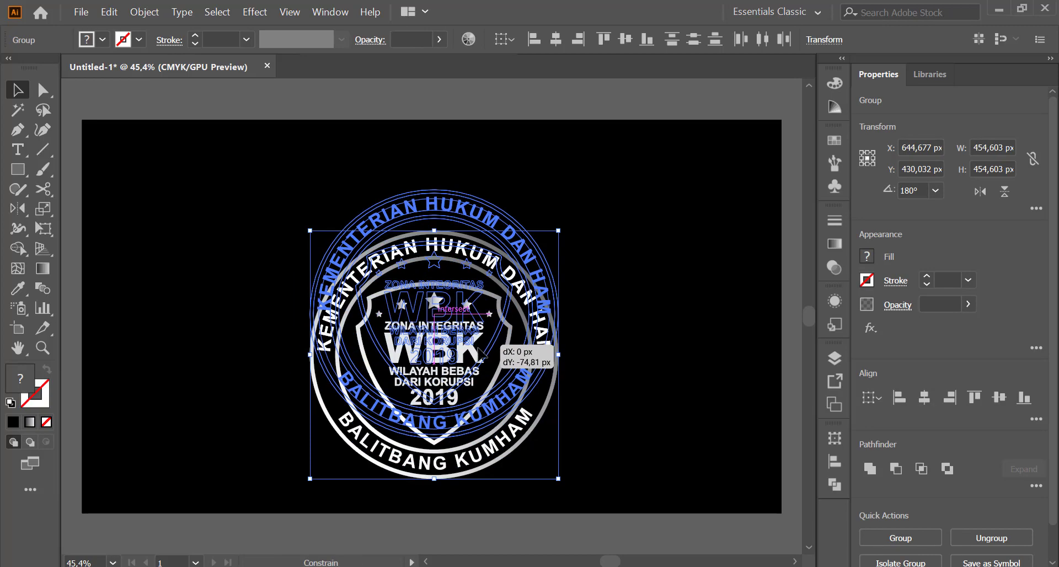
left_click_drag(480, 364, 480, 365)
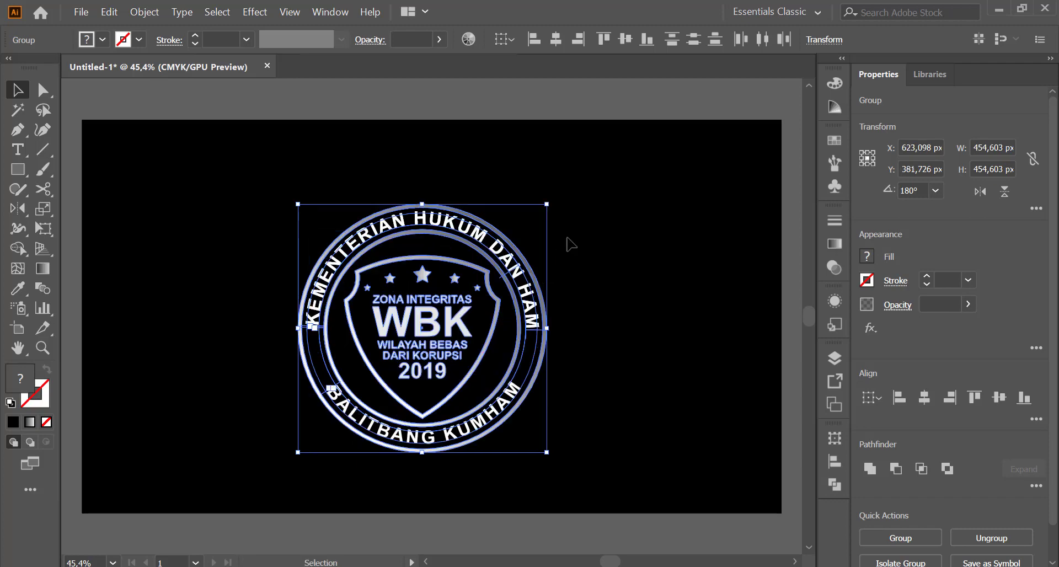
left_click(569, 240)
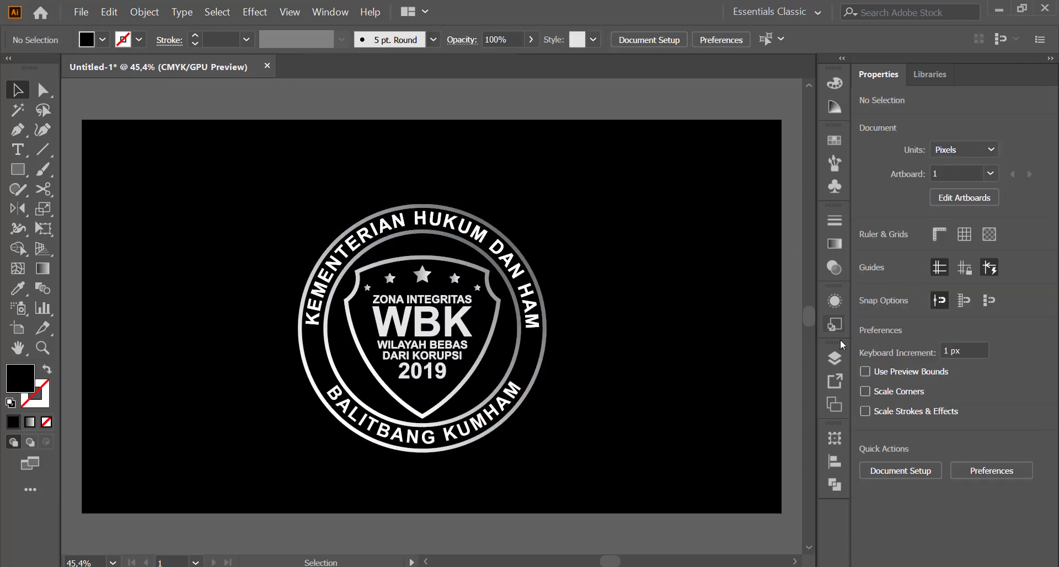
- Unlock the background rectangle and give it a radial gradient fill
left_click(835, 358)
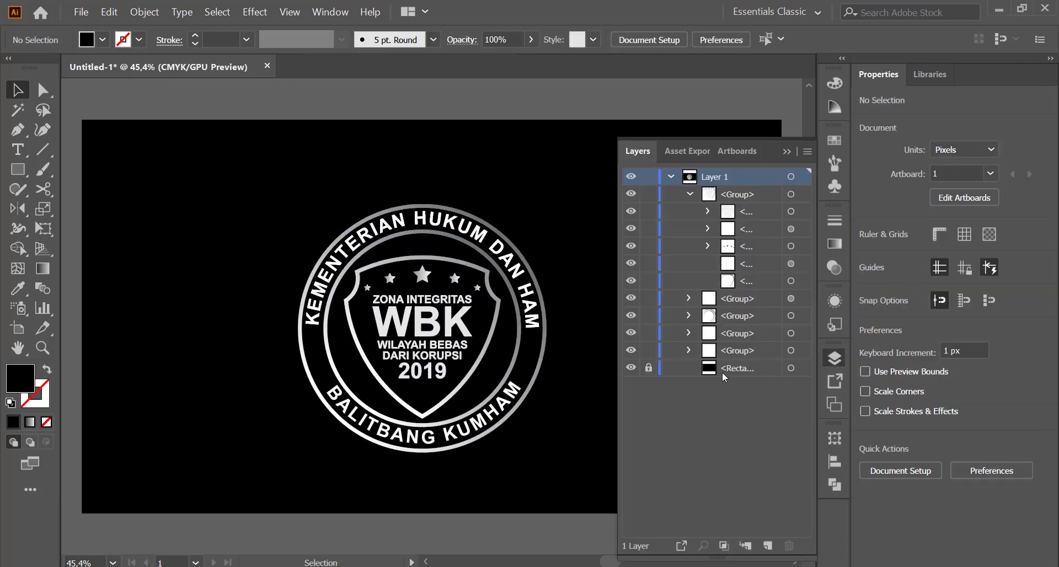
left_click(656, 367)
left_click(791, 368)
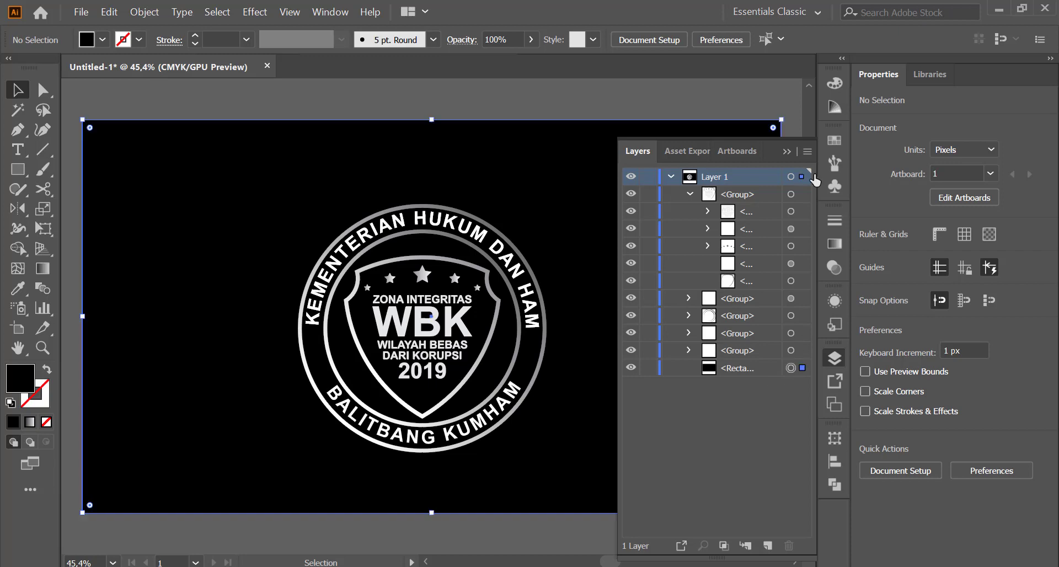
left_click(787, 152)
left_click(835, 244)
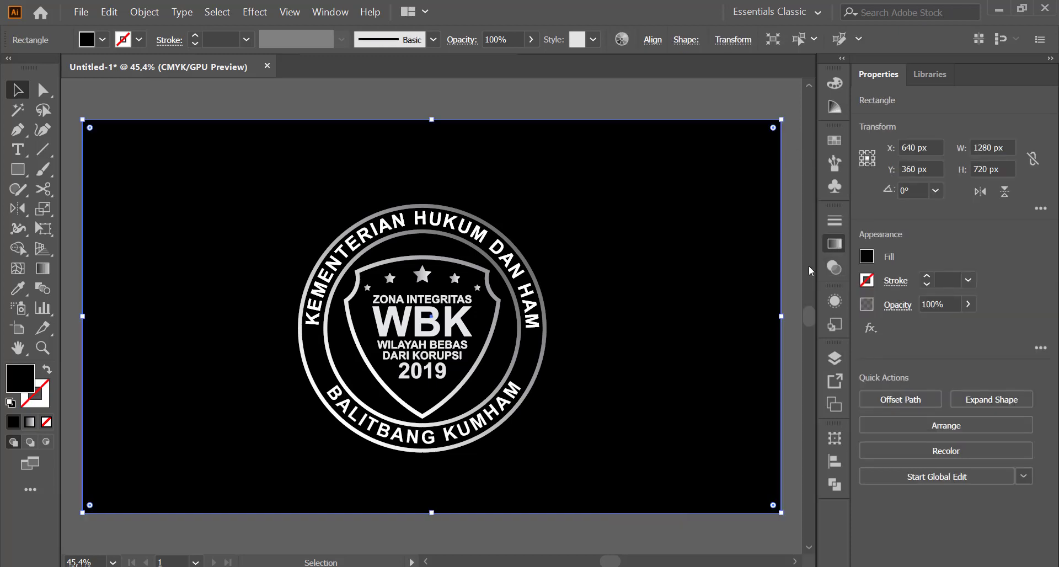
left_click(723, 337)
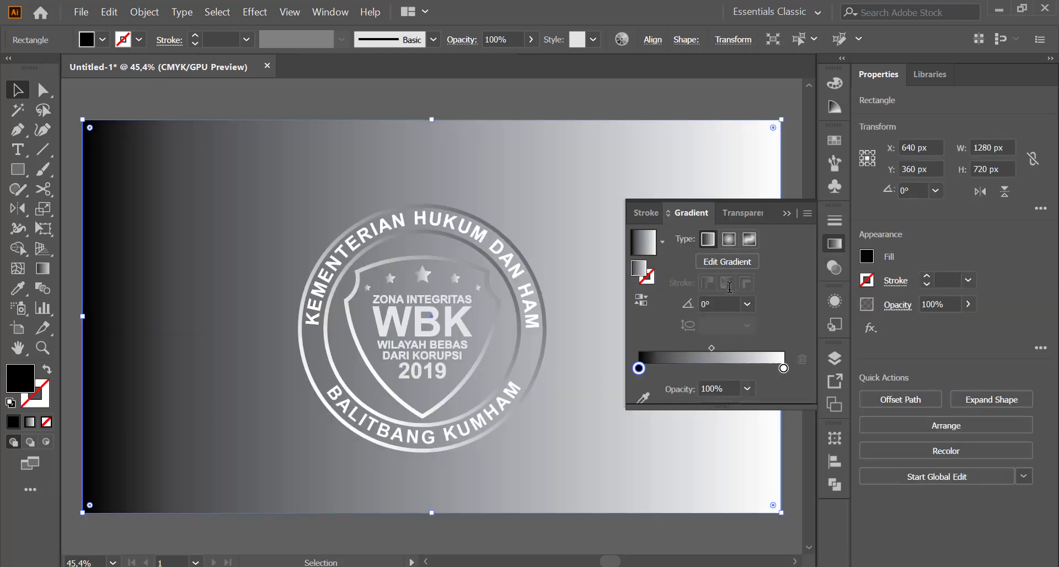
left_click(728, 239)
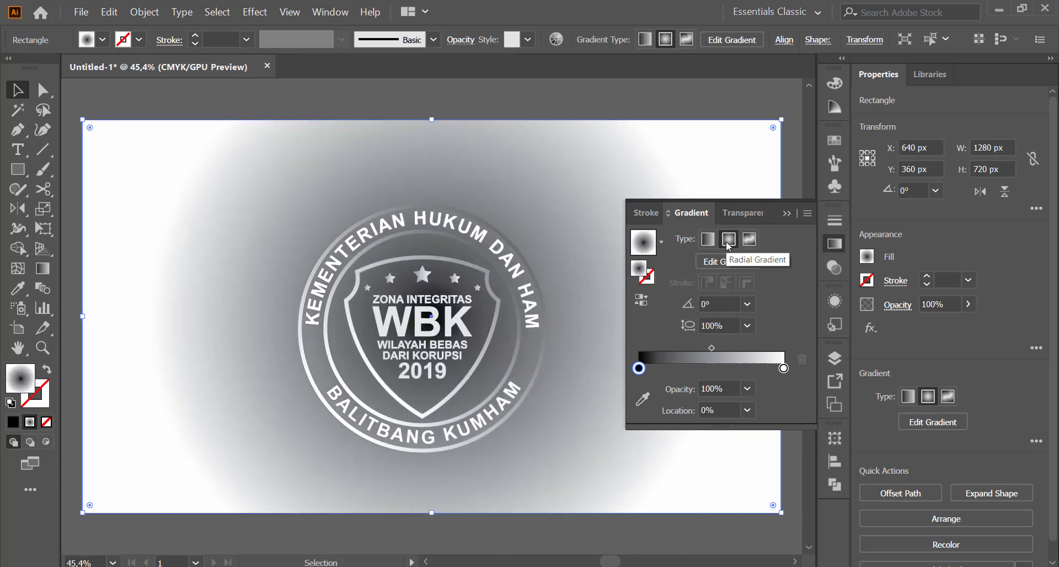
- Reverse the gradient to a white centre and set the midpoint location to 13%
left_click(641, 301)
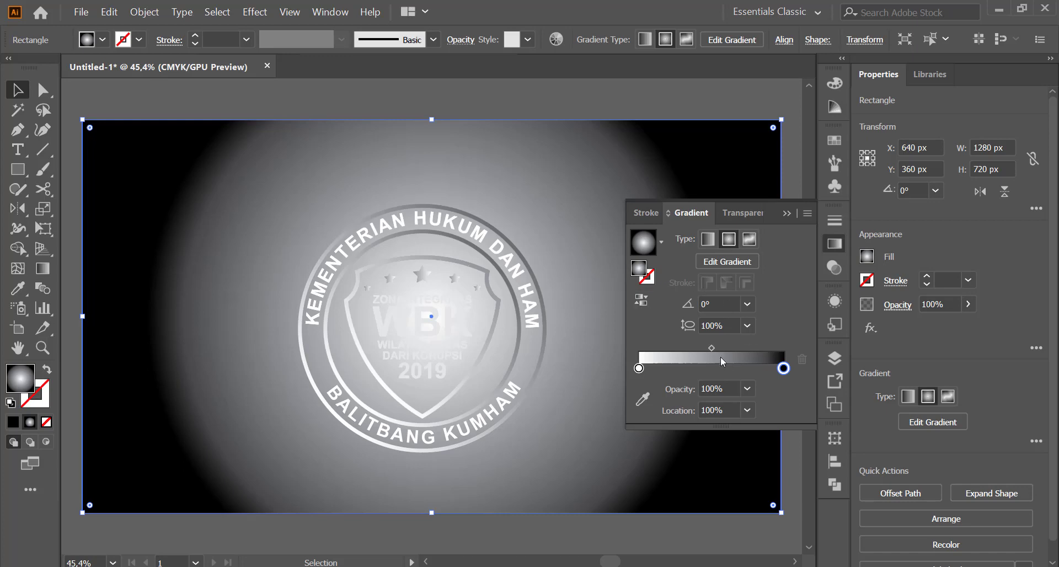
left_click(712, 349)
left_click(711, 410)
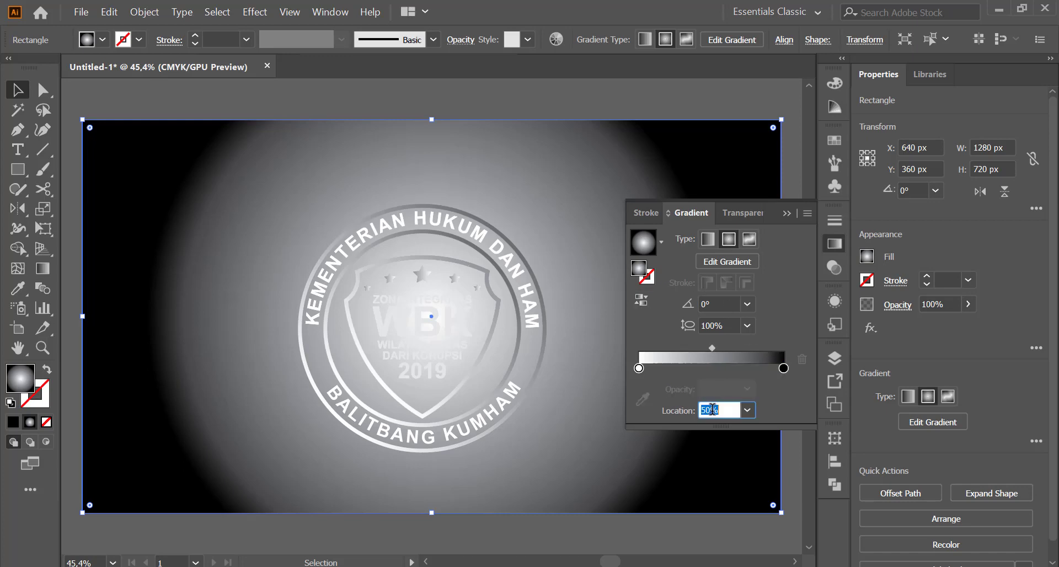
type("20")
key("Return")
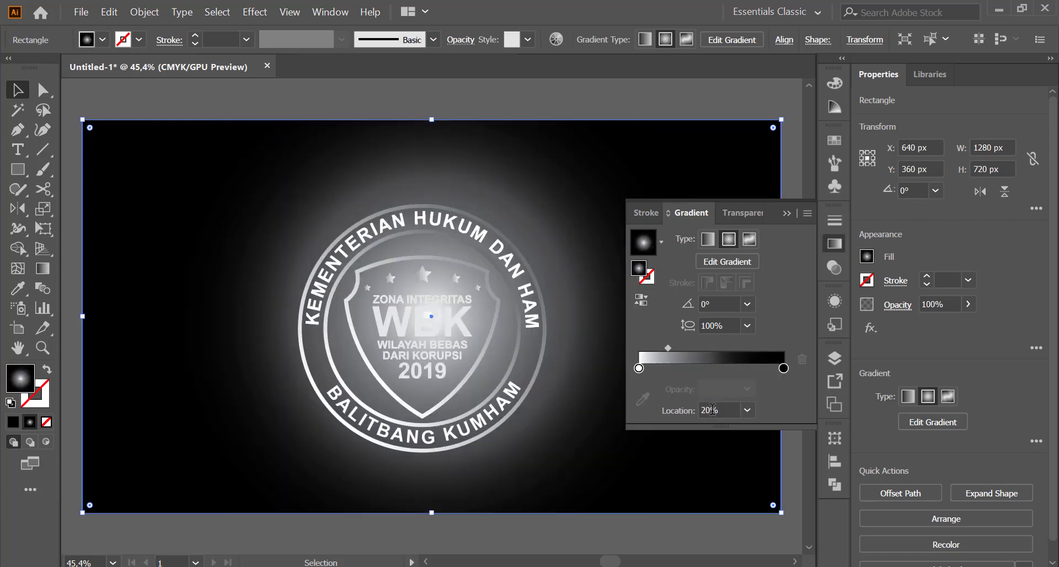
left_click(711, 410)
type("13")
key("Return")
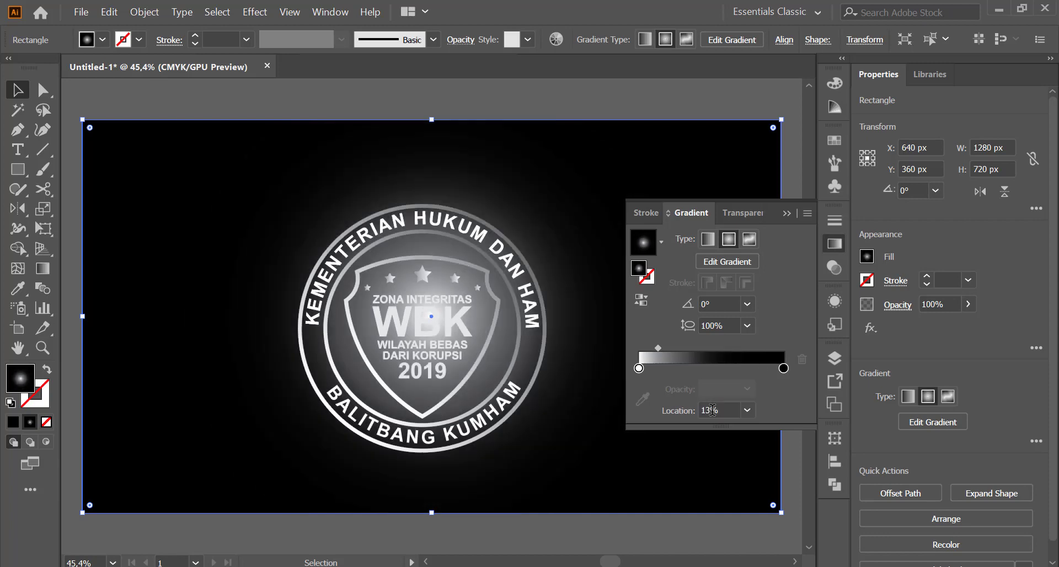
left_click(711, 410)
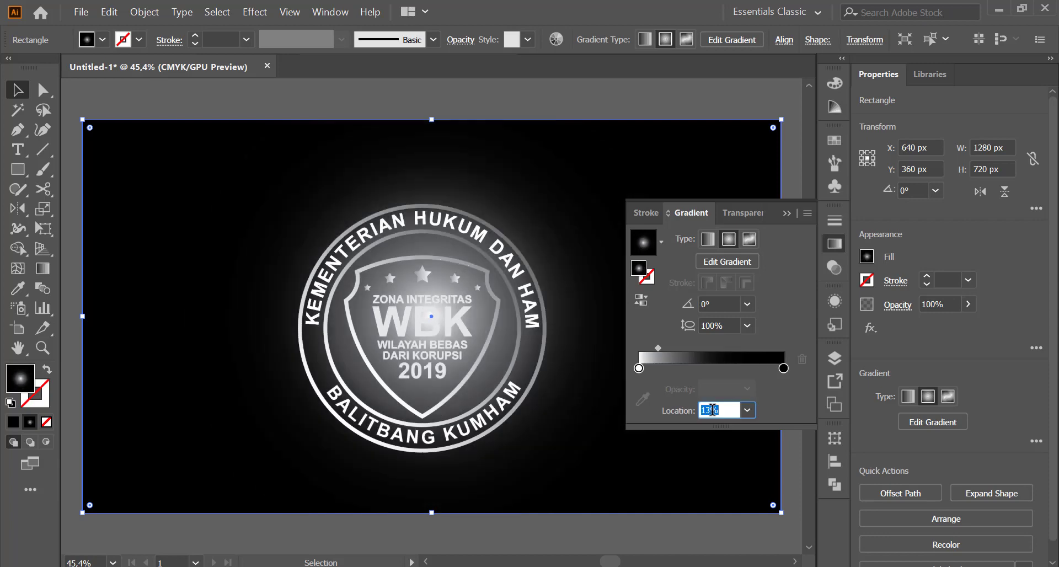
key("Return")
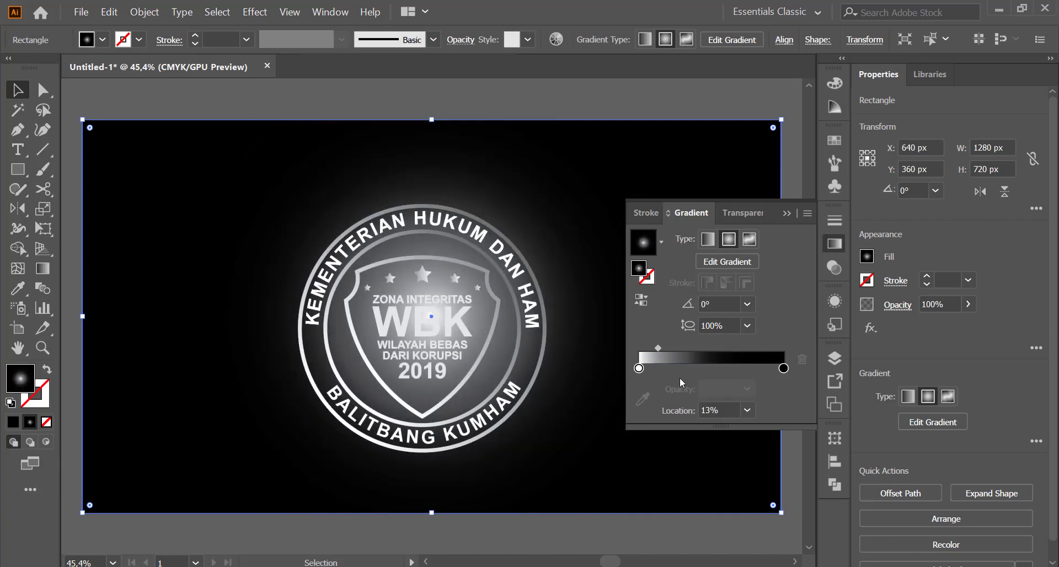
- Try different opacities on the white centre stop, settling back on 100%
left_click(639, 368)
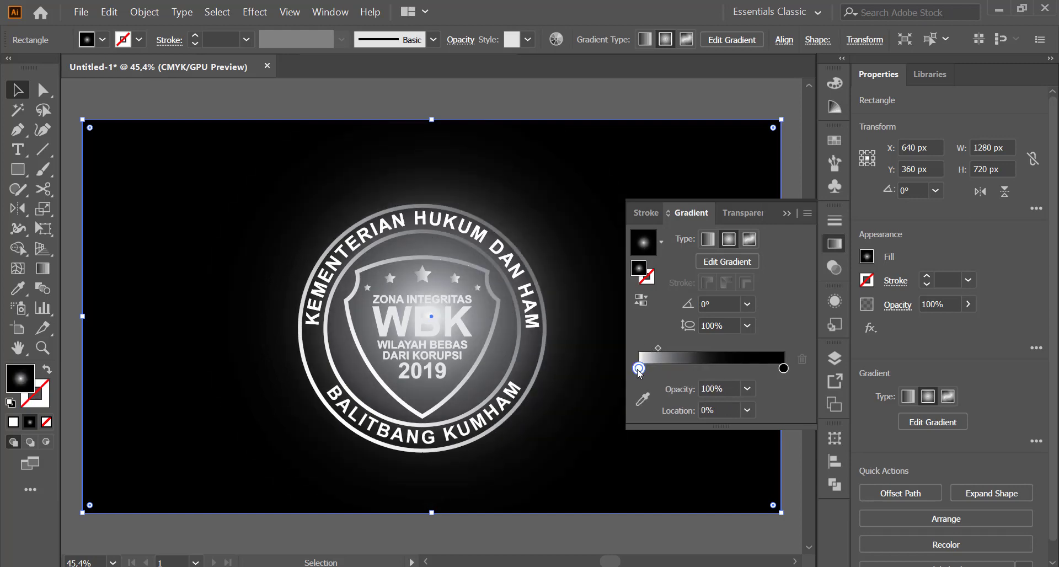
left_click(709, 388)
type("80")
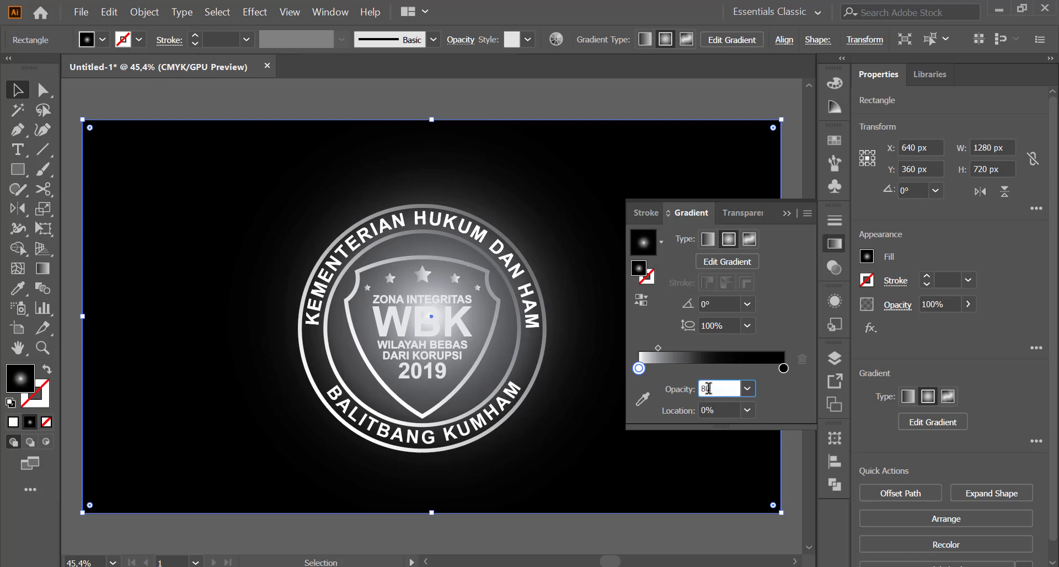
key("Return")
left_click(709, 388)
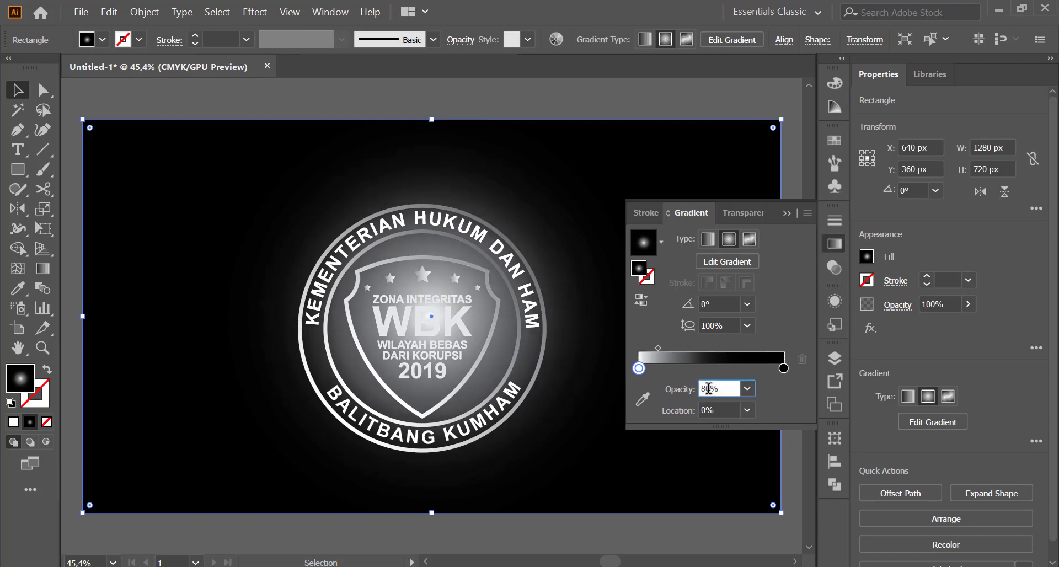
type("10")
key("Return")
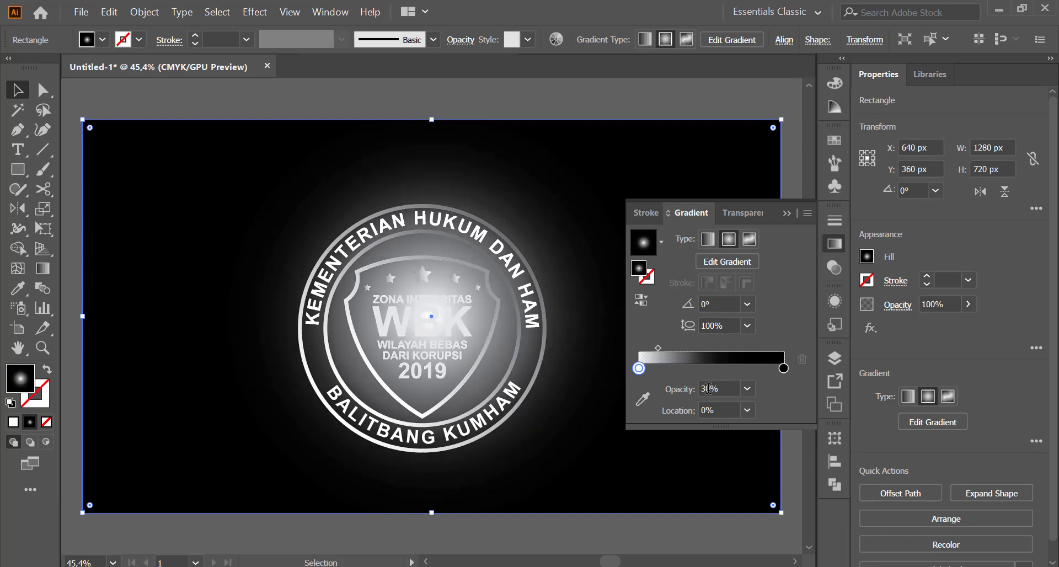
left_click(709, 388)
type("100")
key("Return")
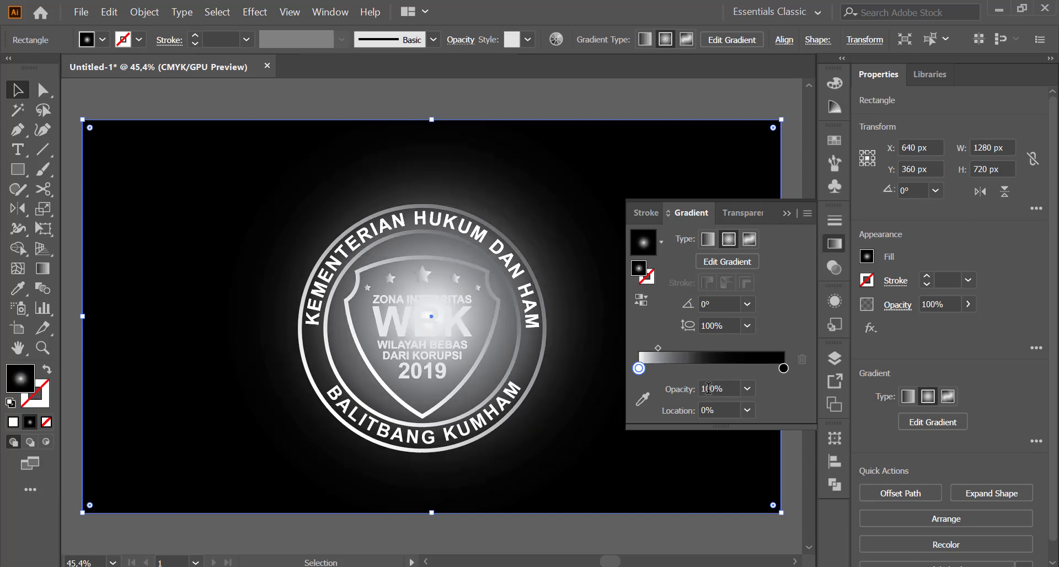
- Reverse the gradient to a dark centre and set its midpoint location to 80%
left_click(658, 348)
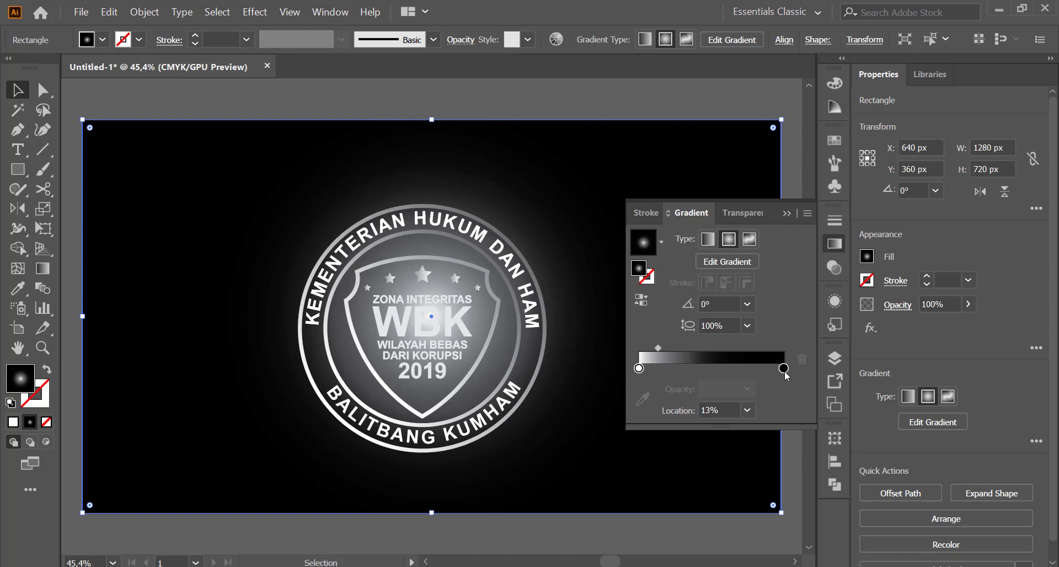
mouse_move(660, 349)
left_mouse_down()
mouse_move(698, 346)
mouse_move(627, 349)
left_mouse_up()
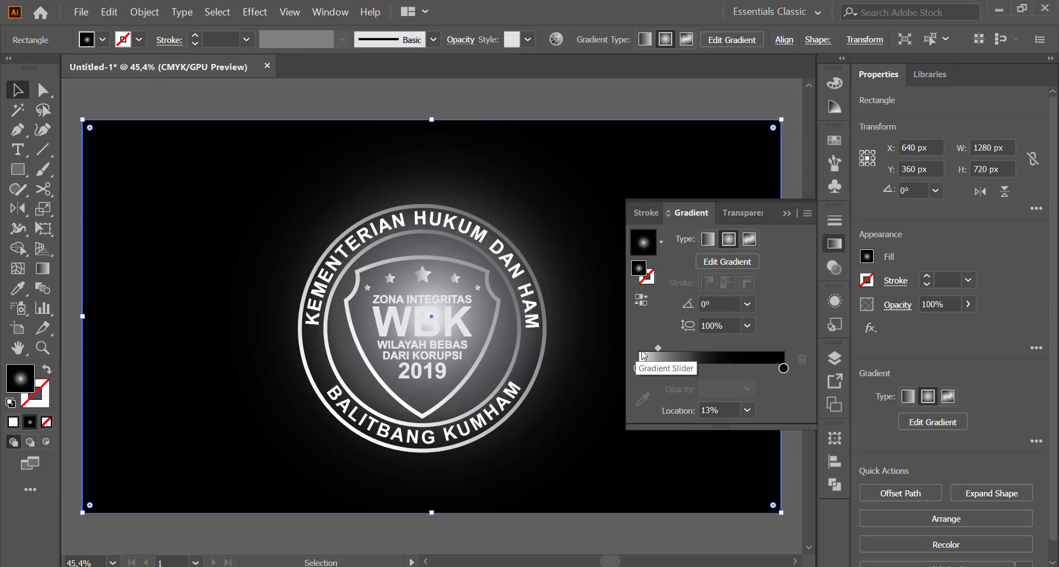
left_click(641, 300)
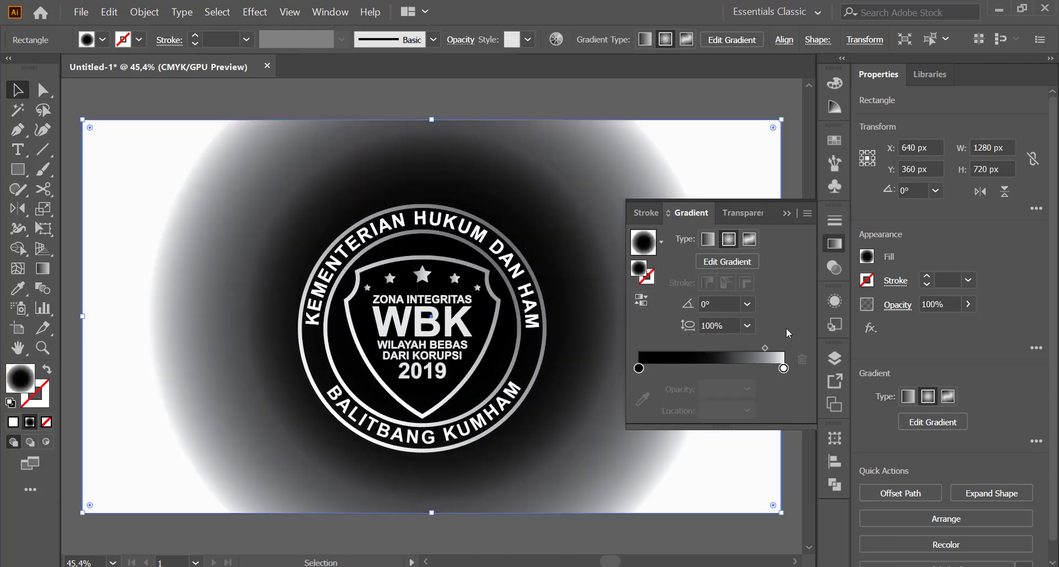
left_click(764, 347)
left_click(708, 411)
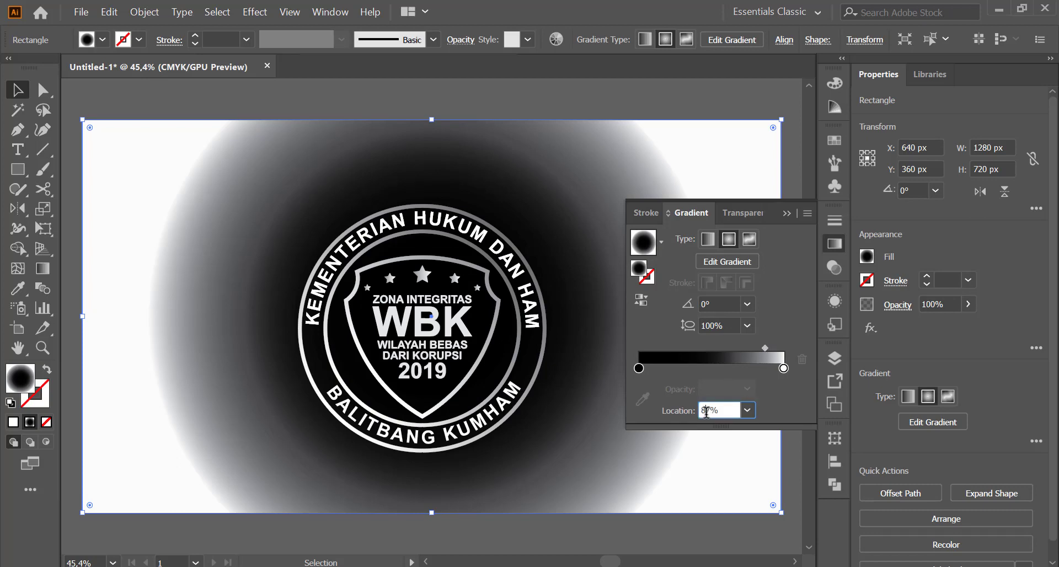
double_click(708, 411)
key("Down")
key("Down")
key("Down")
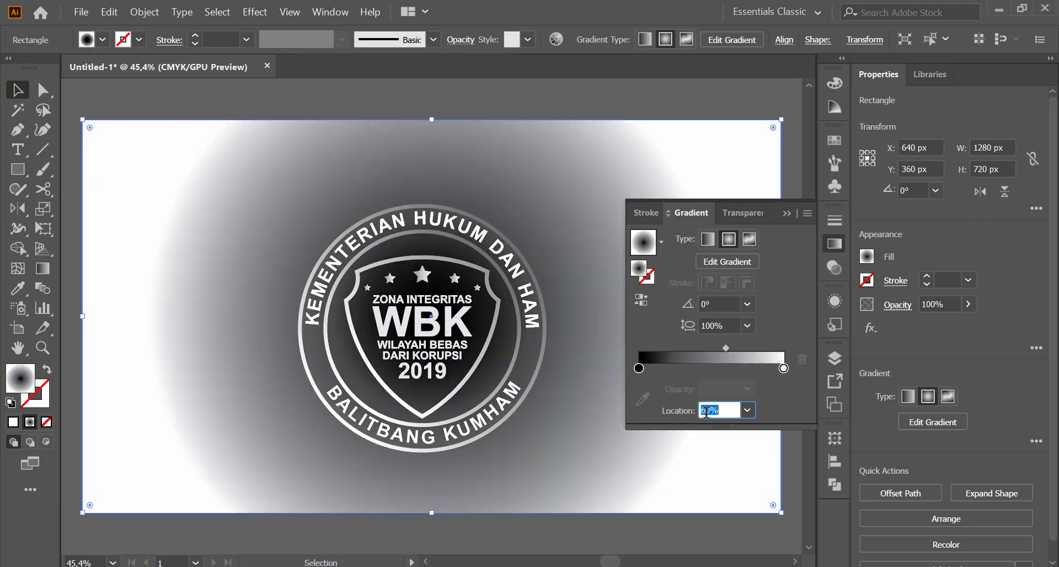
key("Down")
key("Down")
key("Down")
key("Down")
key("Down")
key("Down")
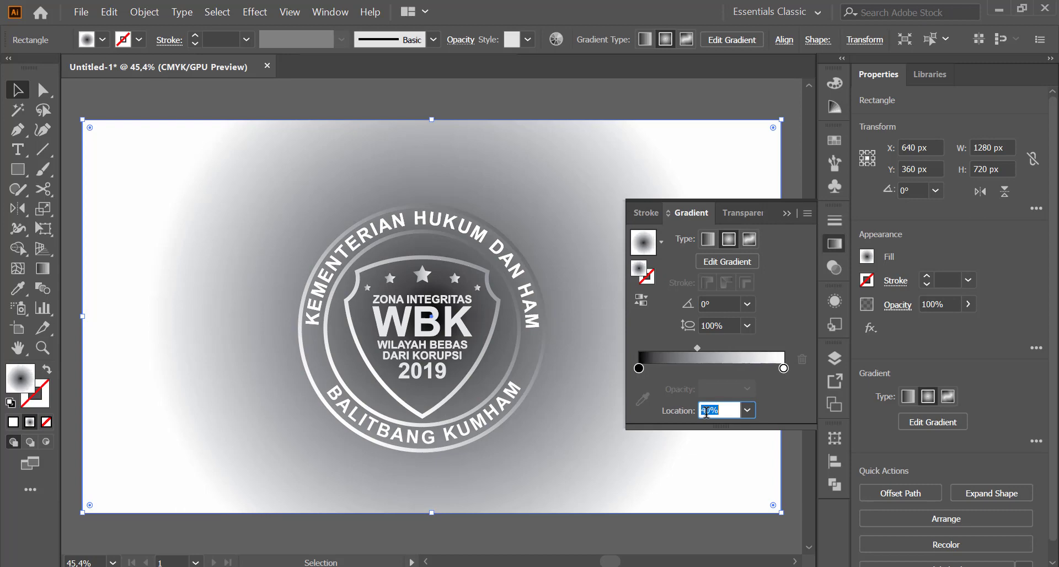
key("Up")
key("Up")
key("Up")
key("Up")
key("Up")
key("Up")
key("Up")
key("Up")
key("Up")
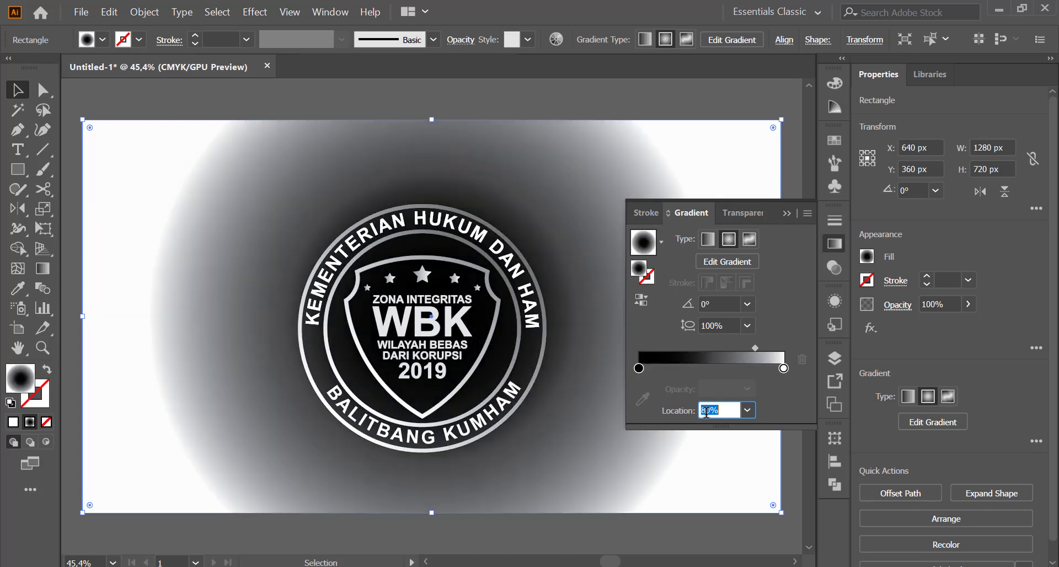
left_click(789, 389)
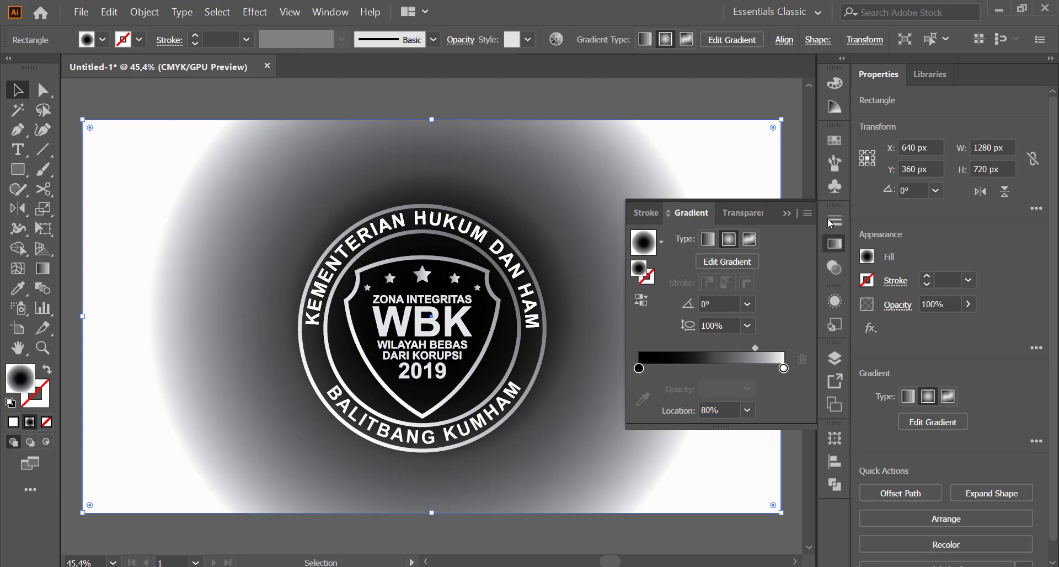
- Lock the background Rectangle layer in the Layers panel
left_click(839, 358)
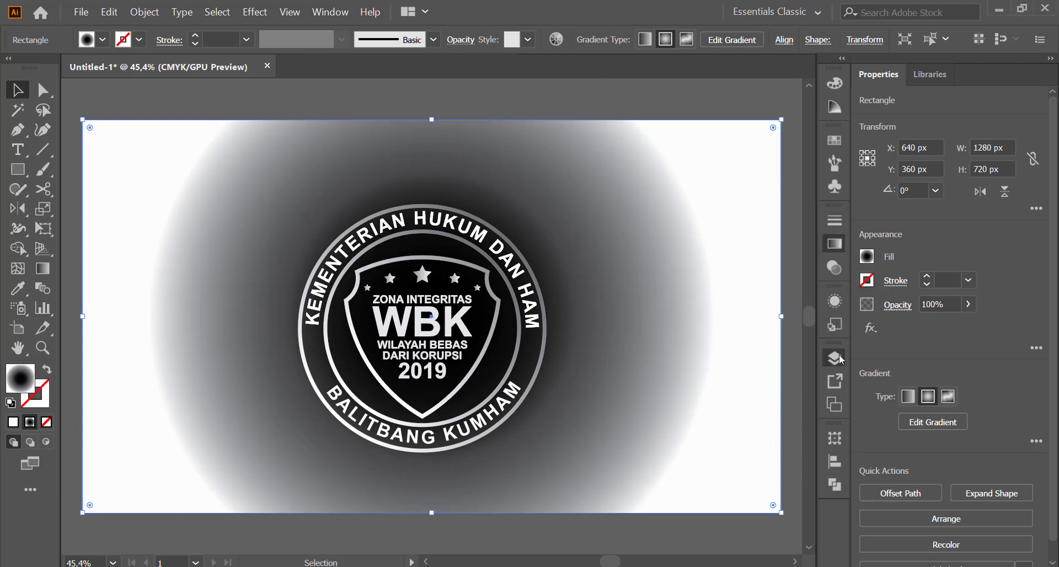
left_click(839, 358)
left_click(839, 359)
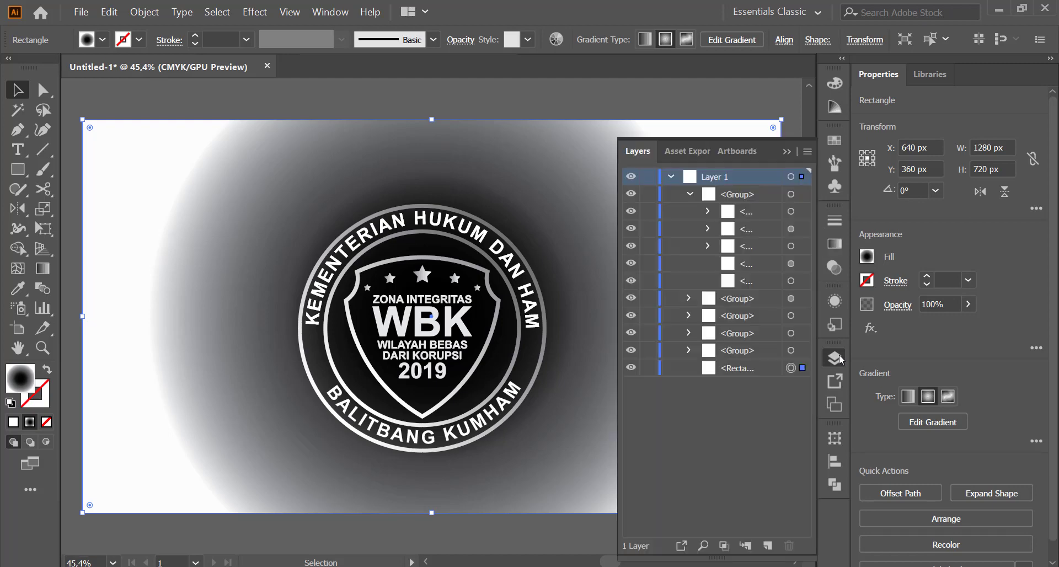
left_click(659, 386)
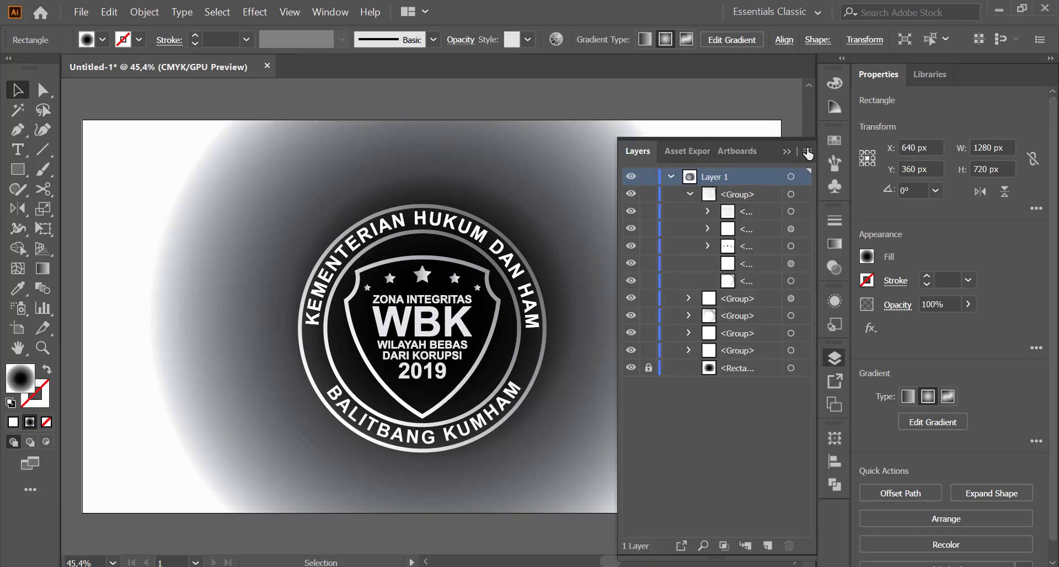
left_click(783, 183)
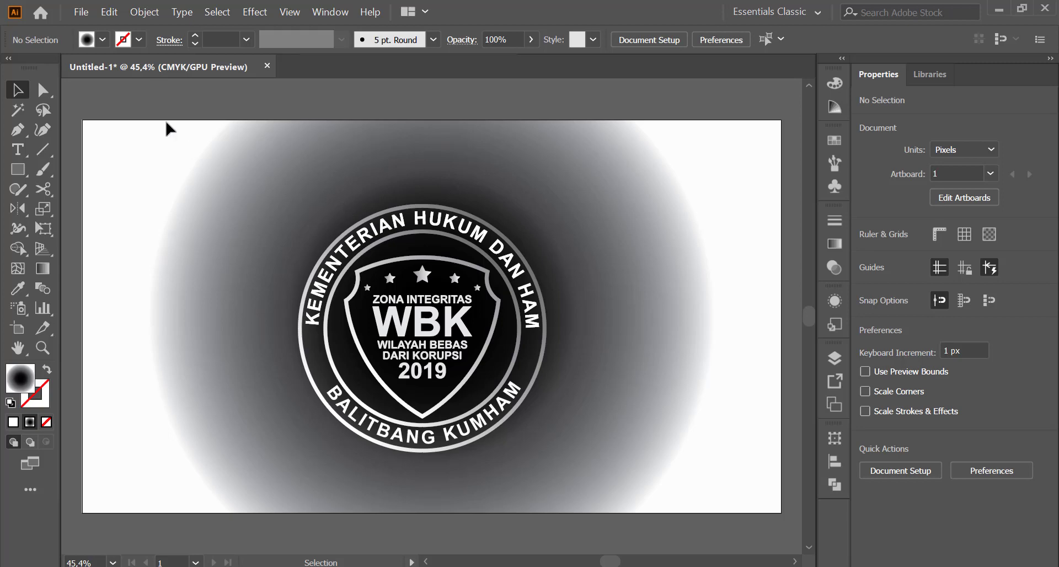
- Marquee-select every badge part and group them into one object
key("a")
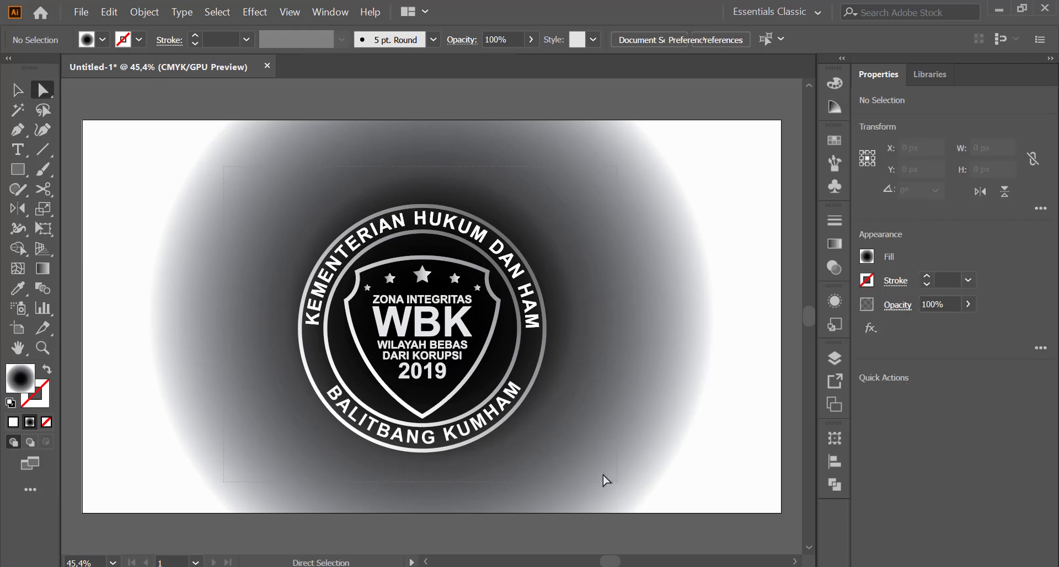
left_click_drag(223, 173, 601, 475)
key("v")
right_click(451, 318)
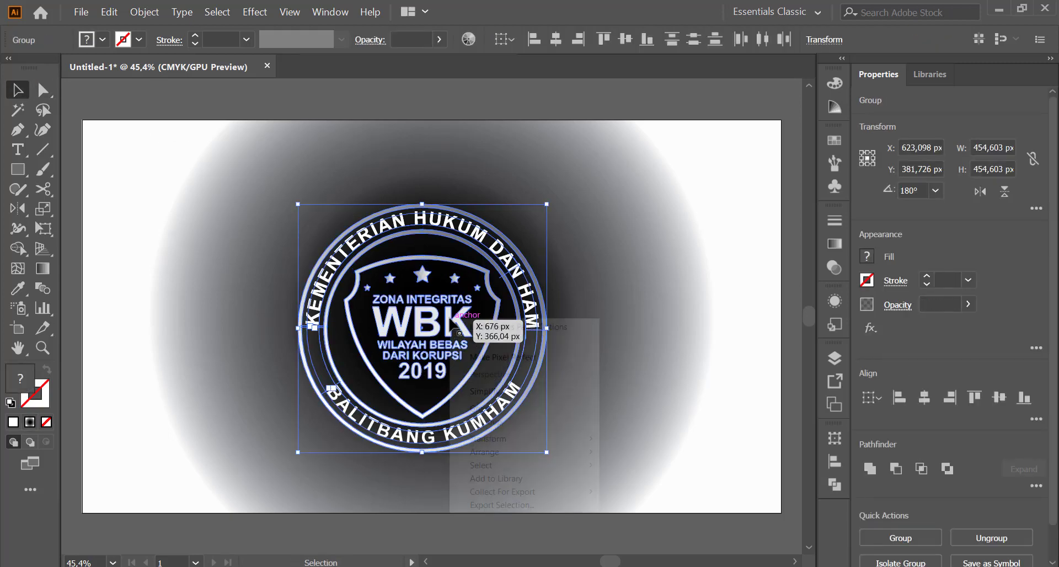
left_click(503, 409)
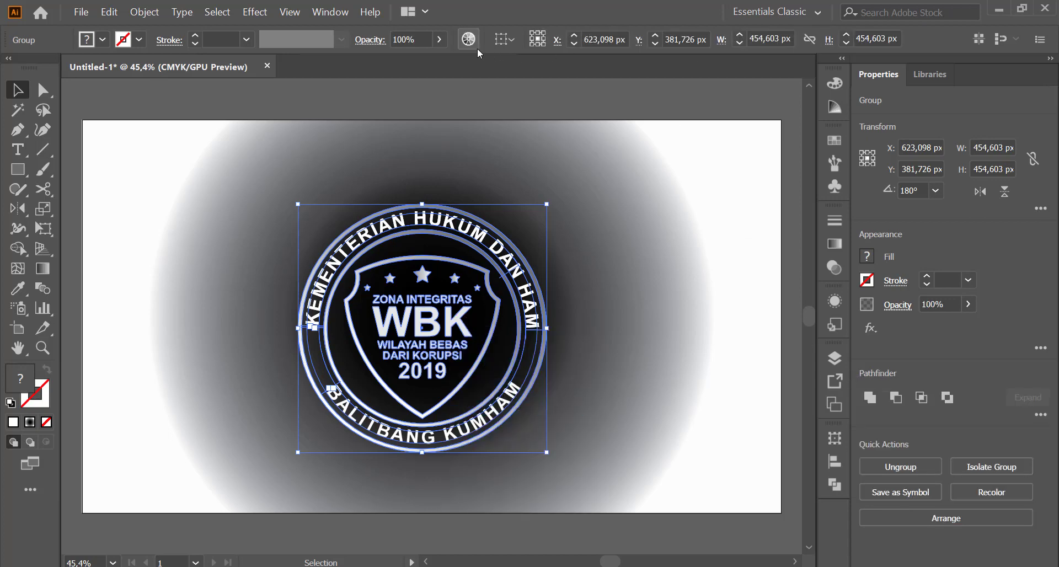
- Align the badge group horizontally and vertically to the artboard centre (640, 360), then deselect
left_click(517, 39)
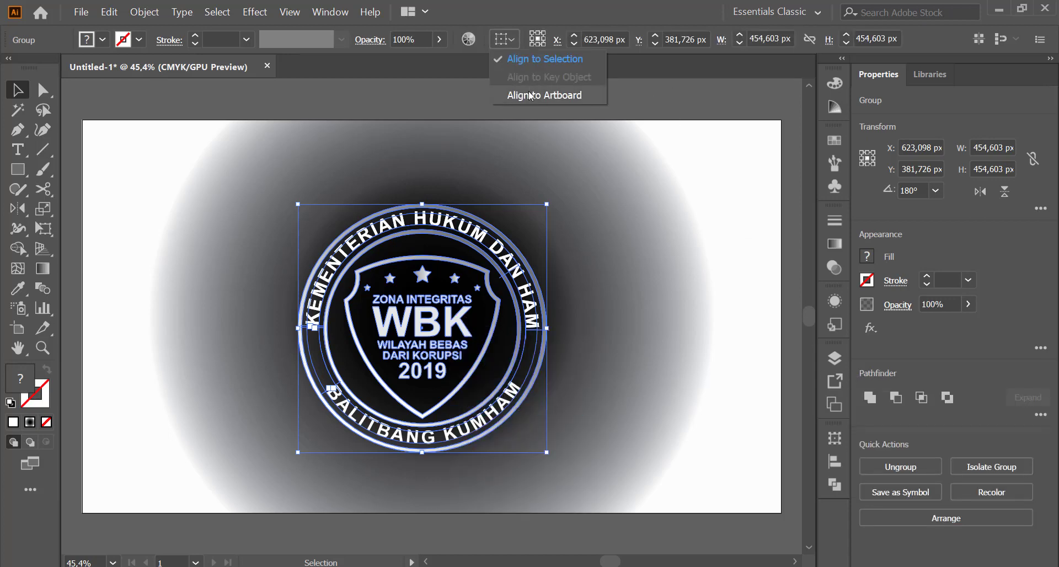
left_click(531, 96)
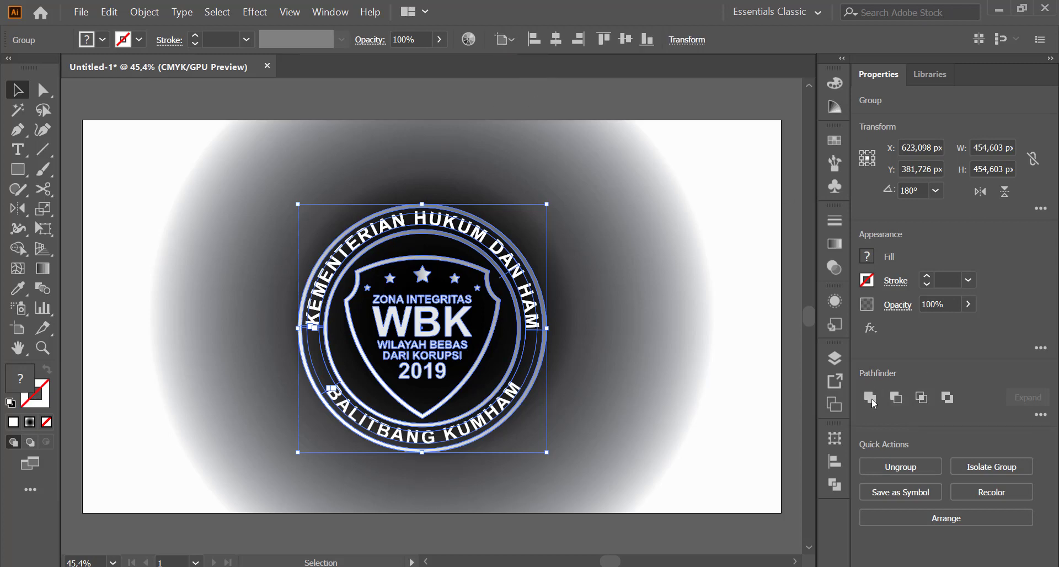
left_click(836, 461)
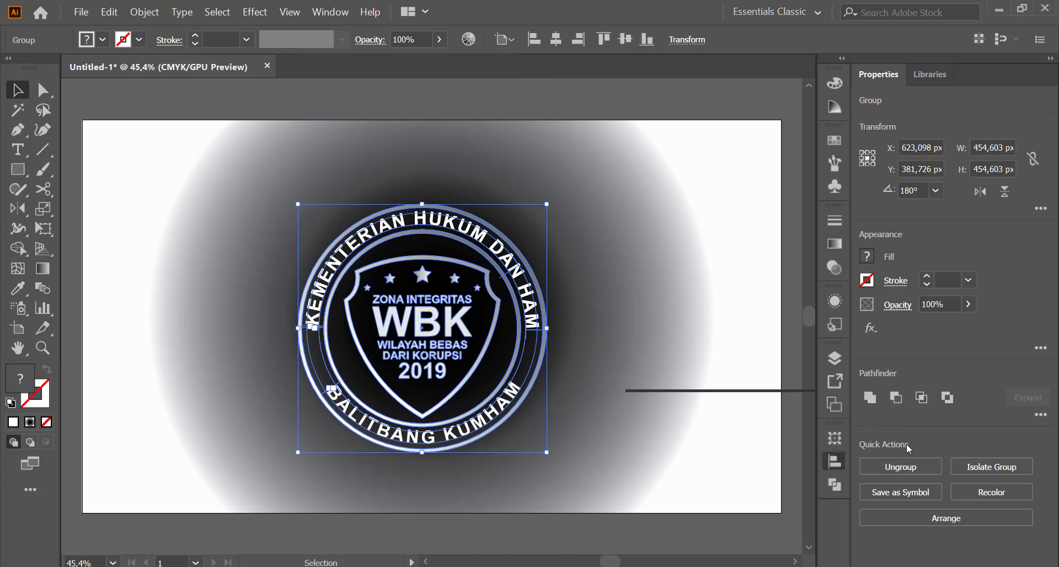
left_click(678, 450)
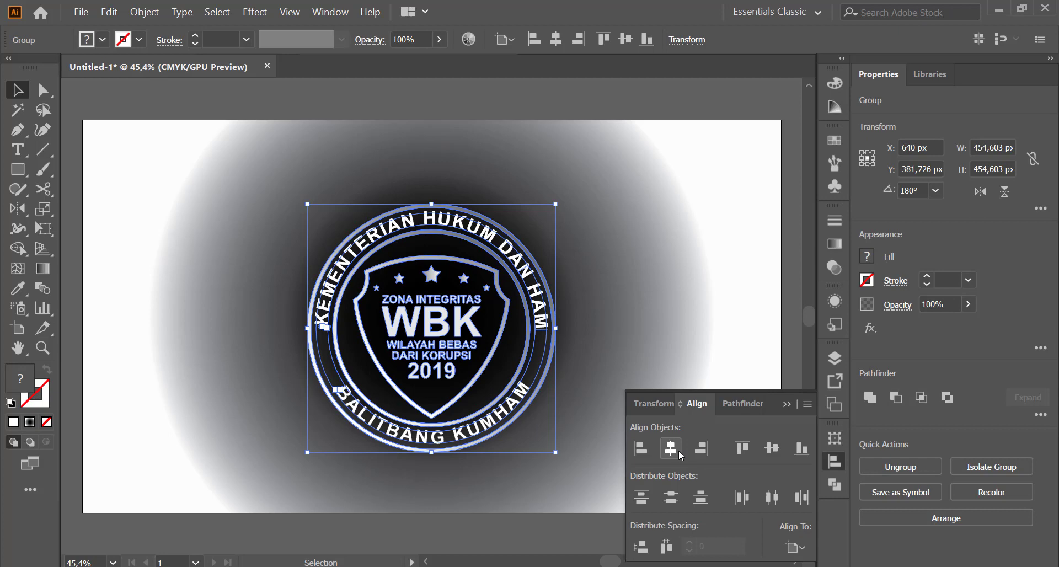
left_click(770, 449)
left_click(790, 404)
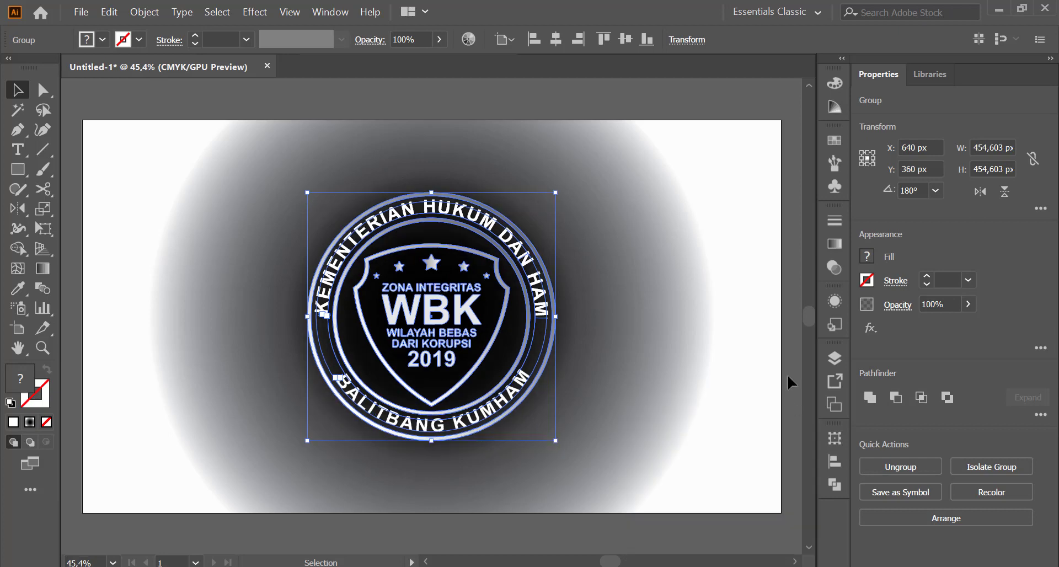
left_click(786, 374)
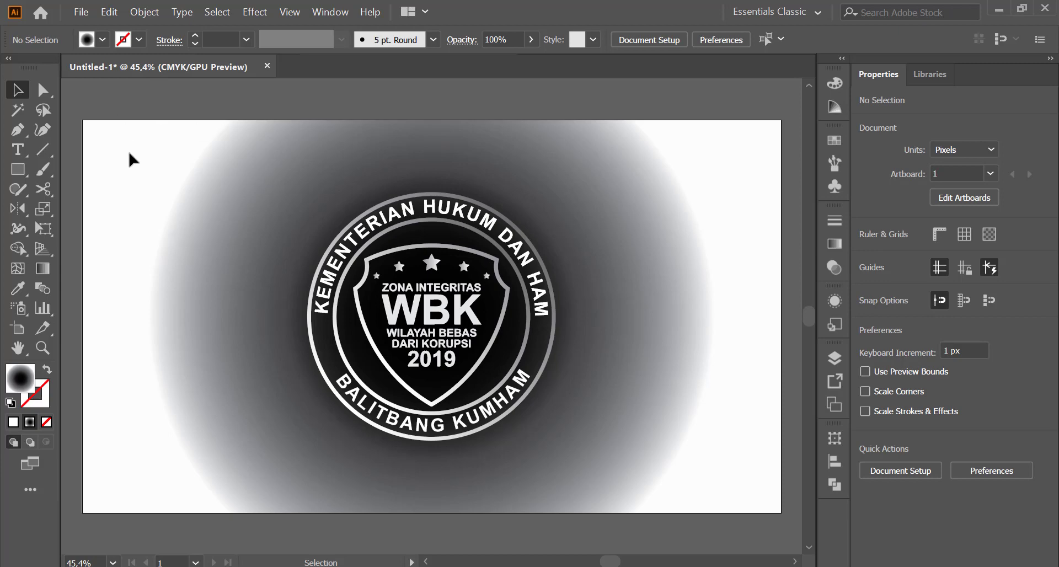
- Select the background rectangle, switch its gradient to linear, and set the end stop to 100% opacity
left_click(834, 244)
left_click(843, 358)
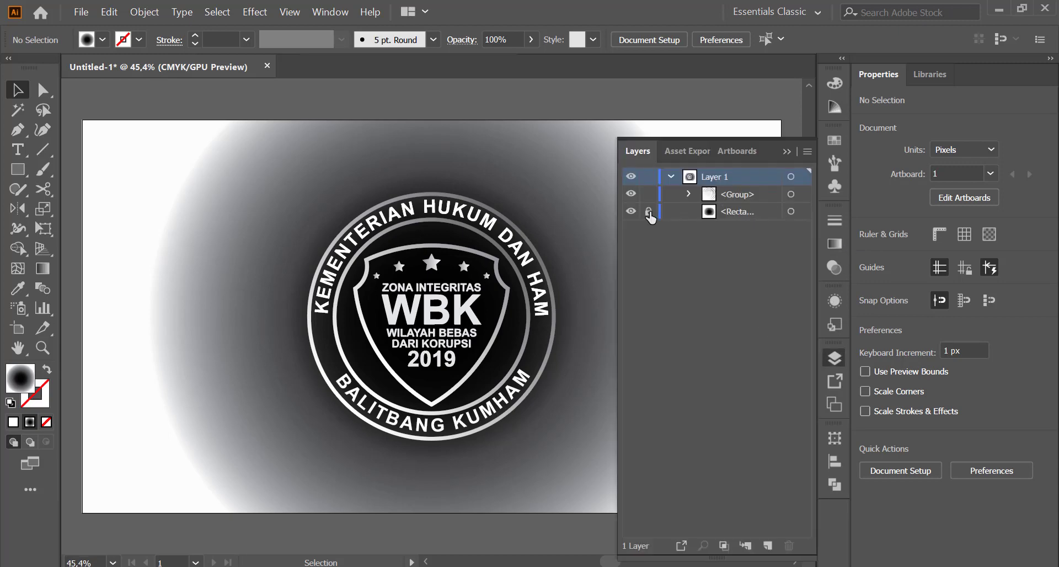
left_click(792, 211)
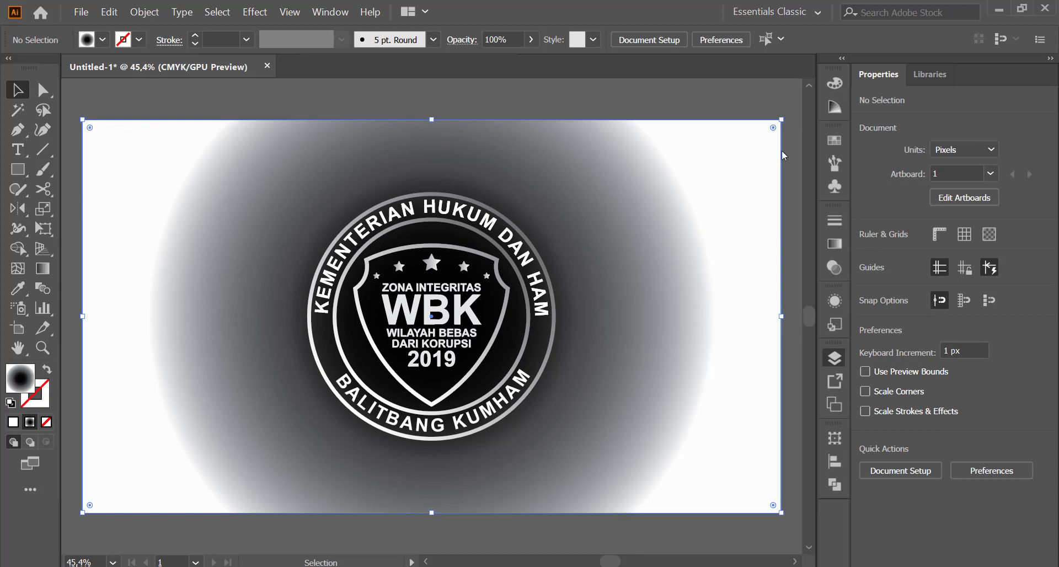
left_click(835, 243)
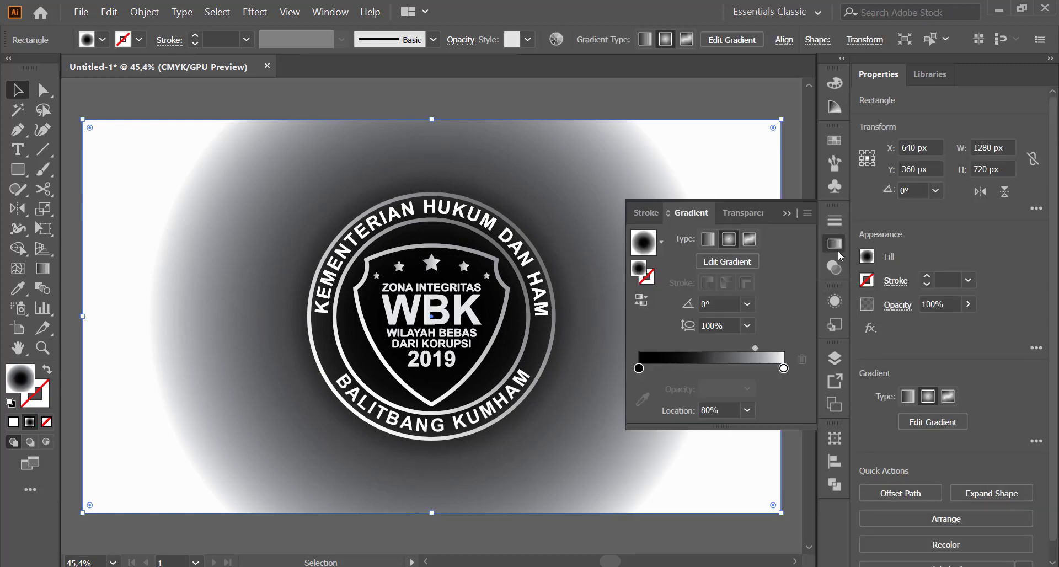
left_click(784, 368)
left_click(708, 239)
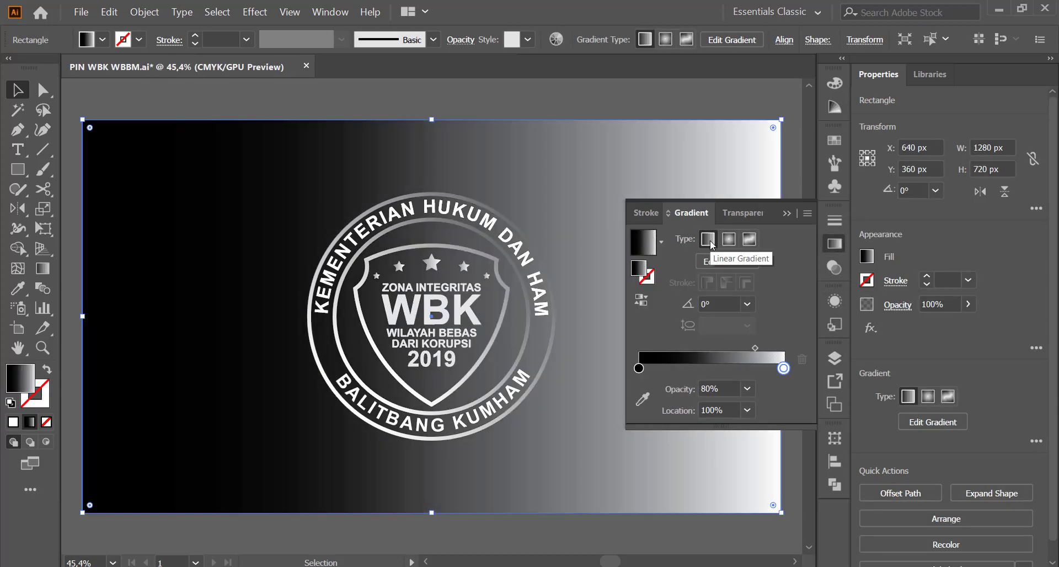
double_click(783, 368)
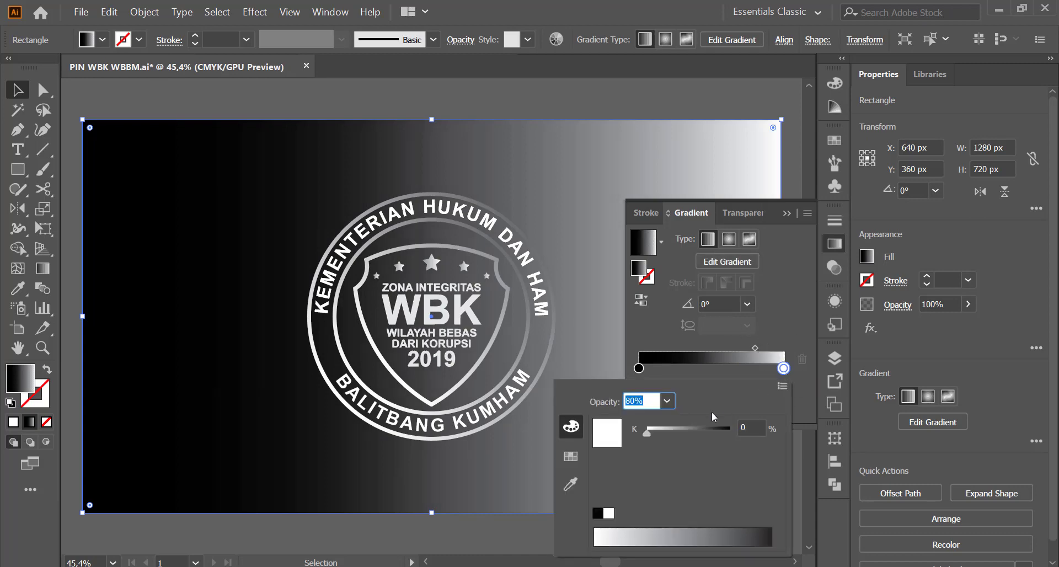
type("100")
key("Return")
- Move the midpoint to 52.81% and black stop to 29.42%, remove the extra stop, then restore radial
left_click(755, 348)
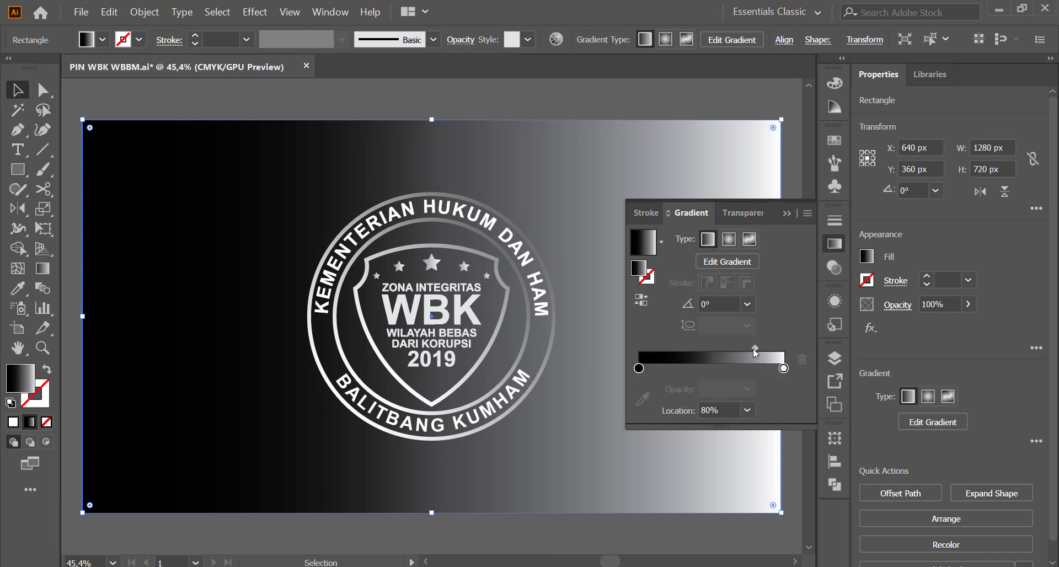
mouse_move(755, 349)
left_mouse_down()
mouse_move(714, 349)
mouse_move(800, 350)
left_mouse_up()
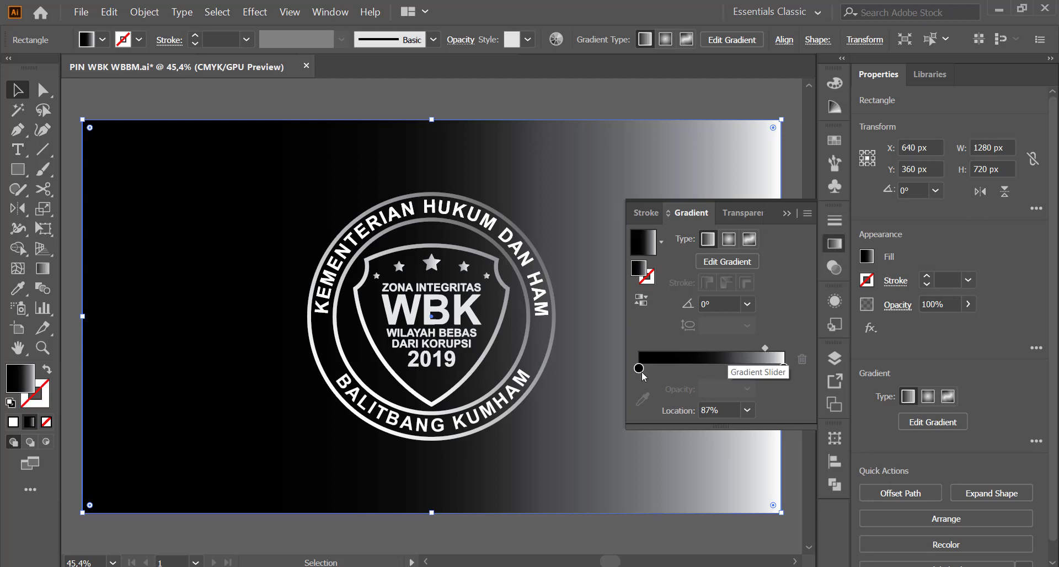
left_click_drag(640, 369, 680, 369)
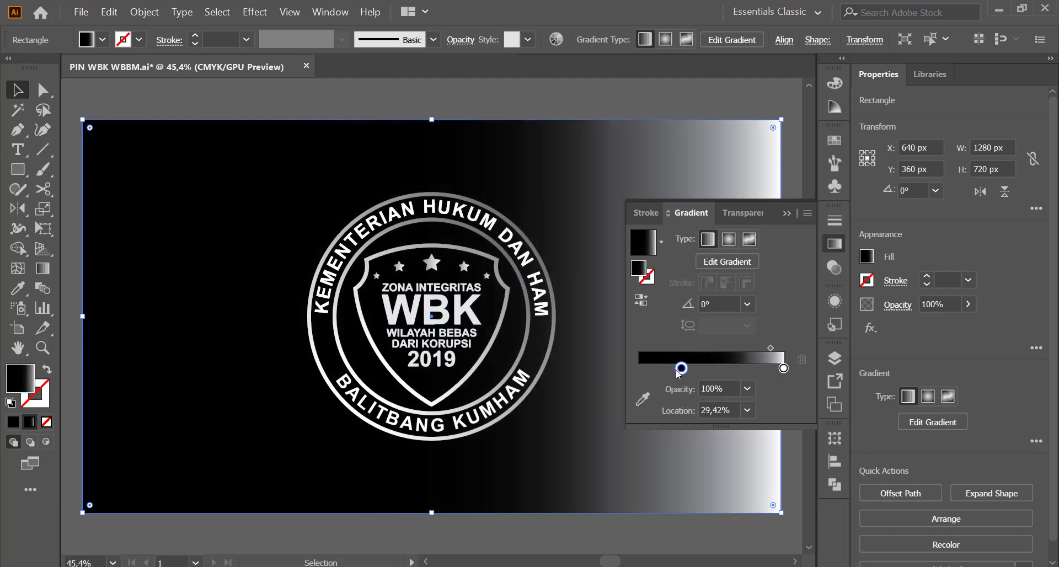
left_click(704, 368)
mouse_move(703, 369)
left_mouse_down()
mouse_move(695, 397)
mouse_move(700, 373)
left_mouse_up()
left_click(728, 240)
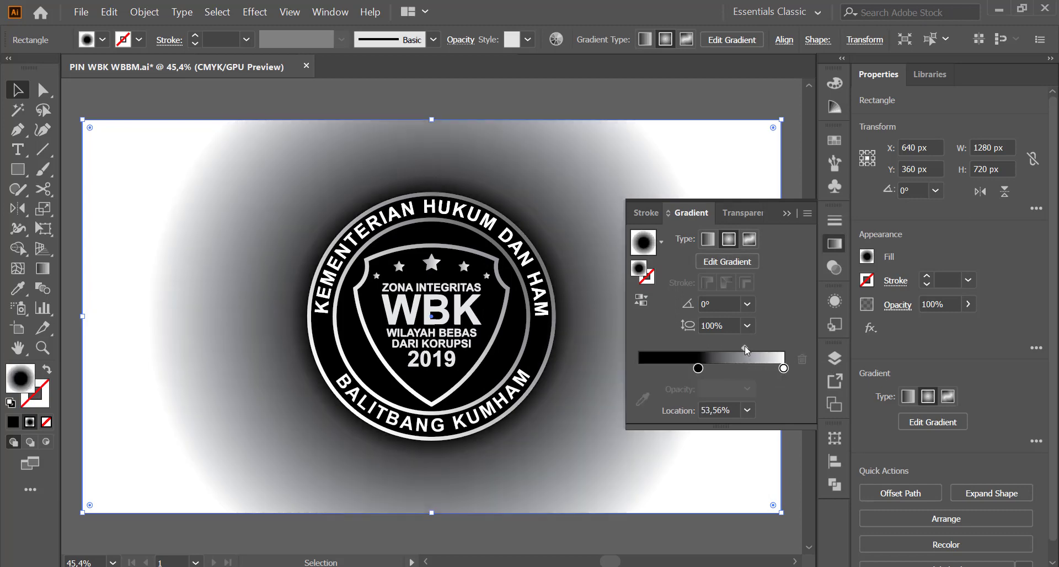
- Set the end stop to 10% opacity and shift the black stop inward to widen the dark halo
left_click_drag(771, 348, 774, 348)
left_click(784, 368)
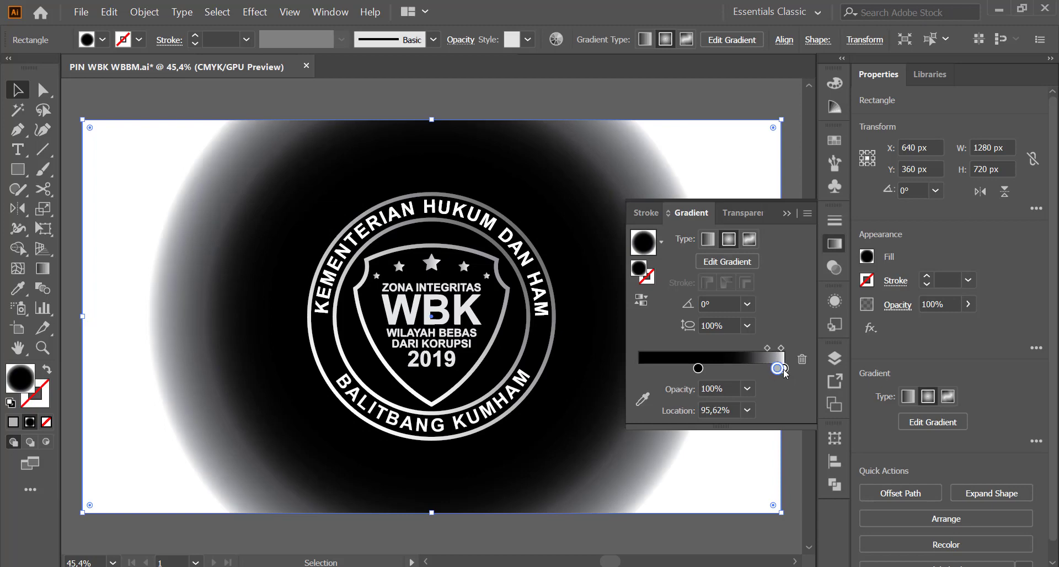
double_click(784, 368)
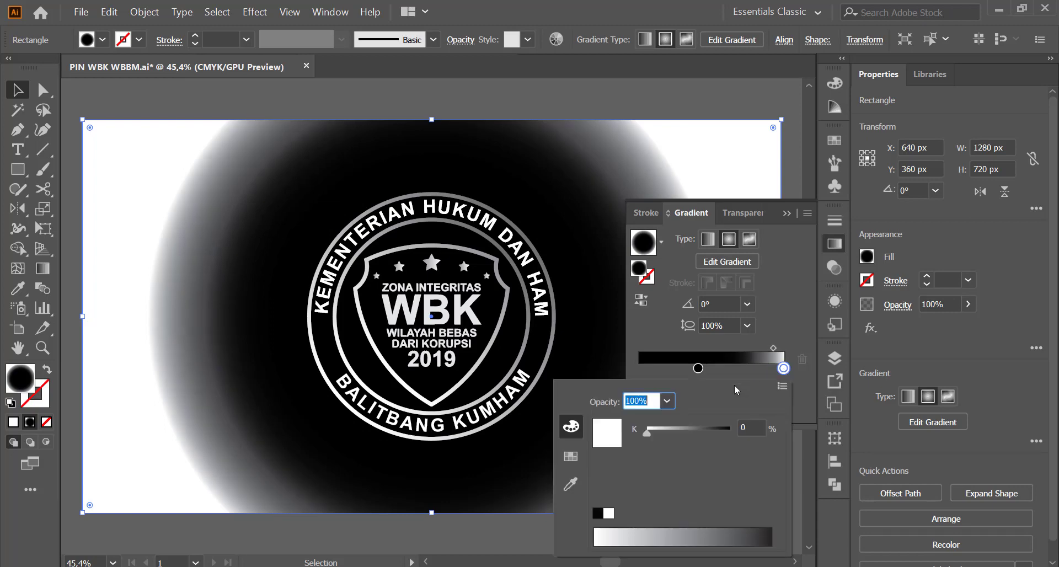
type("10")
key("Return")
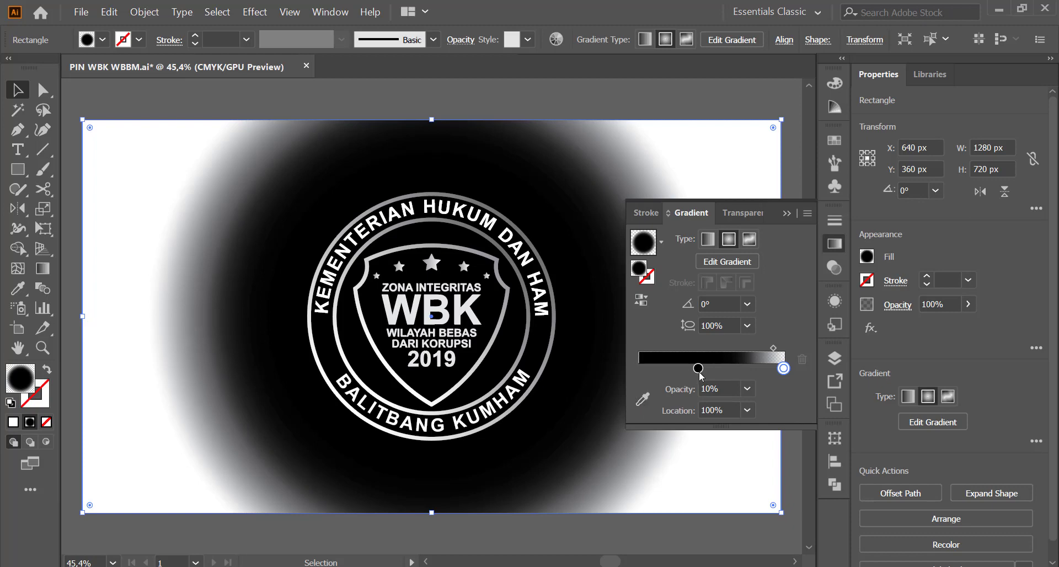
mouse_move(698, 370)
left_mouse_down()
mouse_move(768, 369)
mouse_move(666, 368)
left_mouse_up()
mouse_move(768, 369)
left_mouse_down()
mouse_move(768, 391)
mouse_move(761, 369)
mouse_move(783, 368)
left_mouse_up()
mouse_move(666, 368)
left_mouse_down()
mouse_move(710, 369)
mouse_move(700, 369)
mouse_move(702, 397)
mouse_move(706, 369)
mouse_move(697, 372)
left_mouse_up()
key("ctrl+z")
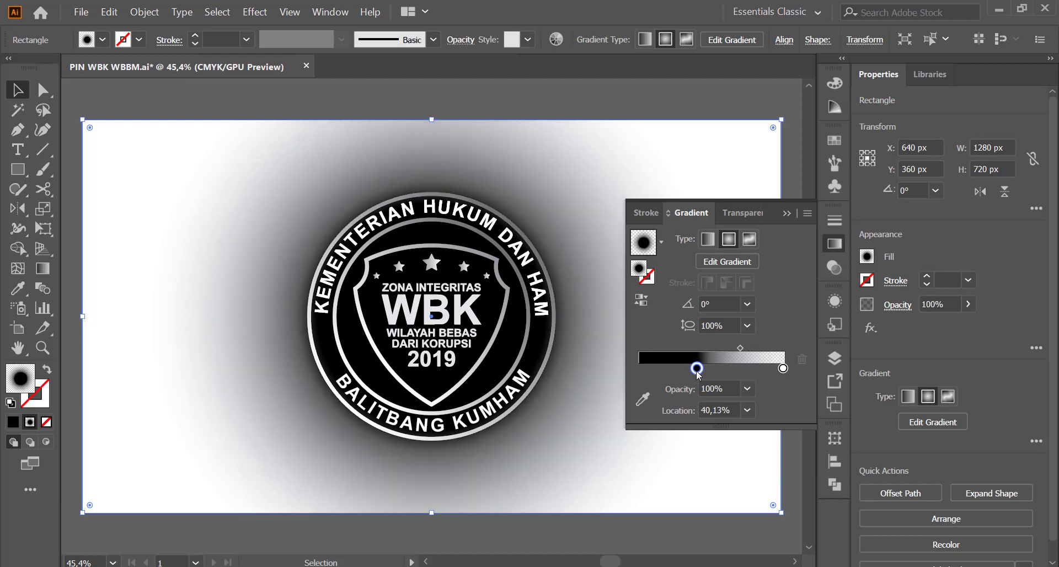
left_click(785, 214)
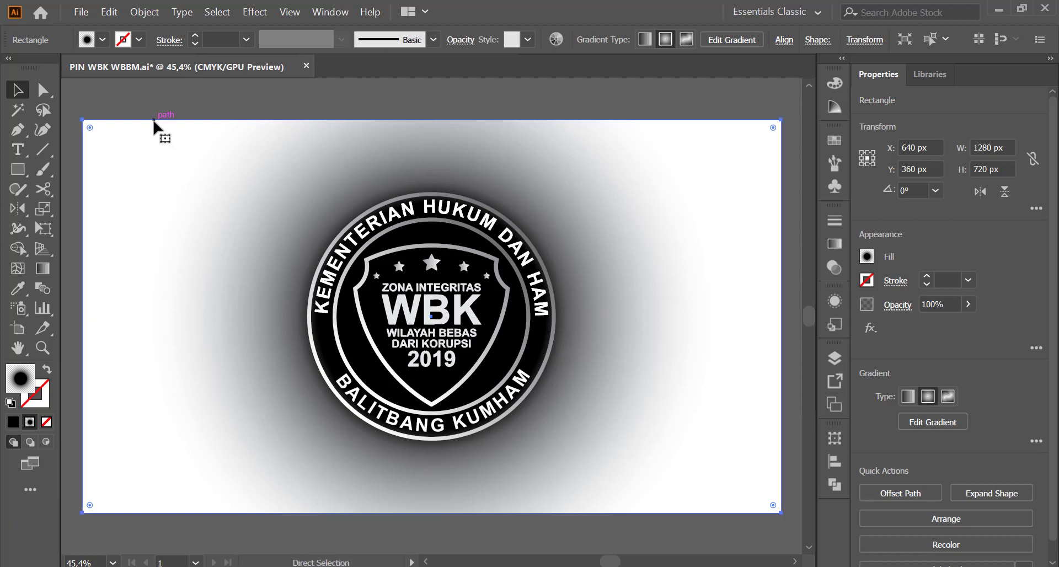
- Save the file, then enter the emblem group in isolation and select its top star
key("ctrl+s")
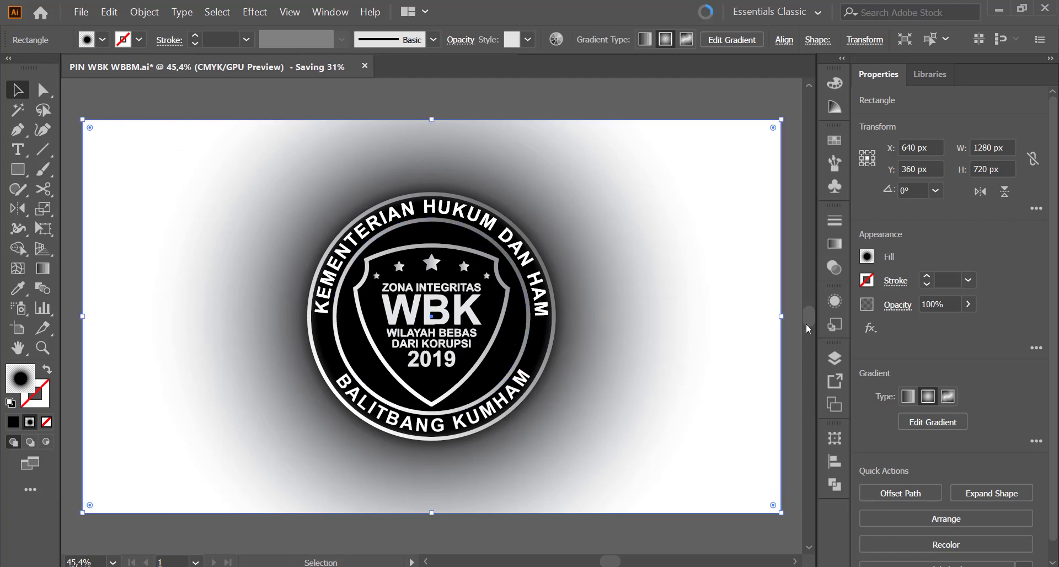
left_click(620, 91)
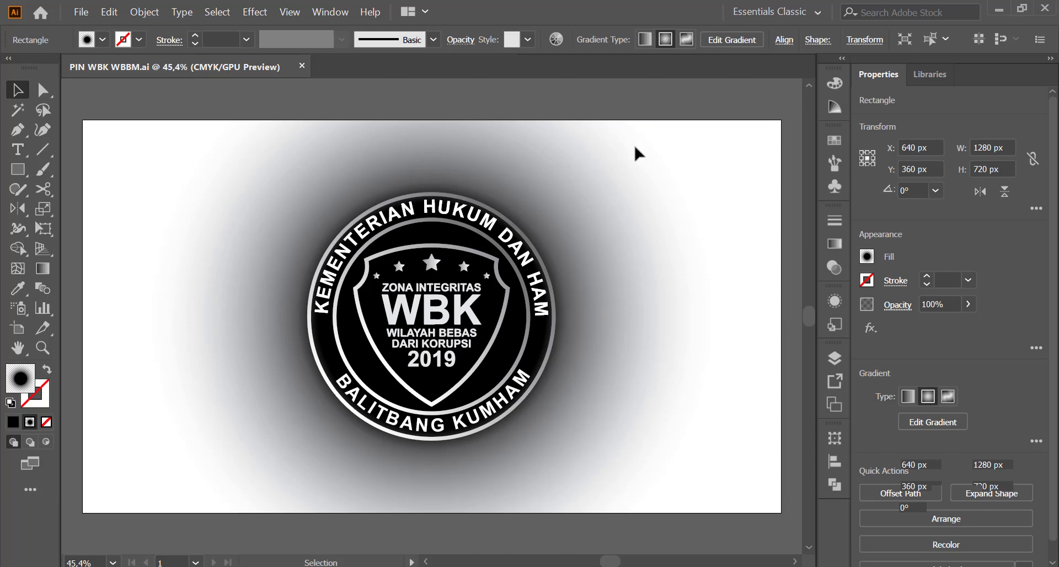
left_click(433, 267)
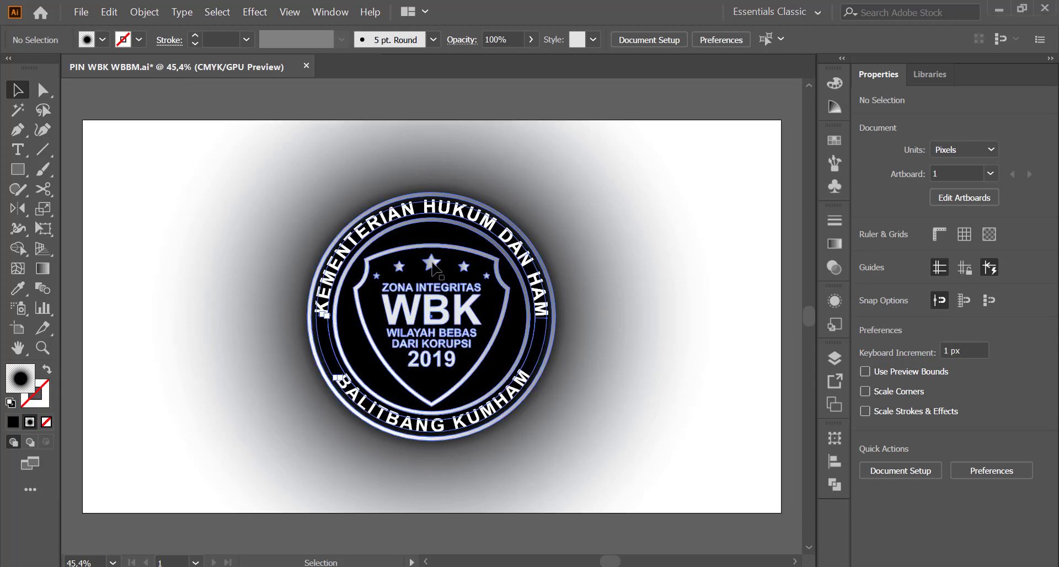
double_click(434, 267)
key("a")
left_click(433, 264)
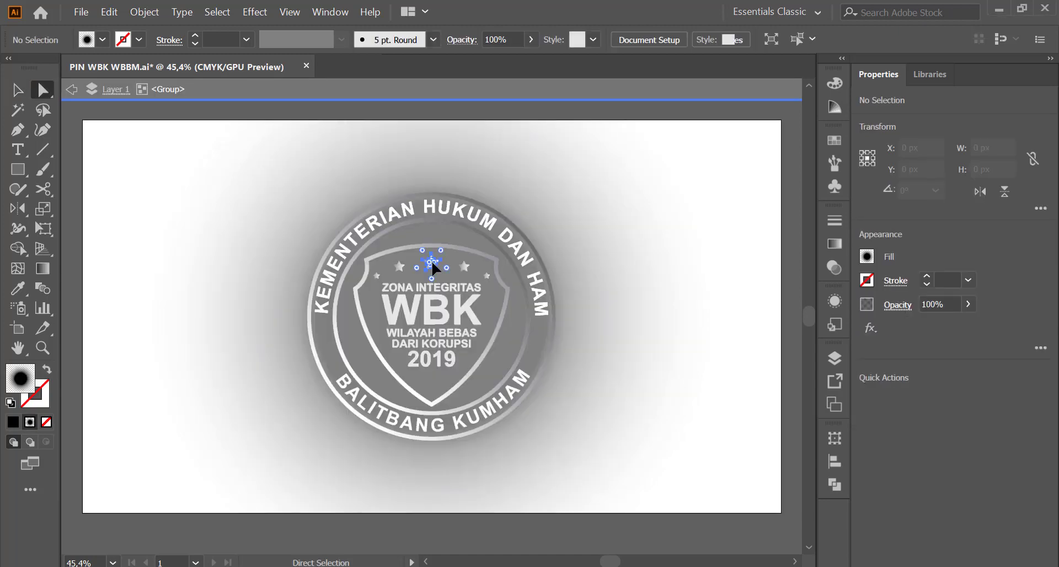
- Locate the star in Layers and expand its sub-group to target one star
left_click(834, 359)
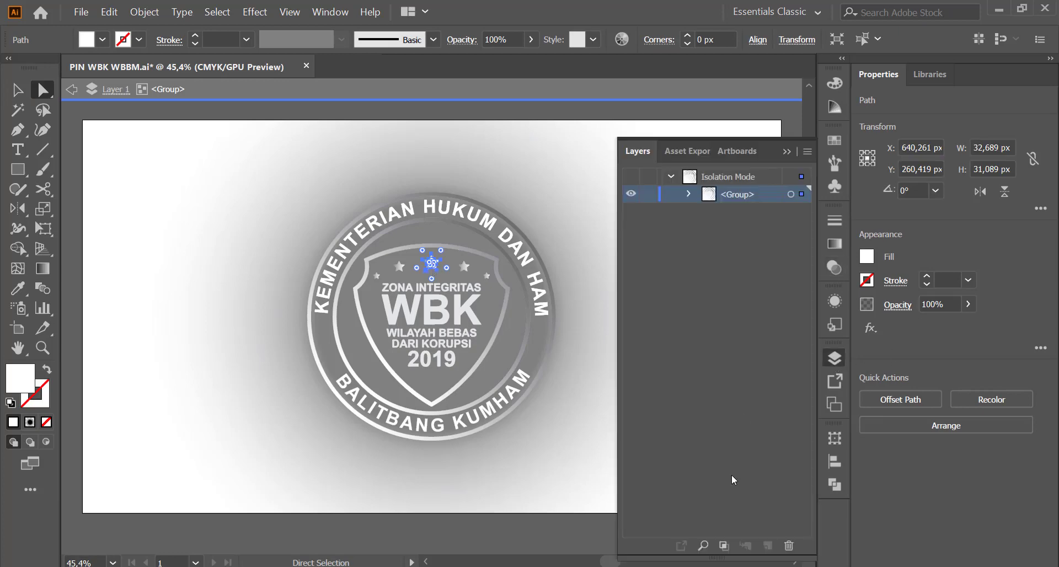
left_click(703, 546)
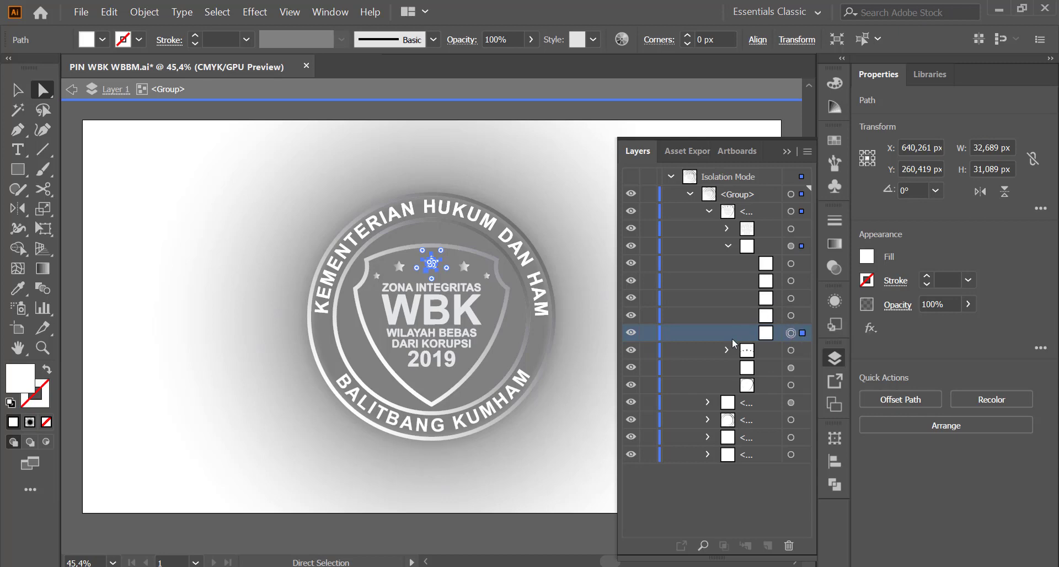
left_click(631, 332)
left_click(726, 350)
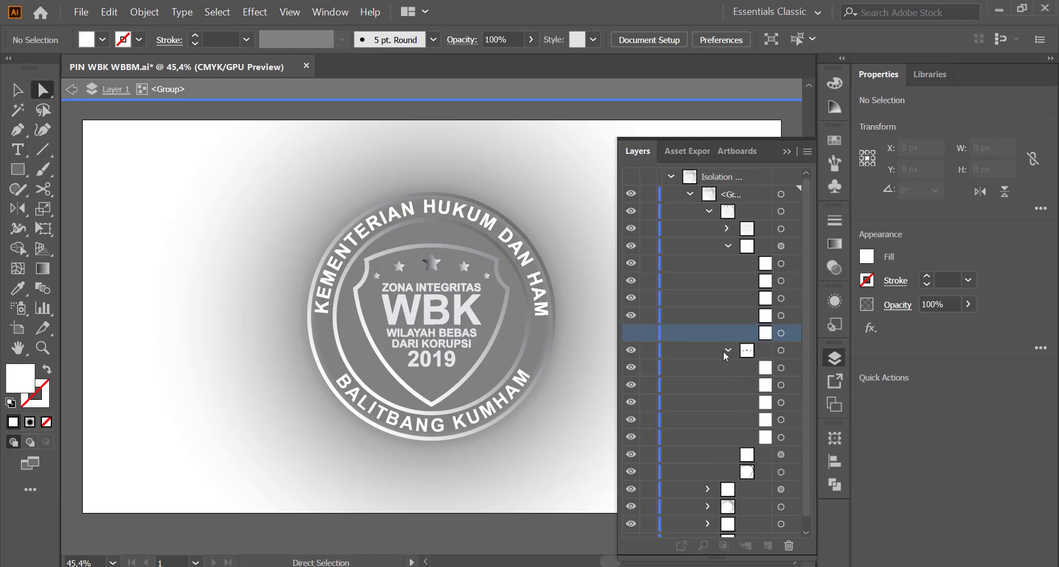
left_click(782, 437)
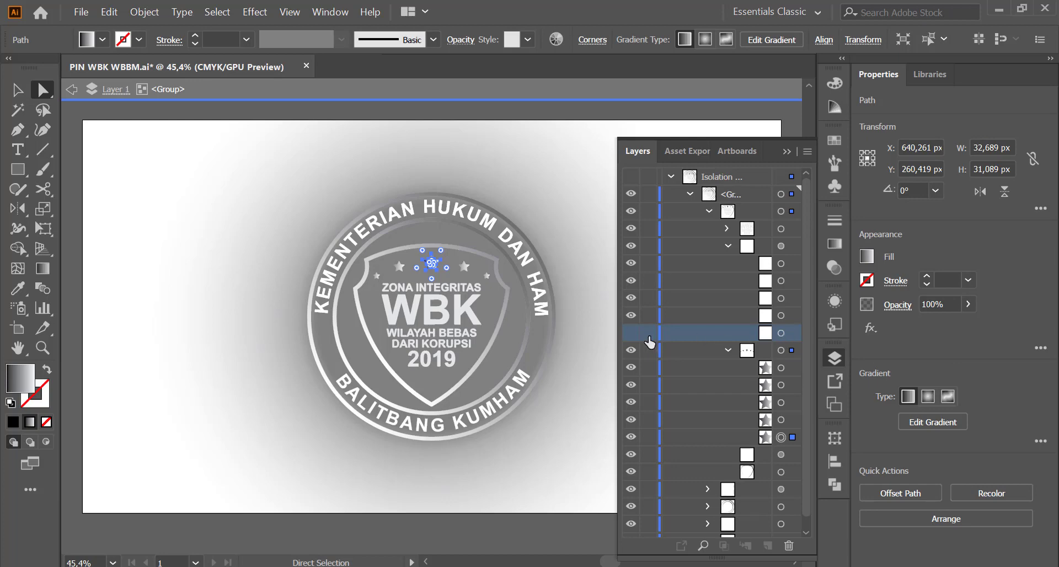
- Try grouping two selected stars, dismiss the 'different groups' alert, and paste a star copy over WBK
left_click(782, 334, "shift")
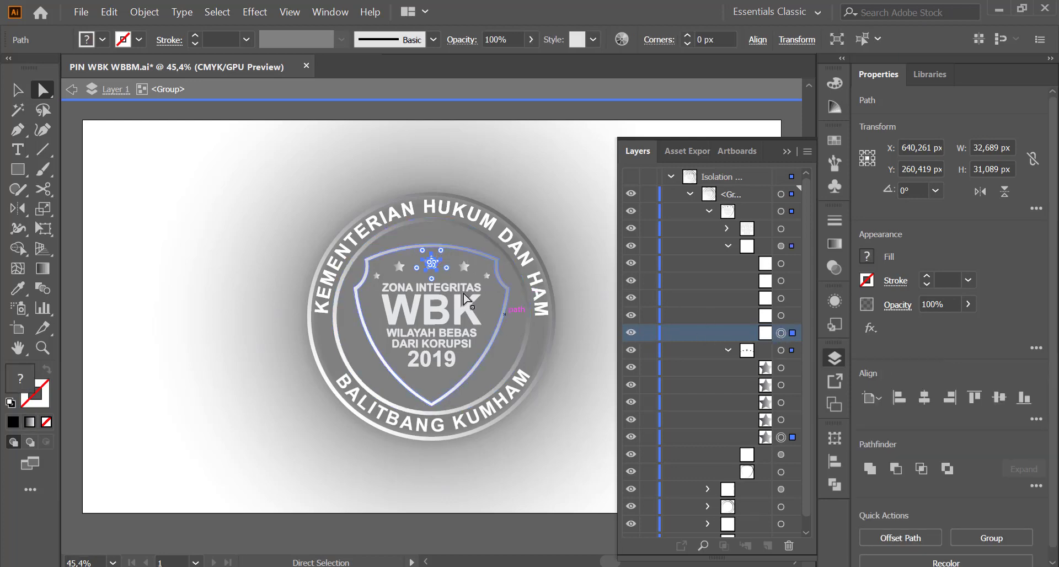
key("v")
right_click(434, 270)
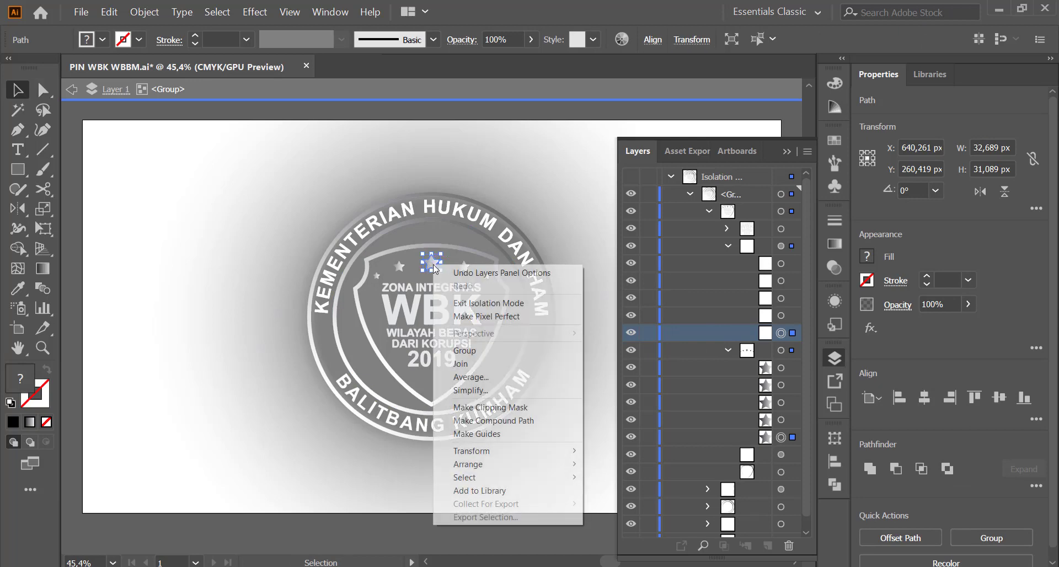
left_click(530, 359)
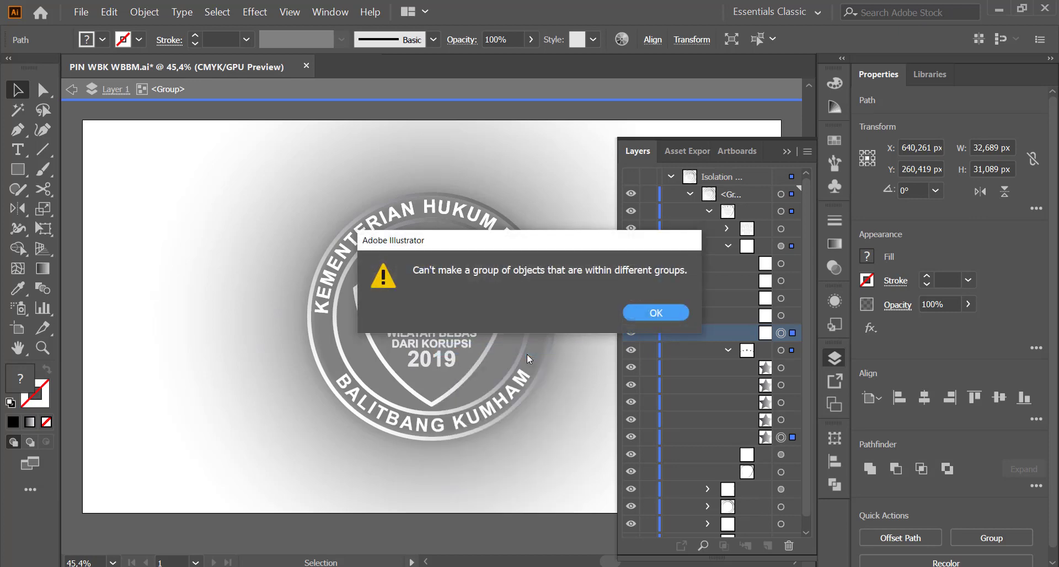
left_click(674, 312)
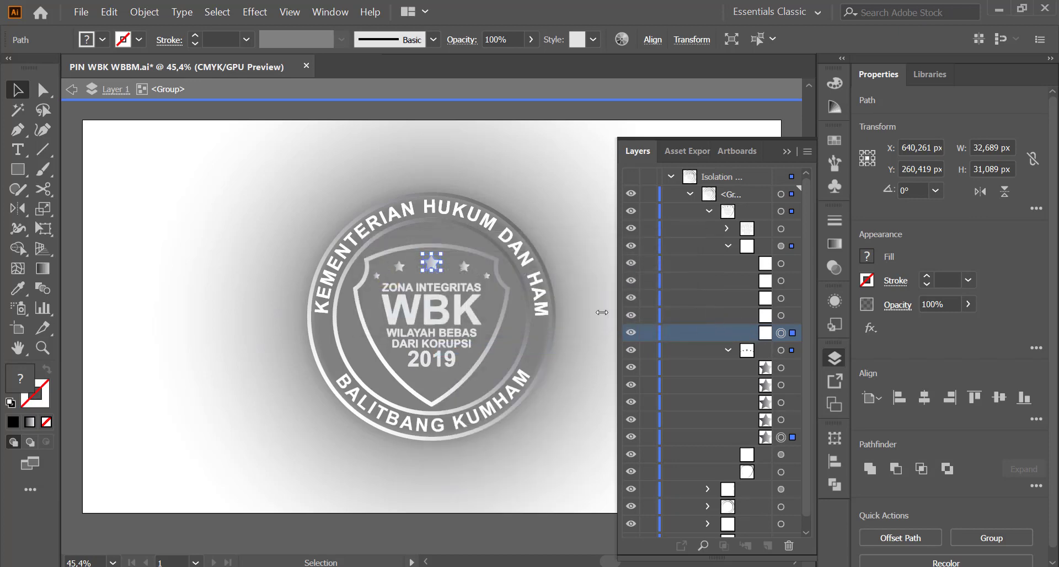
key("ctrl+z")
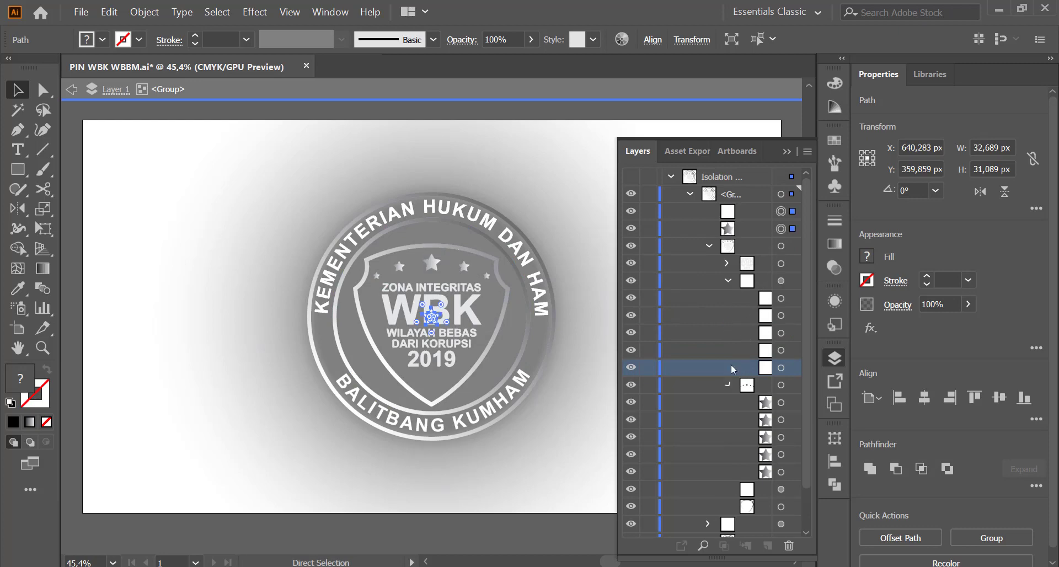
- Group the pasted star objects over WBK and select the white path inside the new group
left_click(733, 283)
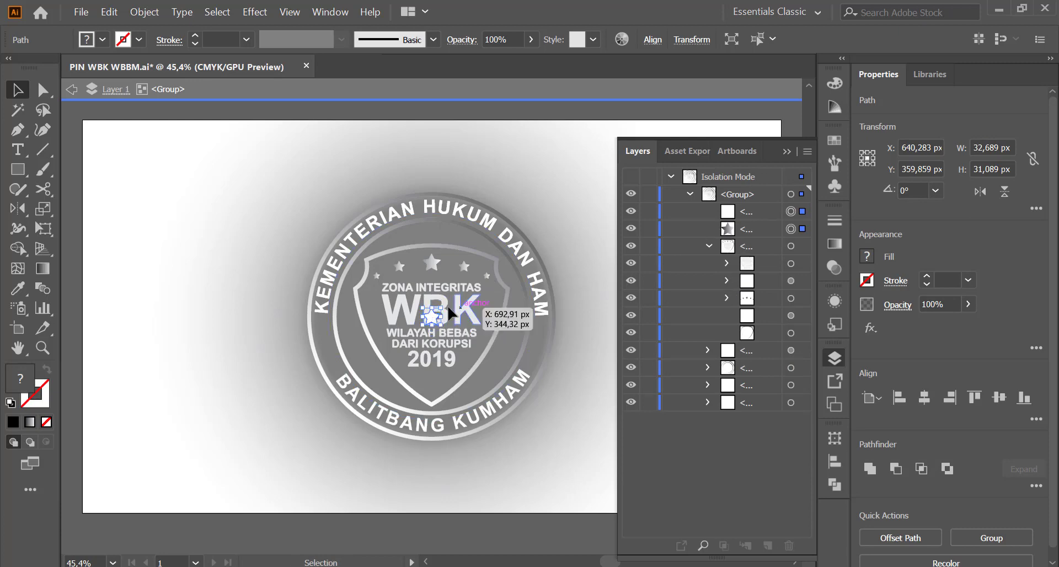
right_click(430, 319)
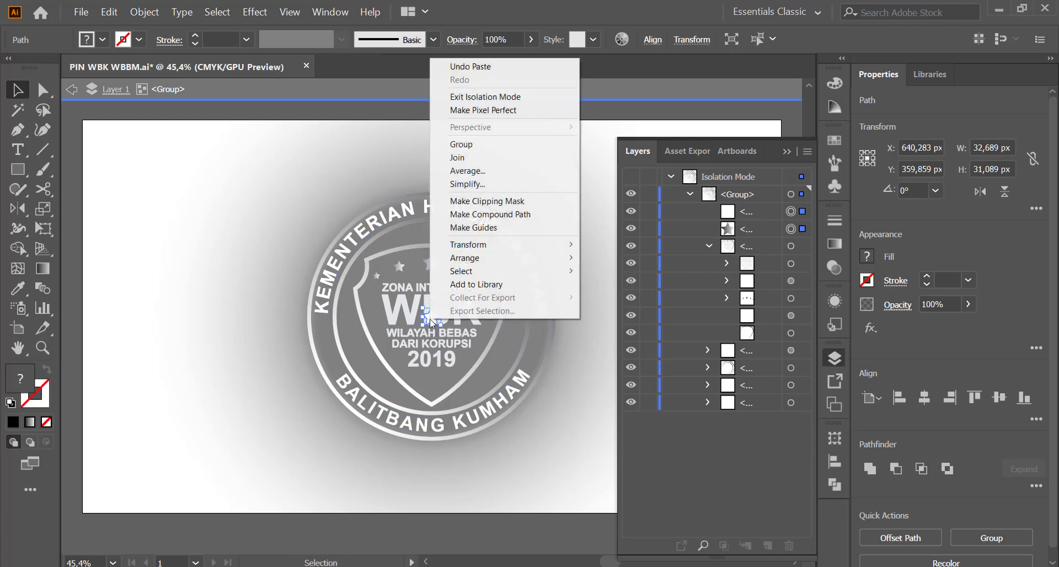
left_click(510, 144)
left_click(708, 212)
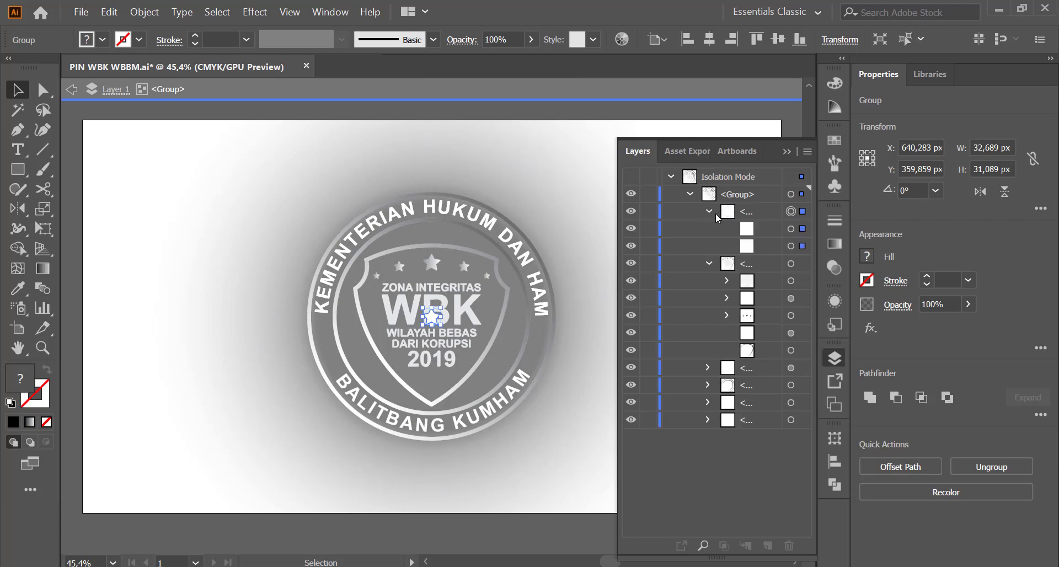
left_click(791, 229)
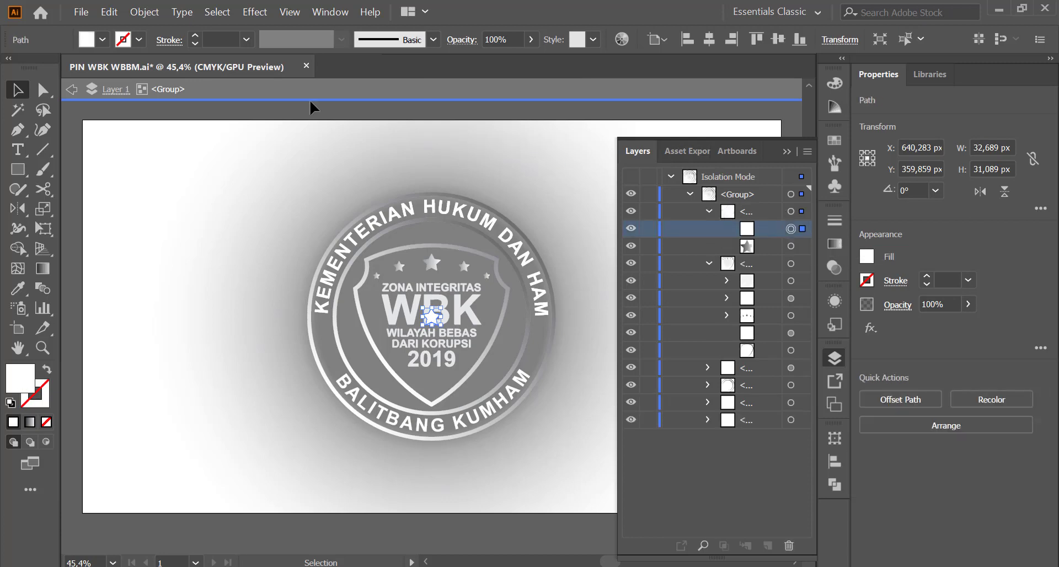
left_click(72, 95)
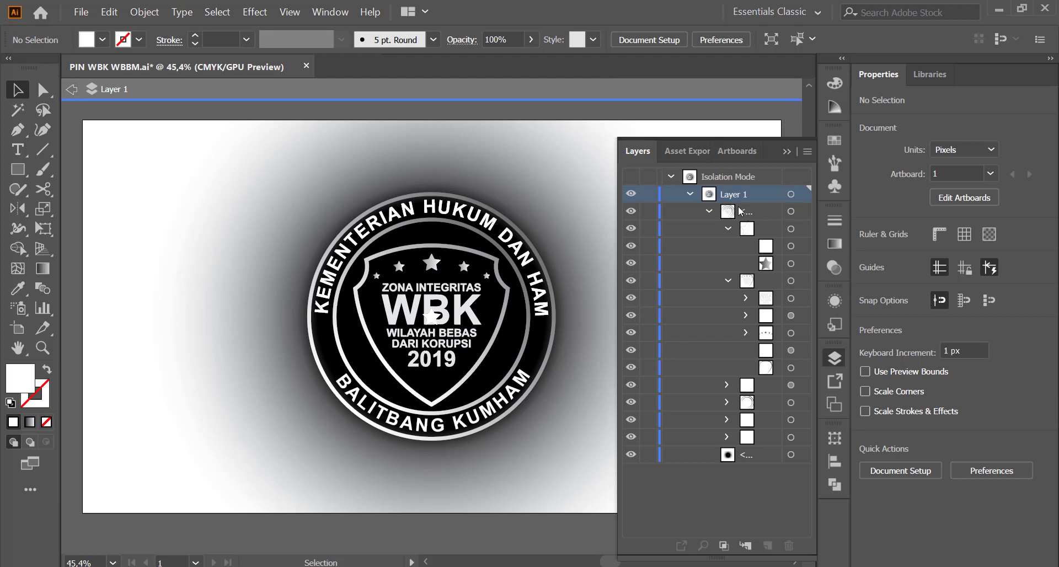
- Exit isolation mode and set the star group's white path to 30% opacity
left_click(72, 89)
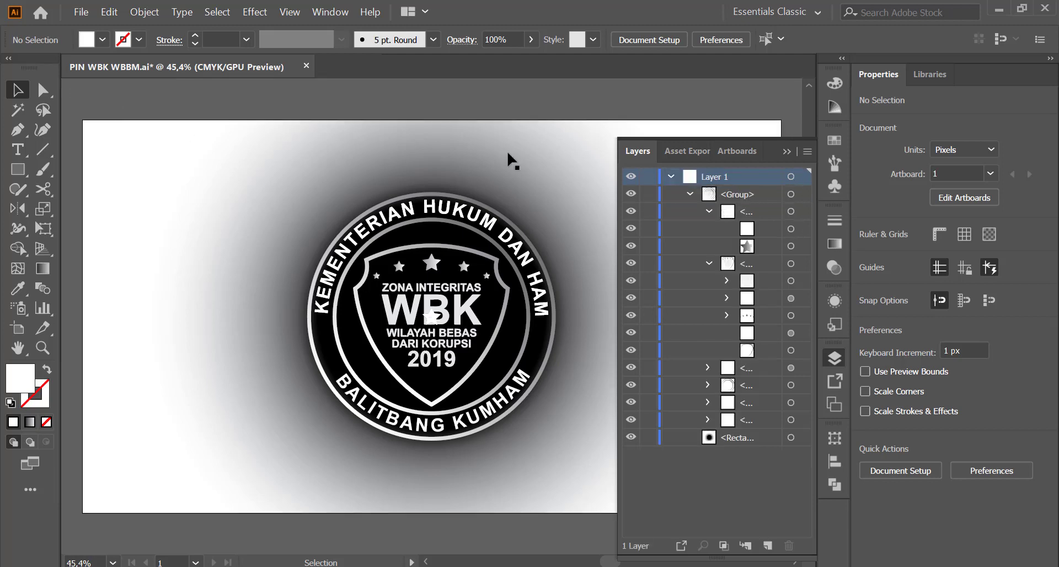
left_click(791, 229)
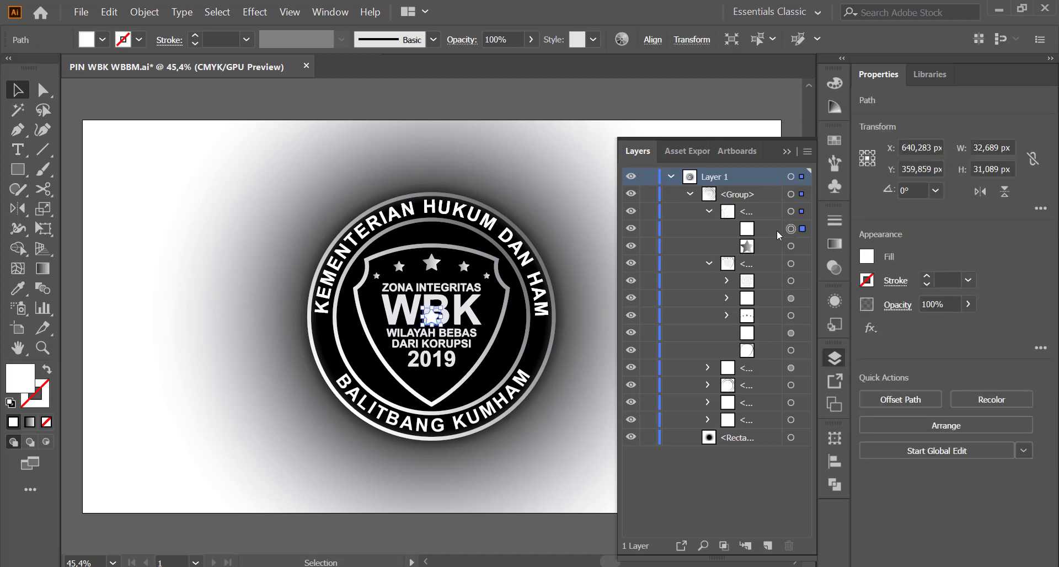
left_click(505, 39)
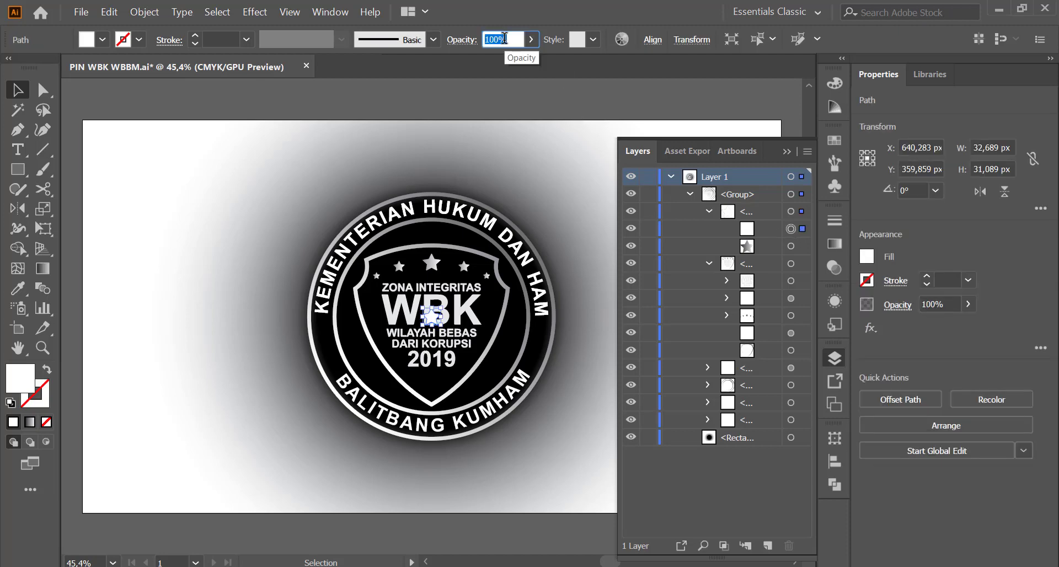
type("30")
key("Return")
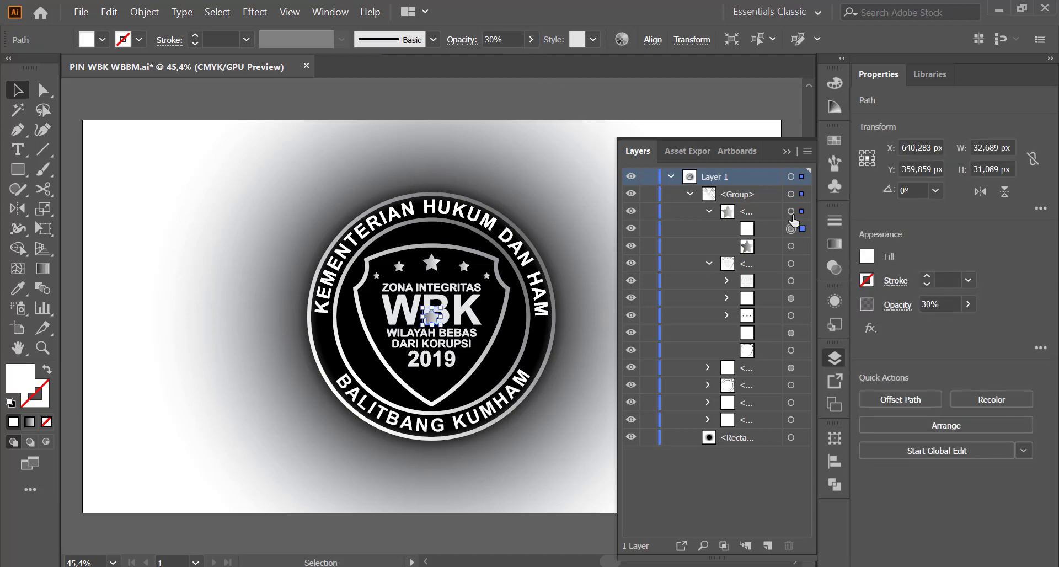
left_click(791, 211)
left_click(787, 151)
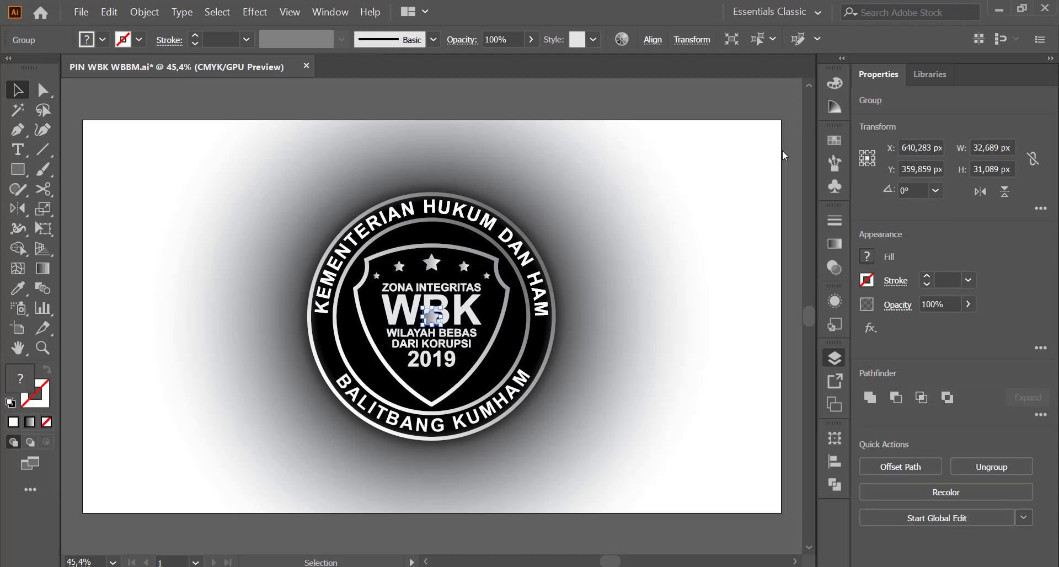
- Place star copies on the left and right sides of the badge ring
key("ctrl+1")
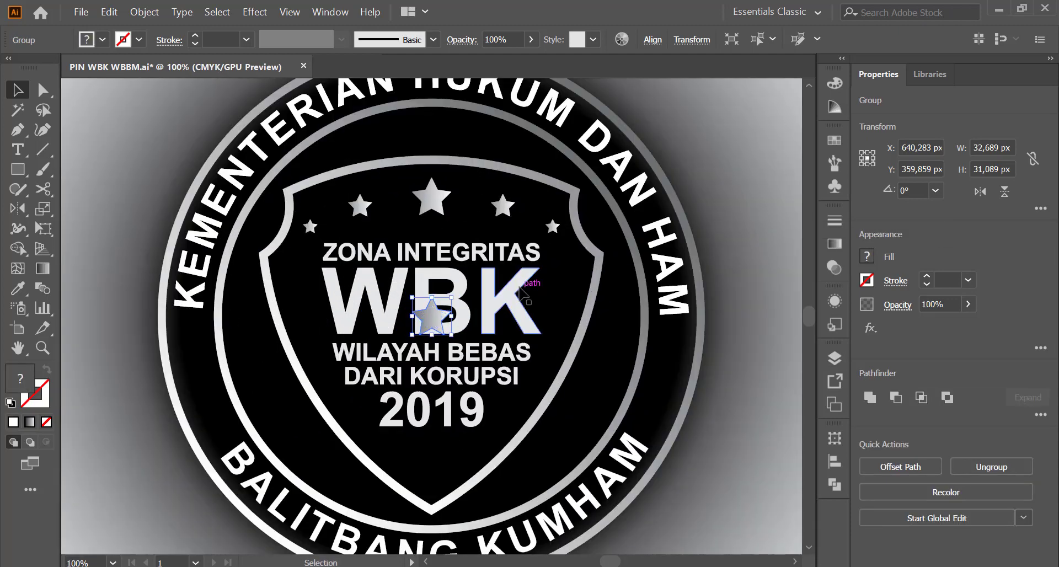
mouse_move(430, 311)
left_mouse_down()
mouse_move(202, 379)
mouse_move(223, 390)
mouse_move(672, 383)
left_mouse_up()
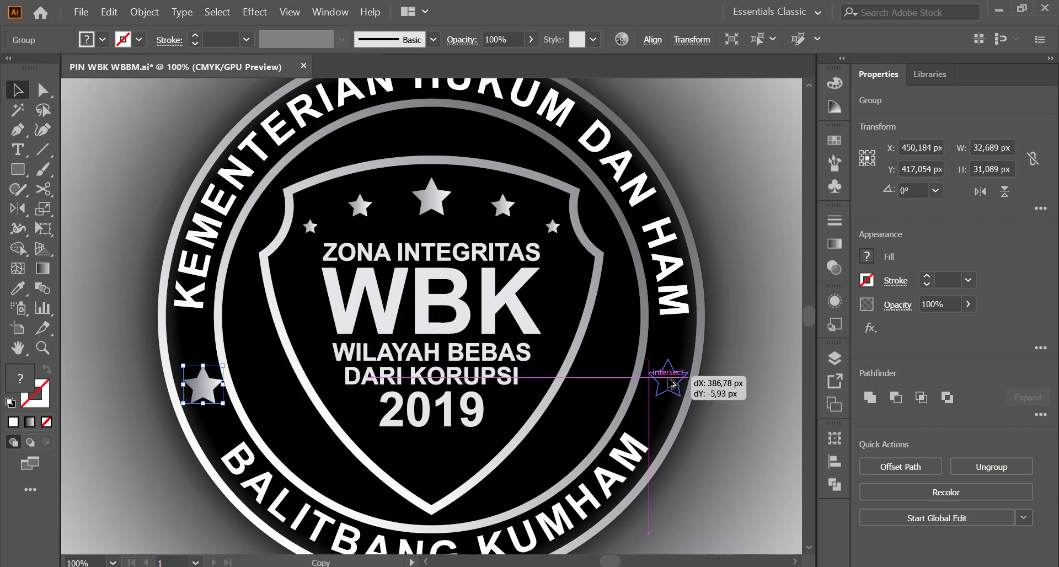
left_click(748, 300)
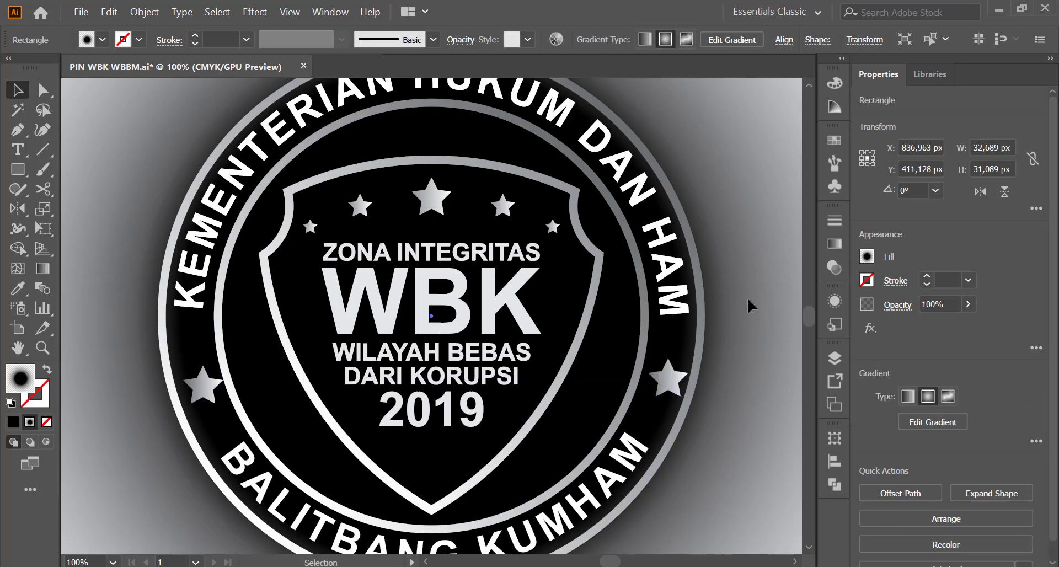
- Zoom out to the whole artboard and Direct-Select the left side star
left_click(717, 353)
key("a")
left_click(712, 364)
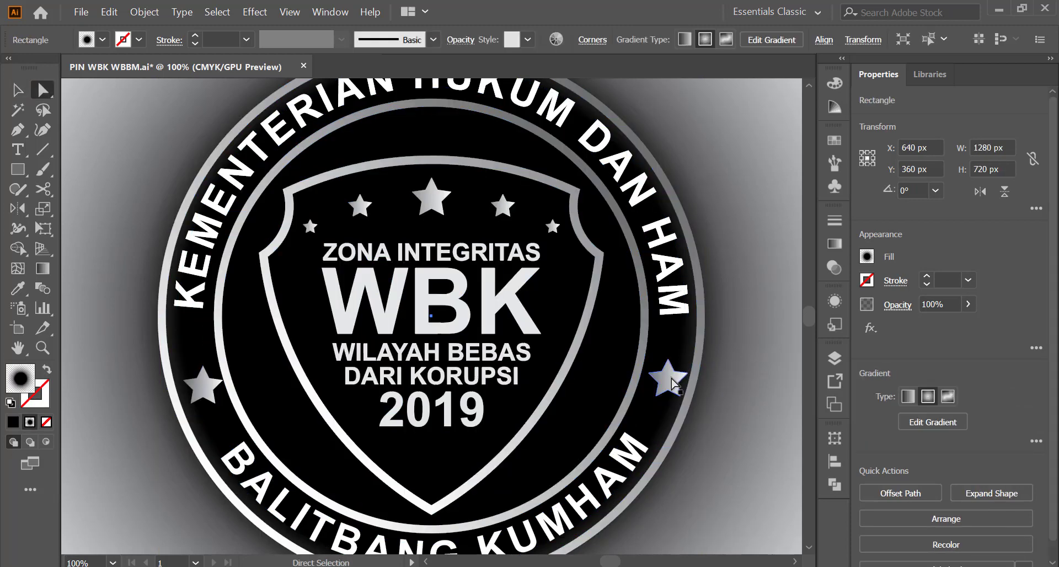
left_click(835, 356)
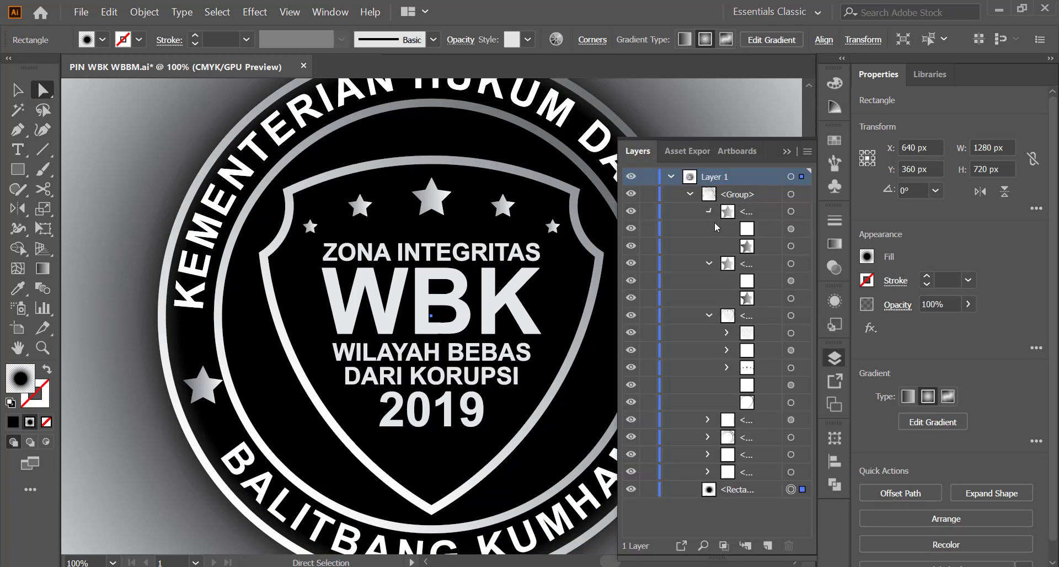
left_click(791, 211, "shift")
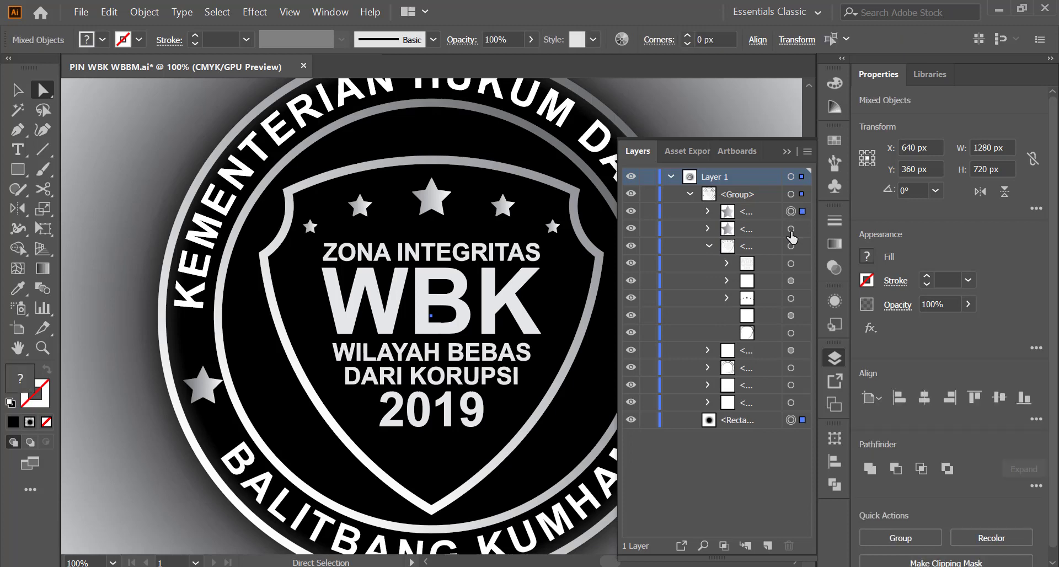
key("ctrl+minus")
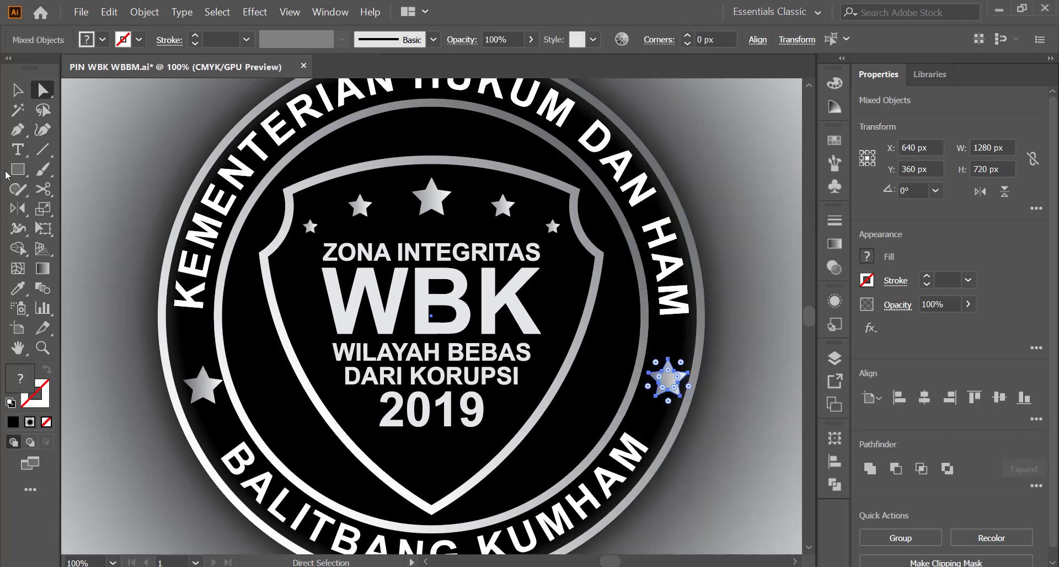
key("v")
key("ctrl+minus")
key("ctrl+minus")
key("a")
left_click(357, 338)
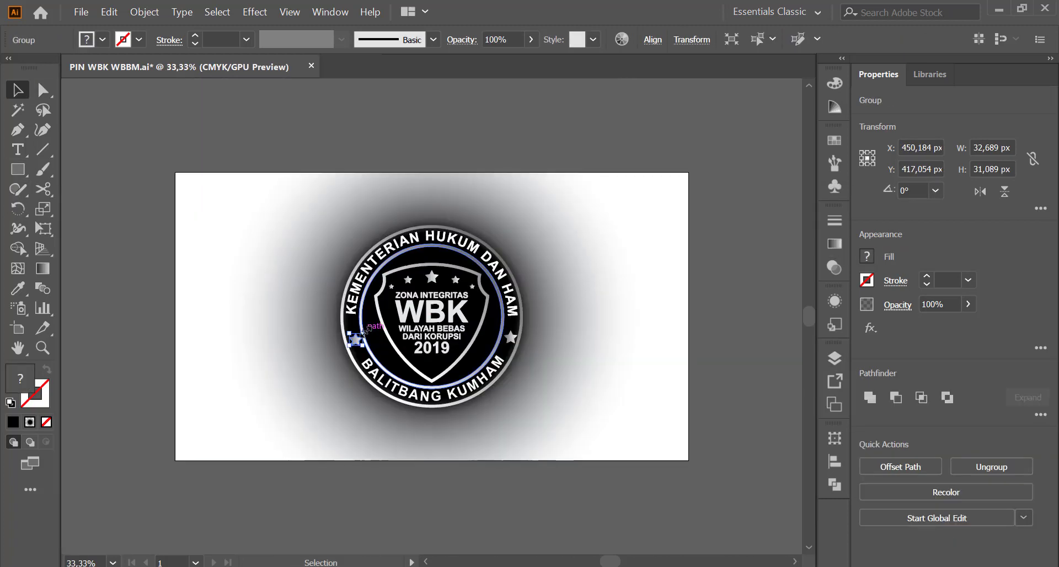
- Rotate the left side star about 19.5° to follow the ring's curve
key("ctrl+plus")
key("ctrl+plus")
key("ctrl+plus")
key("v")
key("ctrl+plus")
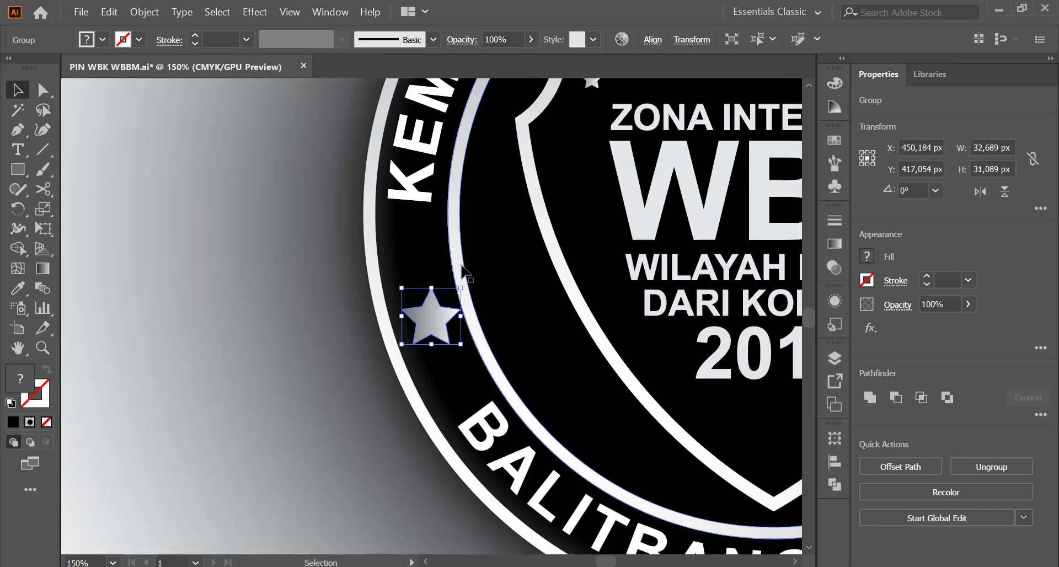
left_click_drag(465, 286, 491, 278)
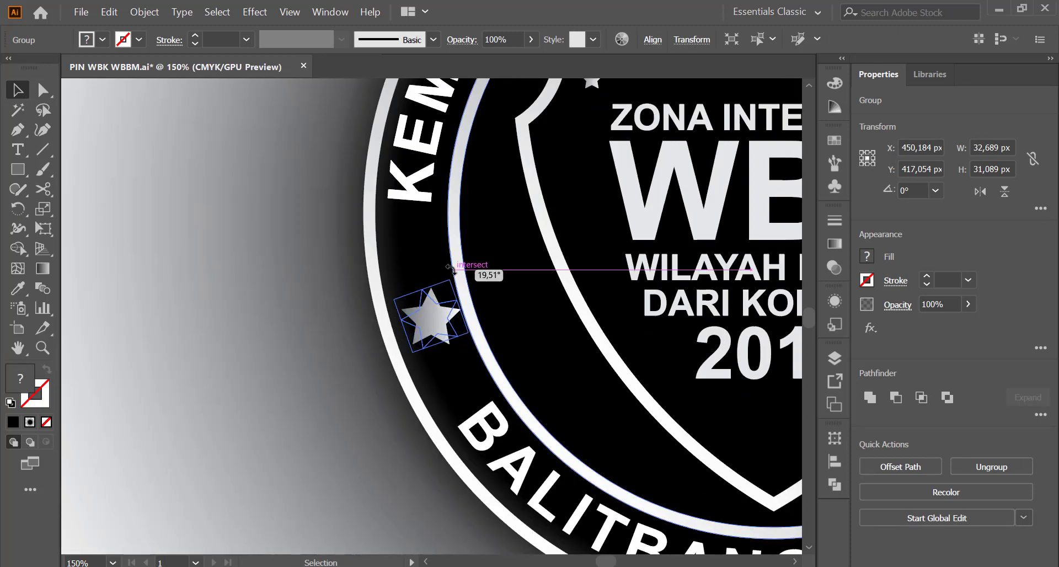
- Pan right across the badge and pick out the rotated left star from the Layers list
key("a")
scroll(475, 286, "right", 5)
scroll(474, 287, "right", 4)
scroll(475, 287, "right", 4)
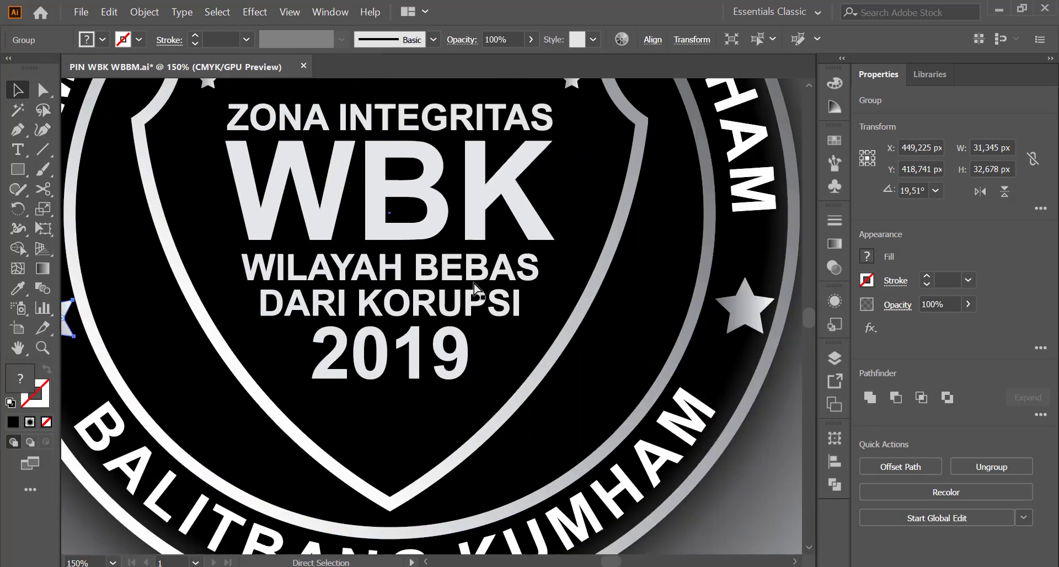
scroll(474, 287, "right", 2)
key("v")
key("ctrl+a")
key("a")
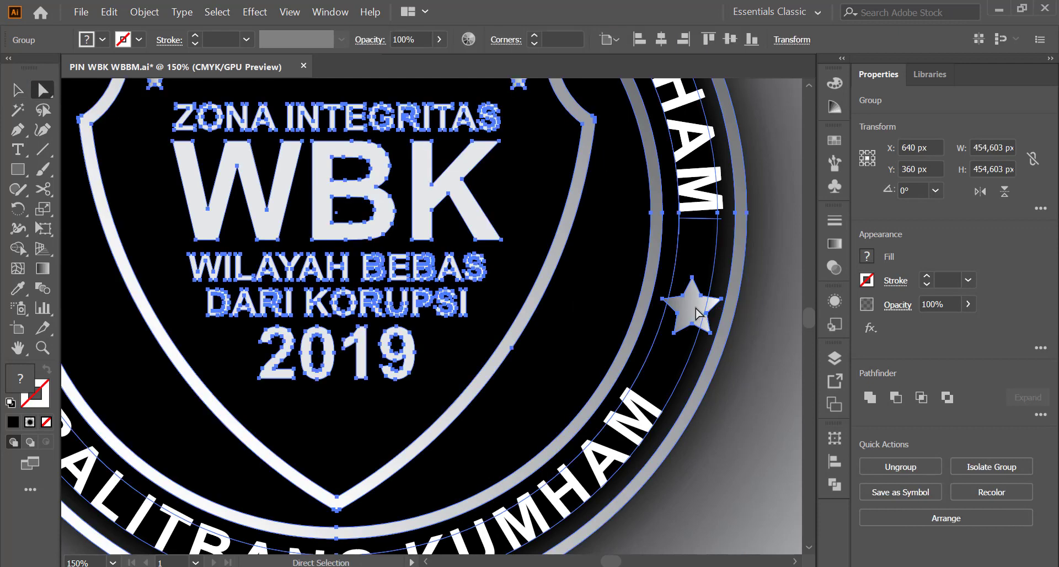
left_click(834, 358)
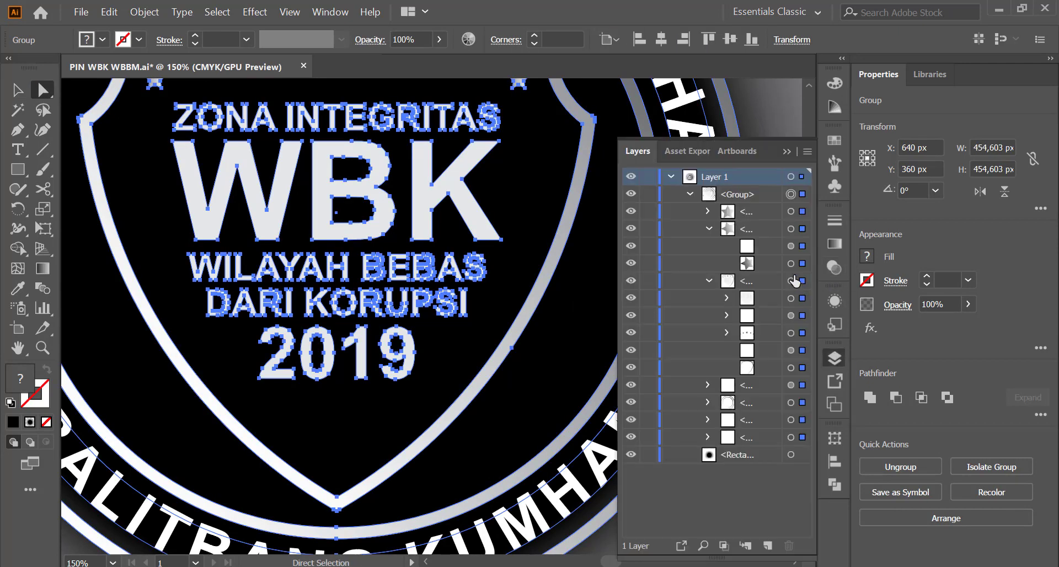
left_click(791, 245)
left_click(787, 152)
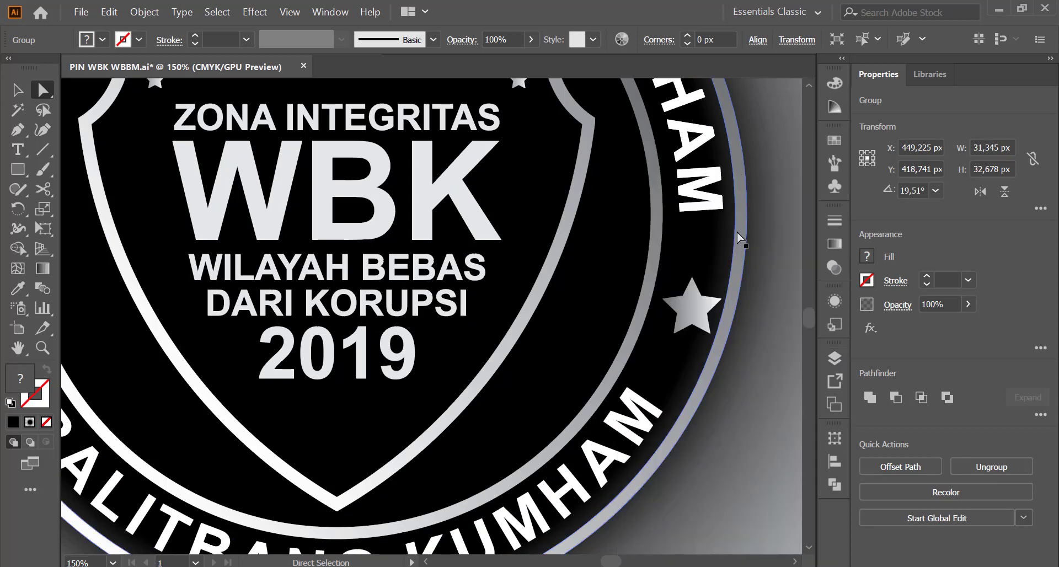
- Rotate the right side star about 34° (33.79°) along the ring
left_click(835, 358)
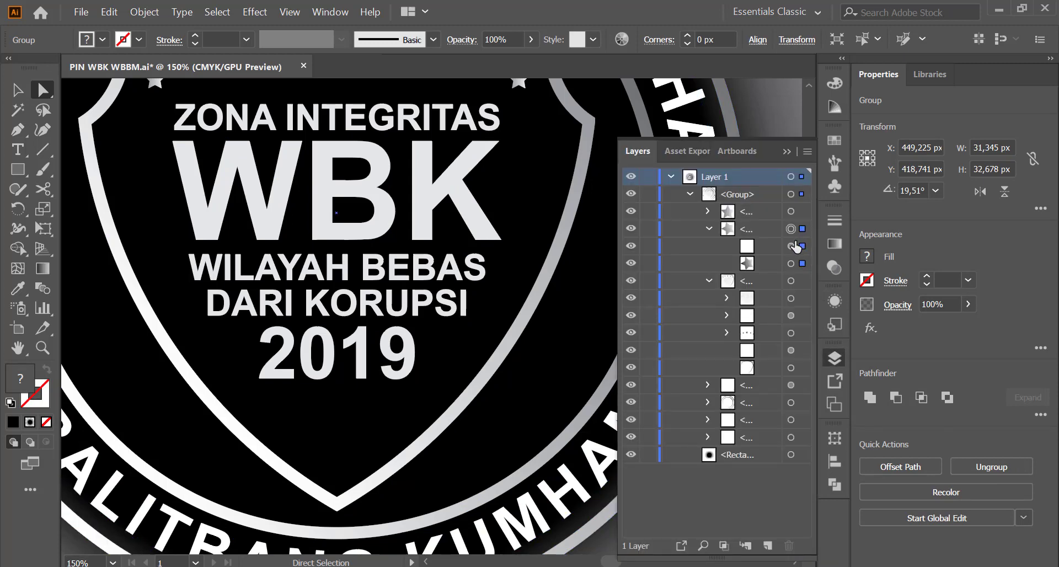
left_click(791, 212)
left_click(787, 152)
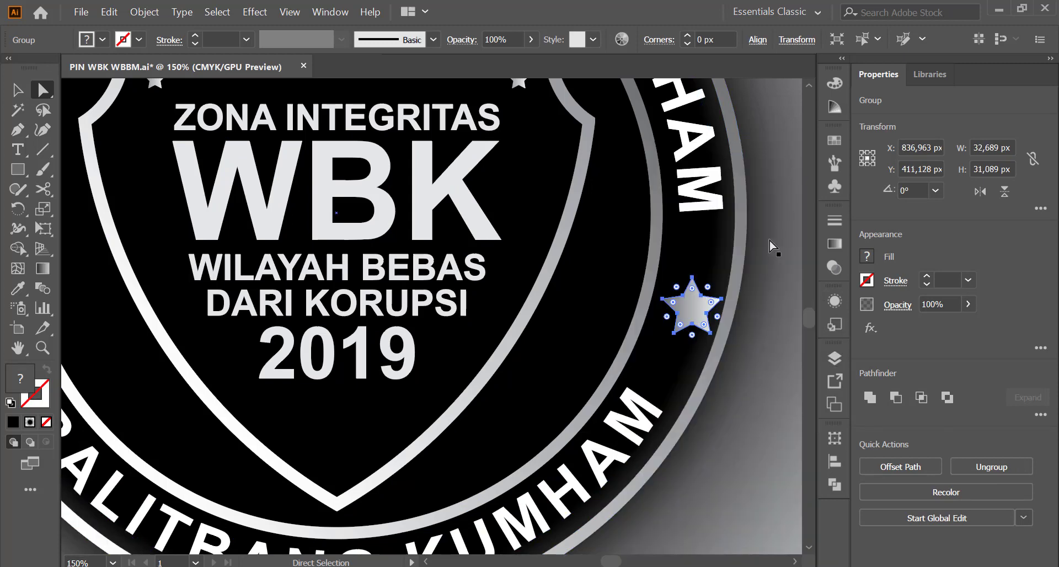
key("v")
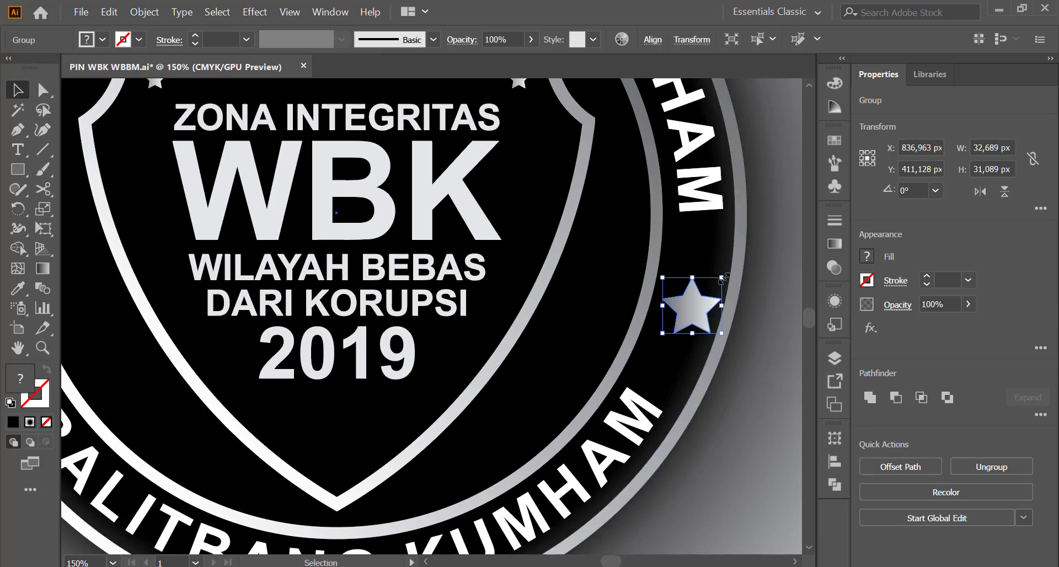
left_click_drag(727, 274, 767, 285)
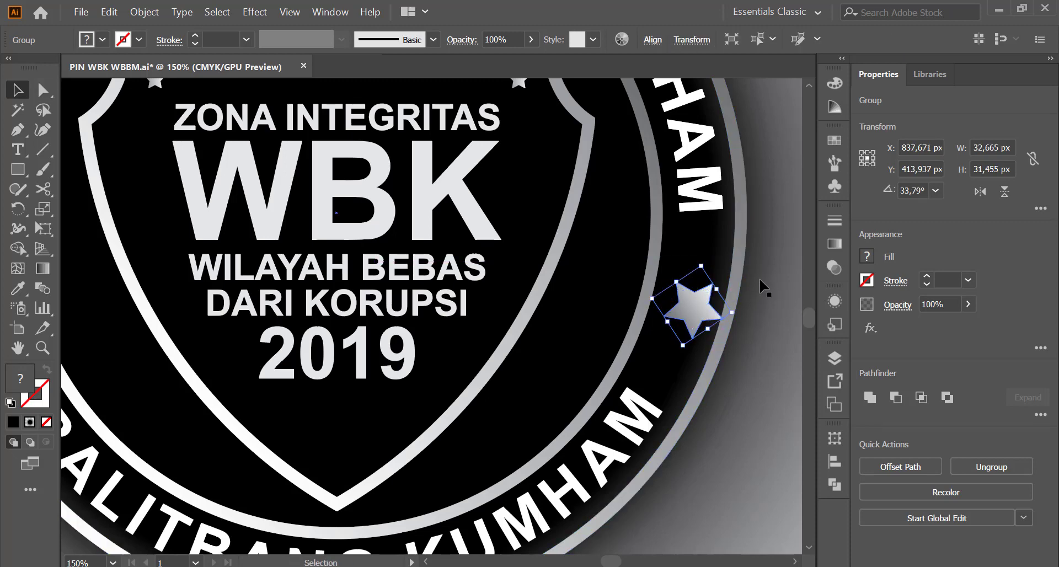
key("ctrl+minus")
key("ctrl+minus")
key("ctrl+minus")
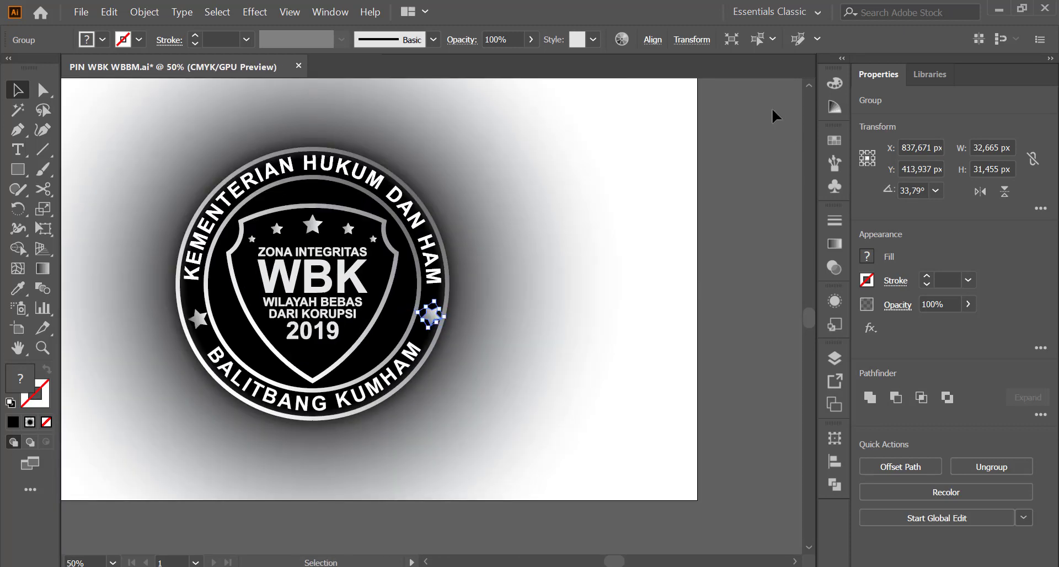
- Select the right side star from the Layers list and nudge it up and left
left_click(740, 180)
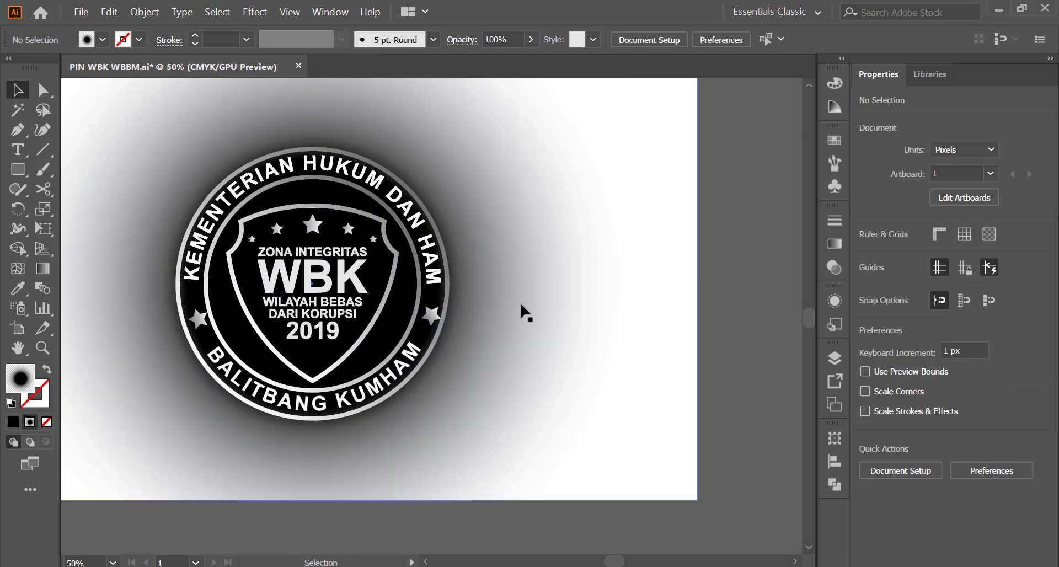
left_click(434, 314)
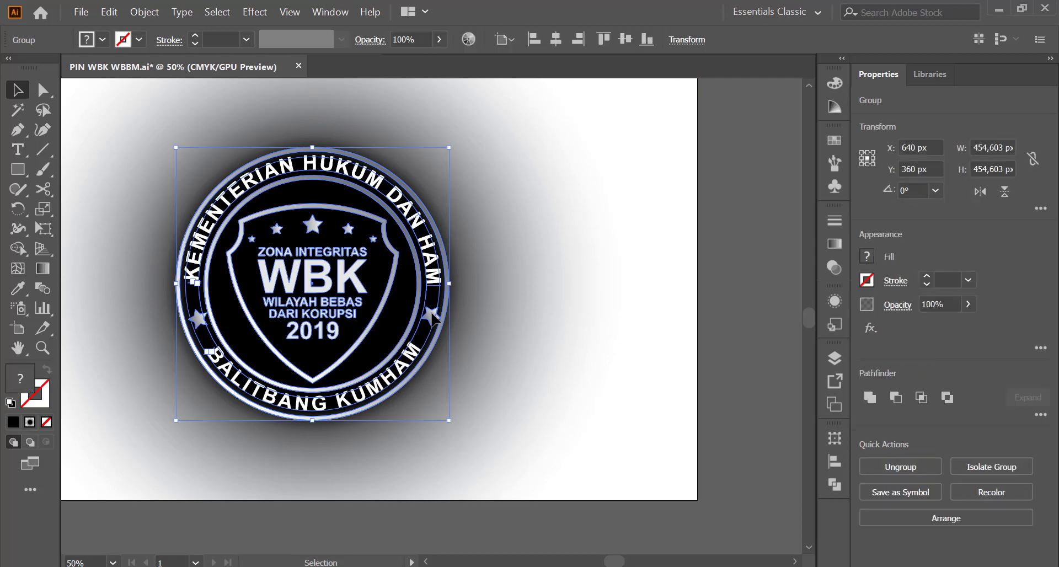
left_click(834, 358)
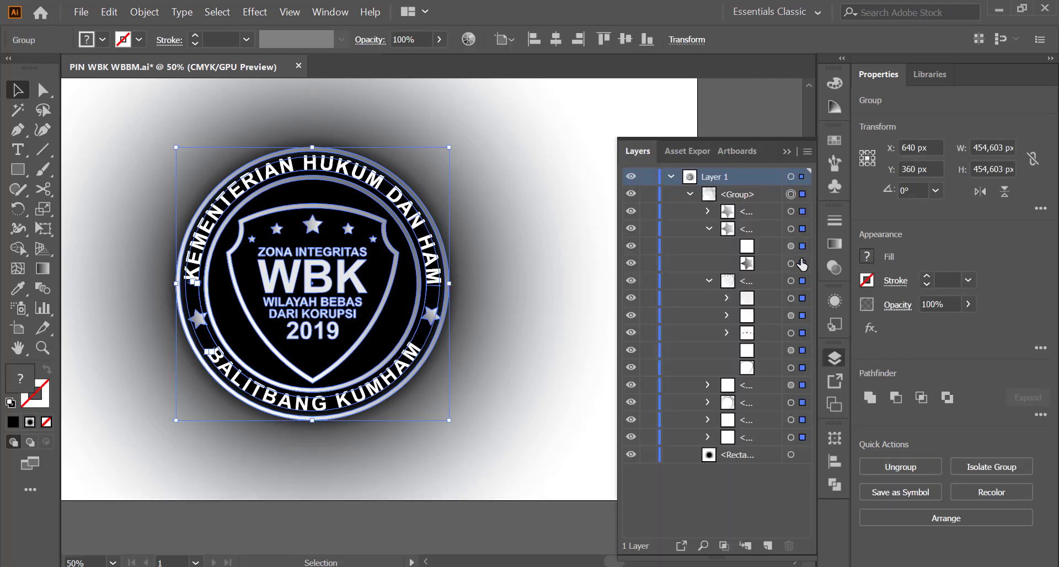
left_click(791, 228)
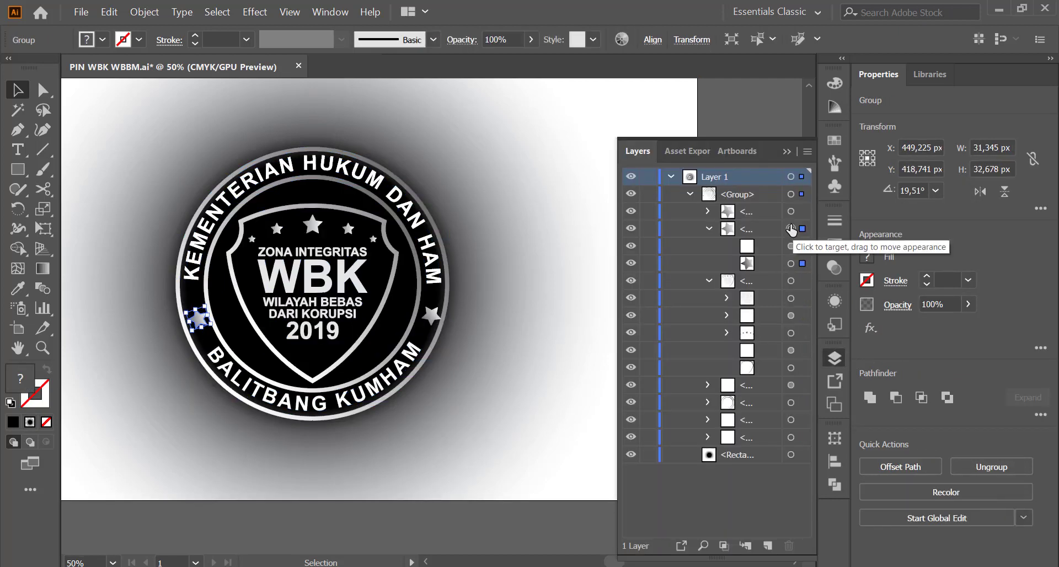
left_click(791, 211)
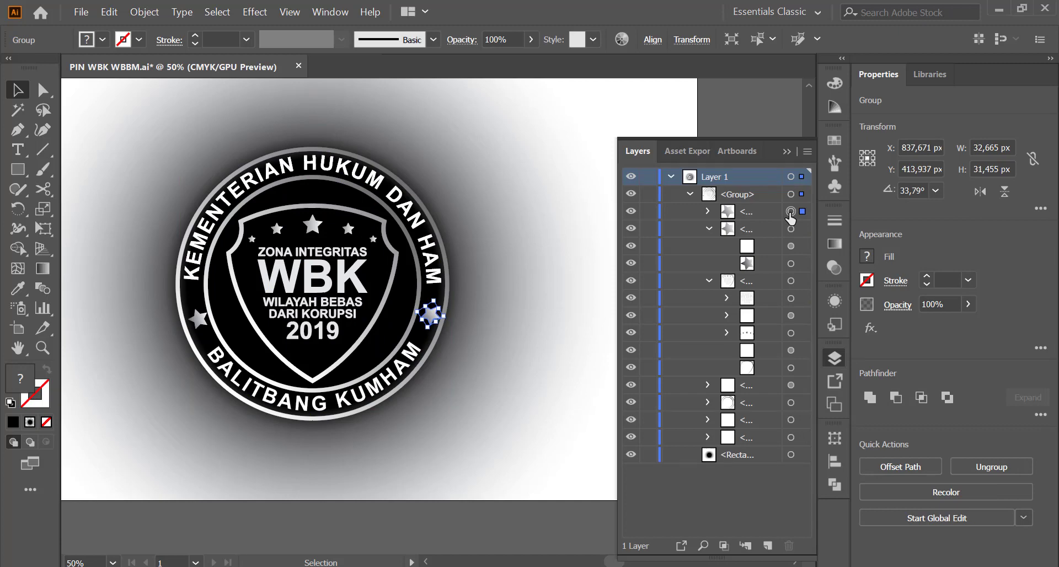
key("Up")
key("Up")
key("Up")
key("Left")
key("Left")
key("Left")
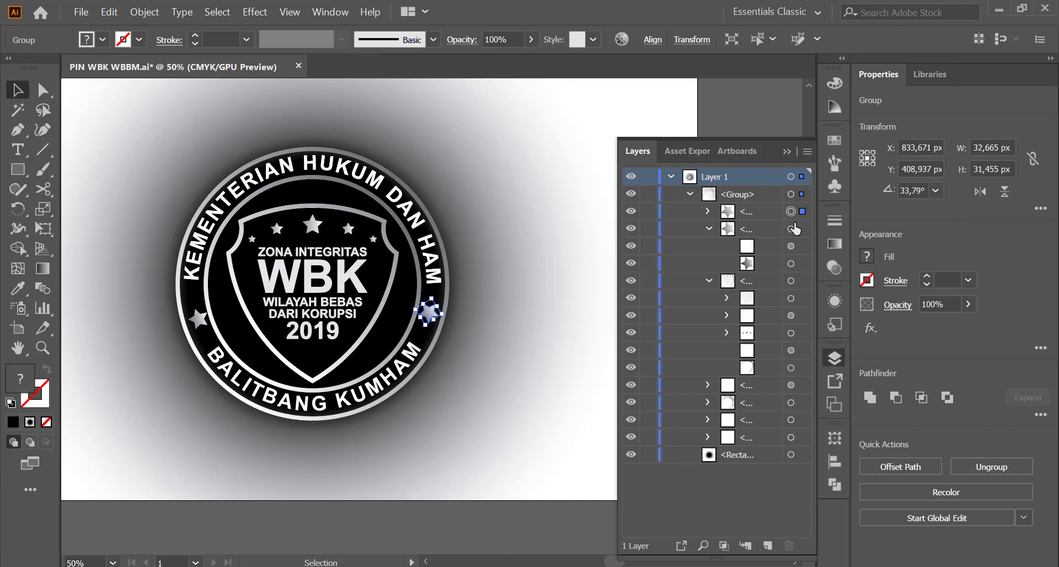
- Nudge the left side star down twice and left once
left_click(792, 228)
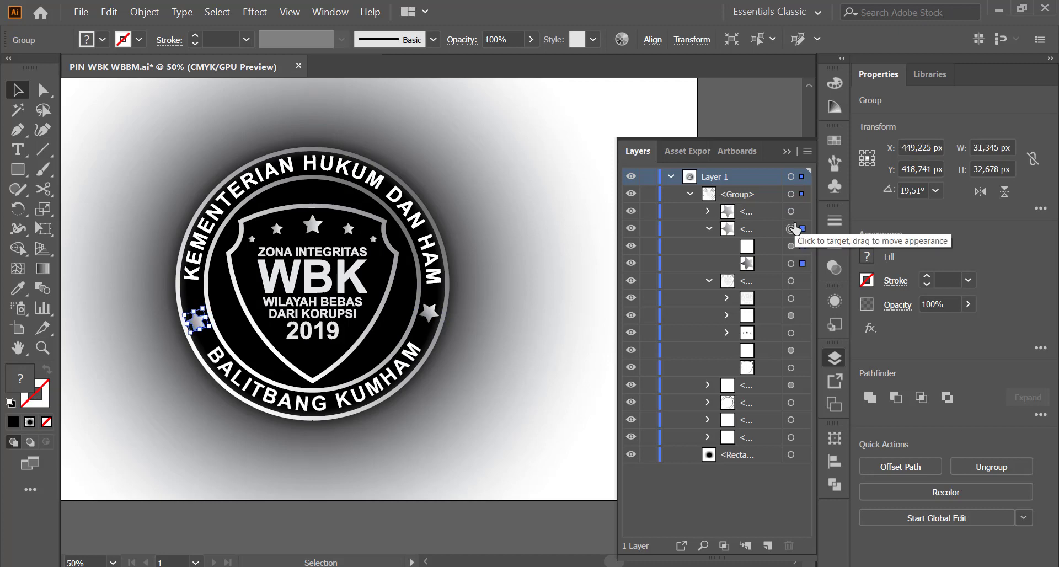
key("Down")
key("Down")
key("Down")
key("Left")
key("Left")
key("Left")
key("Down")
key("Down")
- Nudge the right side star down twice and left once, then deselect
left_click(790, 211)
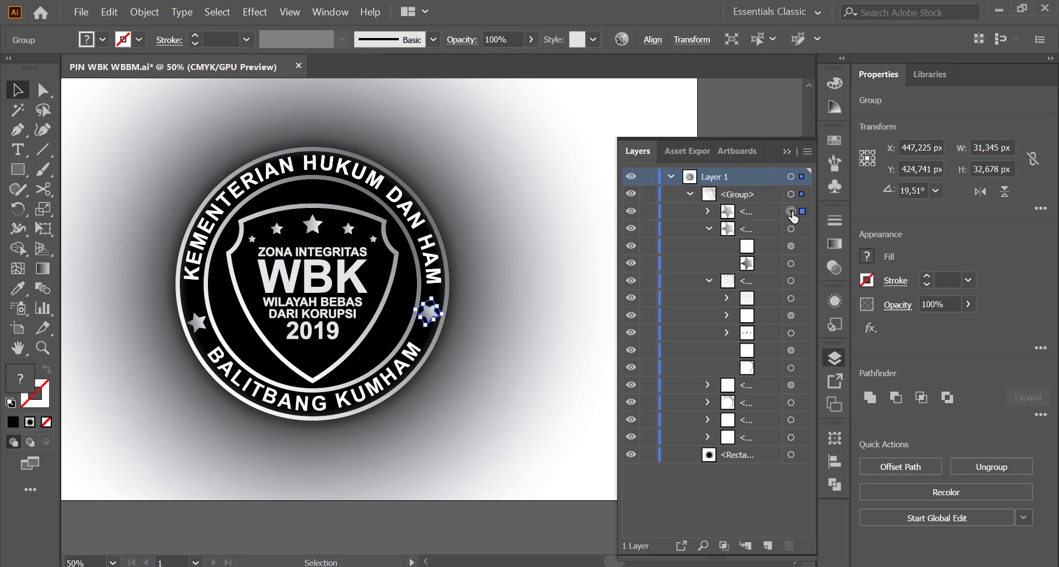
key("Down")
key("Down")
key("Down")
key("Left")
key("Left")
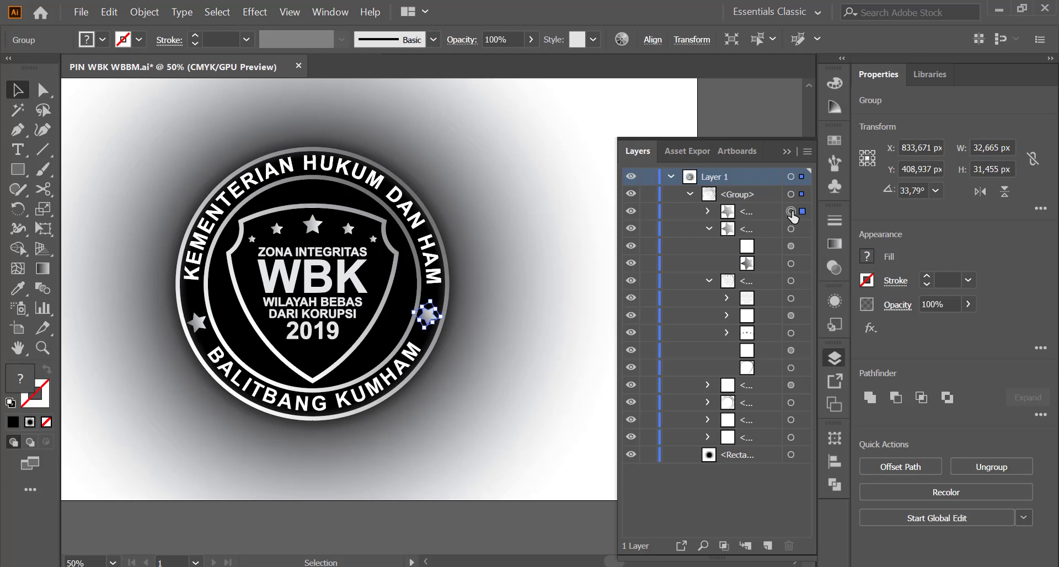
key("Down")
key("Down")
key("Down")
key("Down")
key("Down")
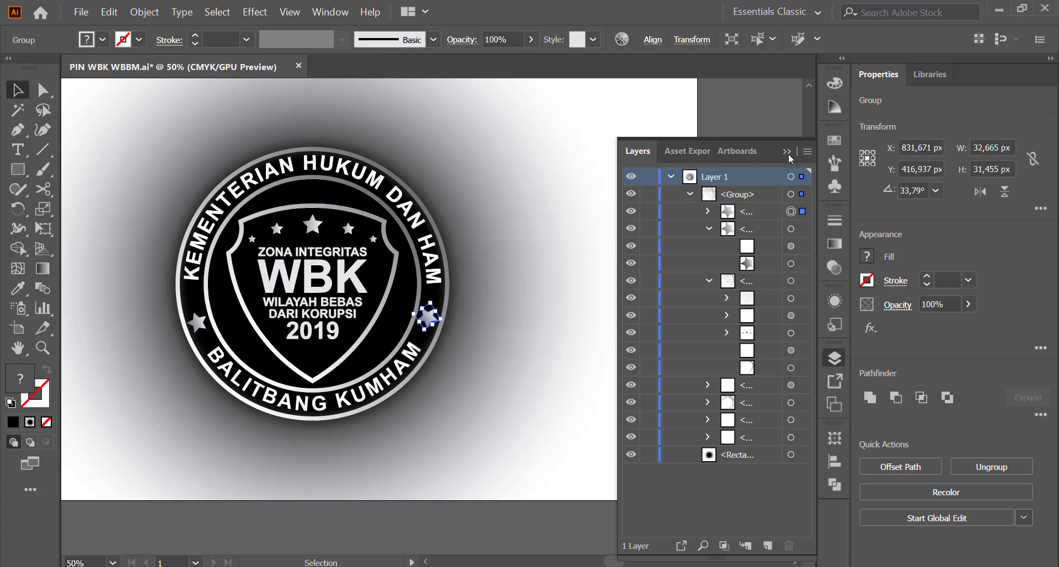
left_click(787, 152)
left_click(765, 189)
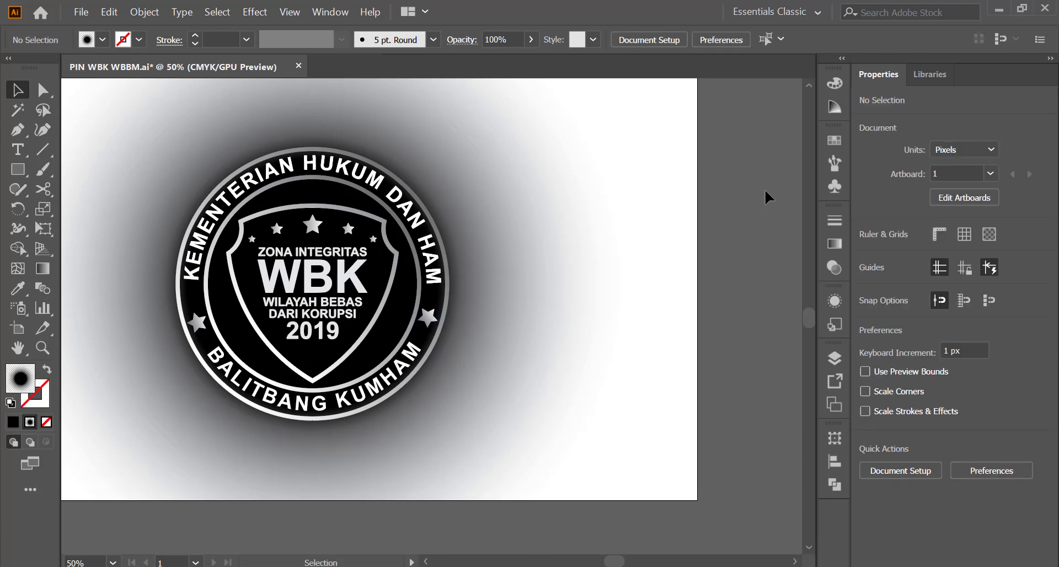
- Fit the whole artboard in view and save PIN WBK WBBM.ai
key("ctrl+0")
left_click(80, 11)
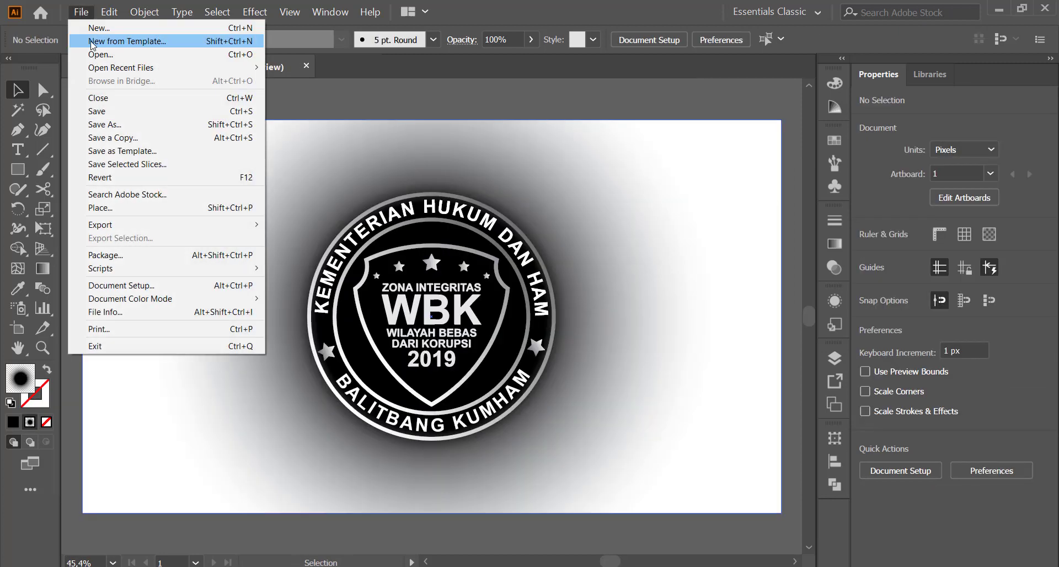
left_click(110, 113)
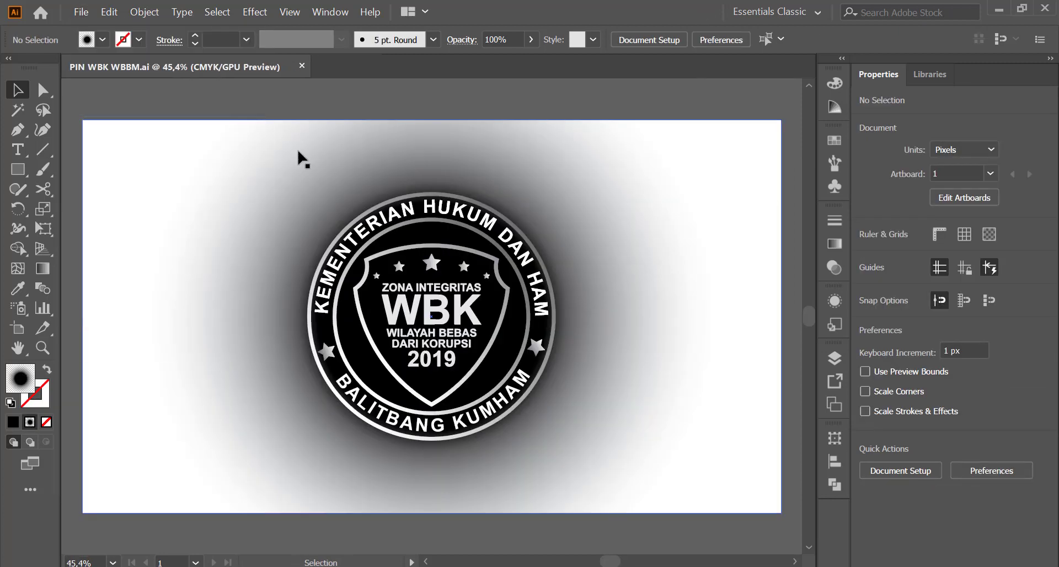